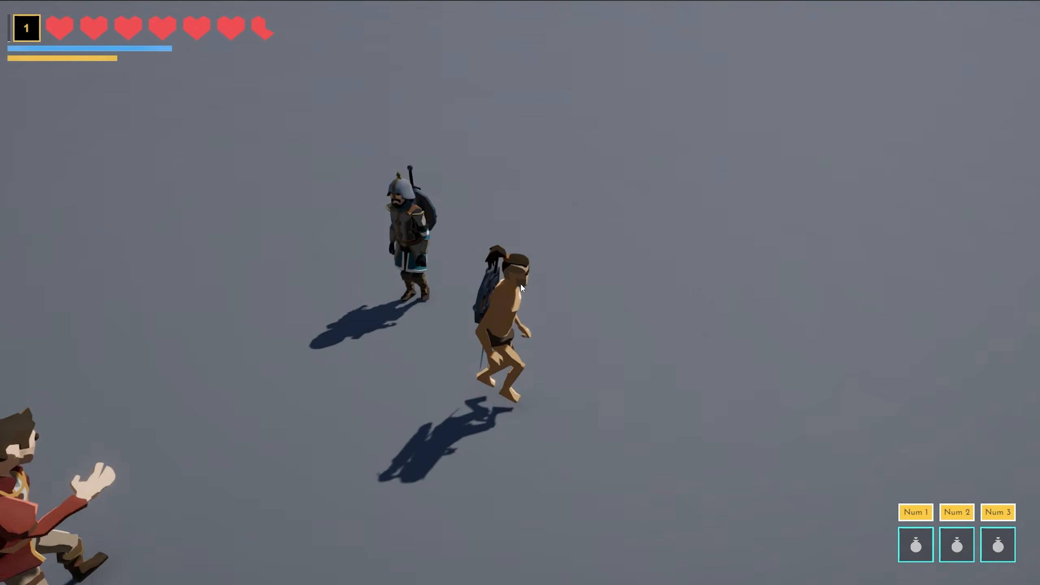
{"action": "key", "text": "s"}
{"action": "key", "text": "a"}
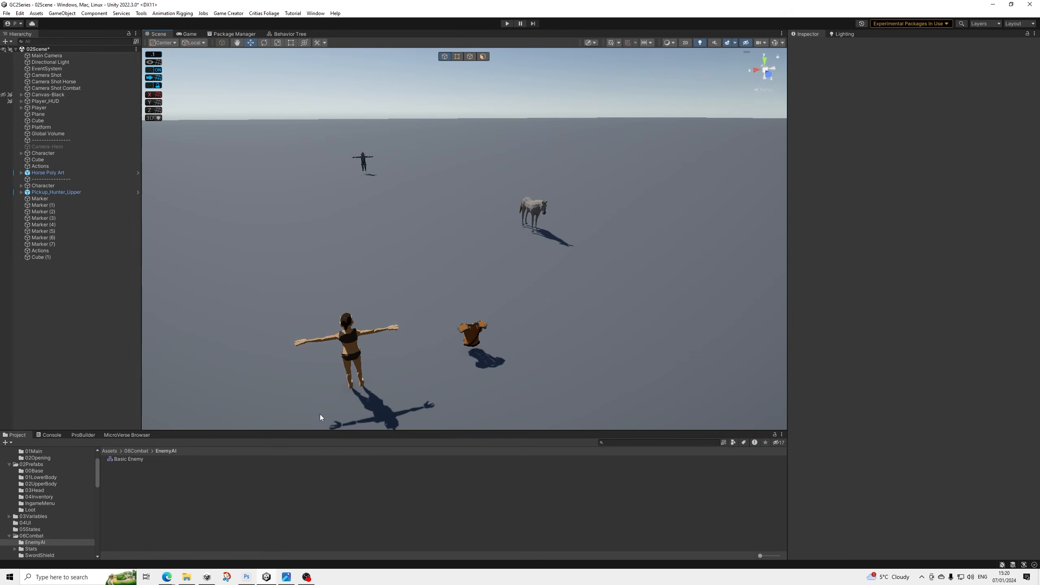
{"action": "middle_click_drag", "start_coordinate": [413, 314], "coordinate": [357, 309]}
{"action": "left_click_drag", "start_coordinate": [358, 309], "coordinate": [345, 216], "text": "alt"}
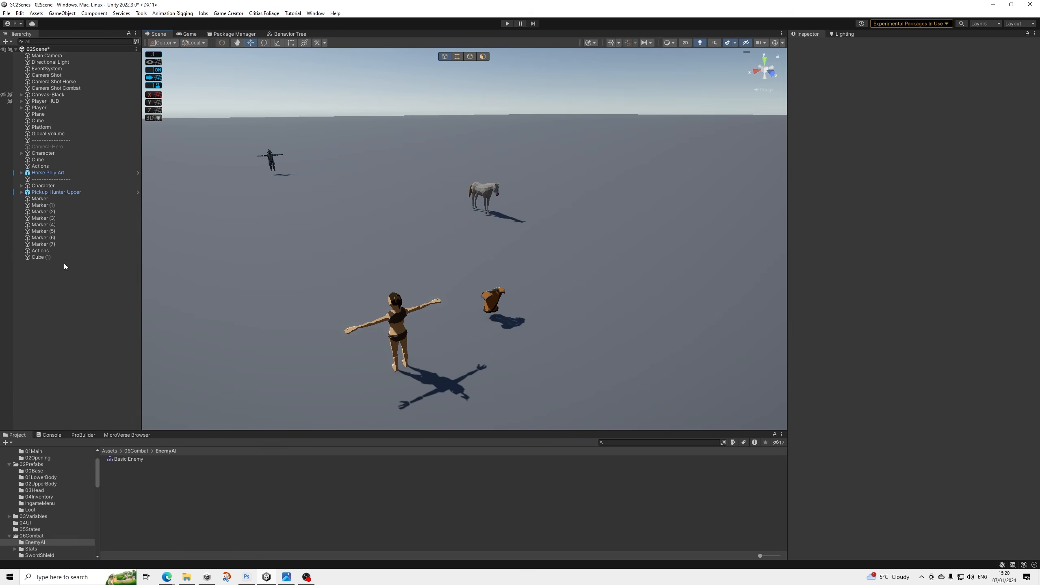
Duplicate the enemy Character object that carries the Basic Enemy behavior tree.
{"action": "left_click", "coordinate": [44, 156]}
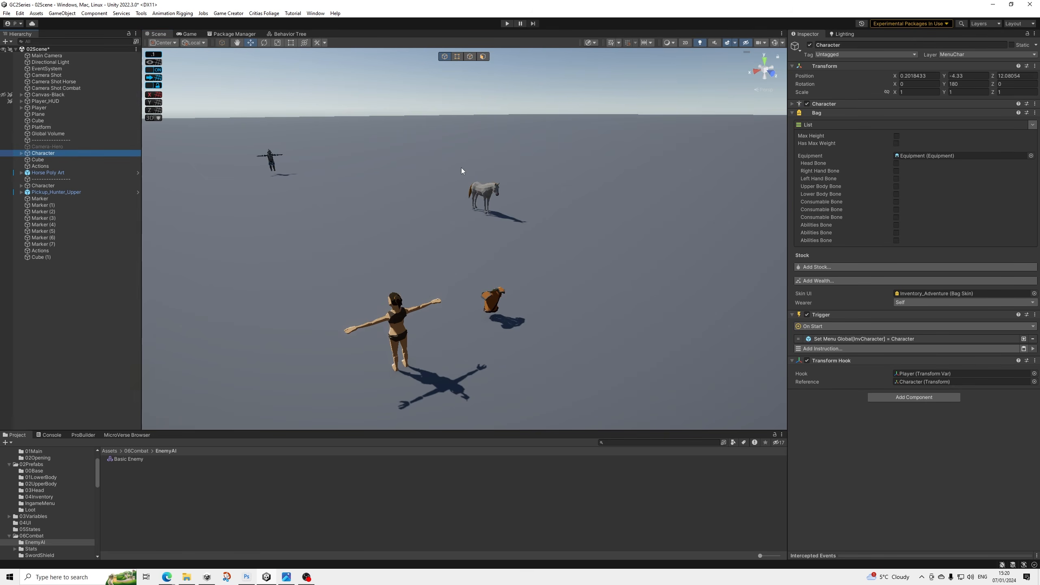
{"action": "middle_click_drag", "start_coordinate": [462, 168], "coordinate": [461, 180]}
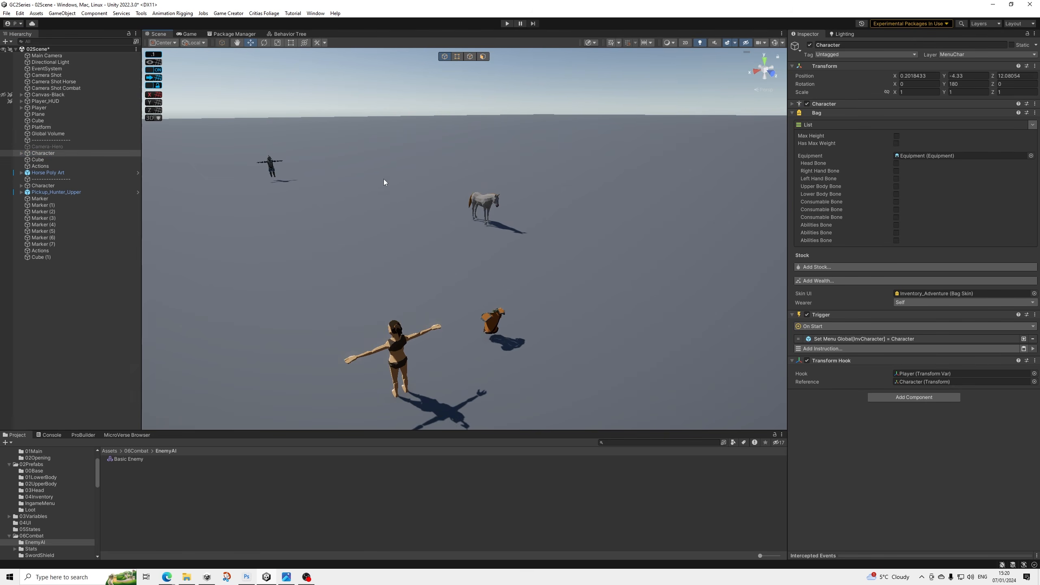
{"action": "left_click", "coordinate": [47, 185]}
{"action": "left_click_drag", "start_coordinate": [300, 151], "coordinate": [359, 168], "text": "alt"}
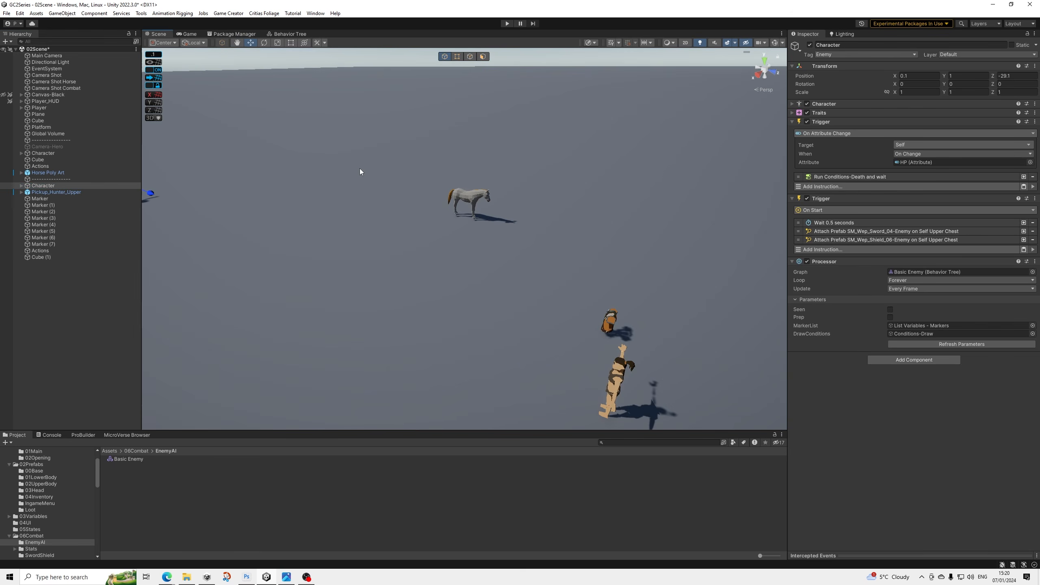
{"action": "key", "text": "f"}
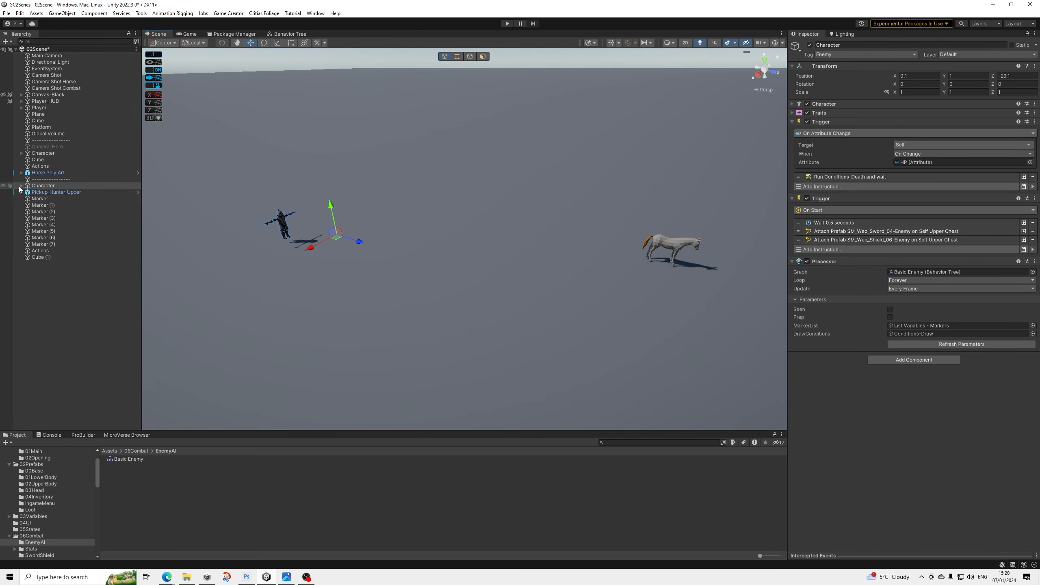
{"action": "left_click", "coordinate": [20, 186]}
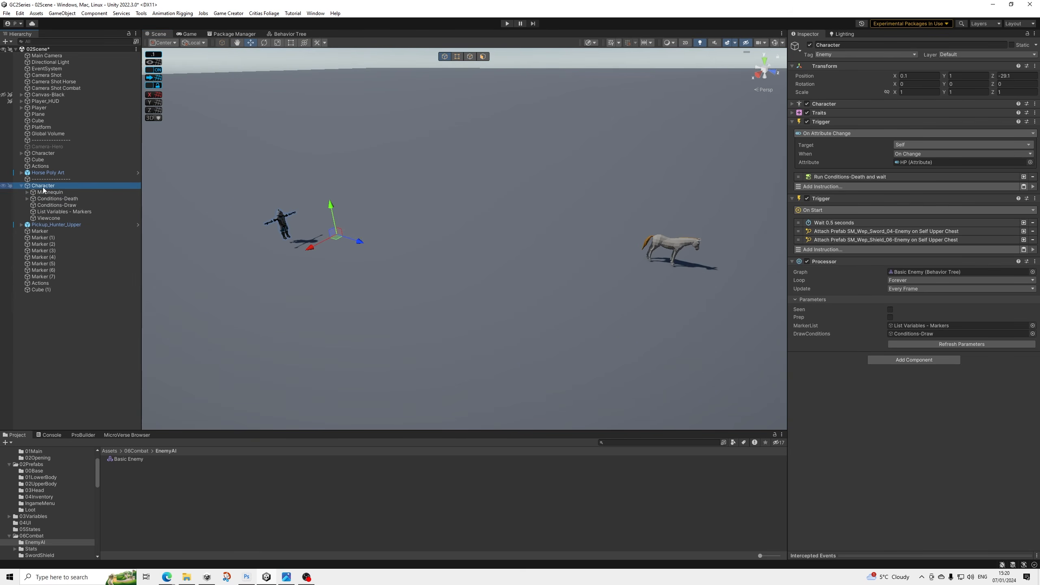
{"action": "left_click", "coordinate": [21, 186]}
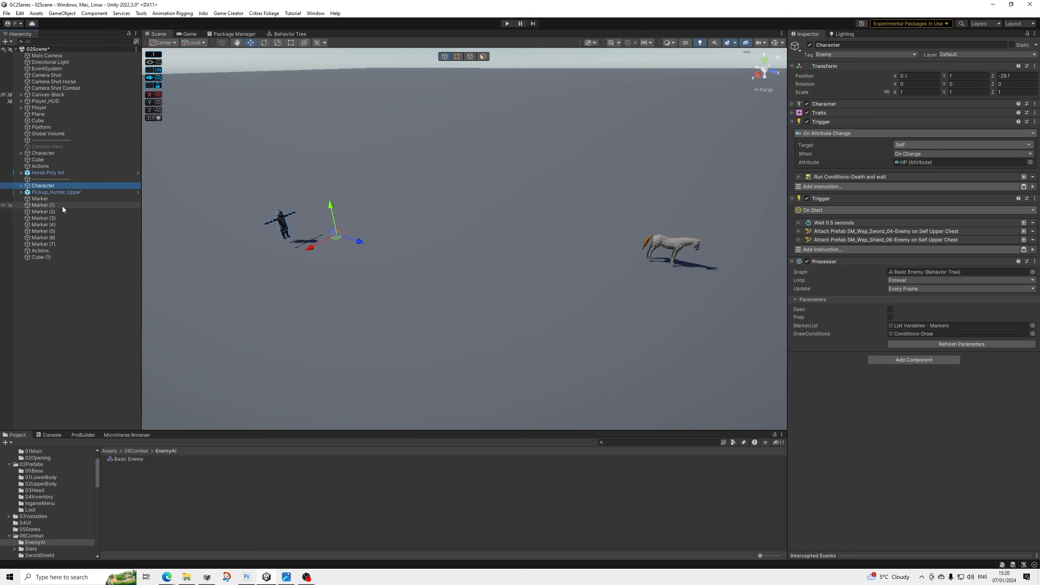
{"action": "key", "text": "ctrl+v"}
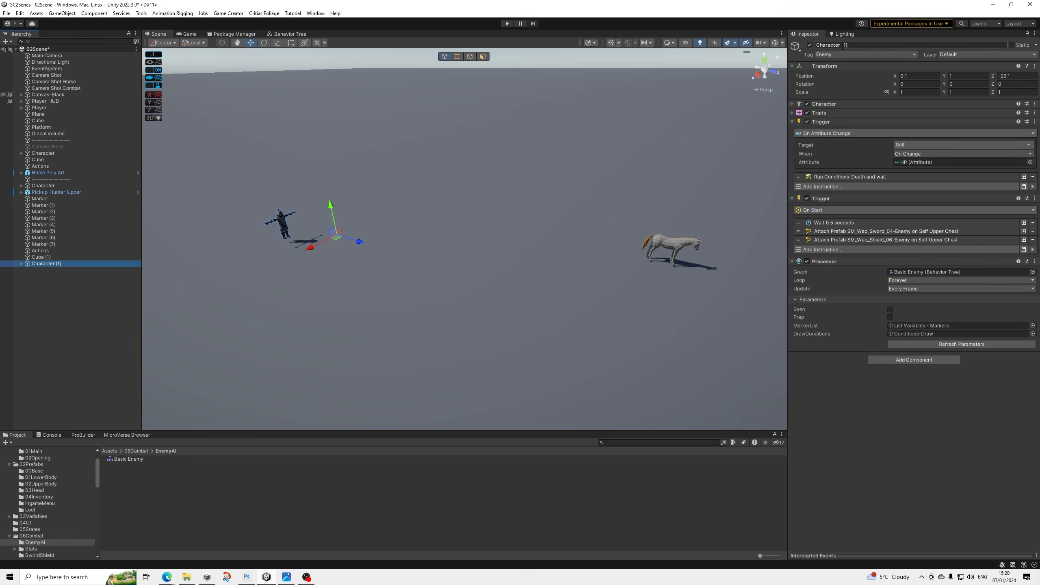
Set the duplicated character's tag to Untagged and expand its child objects.
{"action": "left_click", "coordinate": [847, 59]}
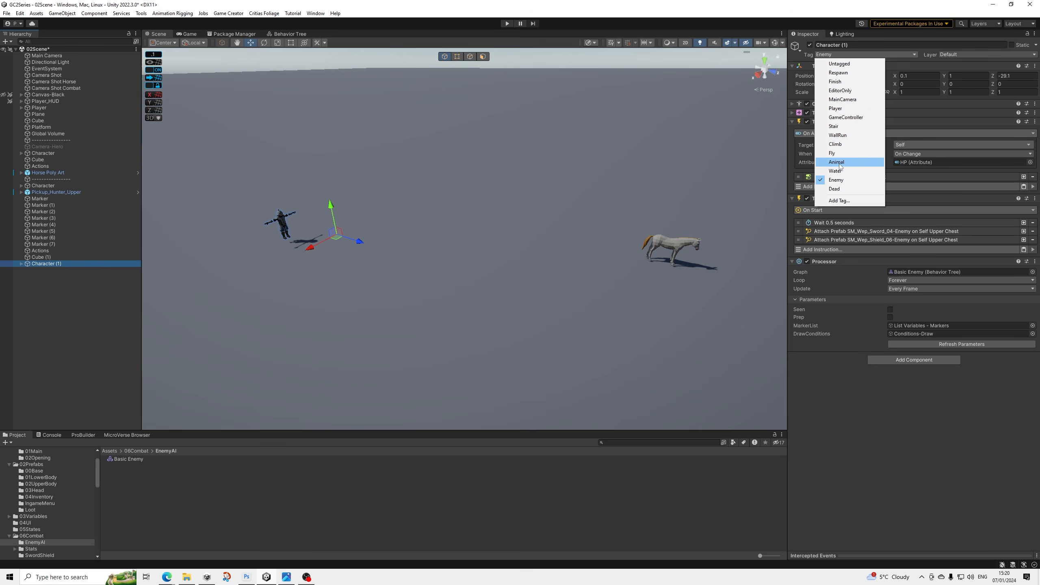
{"action": "left_click", "coordinate": [838, 64]}
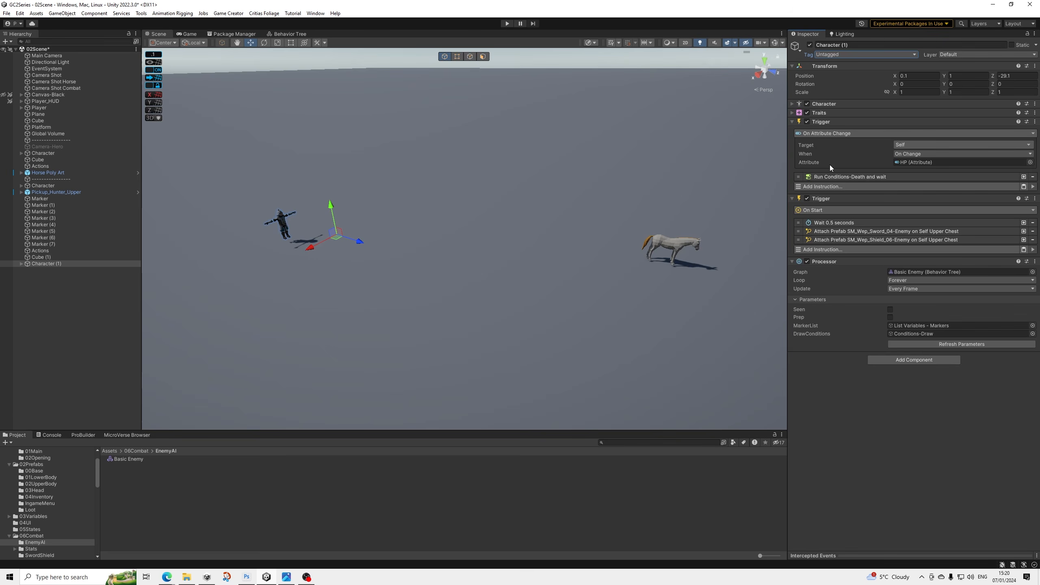
{"action": "left_click", "coordinate": [20, 265]}
{"action": "left_click", "coordinate": [20, 264]}
{"action": "left_click", "coordinate": [46, 297]}
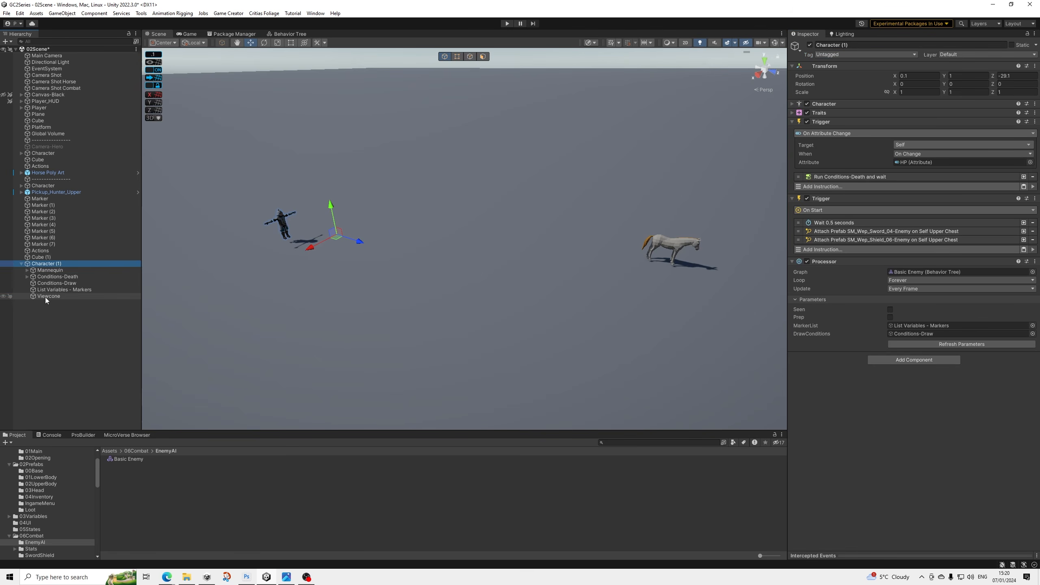
{"action": "left_click", "coordinate": [46, 263]}
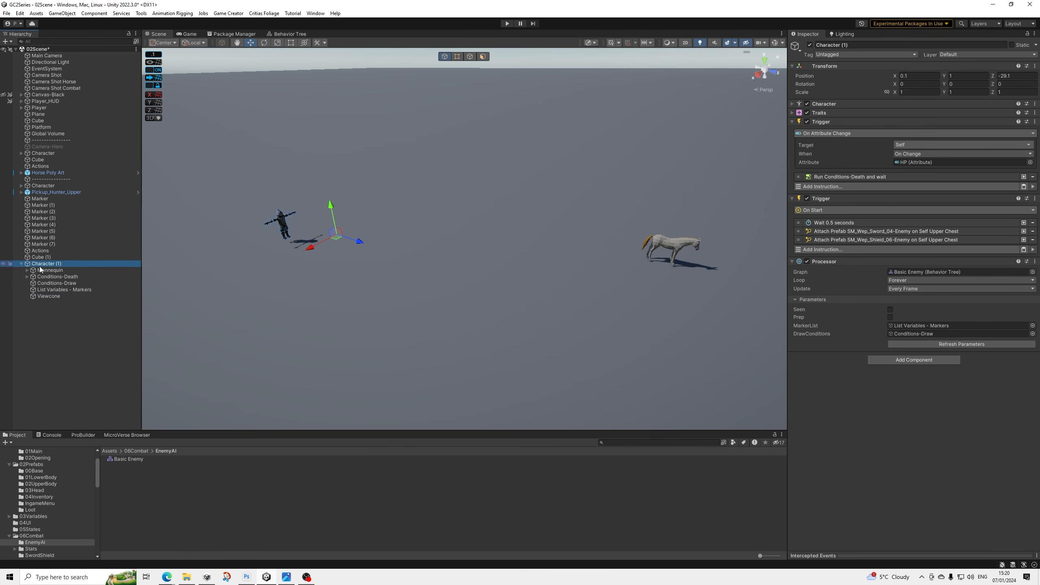
Move the duplicated character to about X -12.16, Z 4.06 and rotate it 90 degrees around Y.
{"action": "scroll", "coordinate": [484, 294], "scroll_direction": "down", "scroll_amount": 3}
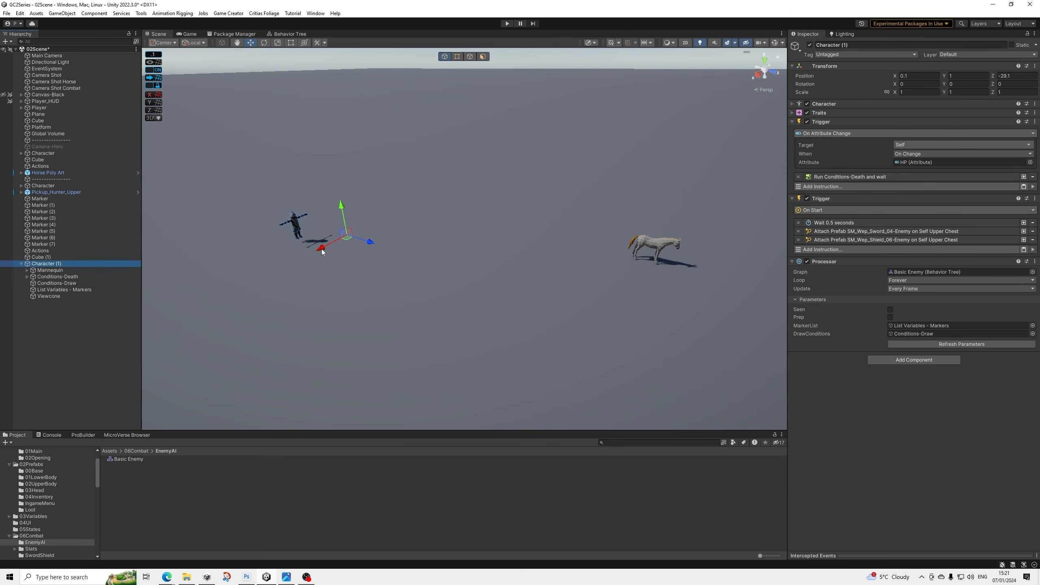
{"action": "middle_click_drag", "start_coordinate": [540, 290], "coordinate": [409, 272]}
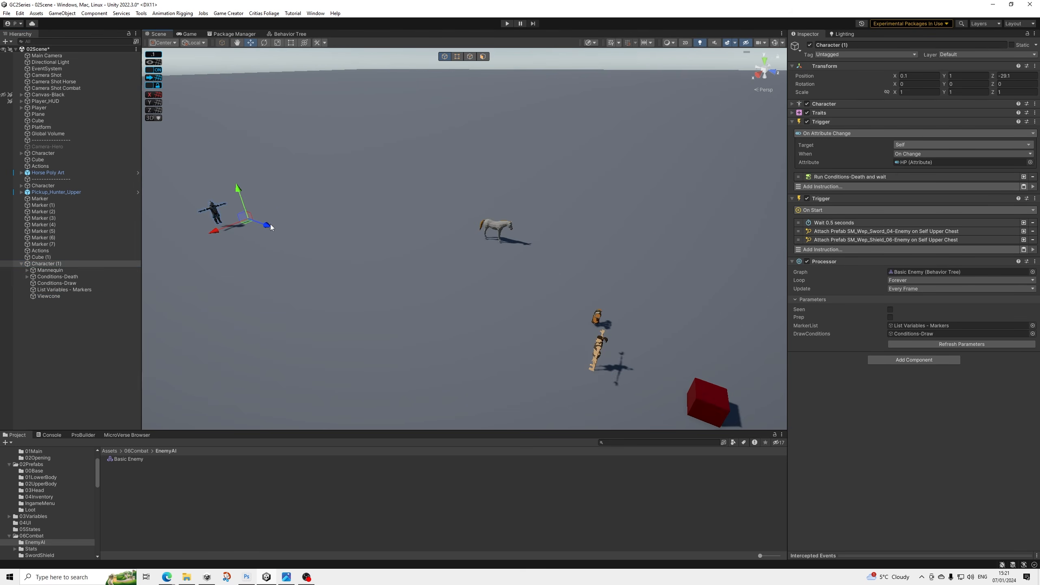
{"action": "left_click_drag", "start_coordinate": [271, 228], "coordinate": [771, 361]}
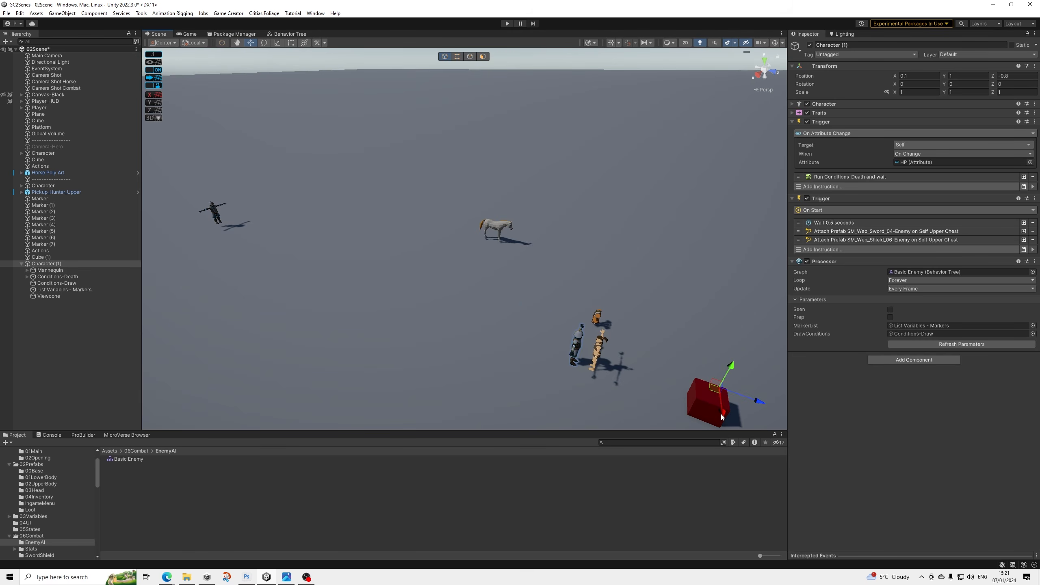
{"action": "left_click_drag", "start_coordinate": [721, 417], "coordinate": [605, 301]}
{"action": "left_click", "coordinate": [262, 45]}
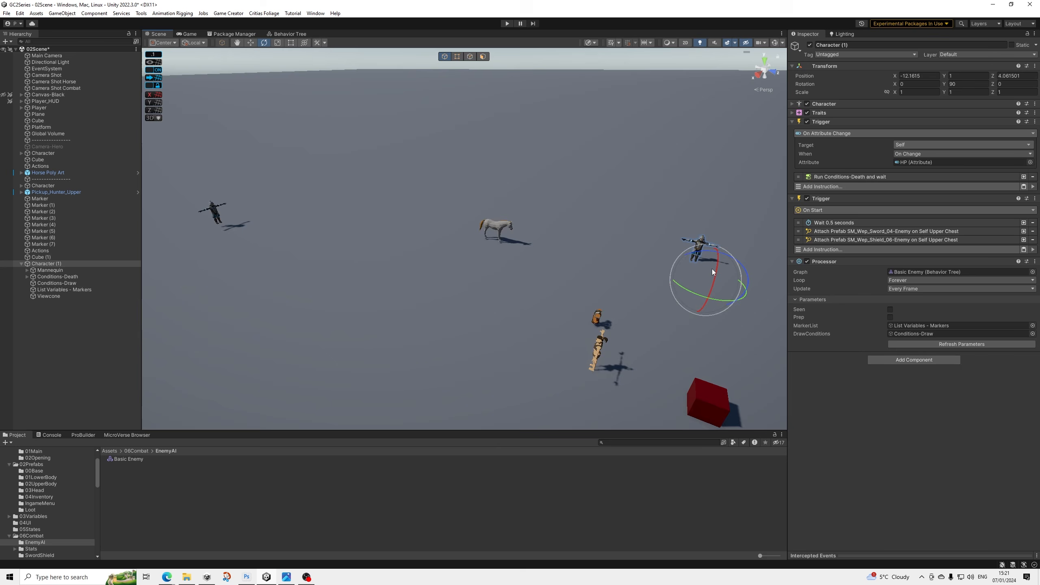
Deactivate the SM_Chr_Soldier_Male_01 body mesh on the duplicated character.
{"action": "key", "text": "f"}
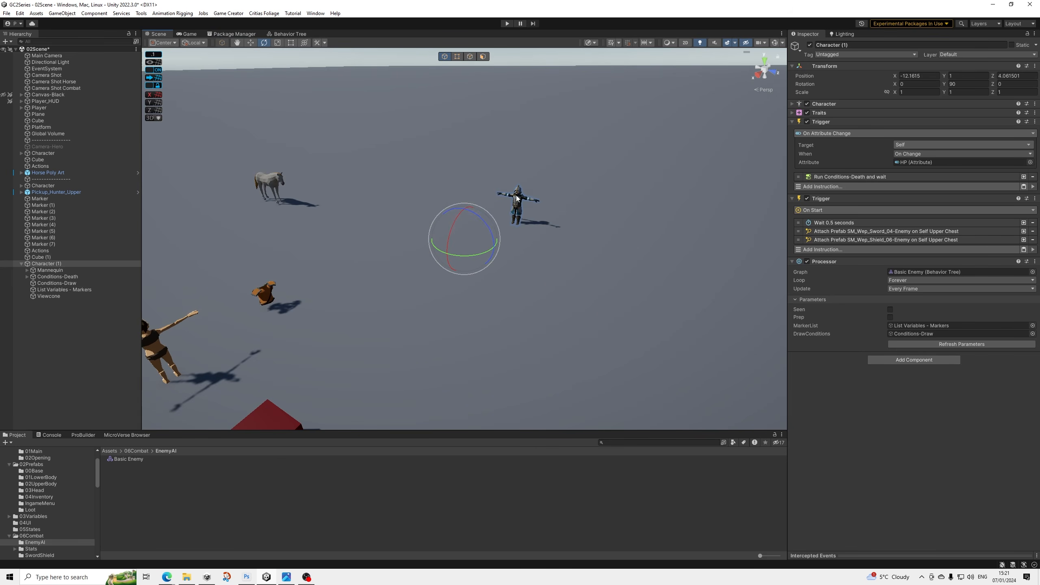
{"action": "left_click", "coordinate": [516, 195]}
{"action": "key", "text": "f"}
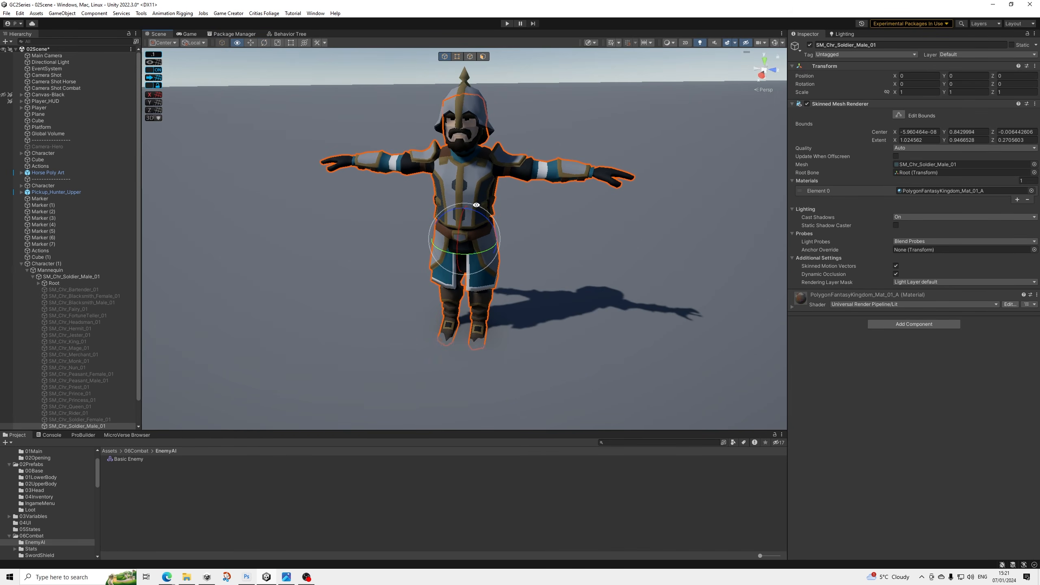
{"action": "scroll", "coordinate": [70, 333], "scroll_direction": "down", "scroll_amount": 2}
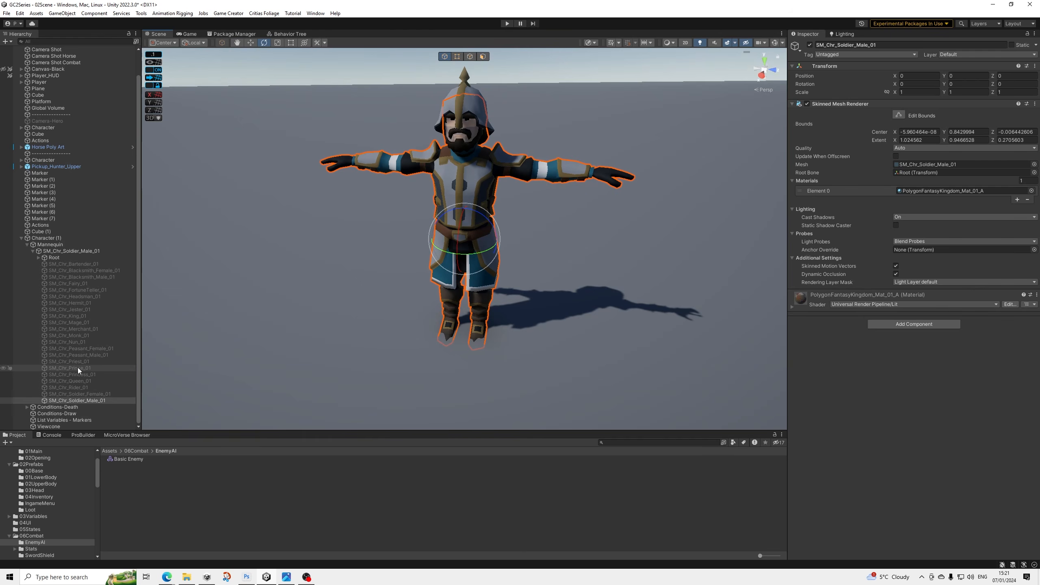
{"action": "left_click", "coordinate": [809, 45]}
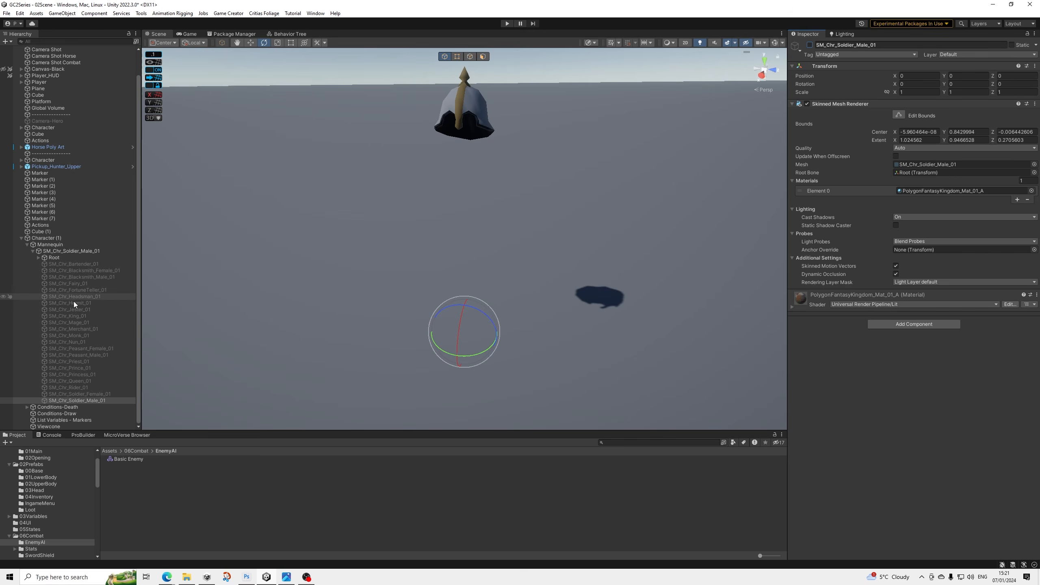
Try the SM_Chr_Hermit_01 and SM_Chr_Monk_01 meshes on the duplicated character, deactivating each again.
{"action": "left_click", "coordinate": [86, 303]}
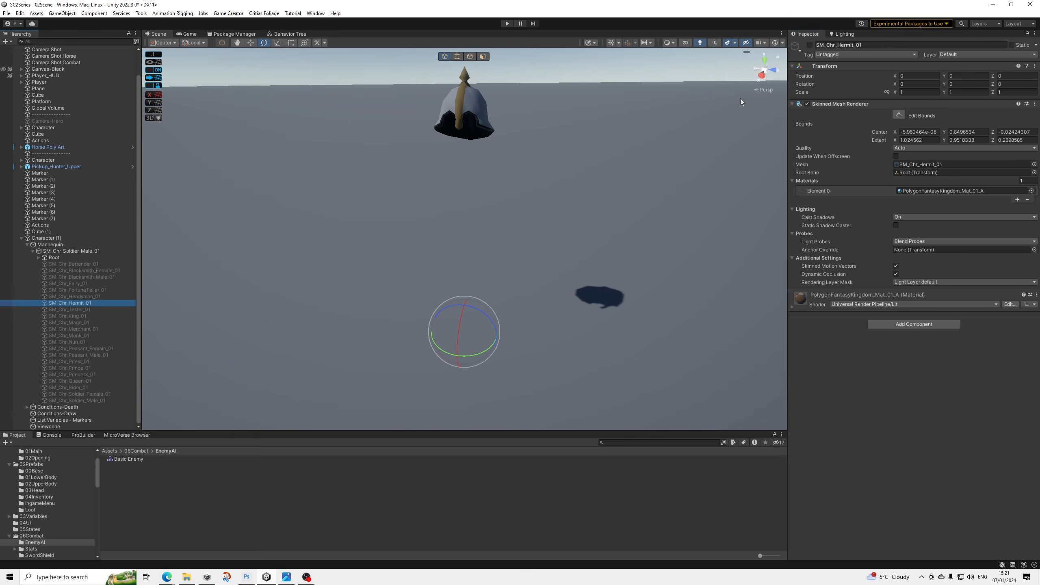
{"action": "left_click", "coordinate": [810, 45]}
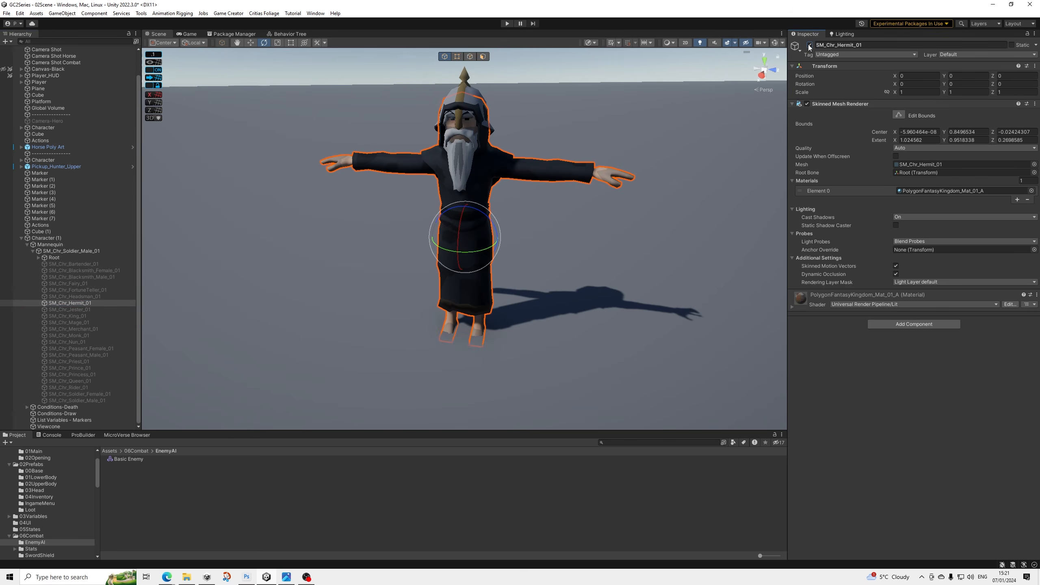
{"action": "left_click", "coordinate": [809, 45]}
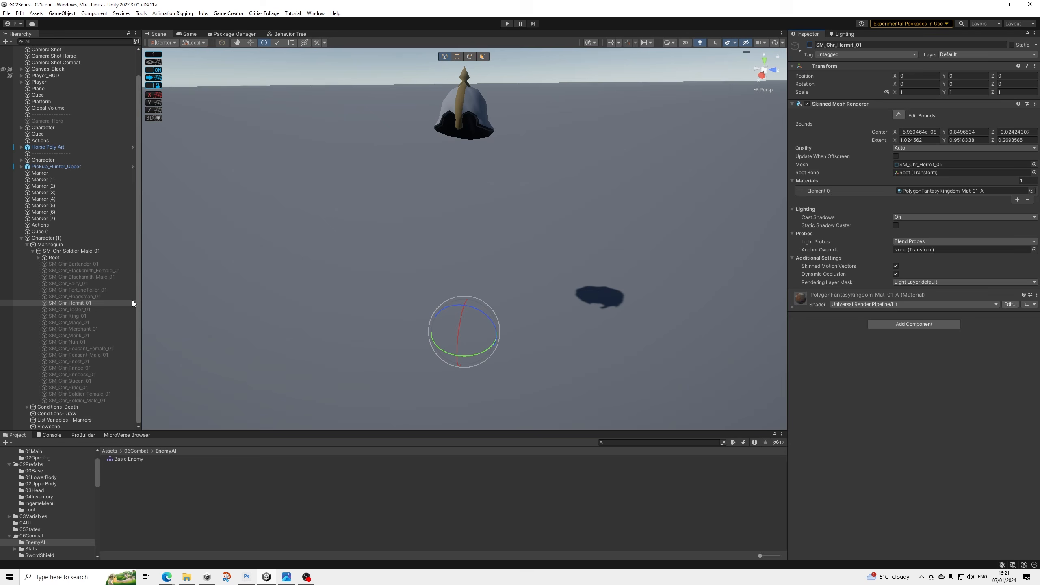
{"action": "left_click", "coordinate": [85, 336]}
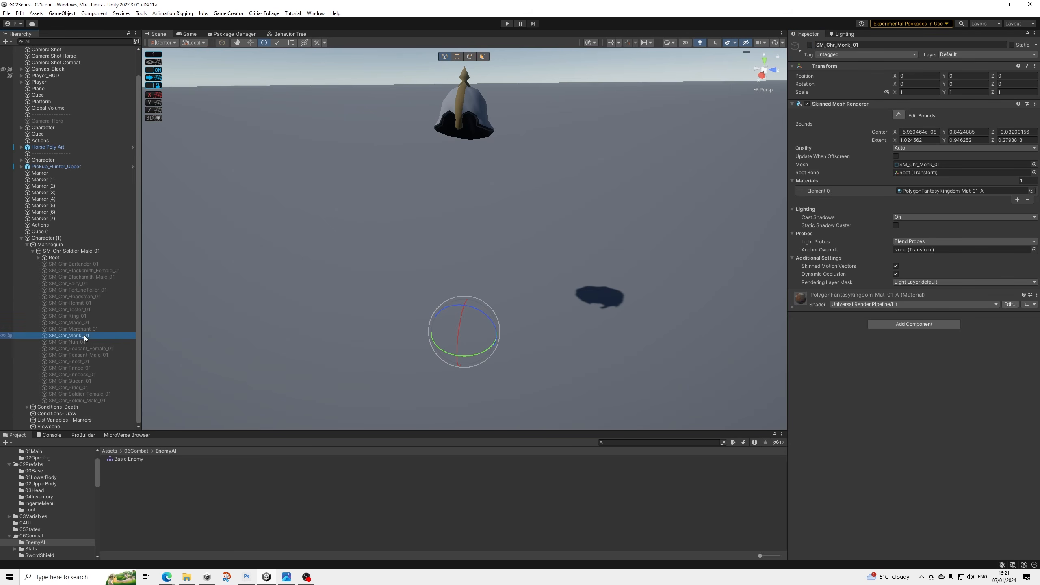
{"action": "left_click", "coordinate": [809, 45]}
{"action": "middle_click_drag", "start_coordinate": [487, 155], "coordinate": [505, 179]}
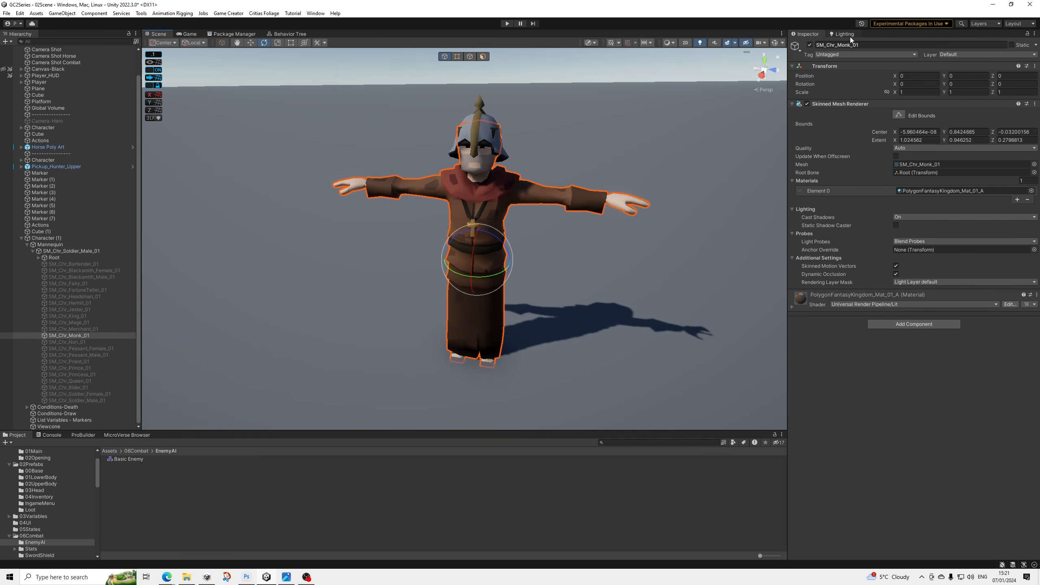
{"action": "left_click", "coordinate": [810, 45]}
Activate the SM_Chr_Prince_01 mesh as the duplicated character's body.
{"action": "left_click", "coordinate": [70, 362]}
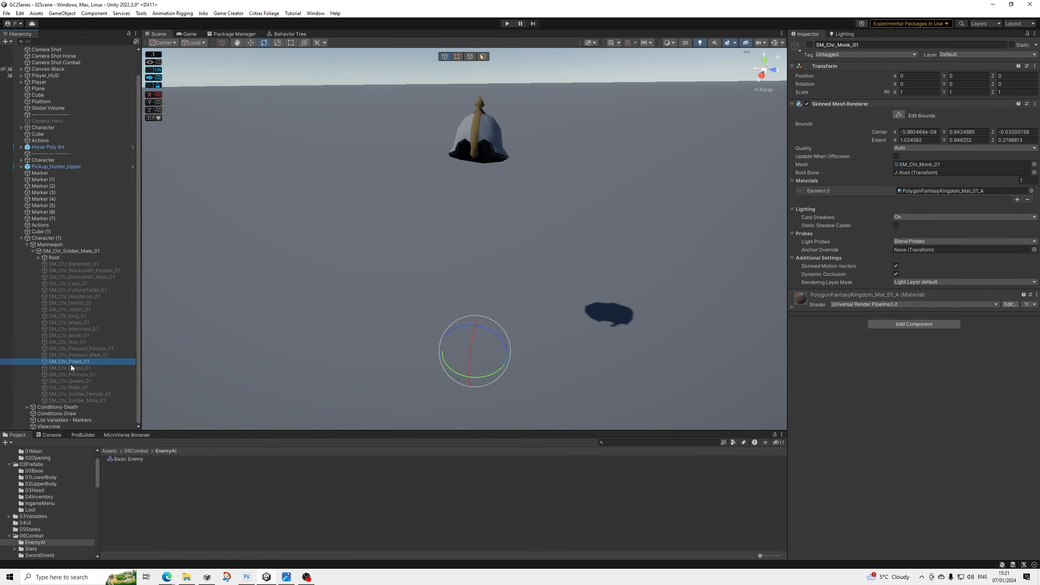
{"action": "left_click", "coordinate": [71, 368]}
{"action": "left_click", "coordinate": [809, 45]}
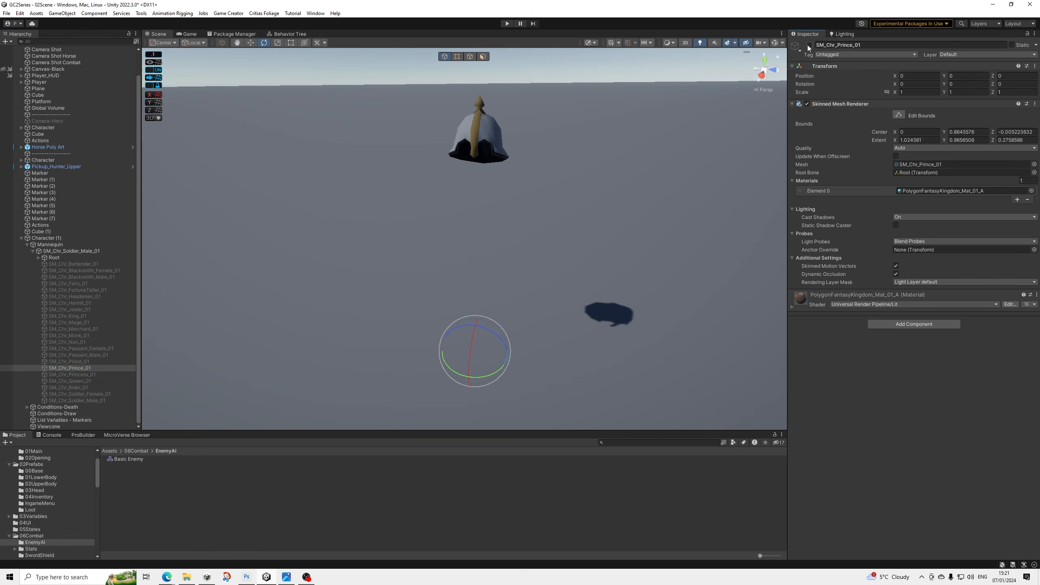
{"action": "middle_click_drag", "start_coordinate": [440, 132], "coordinate": [452, 141]}
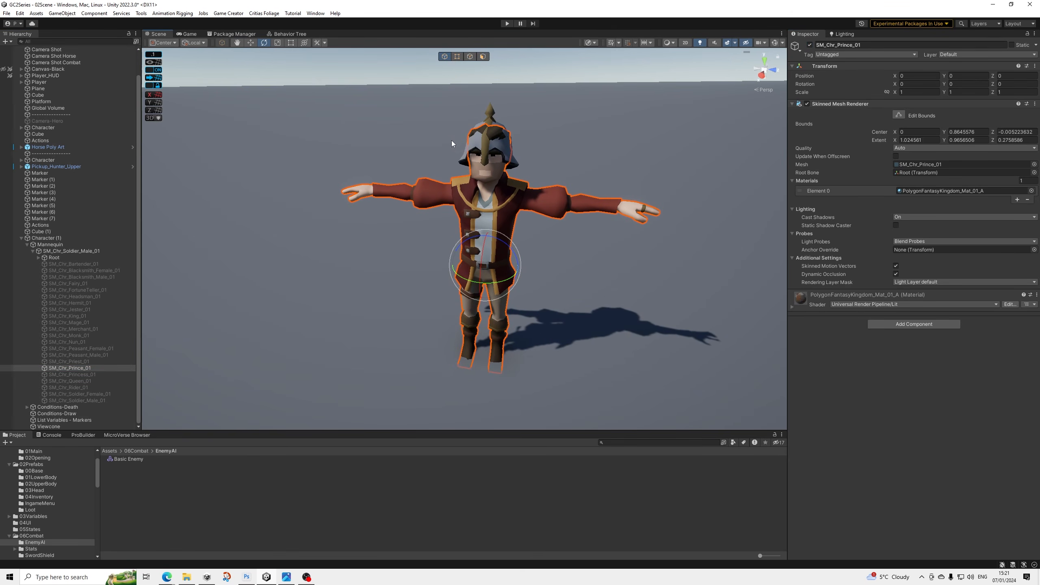
Delete the soldier helmet attachment SM_Chr_Attach_Soldier_01 from the duplicated character's head.
{"action": "mouse_move", "coordinate": [475, 155]}
{"action": "left_mouse_down", "text": "alt"}
{"action": "mouse_move", "coordinate": [450, 90]}
{"action": "mouse_move", "coordinate": [110, 101]}
{"action": "mouse_move", "coordinate": [490, 145]}
{"action": "left_mouse_up", "text": "alt"}
{"action": "middle_click_drag", "start_coordinate": [490, 145], "coordinate": [488, 162]}
{"action": "left_click", "coordinate": [477, 161]}
{"action": "left_click", "coordinate": [477, 161]}
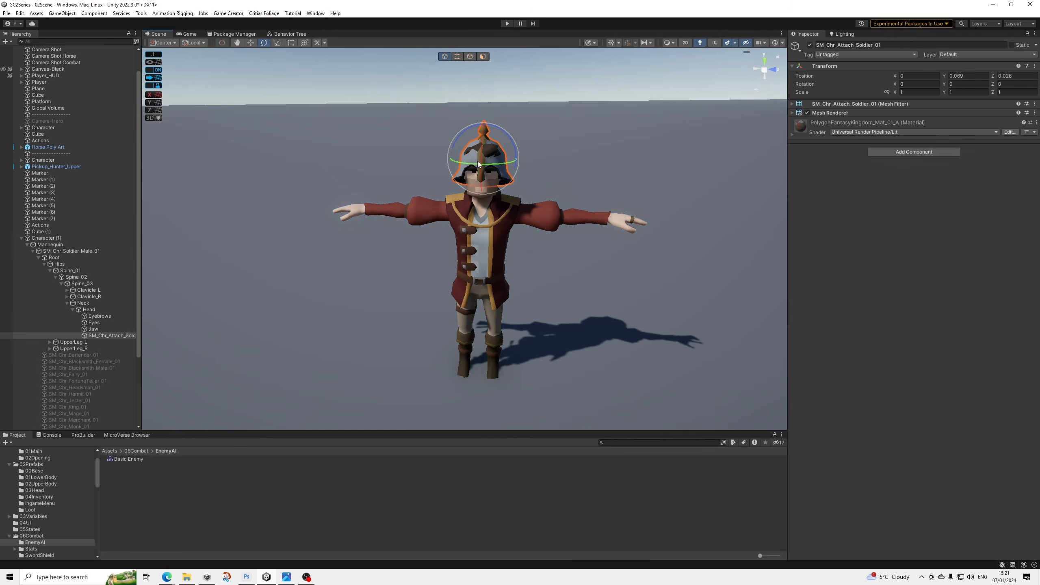
{"action": "key", "text": "Delete"}
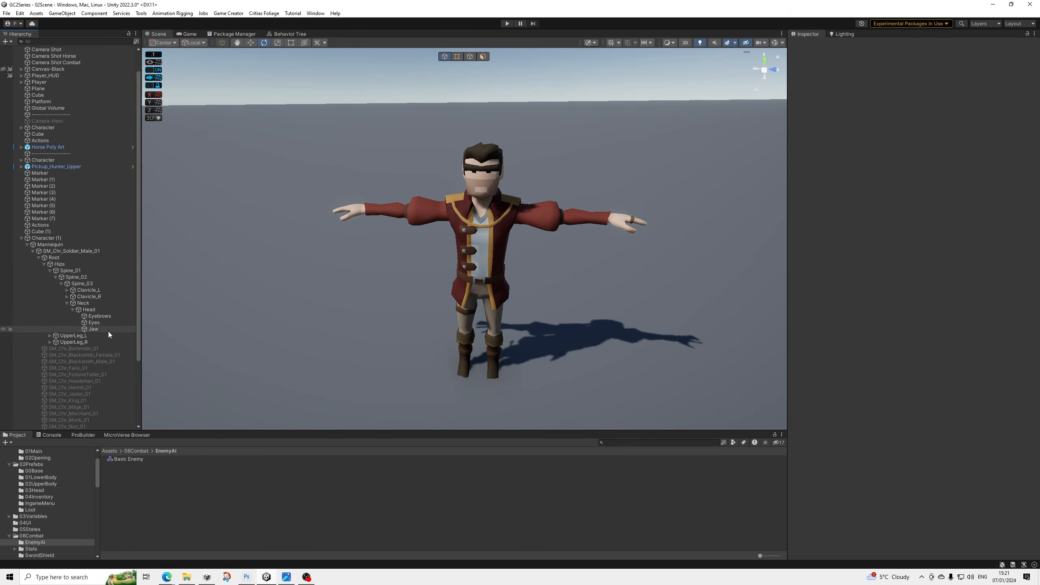
Examine the duplicated character's look and the material settings of its SM_Chr_Prince_01 mesh.
{"action": "left_click_drag", "start_coordinate": [421, 216], "coordinate": [629, 199], "text": "alt"}
{"action": "scroll", "coordinate": [541, 219], "scroll_direction": "down", "scroll_amount": 6}
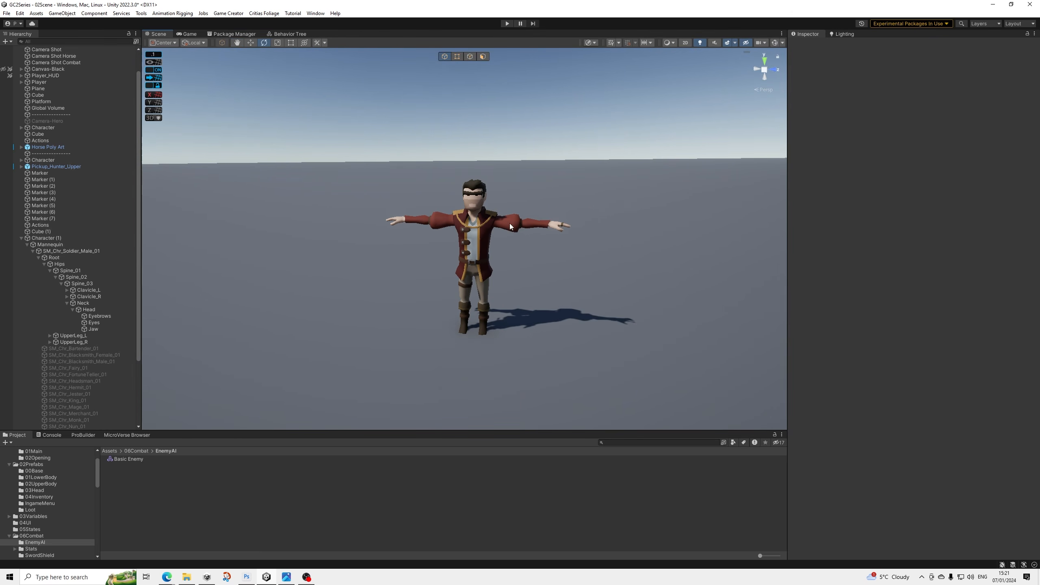
{"action": "scroll", "coordinate": [489, 224], "scroll_direction": "up", "scroll_amount": 8}
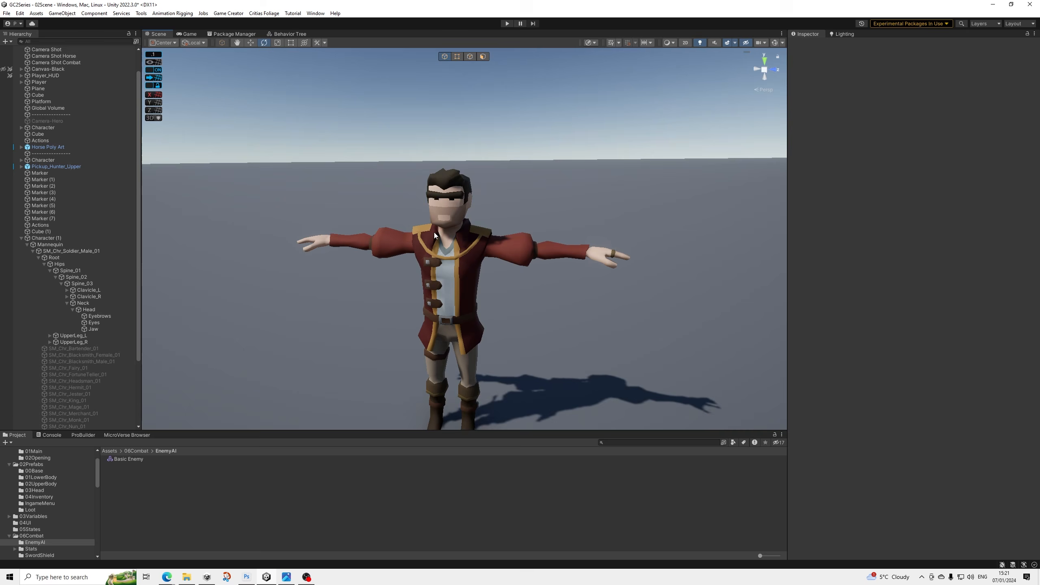
{"action": "left_click", "coordinate": [455, 201]}
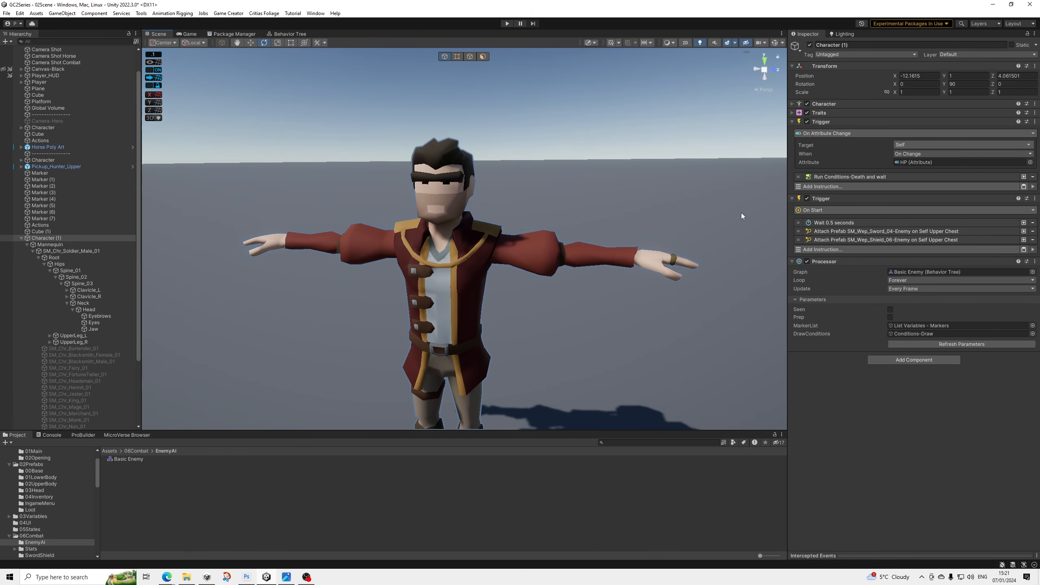
{"action": "left_click", "coordinate": [64, 252]}
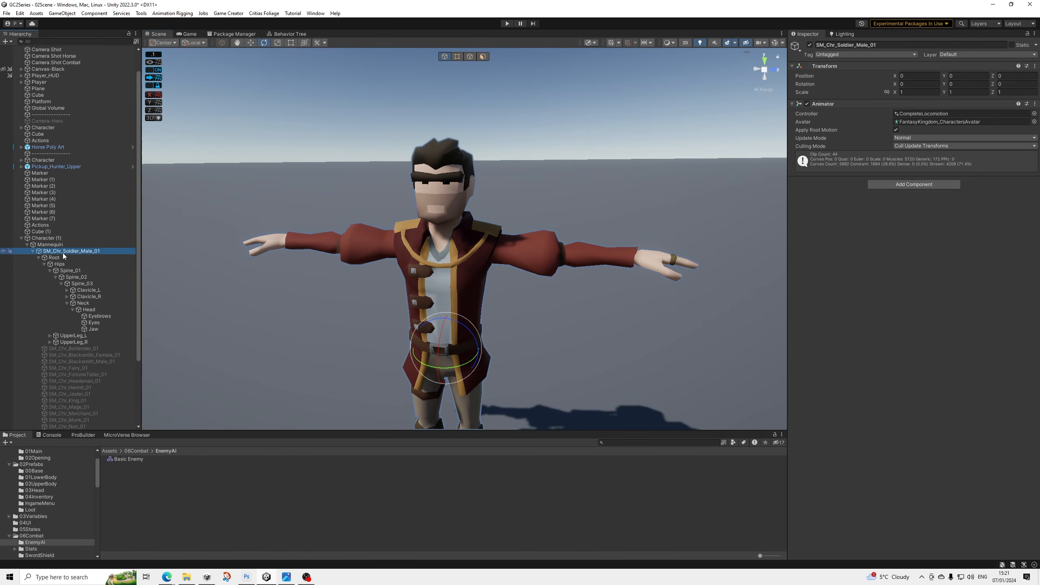
{"action": "left_click", "coordinate": [56, 245]}
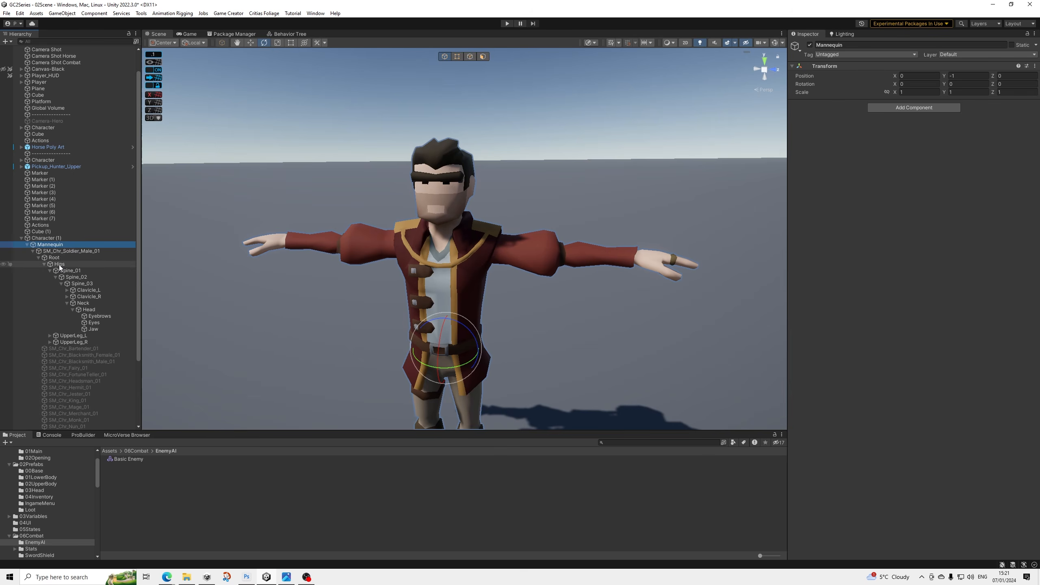
{"action": "left_click", "coordinate": [59, 265]}
{"action": "left_click", "coordinate": [39, 257]}
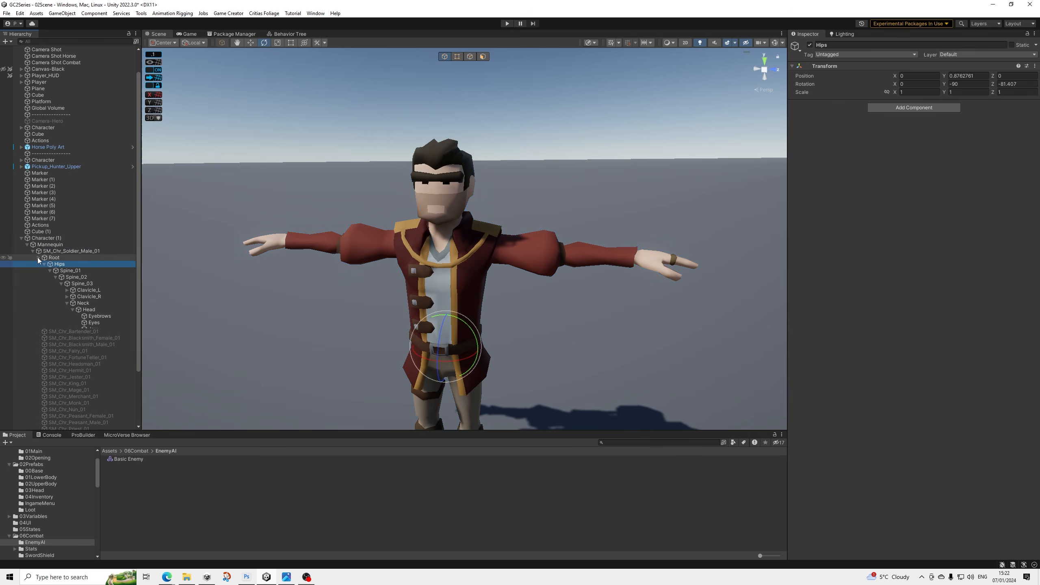
{"action": "left_click", "coordinate": [70, 368]}
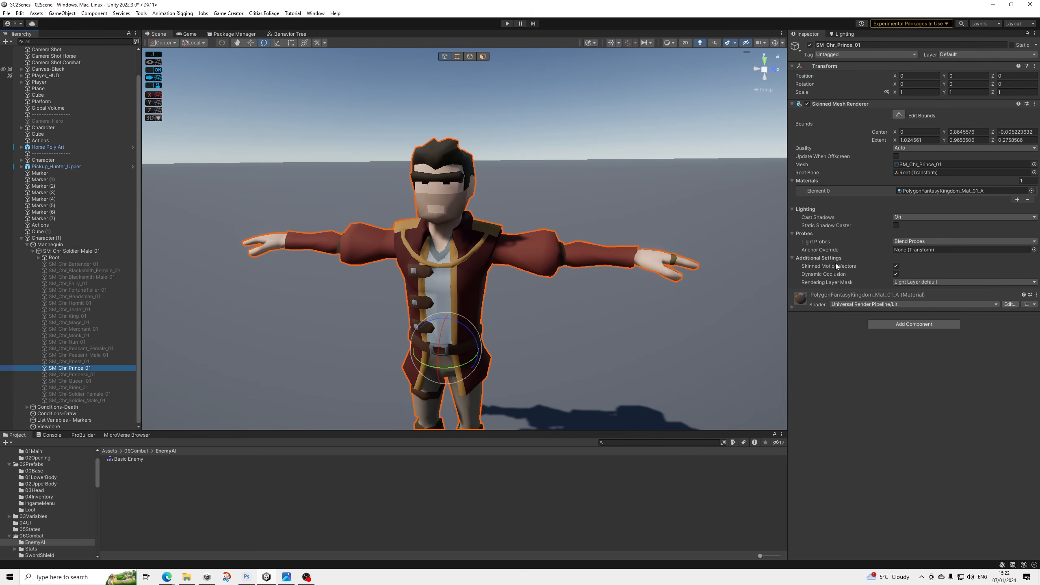
{"action": "left_click", "coordinate": [816, 307]}
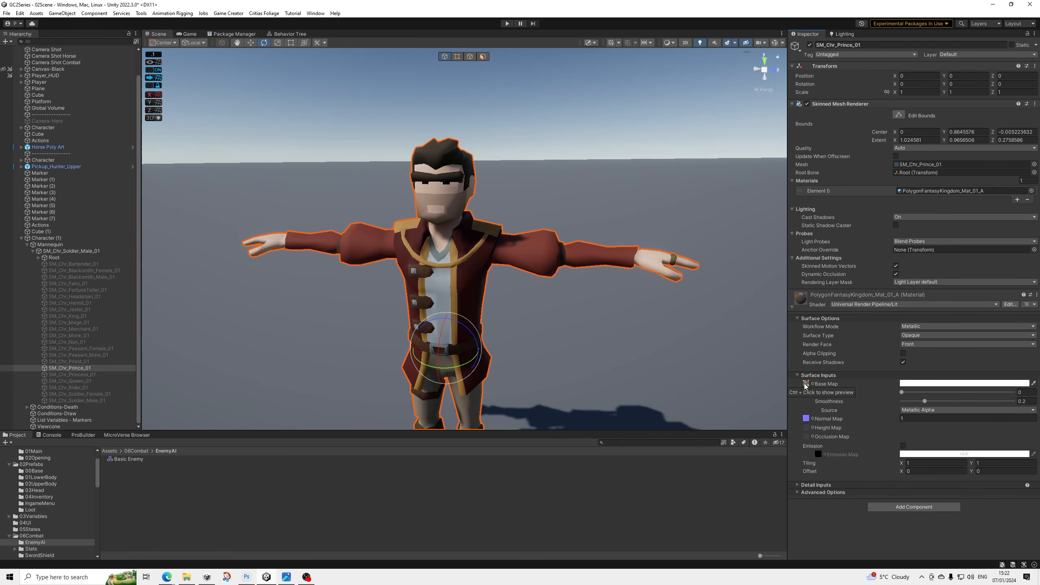
Assign the material PolygonFantasyKingdom_Mat_01_A 1 to the duplicated character's SM_Chr_Prince_01 mesh.
{"action": "left_click", "coordinate": [921, 190]}
{"action": "left_click", "coordinate": [186, 498]}
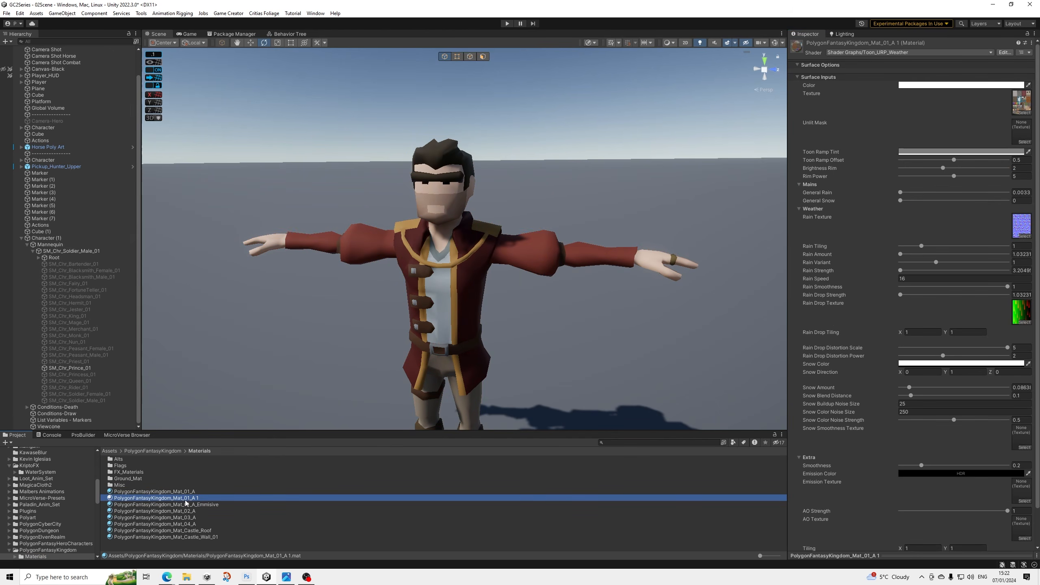
{"action": "left_click", "coordinate": [86, 369]}
{"action": "mouse_move", "coordinate": [192, 498]}
{"action": "left_mouse_down"}
{"action": "mouse_move", "coordinate": [499, 472]}
{"action": "mouse_move", "coordinate": [945, 207]}
{"action": "mouse_move", "coordinate": [944, 191]}
{"action": "left_mouse_up"}
{"action": "left_click", "coordinate": [526, 121]}
{"action": "scroll", "coordinate": [564, 176], "scroll_direction": "down", "scroll_amount": 5}
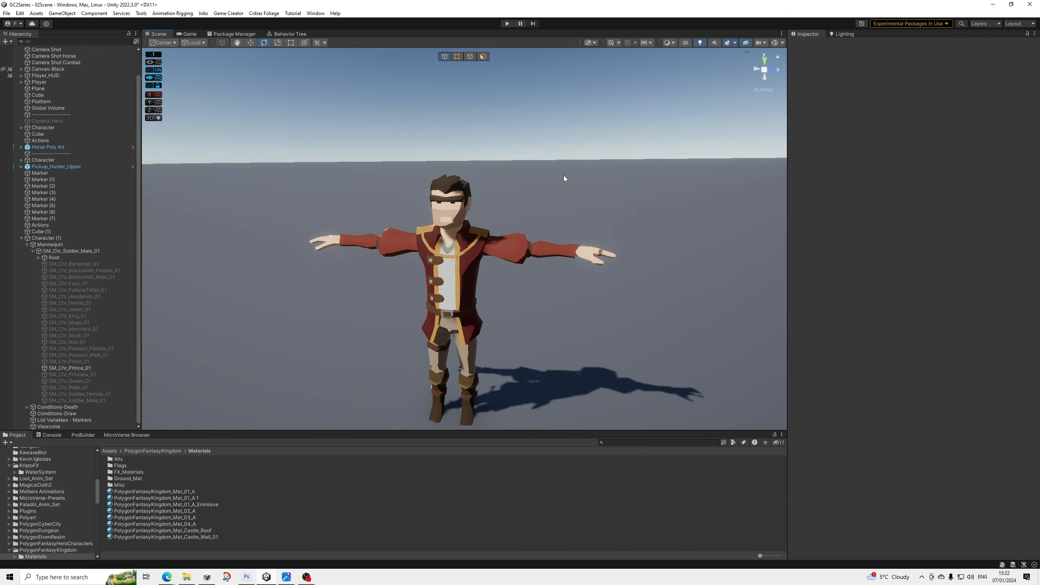
Assign the material PolygonFantasyKingdom_Mat_01_A 1 to the original enemy's SM_Chr_Soldier_Male_01 body mesh.
{"action": "left_click_drag", "start_coordinate": [557, 196], "coordinate": [370, 227], "text": "alt"}
{"action": "middle_click_drag", "start_coordinate": [370, 228], "coordinate": [524, 218]}
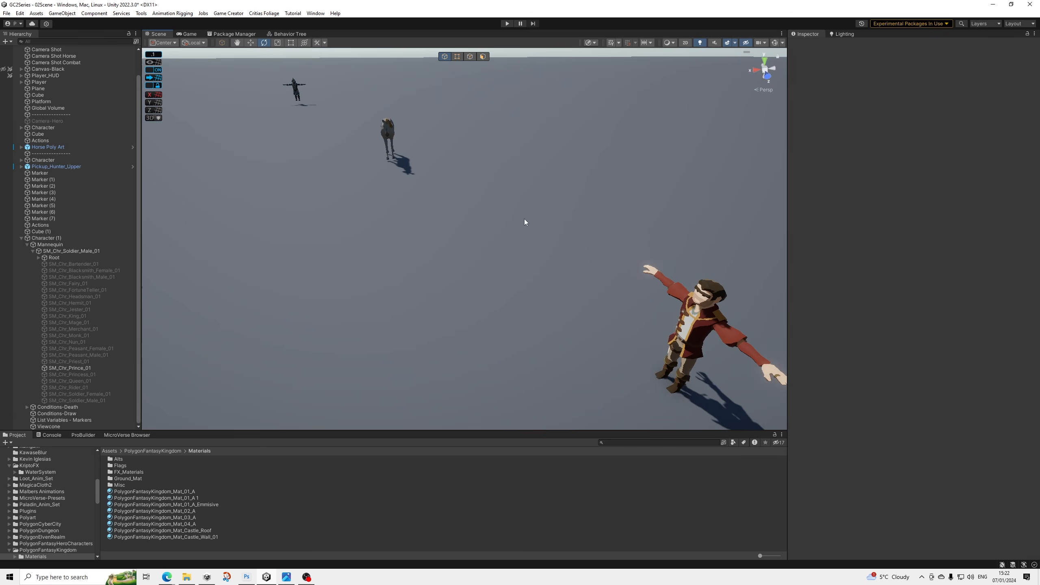
{"action": "left_click", "coordinate": [294, 85]}
{"action": "key", "text": "f"}
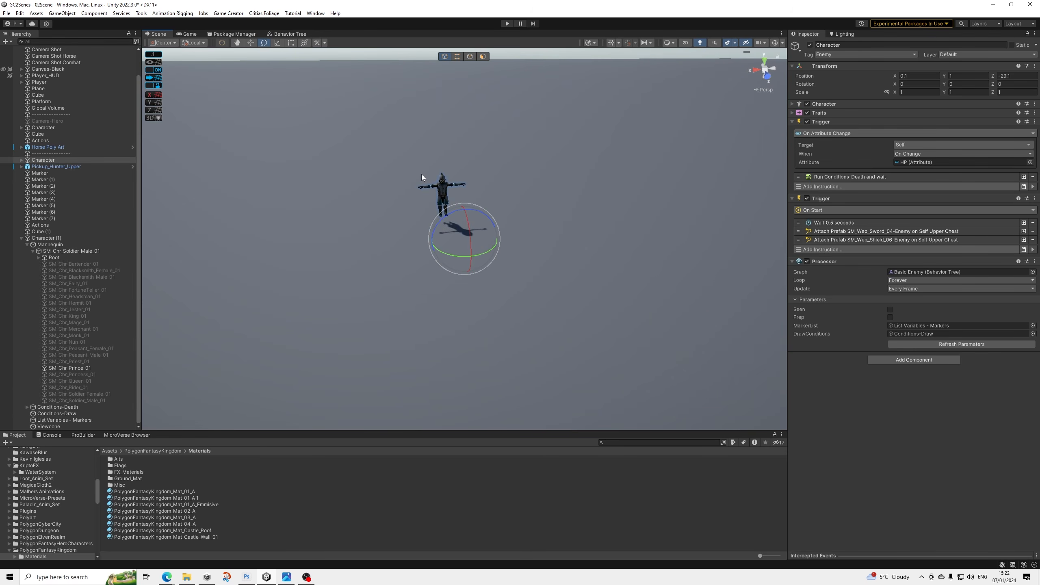
{"action": "left_click", "coordinate": [22, 162]}
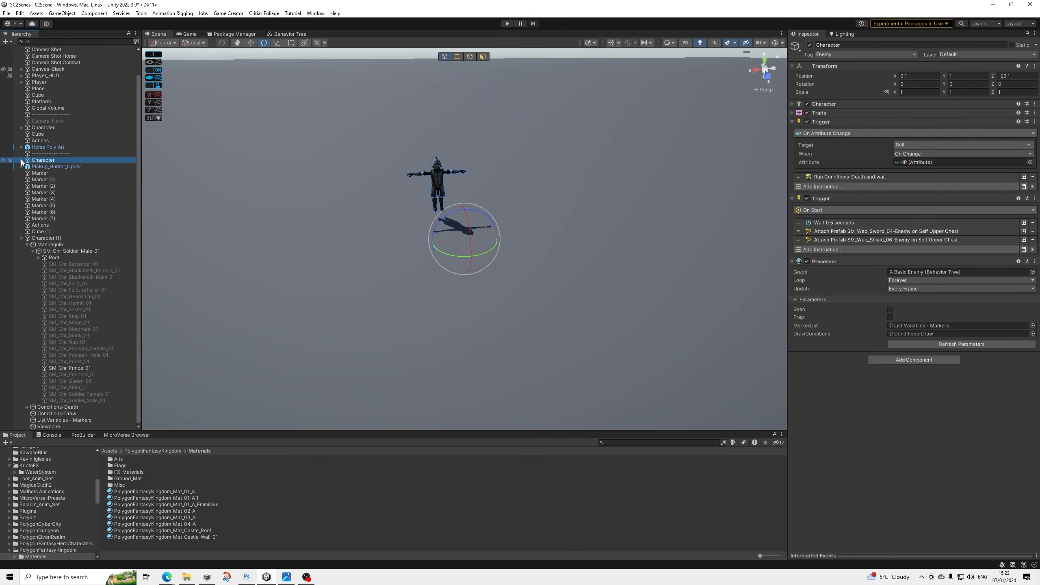
{"action": "left_click", "coordinate": [20, 160]}
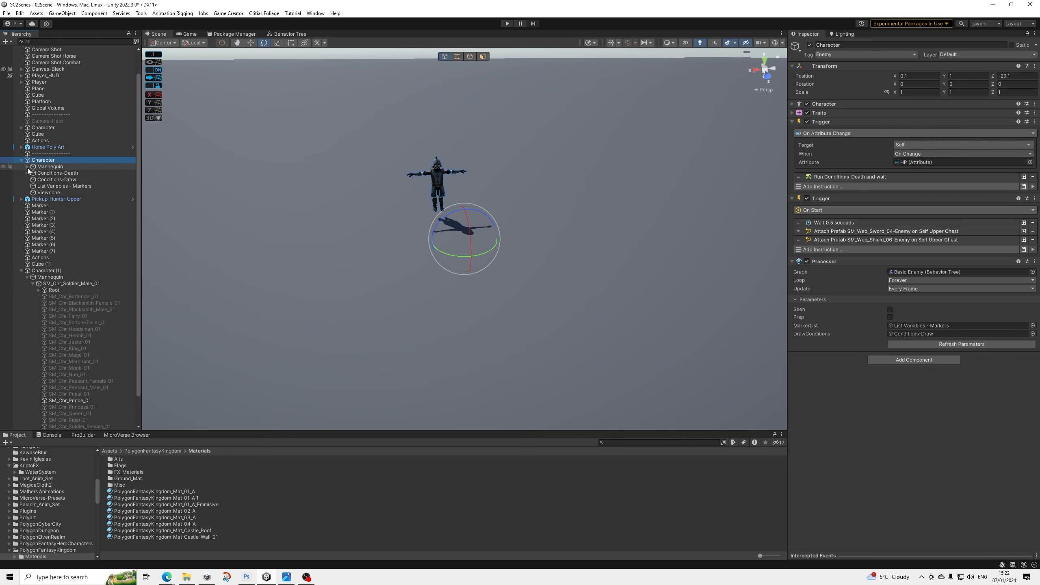
{"action": "left_click", "coordinate": [27, 166]}
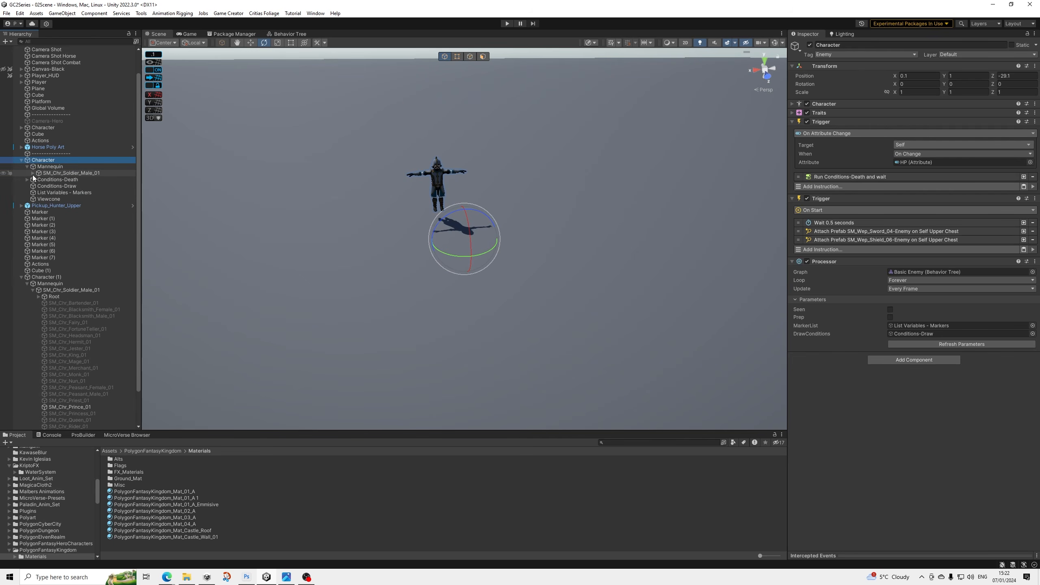
{"action": "left_click", "coordinate": [33, 173]}
{"action": "left_click", "coordinate": [92, 322]}
{"action": "key", "text": "f"}
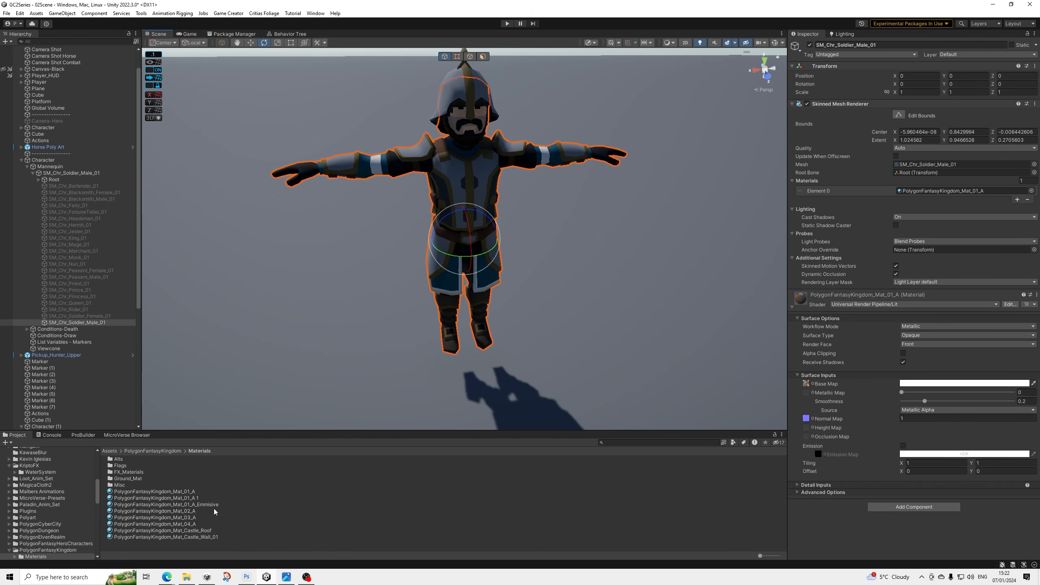
{"action": "left_click_drag", "start_coordinate": [188, 498], "coordinate": [941, 191]}
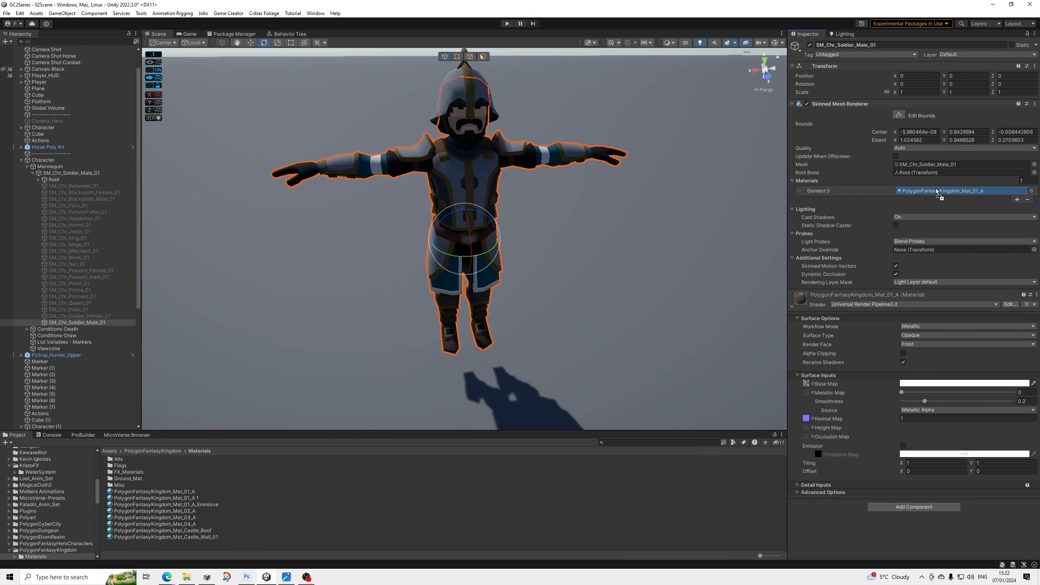
{"action": "scroll", "coordinate": [620, 239], "scroll_direction": "down", "scroll_amount": 3}
{"action": "scroll", "coordinate": [584, 232], "scroll_direction": "down", "scroll_amount": 3}
{"action": "left_click_drag", "start_coordinate": [496, 180], "coordinate": [676, 137], "text": "alt"}
{"action": "left_click", "coordinate": [664, 130]}
{"action": "middle_click_drag", "start_coordinate": [663, 129], "coordinate": [487, 286]}
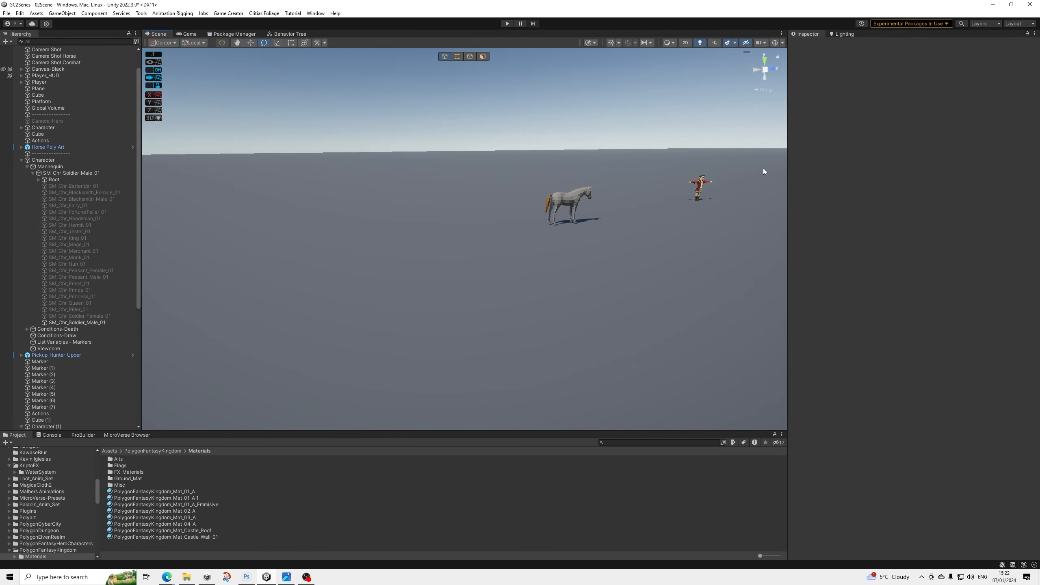
Collapse the expanded hierarchies of the enemy Character and of Character (1).
{"action": "left_click", "coordinate": [30, 173]}
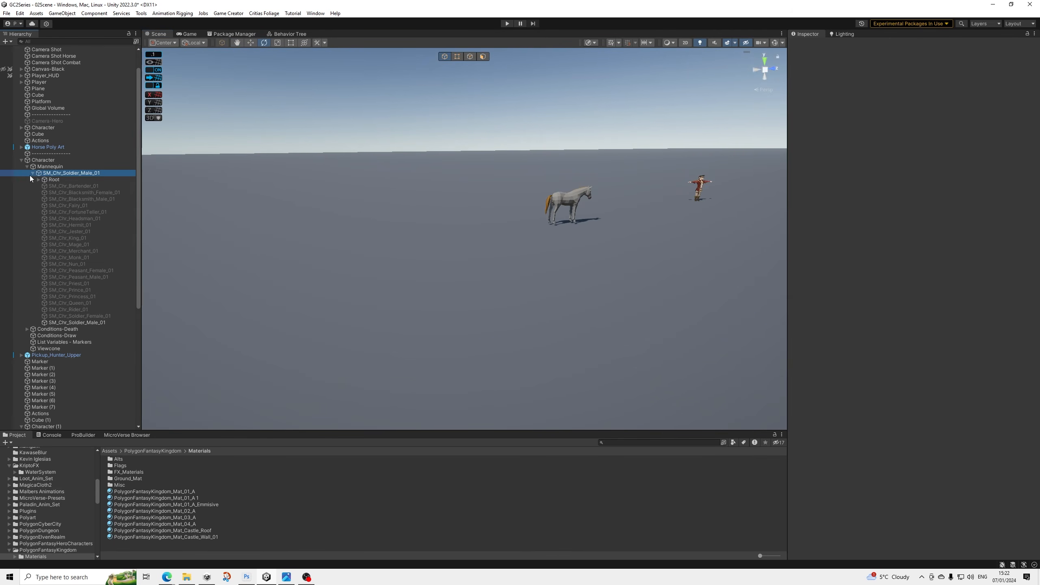
{"action": "left_click", "coordinate": [32, 173]}
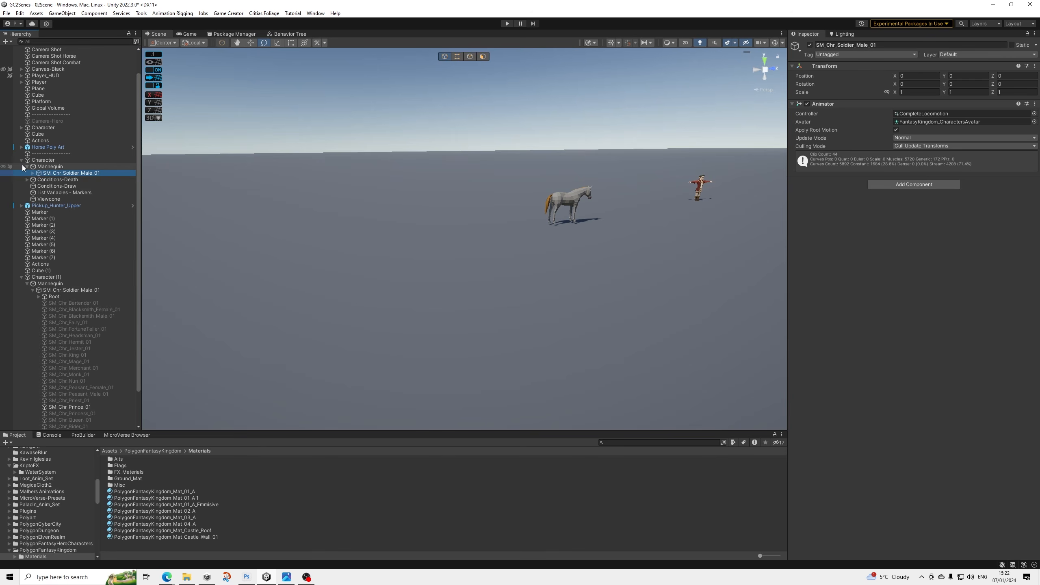
{"action": "left_click", "coordinate": [21, 160]}
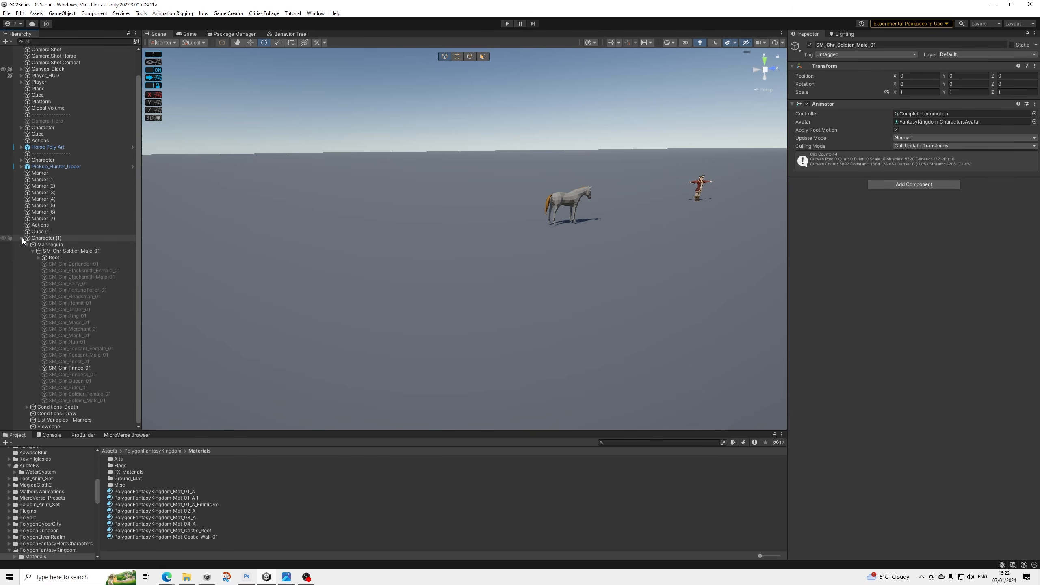
{"action": "left_click", "coordinate": [21, 238]}
Rename Character (1) to FighterForHire and move it directly below Horse Poly Art in the hierarchy.
{"action": "left_click", "coordinate": [52, 263]}
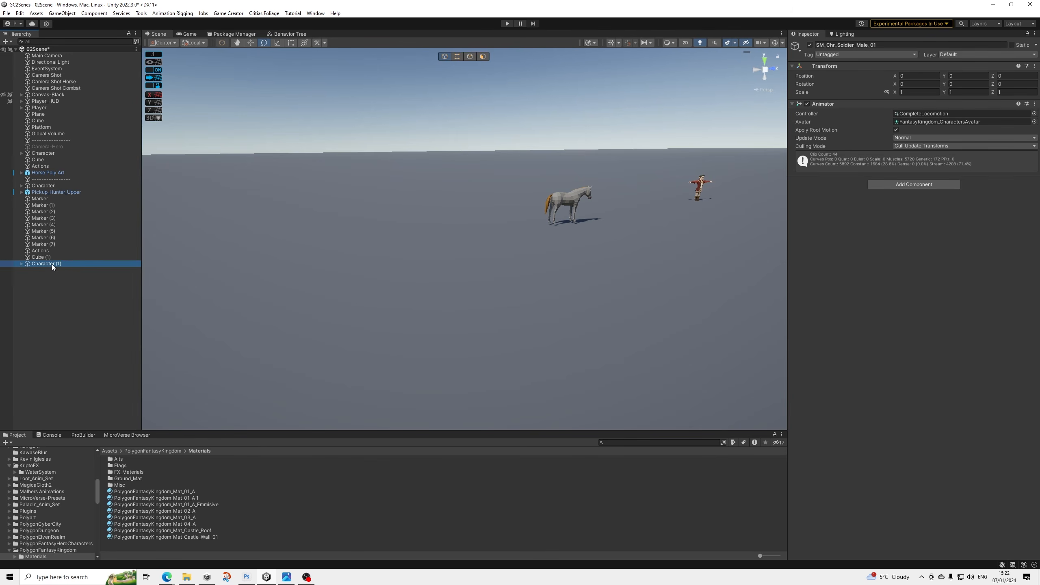
{"action": "left_click", "coordinate": [863, 45]}
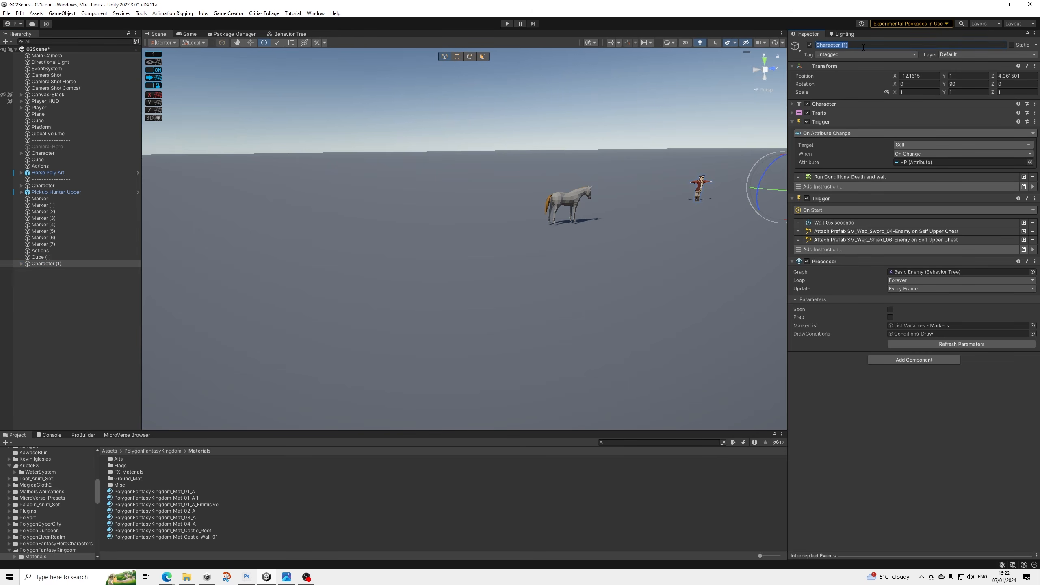
{"action": "type", "text": "FighterForHire"}
{"action": "key", "text": "Return"}
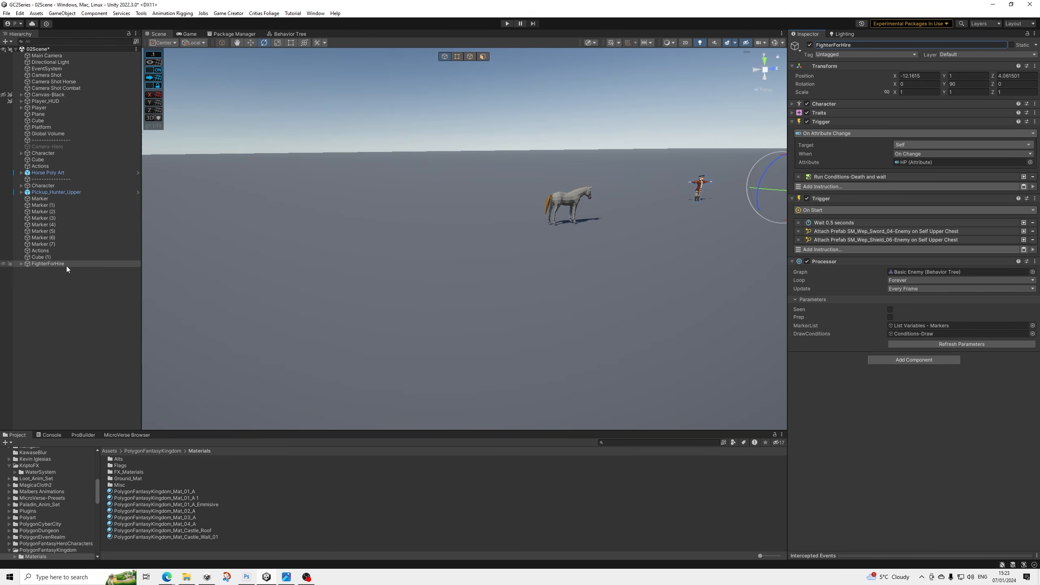
{"action": "left_click_drag", "start_coordinate": [67, 266], "coordinate": [53, 179]}
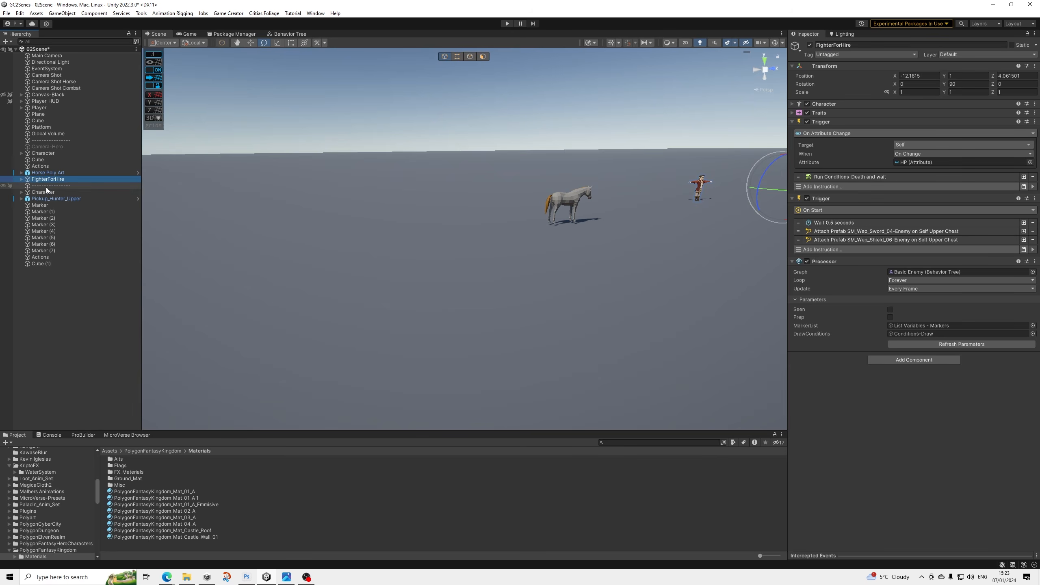
{"action": "key", "text": "f"}
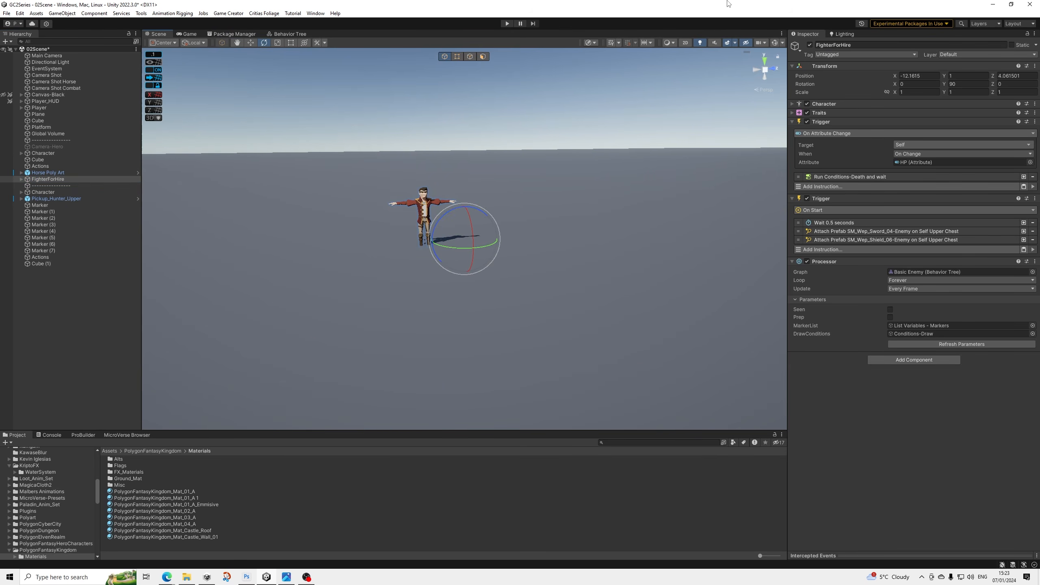
Show the scene gizmos and examine the capsule collider of FighterForHire's Viewcone child object.
{"action": "left_click", "coordinate": [774, 42]}
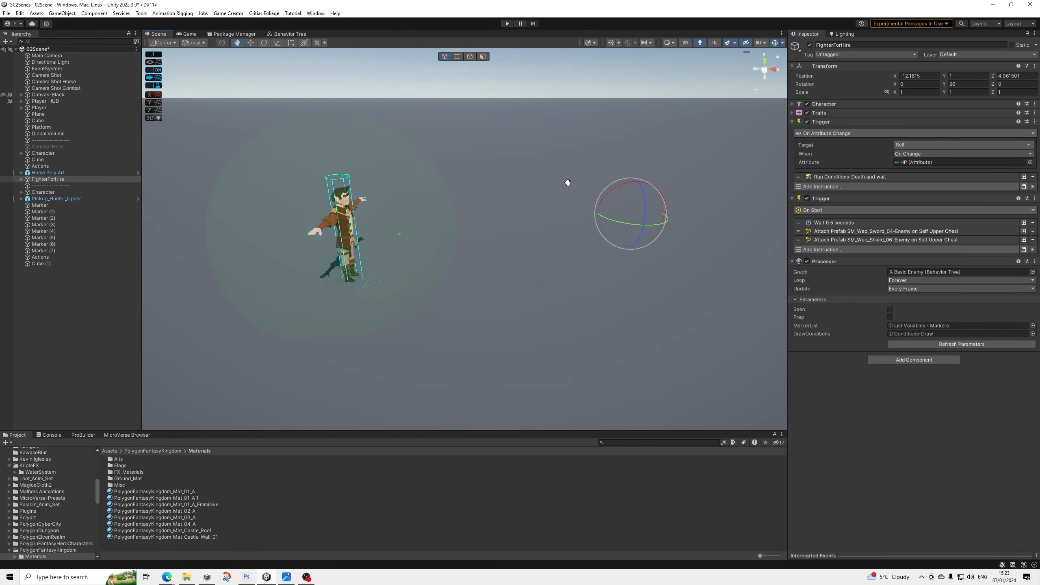
{"action": "left_click", "coordinate": [25, 180]}
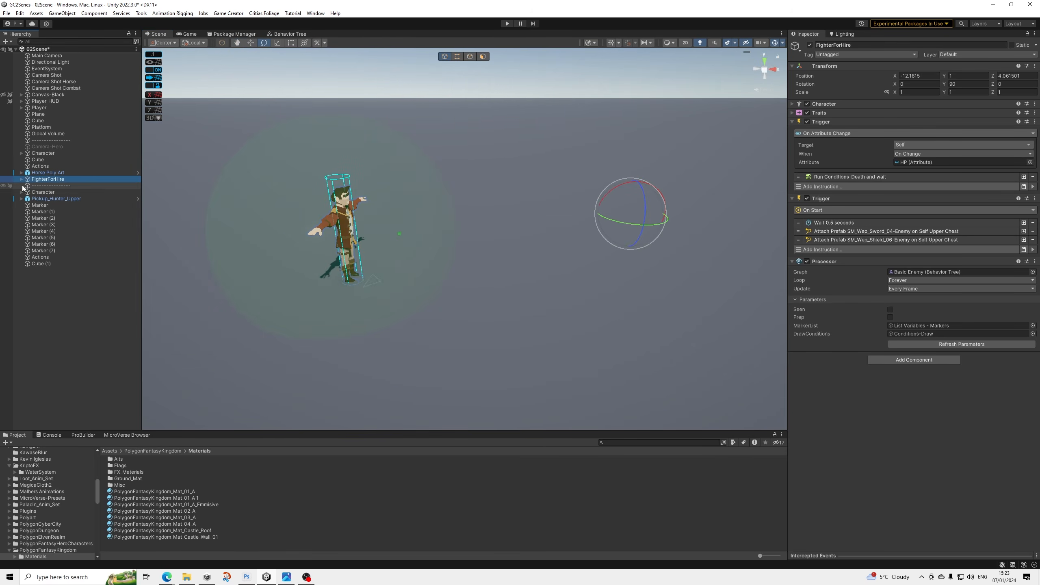
{"action": "left_click", "coordinate": [21, 179]}
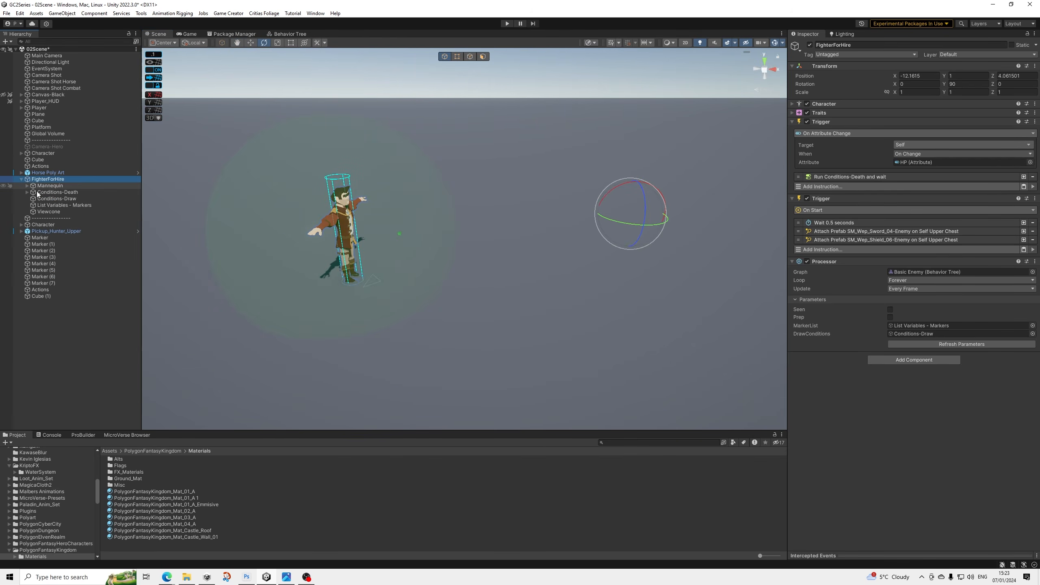
{"action": "left_click", "coordinate": [47, 211]}
{"action": "scroll", "coordinate": [566, 149], "scroll_direction": "down", "scroll_amount": 10}
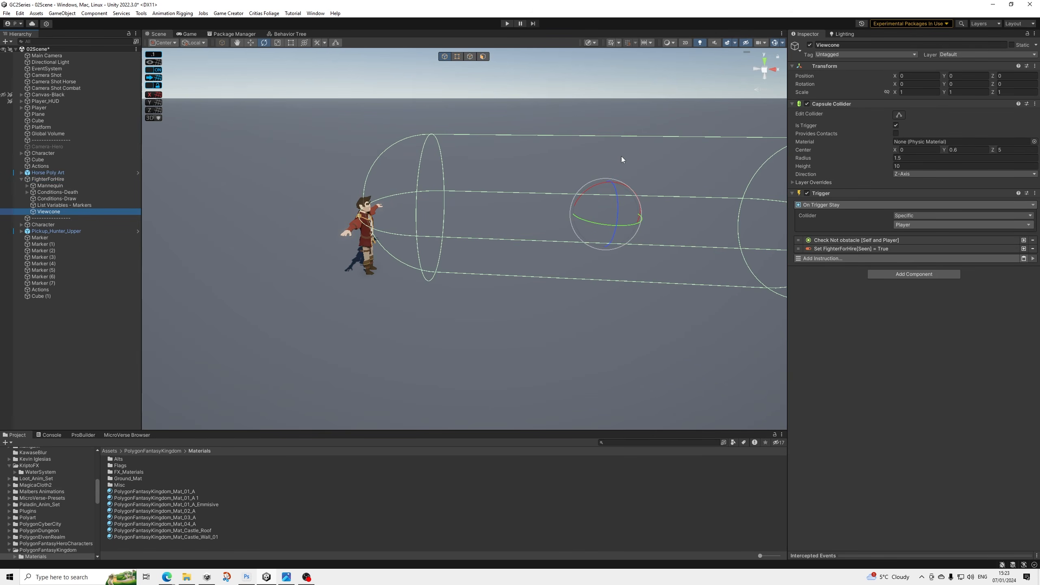
{"action": "left_click_drag", "start_coordinate": [636, 167], "coordinate": [543, 213], "text": "alt"}
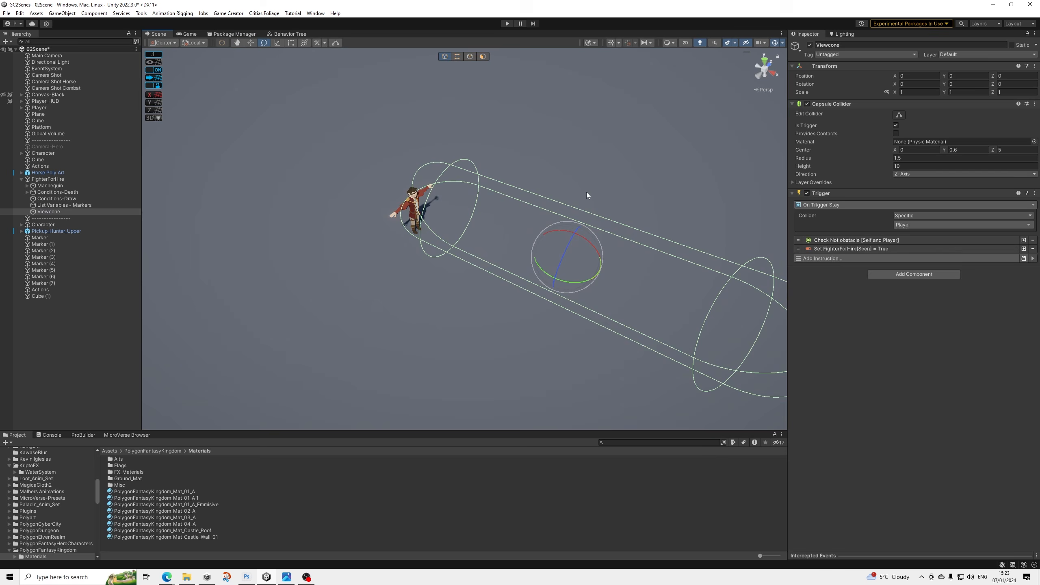
{"action": "mouse_move", "coordinate": [500, 243]}
{"action": "left_mouse_down", "text": "alt"}
{"action": "mouse_move", "coordinate": [575, 239]}
{"action": "mouse_move", "coordinate": [634, 201]}
{"action": "mouse_move", "coordinate": [504, 238]}
{"action": "left_mouse_up", "text": "alt"}
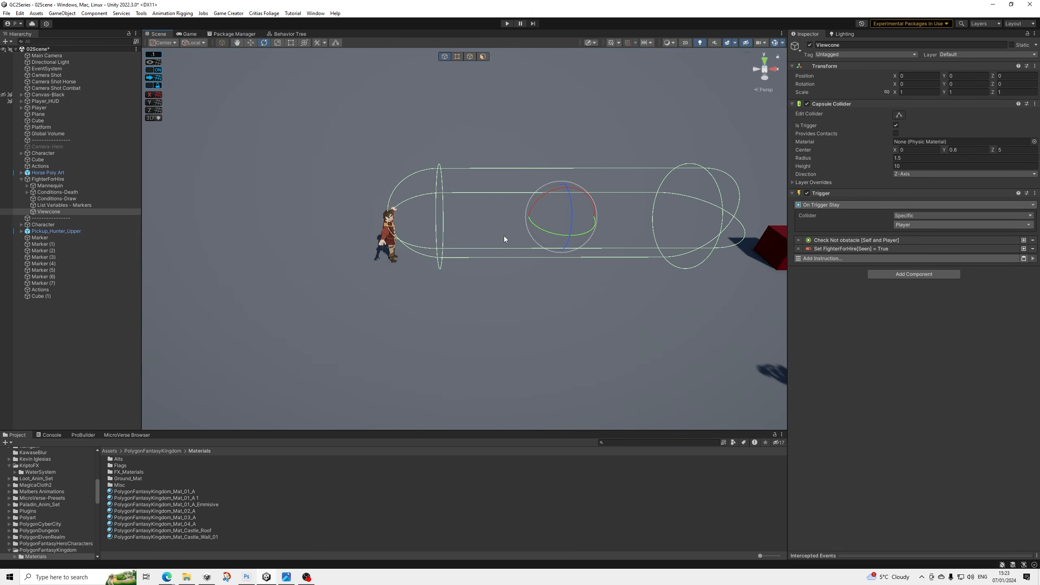
{"action": "middle_click_drag", "start_coordinate": [622, 225], "coordinate": [549, 243]}
{"action": "left_click_drag", "start_coordinate": [549, 243], "coordinate": [532, 221], "text": "alt"}
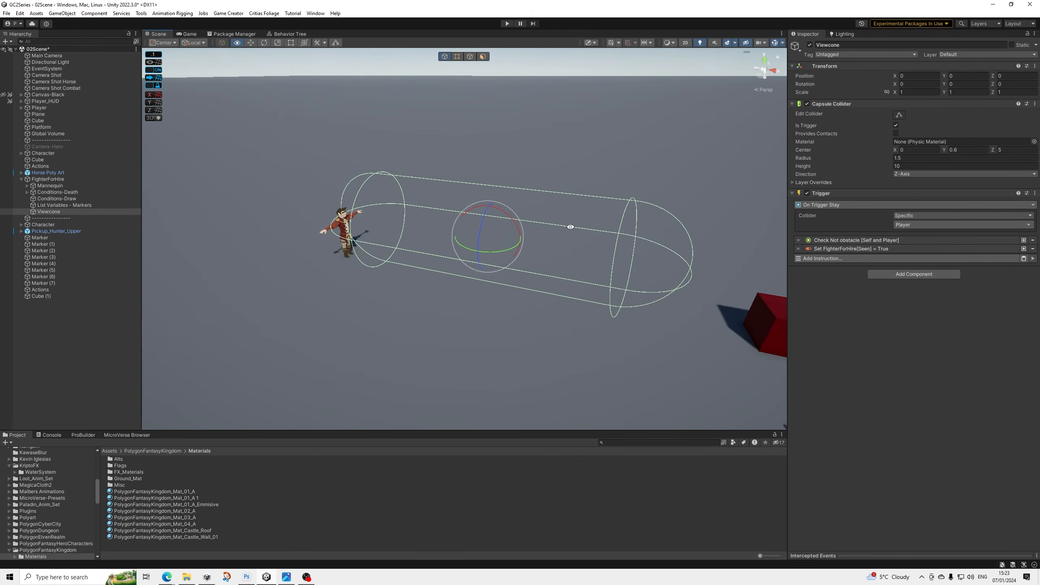
Inspect the Viewcone trigger's obstacle check between Self and Player and its instruction setting the Seen parameter.
{"action": "left_click", "coordinate": [838, 241]}
{"action": "left_click", "coordinate": [867, 250]}
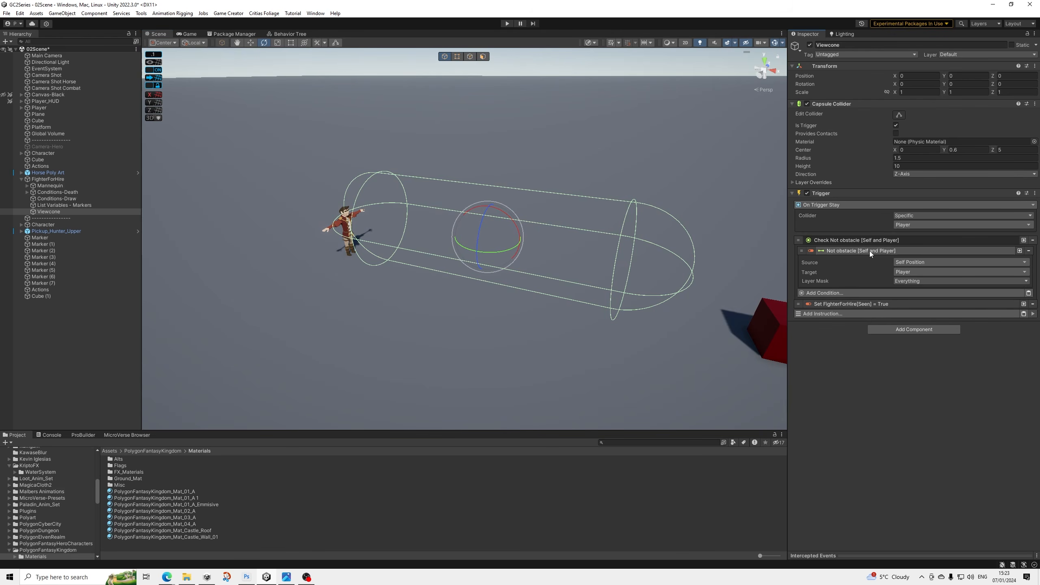
{"action": "left_click", "coordinate": [866, 303]}
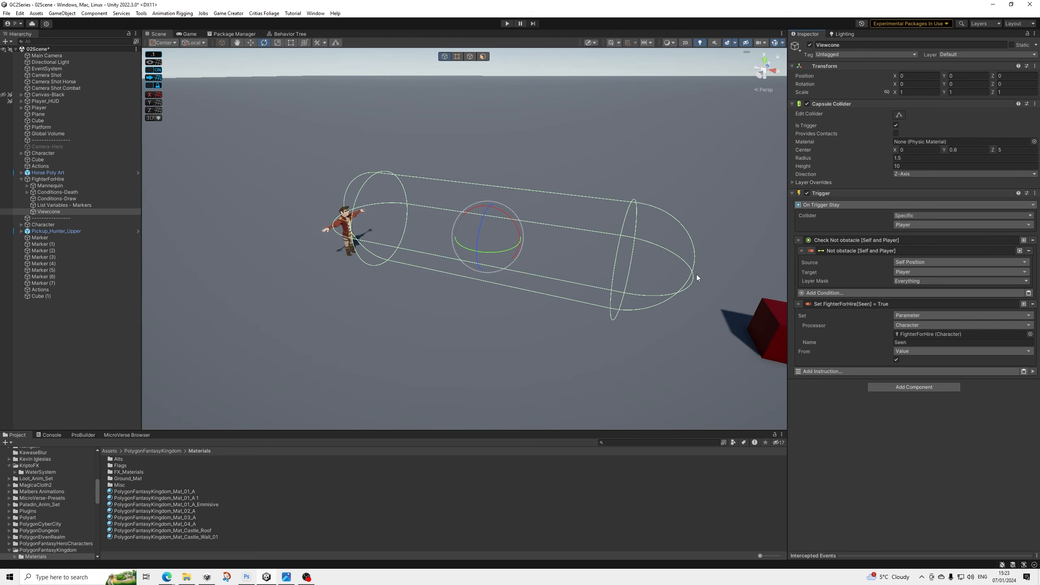
{"action": "scroll", "coordinate": [604, 260], "scroll_direction": "up", "scroll_amount": 4}
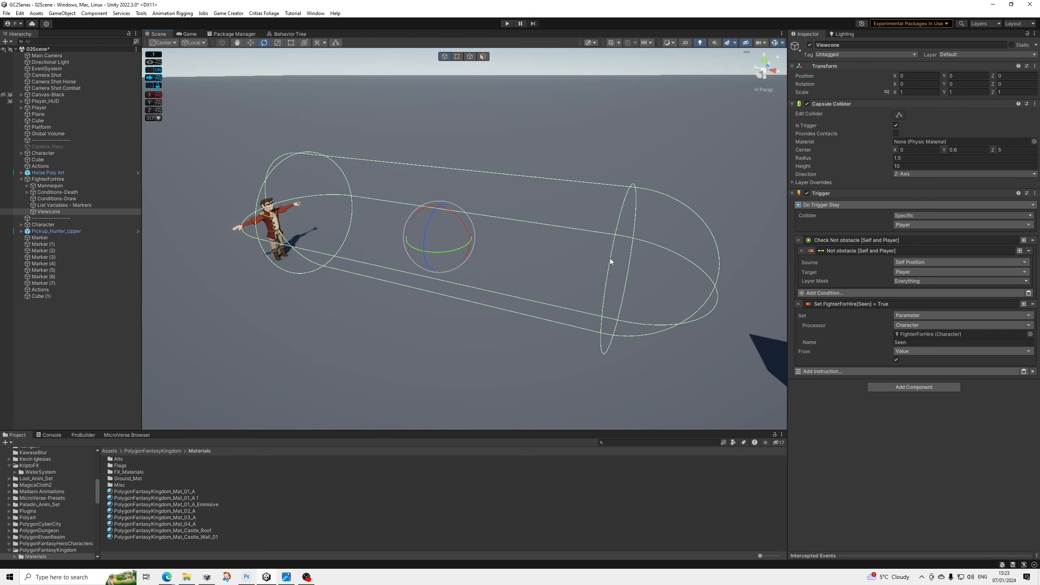
{"action": "left_click", "coordinate": [912, 226]}
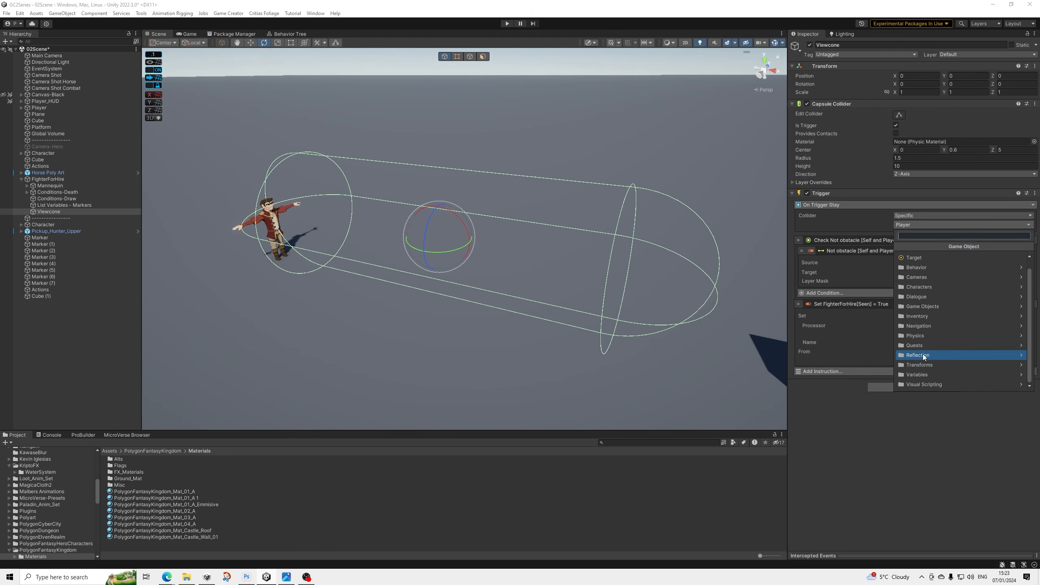
{"action": "scroll", "coordinate": [922, 354], "scroll_direction": "down", "scroll_amount": 1}
{"action": "left_click", "coordinate": [835, 413]}
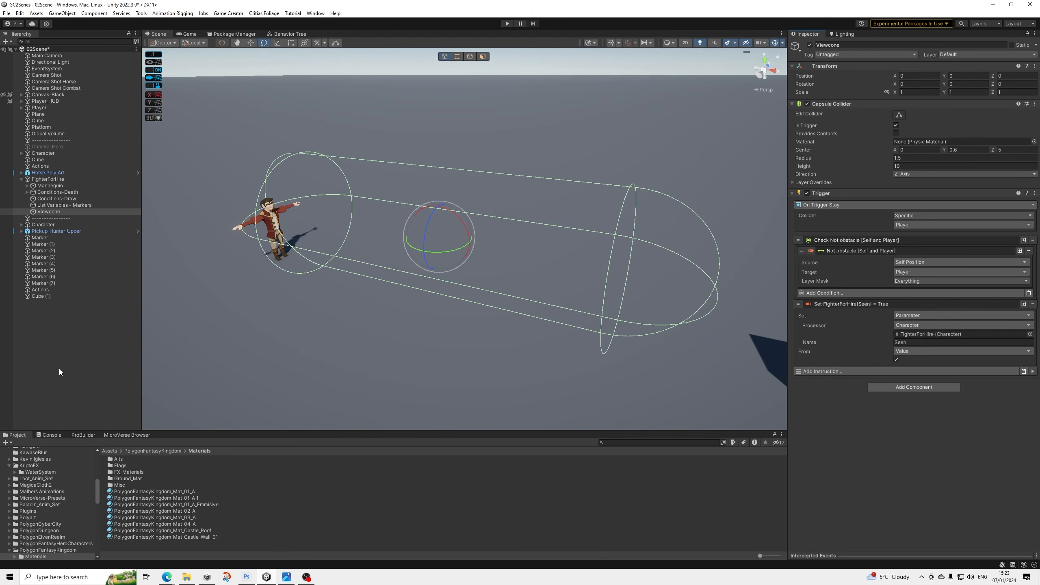
Create a local list variables object named "List Variables - Enemies" and make it a child of FighterForHire.
{"action": "right_click", "coordinate": [68, 323]}
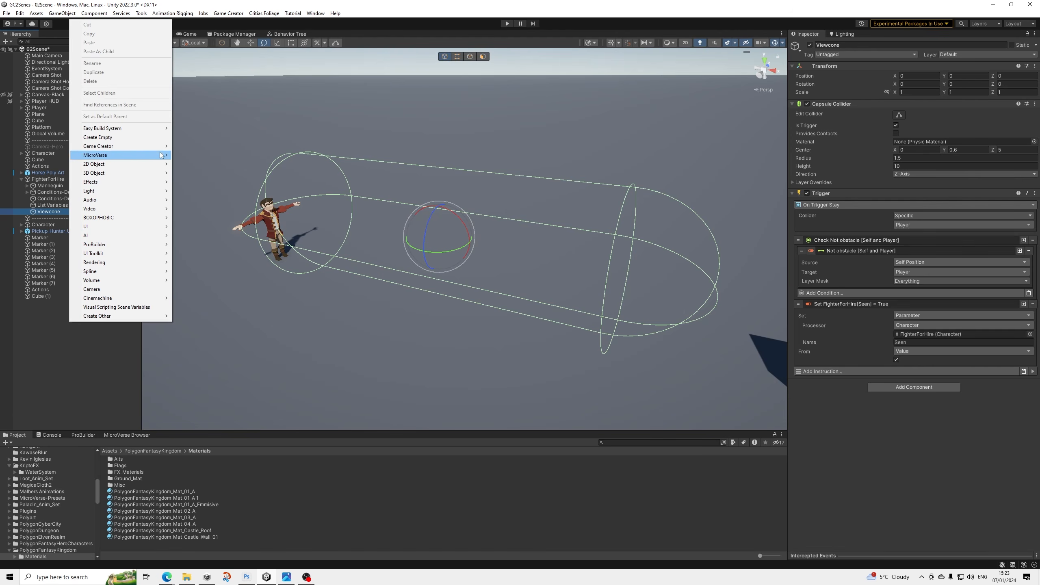
{"action": "mouse_move", "coordinate": [152, 146]}
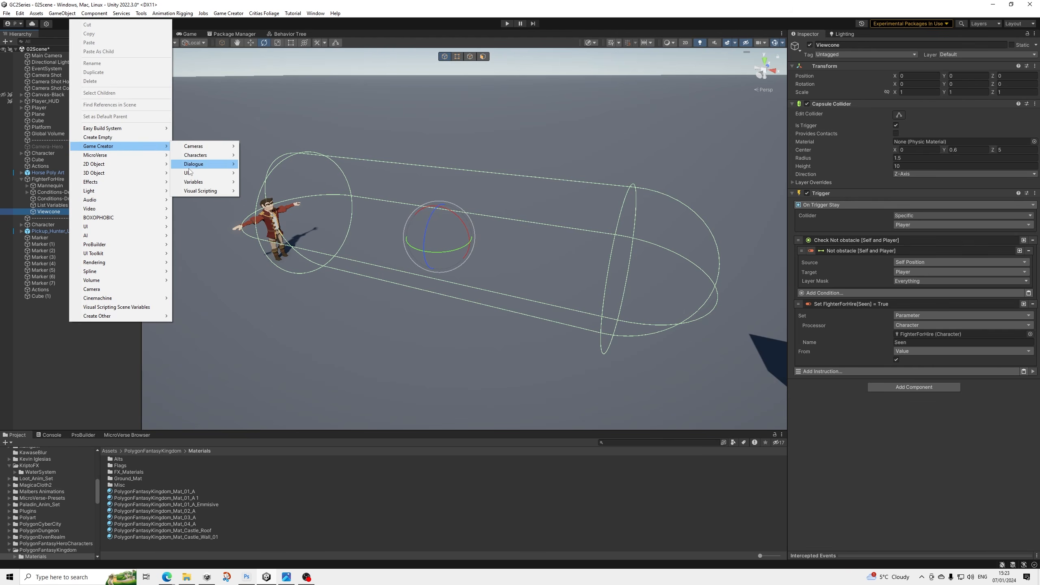
{"action": "mouse_move", "coordinate": [200, 193]}
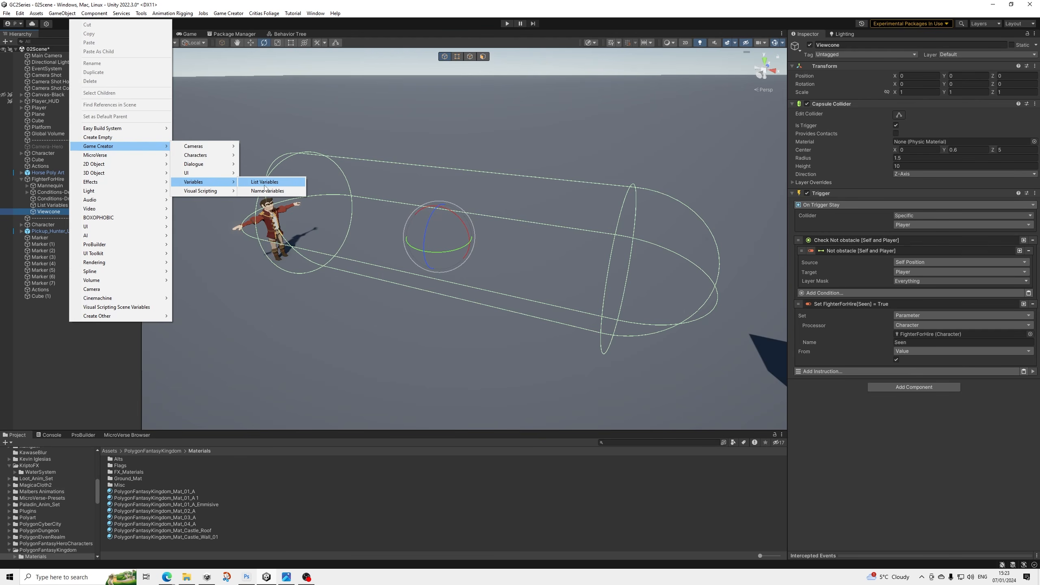
{"action": "left_click", "coordinate": [266, 183]}
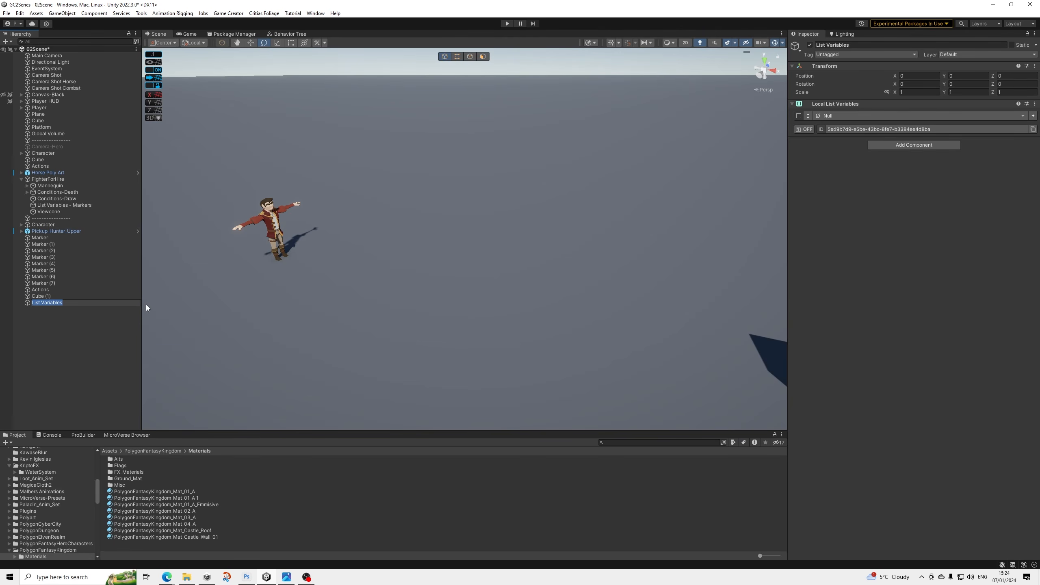
{"action": "key", "text": "End"}
{"action": "type", "text": "- Enemies"}
{"action": "key", "text": "Return"}
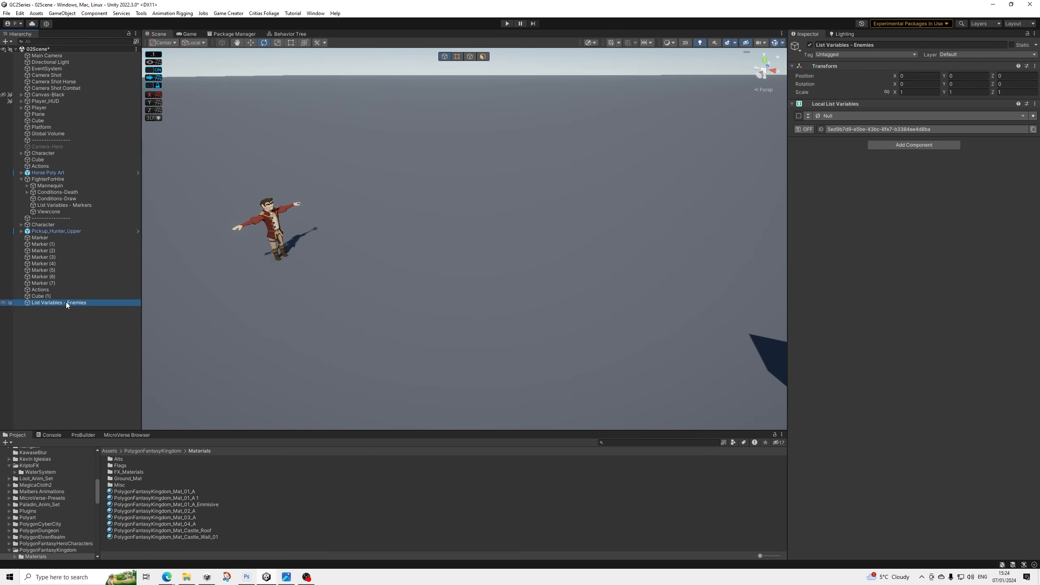
{"action": "left_click_drag", "start_coordinate": [66, 302], "coordinate": [53, 180]}
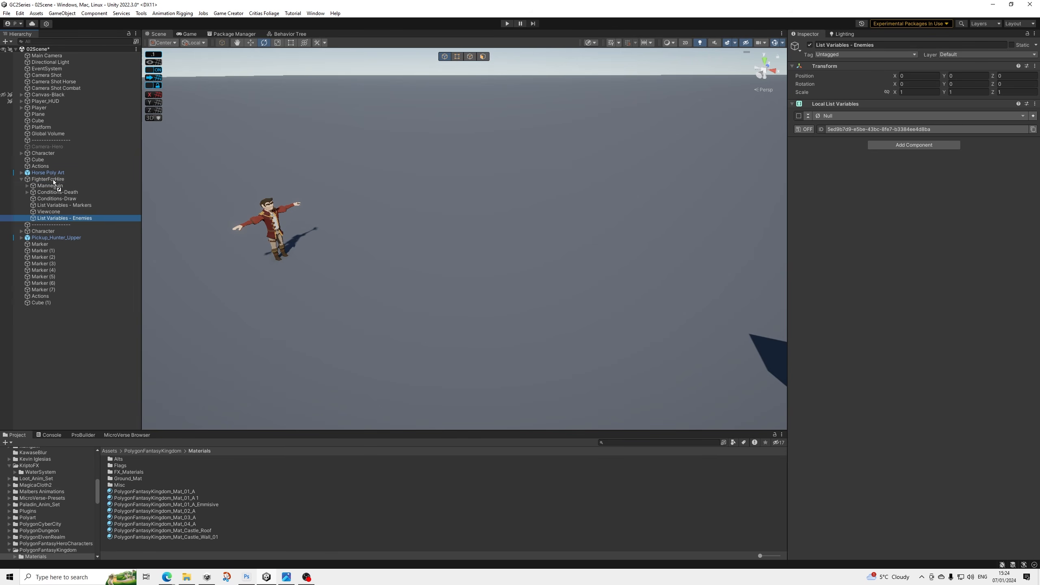
Set the value type of the Enemies list variables to Game Object.
{"action": "left_click", "coordinate": [885, 115]}
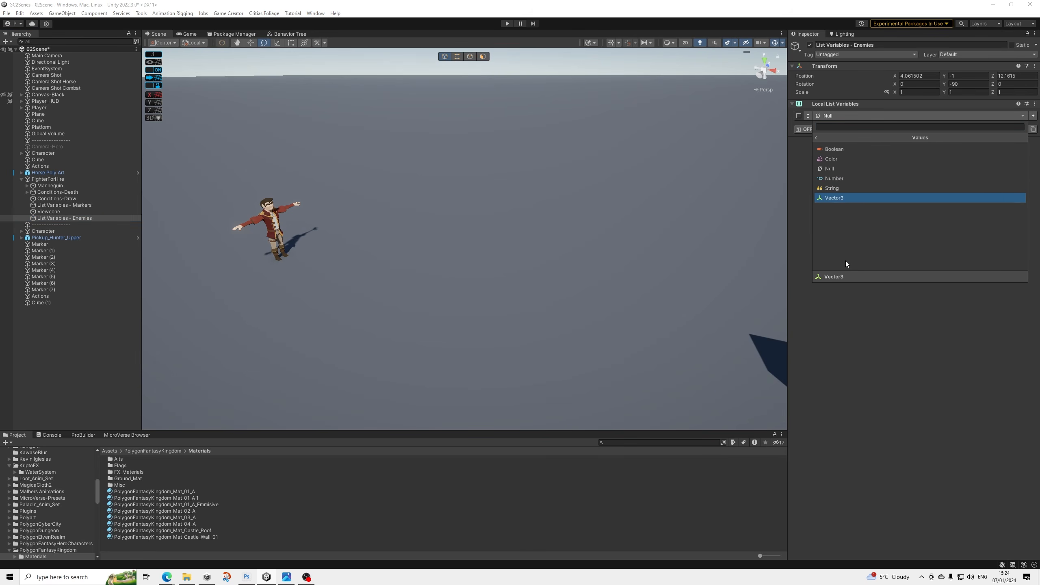
{"action": "left_click", "coordinate": [835, 141]}
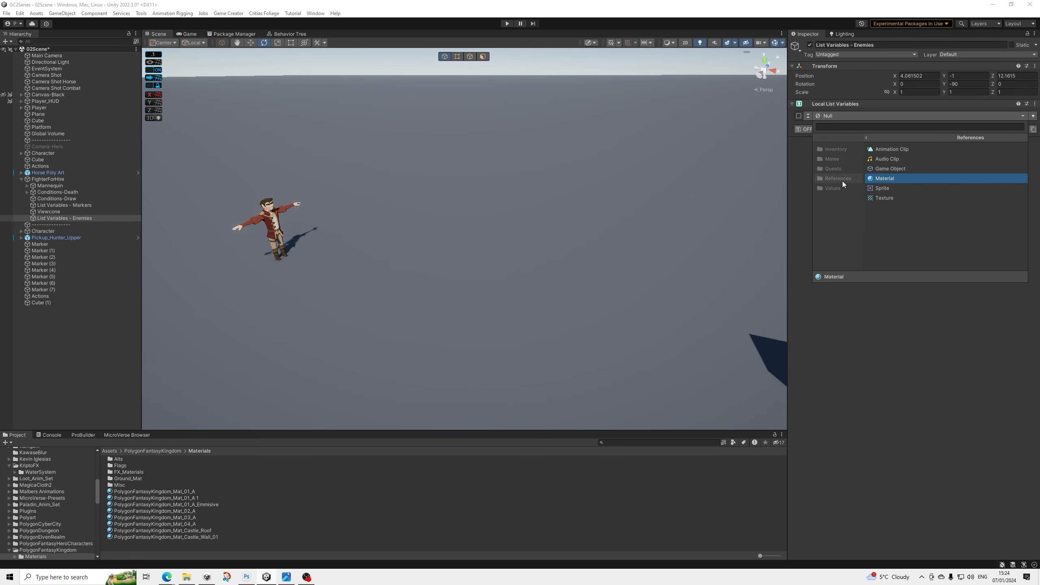
{"action": "left_click", "coordinate": [842, 171]}
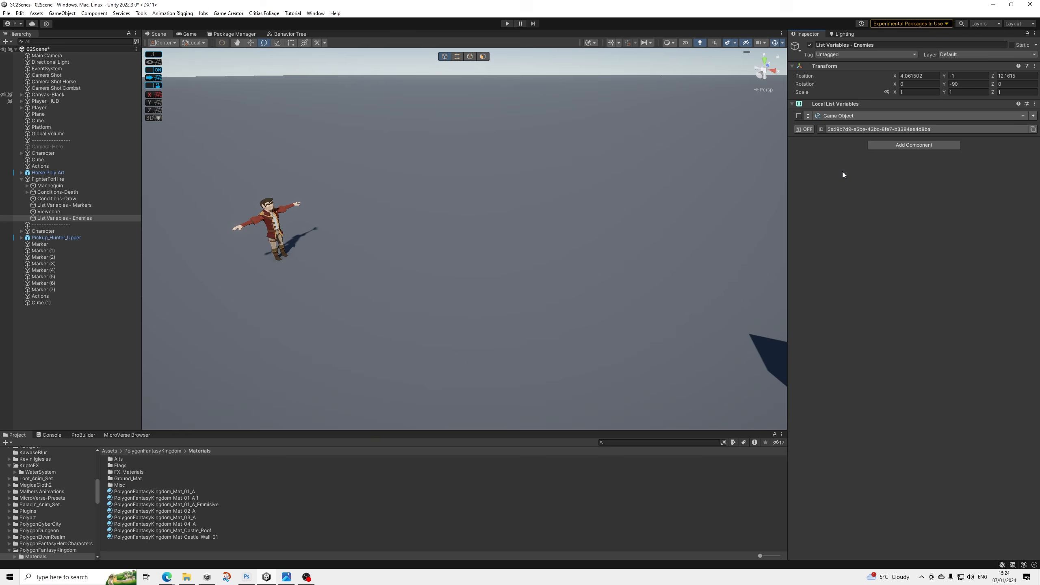
{"action": "left_click", "coordinate": [846, 114]}
{"action": "left_click", "coordinate": [881, 333]}
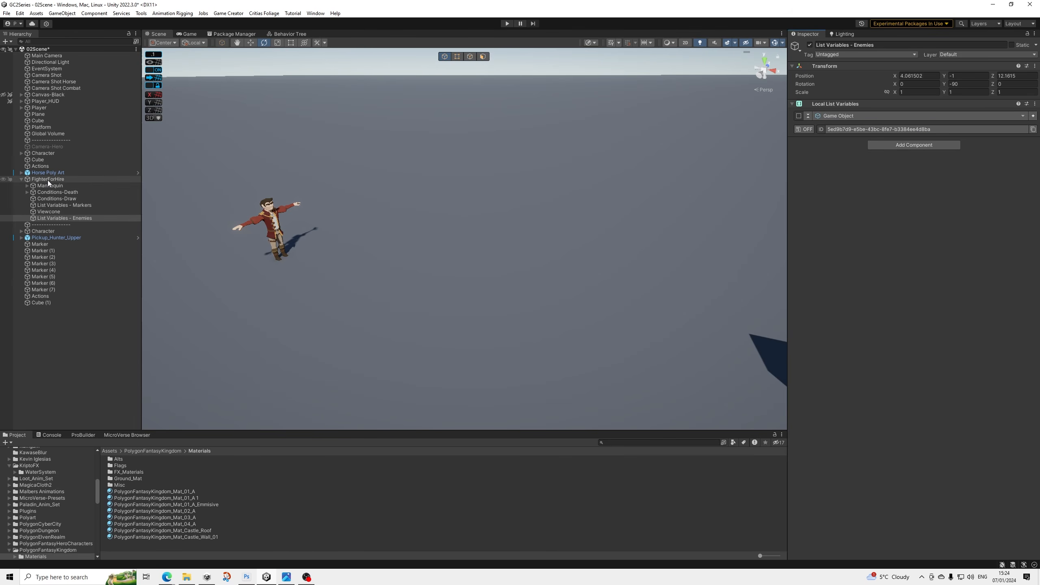
{"action": "left_click_drag", "start_coordinate": [386, 168], "coordinate": [636, 155], "text": "alt"}
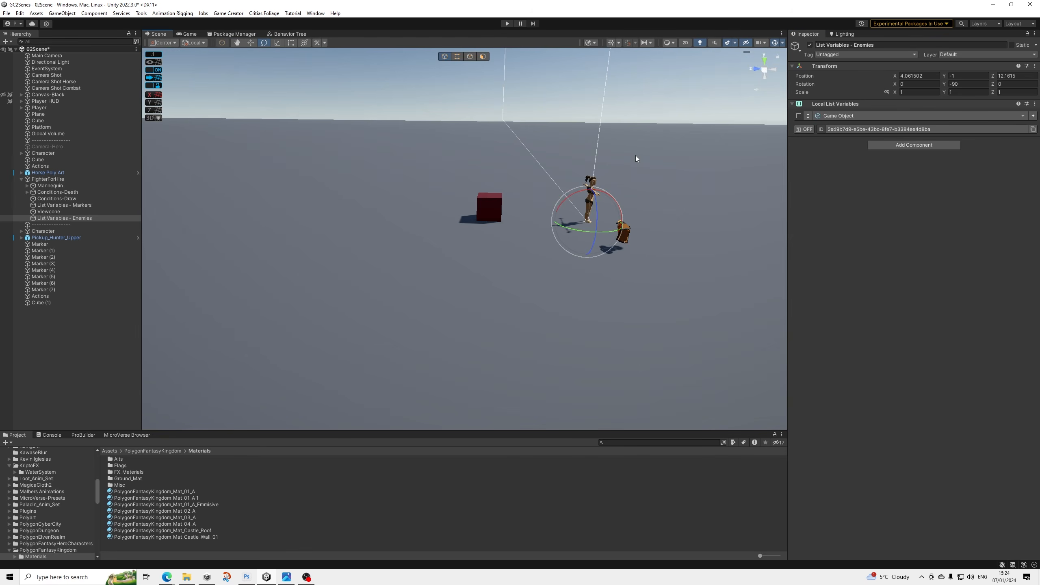
{"action": "scroll", "coordinate": [631, 192], "scroll_direction": "down", "scroll_amount": 8}
{"action": "middle_click_drag", "start_coordinate": [618, 247], "coordinate": [536, 254]}
{"action": "left_click_drag", "start_coordinate": [573, 255], "coordinate": [665, 254], "text": "alt"}
{"action": "middle_click_drag", "start_coordinate": [664, 255], "coordinate": [562, 252]}
{"action": "left_click_drag", "start_coordinate": [562, 252], "coordinate": [602, 280], "text": "alt"}
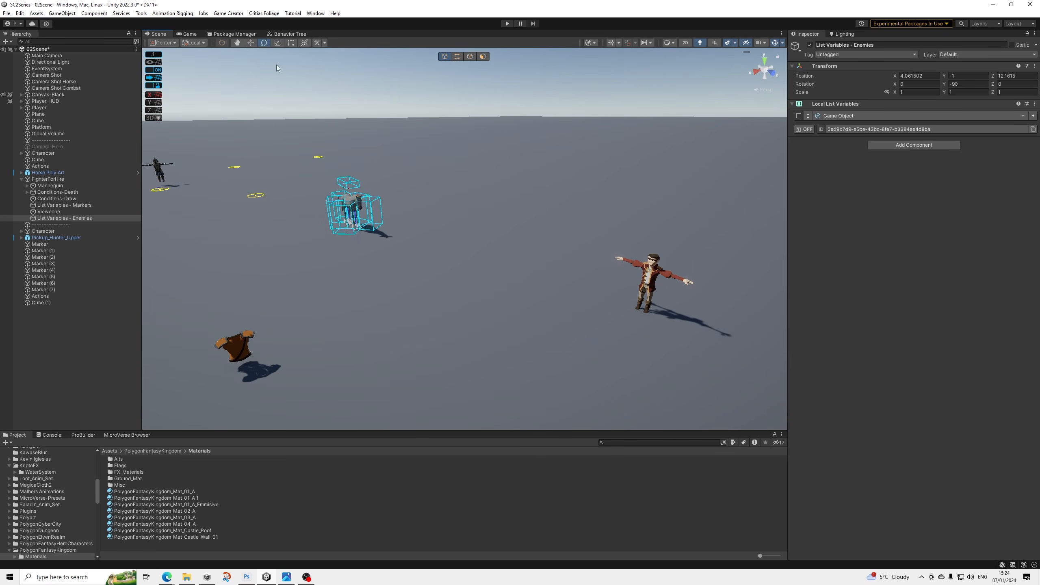
Duplicate the Basic Enemy behavior tree in the EnemyAI folder of 06Combat.
{"action": "scroll", "coordinate": [52, 500], "scroll_direction": "up", "scroll_amount": 5}
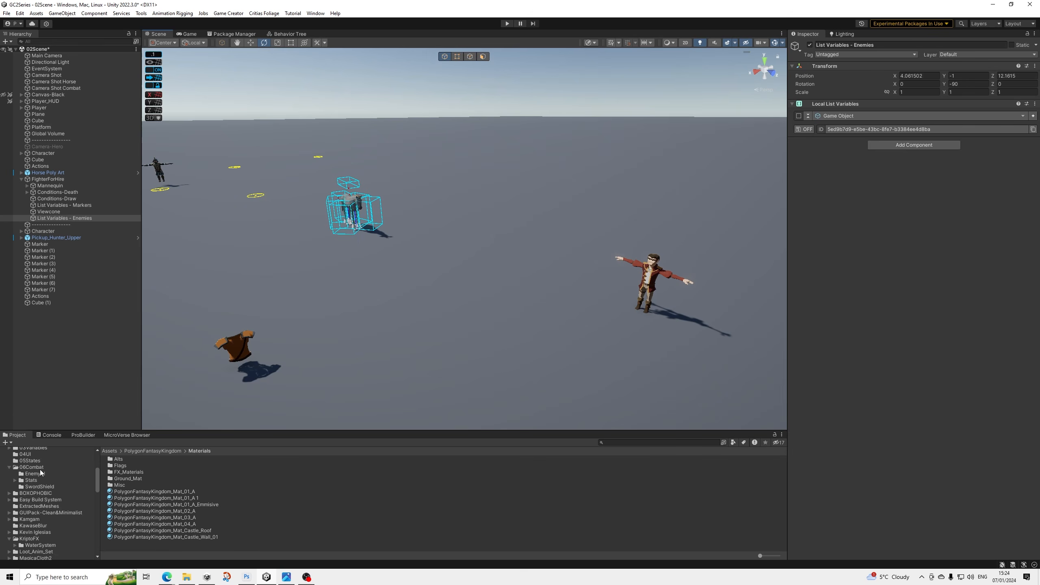
{"action": "left_click", "coordinate": [89, 473]}
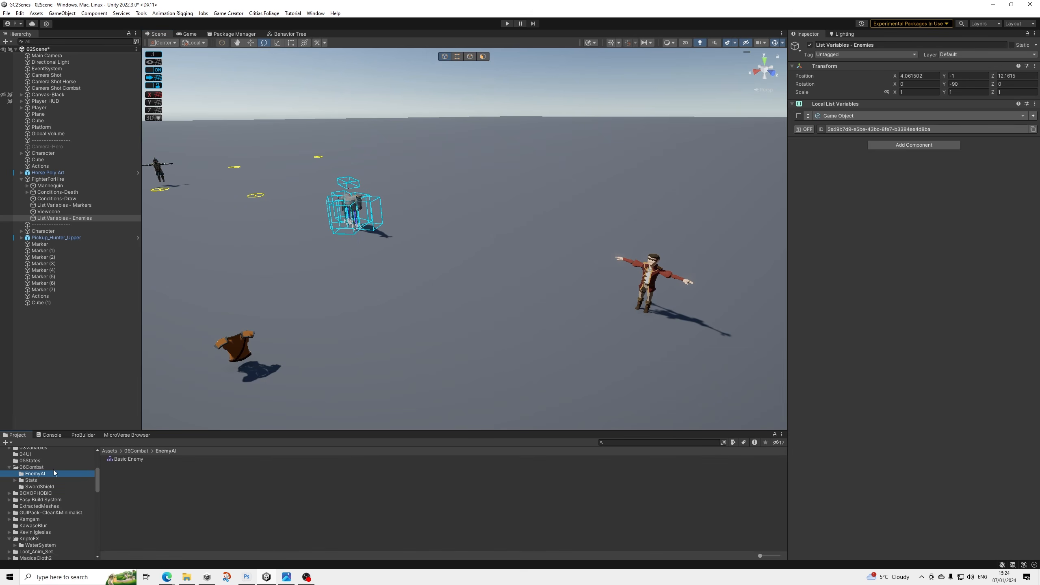
{"action": "left_click", "coordinate": [127, 459]}
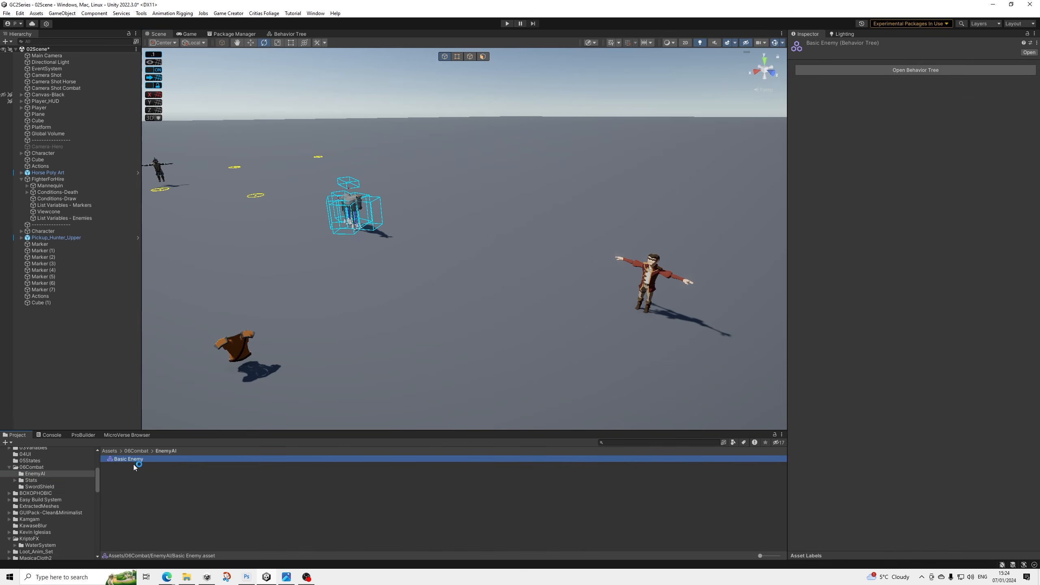
{"action": "key", "text": "ctrl+d"}
Rename the duplicated behavior tree as Basic Follower.
{"action": "right_click", "coordinate": [132, 467]}
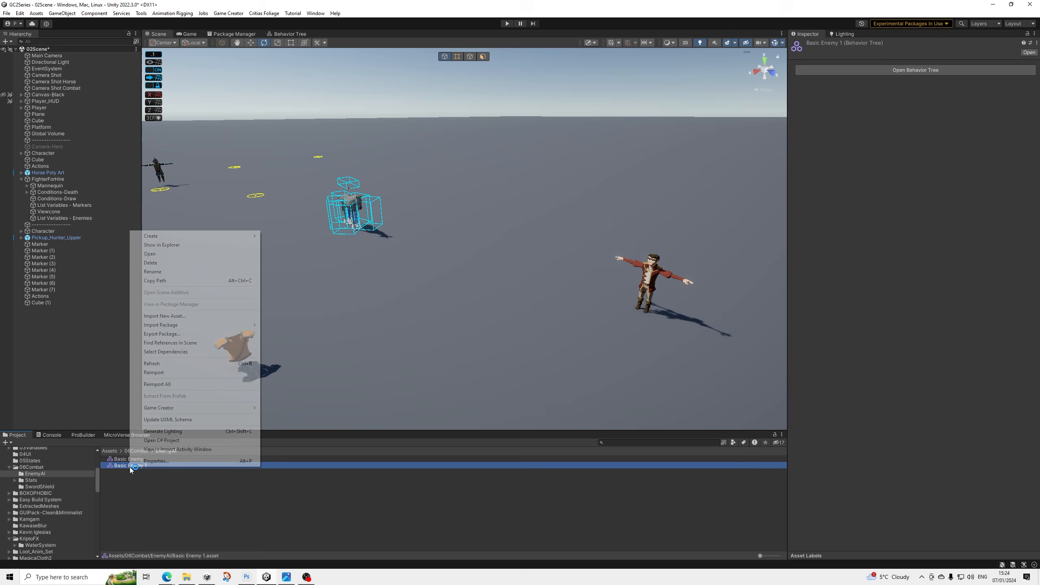
{"action": "left_click", "coordinate": [171, 273]}
{"action": "key", "text": "Right"}
{"action": "key", "text": "shift+Left"}
{"action": "key", "text": "shift+Left"}
{"action": "key", "text": "shift+Left"}
{"action": "key", "text": "shift+Left"}
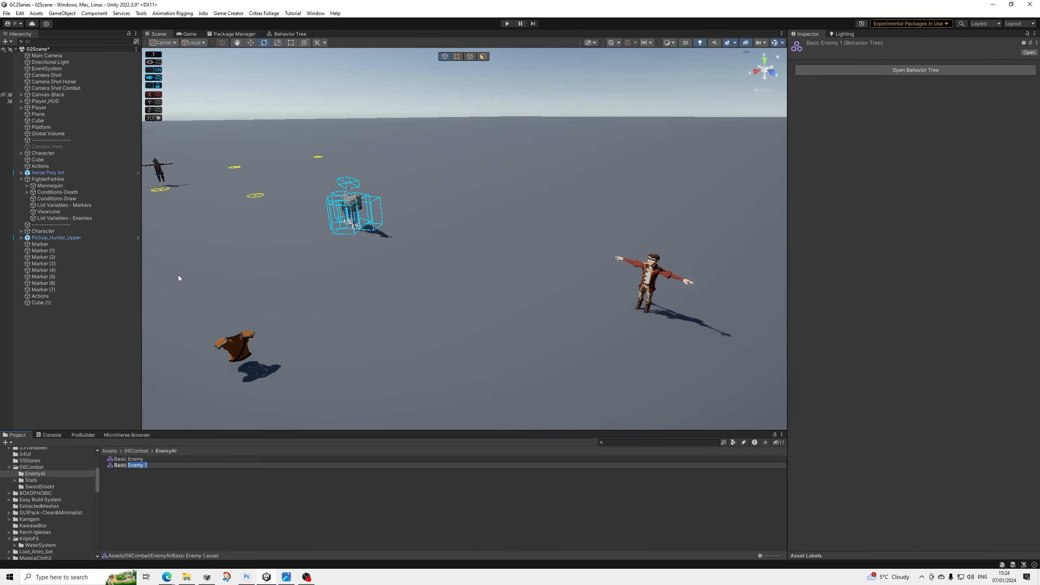
{"action": "type", "text": "Follower"}
{"action": "key", "text": "Return"}
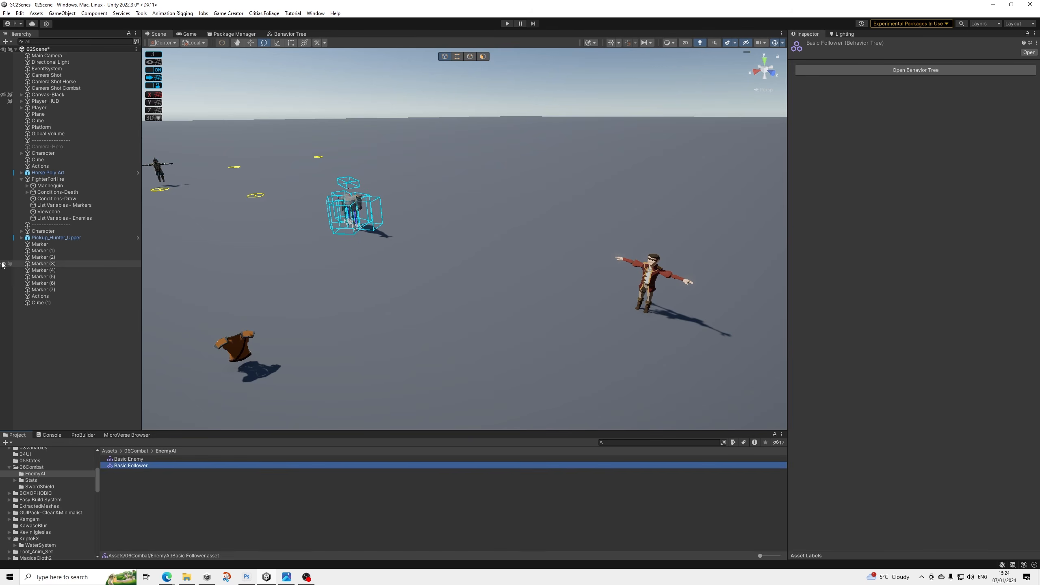
Open the Basic Follower behavior tree and show the graph inspector for the task that checks Self[hp].
{"action": "double_click", "coordinate": [147, 467]}
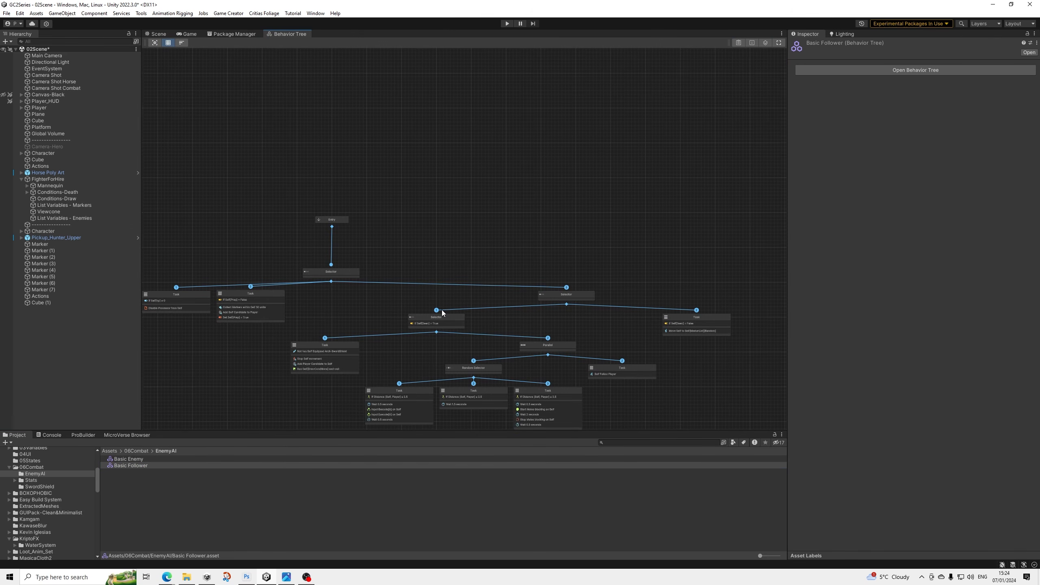
{"action": "left_click", "coordinate": [443, 317]}
{"action": "middle_click_drag", "start_coordinate": [326, 313], "coordinate": [427, 321]}
{"action": "scroll", "coordinate": [365, 299], "scroll_direction": "up", "scroll_amount": 4}
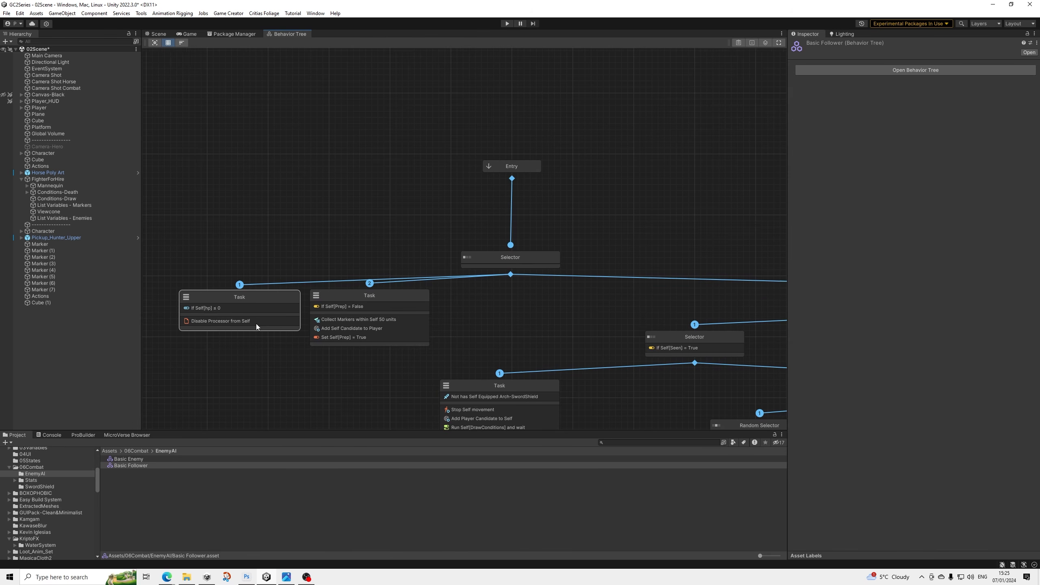
{"action": "middle_click_drag", "start_coordinate": [271, 322], "coordinate": [251, 324]}
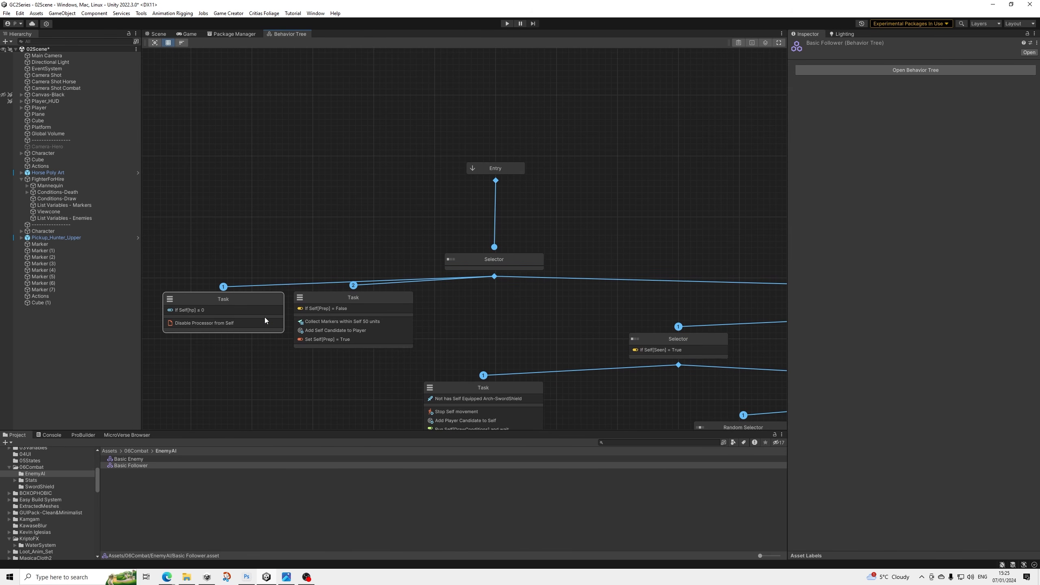
{"action": "left_click", "coordinate": [265, 317]}
{"action": "left_click", "coordinate": [751, 42]}
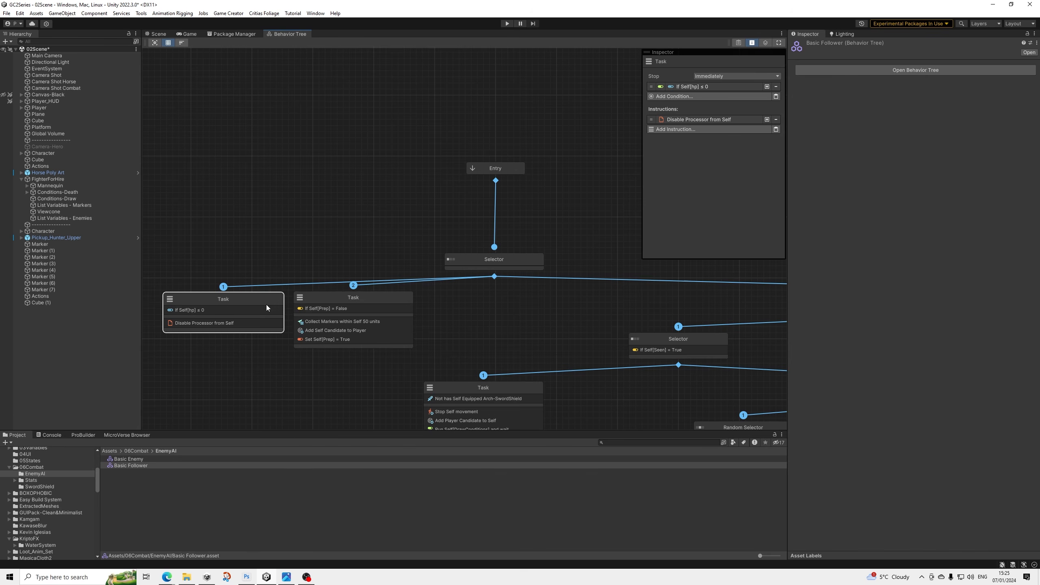
Delete the Collect Markers instruction from the task that runs when Self[Prep] is False.
{"action": "left_click", "coordinate": [347, 316]}
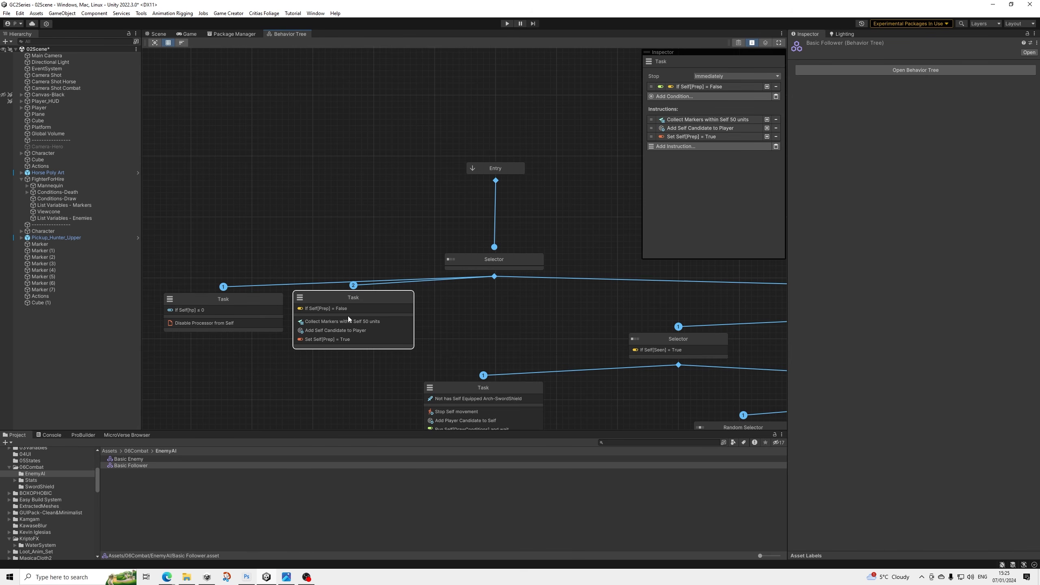
{"action": "left_click", "coordinate": [682, 119]}
{"action": "left_click", "coordinate": [682, 120]}
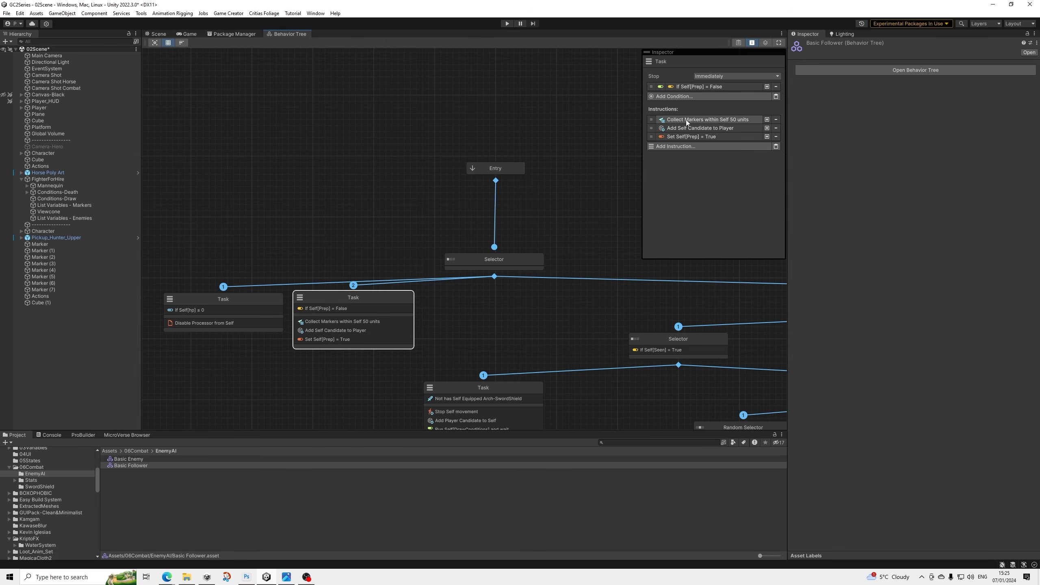
{"action": "left_click", "coordinate": [775, 119]}
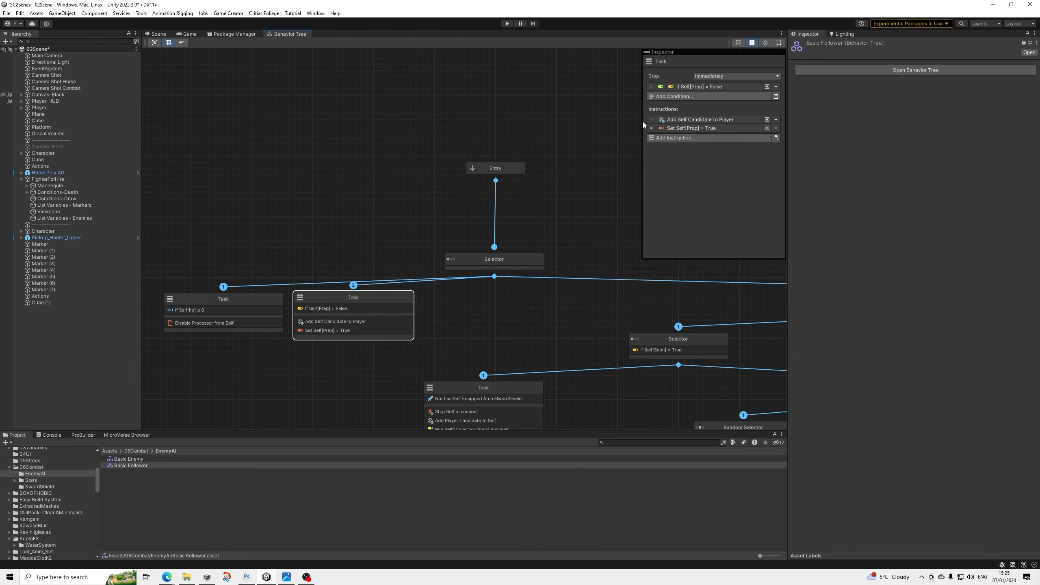
Inspect the Character and Target settings of the task's Add Self Candidate to Player instruction.
{"action": "left_click", "coordinate": [687, 121]}
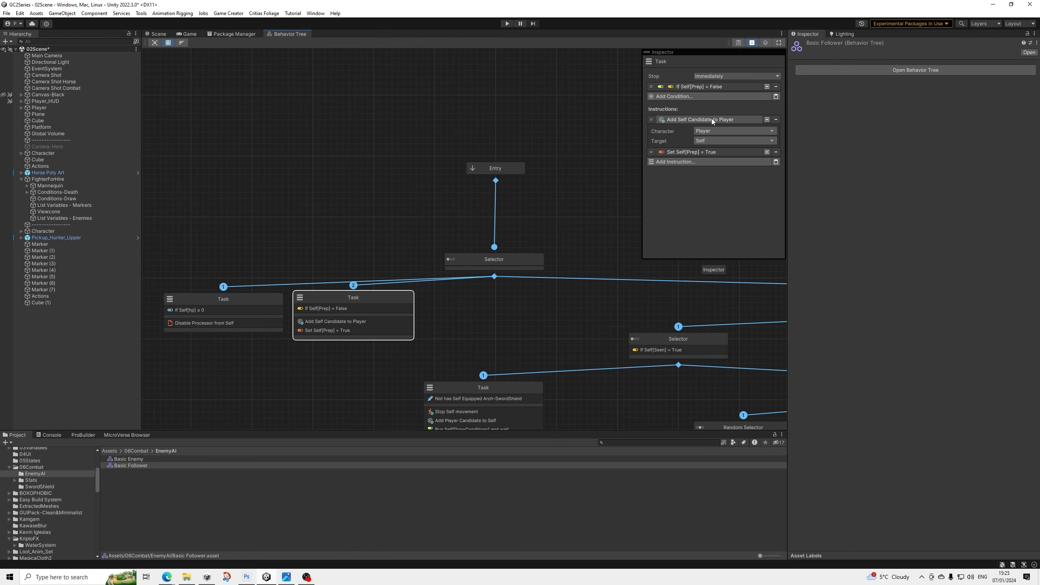
{"action": "left_click", "coordinate": [705, 141]}
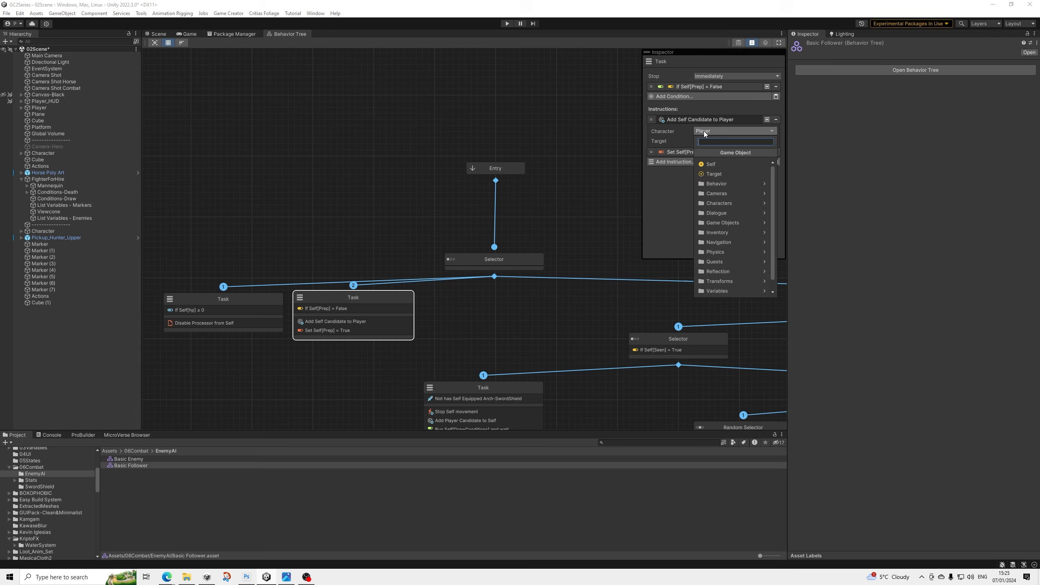
{"action": "left_click", "coordinate": [671, 216]}
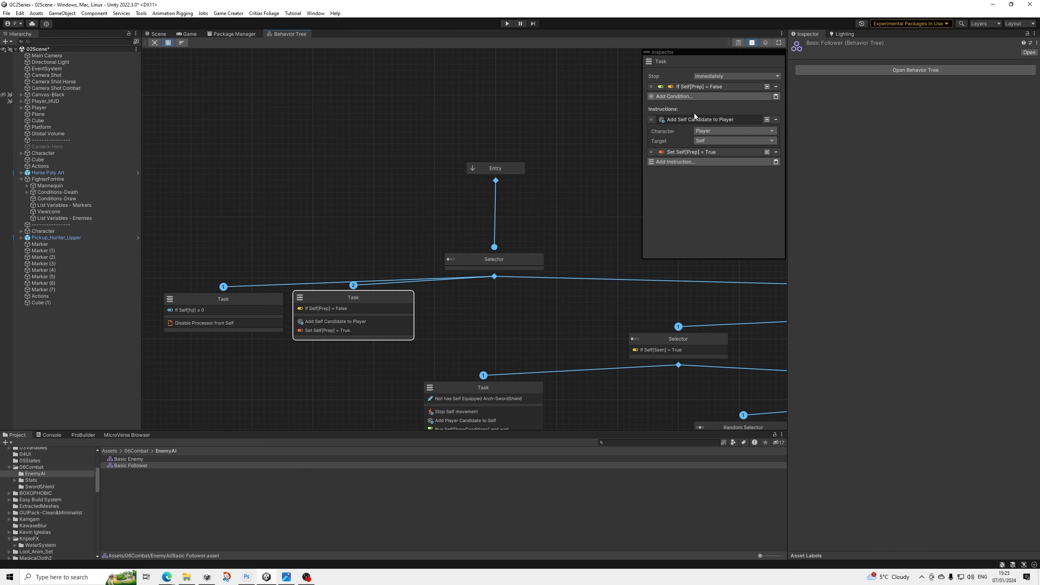
Delete the Move Self to Self[MarkerList][Random] instruction from the task that runs when Self[Seen] is False.
{"action": "middle_click_drag", "start_coordinate": [538, 326], "coordinate": [484, 312]}
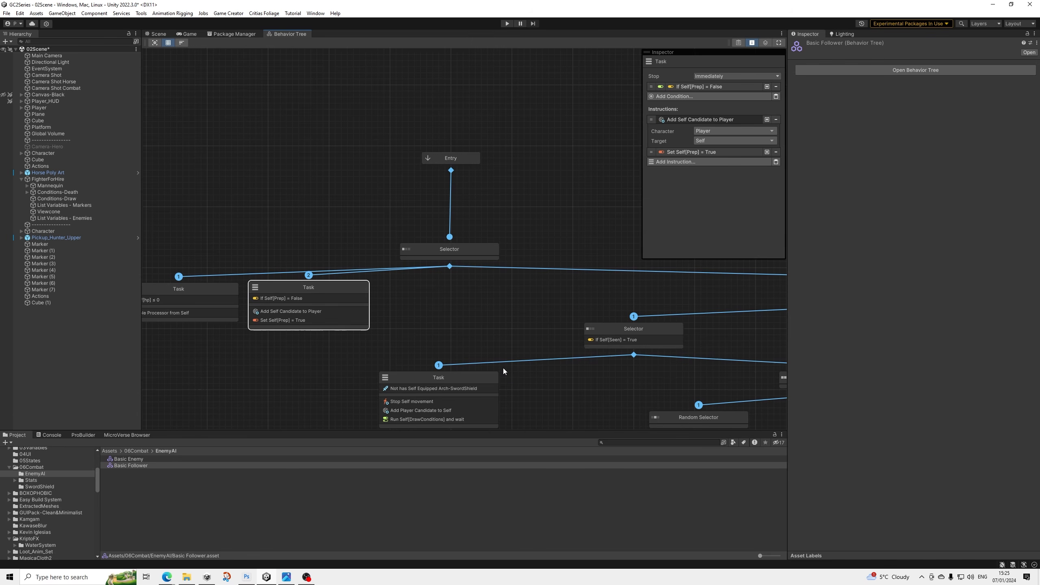
{"action": "left_click", "coordinate": [582, 313]}
{"action": "middle_click_drag", "start_coordinate": [775, 308], "coordinate": [527, 298]}
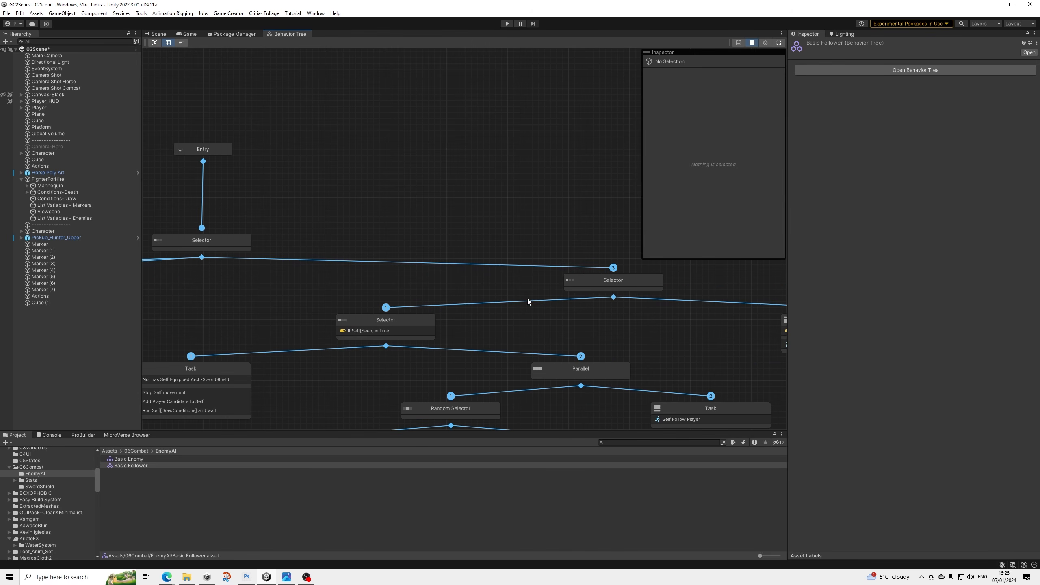
{"action": "middle_click_drag", "start_coordinate": [624, 301], "coordinate": [495, 271]}
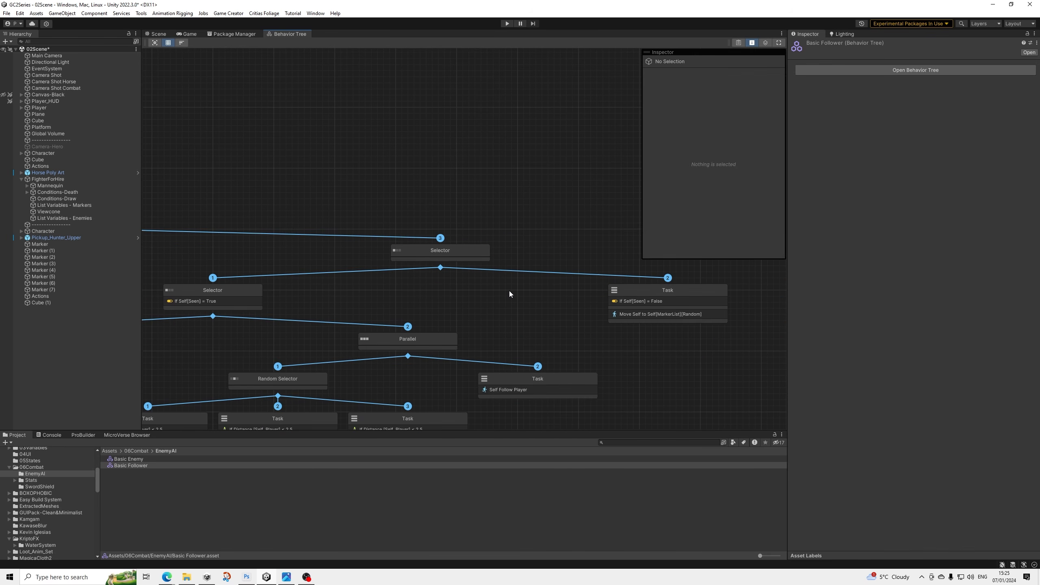
{"action": "left_click", "coordinate": [645, 293]}
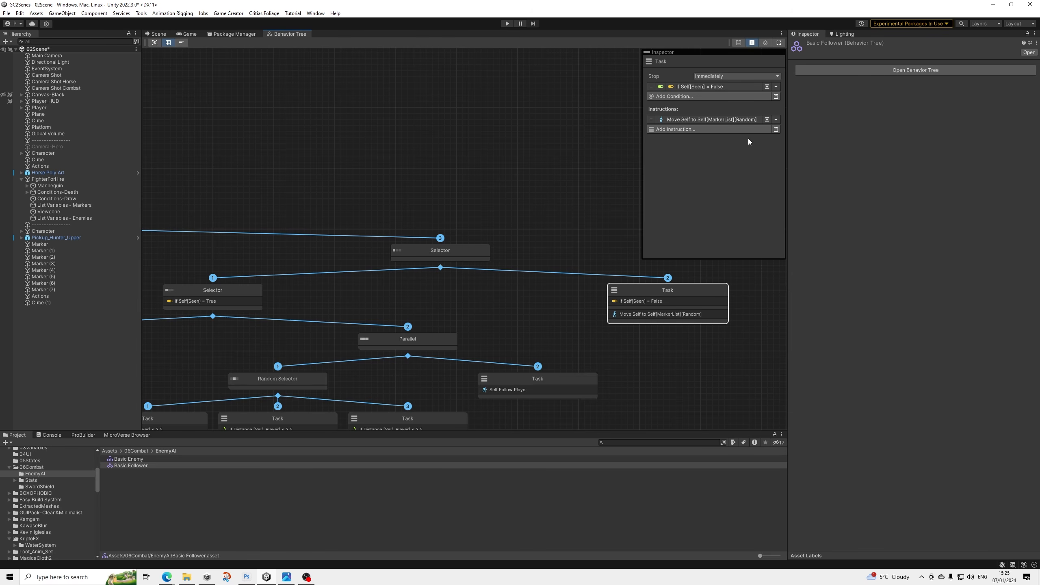
{"action": "left_click", "coordinate": [743, 119]}
{"action": "left_click", "coordinate": [773, 121]}
{"action": "left_click", "coordinate": [775, 120]}
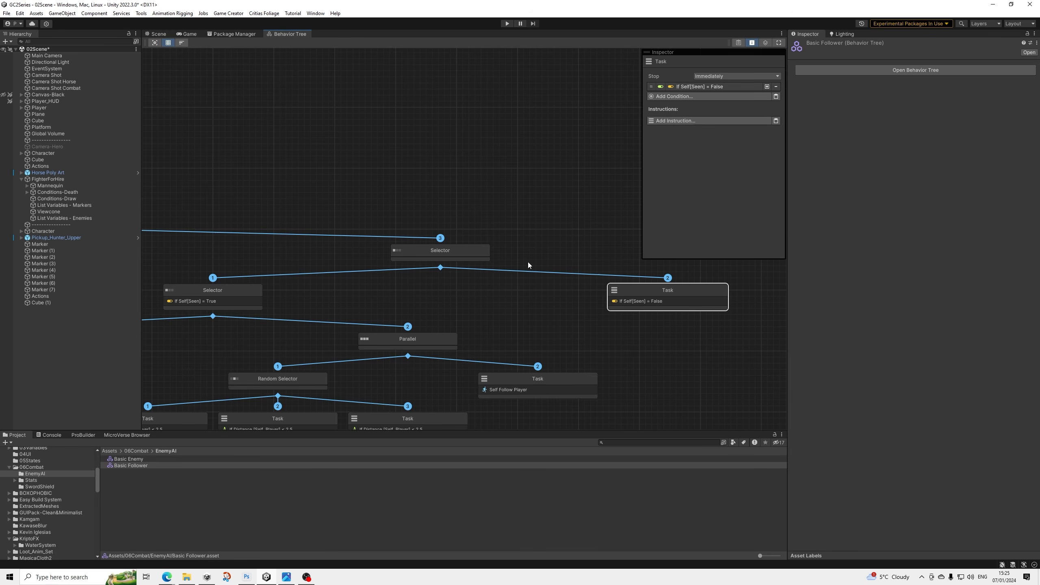
Copy the Self Follow Player instruction from the task under the Parallel node into the task that runs when Self[Seen] is False.
{"action": "scroll", "coordinate": [528, 262], "scroll_direction": "down", "scroll_amount": 2}
{"action": "middle_click_drag", "start_coordinate": [474, 291], "coordinate": [505, 278]}
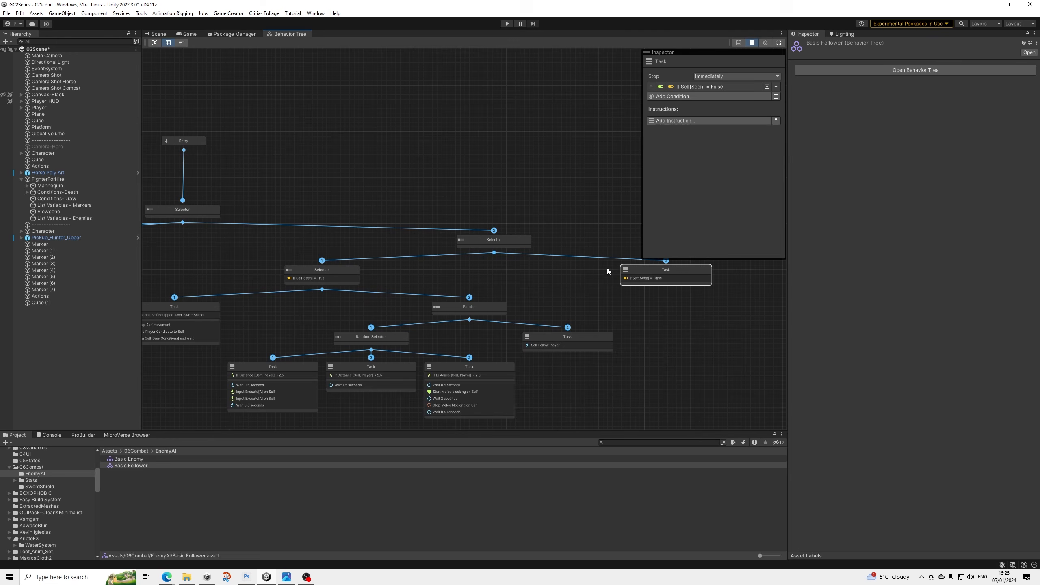
{"action": "left_click", "coordinate": [532, 344]}
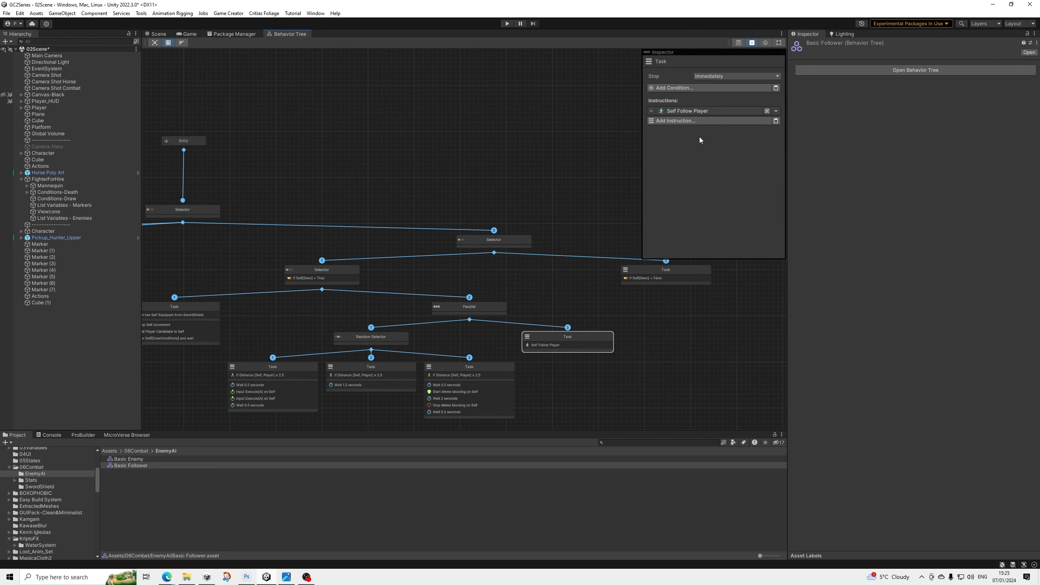
{"action": "right_click", "coordinate": [696, 112]}
{"action": "left_click", "coordinate": [698, 158]}
{"action": "left_click", "coordinate": [638, 272]}
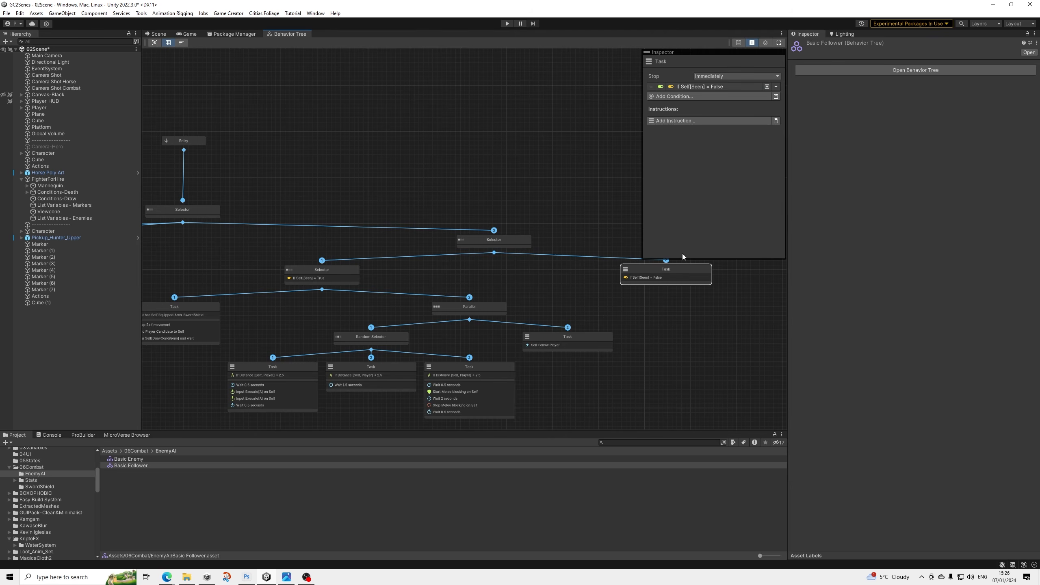
{"action": "left_click", "coordinate": [776, 121]}
{"action": "left_click", "coordinate": [709, 120]}
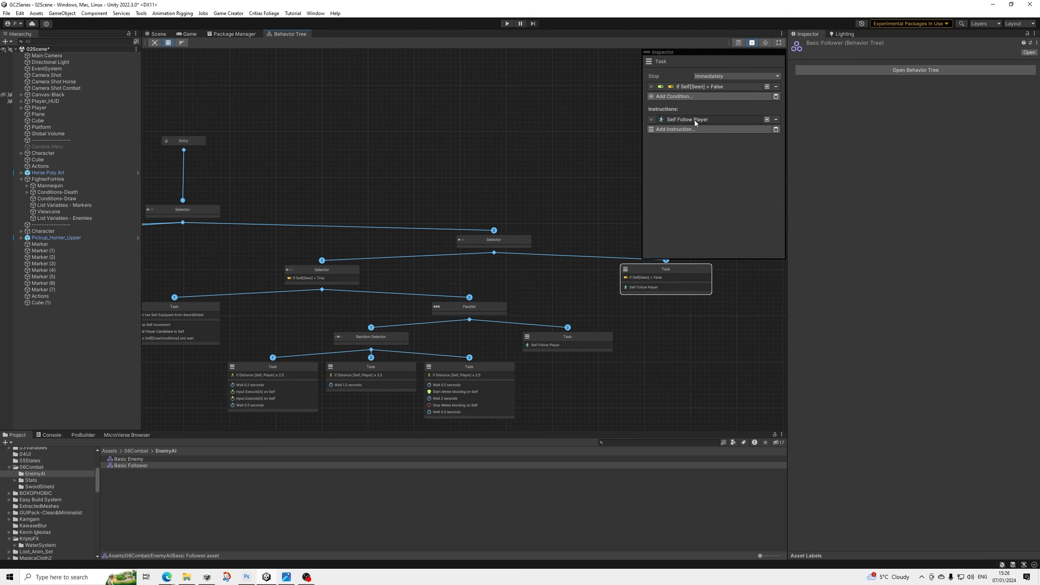
{"action": "left_click", "coordinate": [694, 120]}
{"action": "left_click", "coordinate": [693, 120]}
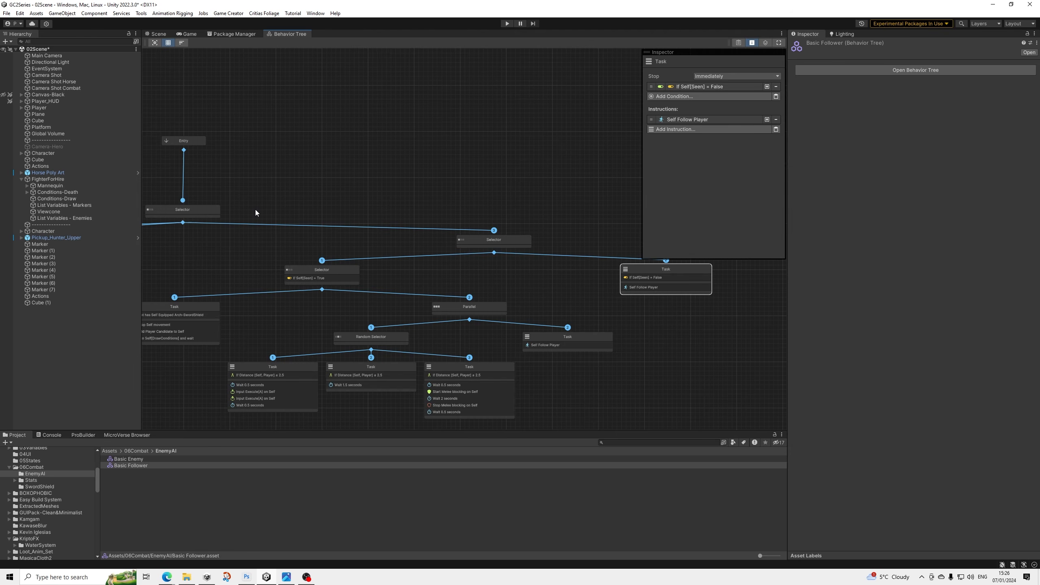
Auto-arrange the nodes of the Basic Follower behavior tree.
{"action": "middle_click_drag", "start_coordinate": [317, 192], "coordinate": [489, 220]}
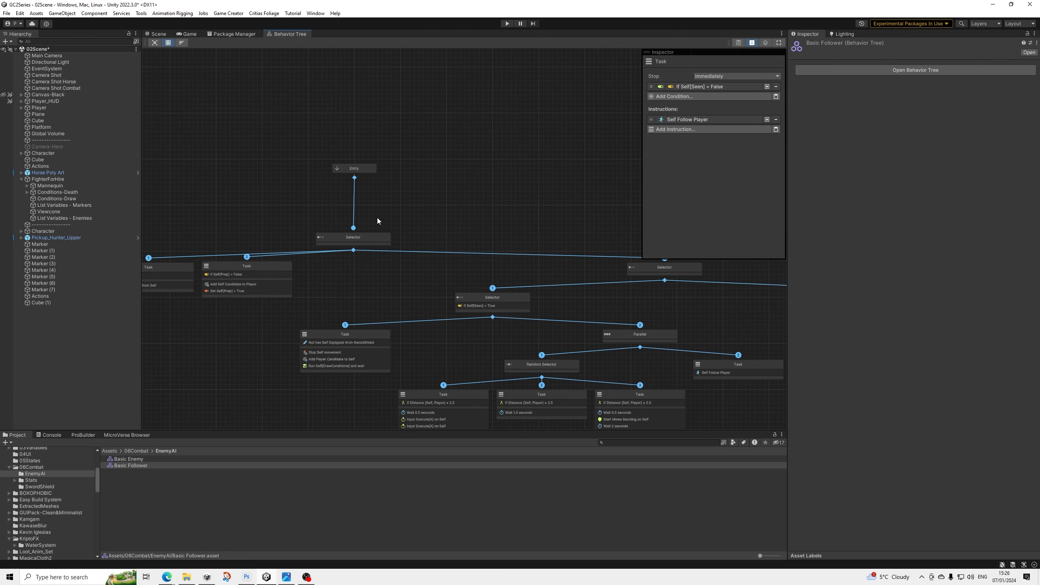
{"action": "middle_click_drag", "start_coordinate": [380, 232], "coordinate": [438, 233]}
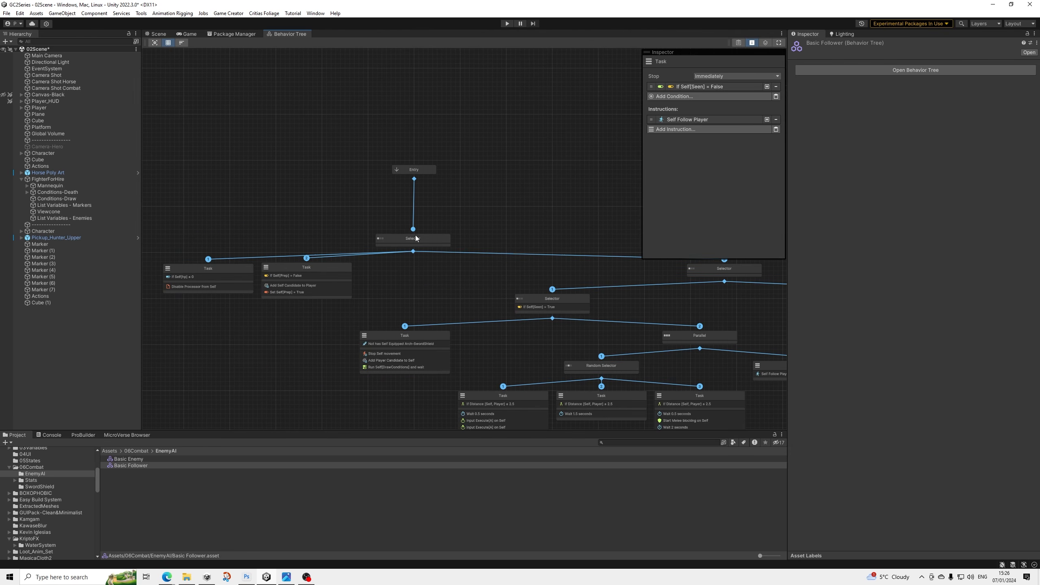
{"action": "left_click", "coordinate": [186, 44]}
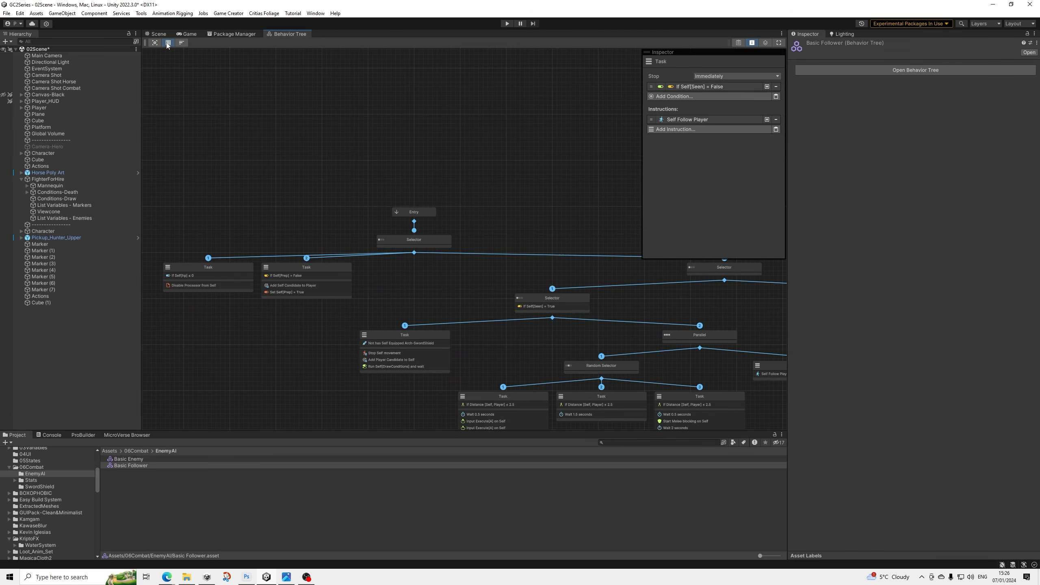
Show the blackboard and add a Boolean parameter named Hired, placed directly below Prep.
{"action": "left_click", "coordinate": [738, 42]}
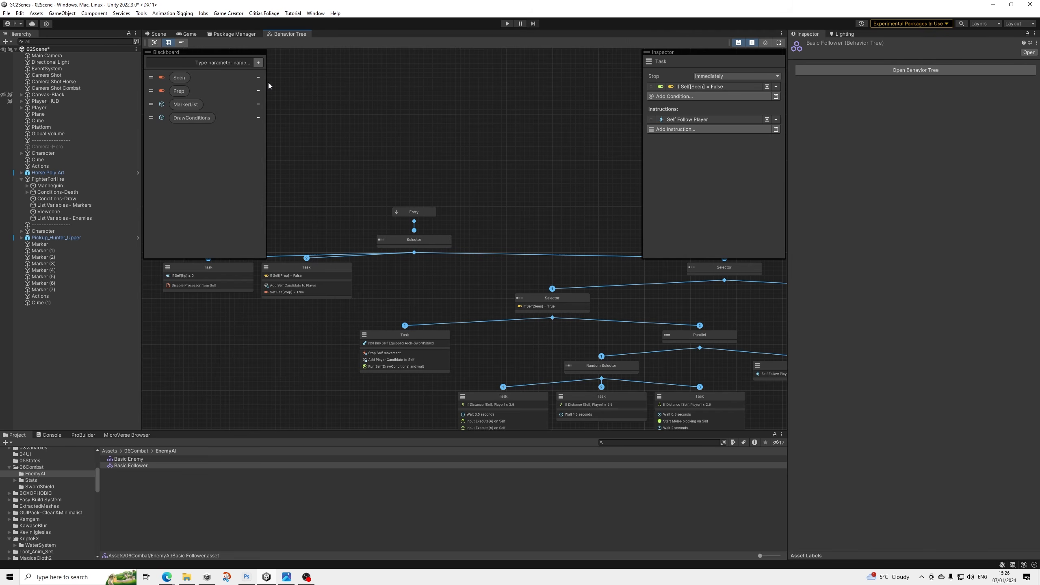
{"action": "left_click", "coordinate": [238, 67]}
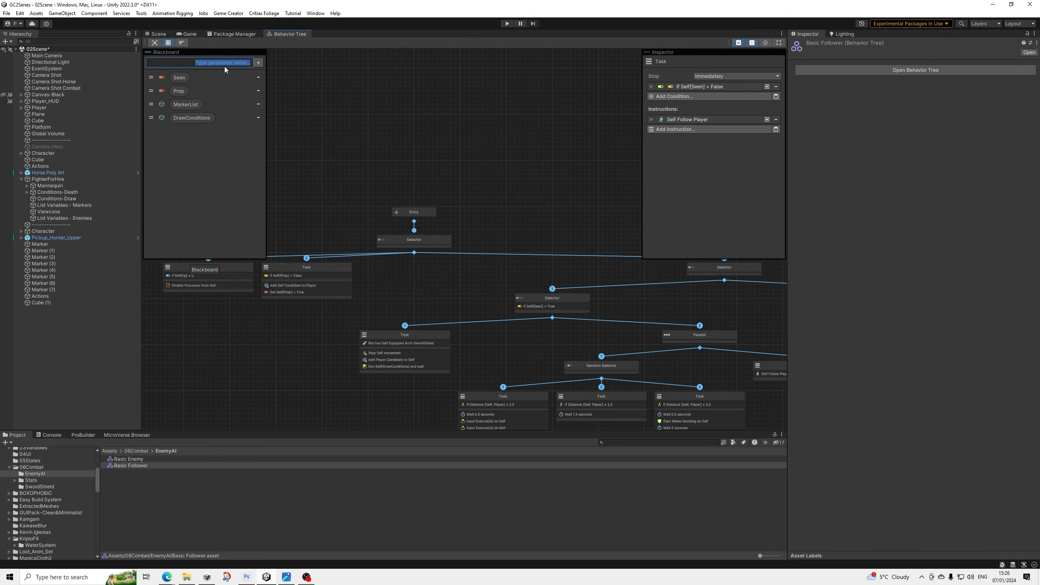
{"action": "type", "text": "Hired"}
{"action": "key", "text": "Return"}
{"action": "left_click", "coordinate": [162, 131]}
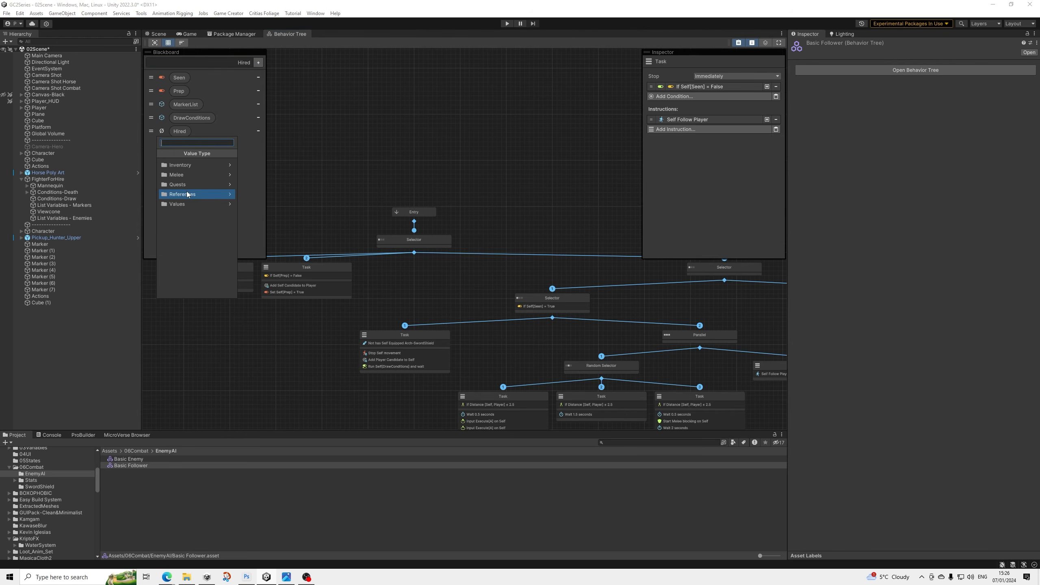
{"action": "left_click", "coordinate": [182, 204]}
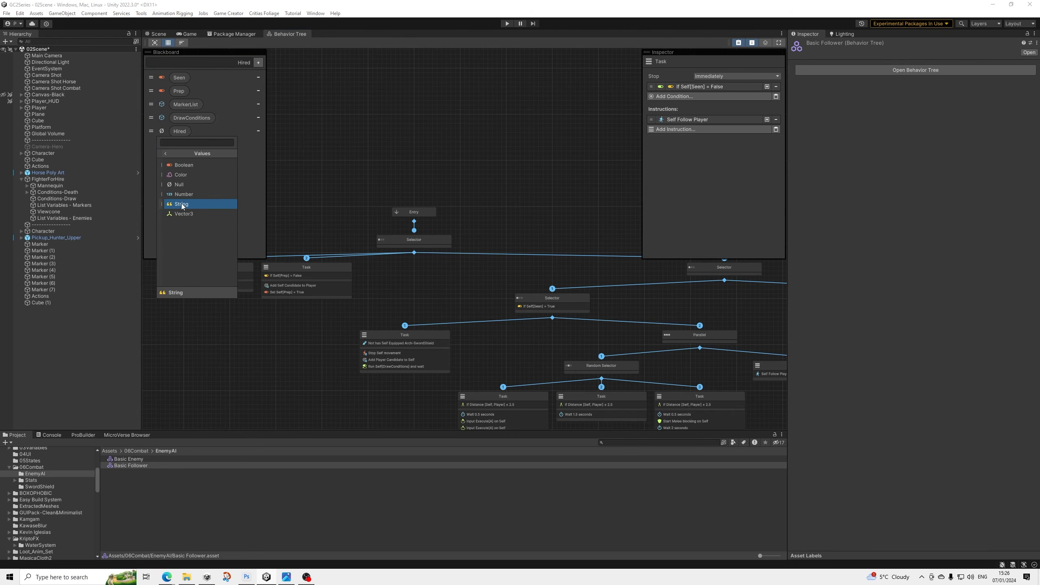
{"action": "left_click", "coordinate": [179, 166]}
{"action": "left_click_drag", "start_coordinate": [150, 131], "coordinate": [151, 104]}
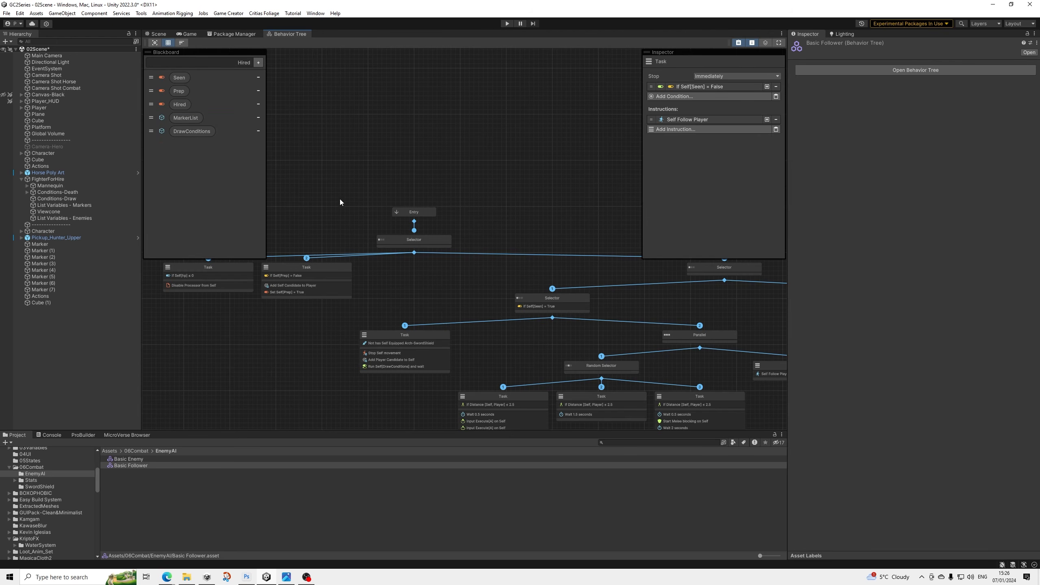
Examine the red-coated character standing in the Scene view.
{"action": "left_click", "coordinate": [158, 34]}
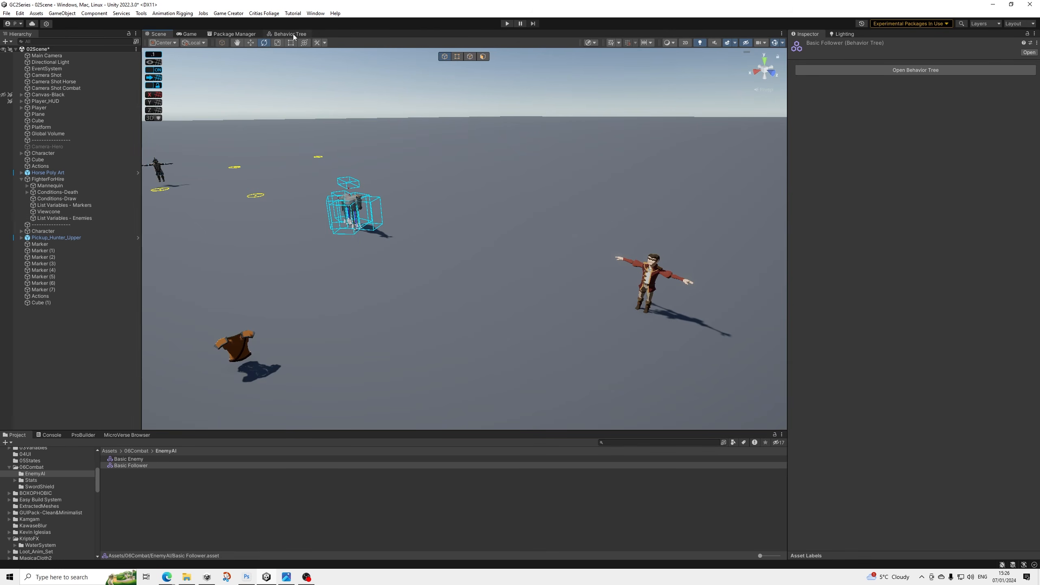
{"action": "middle_click_drag", "start_coordinate": [659, 272], "coordinate": [616, 259]}
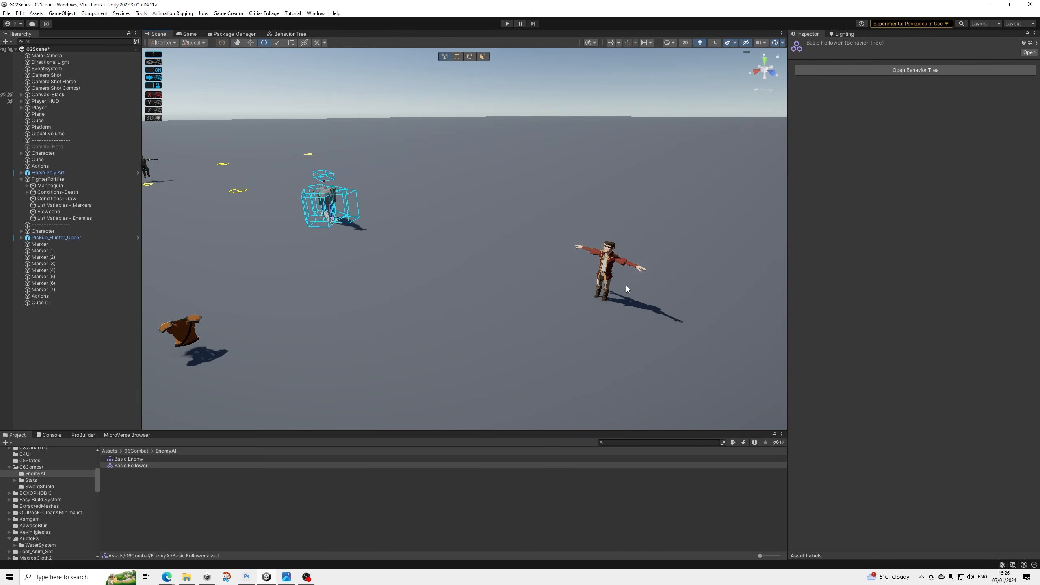
{"action": "middle_click_drag", "start_coordinate": [626, 287], "coordinate": [554, 280]}
{"action": "scroll", "coordinate": [558, 274], "scroll_direction": "up", "scroll_amount": 4}
{"action": "middle_click_drag", "start_coordinate": [599, 315], "coordinate": [545, 291]}
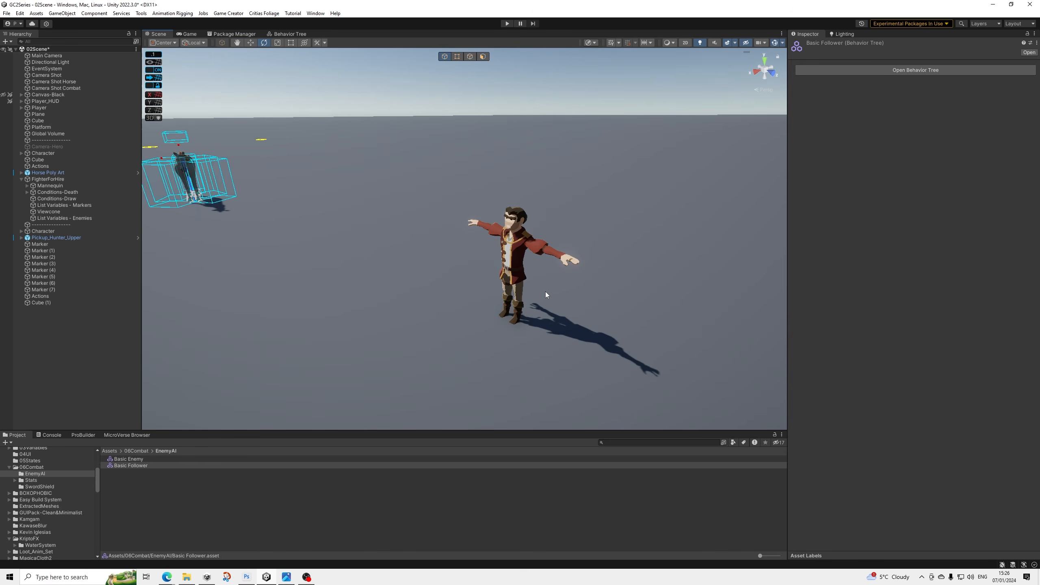
{"action": "scroll", "coordinate": [545, 291], "scroll_direction": "up", "scroll_amount": 1}
Add a Compare Boolean condition to the Selector directly below Entry in the behavior tree and auto-arrange the nodes.
{"action": "left_click", "coordinate": [285, 33]}
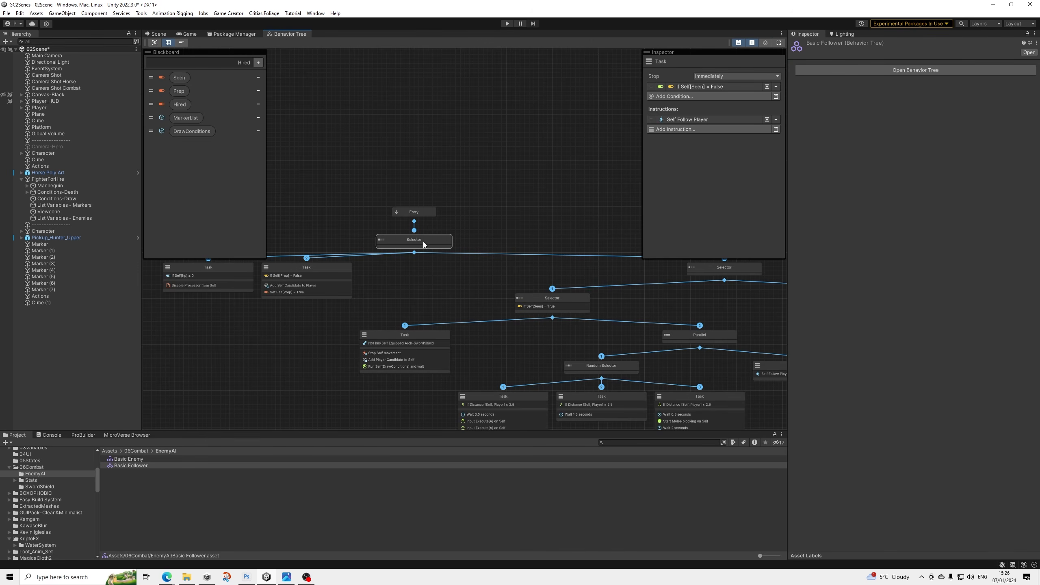
{"action": "left_click", "coordinate": [410, 244]}
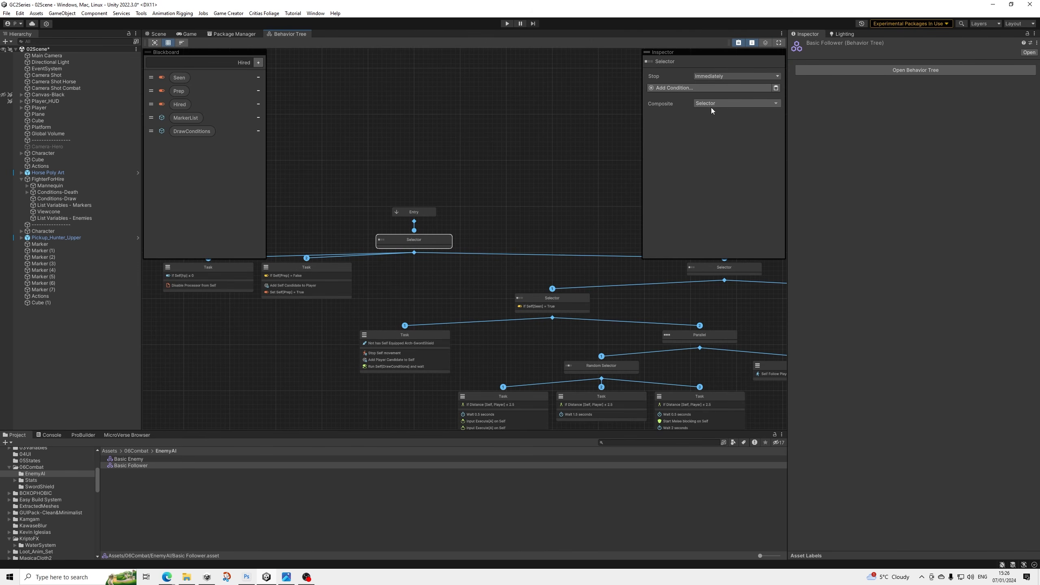
{"action": "left_click", "coordinate": [692, 88]}
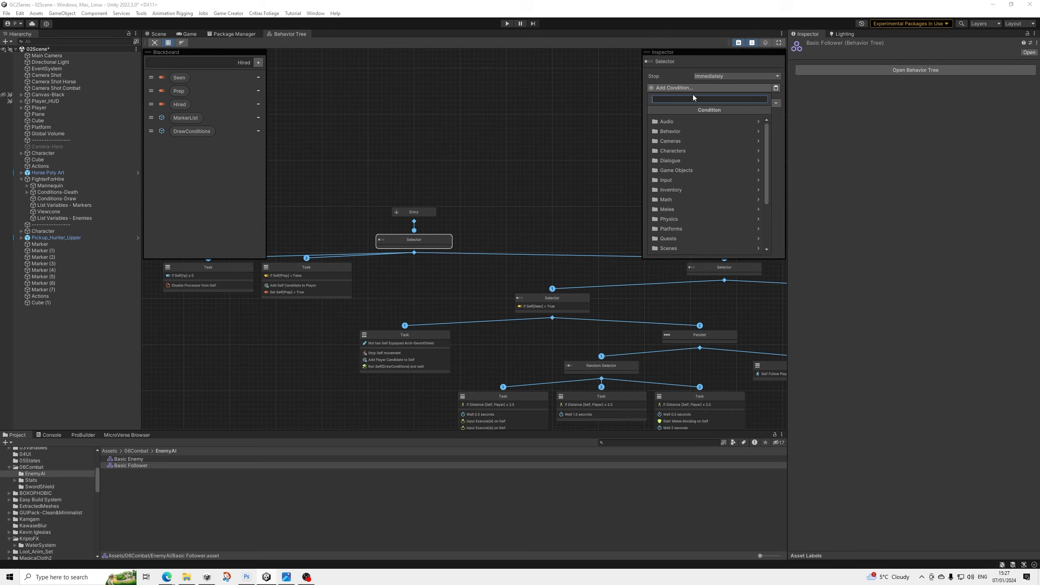
{"action": "type", "text": "hired"}
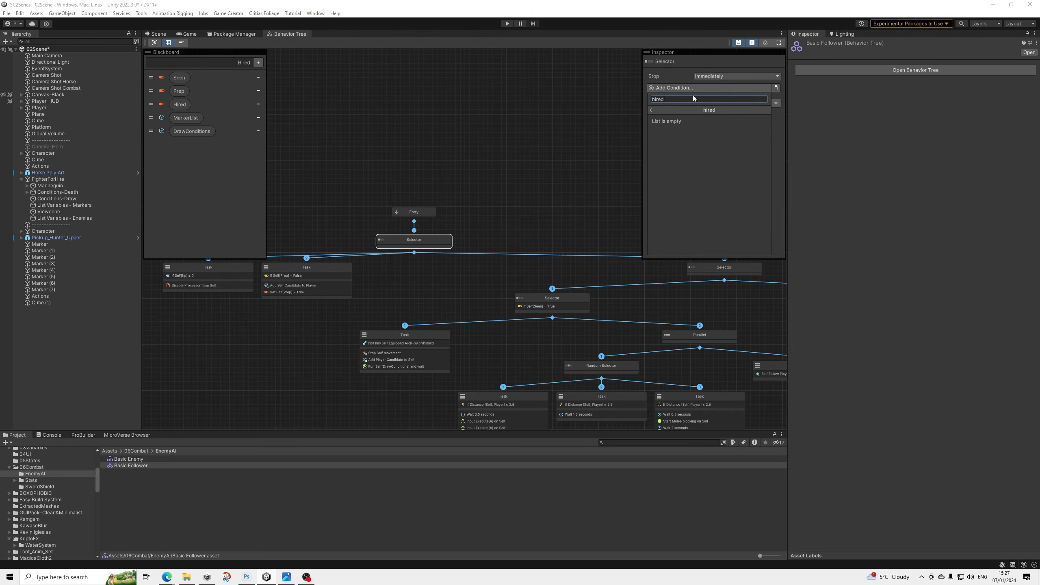
{"action": "key", "text": "BackSpace"}
{"action": "key", "text": "BackSpace"}
{"action": "key", "text": "BackSpace"}
{"action": "type", "text": "bool"}
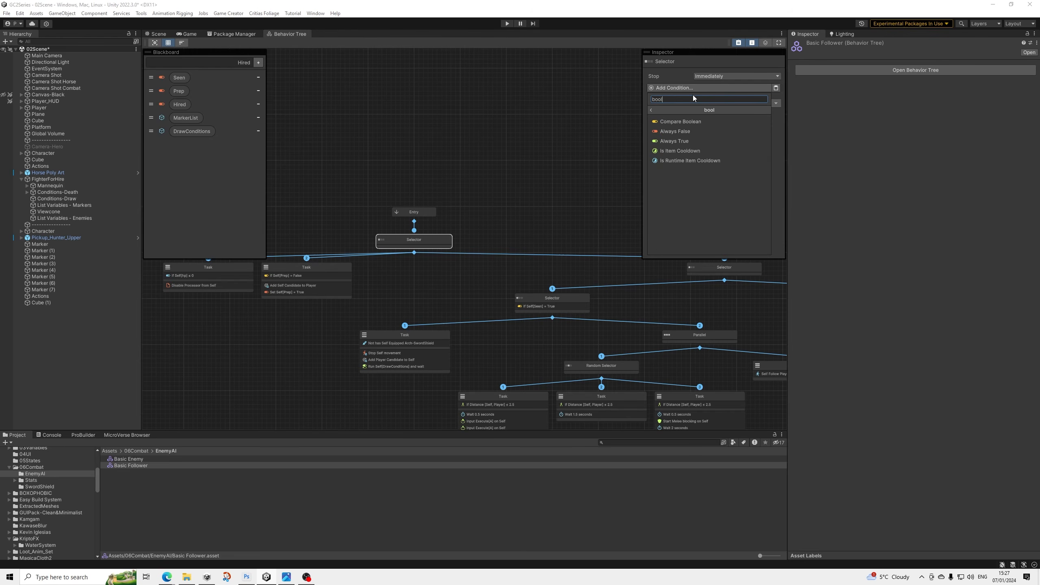
{"action": "key", "text": "Return"}
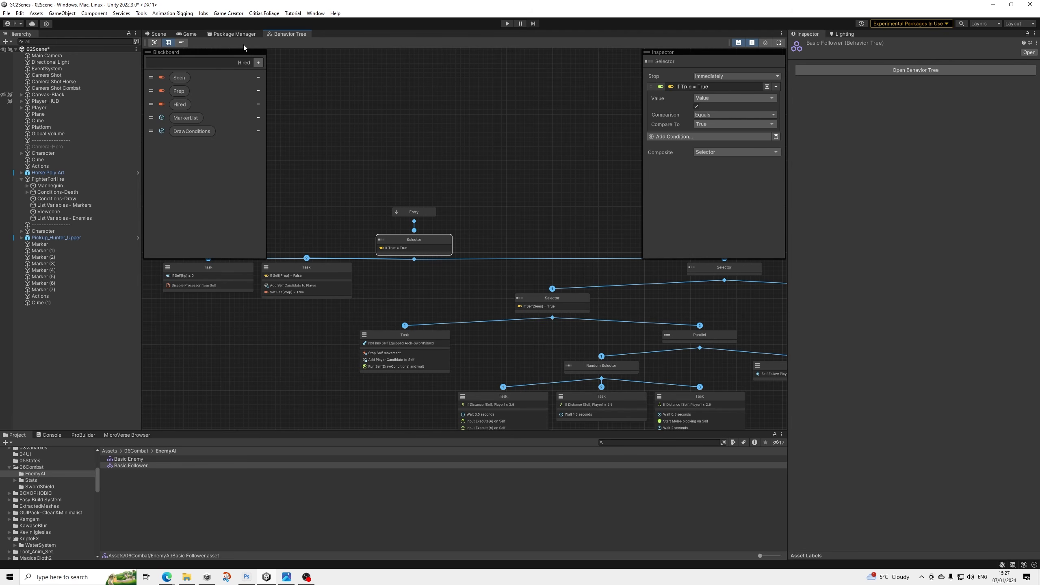
{"action": "left_click", "coordinate": [181, 43]}
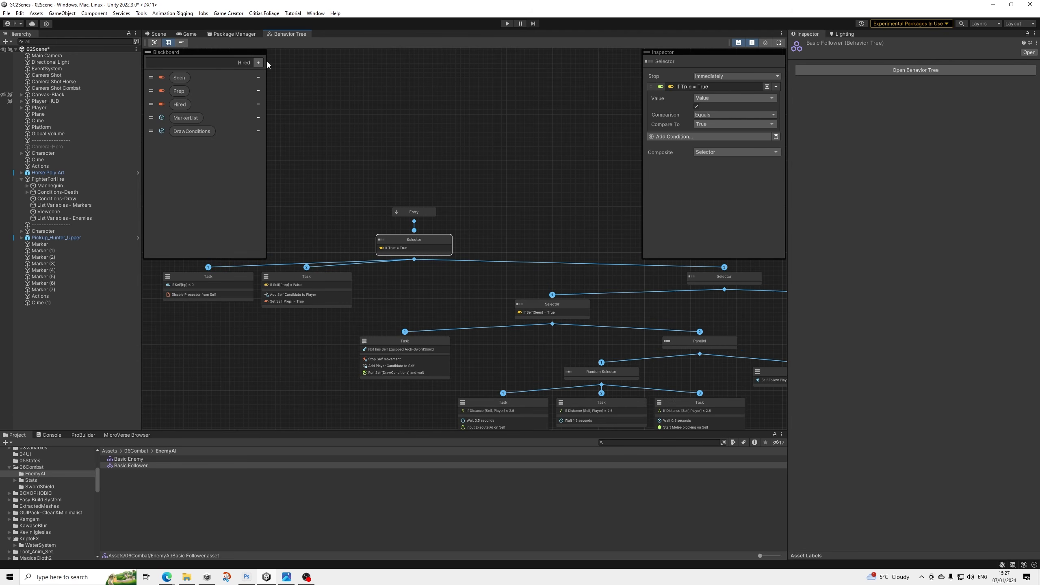
Set the Selector condition's value to the behavior Parameter named Hired.
{"action": "left_click", "coordinate": [711, 99]}
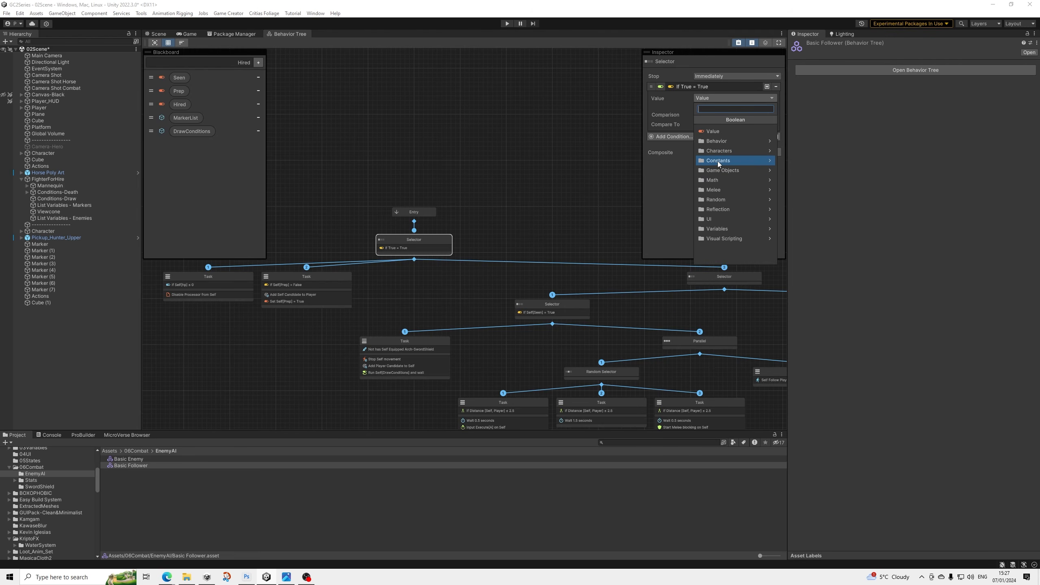
{"action": "left_click", "coordinate": [718, 141]}
{"action": "left_click", "coordinate": [710, 132]}
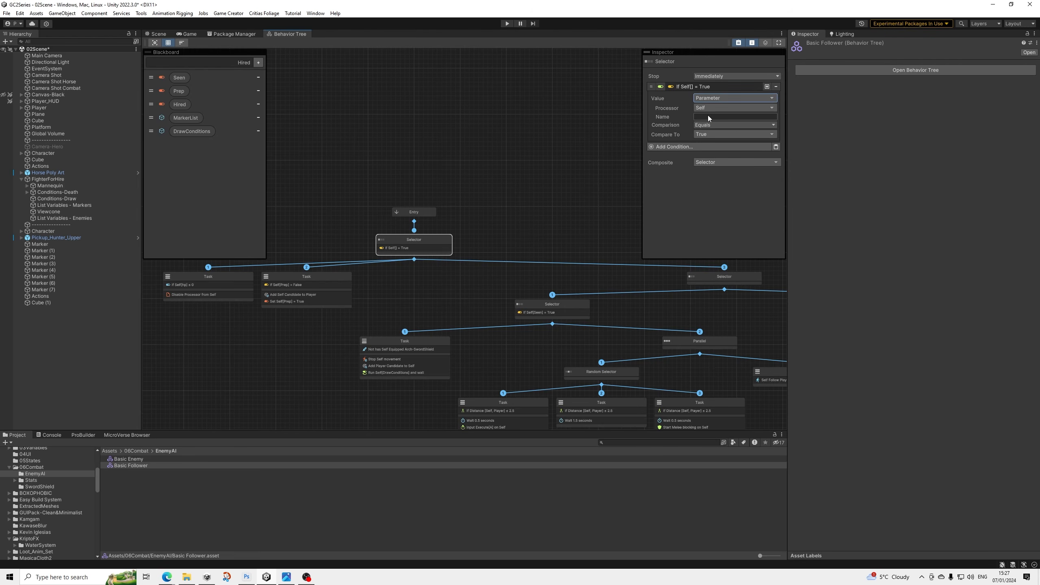
{"action": "left_click", "coordinate": [710, 116]}
{"action": "type", "text": "Hired"}
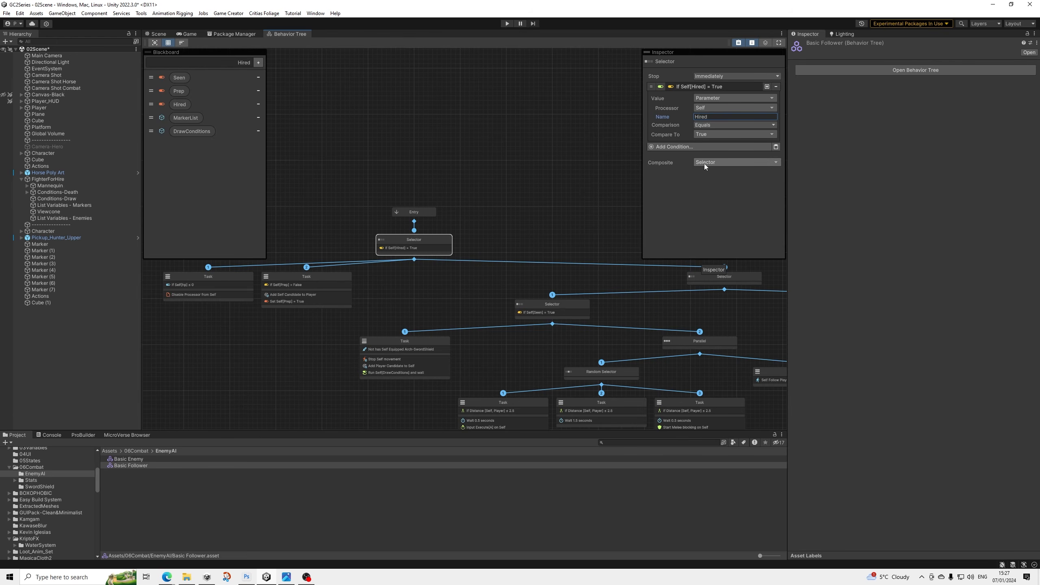
{"action": "left_click", "coordinate": [544, 189]}
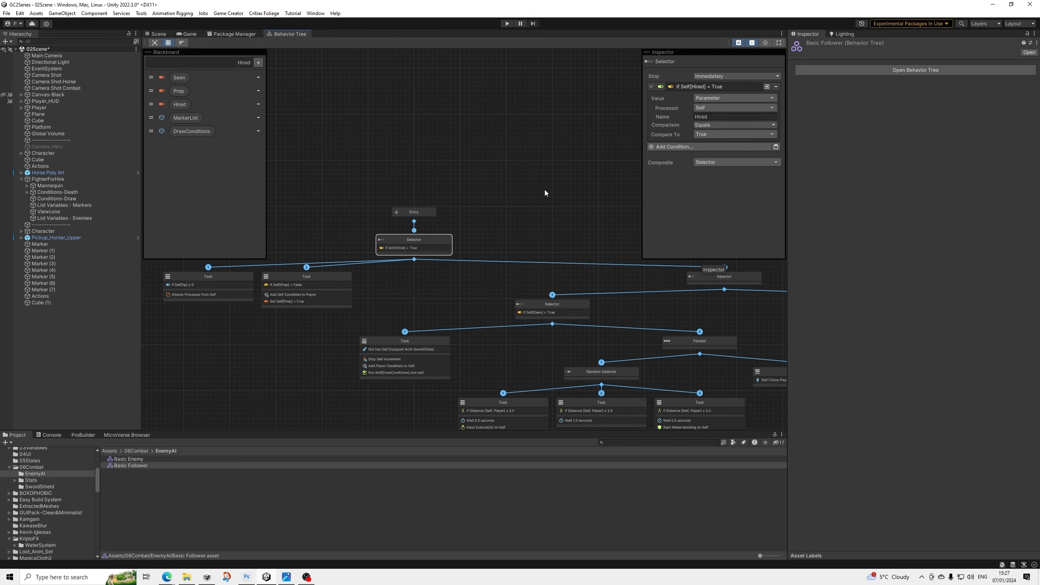
Examine the Selector below Entry with its Hired condition and the branches it controls.
{"action": "left_click", "coordinate": [475, 224]}
{"action": "middle_click_drag", "start_coordinate": [502, 228], "coordinate": [463, 255]}
{"action": "scroll", "coordinate": [485, 208], "scroll_direction": "down", "scroll_amount": 3}
{"action": "middle_click_drag", "start_coordinate": [417, 226], "coordinate": [428, 254]}
{"action": "scroll", "coordinate": [428, 254], "scroll_direction": "up", "scroll_amount": 1}
{"action": "scroll", "coordinate": [428, 257], "scroll_direction": "up", "scroll_amount": 3}
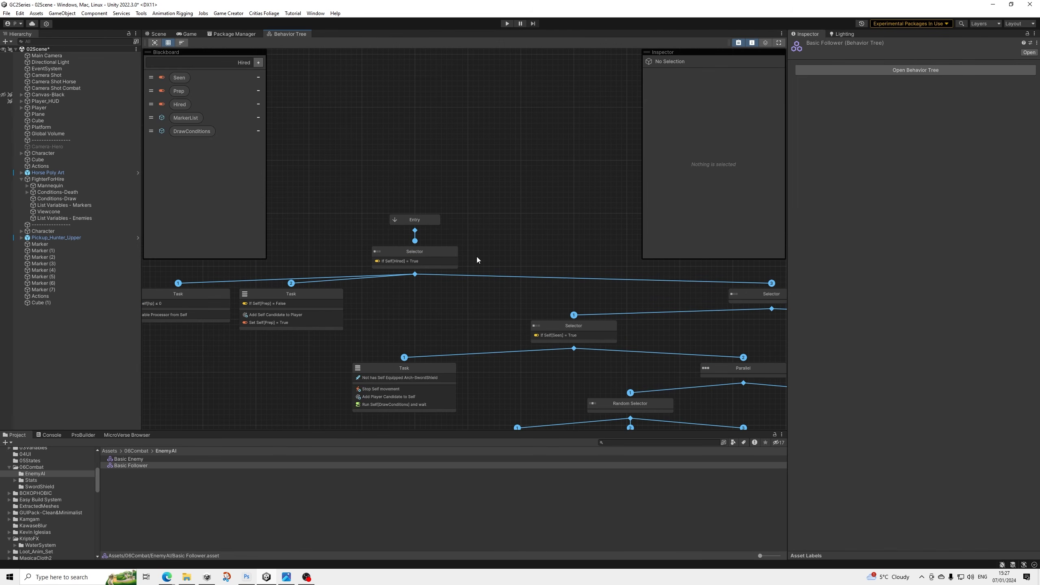
{"action": "left_click", "coordinate": [424, 250]}
{"action": "scroll", "coordinate": [426, 286], "scroll_direction": "down", "scroll_amount": 2}
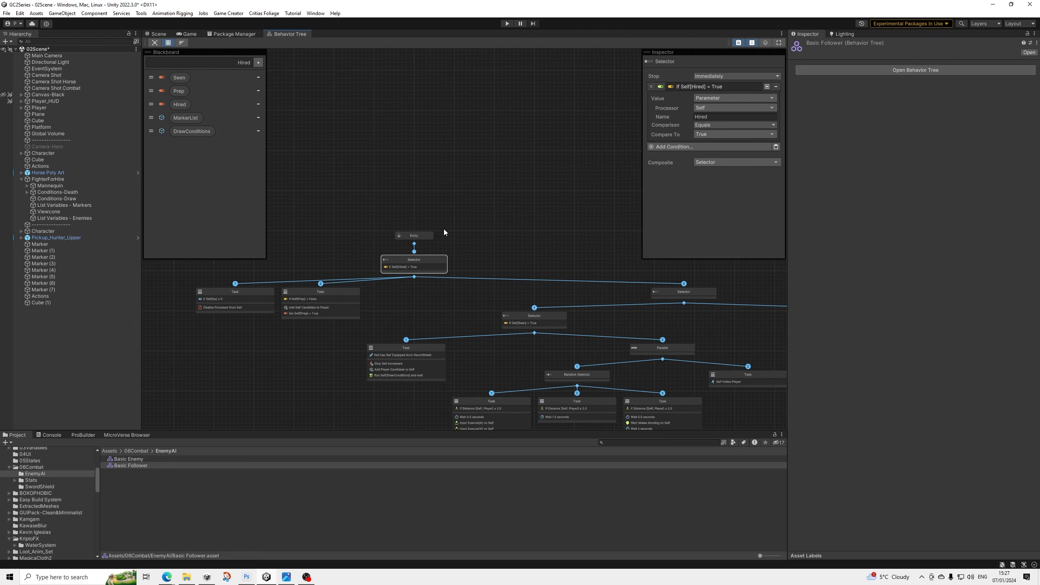
{"action": "mouse_move", "coordinate": [500, 226]}
{"action": "middle_mouse_down"}
{"action": "mouse_move", "coordinate": [401, 207]}
{"action": "mouse_move", "coordinate": [484, 227]}
{"action": "middle_mouse_up"}
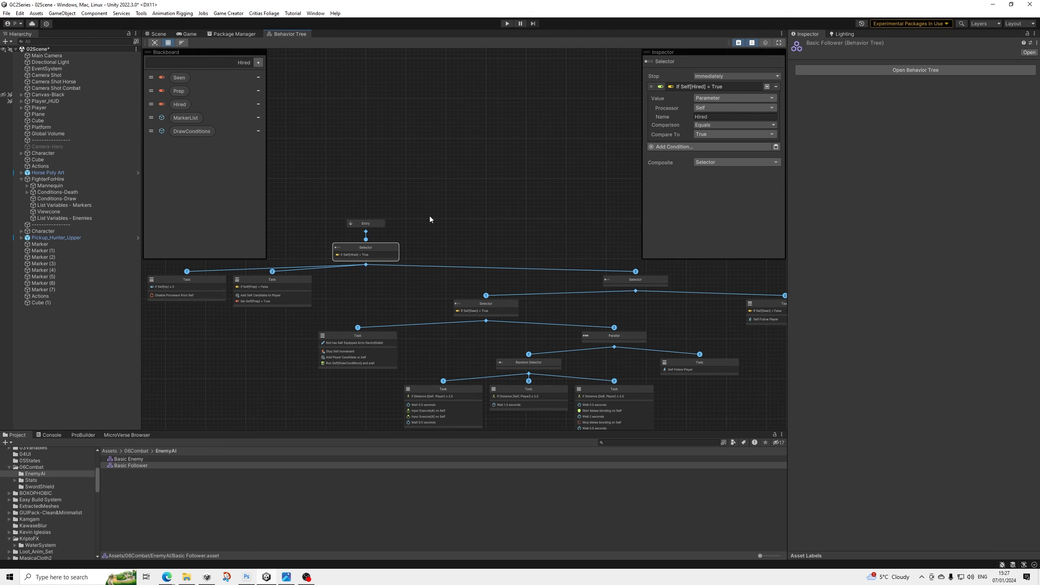
Move the Hired condition from the Selector directly below Entry to the Selector on its third branch, and auto-arrange the nodes.
{"action": "scroll", "coordinate": [421, 206], "scroll_direction": "up", "scroll_amount": 1}
{"action": "middle_click_drag", "start_coordinate": [412, 247], "coordinate": [450, 269]}
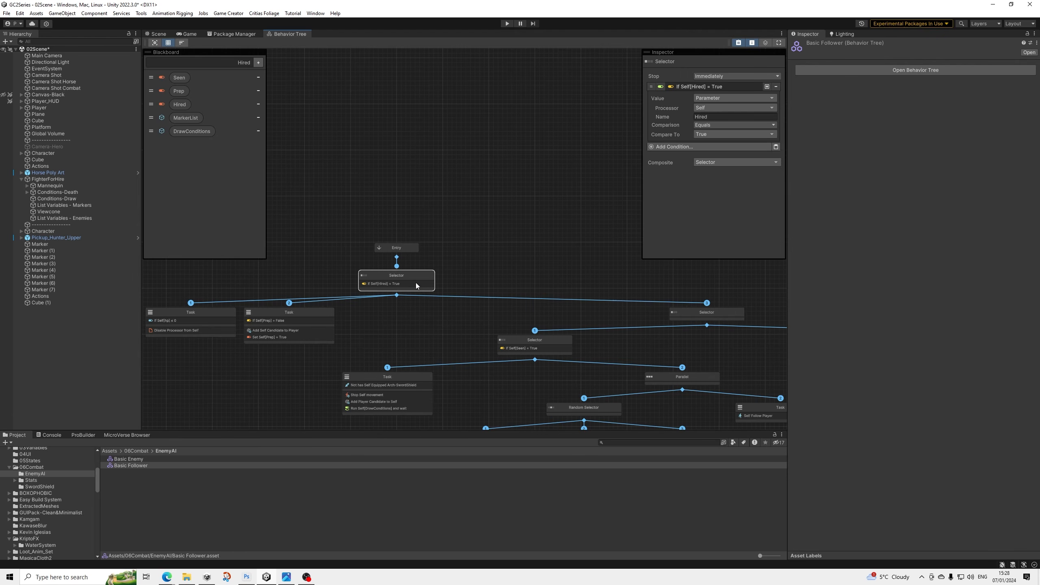
{"action": "right_click", "coordinate": [701, 86]}
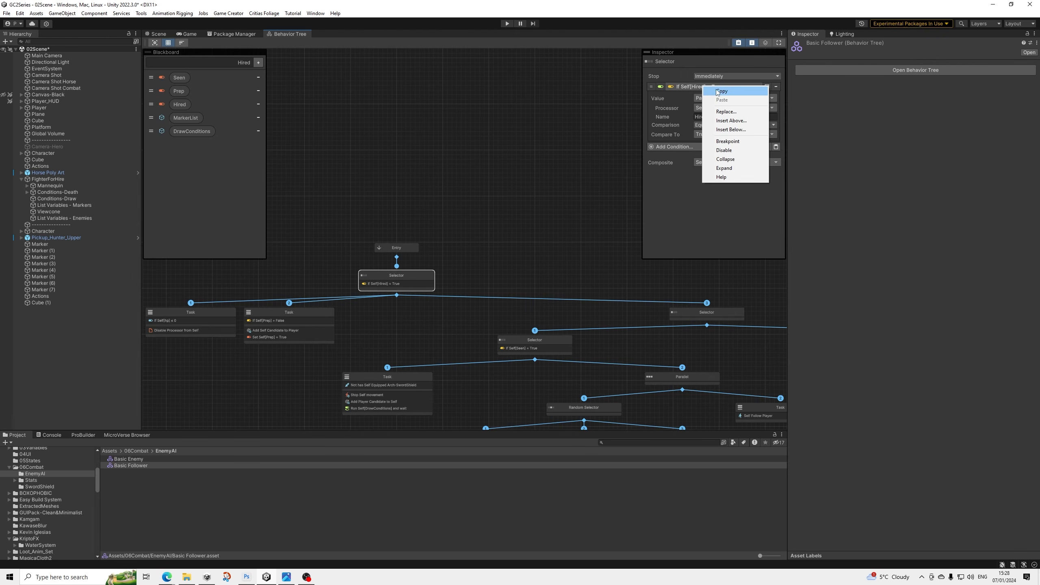
{"action": "left_click", "coordinate": [720, 91]}
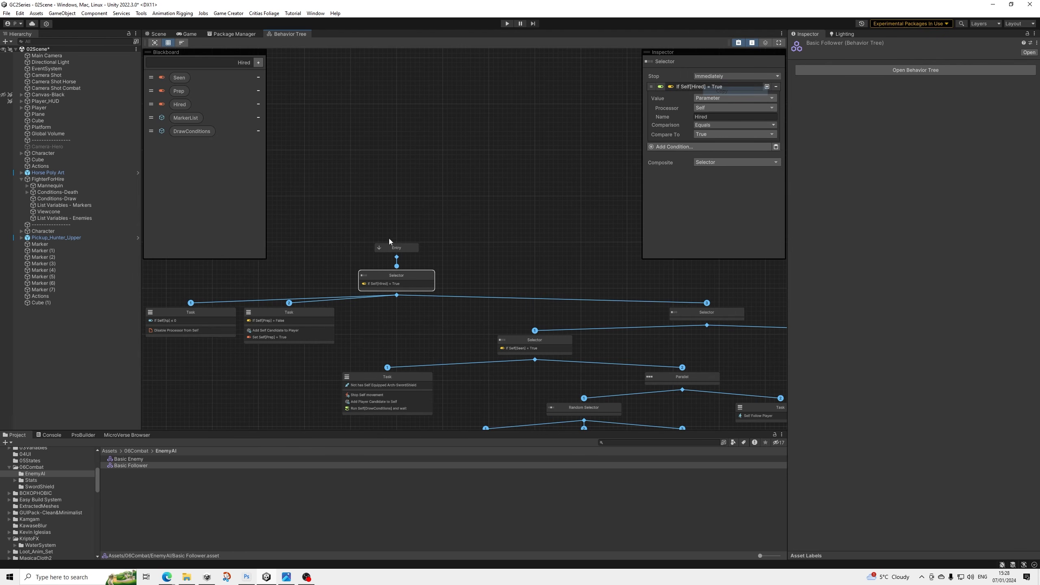
{"action": "left_click", "coordinate": [775, 86]}
{"action": "middle_click_drag", "start_coordinate": [221, 280], "coordinate": [204, 280]}
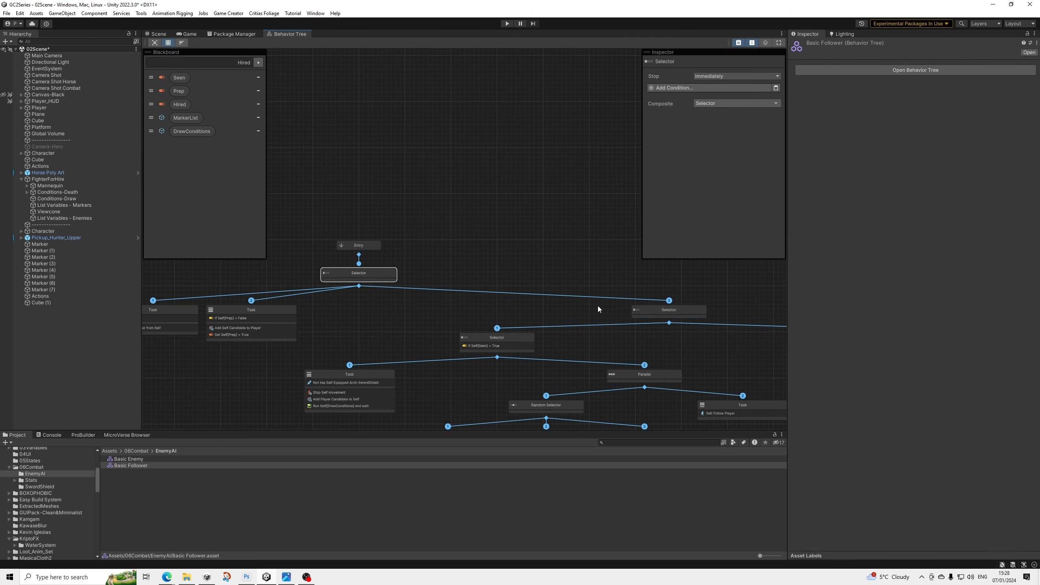
{"action": "left_click", "coordinate": [671, 312]}
{"action": "left_click", "coordinate": [775, 88]}
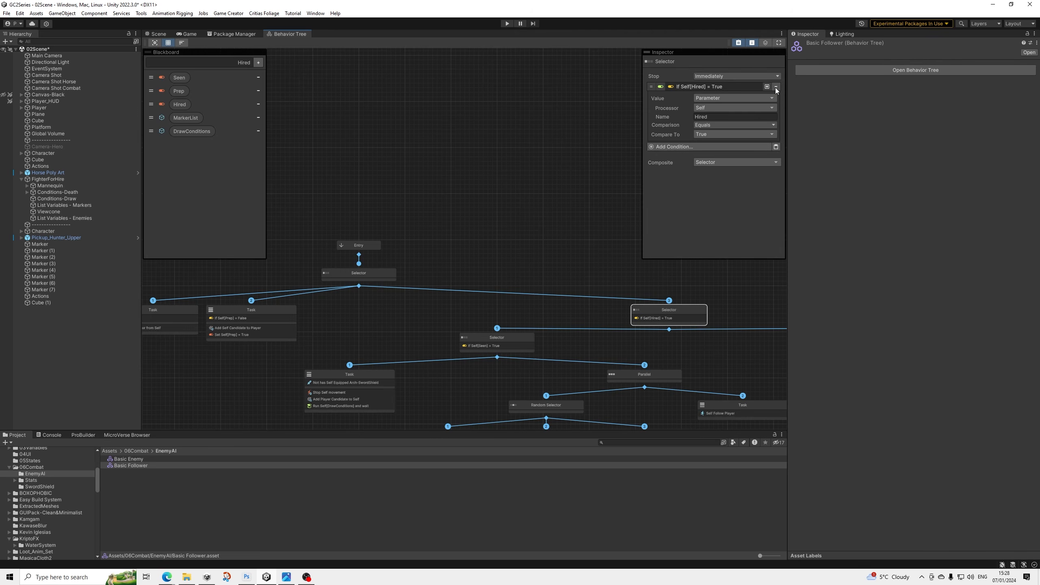
{"action": "middle_click_drag", "start_coordinate": [590, 256], "coordinate": [502, 219]}
{"action": "left_click", "coordinate": [187, 44]}
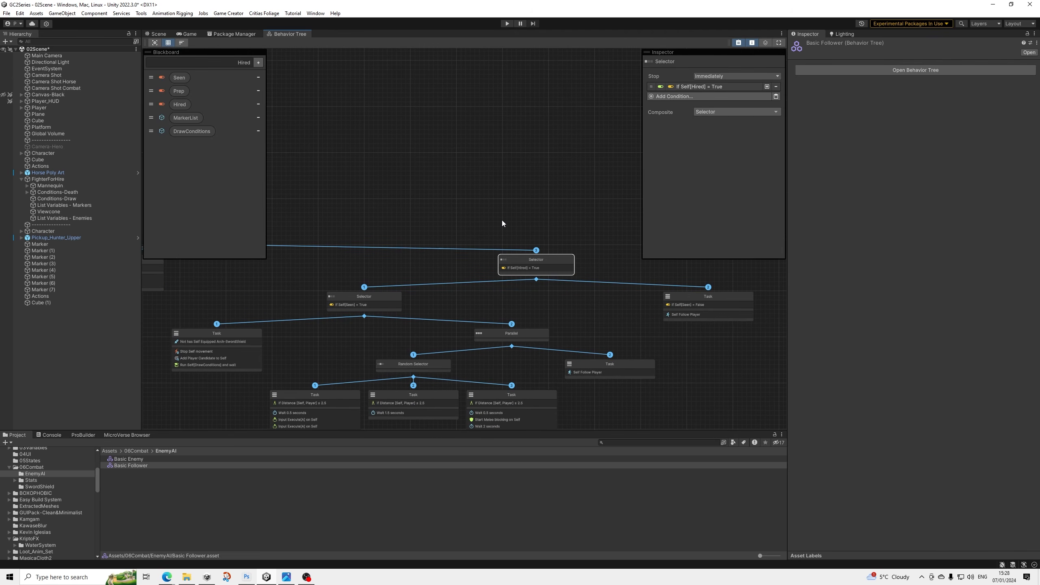
Examine the Selector with the Hired condition, the hp and Prep tasks beside it, and the Self Follow Player task below it.
{"action": "left_click", "coordinate": [541, 234]}
{"action": "left_click", "coordinate": [522, 270]}
{"action": "left_click", "coordinate": [431, 196]}
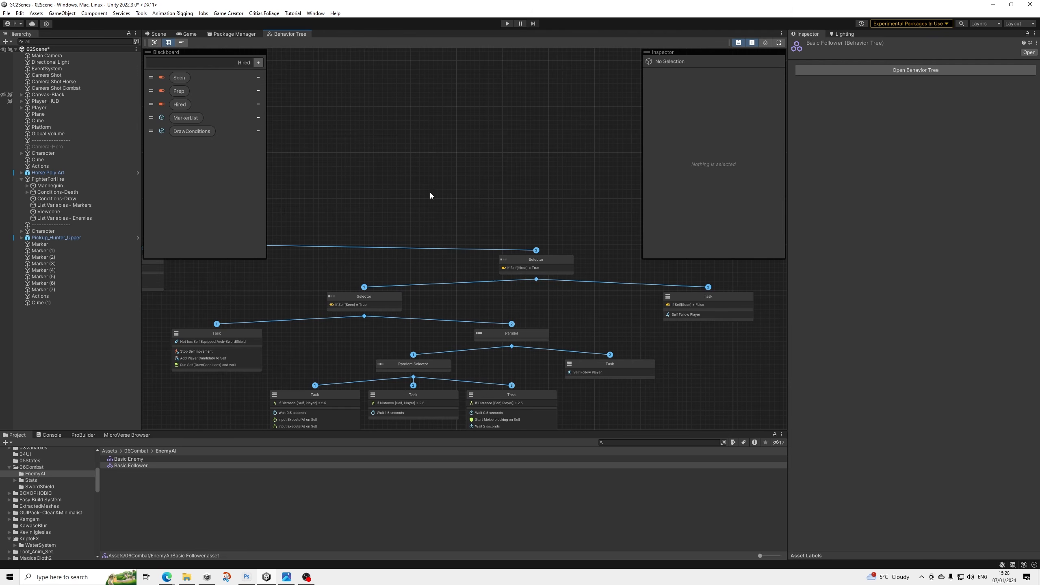
{"action": "middle_click_drag", "start_coordinate": [466, 218], "coordinate": [485, 236]}
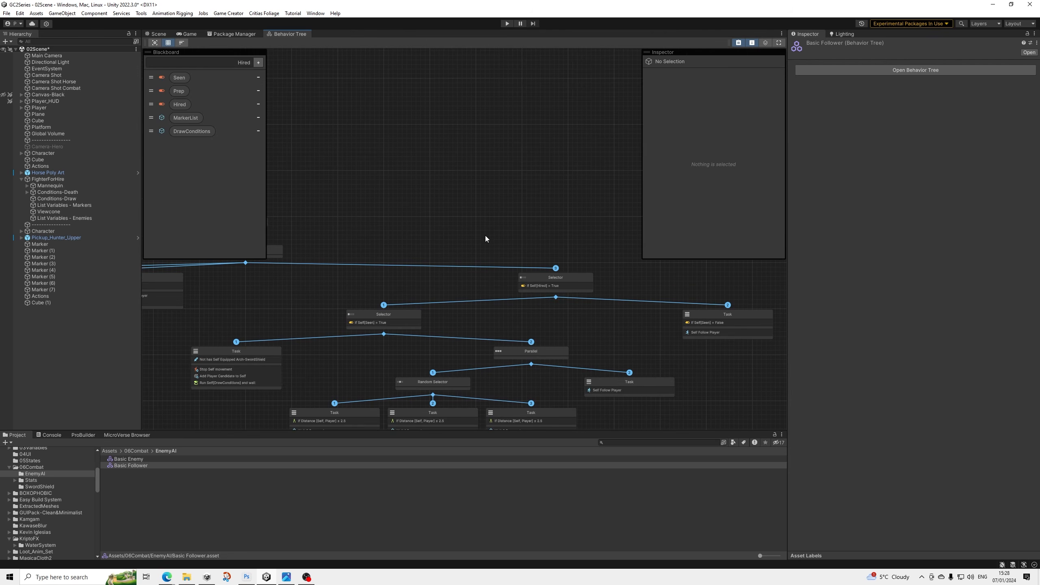
{"action": "left_click", "coordinate": [546, 284]}
{"action": "middle_click_drag", "start_coordinate": [417, 281], "coordinate": [614, 291]}
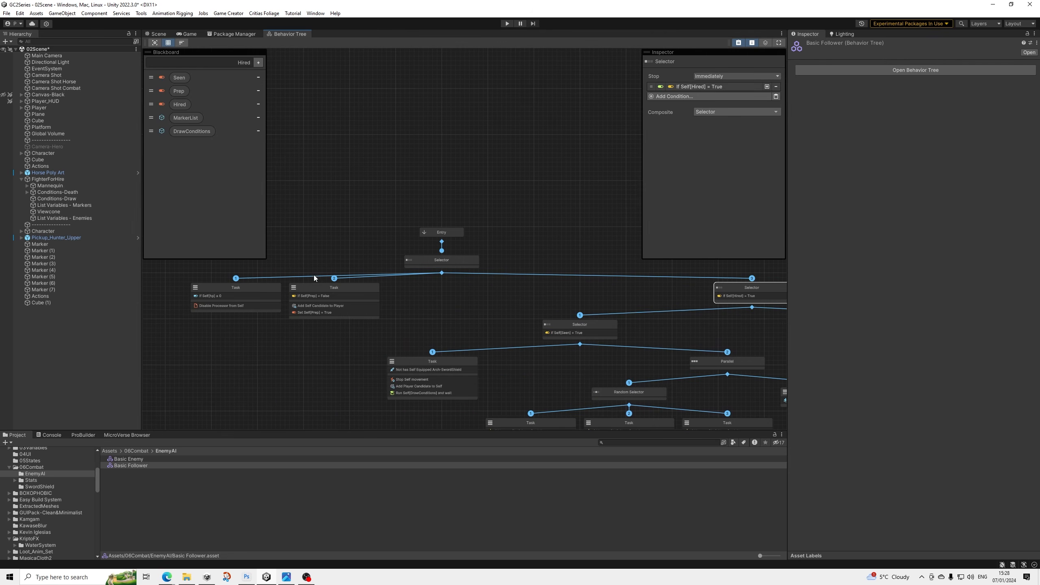
{"action": "left_click", "coordinate": [264, 298]}
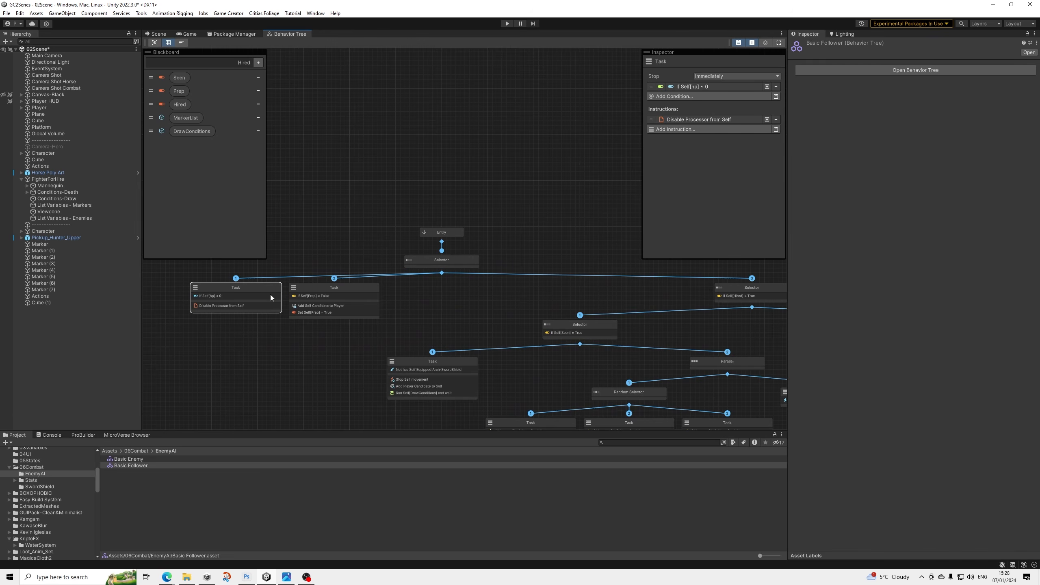
{"action": "left_click", "coordinate": [338, 297]}
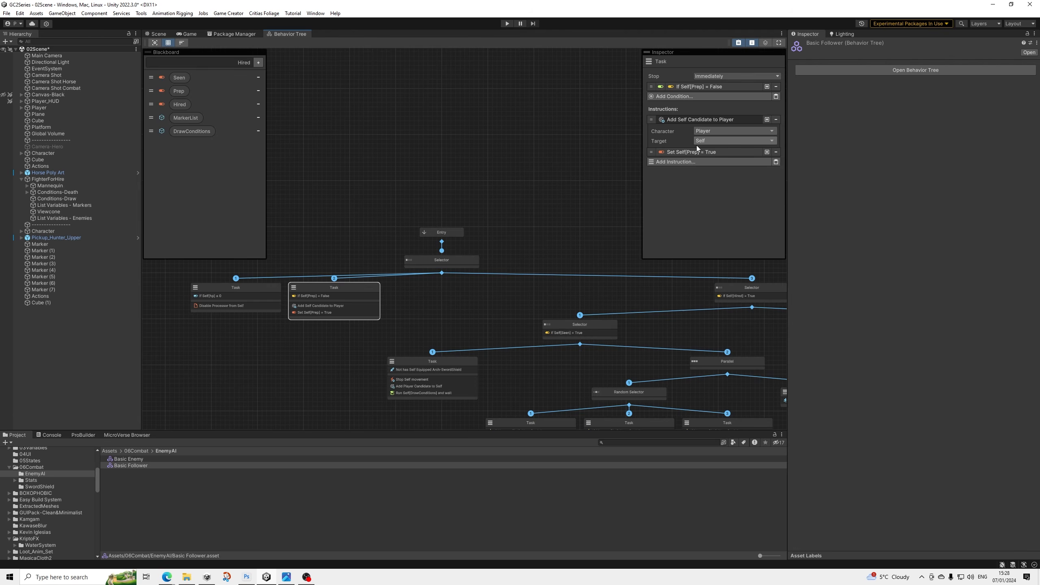
{"action": "middle_click_drag", "start_coordinate": [617, 309], "coordinate": [493, 282]}
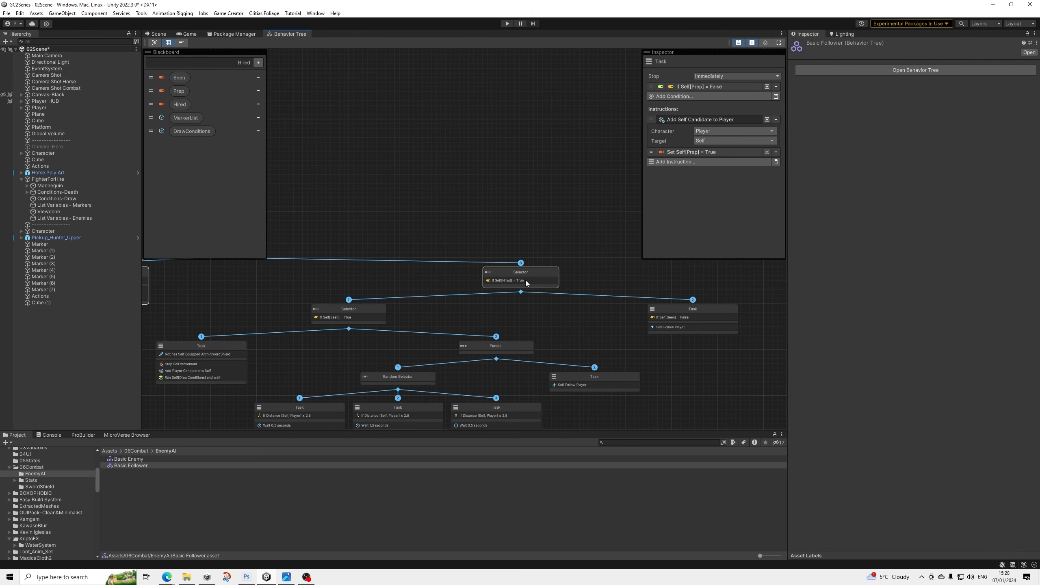
{"action": "left_click", "coordinate": [653, 326]}
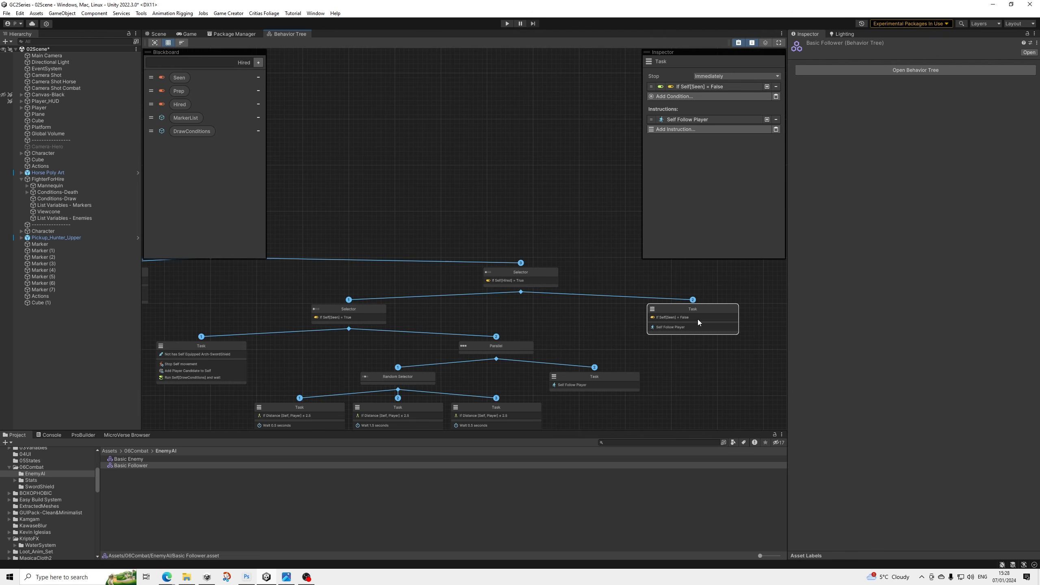
{"action": "scroll", "coordinate": [696, 319], "scroll_direction": "up", "scroll_amount": 5}
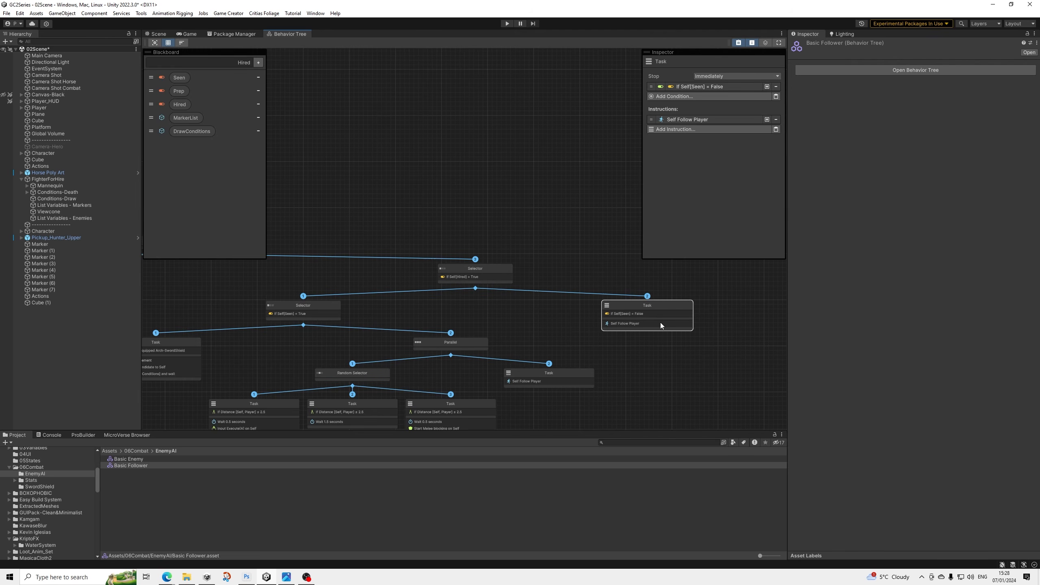
{"action": "left_click", "coordinate": [708, 119]}
{"action": "left_click", "coordinate": [705, 118]}
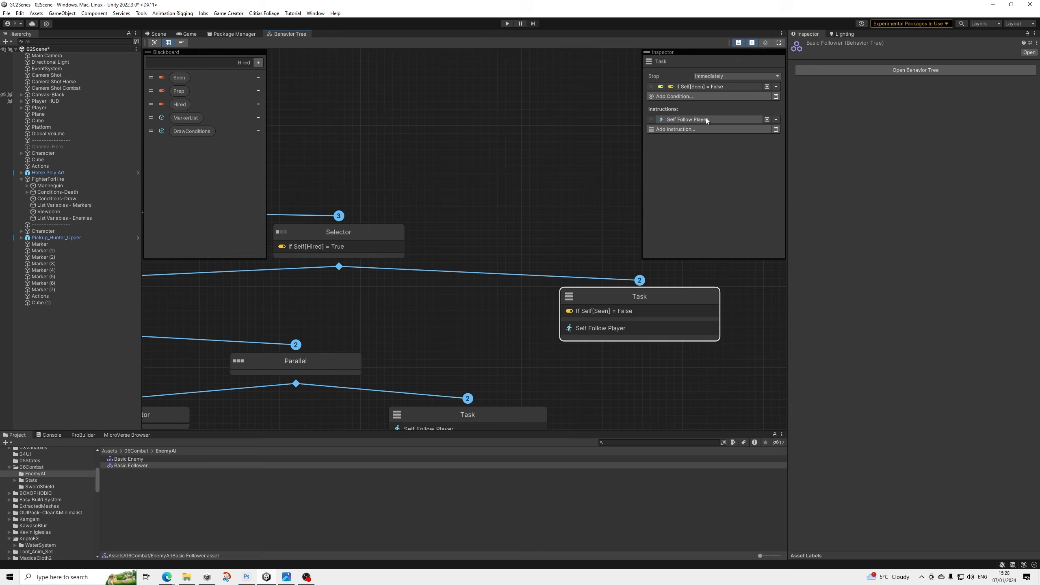
{"action": "scroll", "coordinate": [437, 236], "scroll_direction": "down", "scroll_amount": 5}
{"action": "middle_click_drag", "start_coordinate": [552, 286], "coordinate": [559, 286]}
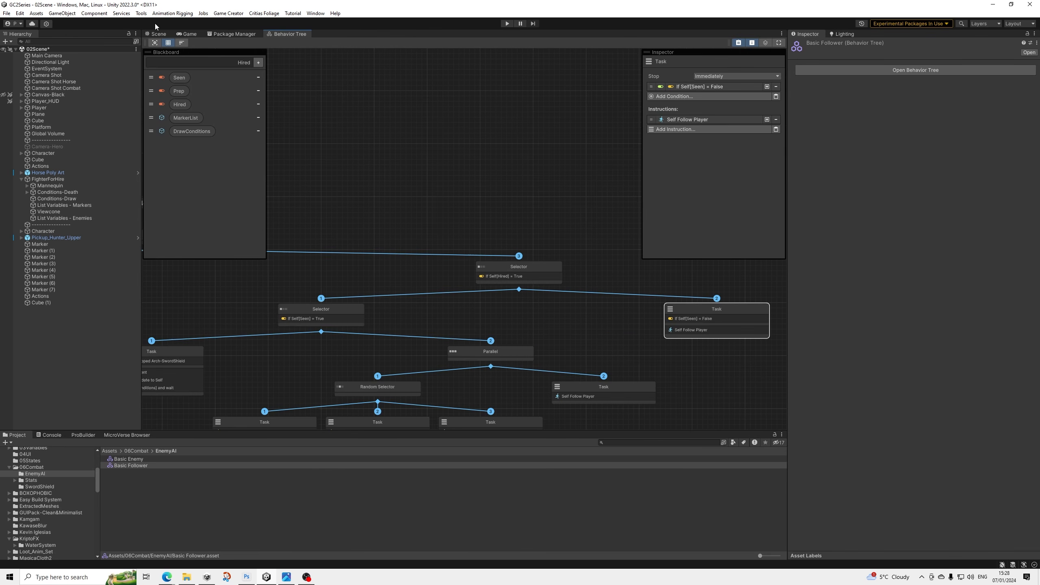
Save the scene and return to the Scene view around the red-coated character.
{"action": "left_click", "coordinate": [7, 13]}
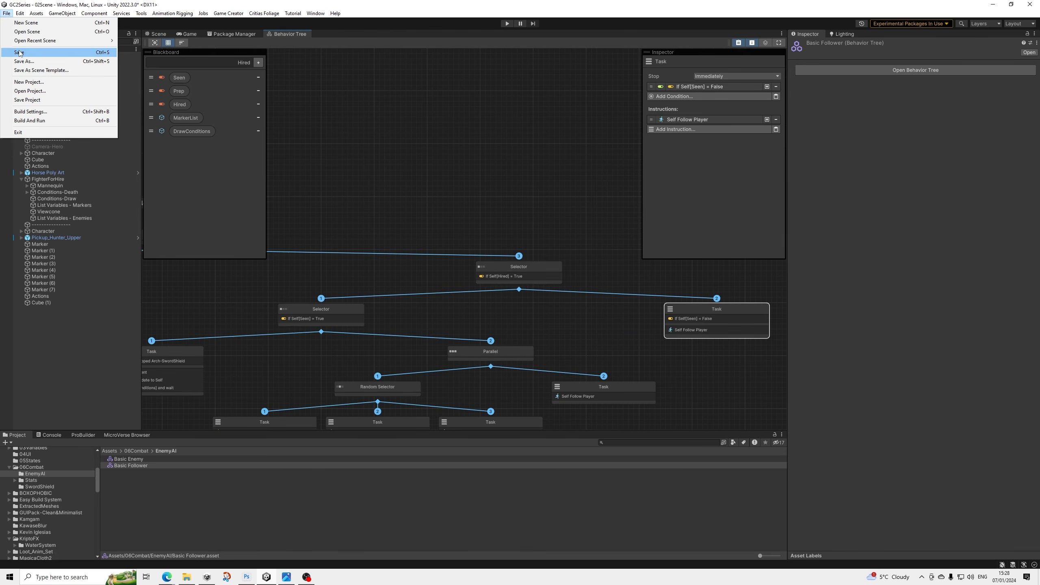
{"action": "left_click", "coordinate": [24, 51]}
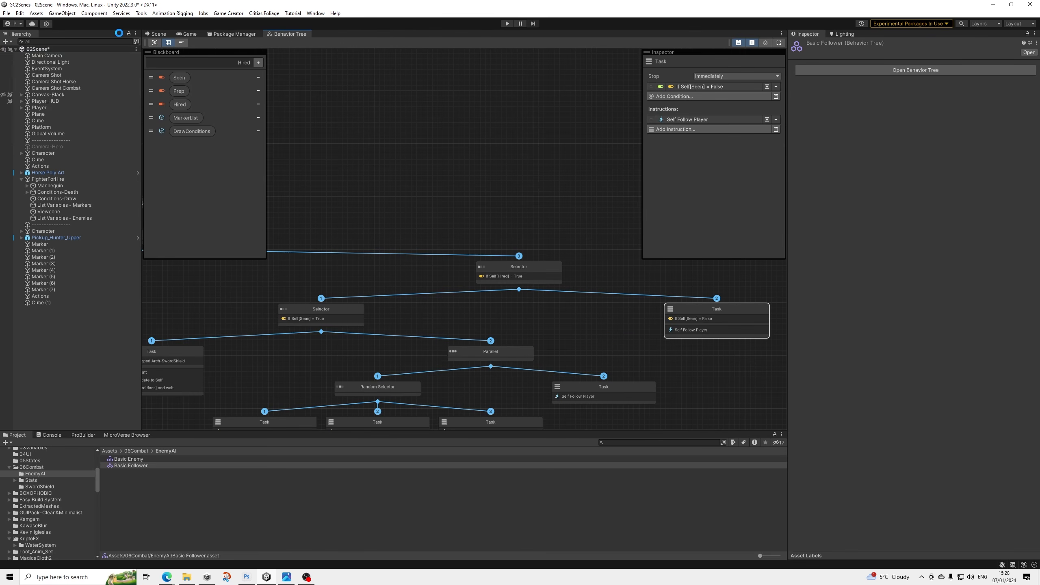
{"action": "left_click", "coordinate": [158, 36]}
{"action": "scroll", "coordinate": [335, 168], "scroll_direction": "down", "scroll_amount": 5}
{"action": "middle_click_drag", "start_coordinate": [360, 221], "coordinate": [434, 236]}
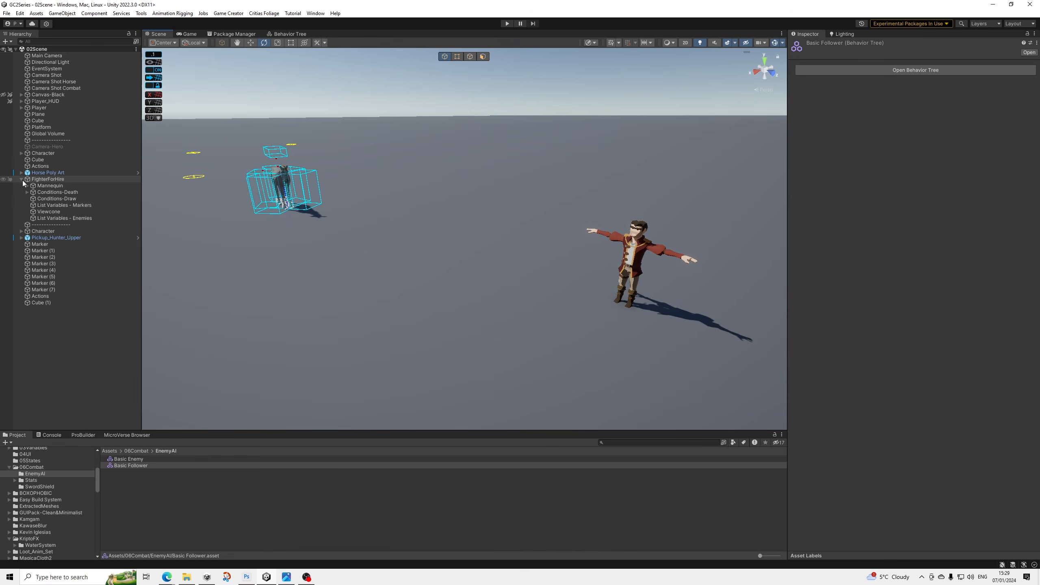
{"action": "left_click", "coordinate": [74, 179]}
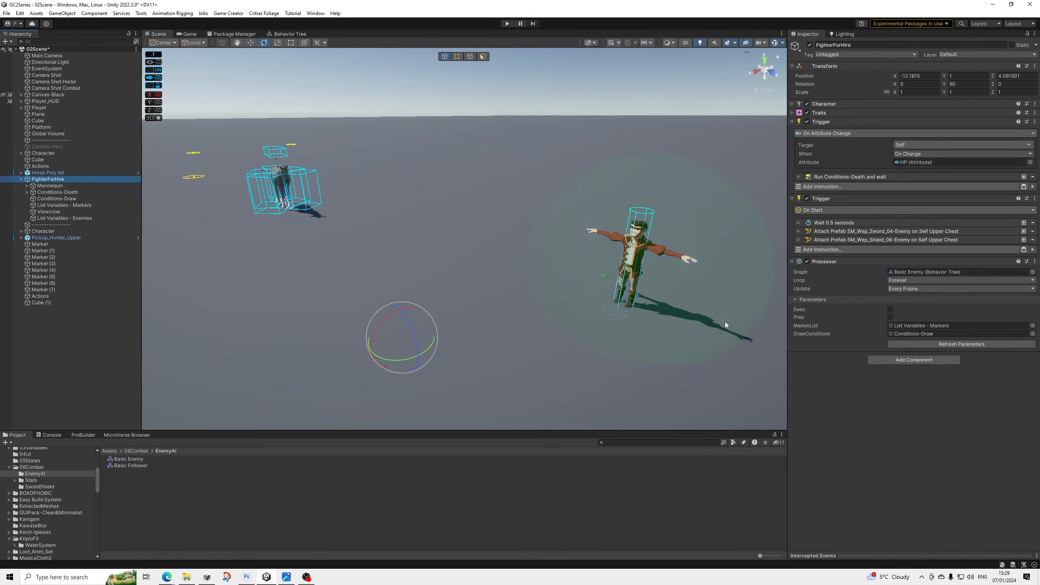
{"action": "left_click", "coordinate": [889, 359]}
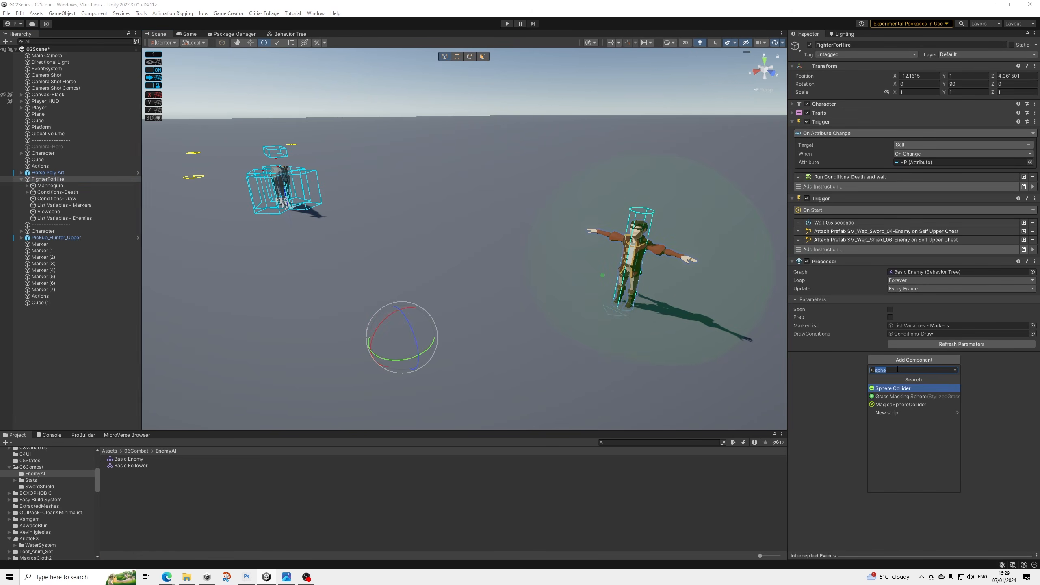
{"action": "type", "text": "inter"}
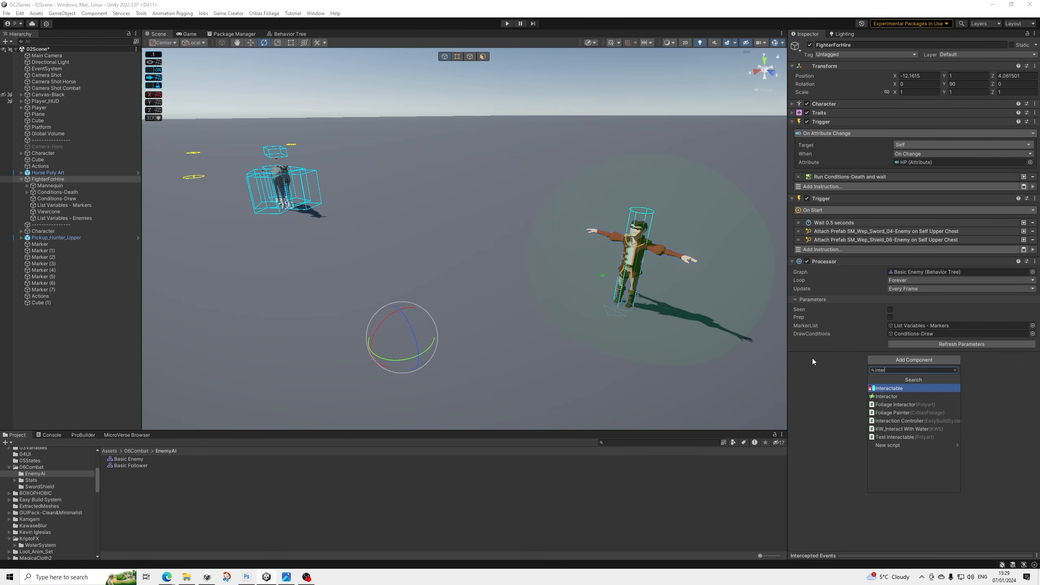
{"action": "left_click", "coordinate": [819, 377]}
Capture the Inspector settings of Pickup_Hunter_Upper with Snip & Sketch, including the expanded Show Hunter Upper spot of its Hotspot.
{"action": "scroll", "coordinate": [404, 323], "scroll_direction": "down", "scroll_amount": 5}
{"action": "middle_click_drag", "start_coordinate": [404, 323], "coordinate": [469, 315]}
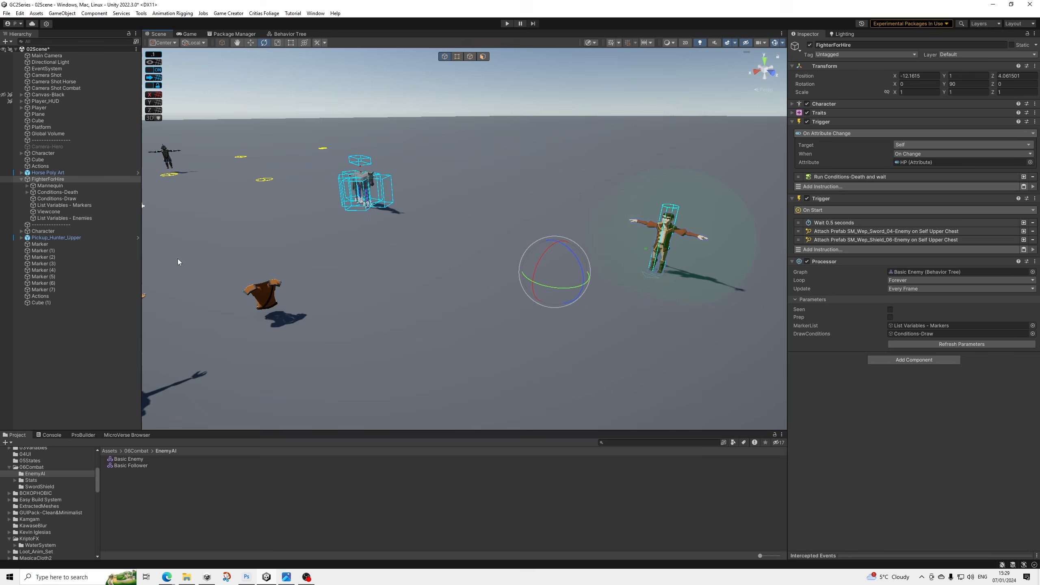
{"action": "left_click", "coordinate": [268, 295]}
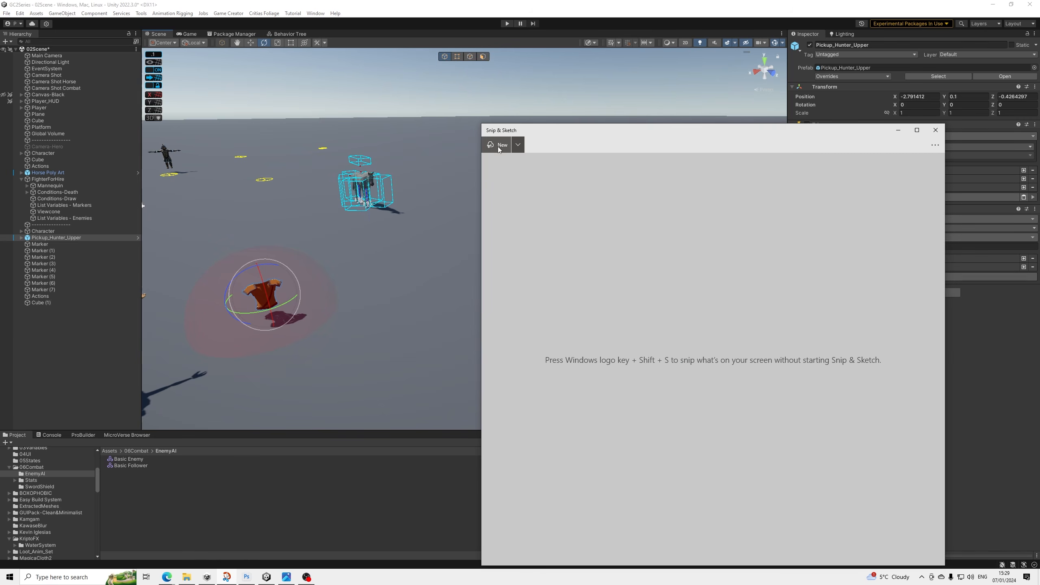
{"action": "left_click", "coordinate": [497, 146]}
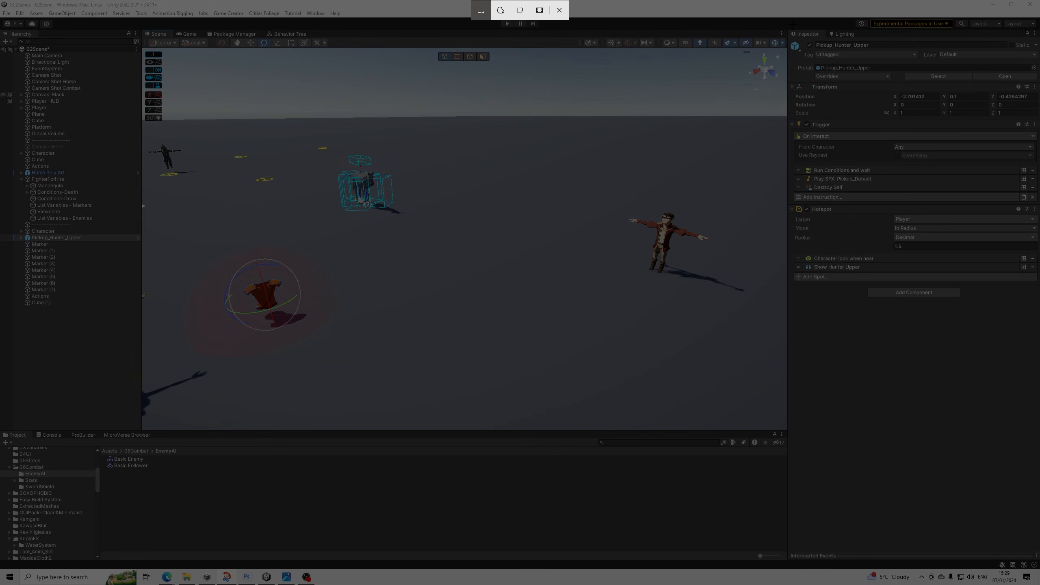
{"action": "mouse_move", "coordinate": [790, 26]}
{"action": "left_mouse_down"}
{"action": "mouse_move", "coordinate": [922, 267]}
{"action": "mouse_move", "coordinate": [1037, 353]}
{"action": "left_mouse_up"}
{"action": "left_click", "coordinate": [497, 146]}
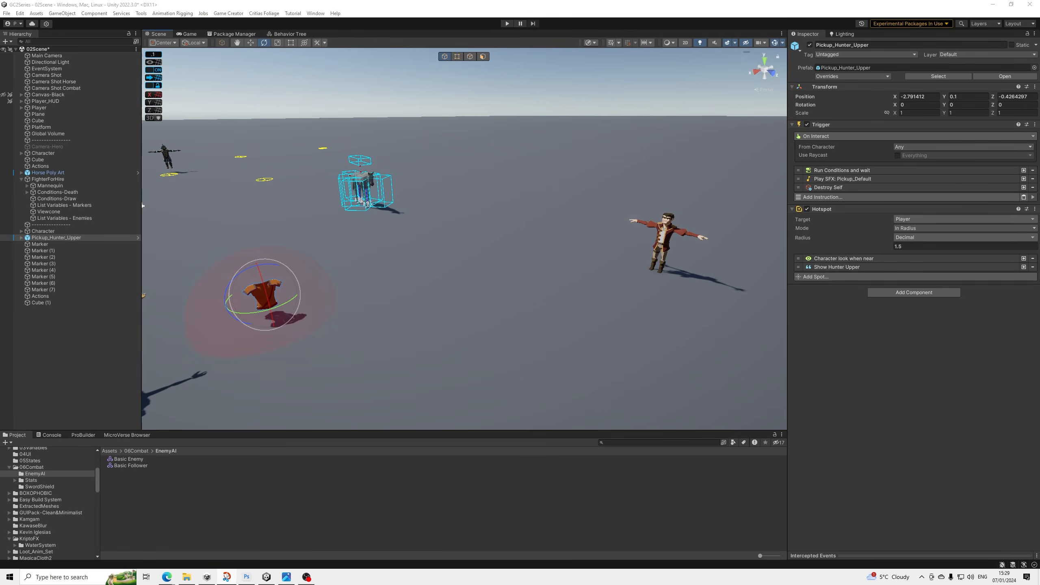
{"action": "left_click", "coordinate": [851, 258]}
{"action": "left_click", "coordinate": [851, 257]}
{"action": "left_click", "coordinate": [851, 266]}
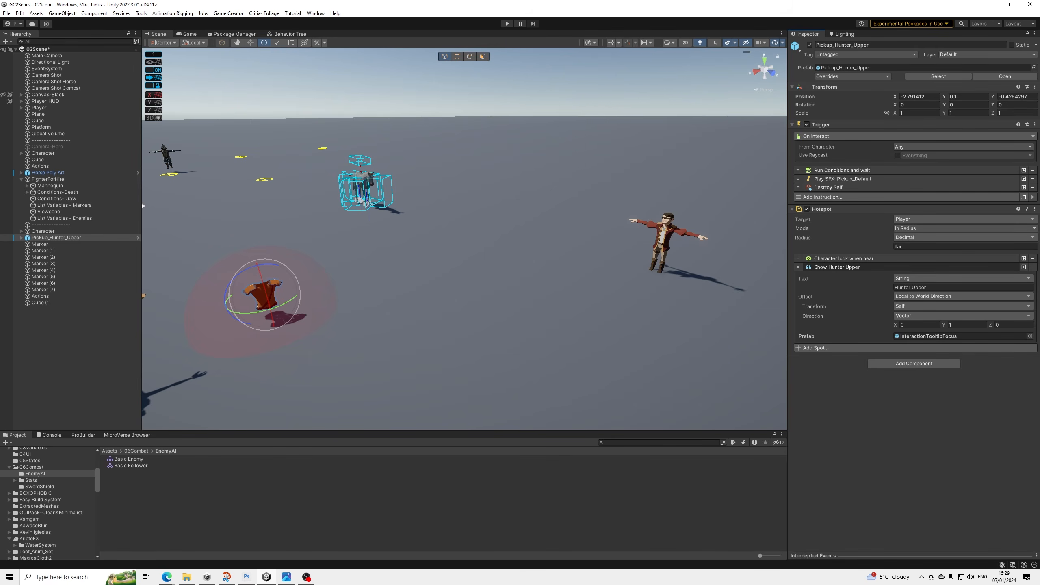
{"action": "key", "text": "super+shift+s"}
{"action": "left_click_drag", "start_coordinate": [789, 29], "coordinate": [1038, 401]}
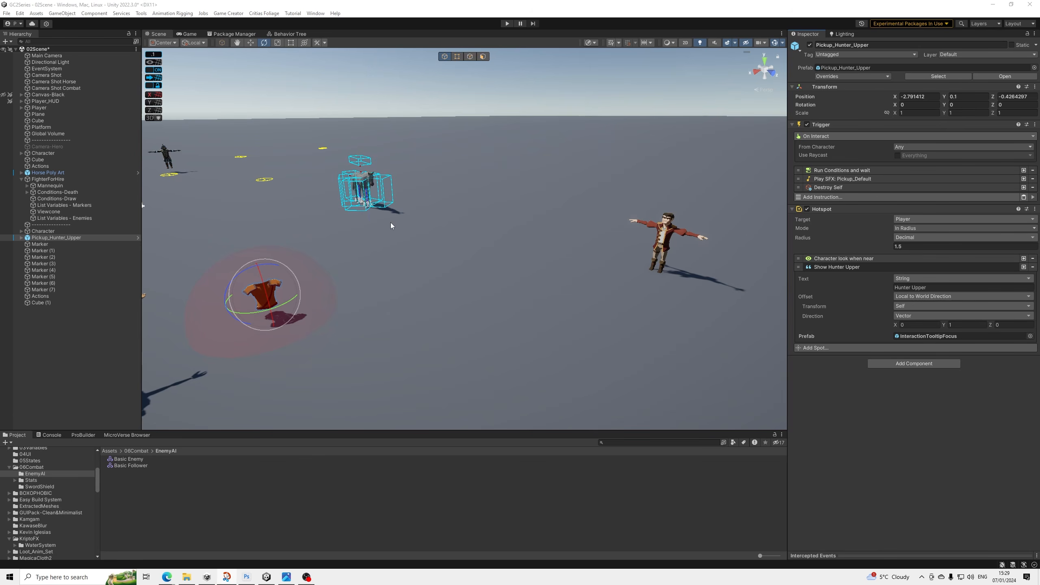
Add another Trigger component to the FighterForHire object.
{"action": "middle_click_drag", "start_coordinate": [391, 225], "coordinate": [268, 237]}
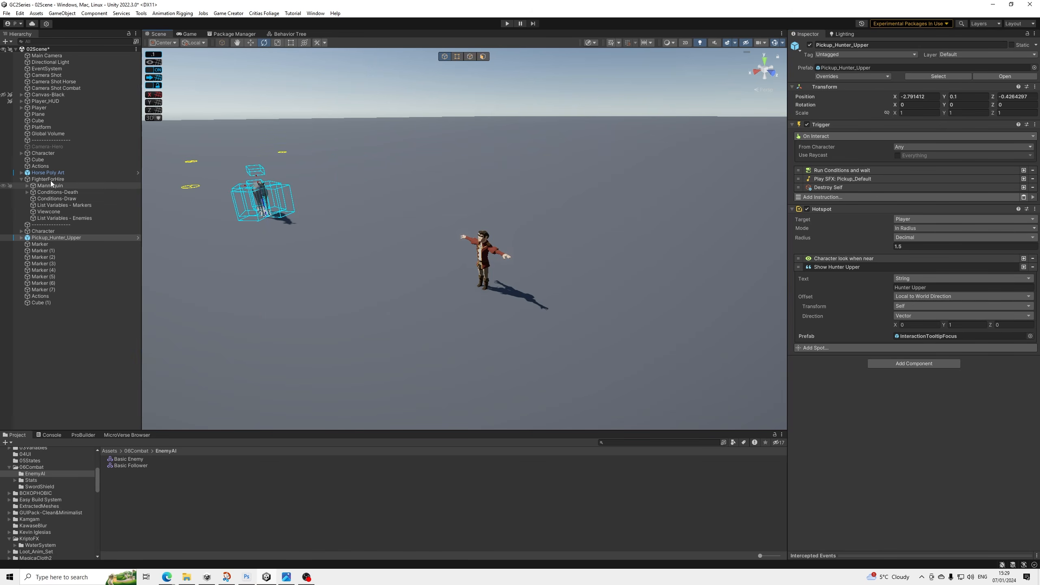
{"action": "left_click", "coordinate": [40, 180]}
{"action": "left_click", "coordinate": [899, 360]}
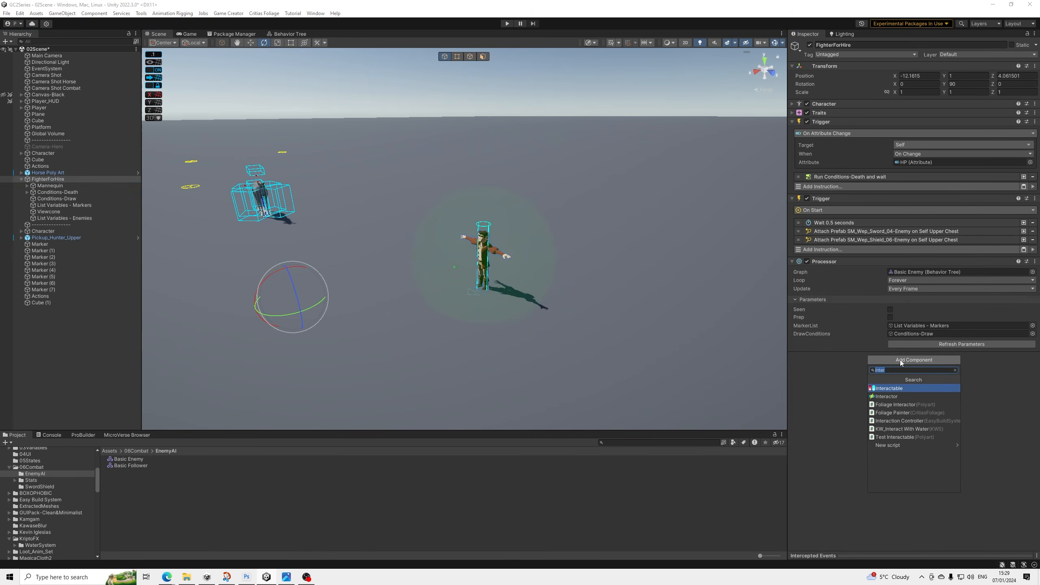
{"action": "type", "text": "trigger"}
{"action": "key", "text": "Return"}
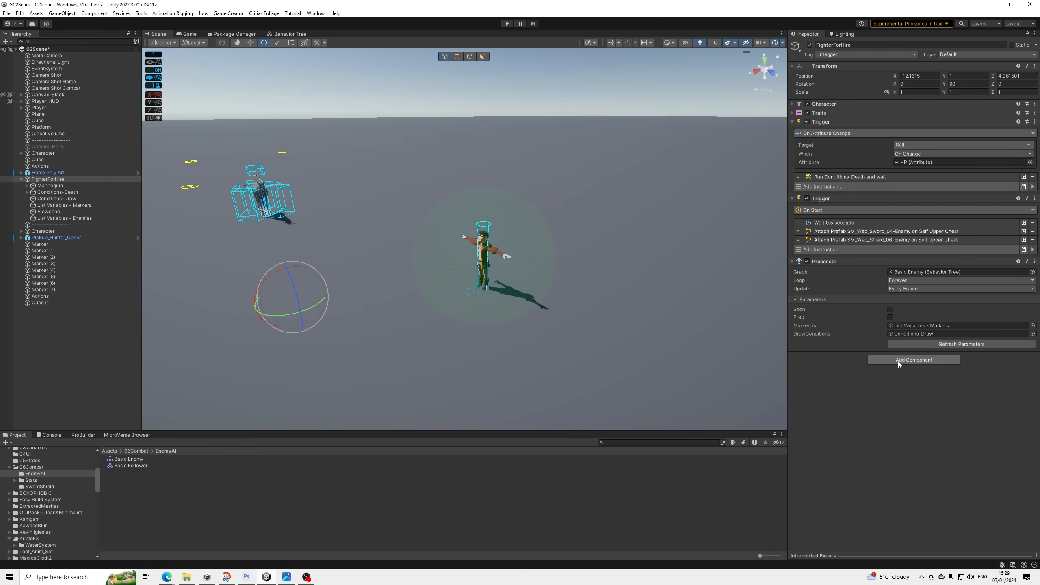
Set the new Trigger's event to On Interact, with From Character set to Specific and Player.
{"action": "left_click", "coordinate": [853, 364]}
{"action": "type", "text": "inter"}
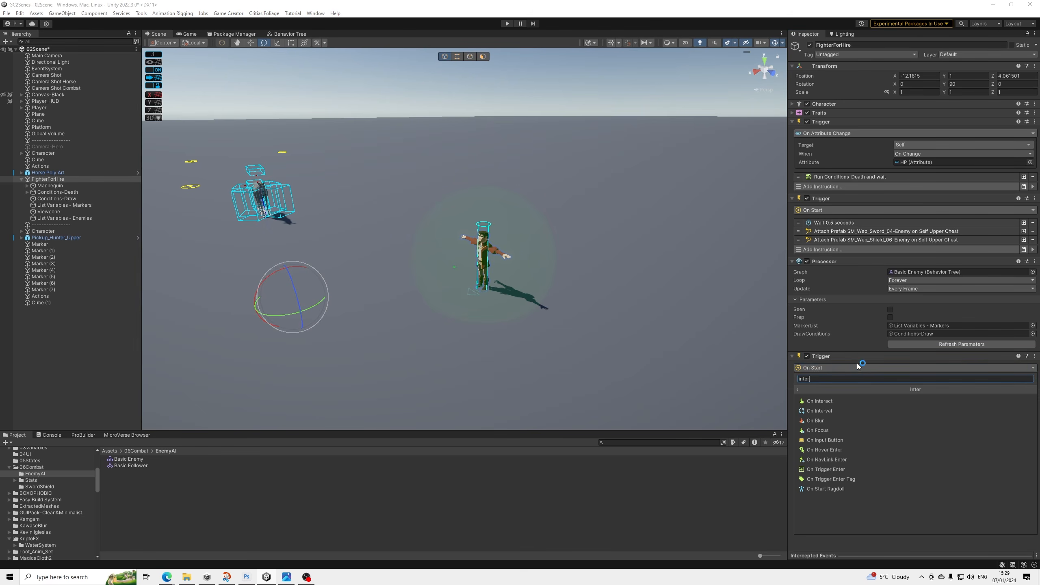
{"action": "key", "text": "Return"}
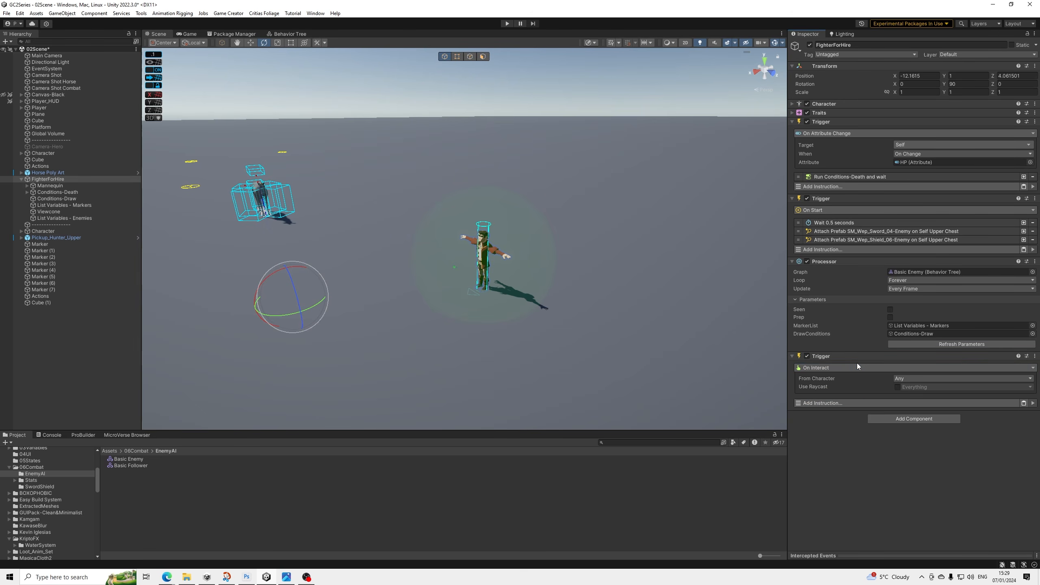
{"action": "left_click", "coordinate": [906, 382]}
{"action": "left_click", "coordinate": [909, 392]}
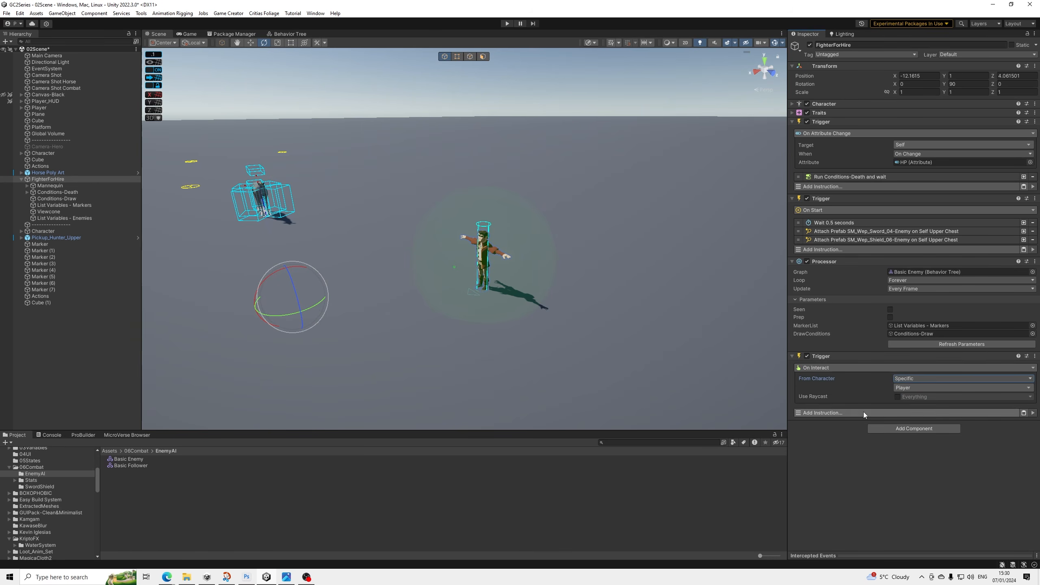
{"action": "scroll", "coordinate": [631, 346], "scroll_direction": "up", "scroll_amount": 5}
{"action": "middle_click_drag", "start_coordinate": [663, 342], "coordinate": [636, 330]}
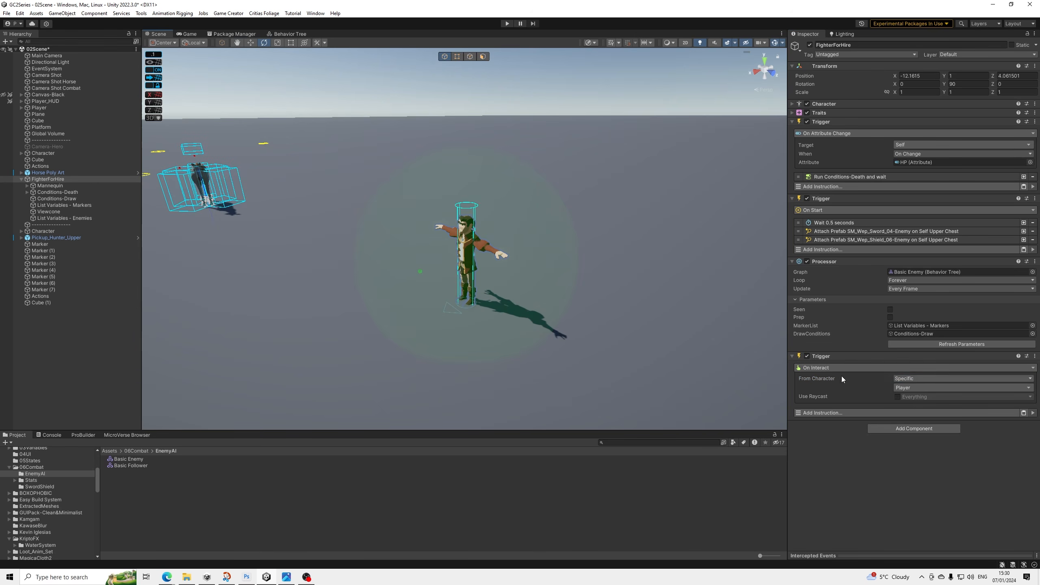
Add a Hotspot component to the FighterForHire object.
{"action": "left_click", "coordinate": [897, 429]}
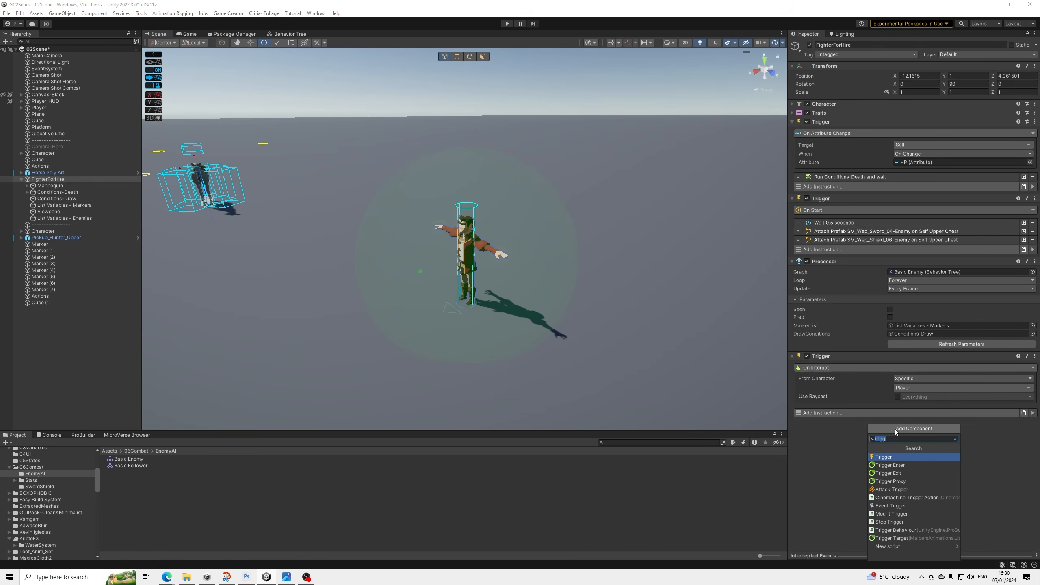
{"action": "type", "text": "hot"}
{"action": "key", "text": "Return"}
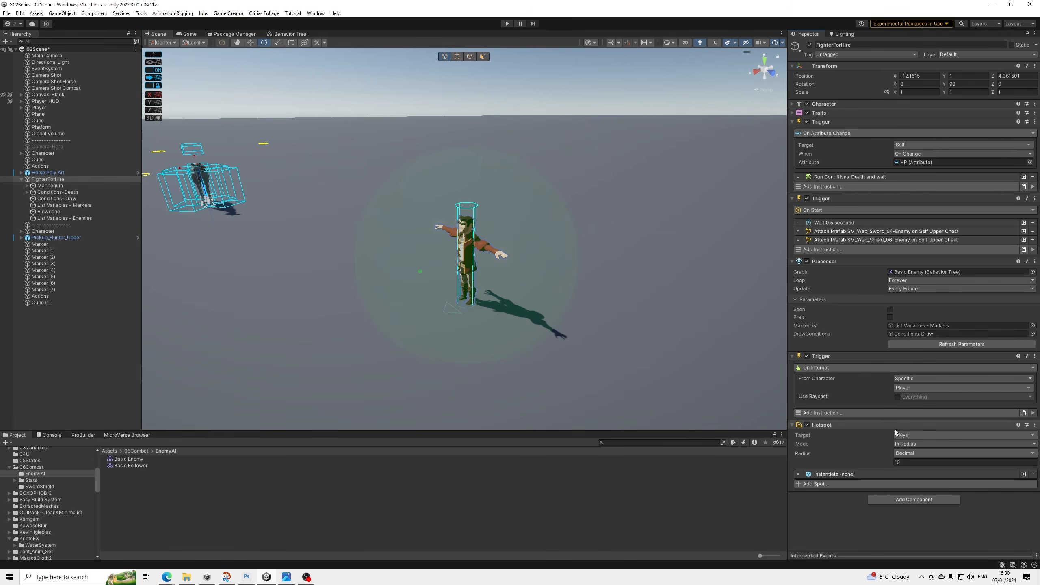
Set the Hotspot's radius to 2.
{"action": "left_click", "coordinate": [908, 462]}
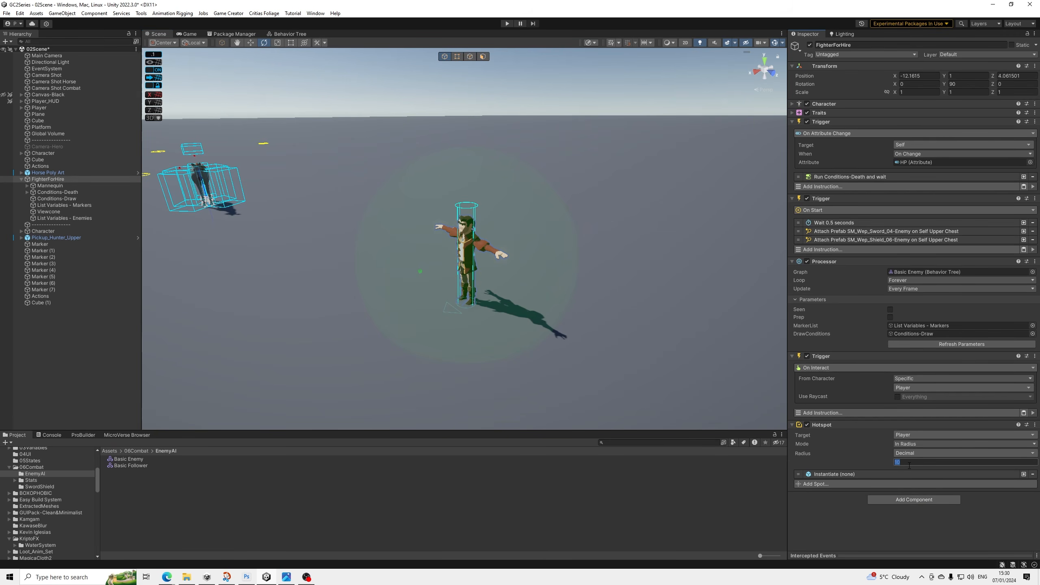
{"action": "type", "text": "1"}
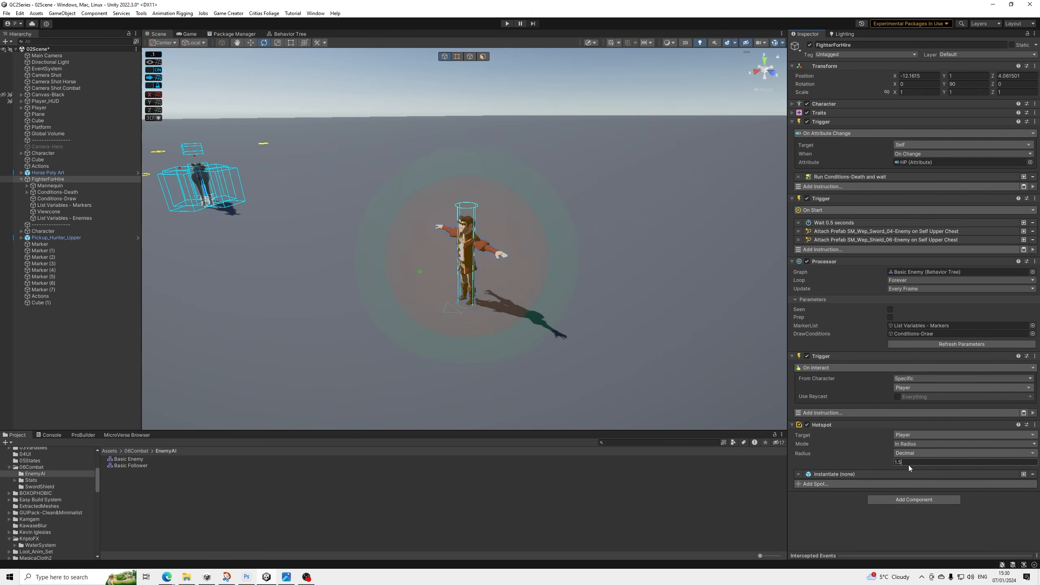
{"action": "type", "text": ".5"}
{"action": "key", "text": "BackSpace"}
{"action": "key", "text": "BackSpace"}
{"action": "key", "text": "BackSpace"}
{"action": "type", "text": "2"}
{"action": "mouse_move", "coordinate": [399, 296]}
{"action": "left_mouse_down", "text": "alt"}
{"action": "mouse_move", "coordinate": [547, 318]}
{"action": "mouse_move", "coordinate": [360, 295]}
{"action": "mouse_move", "coordinate": [389, 296]}
{"action": "left_mouse_up", "text": "alt"}
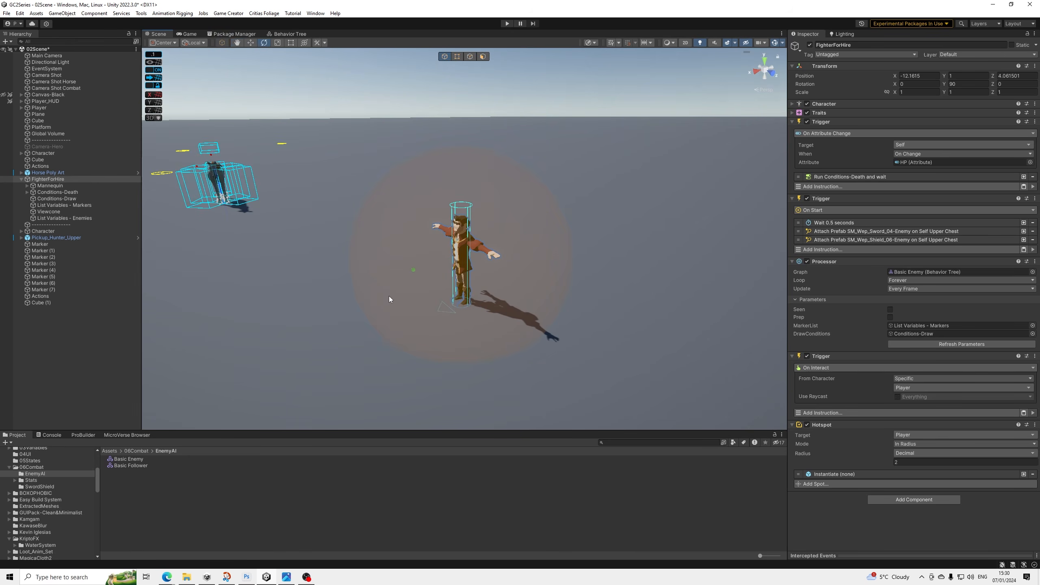
Remove the default Instantiate spot from the Hotspot.
{"action": "left_click", "coordinate": [824, 425]}
{"action": "left_click", "coordinate": [824, 426]}
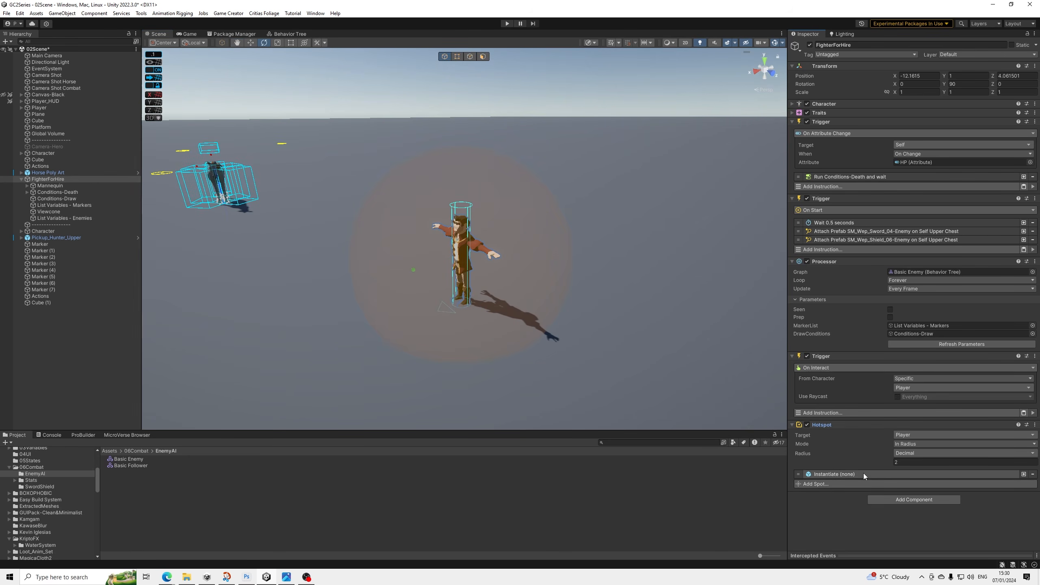
{"action": "left_click", "coordinate": [1033, 474]}
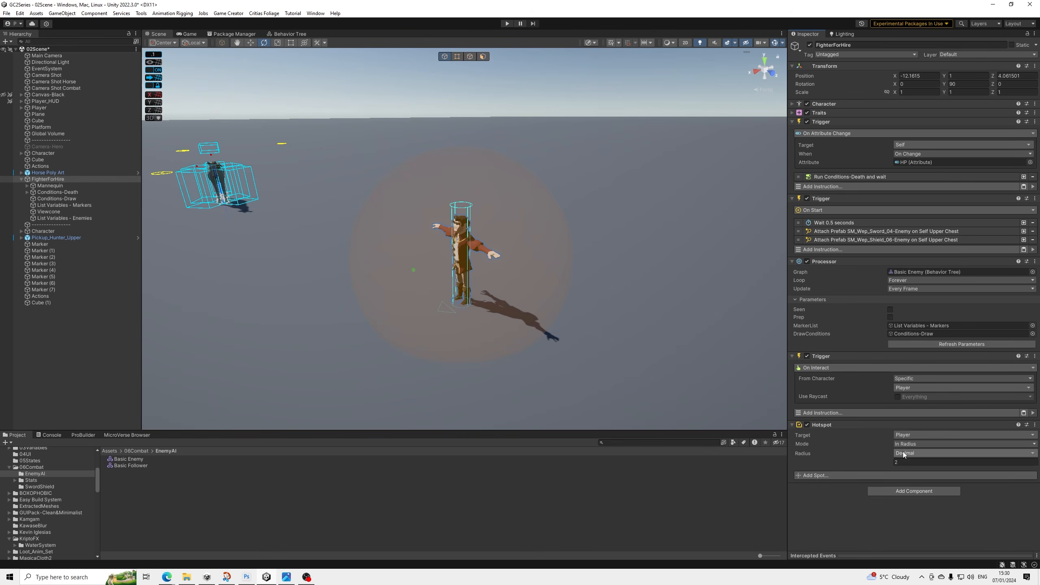
{"action": "left_click", "coordinate": [862, 476]}
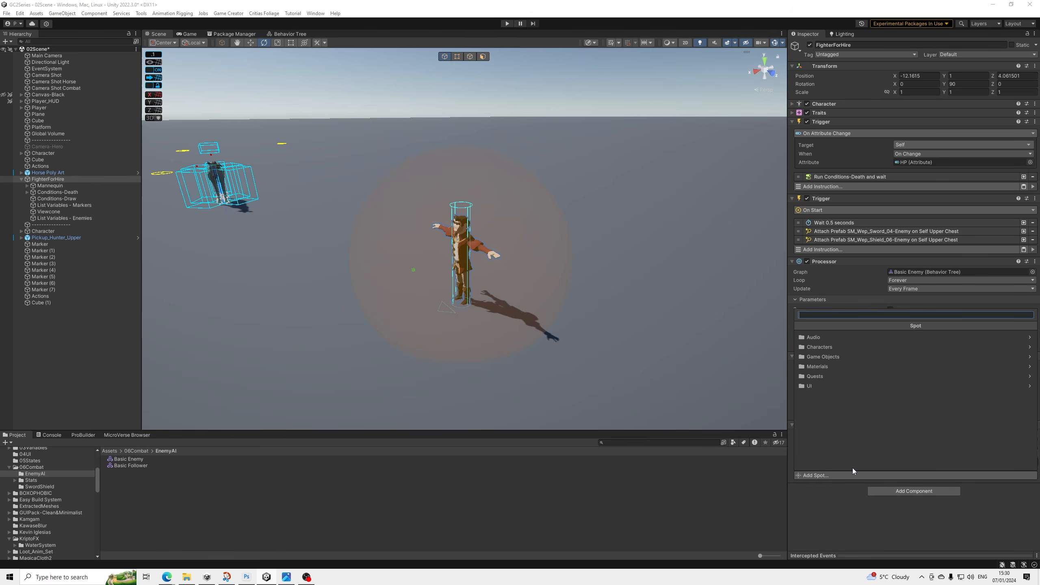
{"action": "type", "text": "look"}
{"action": "key", "text": "Return"}
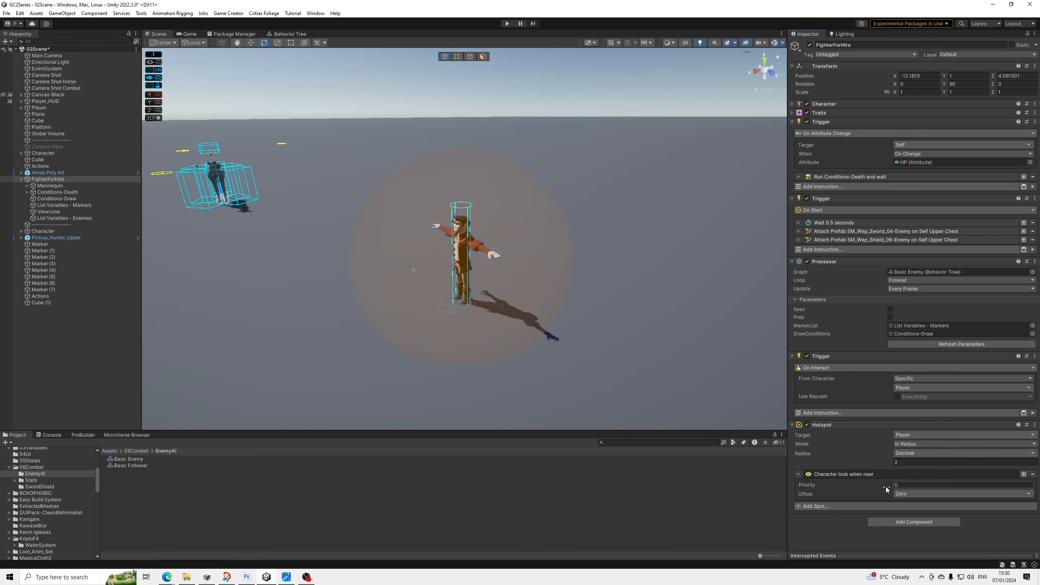
{"action": "left_click", "coordinate": [1032, 474]}
Add a Show Floating Text spot to the Hotspot with the text "Hire".
{"action": "left_click", "coordinate": [820, 476]}
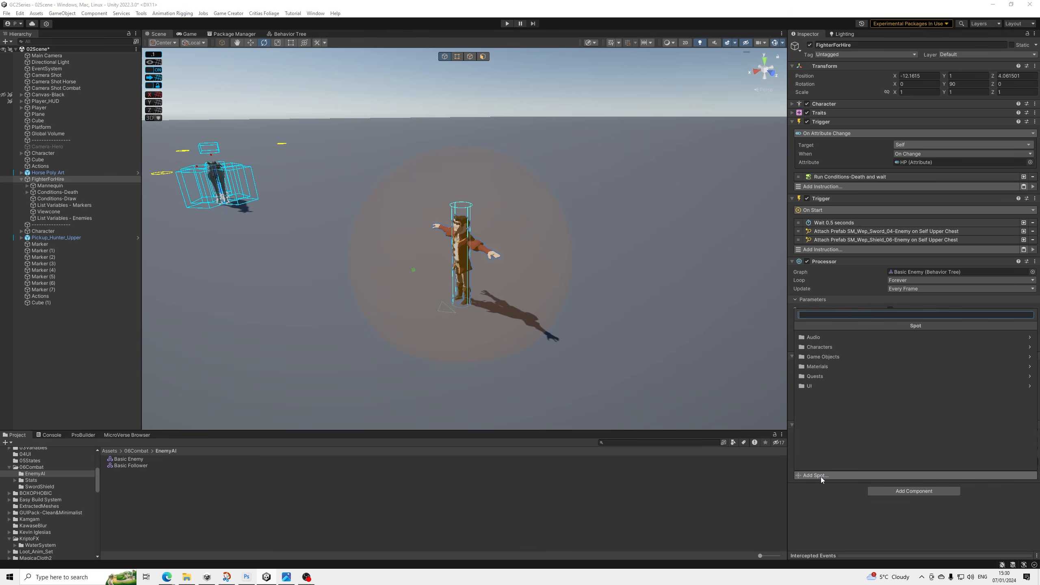
{"action": "type", "text": "show"}
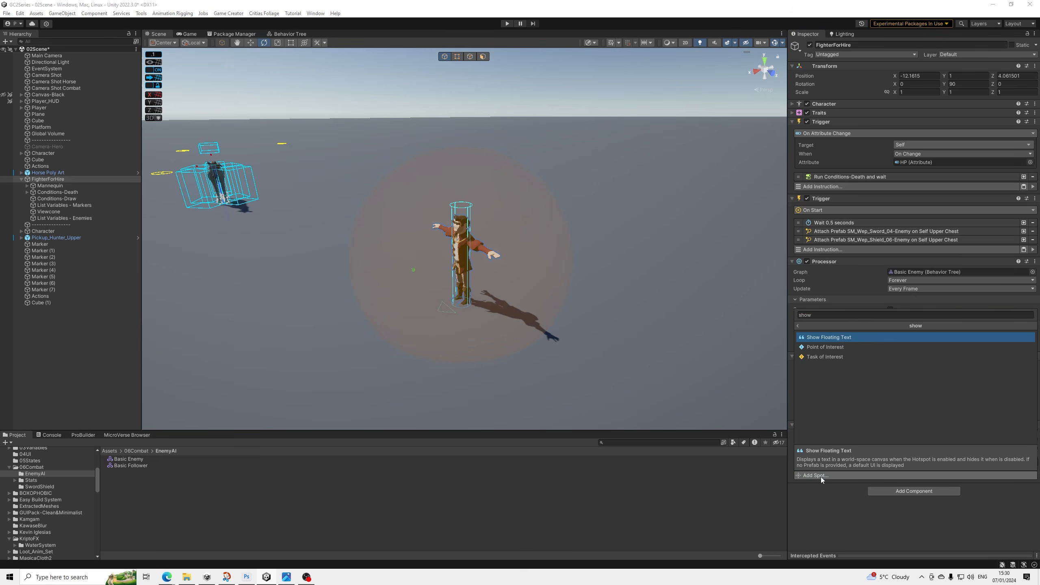
{"action": "key", "text": "Return"}
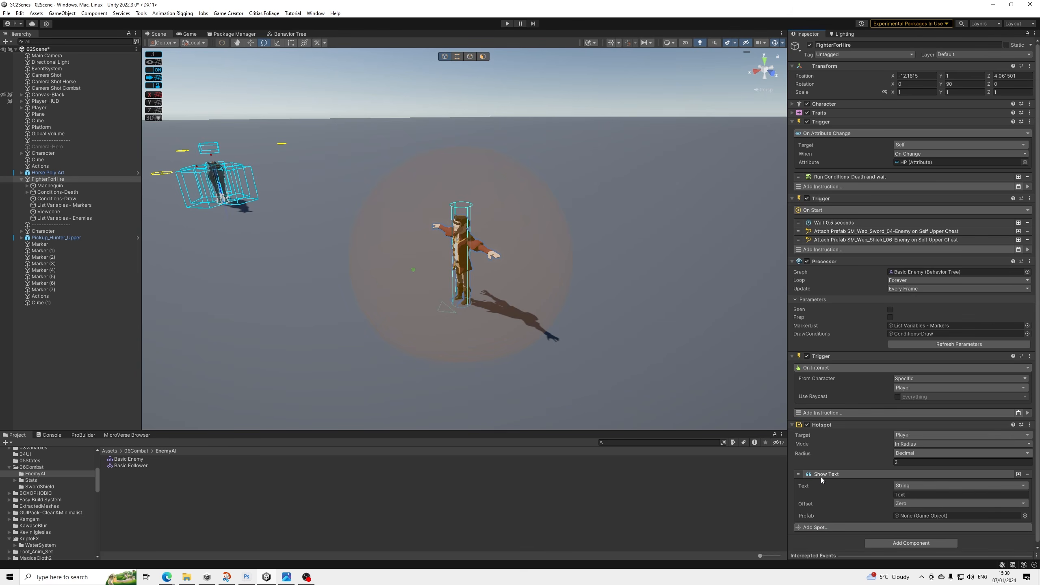
{"action": "left_click", "coordinate": [914, 494]}
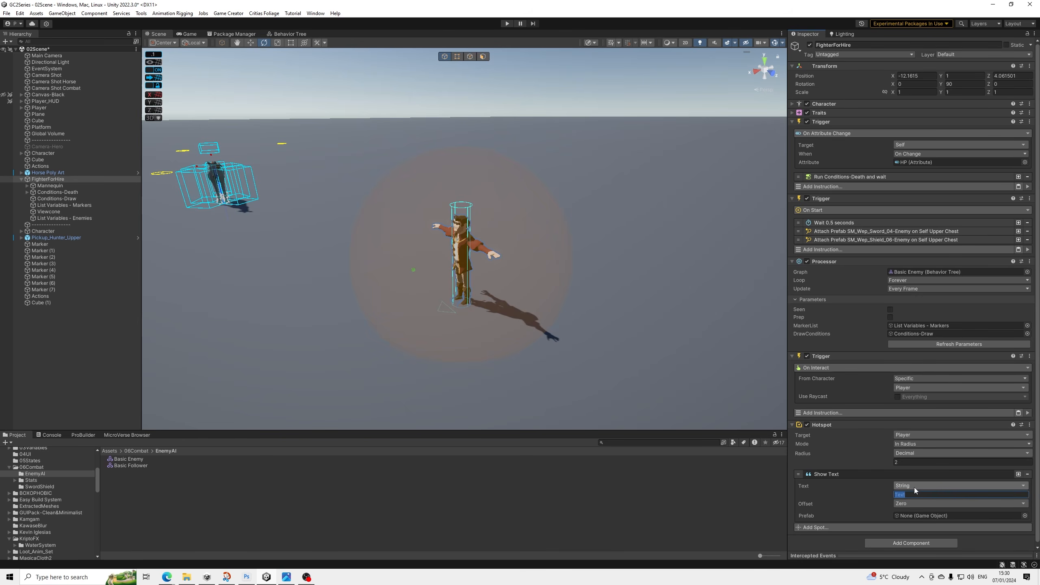
{"action": "type", "text": "Hire"}
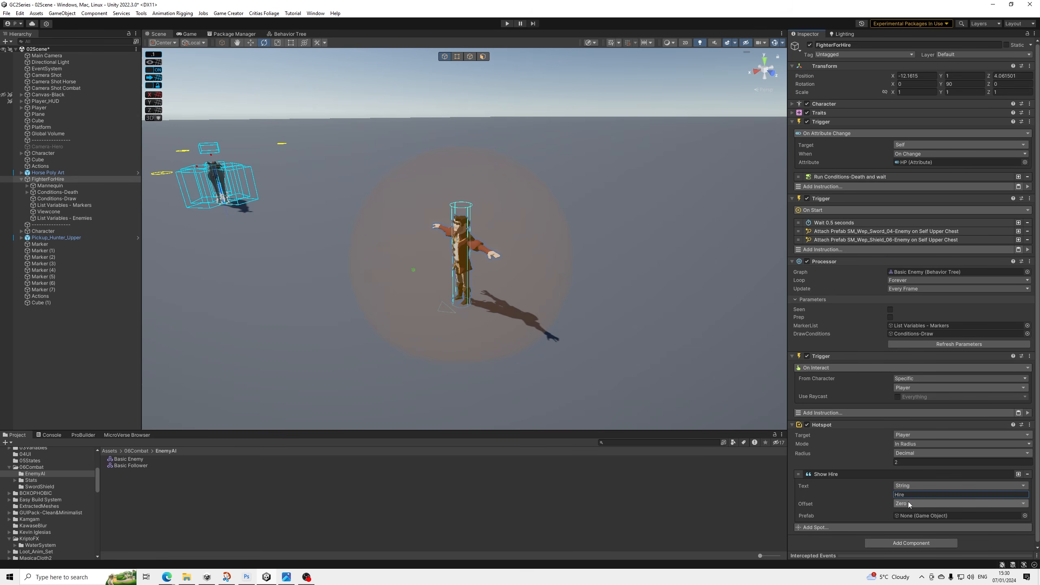
Set the Hire spot's offset to Local to World Direction with Self as transform and a vector Y of 1.5.
{"action": "left_click", "coordinate": [908, 502]}
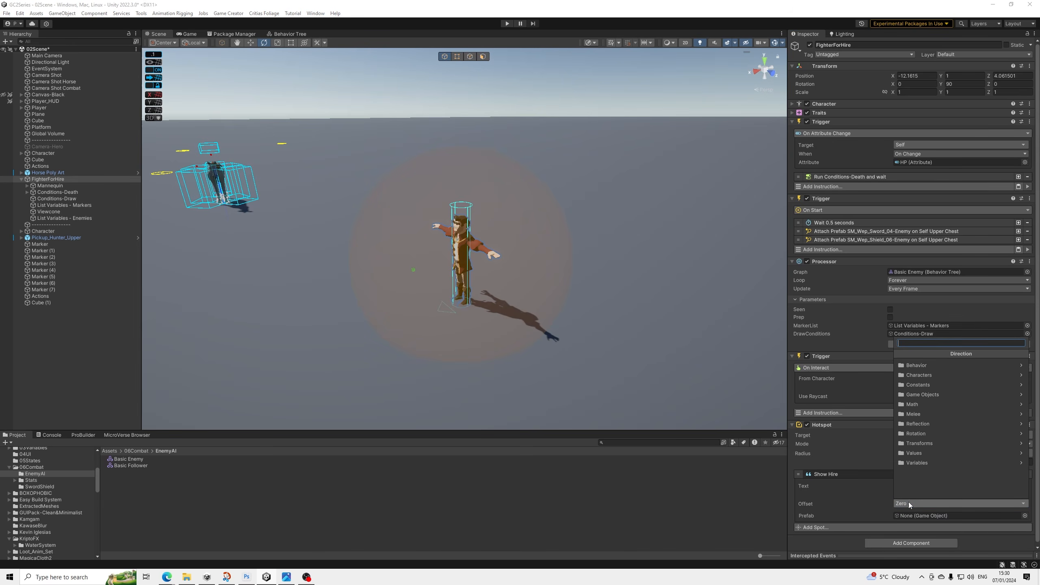
{"action": "type", "text": "local"}
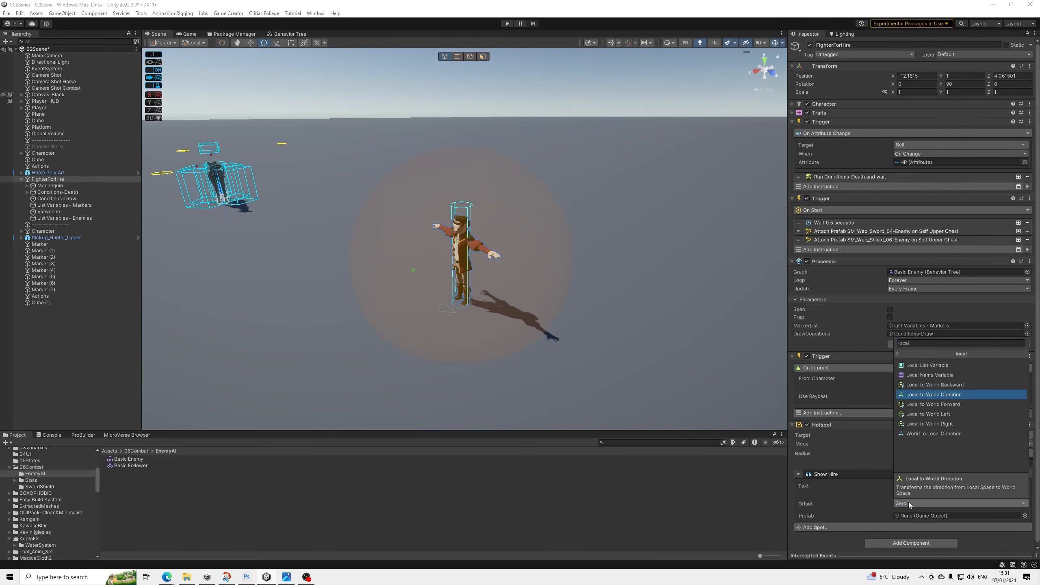
{"action": "key", "text": "Return"}
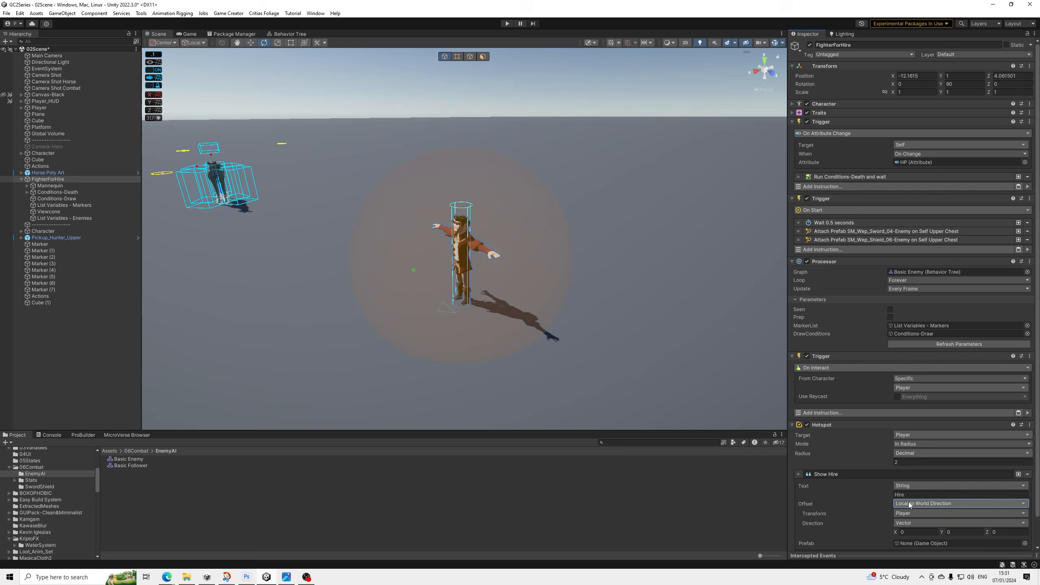
{"action": "scroll", "coordinate": [915, 507], "scroll_direction": "down", "scroll_amount": 1}
{"action": "left_click", "coordinate": [906, 494]}
{"action": "type", "text": "self"}
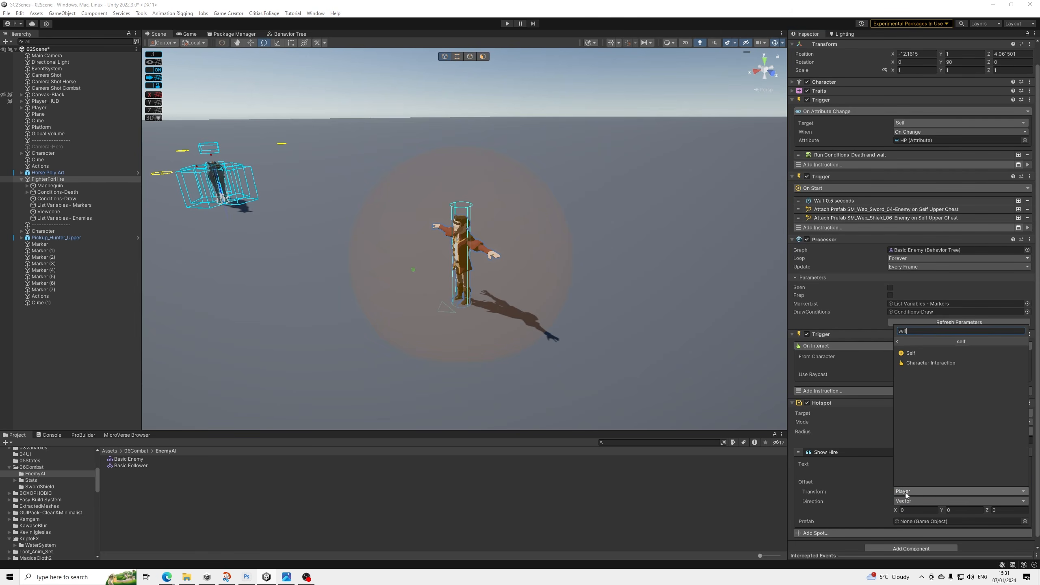
{"action": "key", "text": "Down"}
{"action": "key", "text": "Return"}
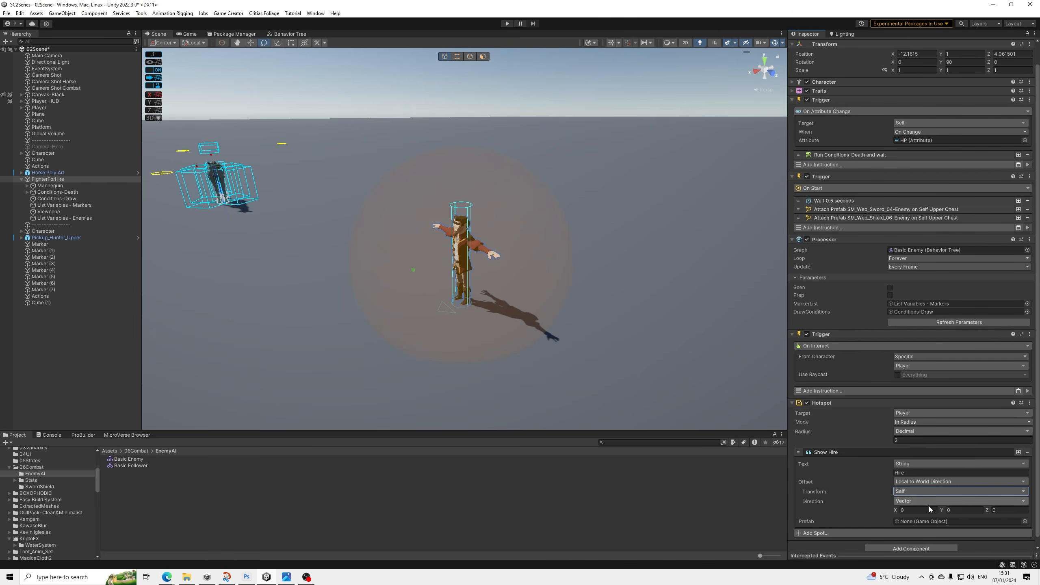
{"action": "left_click", "coordinate": [958, 510]}
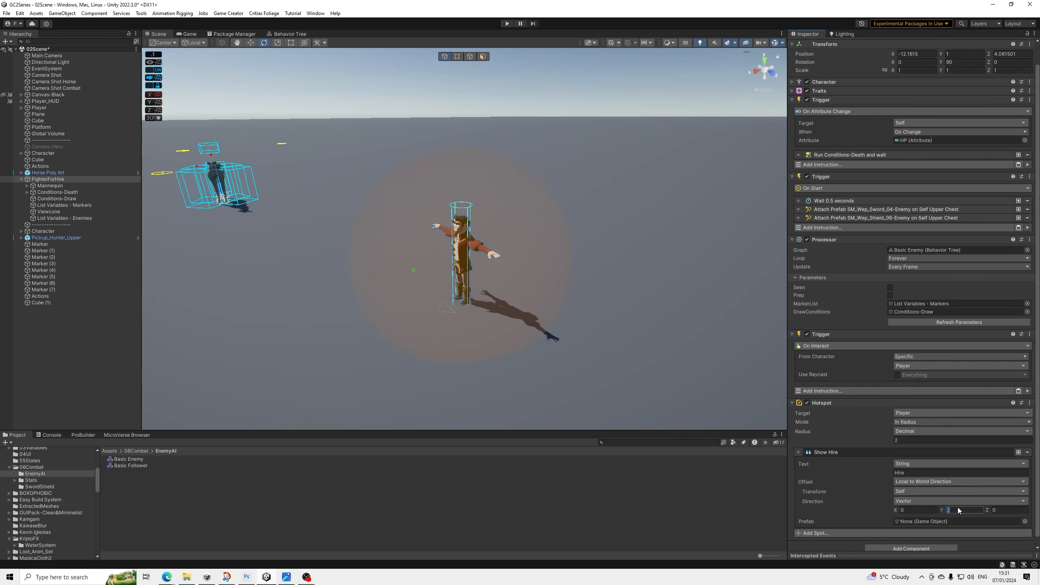
Assign the InteractionTooltipFocus asset as the Hire spot's prefab.
{"action": "left_click", "coordinate": [1024, 521]}
{"action": "type", "text": "interac"}
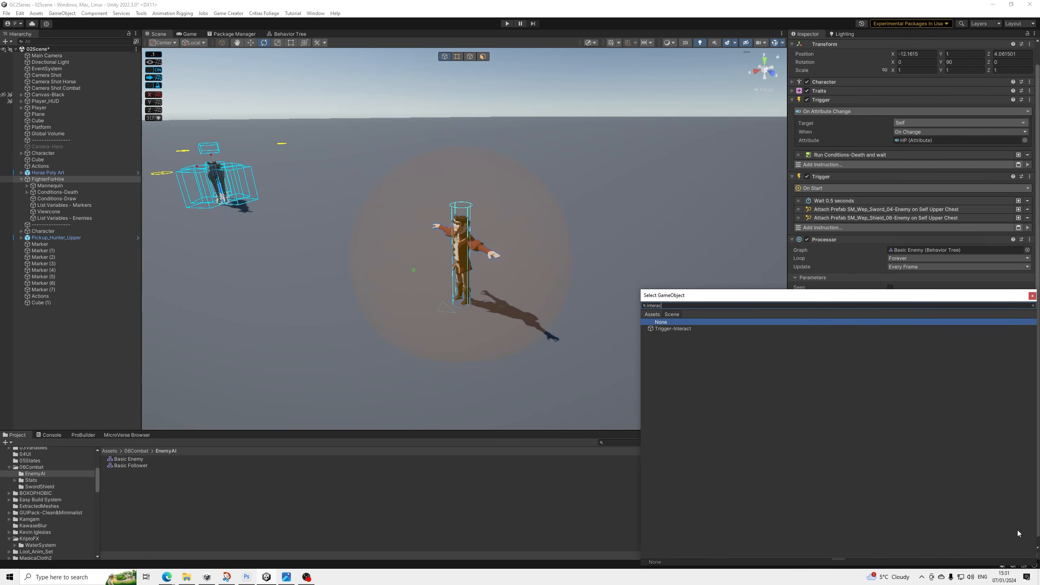
{"action": "left_click", "coordinate": [652, 314]}
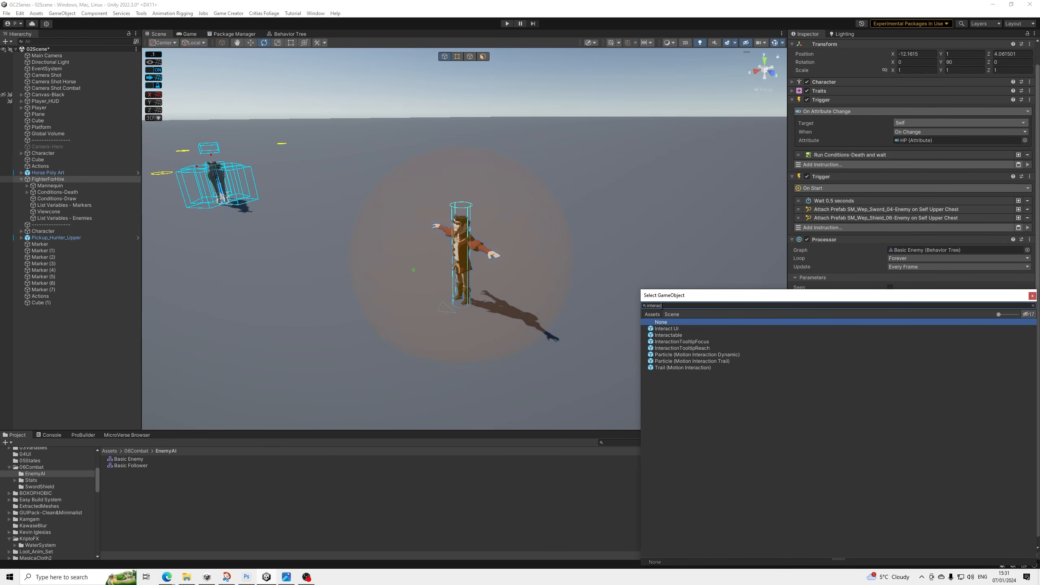
{"action": "double_click", "coordinate": [702, 343]}
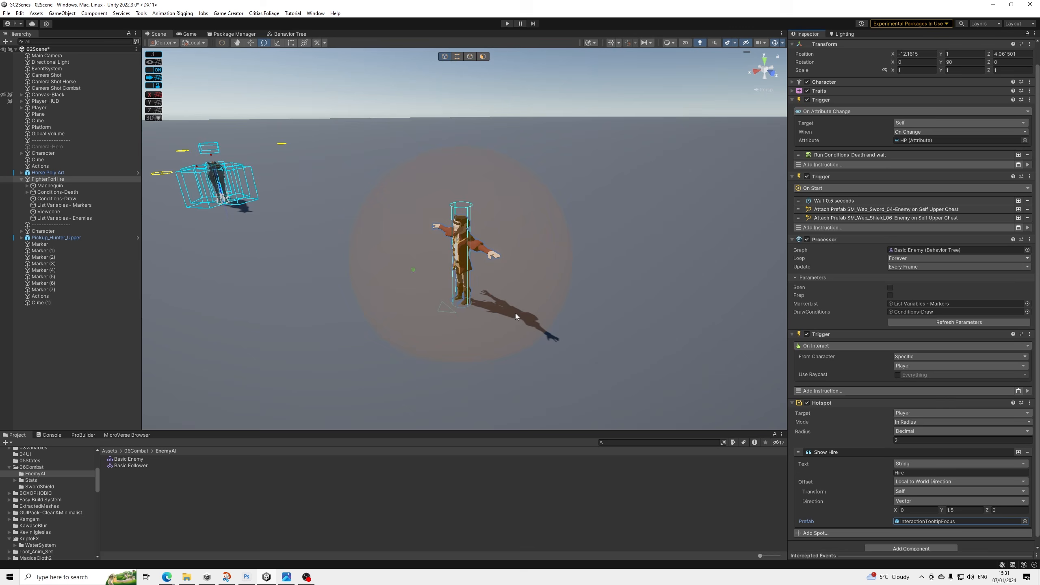
{"action": "scroll", "coordinate": [514, 312], "scroll_direction": "down", "scroll_amount": 3}
{"action": "middle_click_drag", "start_coordinate": [491, 272], "coordinate": [469, 289]}
{"action": "left_click_drag", "start_coordinate": [469, 289], "coordinate": [484, 302], "text": "alt"}
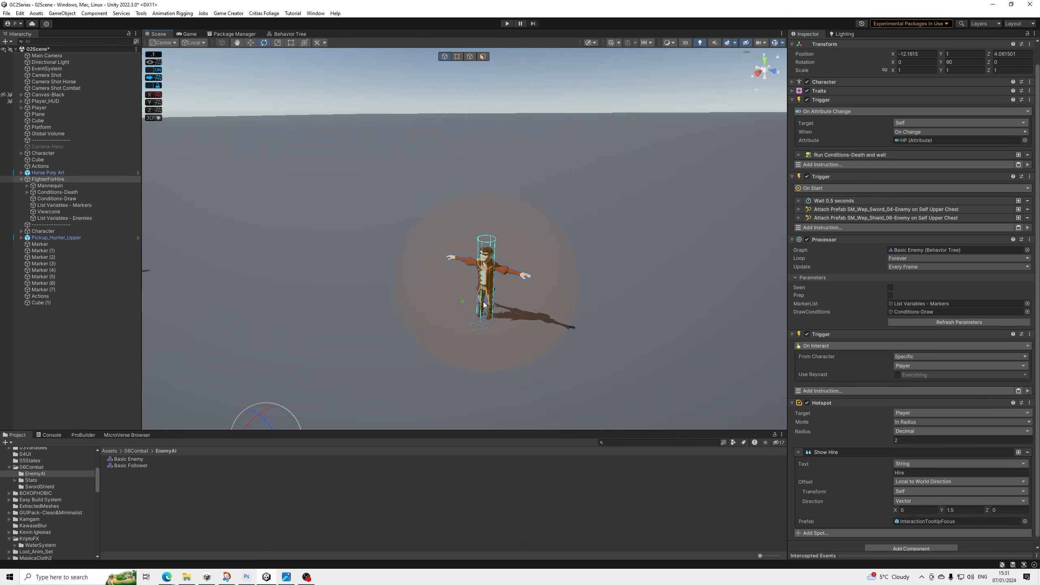
{"action": "middle_click_drag", "start_coordinate": [483, 305], "coordinate": [468, 282]}
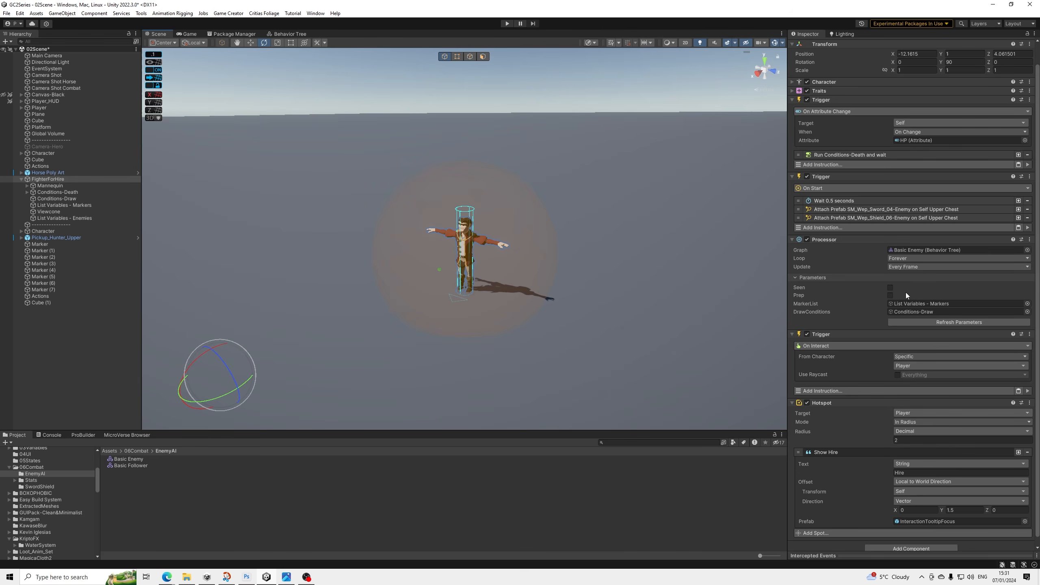
{"action": "left_click", "coordinate": [897, 375]}
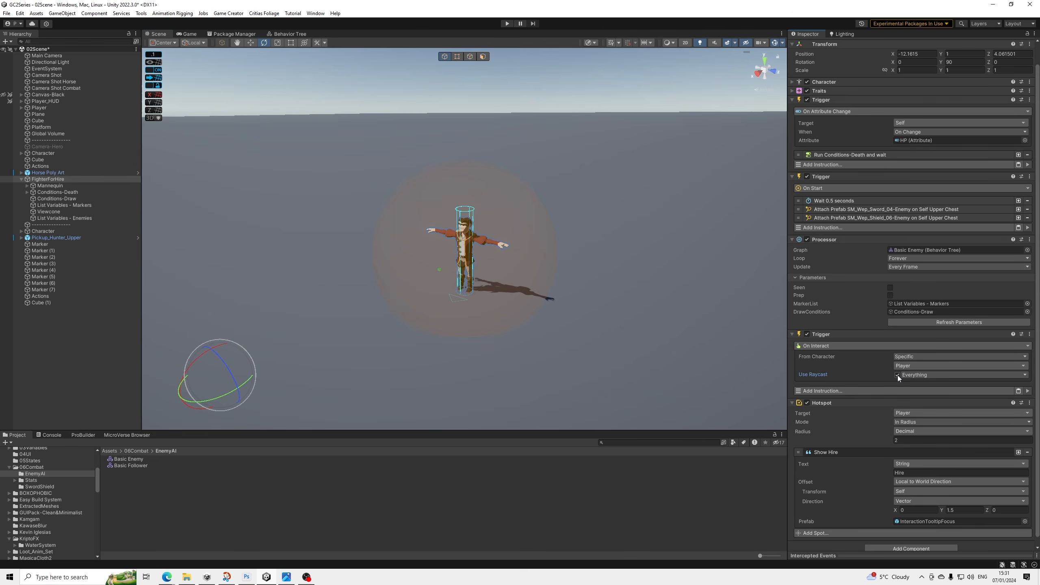
{"action": "left_click", "coordinate": [896, 376]}
{"action": "left_click_drag", "start_coordinate": [483, 263], "coordinate": [509, 260], "text": "alt"}
{"action": "scroll", "coordinate": [480, 278], "scroll_direction": "up", "scroll_amount": 5}
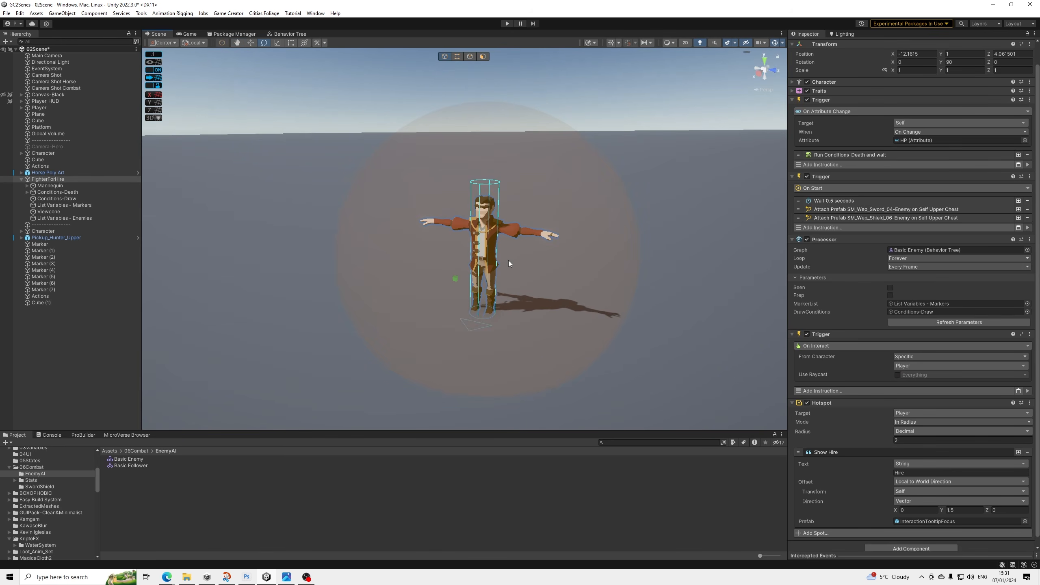
Save the scene with the Hotspot setup.
{"action": "left_click", "coordinate": [7, 13]}
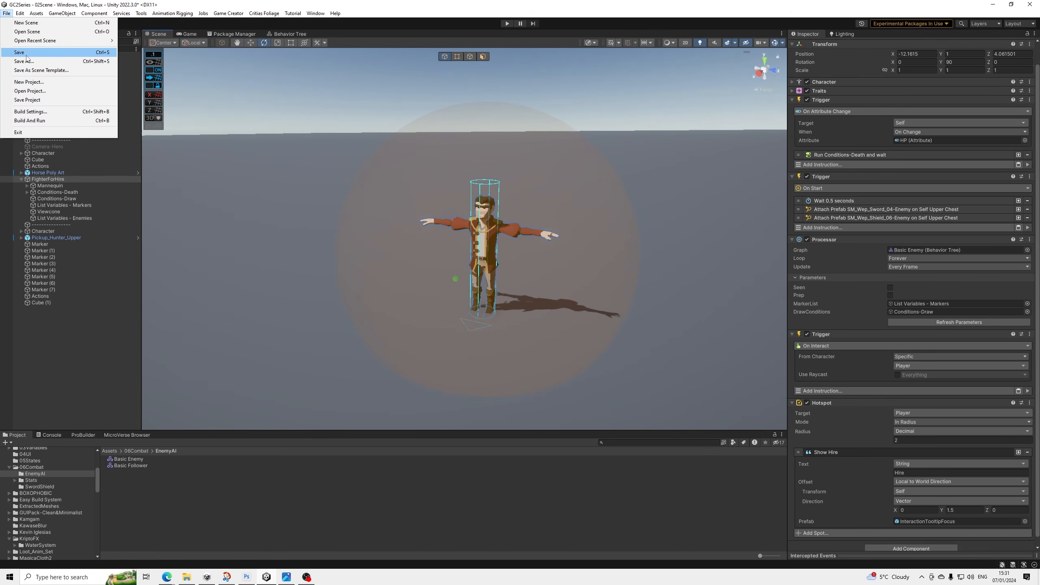
{"action": "left_click", "coordinate": [25, 55]}
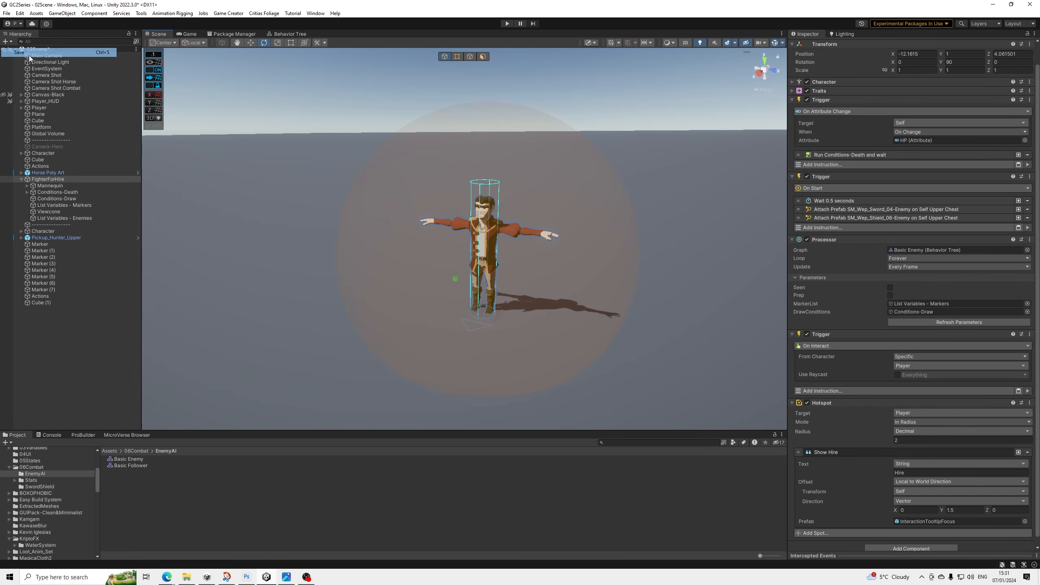
Add a Run Conditions instruction to FighterForHire's On Interact Trigger.
{"action": "left_click", "coordinate": [829, 391]}
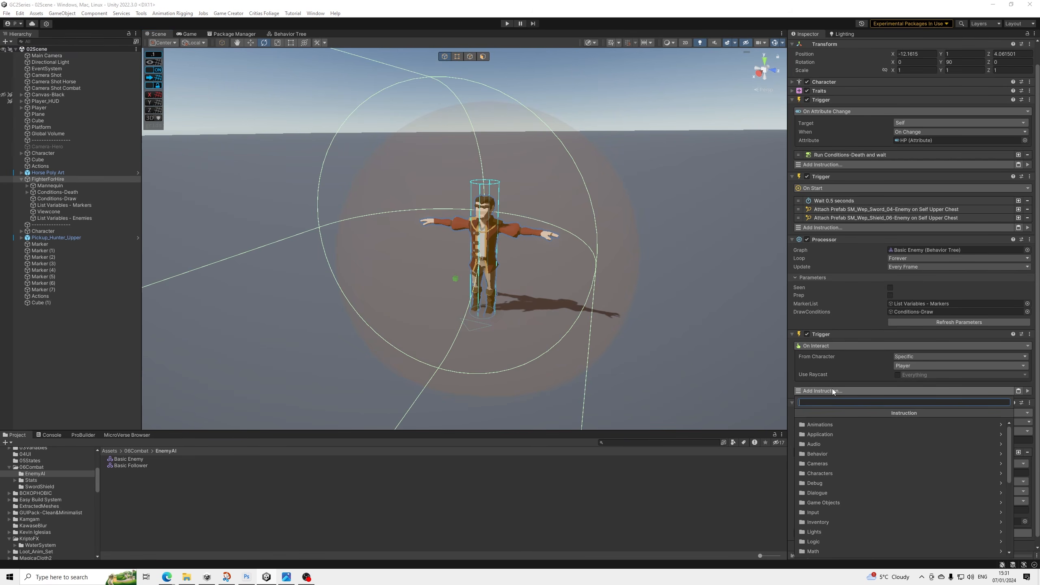
{"action": "type", "text": "check"}
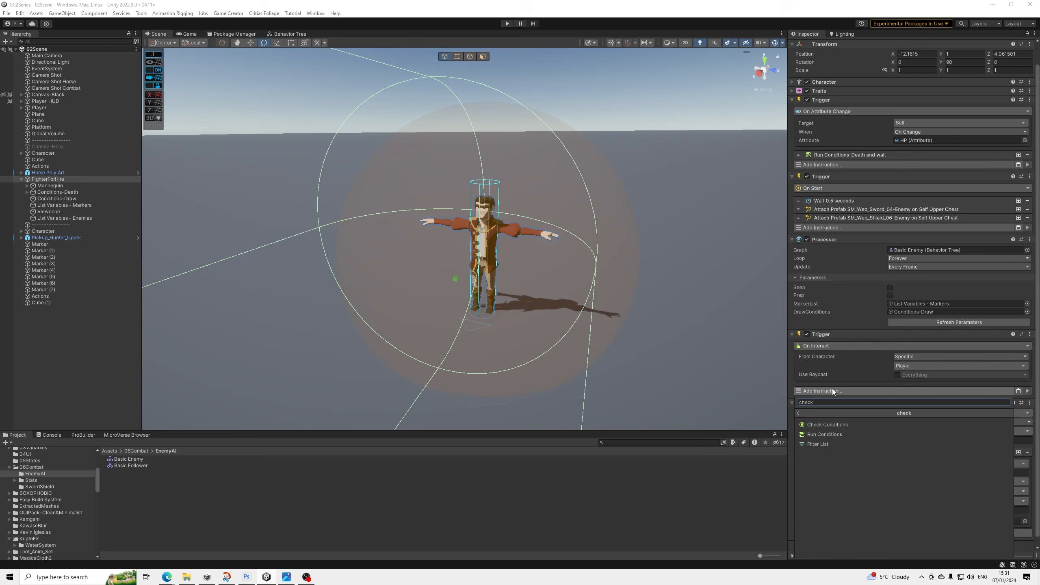
{"action": "key", "text": "Down"}
{"action": "key", "text": "Down"}
{"action": "key", "text": "Return"}
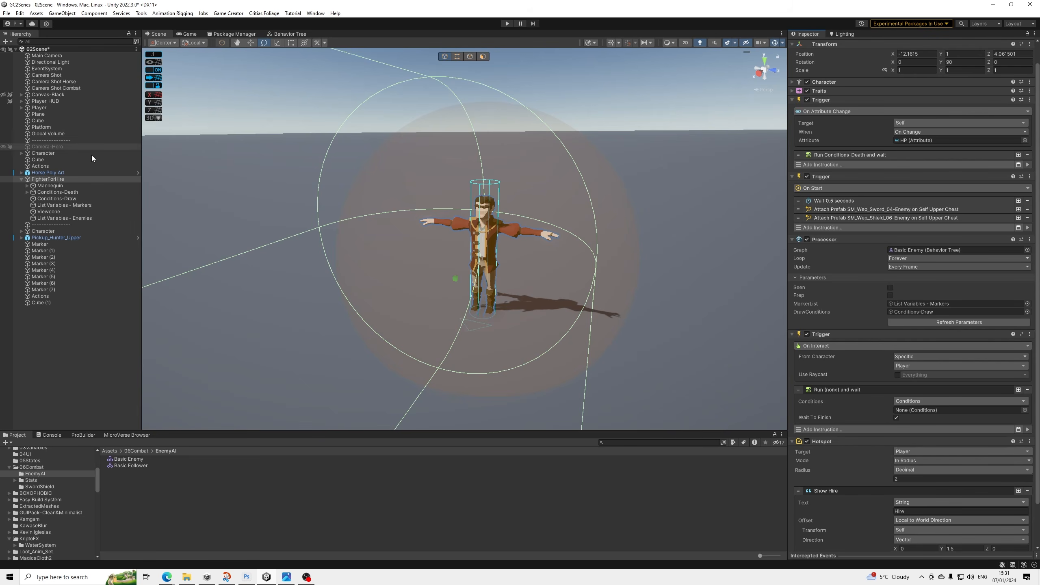
Create a Game Creator Conditions object as a child of FighterForHire.
{"action": "right_click", "coordinate": [45, 180]}
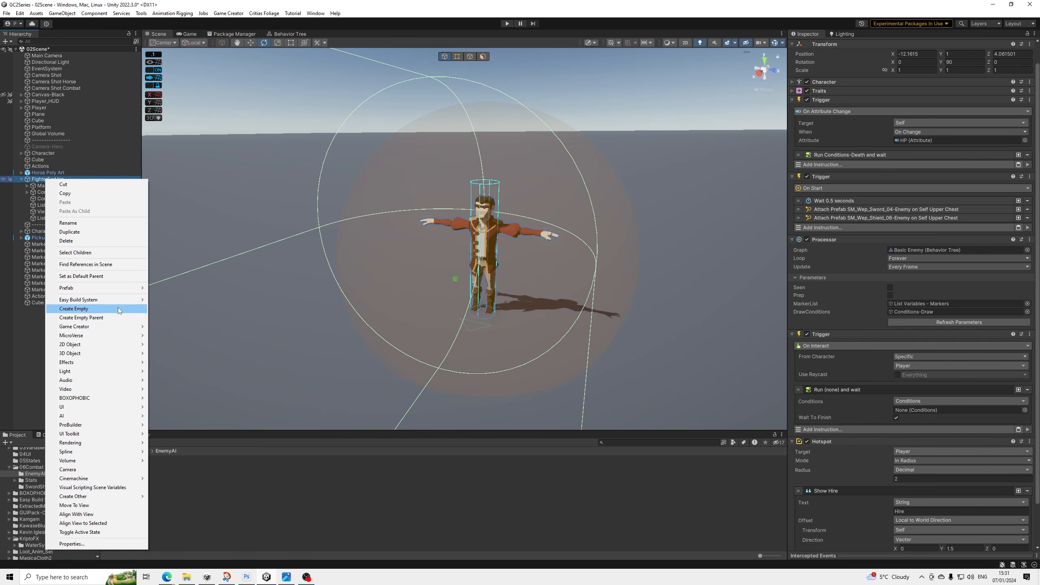
{"action": "mouse_move", "coordinate": [122, 326]}
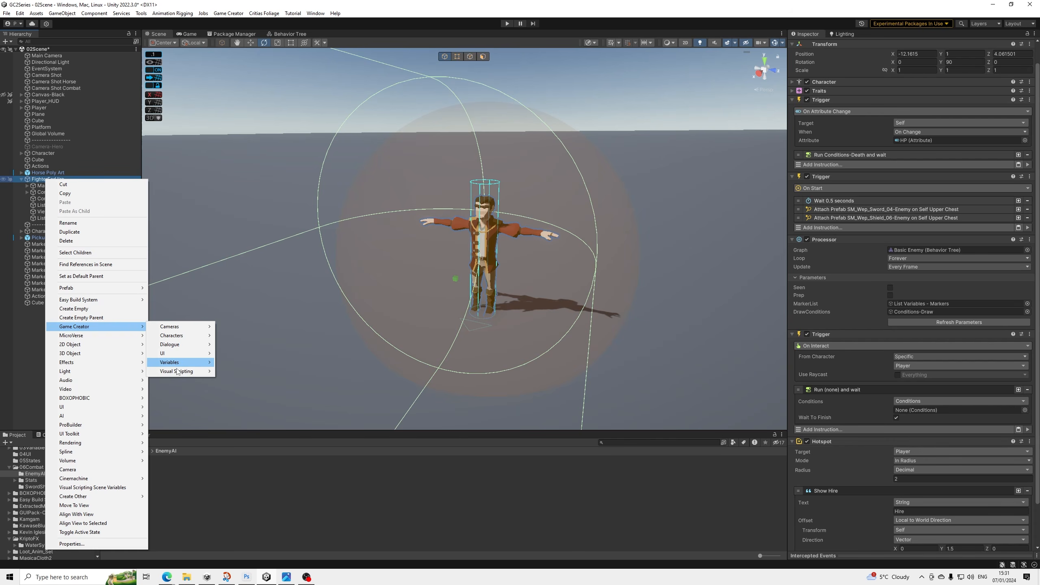
{"action": "mouse_move", "coordinate": [177, 370]}
{"action": "left_click", "coordinate": [229, 381]}
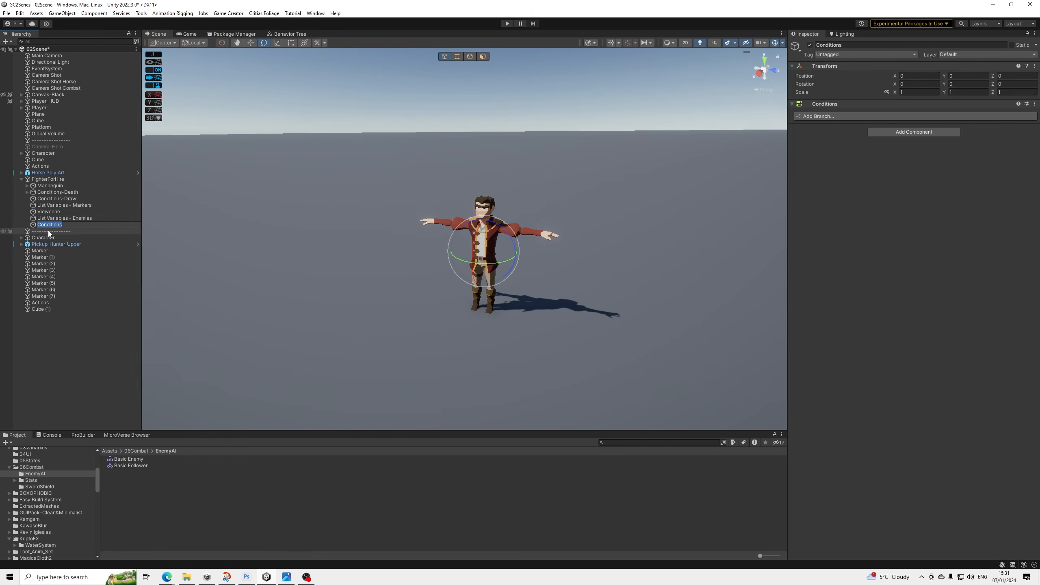
Rename the new Conditions object to Conditions-Hire and place it directly below Conditions-Draw under FighterForHire.
{"action": "left_click", "coordinate": [86, 227]}
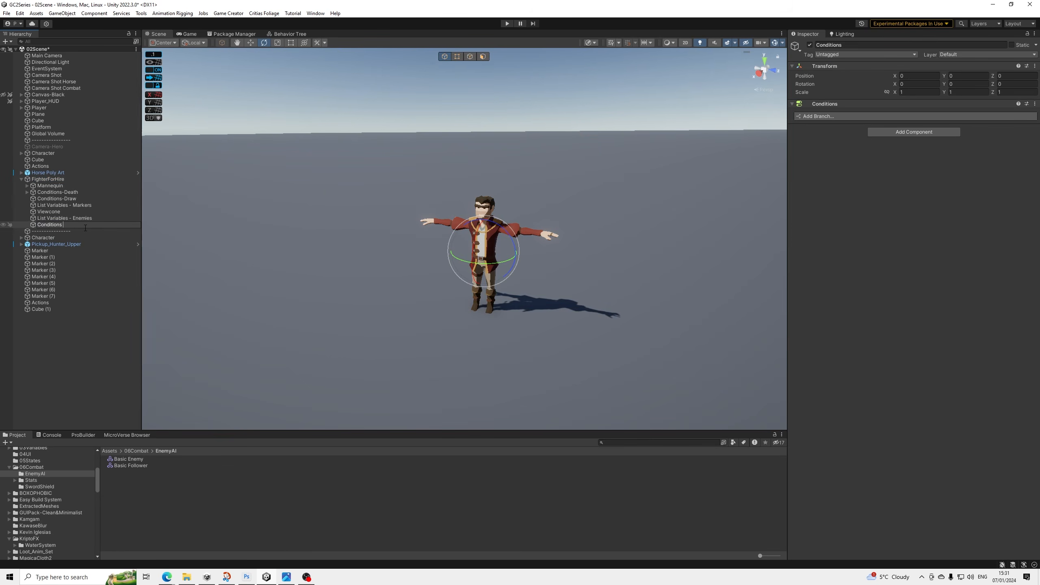
{"action": "type", "text": "- Hire"}
{"action": "key", "text": "Return"}
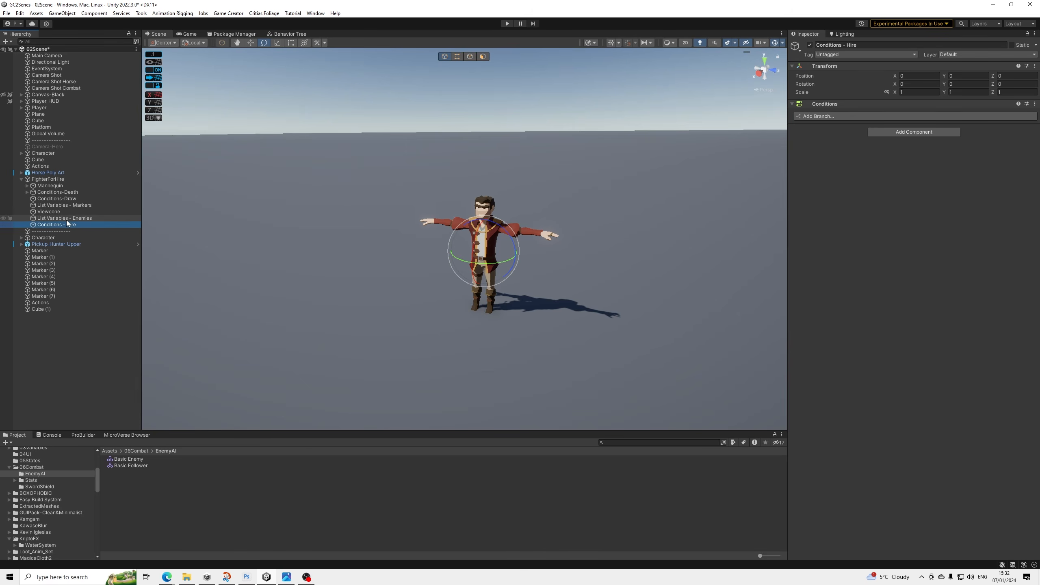
{"action": "left_click", "coordinate": [846, 45]}
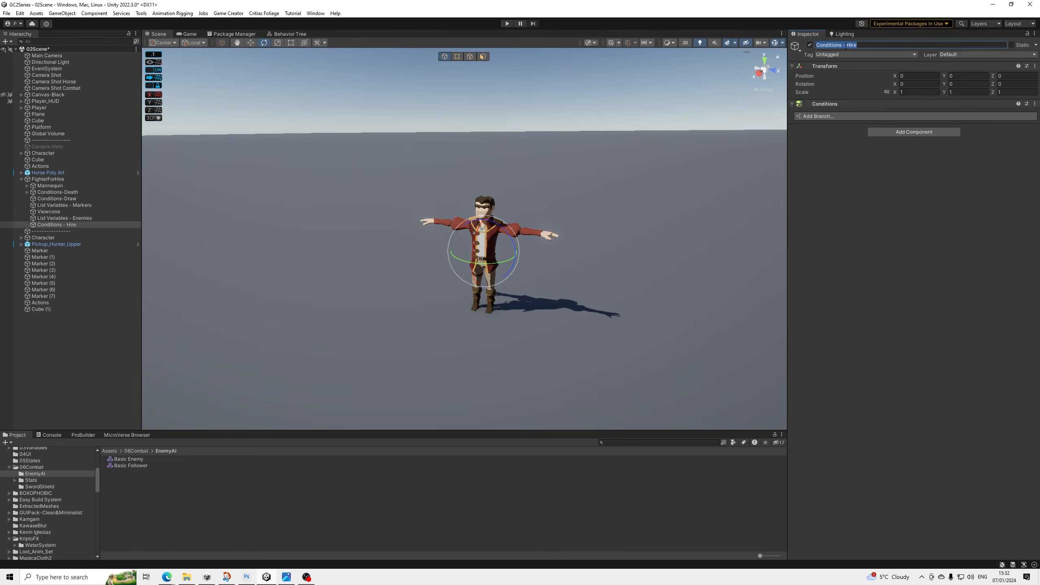
{"action": "left_click", "coordinate": [844, 46]}
{"action": "key", "text": "ctrl+a"}
{"action": "left_click", "coordinate": [845, 46]}
{"action": "key", "text": "BackSpace"}
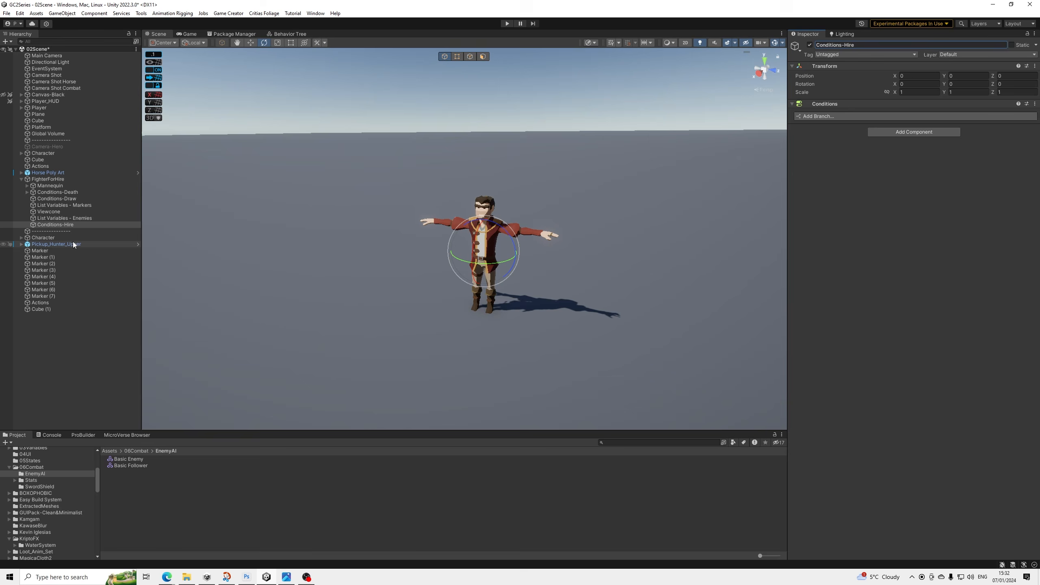
{"action": "left_click_drag", "start_coordinate": [70, 225], "coordinate": [70, 203]}
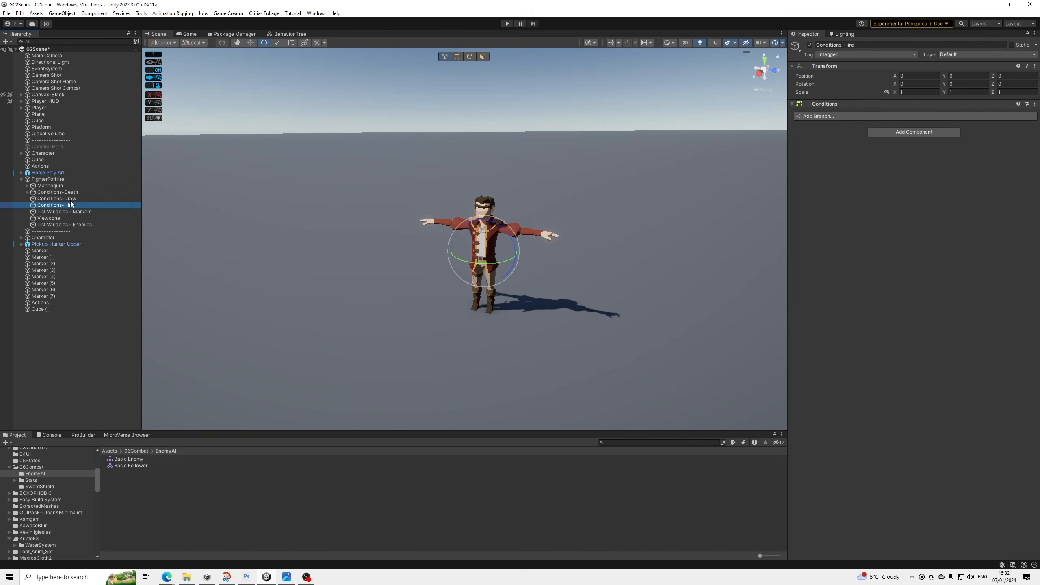
Assign Conditions-Hire to the Run Conditions instruction of FighterForHire's On Interact Trigger, and add a branch to Conditions-Hire.
{"action": "left_click", "coordinate": [47, 181]}
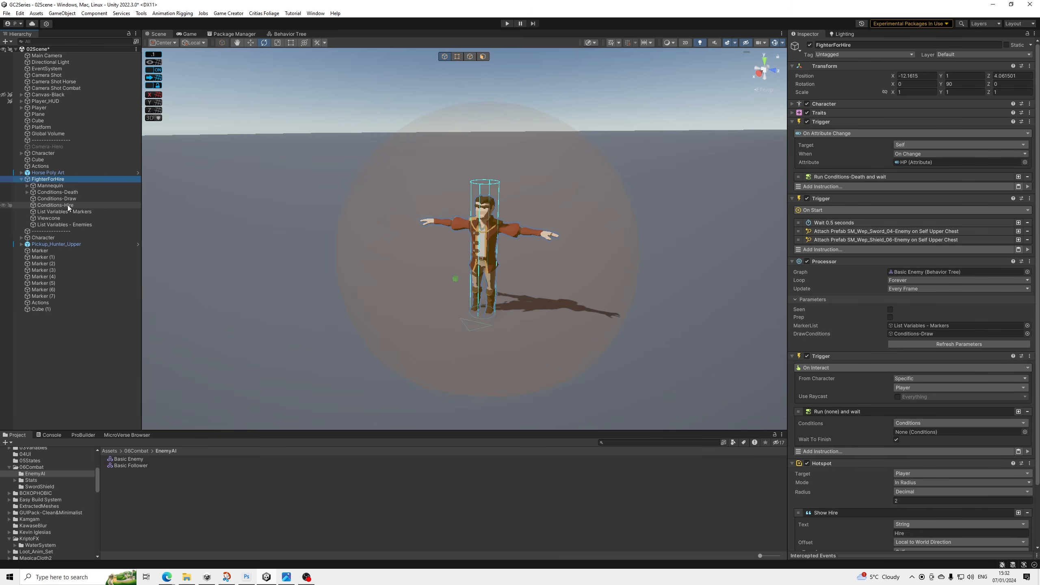
{"action": "left_click_drag", "start_coordinate": [68, 205], "coordinate": [914, 433]}
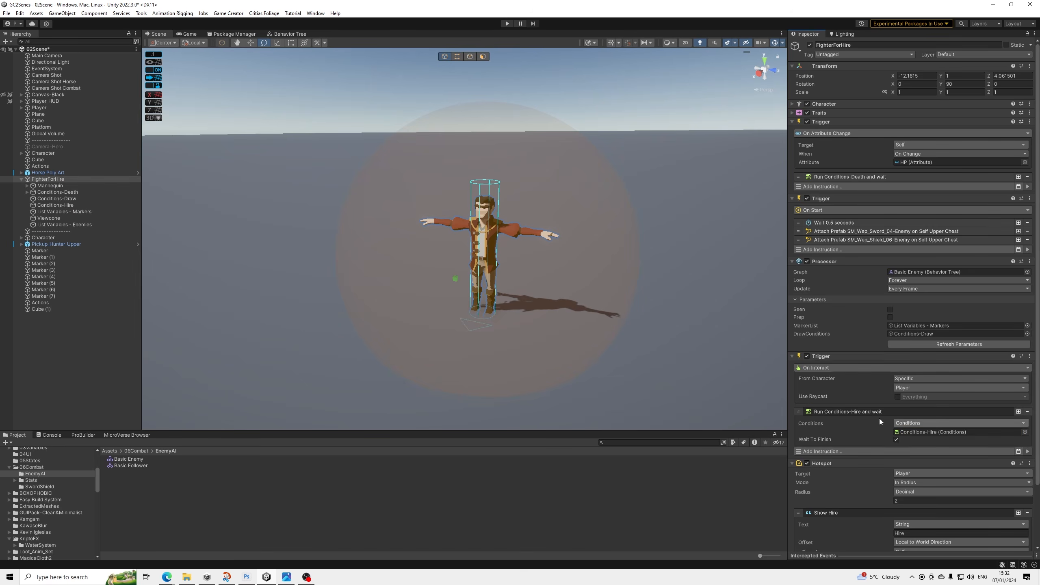
{"action": "left_click", "coordinate": [62, 205]}
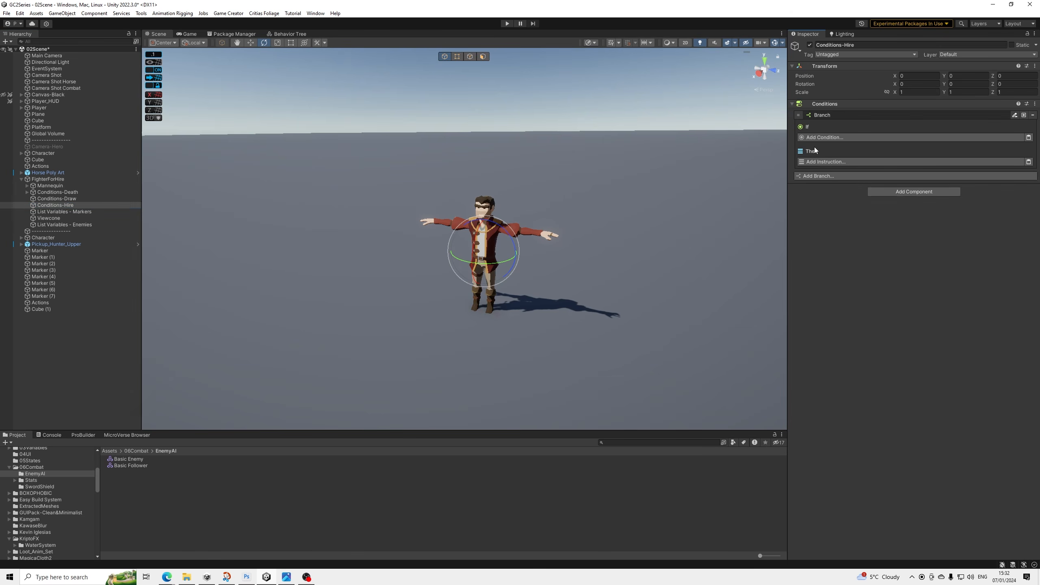
{"action": "left_click", "coordinate": [833, 138]}
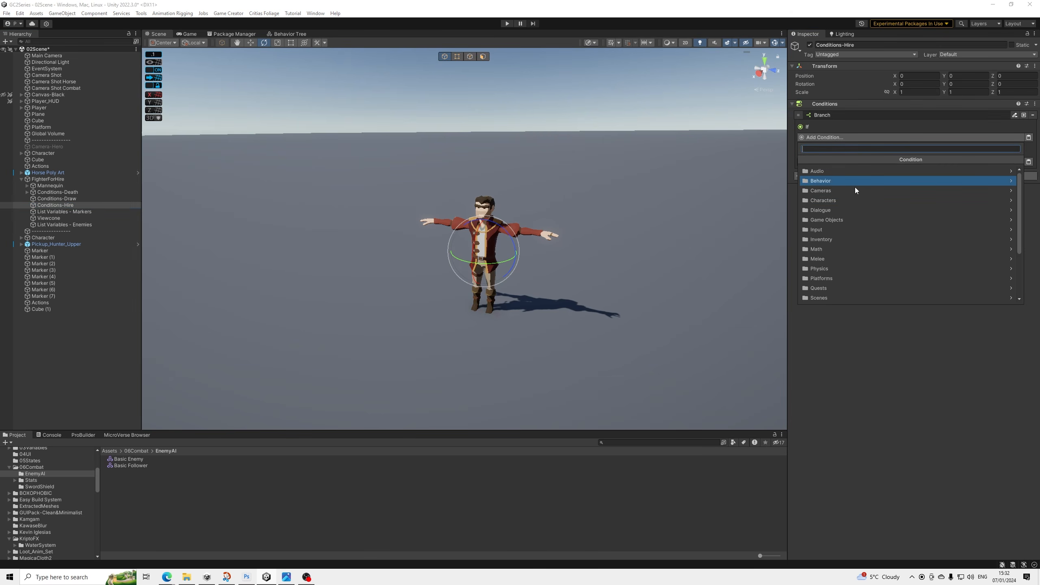
{"action": "left_click", "coordinate": [847, 338]}
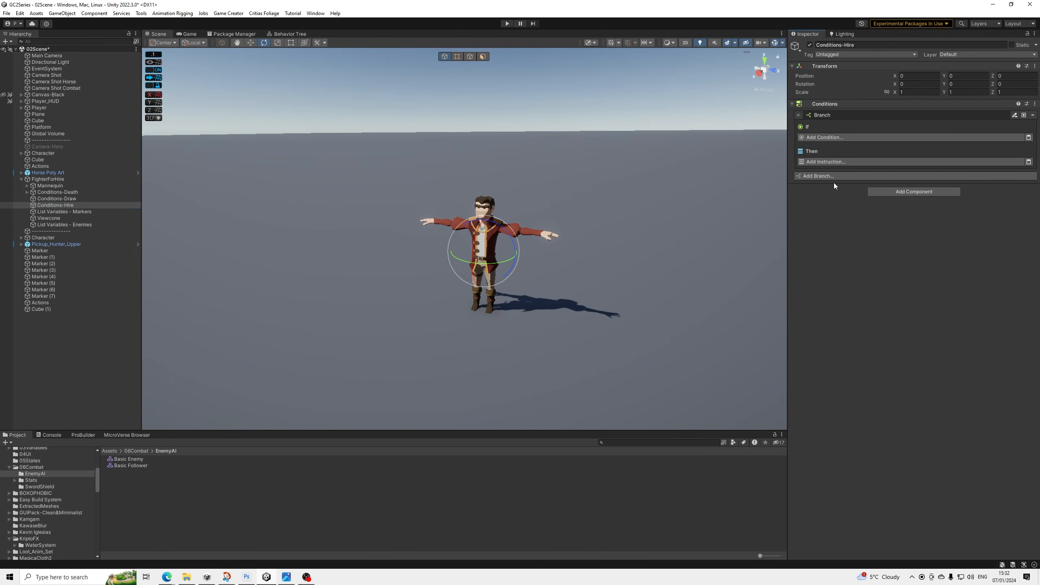
{"action": "left_click", "coordinate": [825, 137]}
{"action": "type", "text": "curre"}
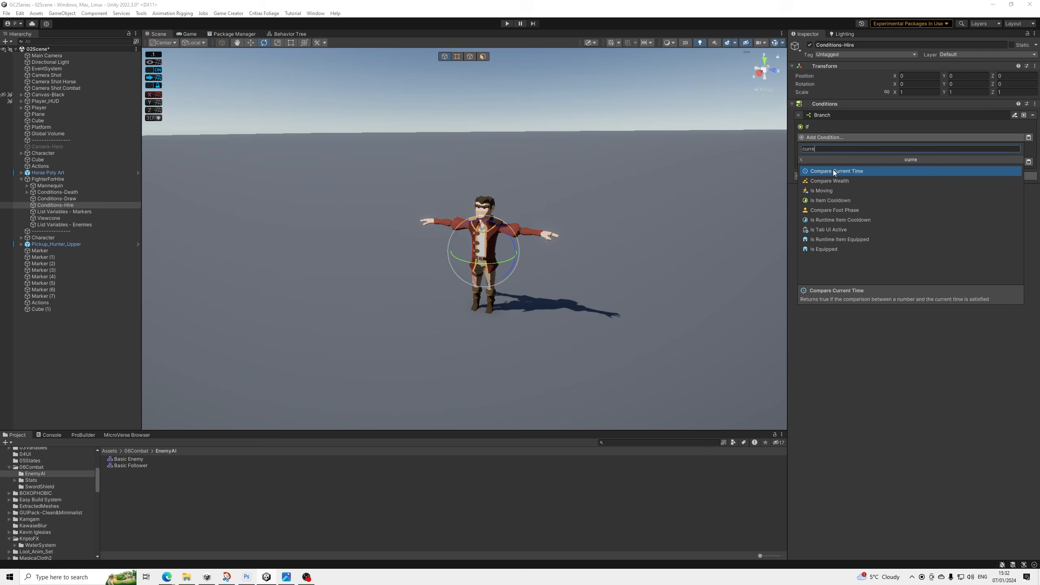
{"action": "left_click", "coordinate": [834, 171]}
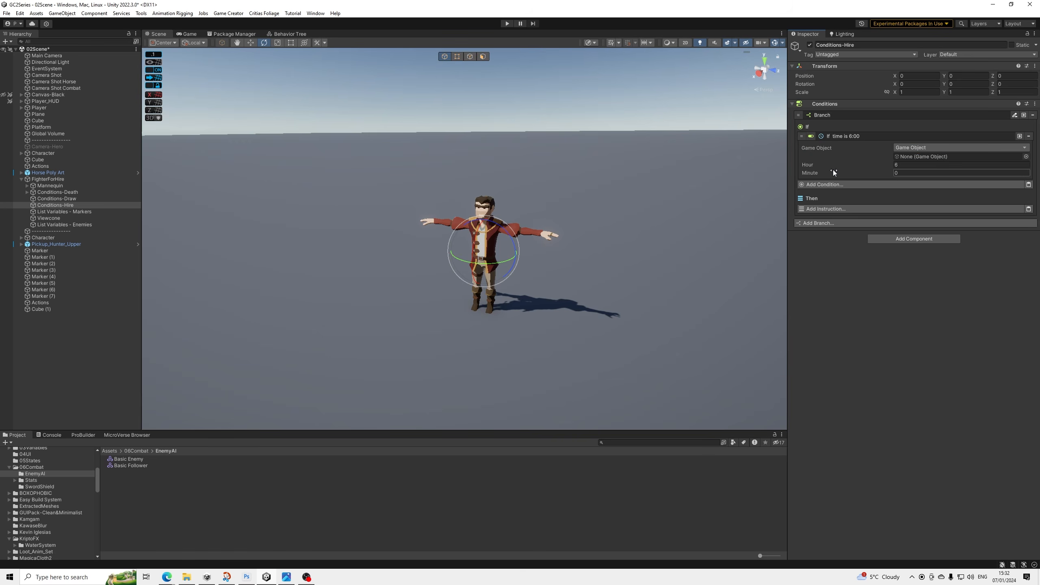
{"action": "left_click", "coordinate": [1028, 136]}
Add a Compare Wealth condition to the If section of the Conditions-Hire branch.
{"action": "left_click", "coordinate": [869, 137]}
{"action": "type", "text": "wealth"}
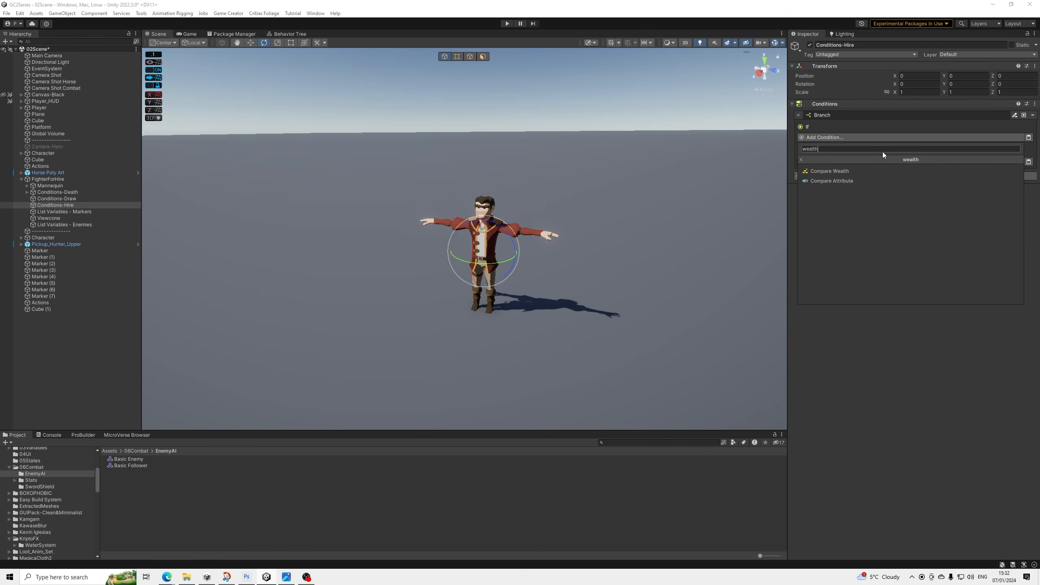
{"action": "key", "text": "Down"}
{"action": "key", "text": "Return"}
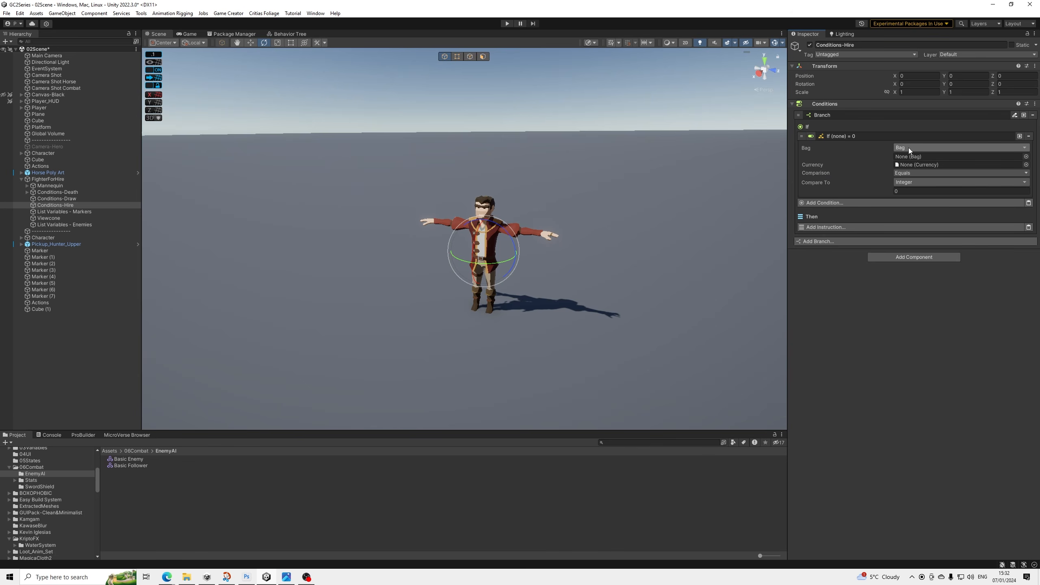
Set the Compare Wealth condition's bag to Player and its currency to the Currency asset.
{"action": "left_click", "coordinate": [1025, 157]}
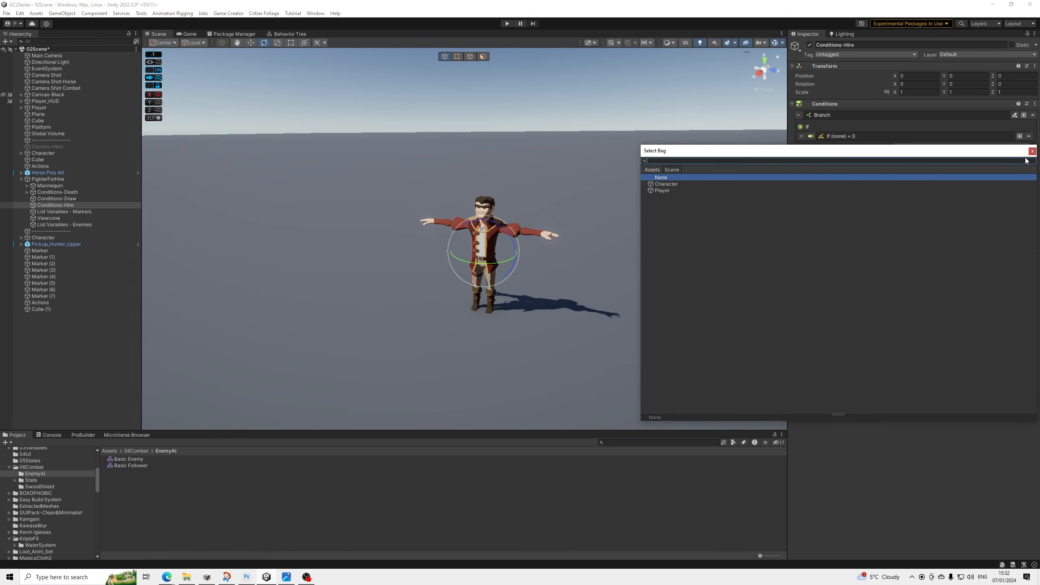
{"action": "left_click", "coordinate": [666, 191]}
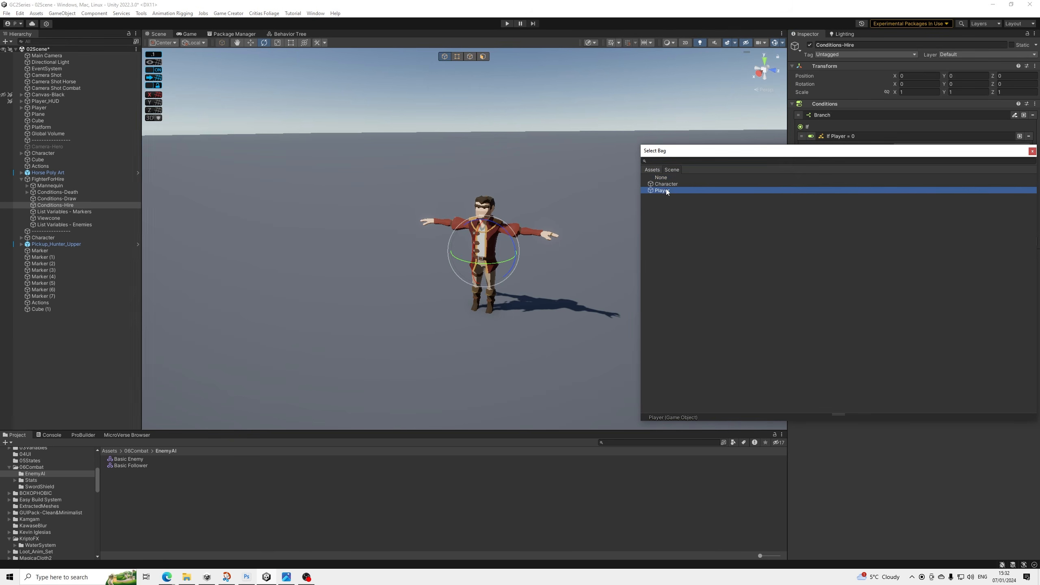
{"action": "key", "text": "Return"}
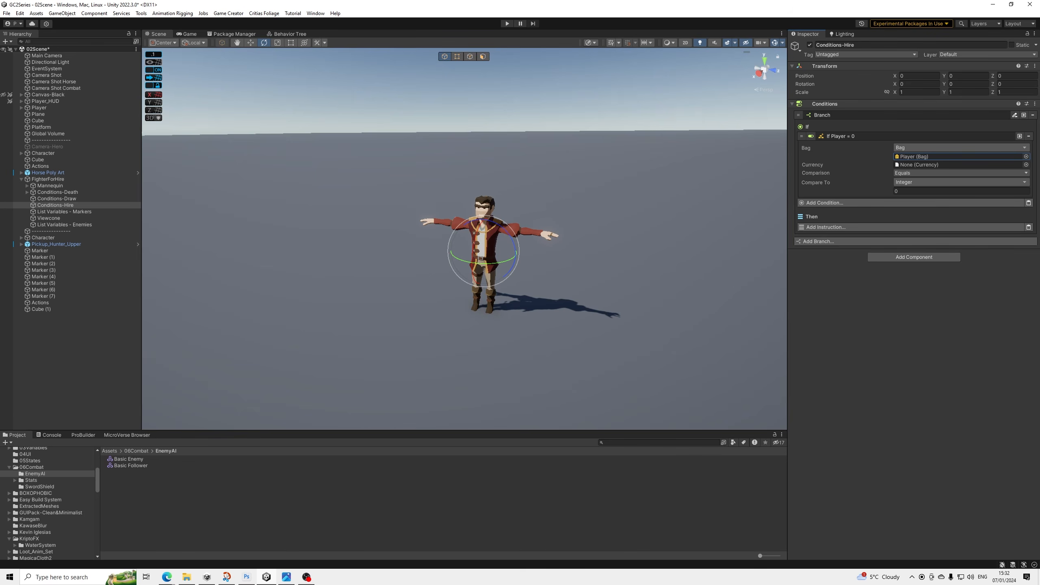
{"action": "left_click", "coordinate": [1026, 165]}
{"action": "left_click", "coordinate": [664, 193]}
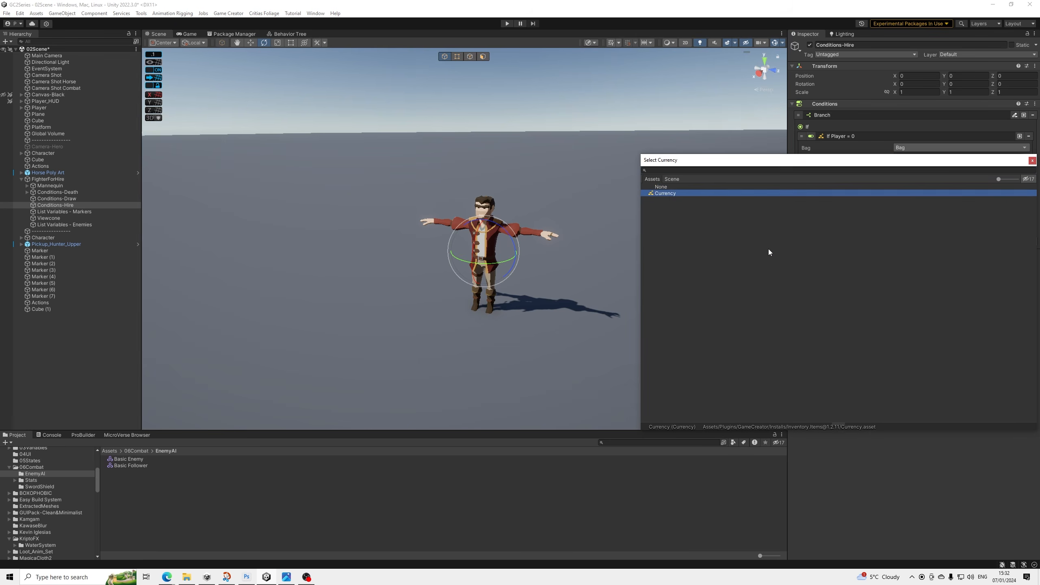
{"action": "key", "text": "Return"}
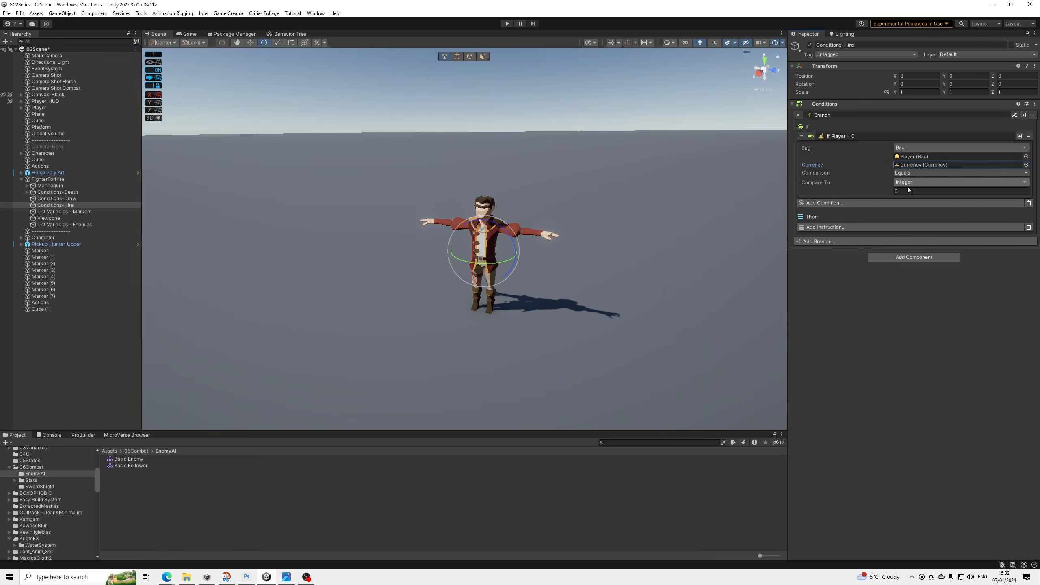
Set the Compare Wealth condition to Greater Or Equal with a compared value of 1.
{"action": "right_click", "coordinate": [865, 135]}
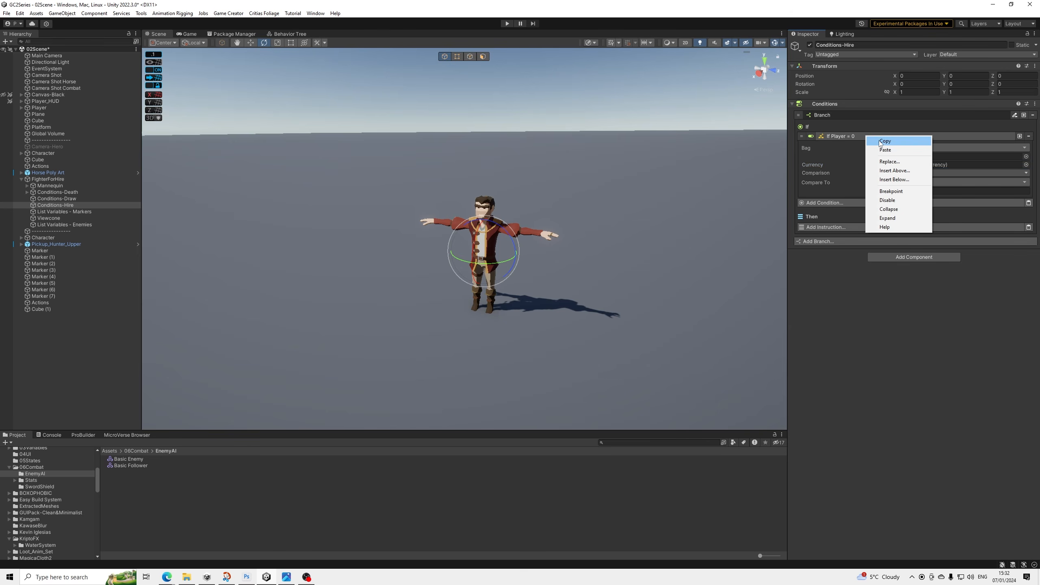
{"action": "left_click", "coordinate": [874, 140]}
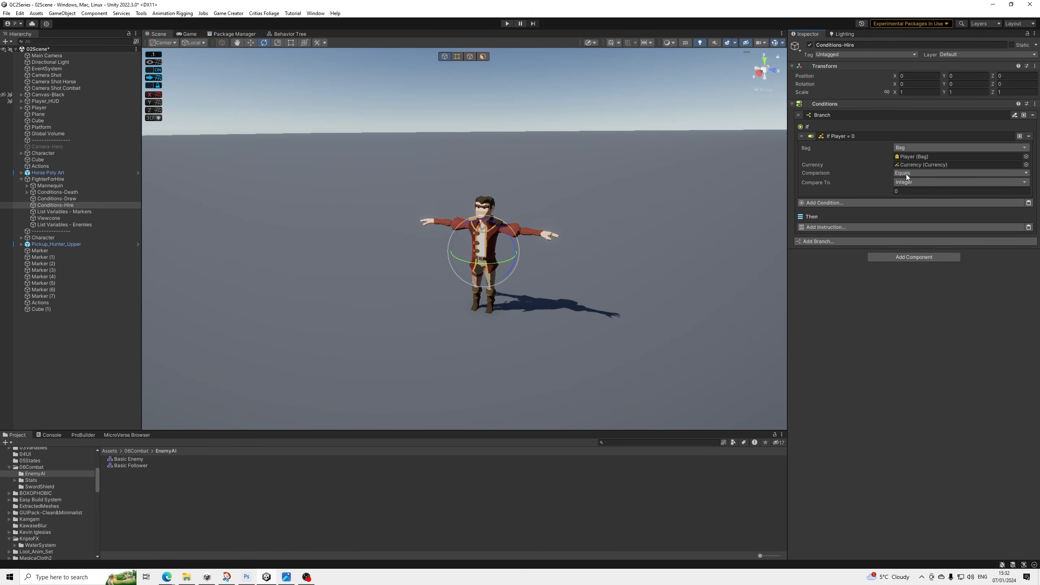
{"action": "left_click", "coordinate": [902, 191]}
{"action": "left_click", "coordinate": [931, 173]}
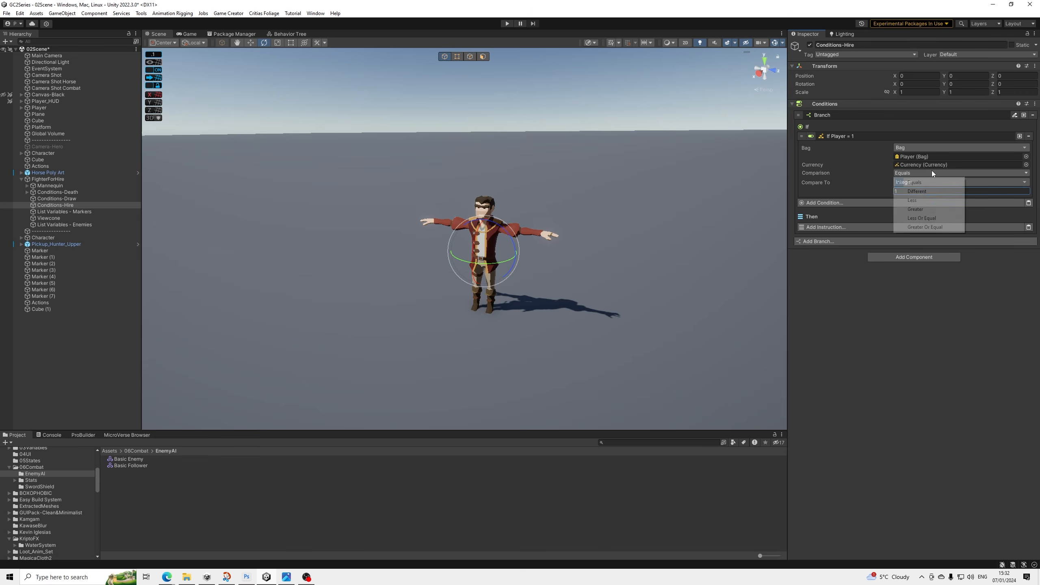
{"action": "left_click", "coordinate": [924, 227]}
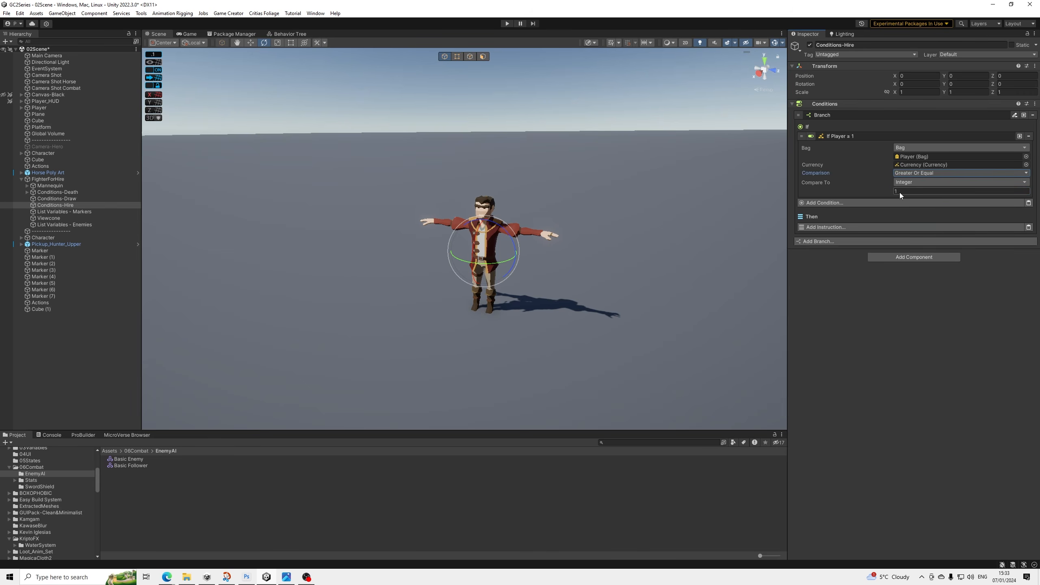
Add a second branch to Conditions-Hire and paste a copy of the Compare Wealth condition into it.
{"action": "left_click", "coordinate": [830, 240]}
{"action": "right_click", "coordinate": [888, 136]}
{"action": "left_click", "coordinate": [901, 141]}
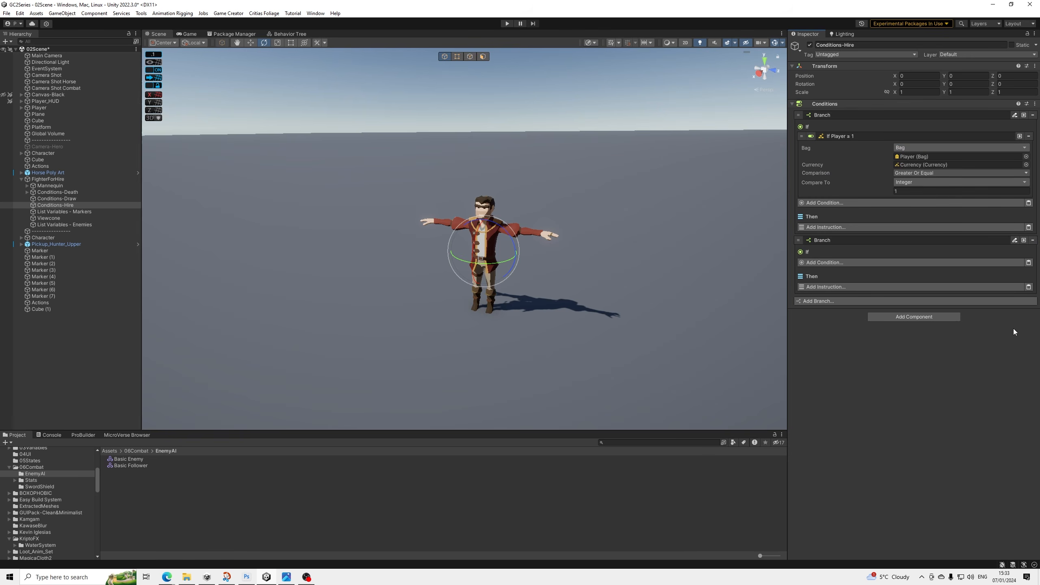
{"action": "left_click", "coordinate": [1029, 263]}
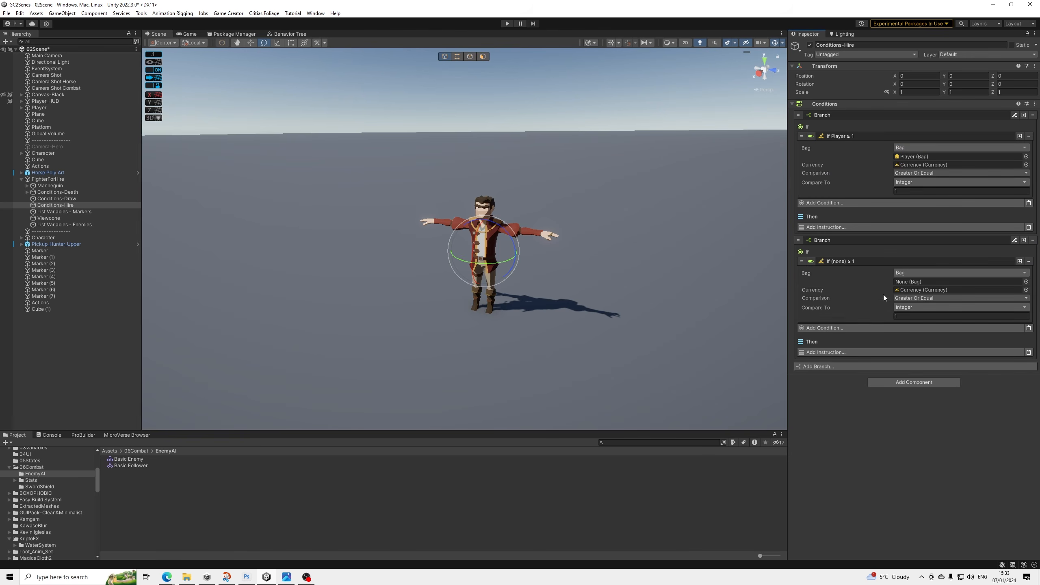
Set the second branch's wealth condition to Less Or Equal 0 with the Player bag.
{"action": "left_click", "coordinate": [913, 298]}
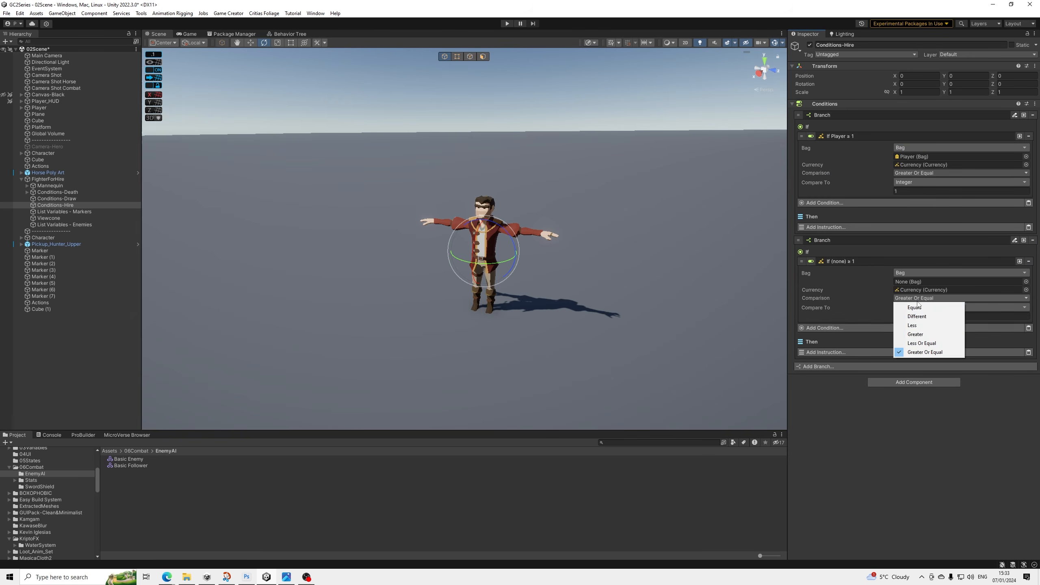
{"action": "left_click", "coordinate": [921, 344]}
{"action": "left_click", "coordinate": [905, 316]}
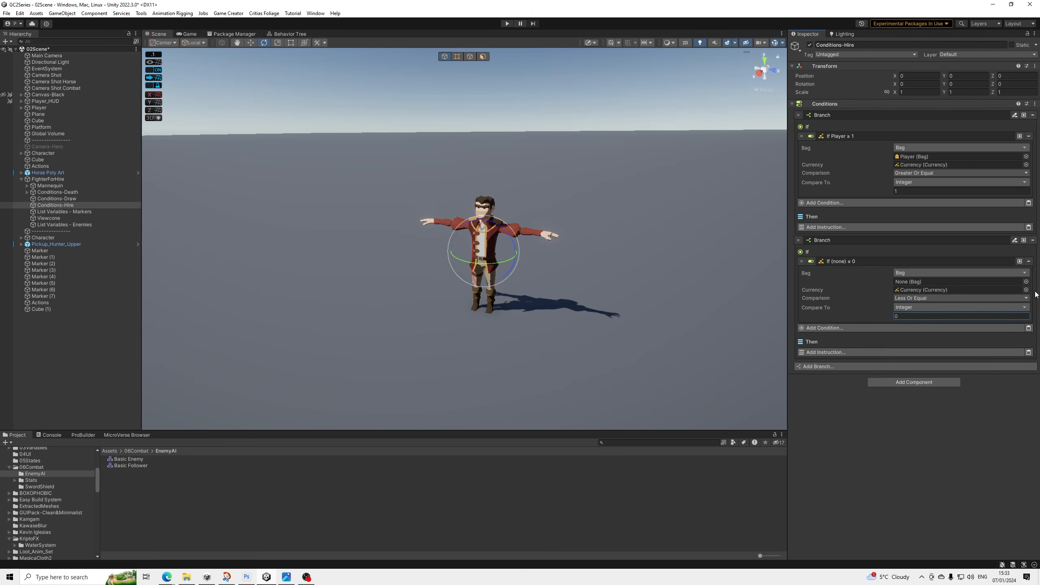
{"action": "left_click", "coordinate": [1025, 281]}
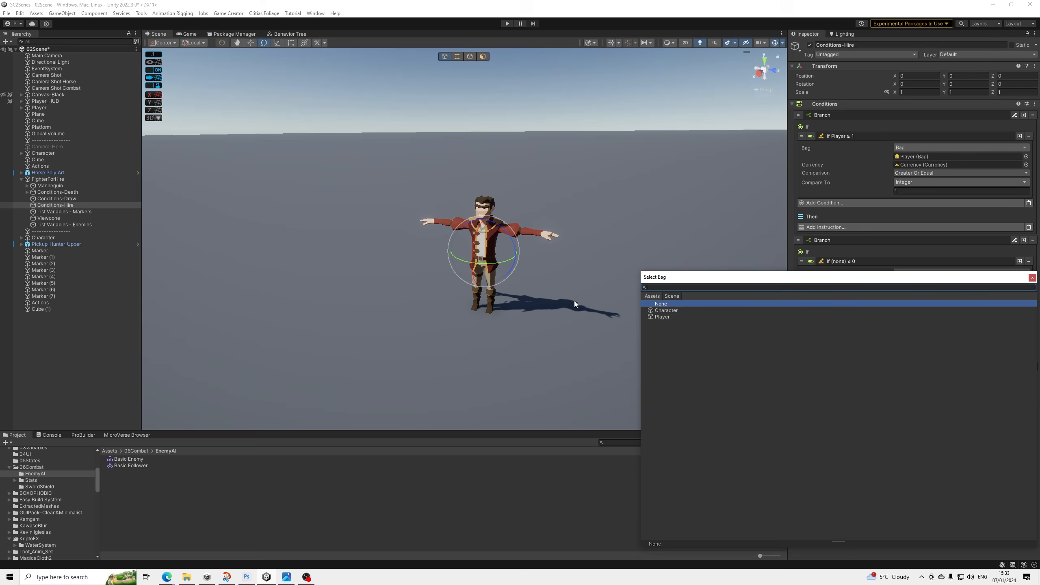
{"action": "double_click", "coordinate": [662, 318]}
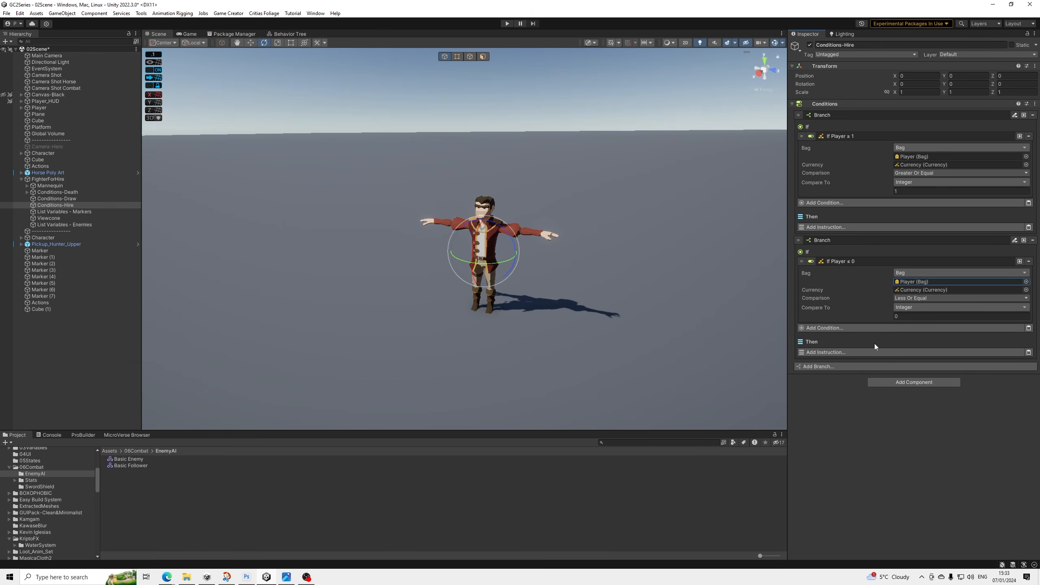
Change the compared wealth value to 0 in the first branch and -1 in the second branch.
{"action": "left_click", "coordinate": [855, 353]}
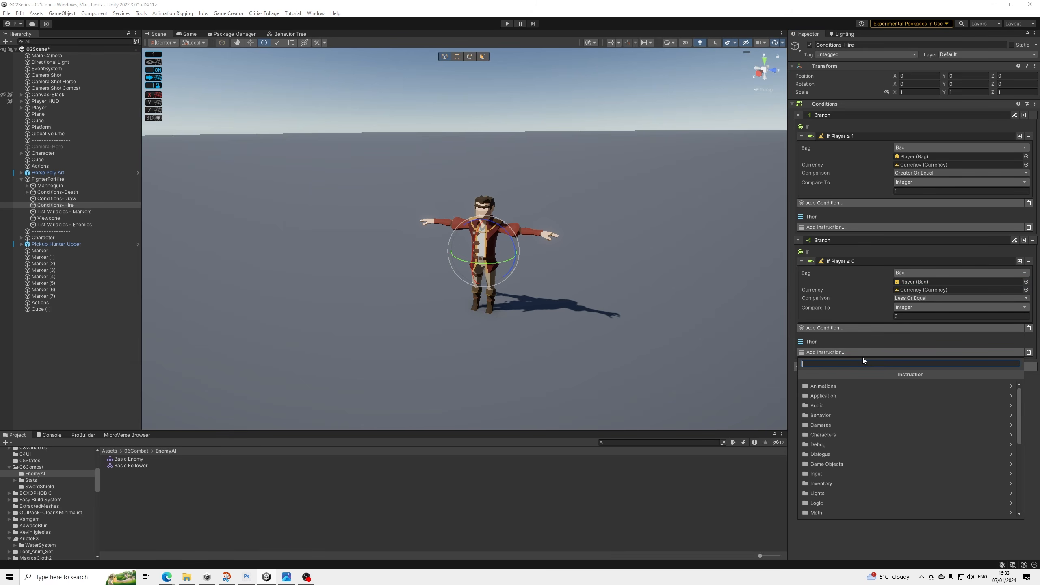
{"action": "left_click", "coordinate": [900, 220]}
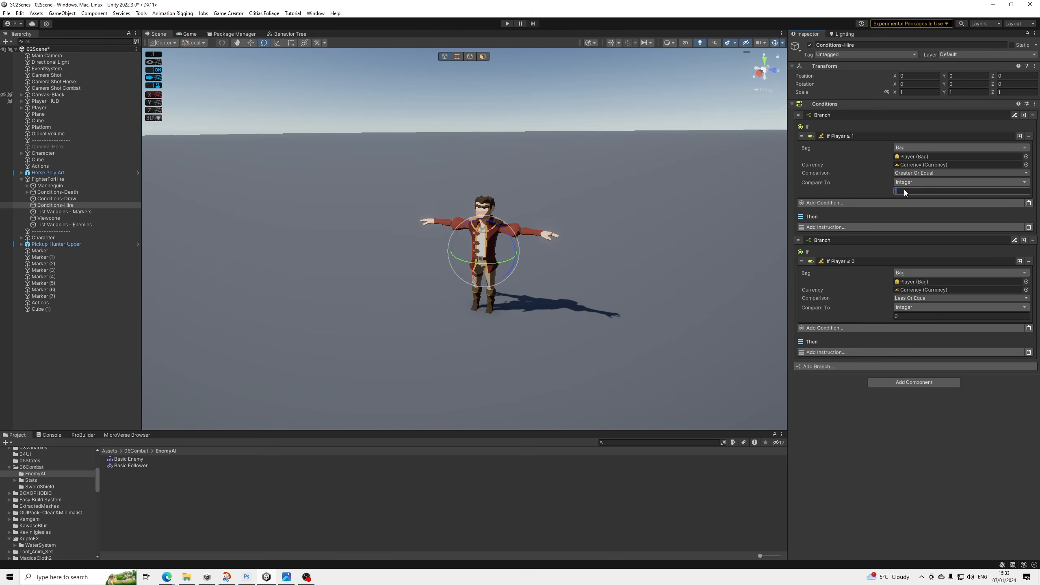
{"action": "type", "text": "0"}
{"action": "left_click", "coordinate": [918, 316]}
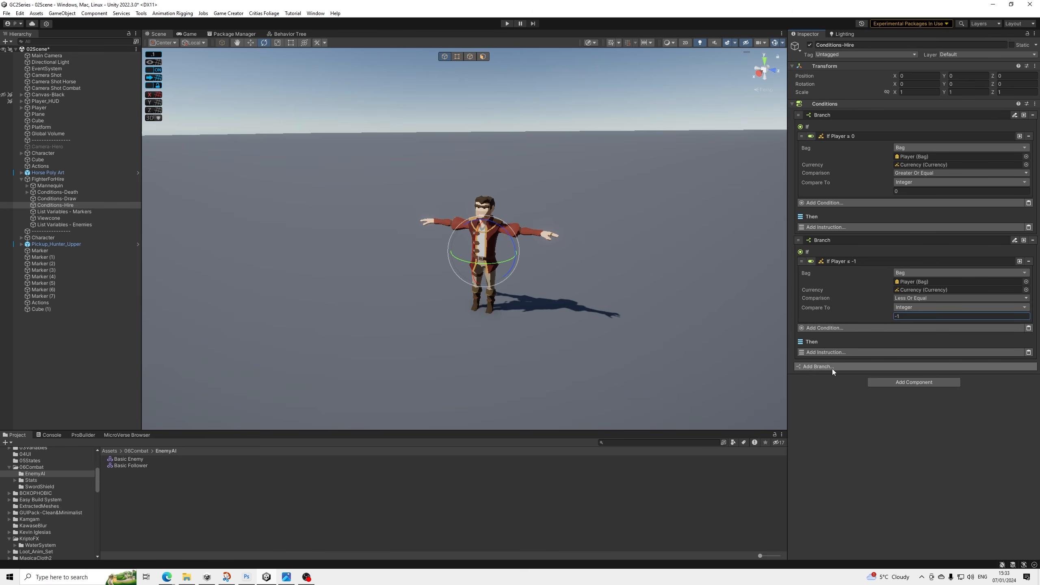
Collapse the second branch and add a Set Bool instruction to the first branch of Conditions-Hire.
{"action": "left_click", "coordinate": [828, 240]}
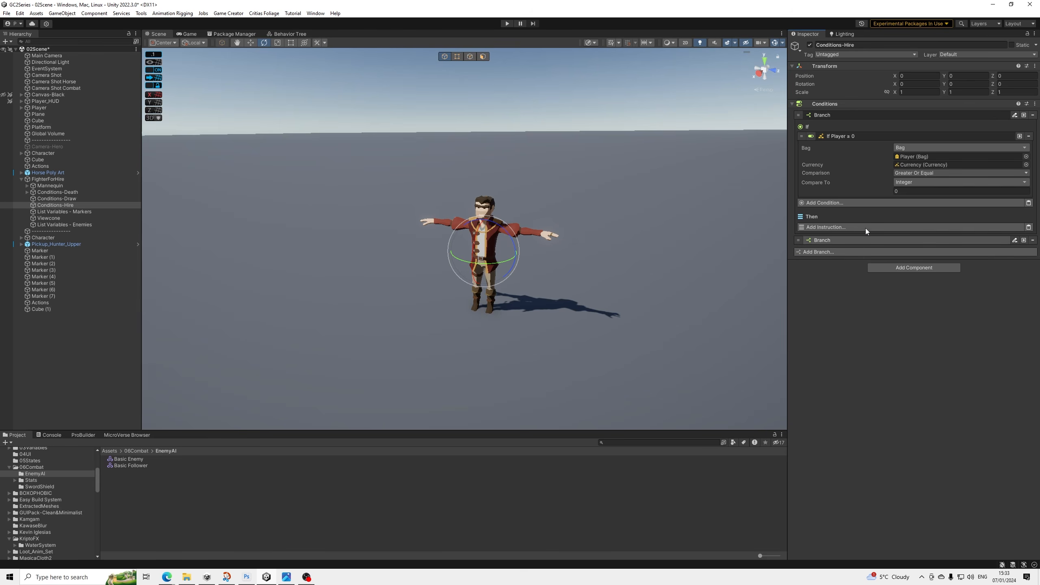
{"action": "left_click", "coordinate": [825, 228]}
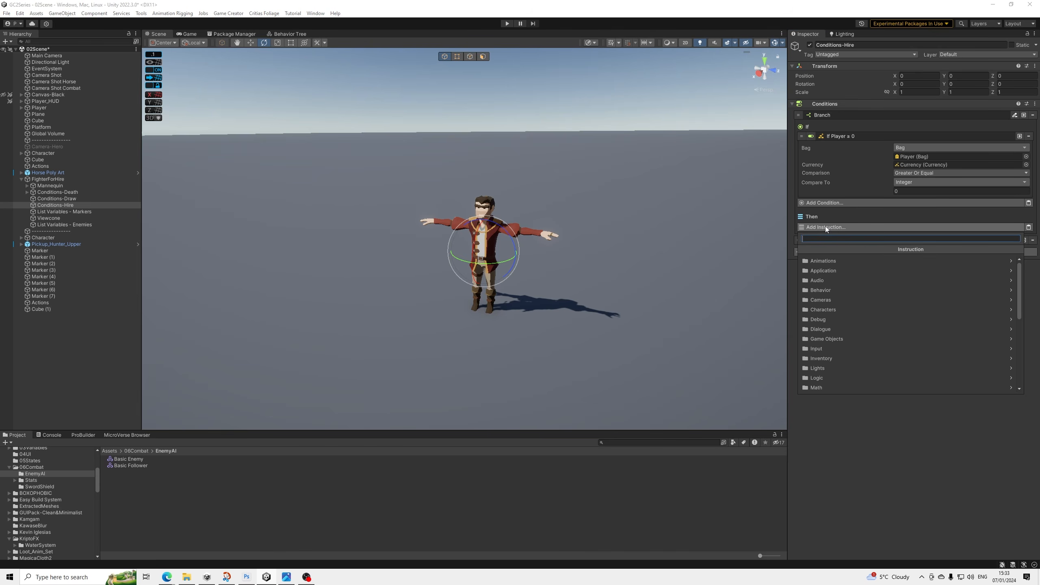
{"action": "type", "text": "bool"}
{"action": "key", "text": "Down"}
{"action": "key", "text": "Down"}
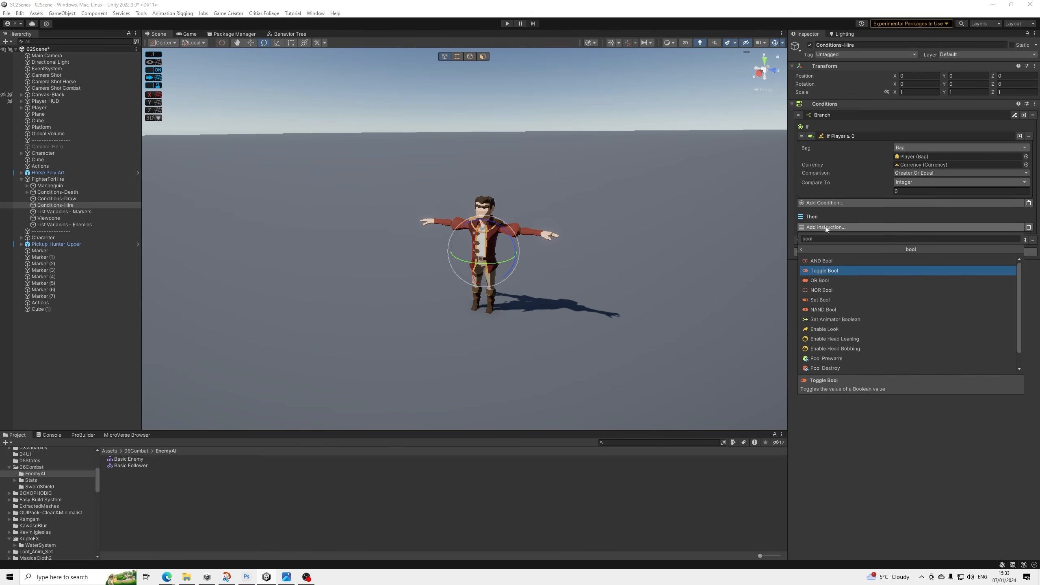
{"action": "key", "text": "Down"}
{"action": "key", "text": "Down"}
{"action": "key", "text": "Down"}
{"action": "key", "text": "Return"}
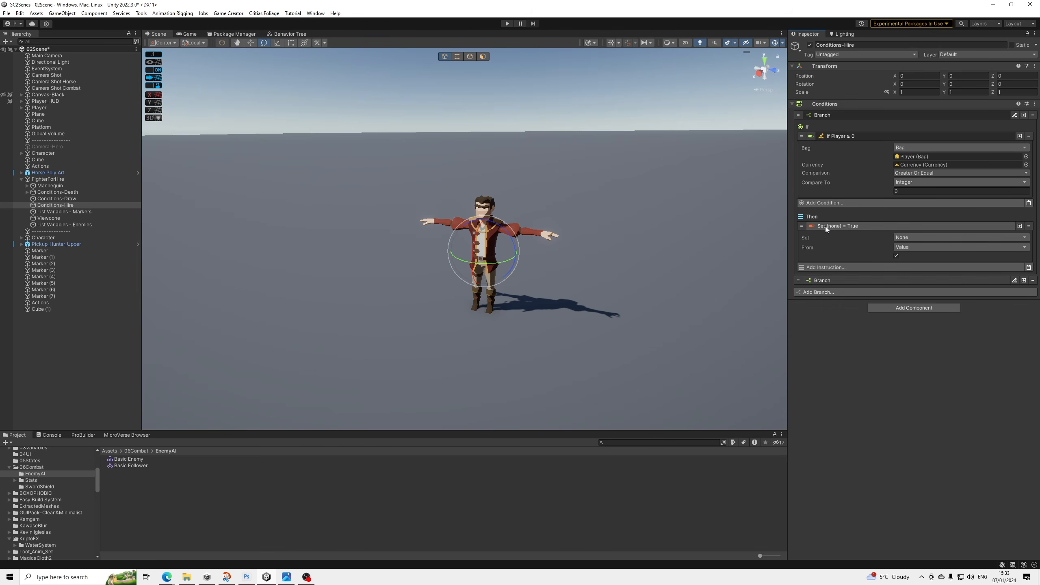
Make the Set Bool instruction write to a Behavior Parameter.
{"action": "left_click", "coordinate": [905, 238]}
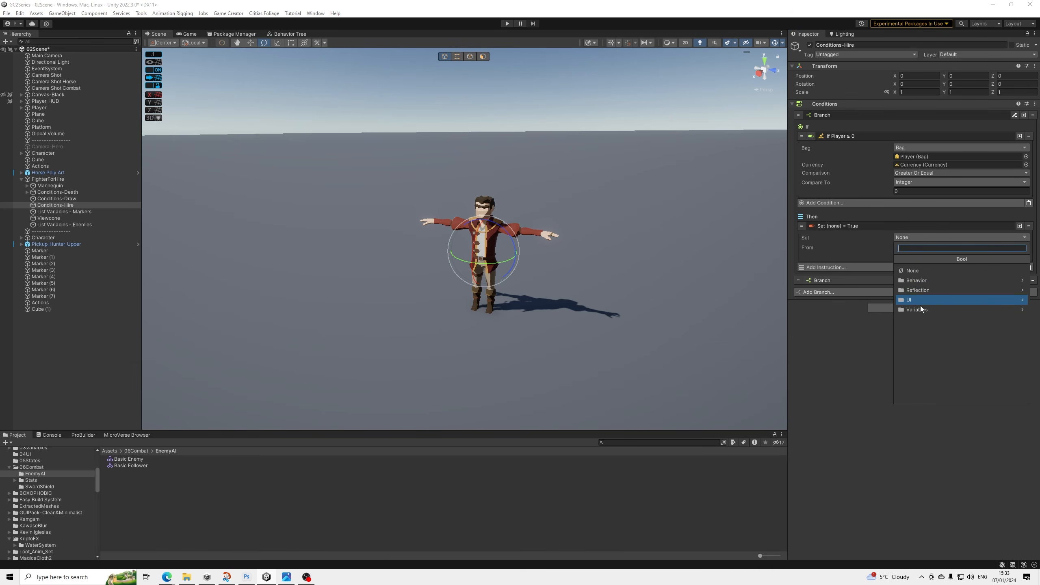
{"action": "left_click", "coordinate": [920, 282]}
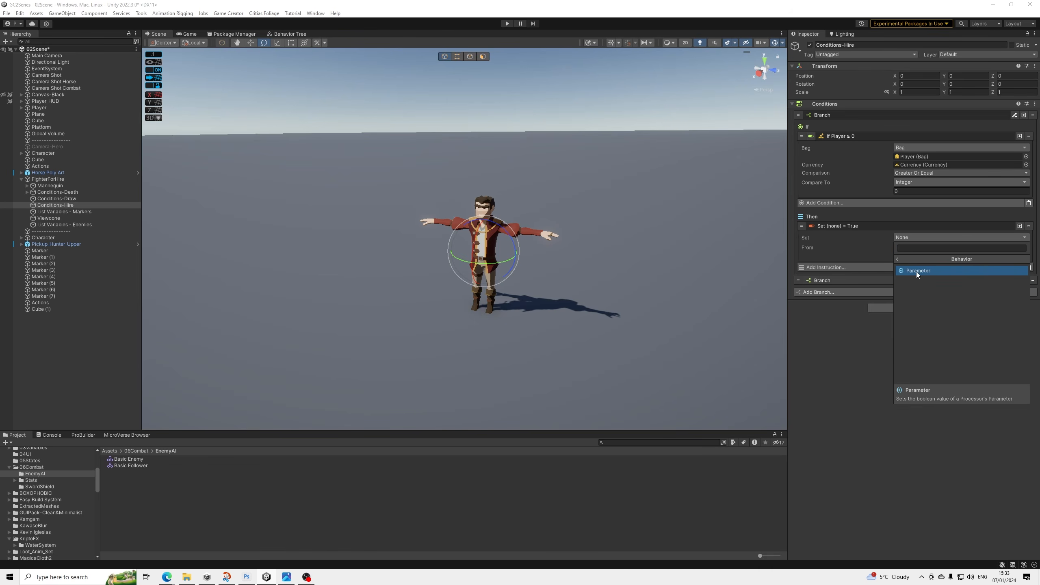
{"action": "left_click", "coordinate": [908, 257]}
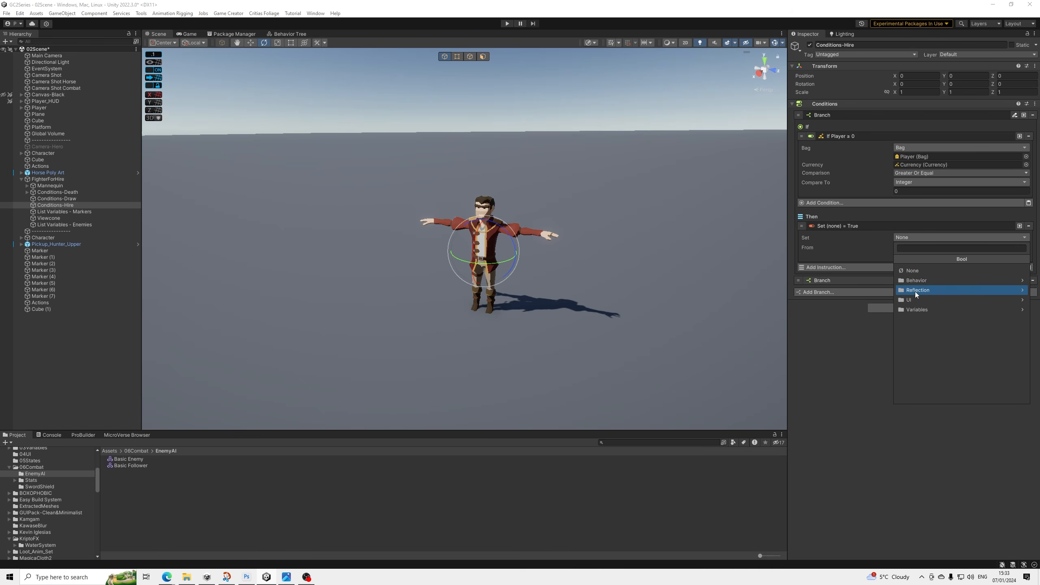
{"action": "left_click", "coordinate": [916, 282]}
{"action": "left_click", "coordinate": [916, 274]}
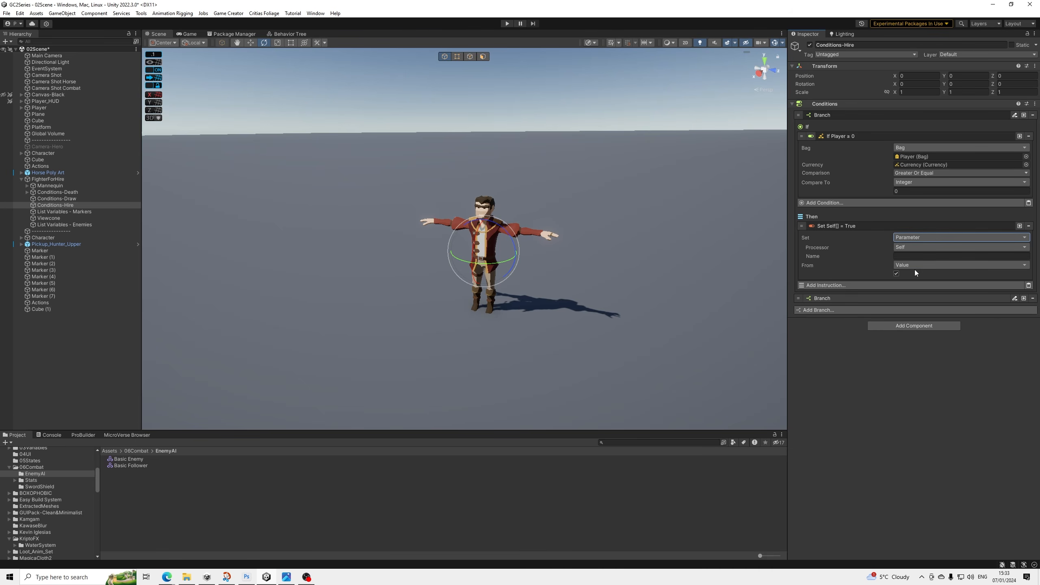
Set the parameter's Processor to the FighterForHire character with the name Hire, and save the scene.
{"action": "left_click", "coordinate": [903, 247]}
{"action": "left_click", "coordinate": [919, 319]}
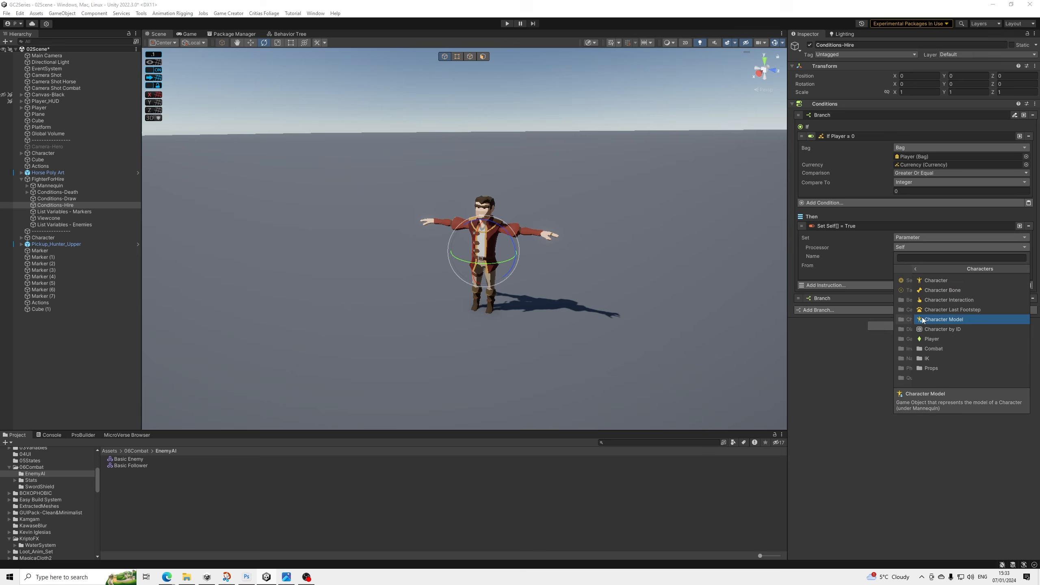
{"action": "left_click", "coordinate": [919, 280]}
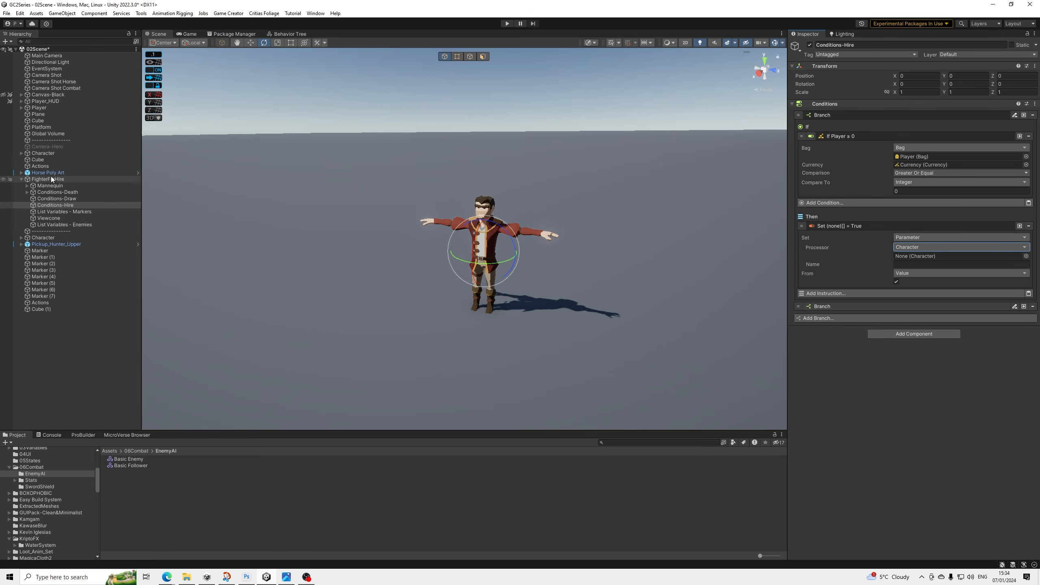
{"action": "left_click_drag", "start_coordinate": [43, 185], "coordinate": [907, 256]}
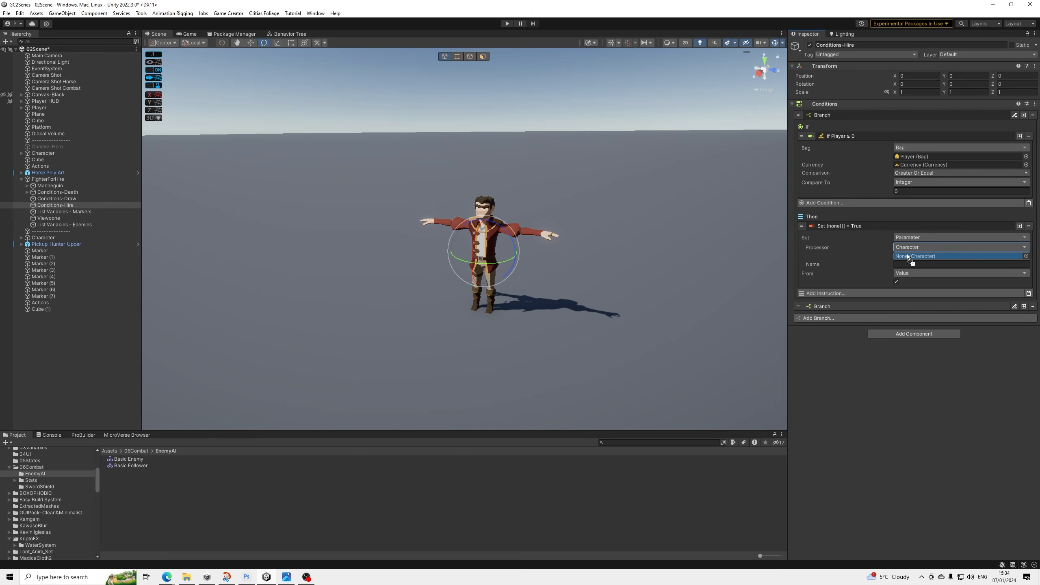
{"action": "left_click", "coordinate": [909, 264]}
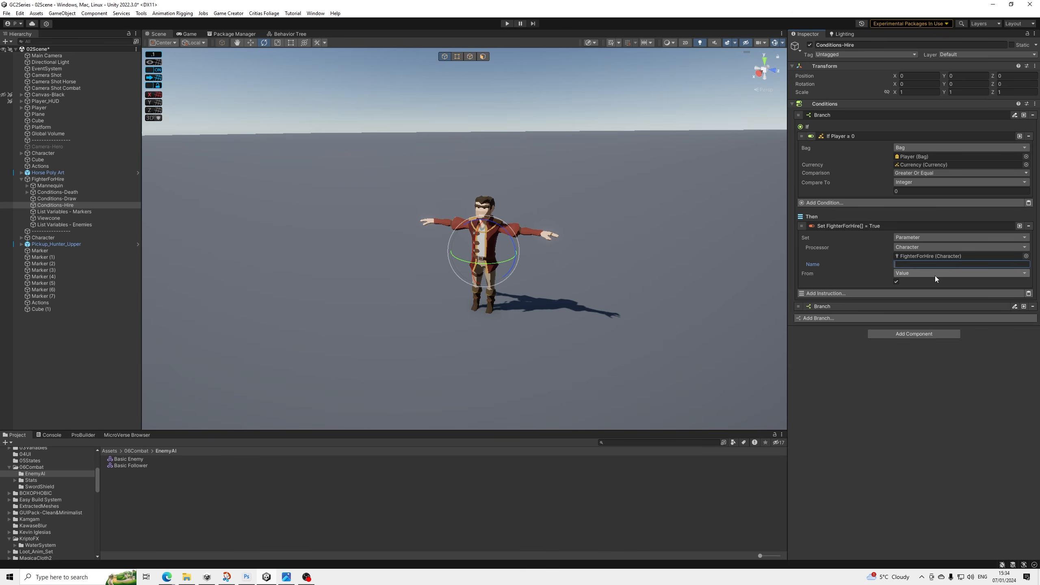
{"action": "type", "text": "Hire"}
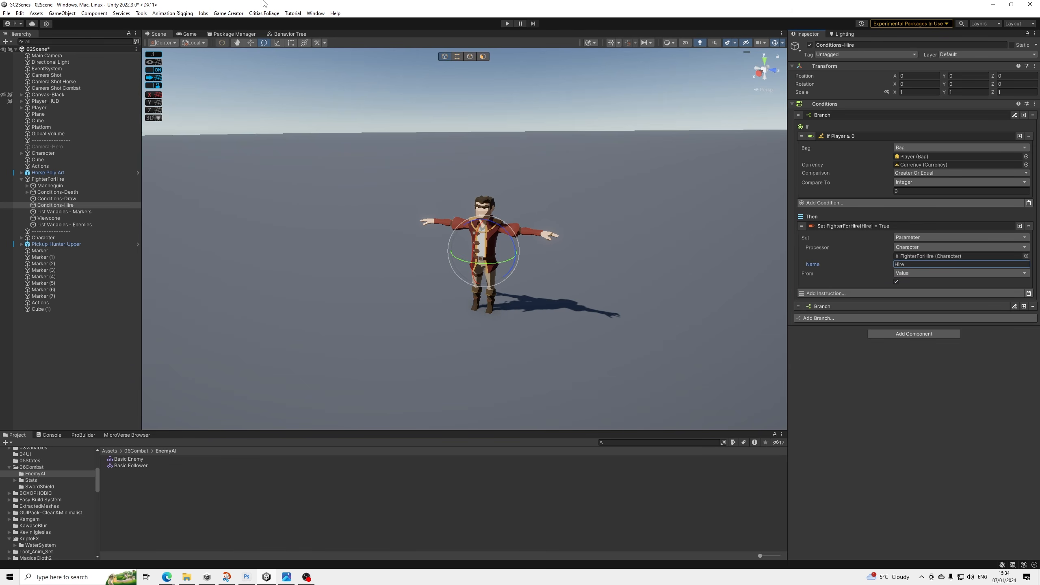
{"action": "left_click", "coordinate": [6, 13]}
{"action": "left_click", "coordinate": [25, 53]}
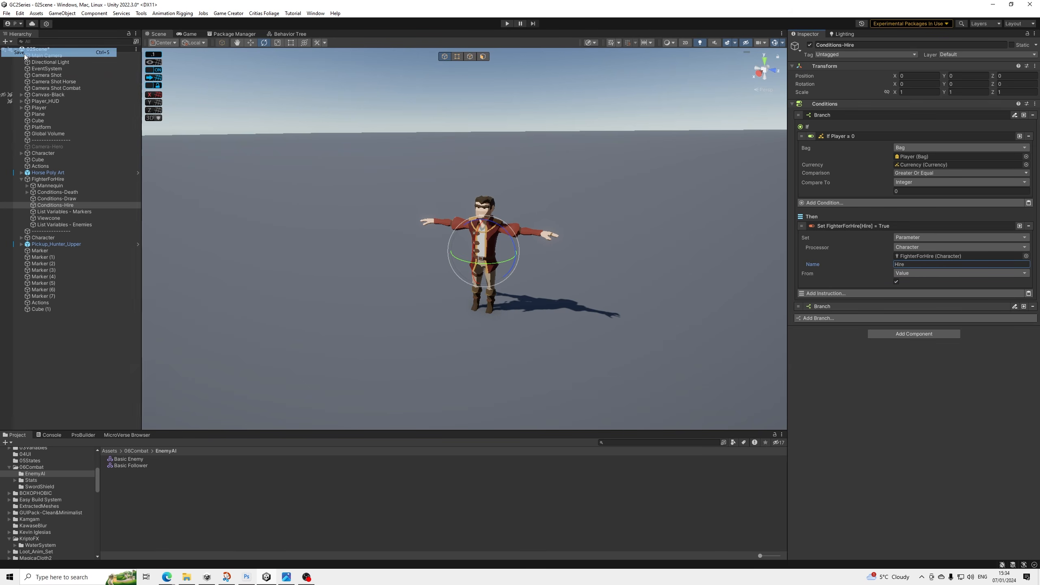
Run the scene briefly to check the fighter's behavior in the game, and stop play mode.
{"action": "left_click", "coordinate": [506, 23]}
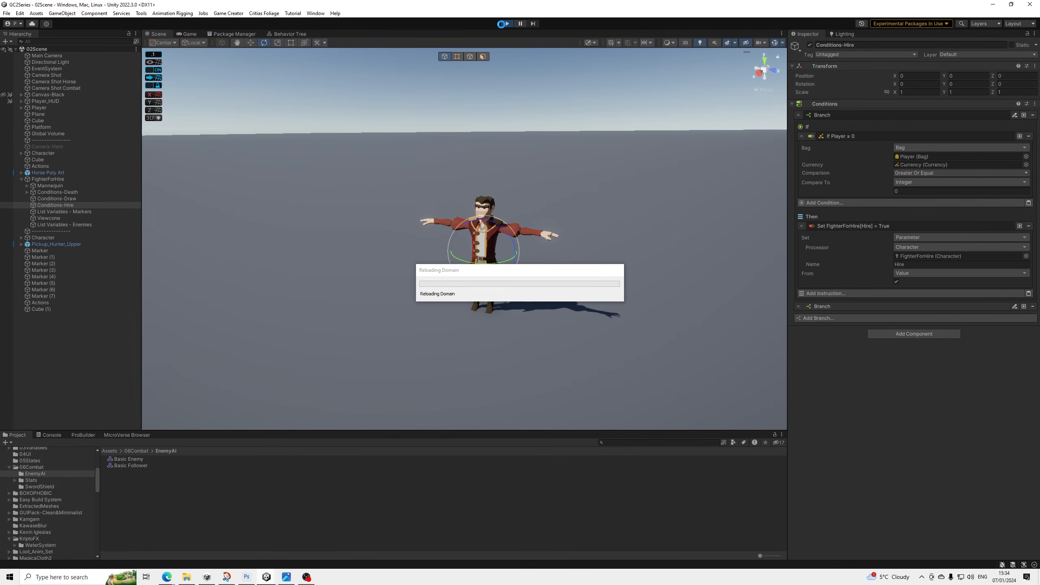
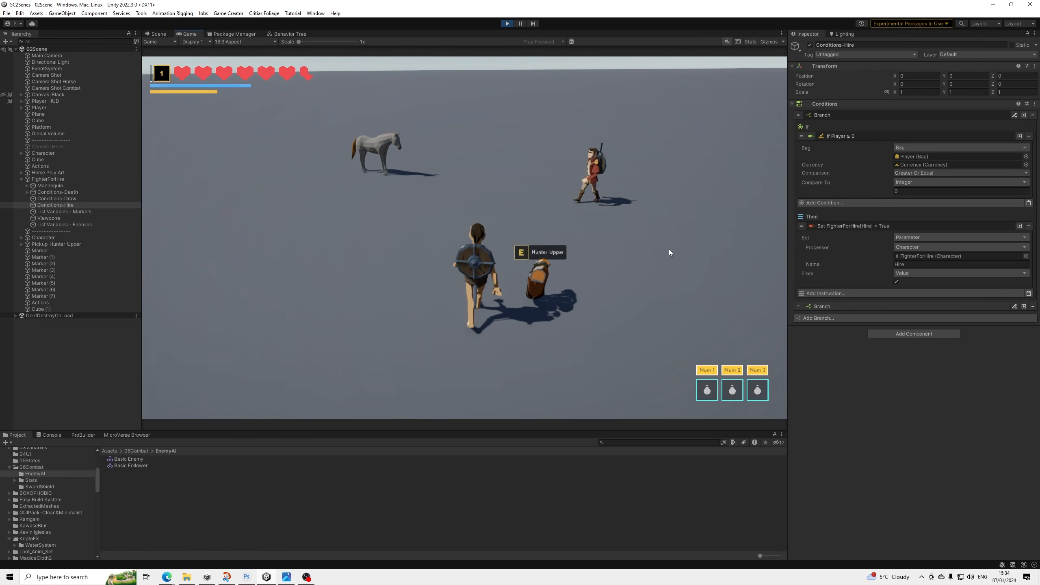
{"action": "key", "text": "w"}
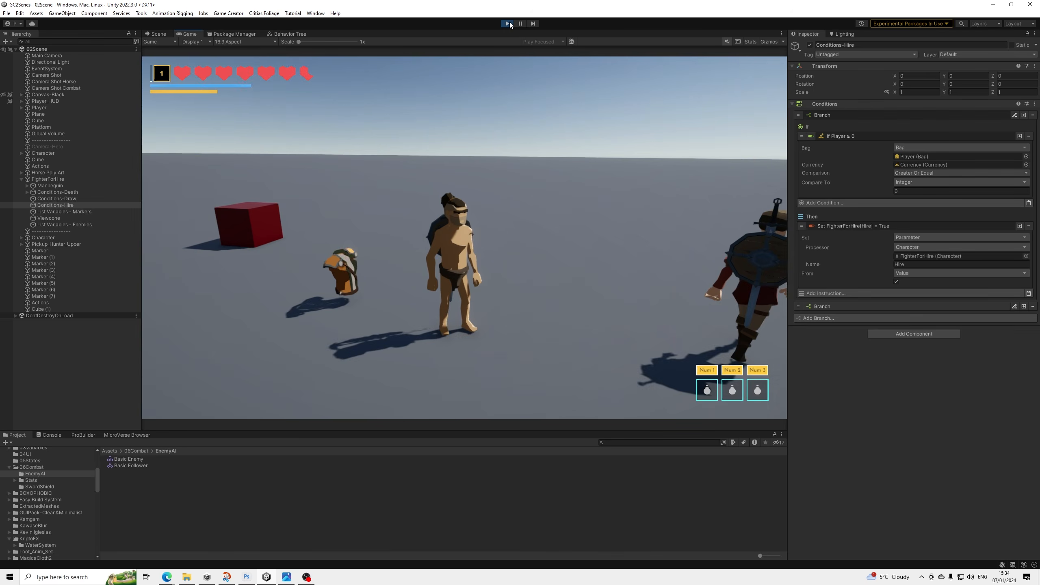
{"action": "left_click", "coordinate": [508, 23]}
Assign the Basic Follower behavior tree as FighterForHire's Processor graph and refresh its parameters.
{"action": "left_click", "coordinate": [43, 179]}
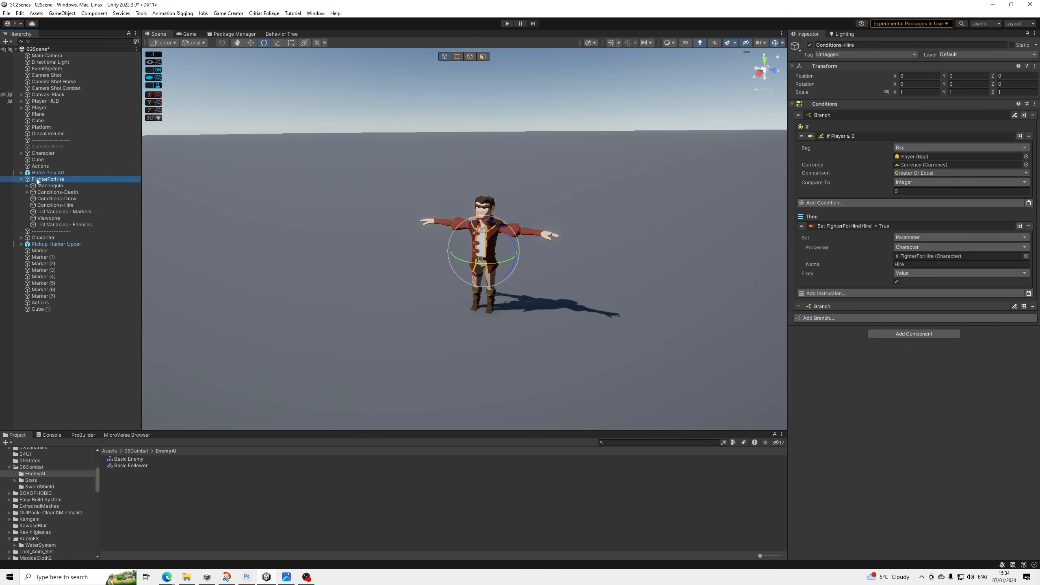
{"action": "left_click", "coordinate": [921, 273]}
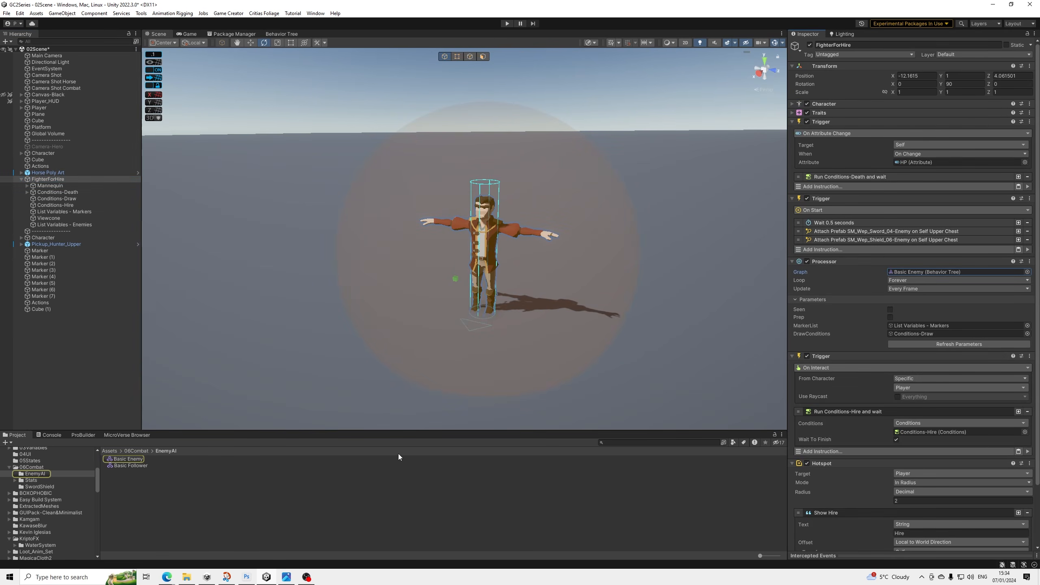
{"action": "left_click_drag", "start_coordinate": [127, 466], "coordinate": [912, 273]}
{"action": "left_click", "coordinate": [933, 344]}
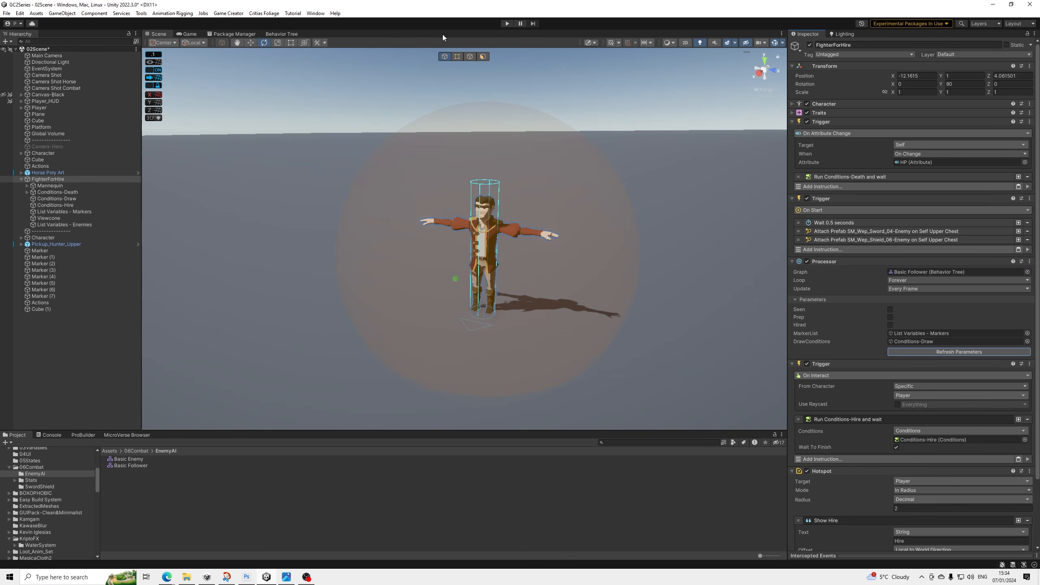
Play the scene, walk the player to the fighter to test the Hire interaction, and pick up the Hunter Upper item.
{"action": "left_click", "coordinate": [507, 23]}
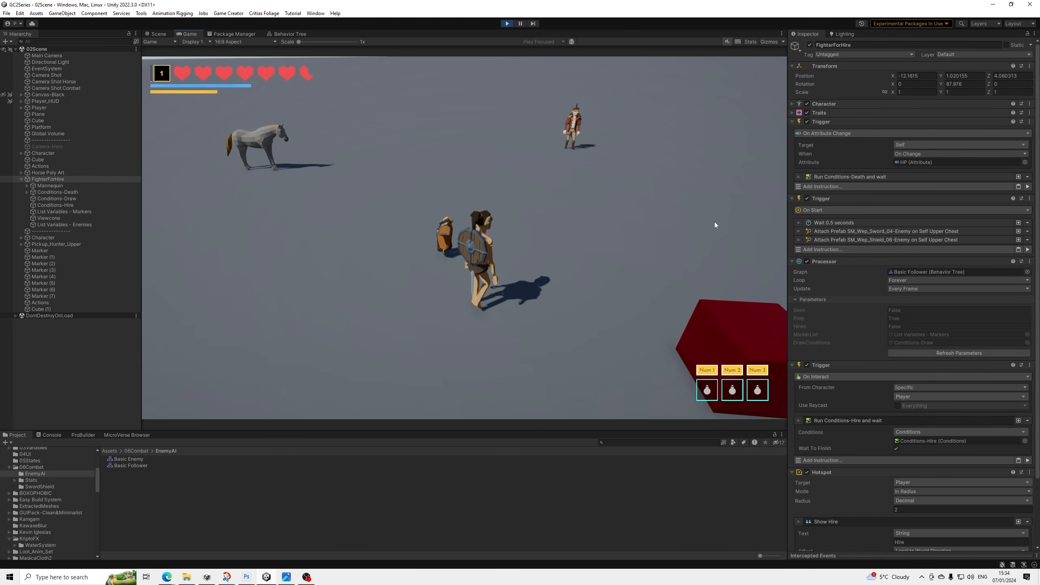
{"action": "key", "text": "w"}
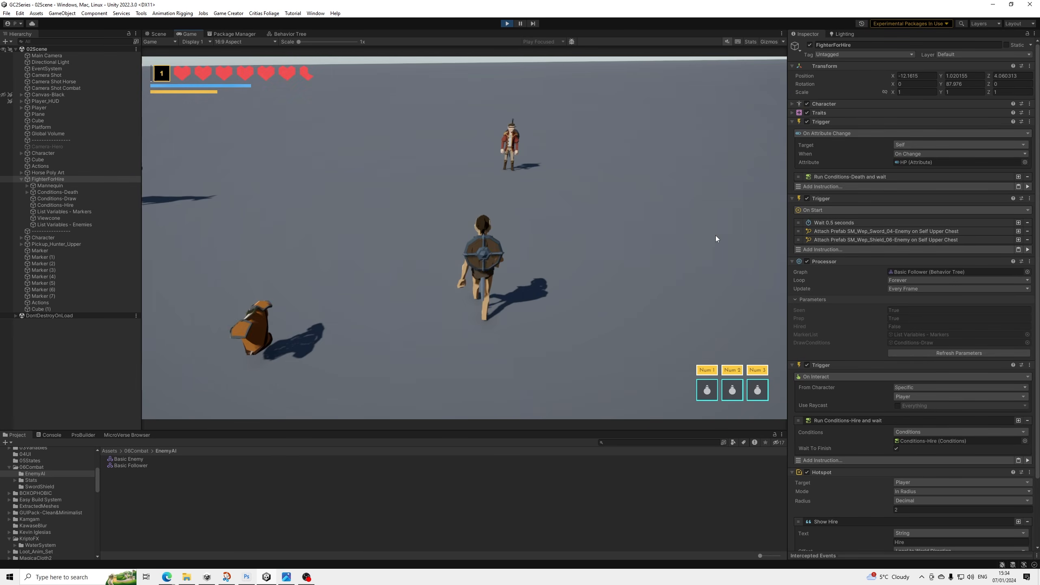
{"action": "key", "text": "d"}
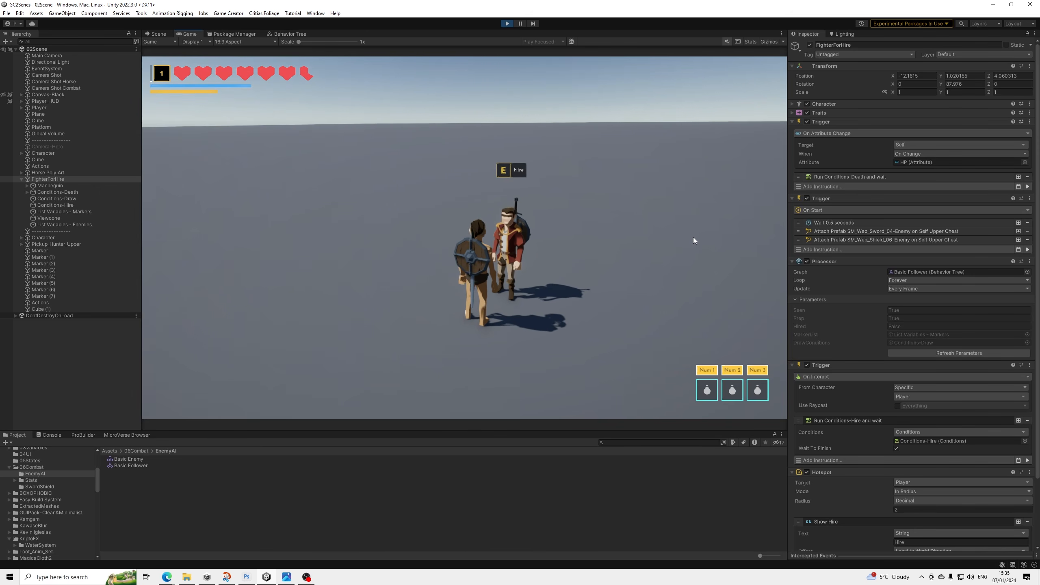
{"action": "key", "text": "1"}
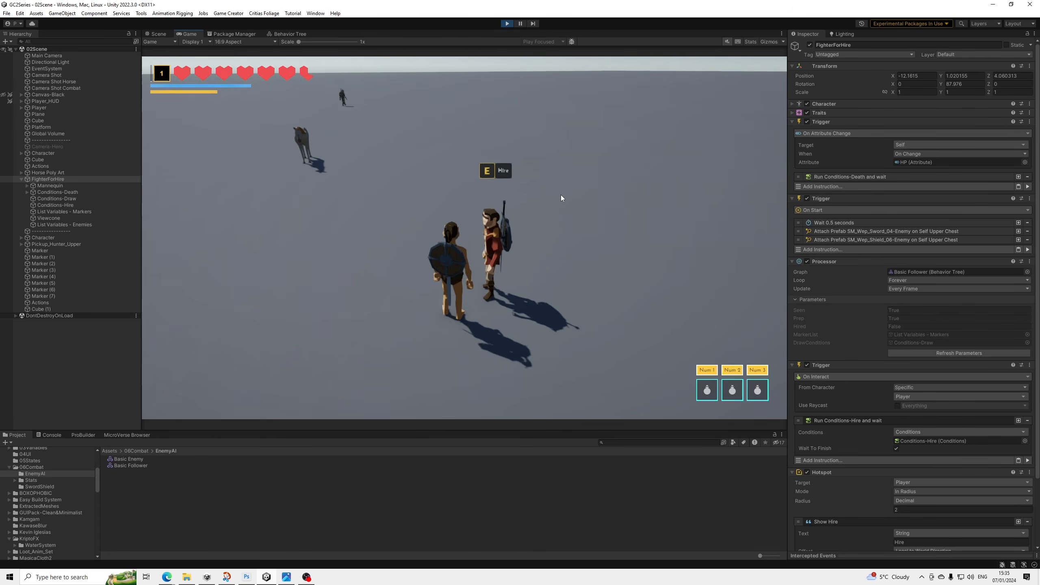
{"action": "key", "text": "w"}
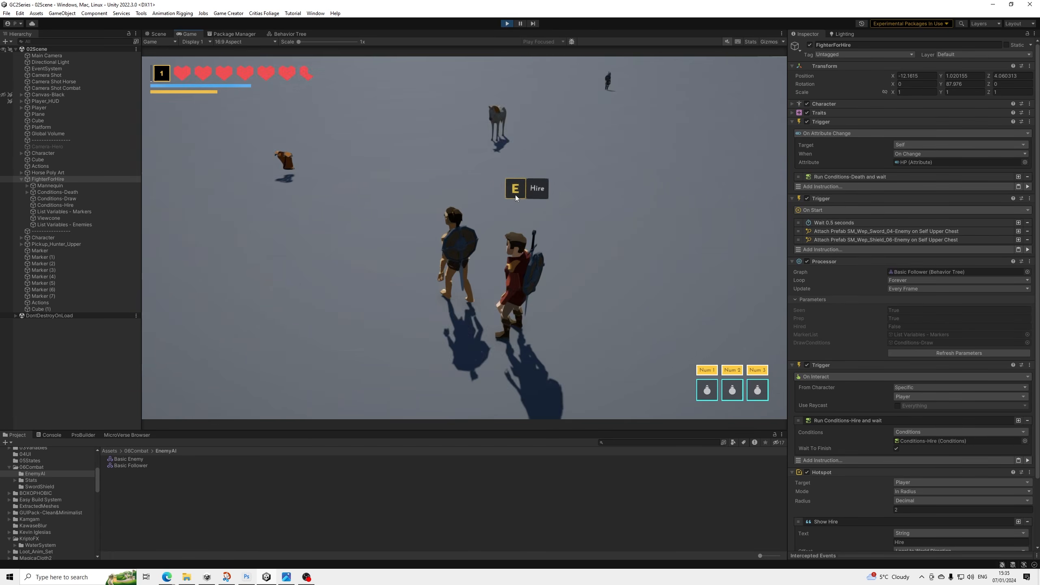
{"action": "key", "text": "w"}
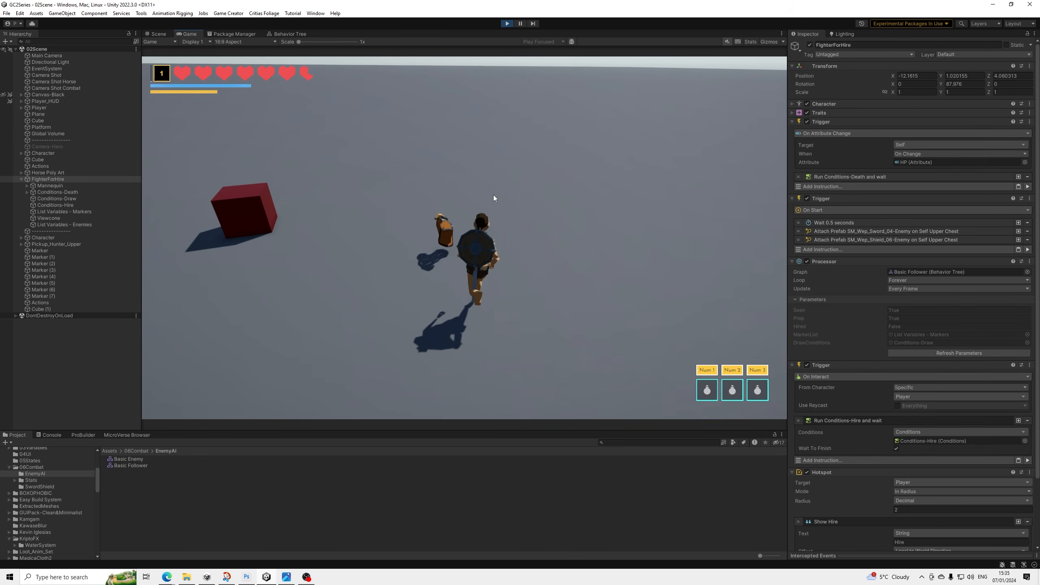
{"action": "key", "text": "e"}
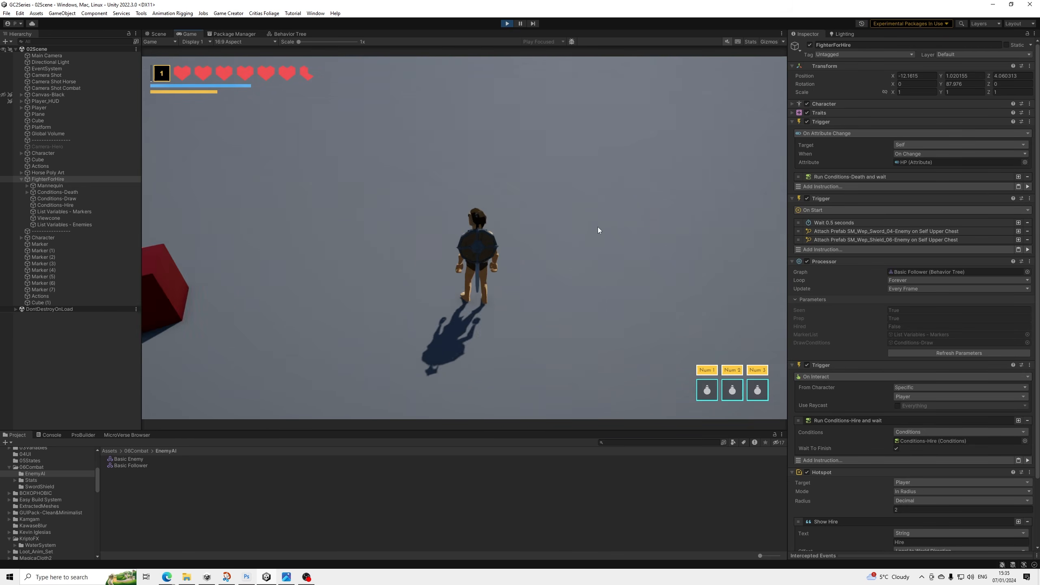
{"action": "key", "text": "w"}
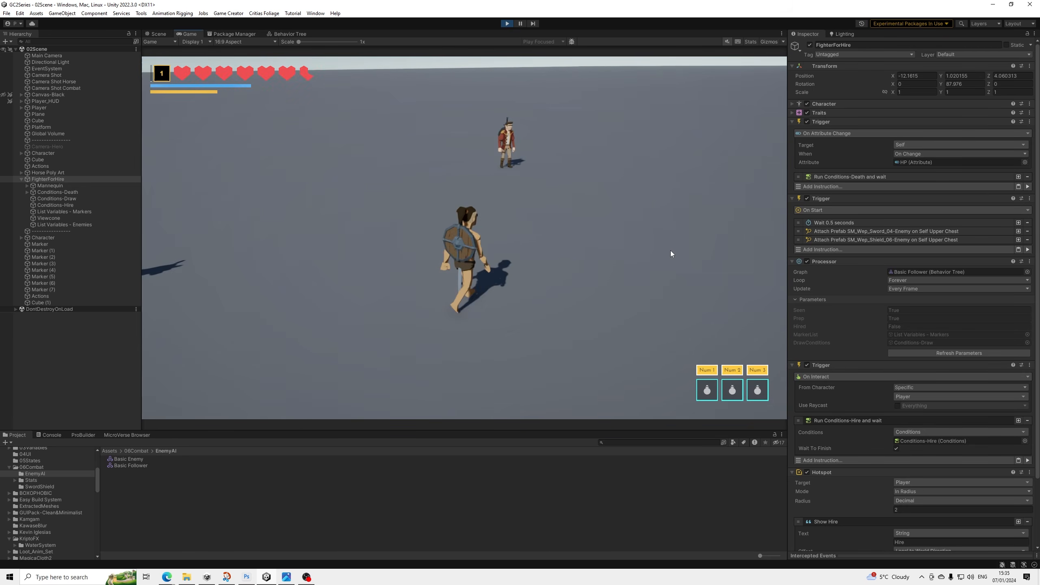
{"action": "key", "text": "w"}
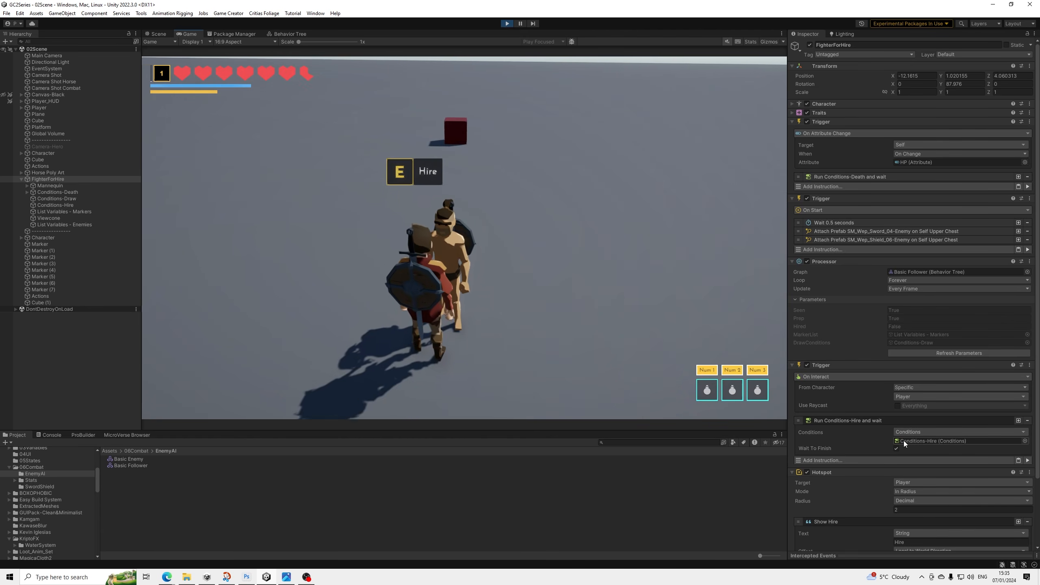
Test hiring in play mode with the first branch's wealth condition removed, check FighterForHire's Hired parameter, and stop playing.
{"action": "left_click", "coordinate": [903, 440]}
{"action": "left_click", "coordinate": [57, 205]}
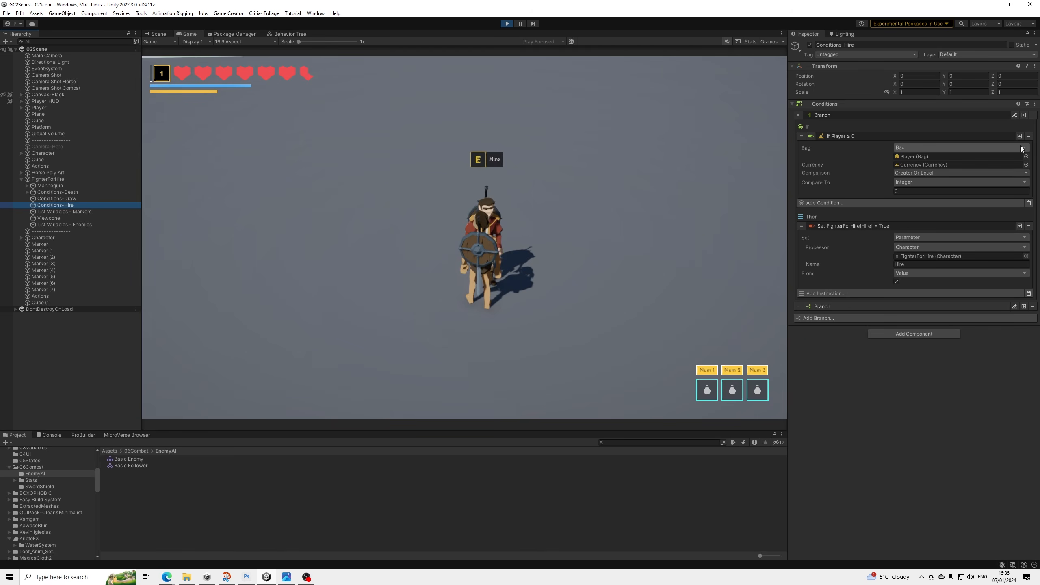
{"action": "left_click", "coordinate": [1029, 136]}
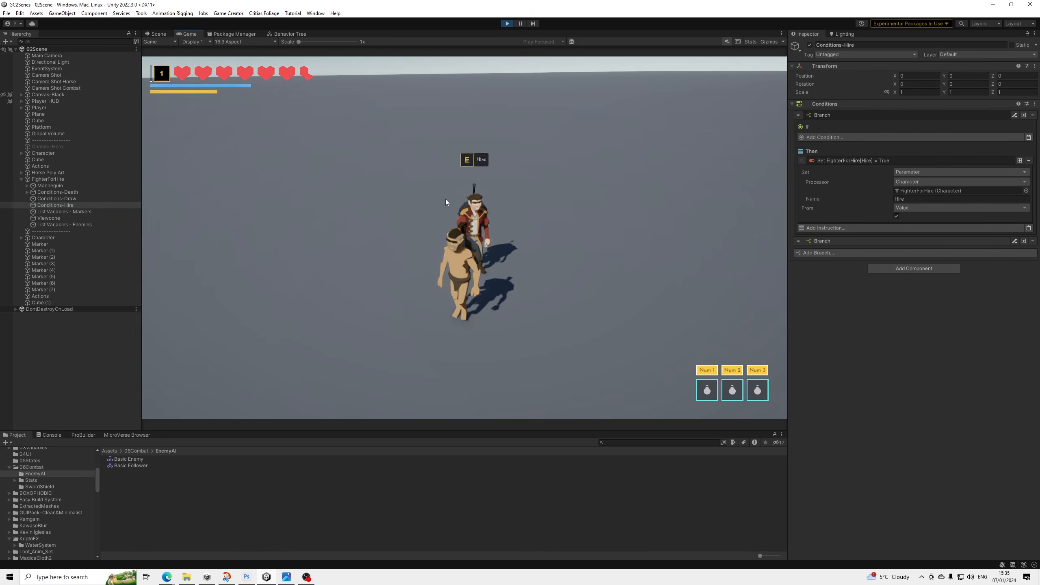
{"action": "key", "text": "s"}
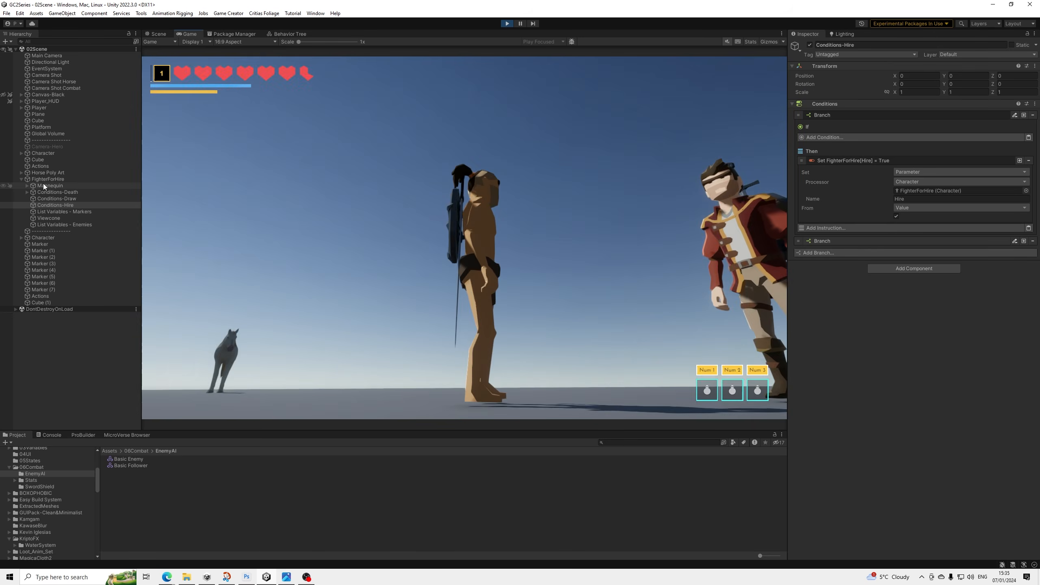
{"action": "left_click", "coordinate": [49, 180]}
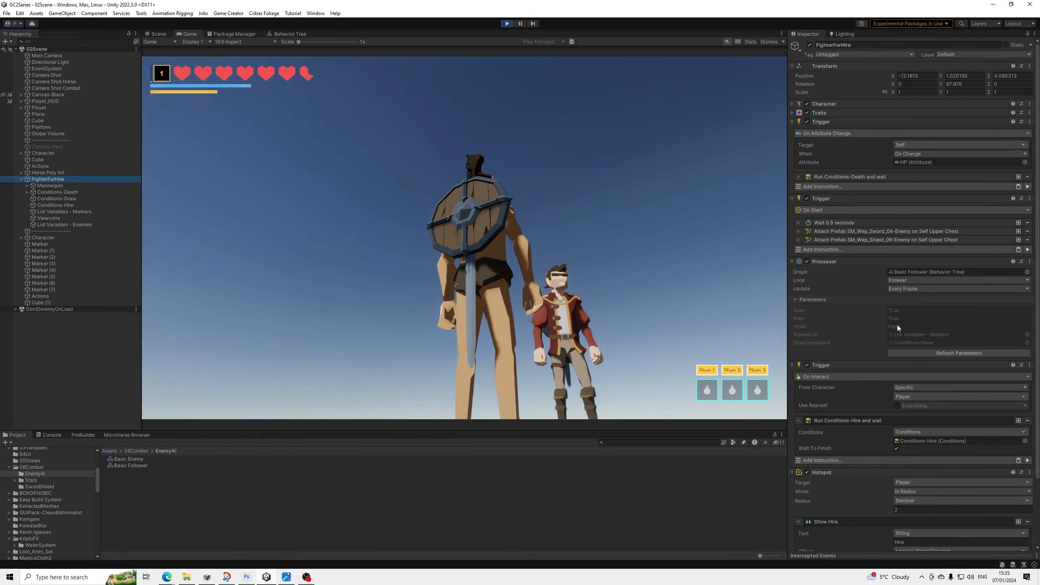
{"action": "left_click", "coordinate": [506, 23]}
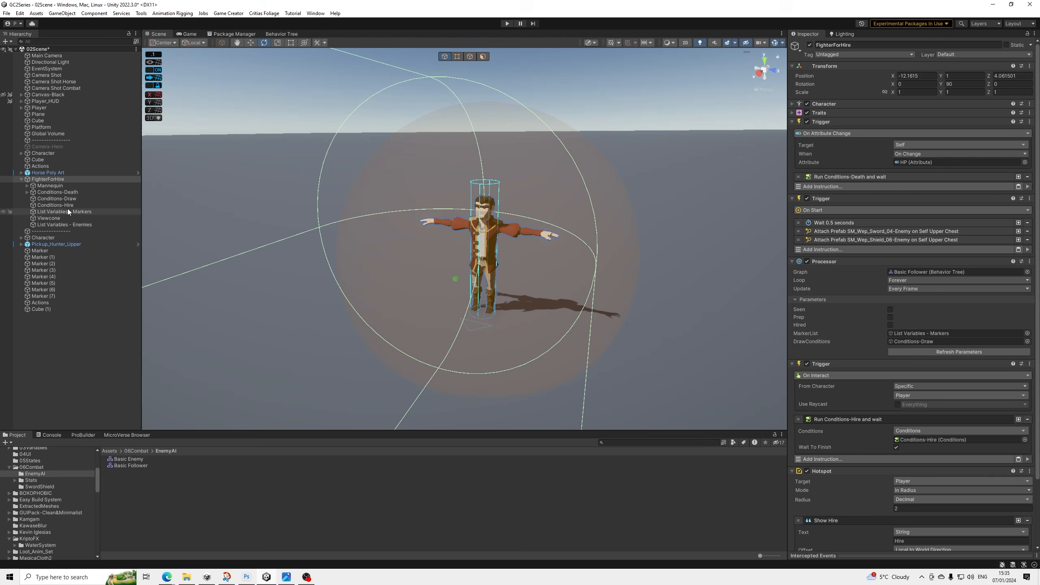
Set the parameter name in Conditions-Hire's first branch to Hired and check it against the Hired selector in the Basic Follower behavior tree.
{"action": "left_click", "coordinate": [65, 204]}
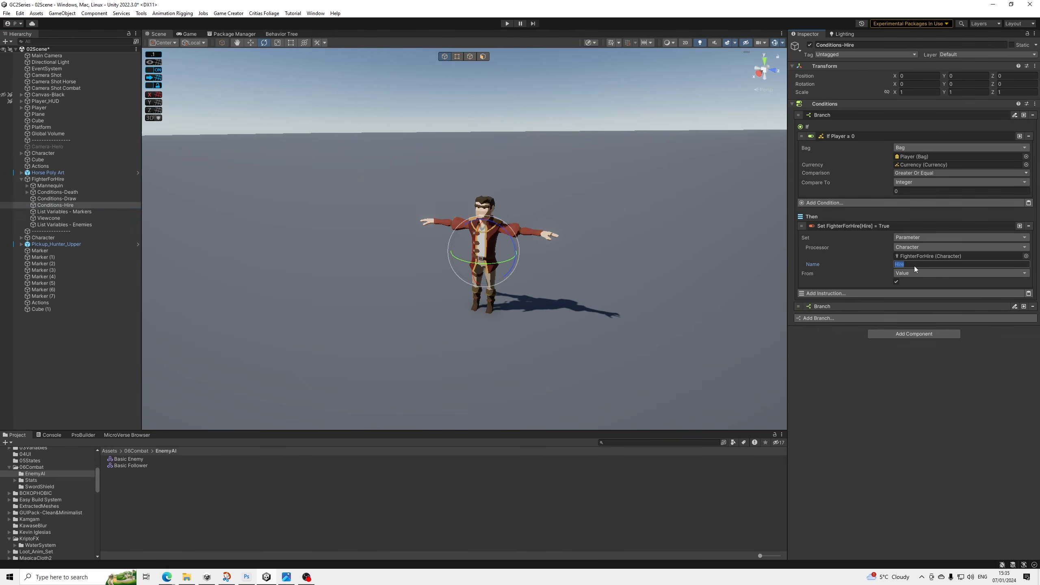
{"action": "type", "text": "d"}
{"action": "left_click", "coordinate": [281, 35]}
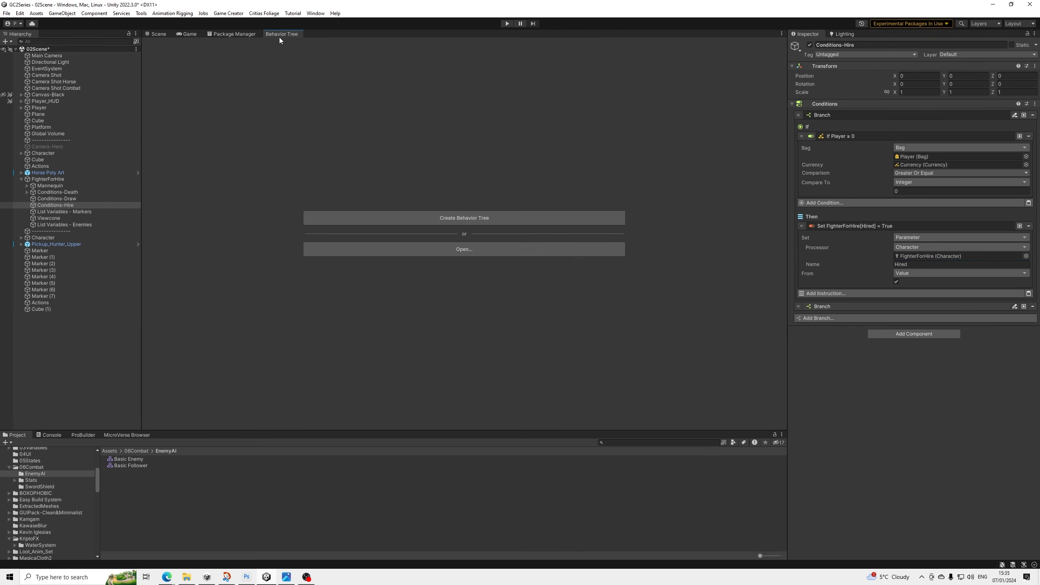
{"action": "double_click", "coordinate": [128, 466]}
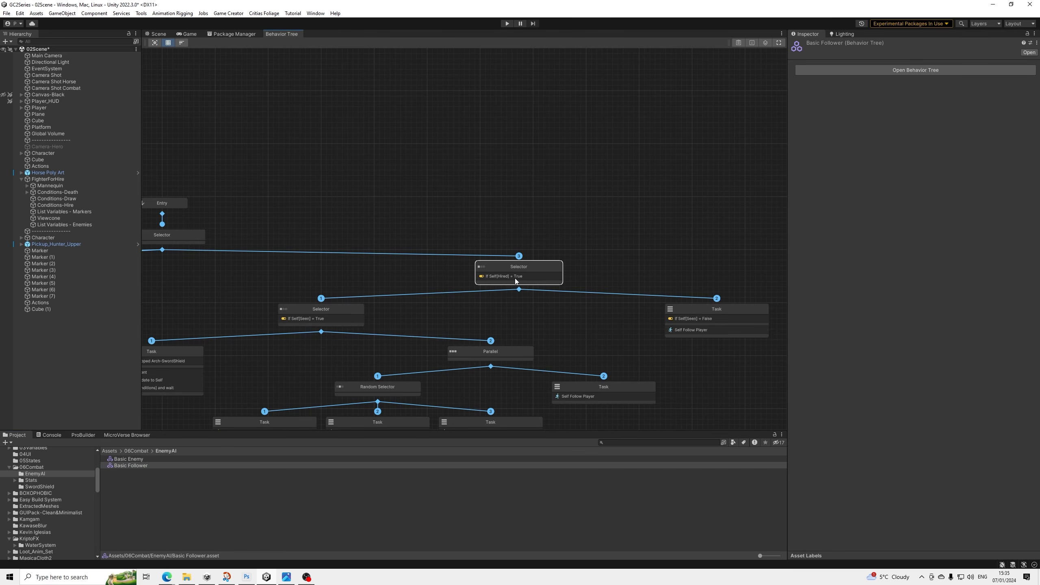
{"action": "left_click", "coordinate": [752, 43]}
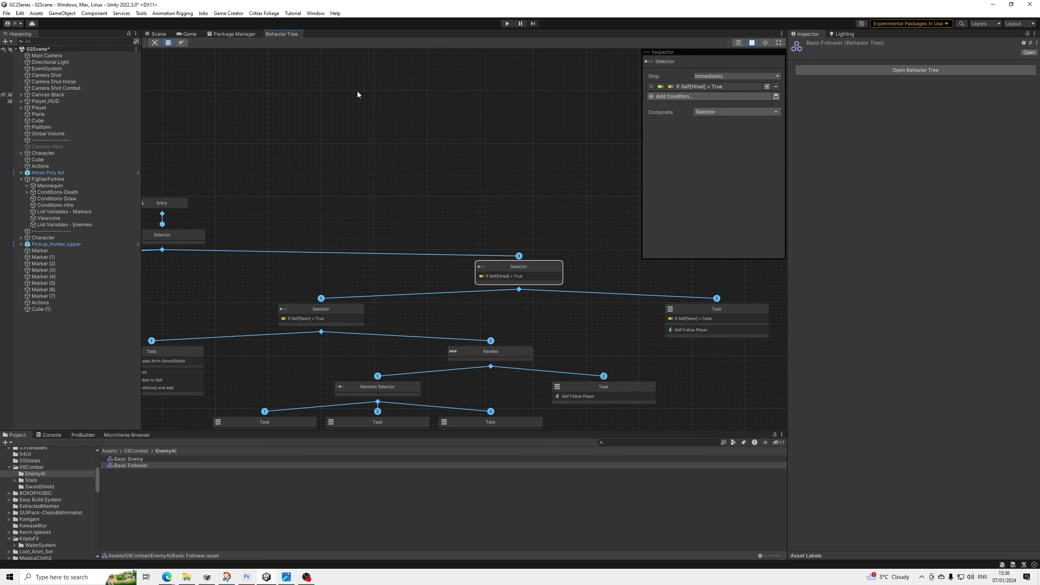
{"action": "left_click", "coordinate": [156, 34]}
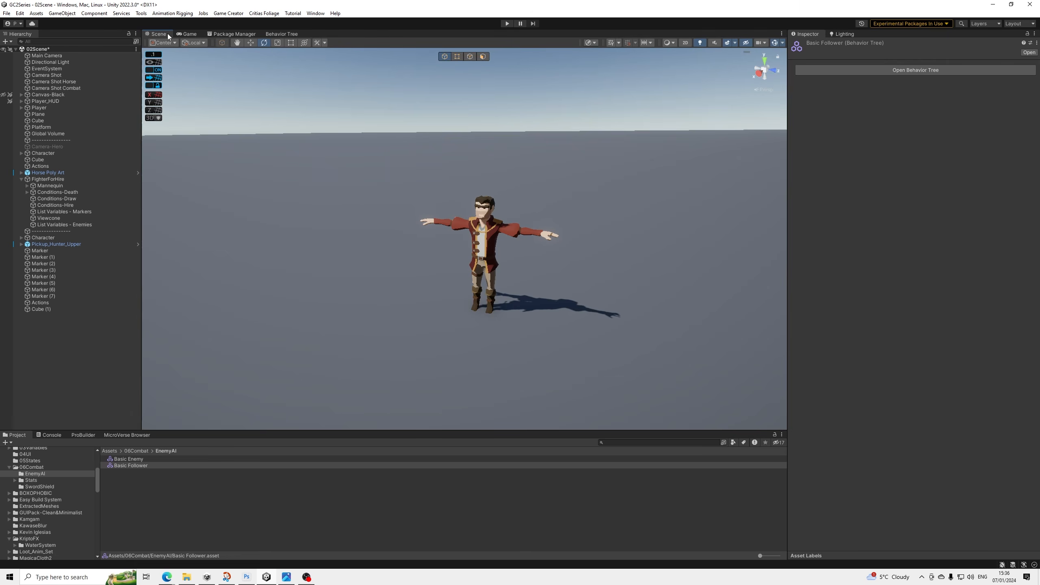
Save the scene, play it to test hiring the fighter and moving around with him, and stop play mode.
{"action": "left_click", "coordinate": [7, 13]}
{"action": "left_click", "coordinate": [20, 51]}
{"action": "left_click", "coordinate": [506, 24]}
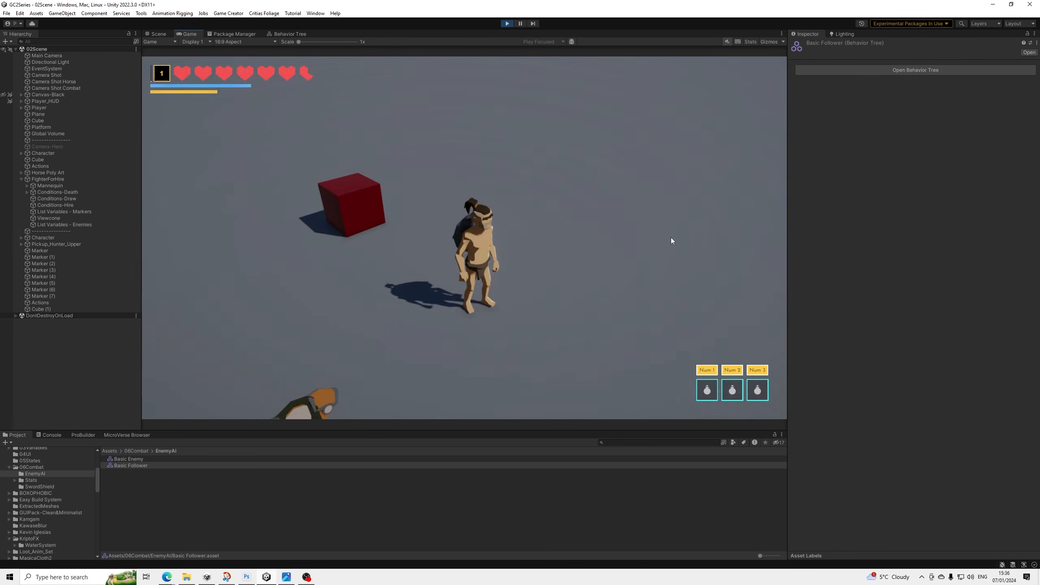
{"action": "key", "text": "w"}
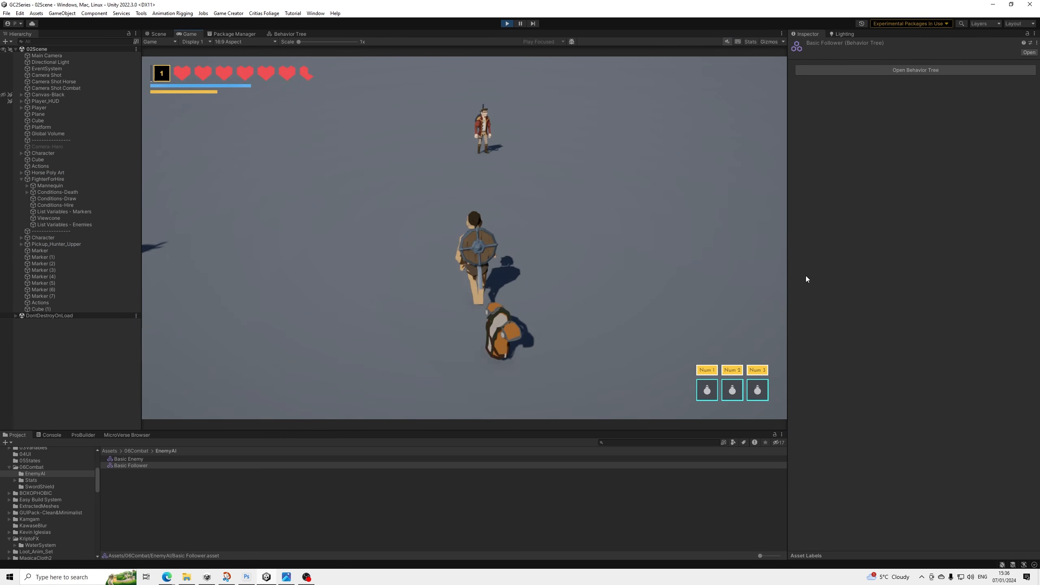
{"action": "key", "text": "w"}
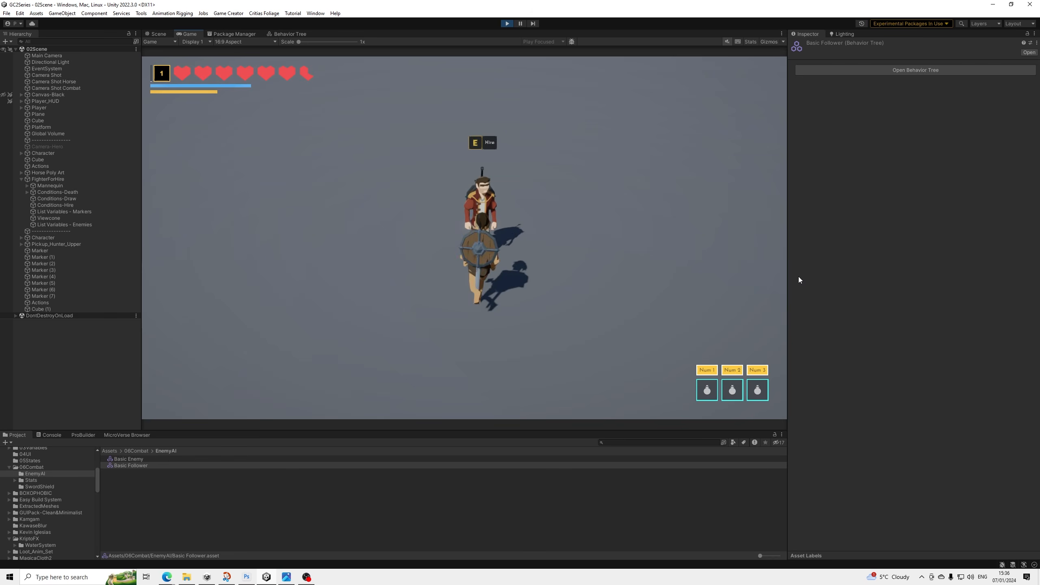
{"action": "key", "text": "e"}
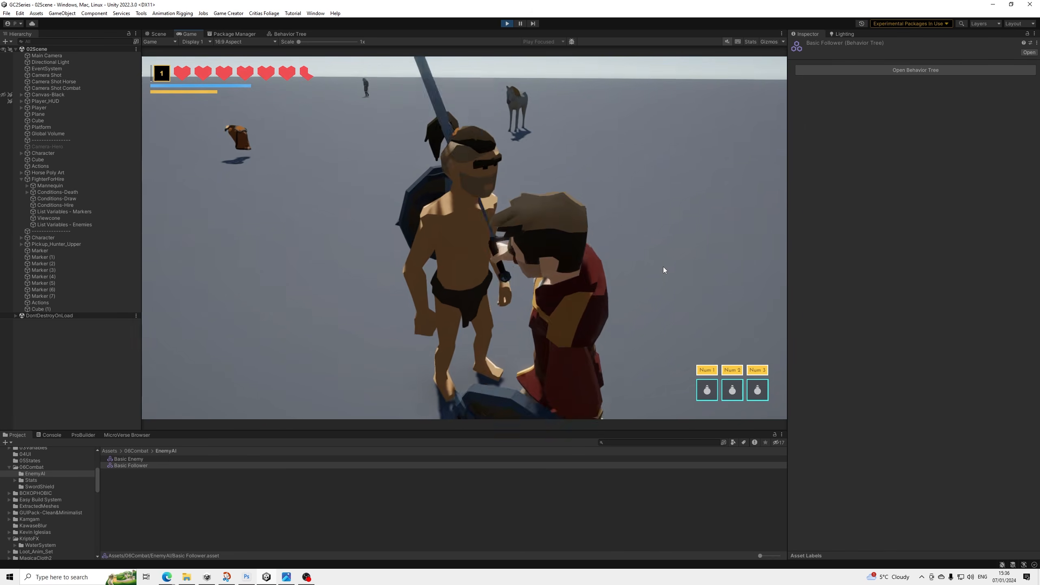
{"action": "key", "text": "a"}
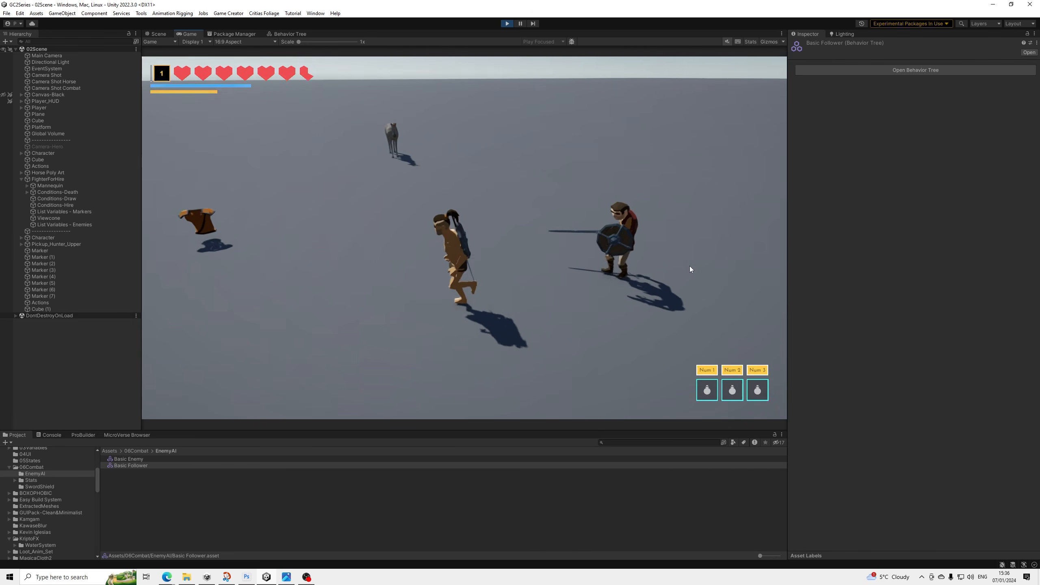
{"action": "key", "text": "a"}
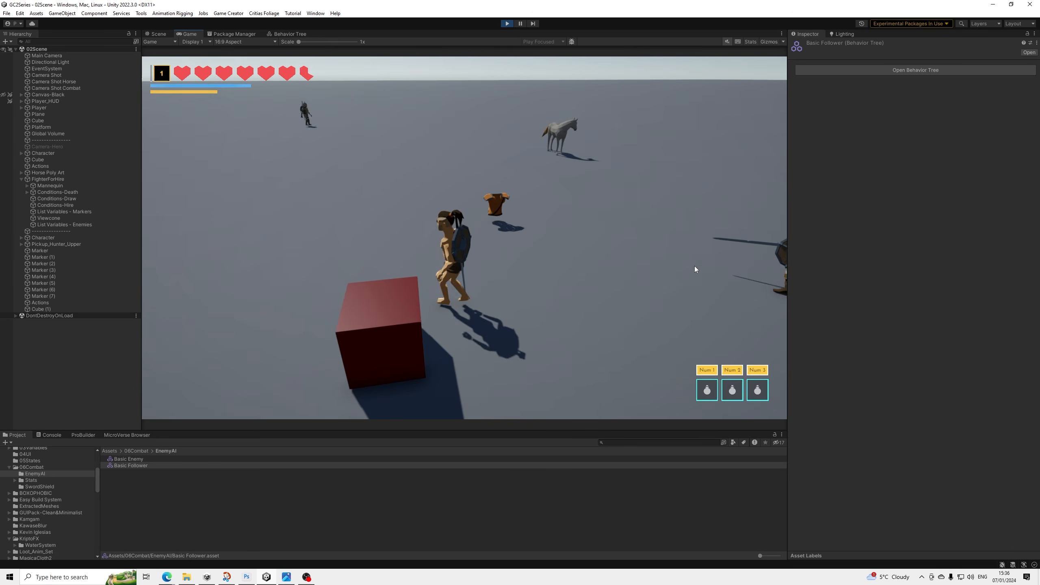
{"action": "key", "text": "d"}
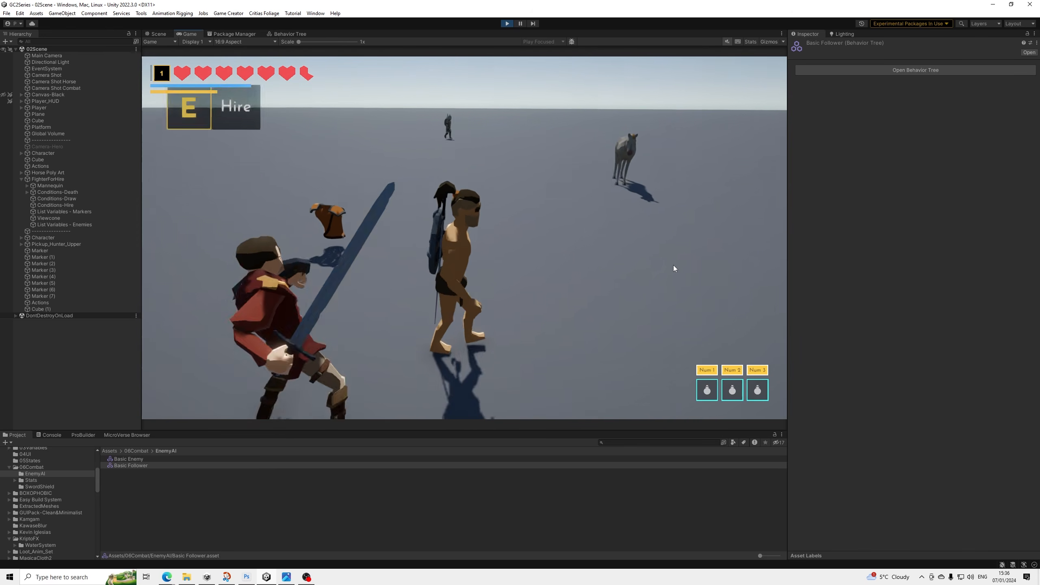
{"action": "key", "text": "e"}
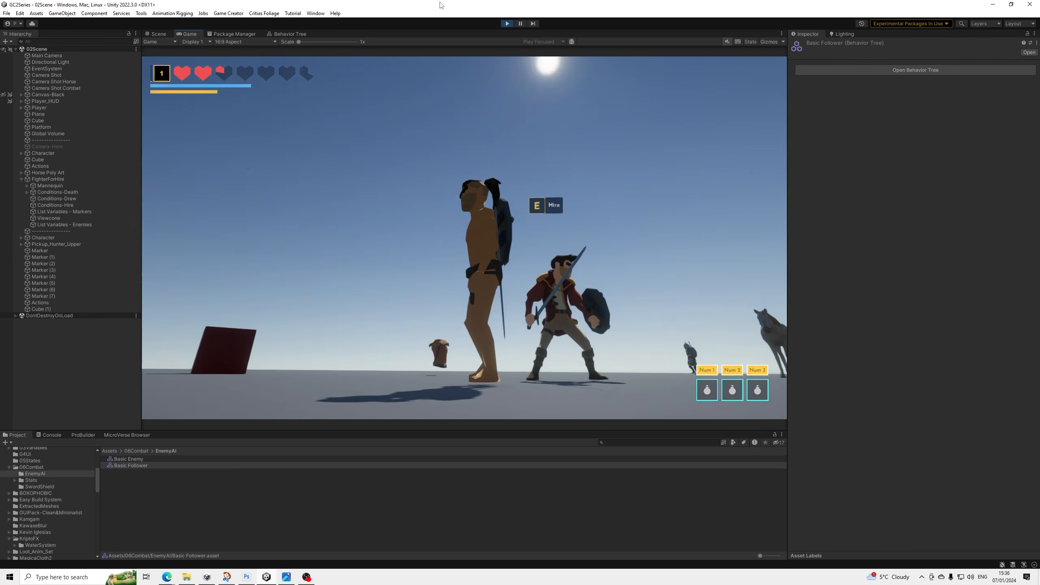
{"action": "left_click", "coordinate": [507, 23]}
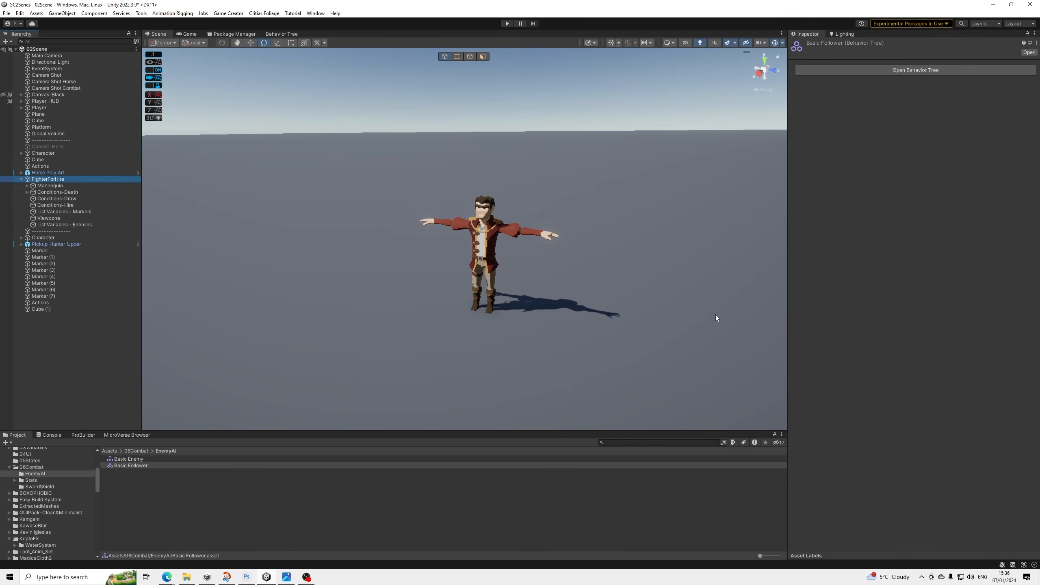
Change the Interaction key label to F in the InteractionTooltipFocus prefab used by FighterForHire's Hotspot, save, and return to the scene.
{"action": "scroll", "coordinate": [895, 410], "scroll_direction": "down", "scroll_amount": 10}
{"action": "left_click", "coordinate": [900, 514]}
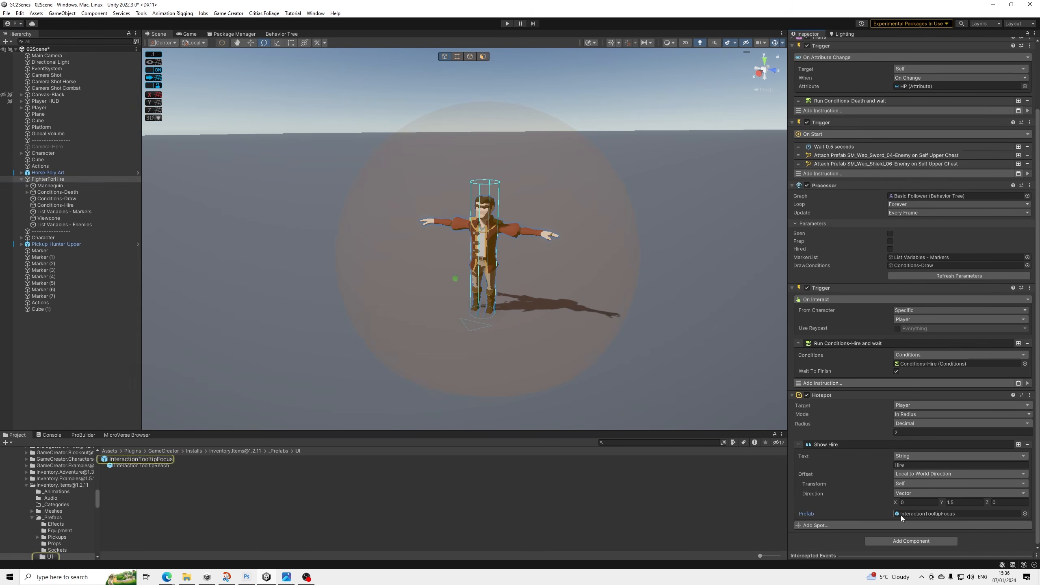
{"action": "double_click", "coordinate": [164, 458]}
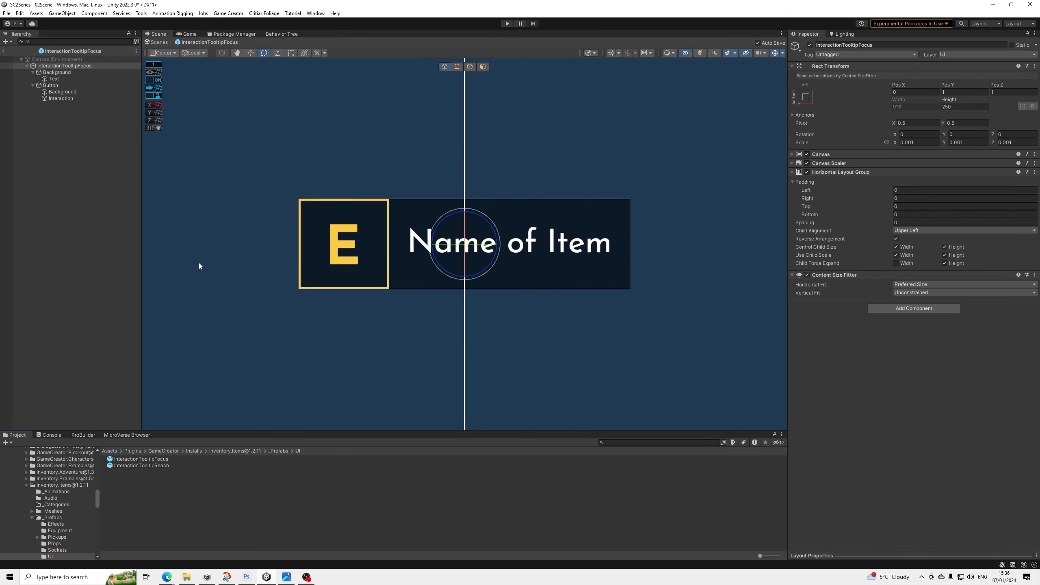
{"action": "left_click", "coordinate": [54, 79]}
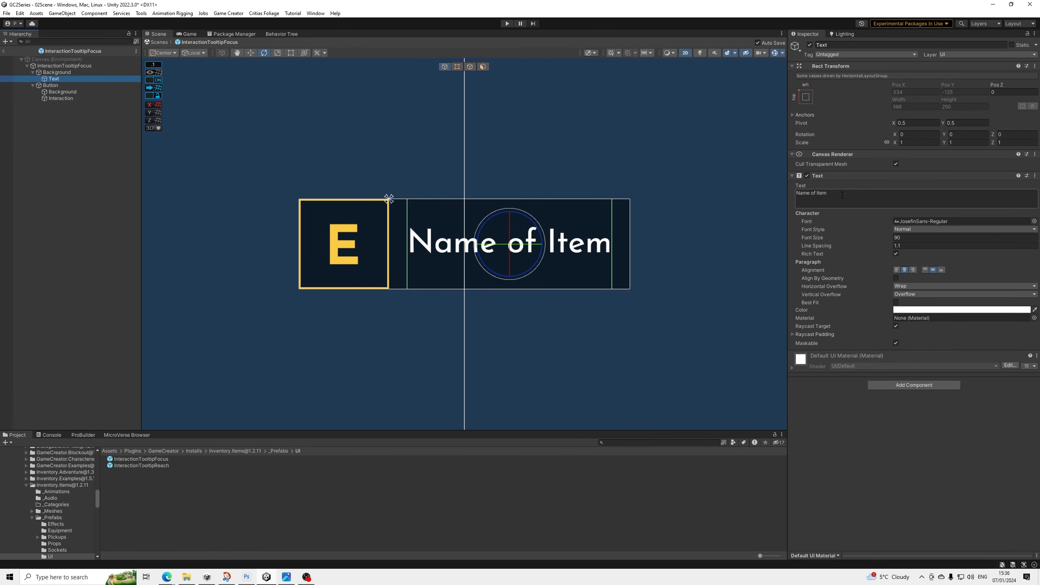
{"action": "left_click", "coordinate": [63, 98]}
{"action": "left_click", "coordinate": [821, 193]}
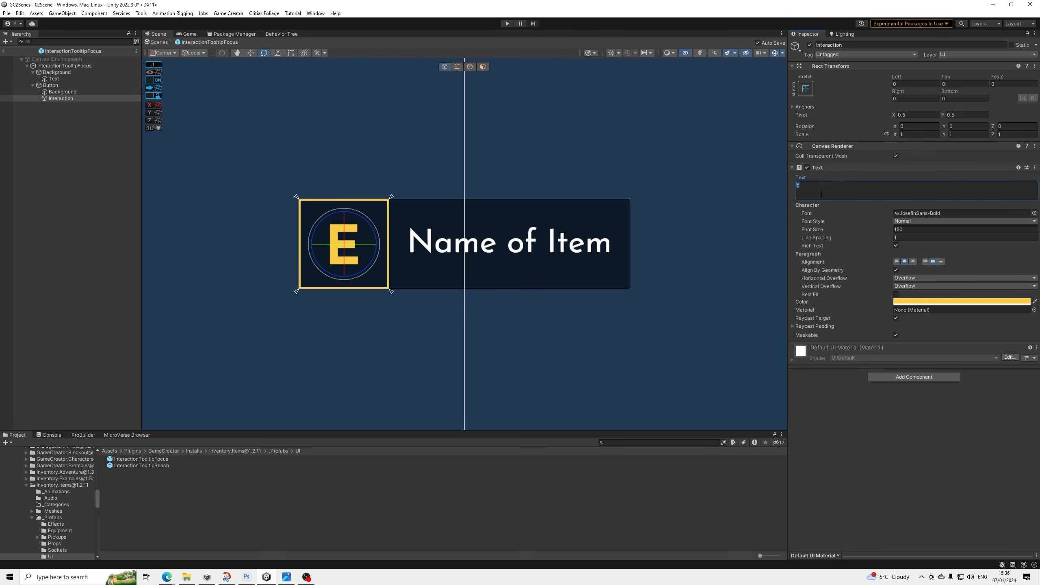
{"action": "type", "text": "F"}
{"action": "left_click", "coordinate": [6, 13]}
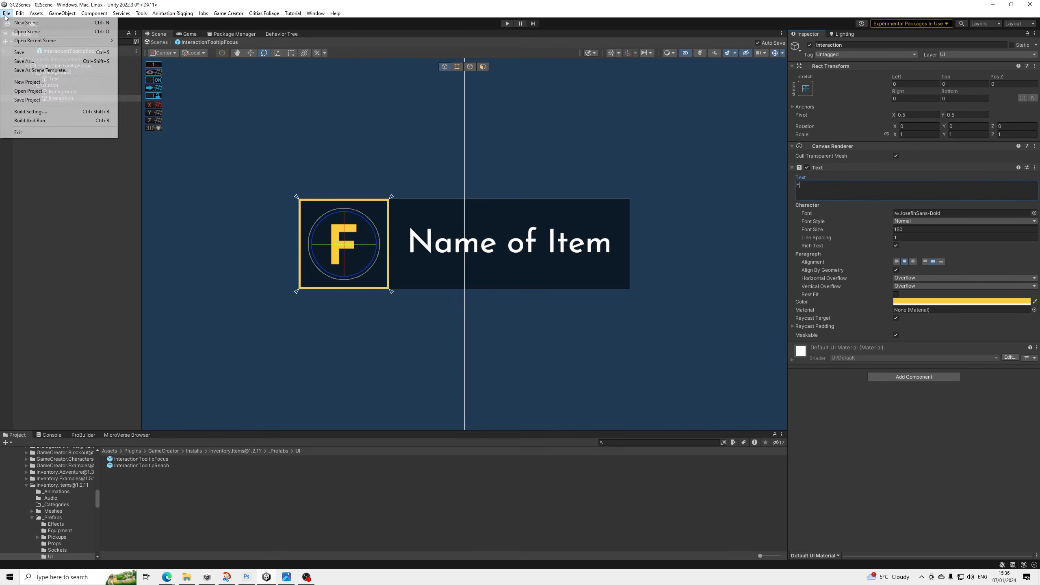
{"action": "left_click", "coordinate": [18, 48]}
{"action": "left_click", "coordinate": [4, 51]}
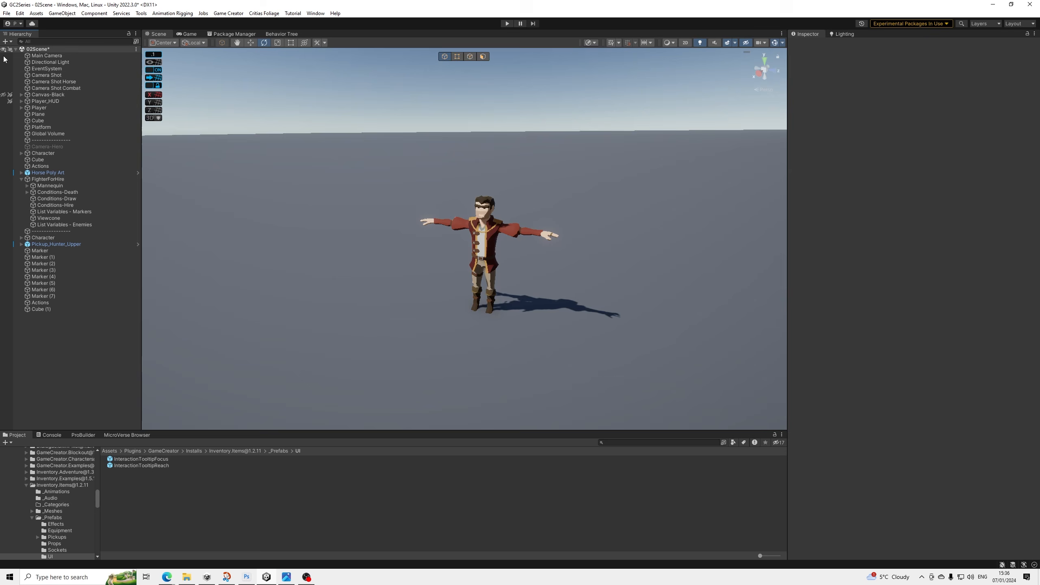
{"action": "middle_click_drag", "start_coordinate": [445, 252], "coordinate": [383, 263]}
{"action": "left_click_drag", "start_coordinate": [384, 263], "coordinate": [417, 292], "text": "alt"}
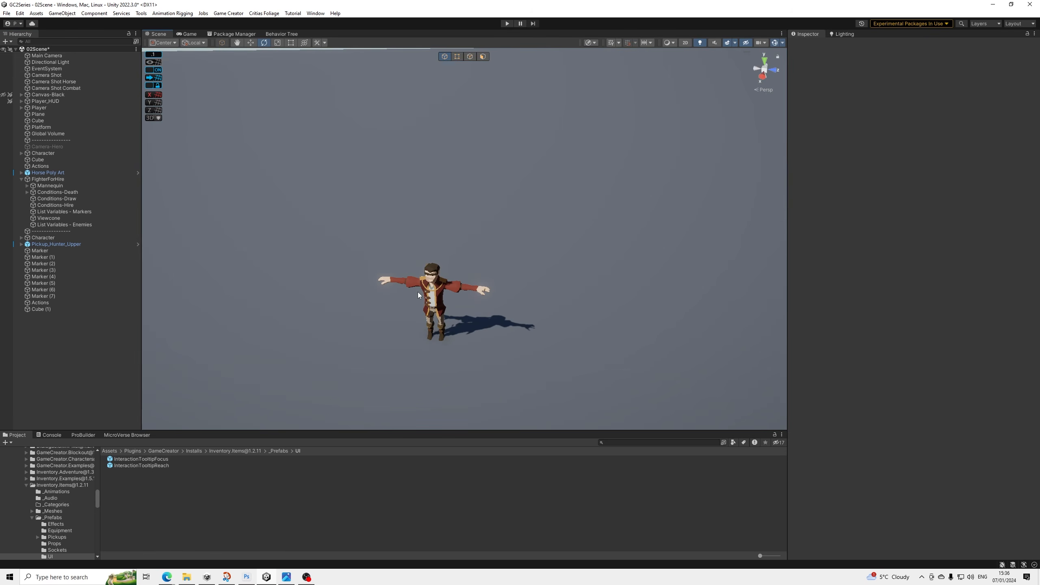
{"action": "middle_click_drag", "start_coordinate": [418, 291], "coordinate": [420, 264]}
Open the Basic Follower behavior tree from the EnemyAI folder and examine its Hired and Seen selectors and their child tasks.
{"action": "left_click", "coordinate": [282, 35]}
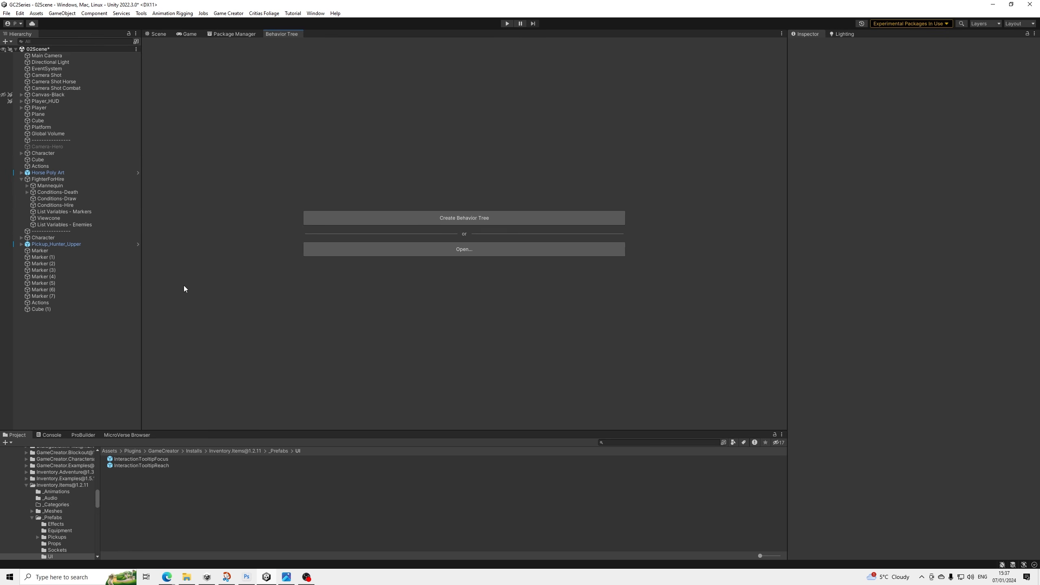
{"action": "scroll", "coordinate": [71, 484], "scroll_direction": "up", "scroll_amount": 10}
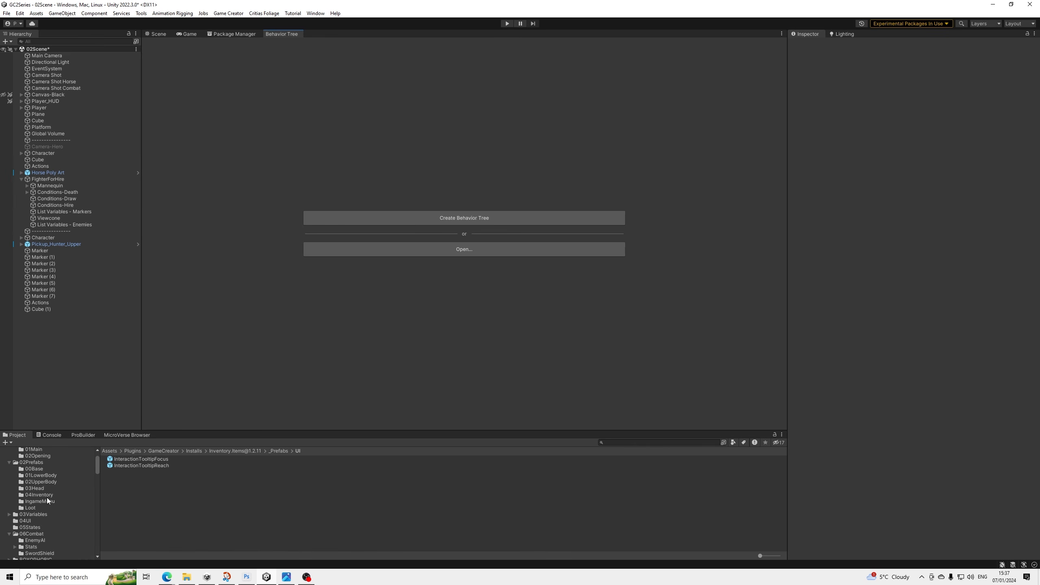
{"action": "scroll", "coordinate": [44, 490], "scroll_direction": "down", "scroll_amount": 2}
{"action": "scroll", "coordinate": [44, 489], "scroll_direction": "up", "scroll_amount": 1}
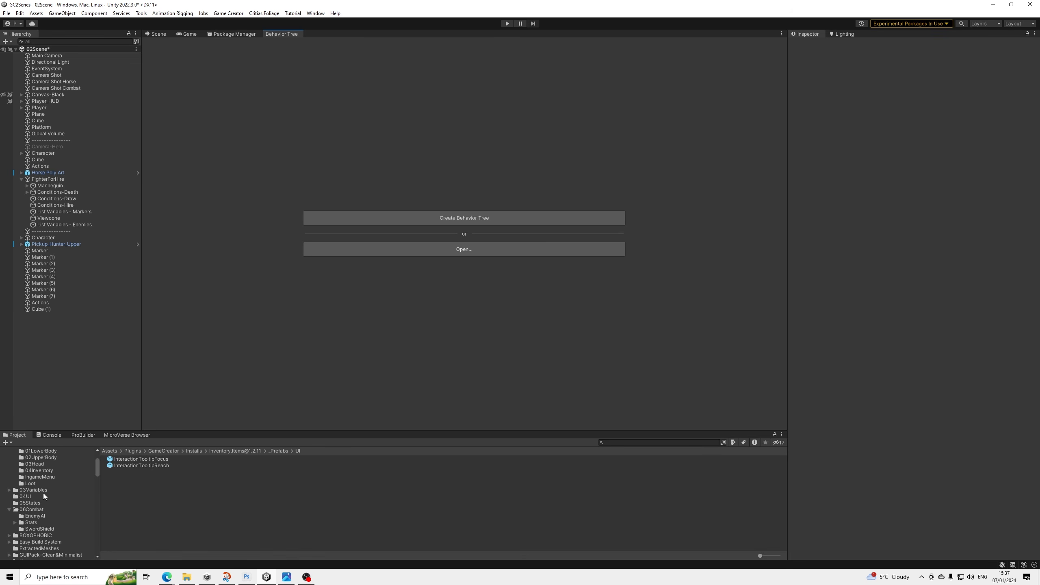
{"action": "scroll", "coordinate": [43, 492], "scroll_direction": "up", "scroll_amount": 1}
{"action": "scroll", "coordinate": [43, 492], "scroll_direction": "down", "scroll_amount": 3}
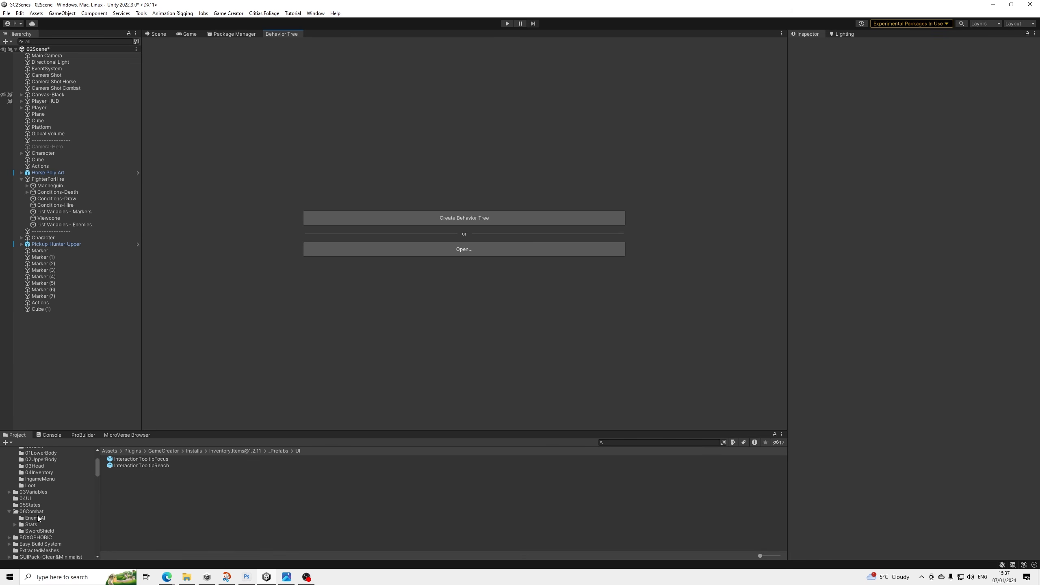
{"action": "left_click", "coordinate": [34, 518]}
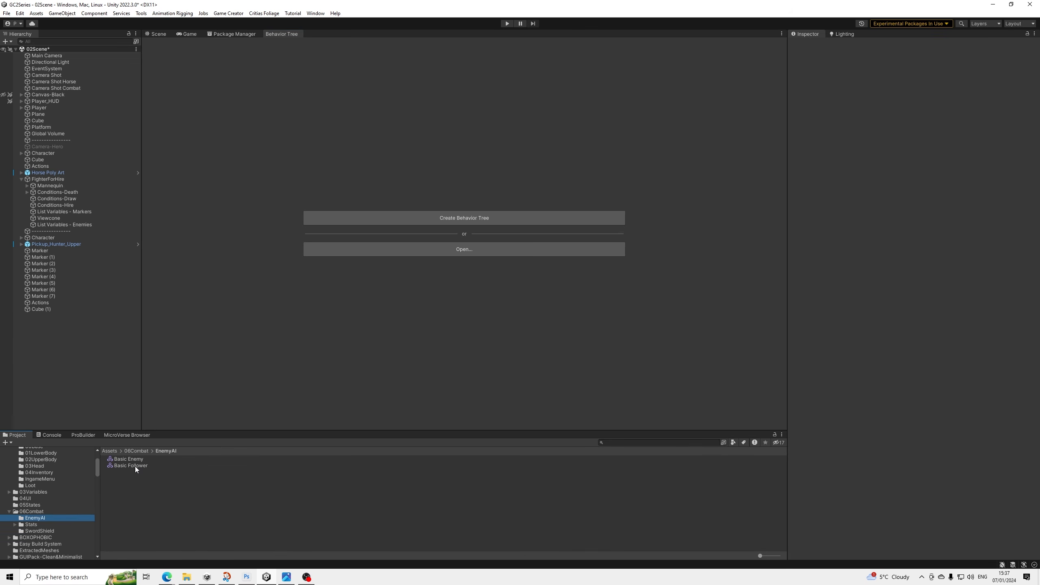
{"action": "double_click", "coordinate": [135, 467]}
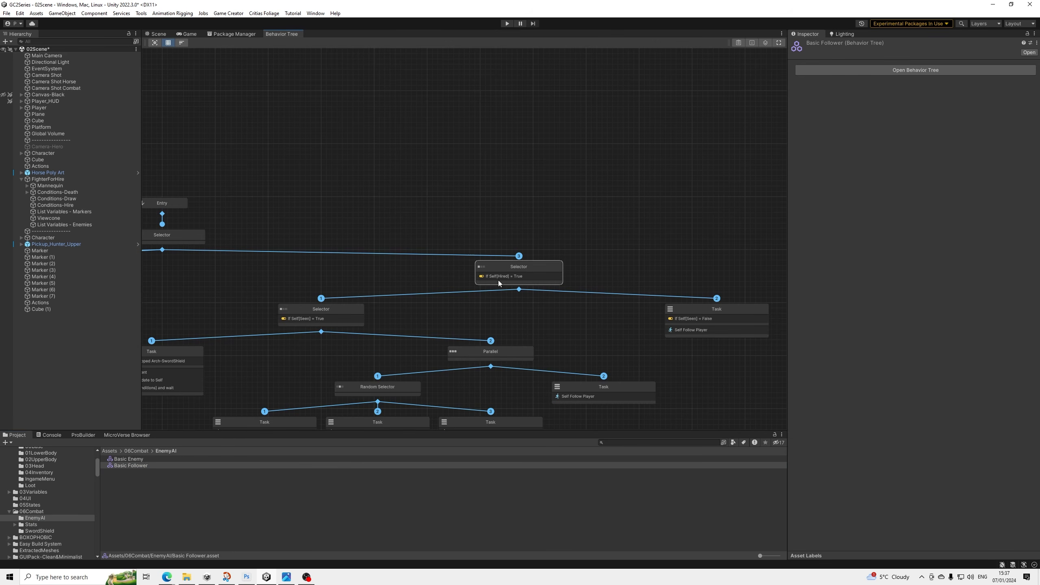
{"action": "middle_click_drag", "start_coordinate": [469, 320], "coordinate": [632, 320]}
{"action": "middle_click_drag", "start_coordinate": [543, 307], "coordinate": [570, 307]}
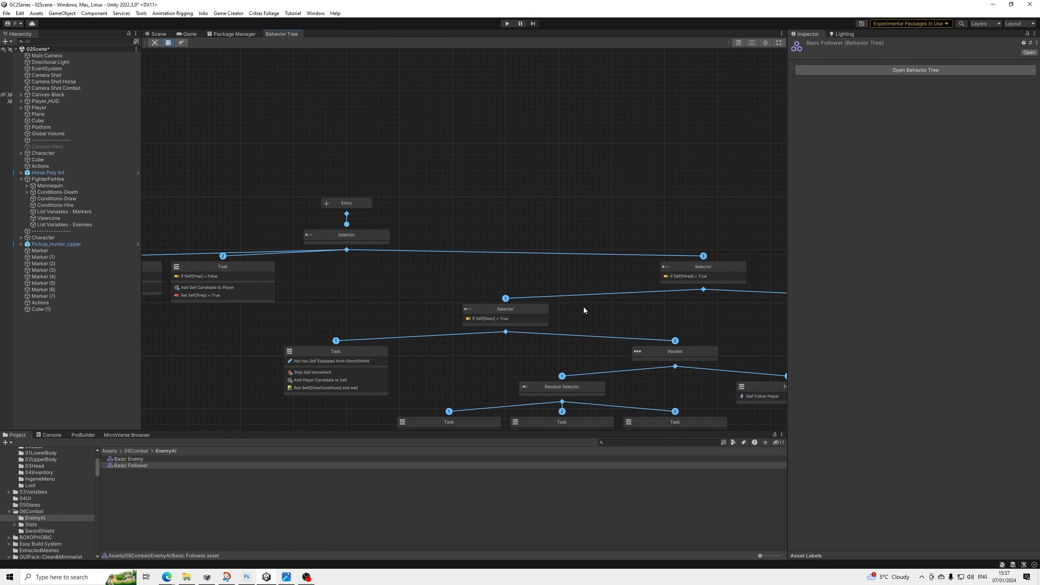
{"action": "middle_click_drag", "start_coordinate": [446, 299], "coordinate": [358, 289]}
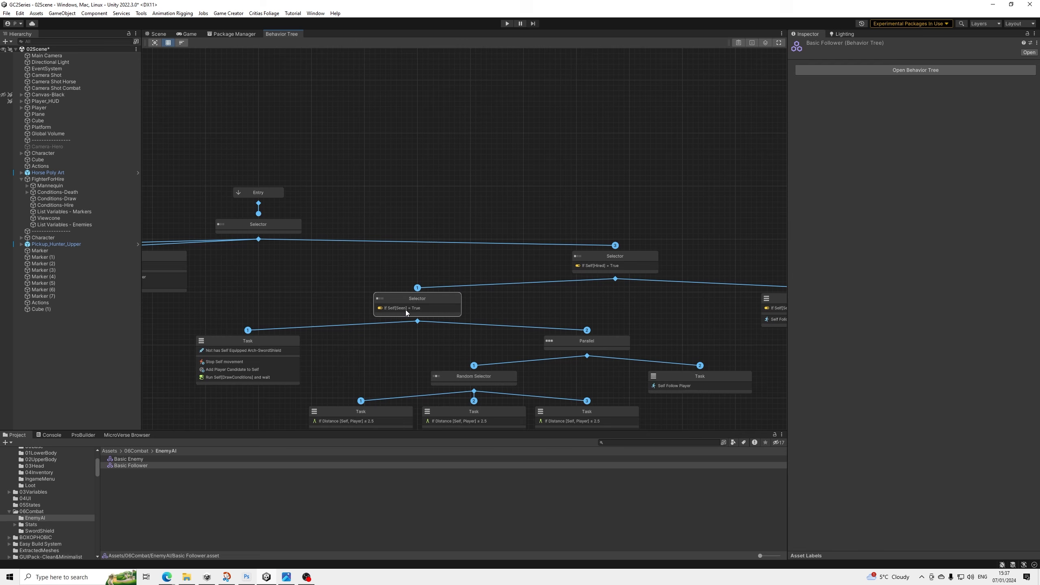
{"action": "left_click", "coordinate": [612, 263]}
{"action": "middle_click_drag", "start_coordinate": [643, 312], "coordinate": [476, 288]}
{"action": "left_click", "coordinate": [229, 274]}
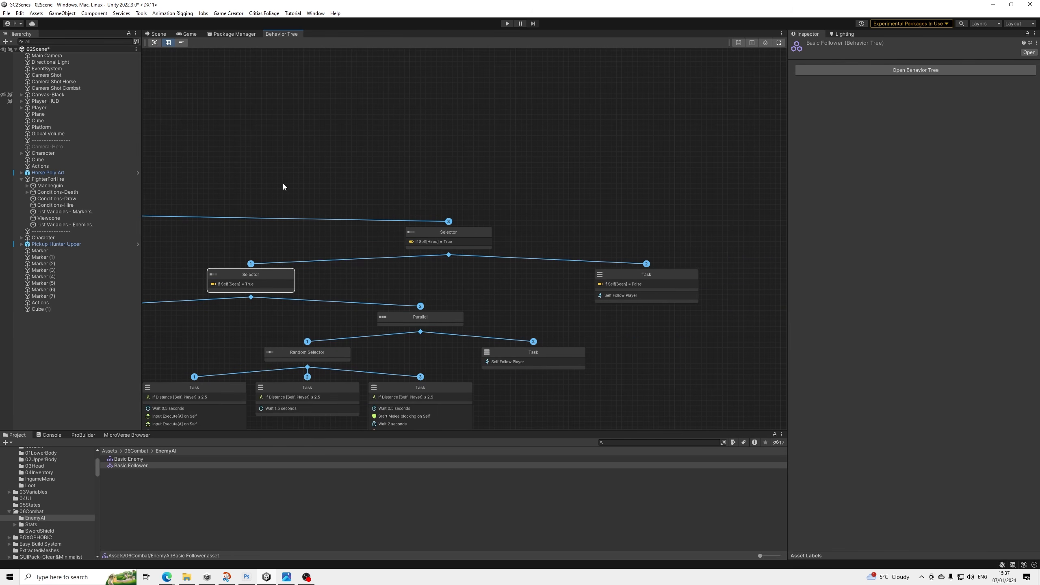
Set the Viewcone's On Trigger Stay collider to a Local List Variable using the first element of List Variables - Enemies.
{"action": "left_click", "coordinate": [158, 34]}
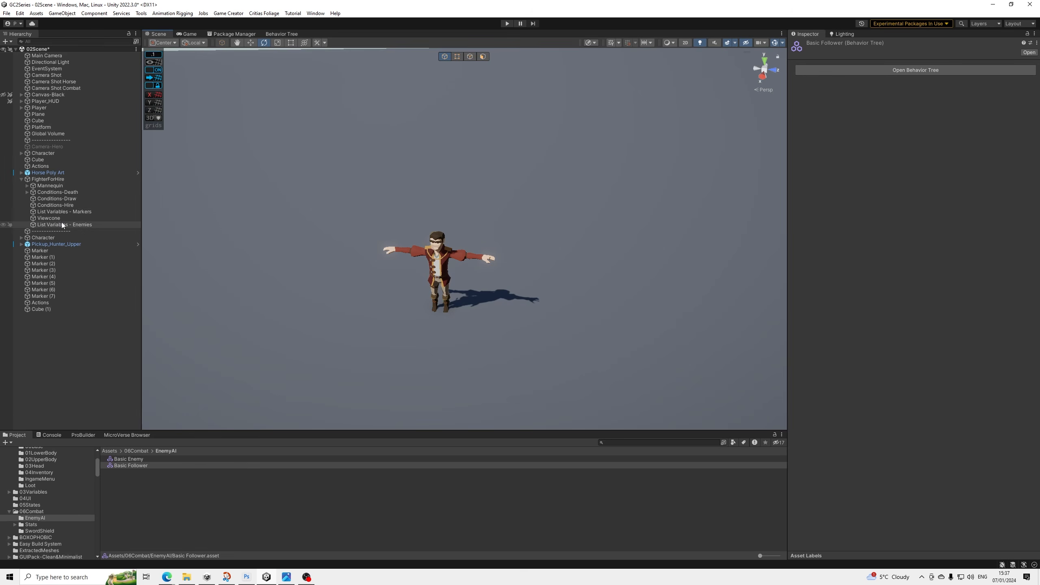
{"action": "left_click", "coordinate": [62, 225]}
{"action": "scroll", "coordinate": [555, 196], "scroll_direction": "down", "scroll_amount": 2}
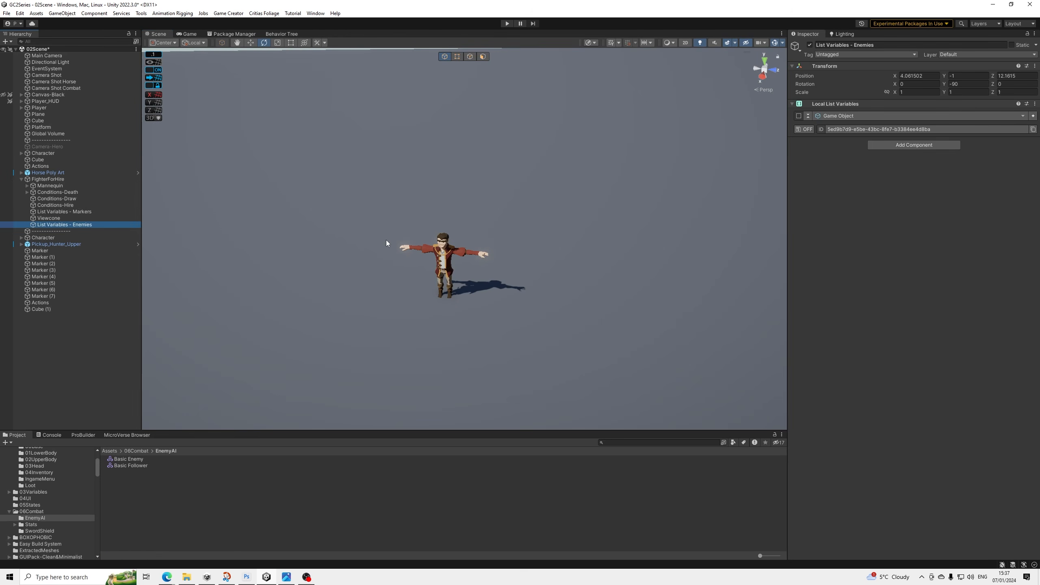
{"action": "left_click", "coordinate": [48, 217]}
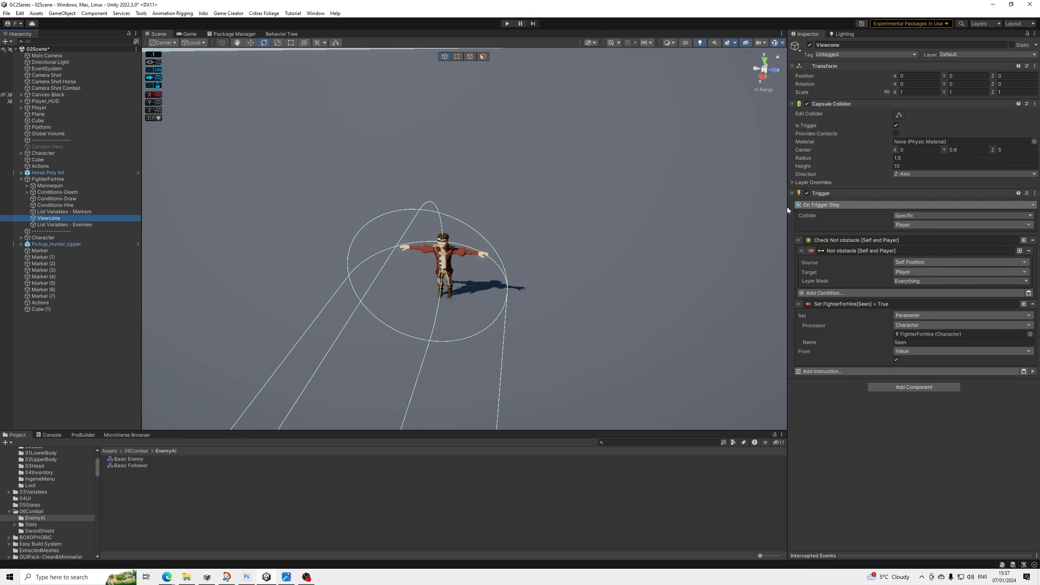
{"action": "left_click_drag", "start_coordinate": [774, 205], "coordinate": [534, 190], "text": "alt"}
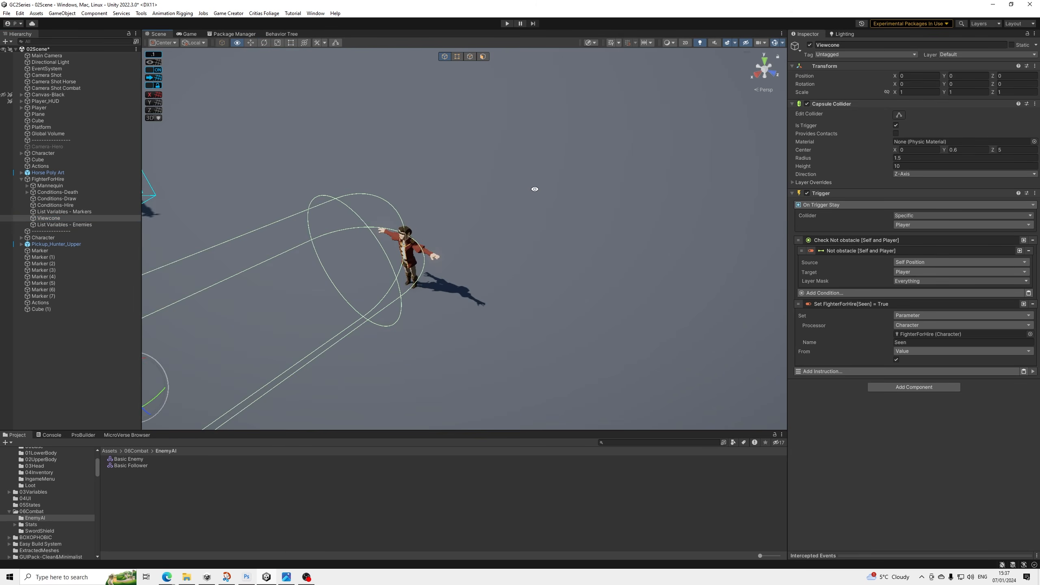
{"action": "left_click", "coordinate": [901, 224]}
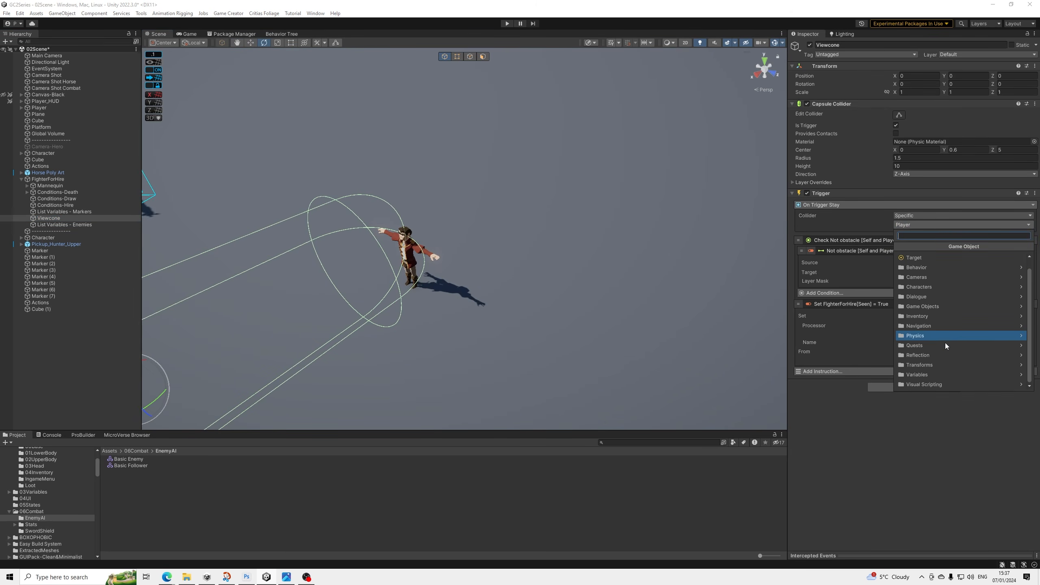
{"action": "left_click", "coordinate": [921, 376]}
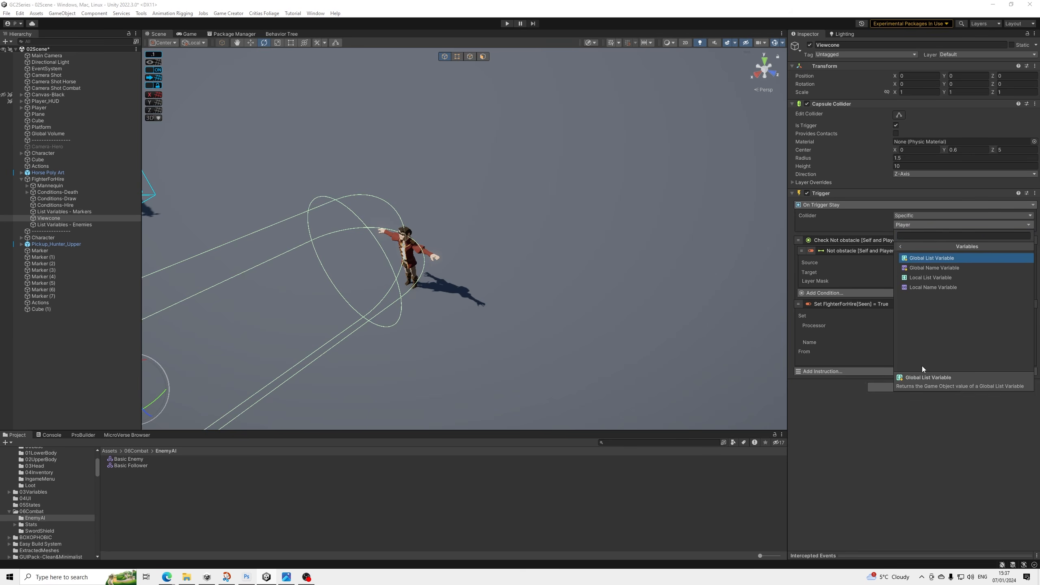
{"action": "left_click", "coordinate": [930, 277]}
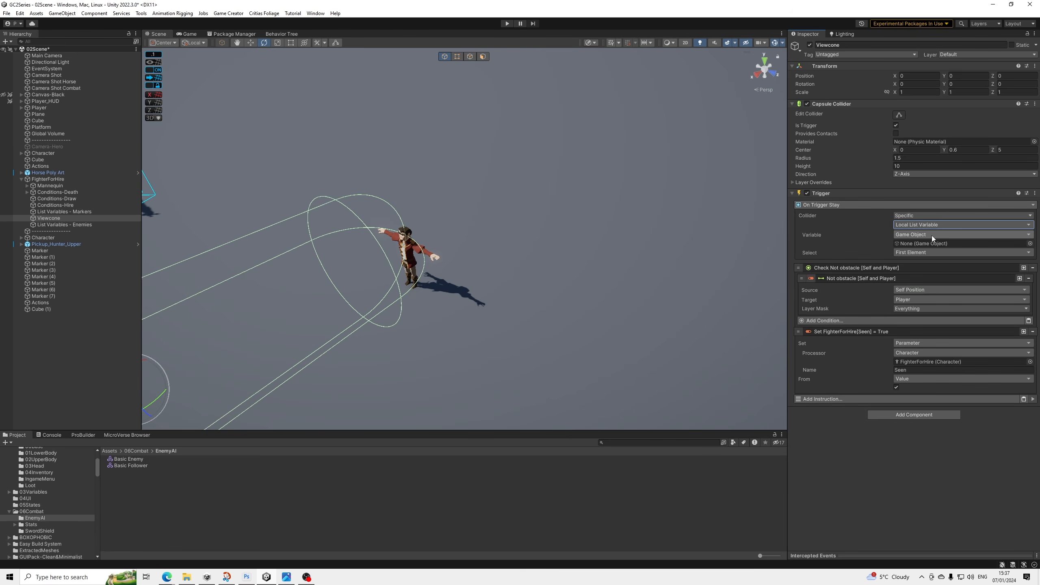
{"action": "left_click", "coordinate": [918, 254]}
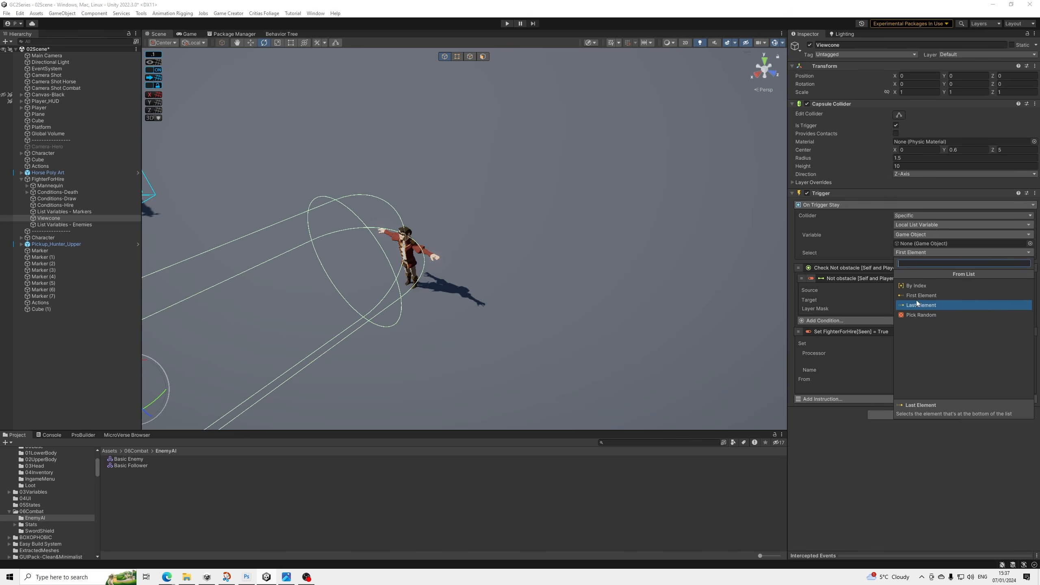
{"action": "left_click", "coordinate": [921, 295]}
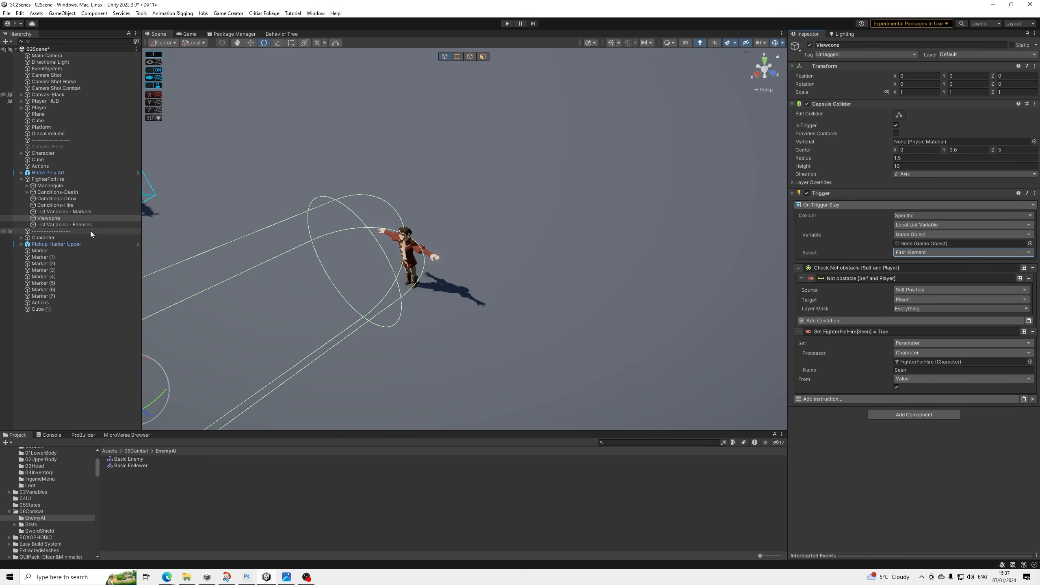
{"action": "left_click_drag", "start_coordinate": [78, 226], "coordinate": [938, 245]}
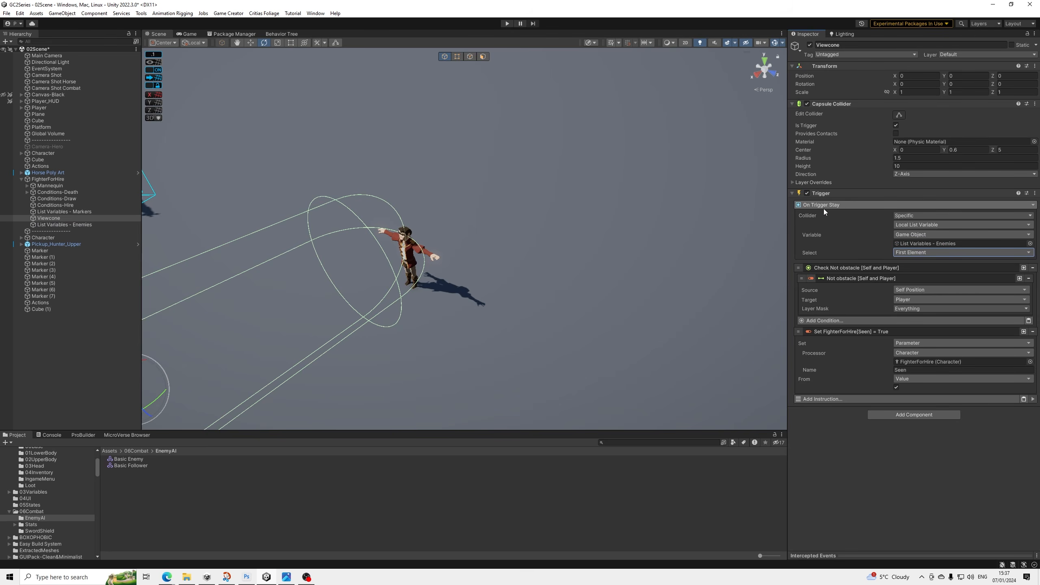
Set the Viewcone's Not obstacle condition target to a Local List Variable from List Variables - Enemies, and save the scene.
{"action": "left_click", "coordinate": [905, 302]}
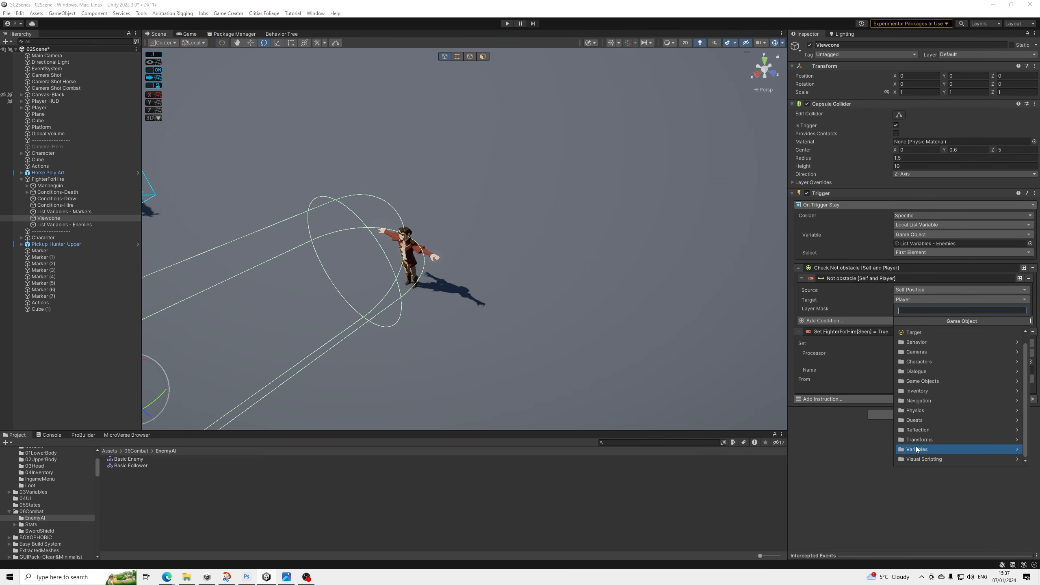
{"action": "left_click", "coordinate": [922, 448]}
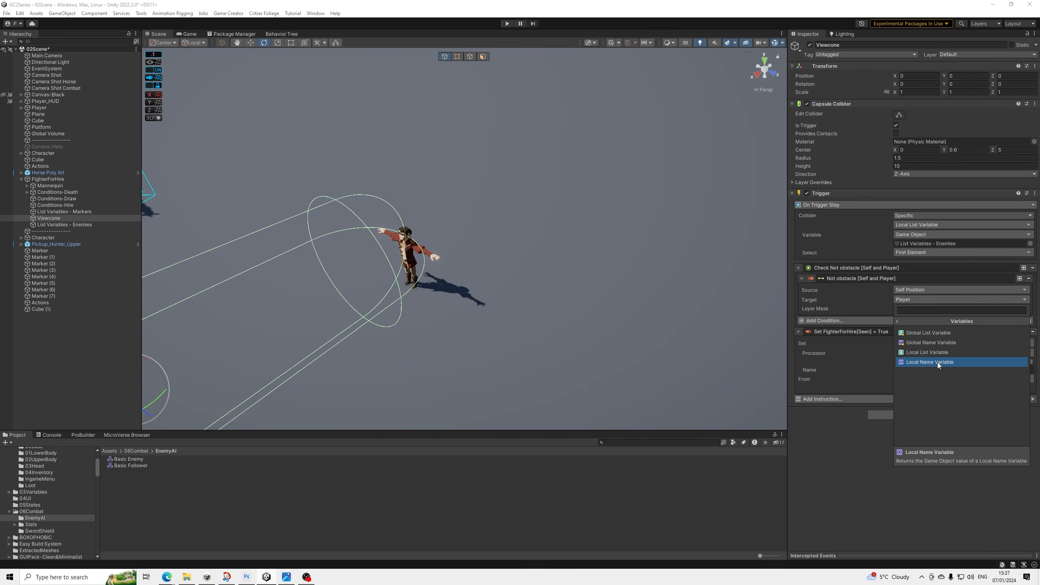
{"action": "left_click", "coordinate": [927, 353]}
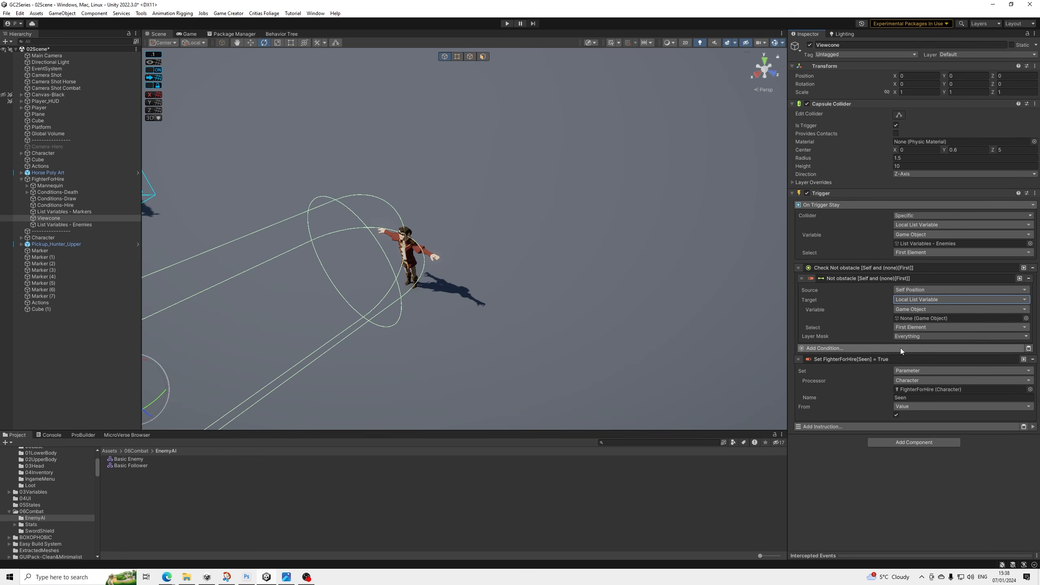
{"action": "left_click_drag", "start_coordinate": [79, 226], "coordinate": [948, 319]}
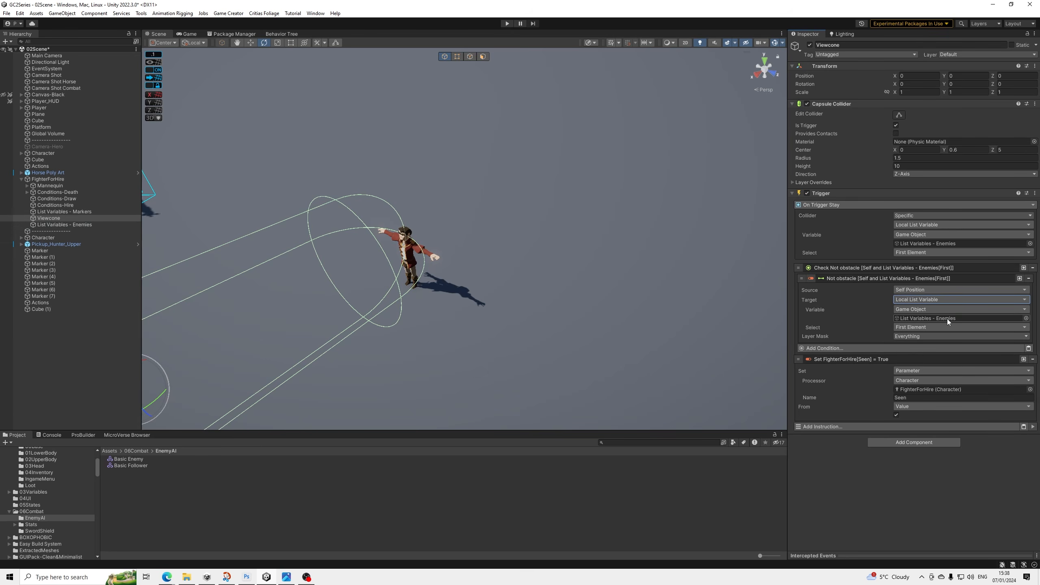
{"action": "left_click", "coordinate": [836, 268]}
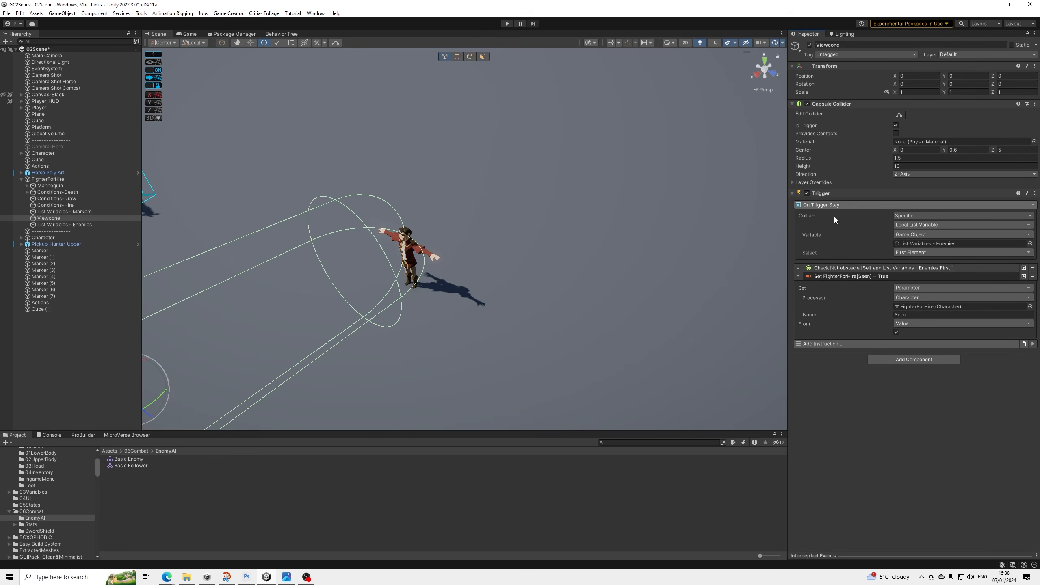
{"action": "left_click", "coordinate": [833, 277]}
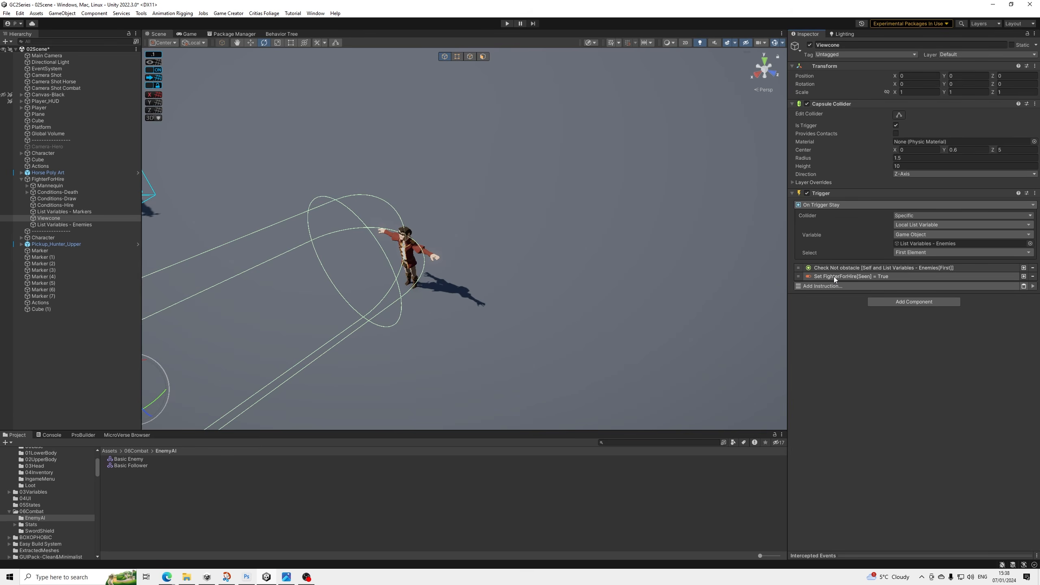
{"action": "left_click", "coordinate": [846, 277]}
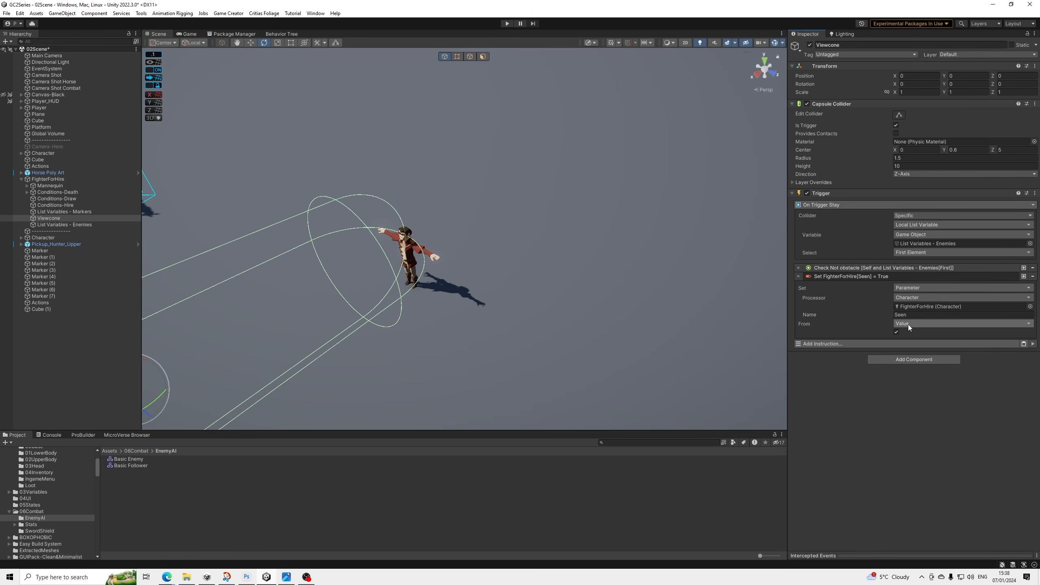
{"action": "left_click", "coordinate": [829, 276]}
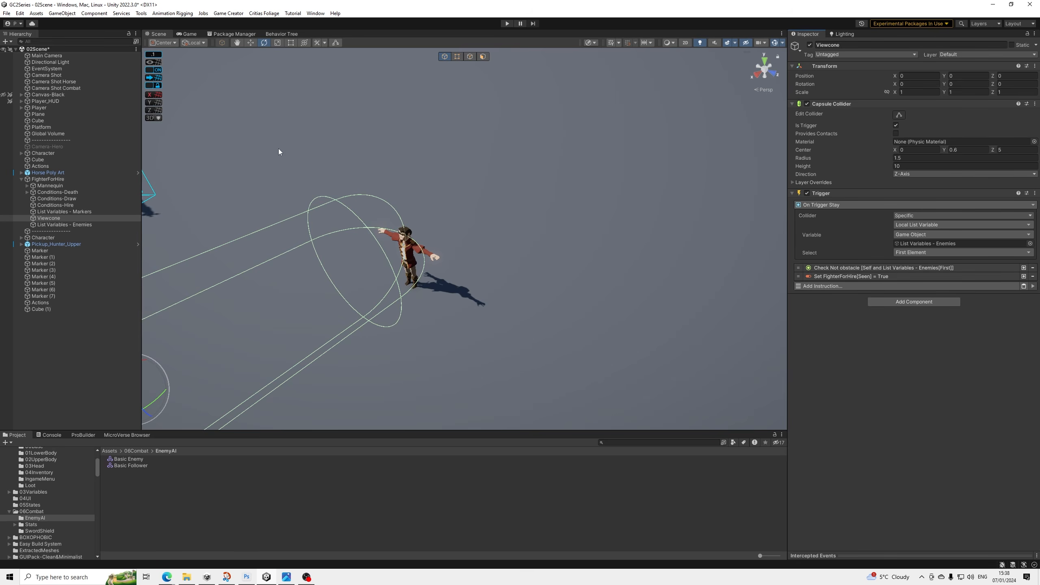
{"action": "left_click", "coordinate": [6, 13]}
{"action": "left_click", "coordinate": [25, 56]}
Examine the fighter's view cone in the scene and the tasks under the Hired and Seen selectors in the Basic Follower tree.
{"action": "scroll", "coordinate": [281, 202], "scroll_direction": "down", "scroll_amount": 5}
{"action": "middle_click_drag", "start_coordinate": [281, 202], "coordinate": [453, 184]}
{"action": "left_click_drag", "start_coordinate": [453, 183], "coordinate": [409, 197], "text": "alt"}
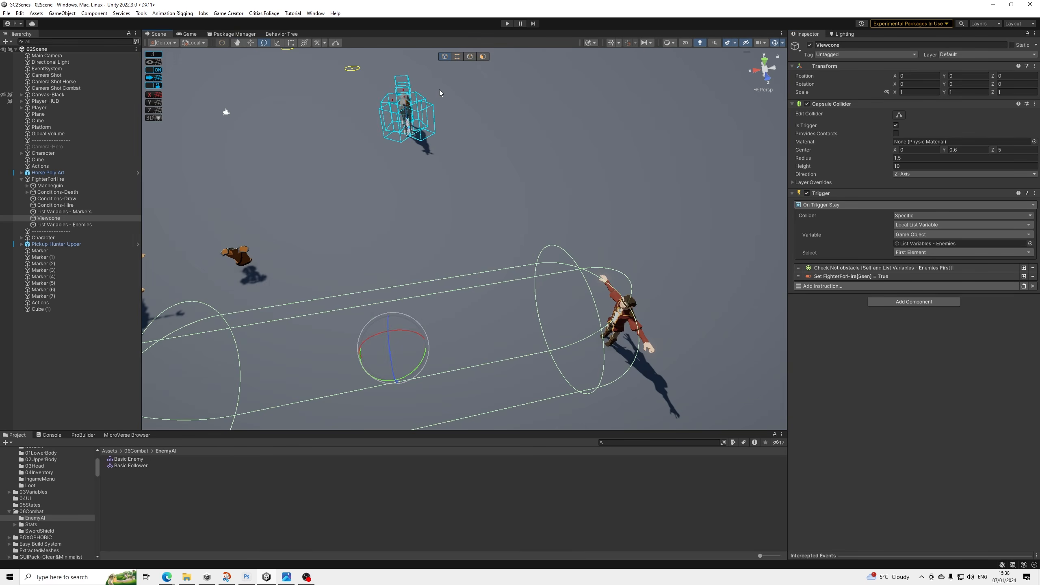
{"action": "left_click", "coordinate": [286, 33]}
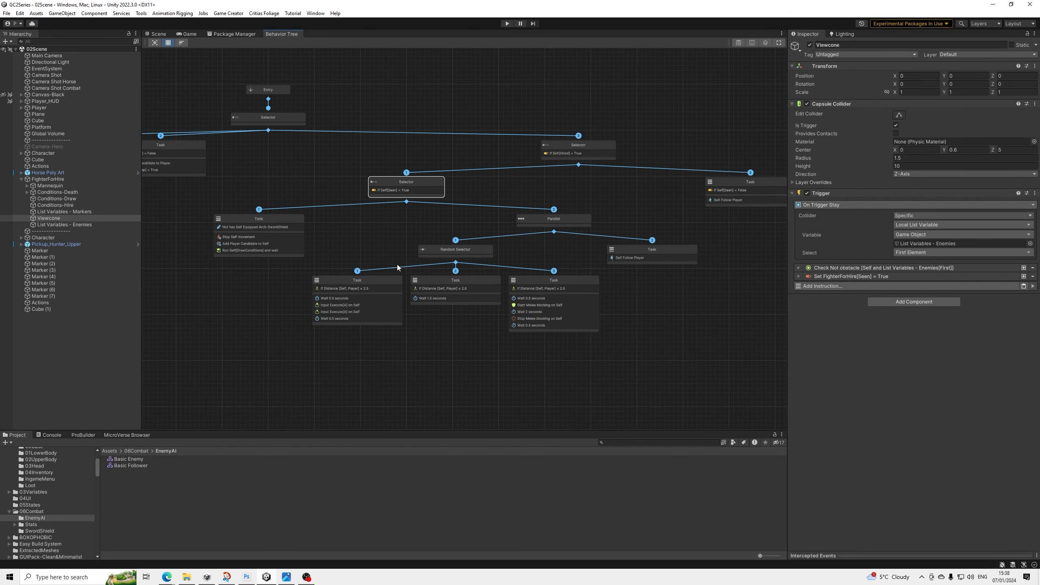
{"action": "left_click", "coordinate": [259, 239]}
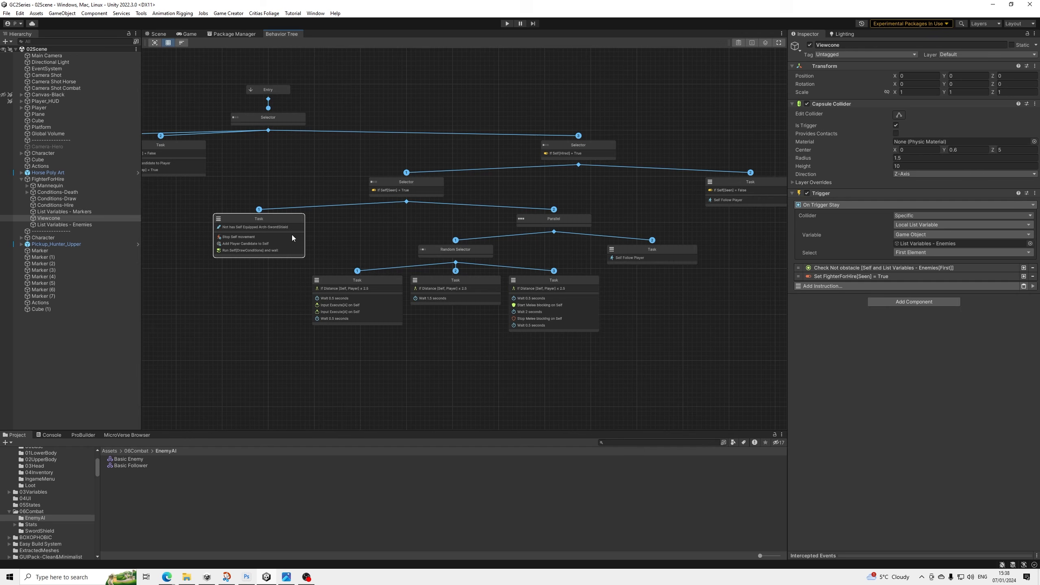
{"action": "left_click", "coordinate": [364, 210]}
{"action": "left_click", "coordinate": [157, 34]}
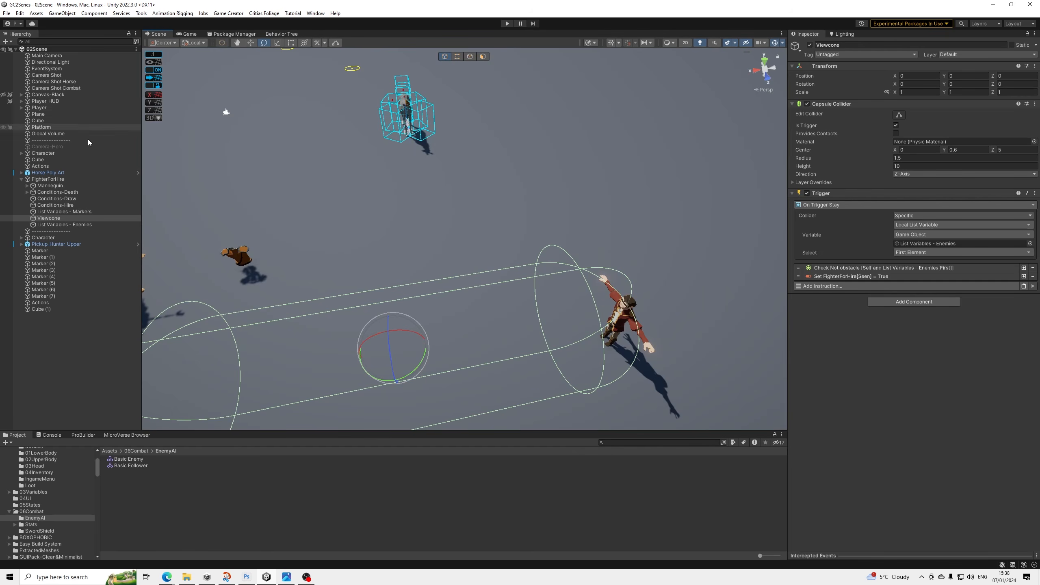
{"action": "left_click", "coordinate": [21, 180]}
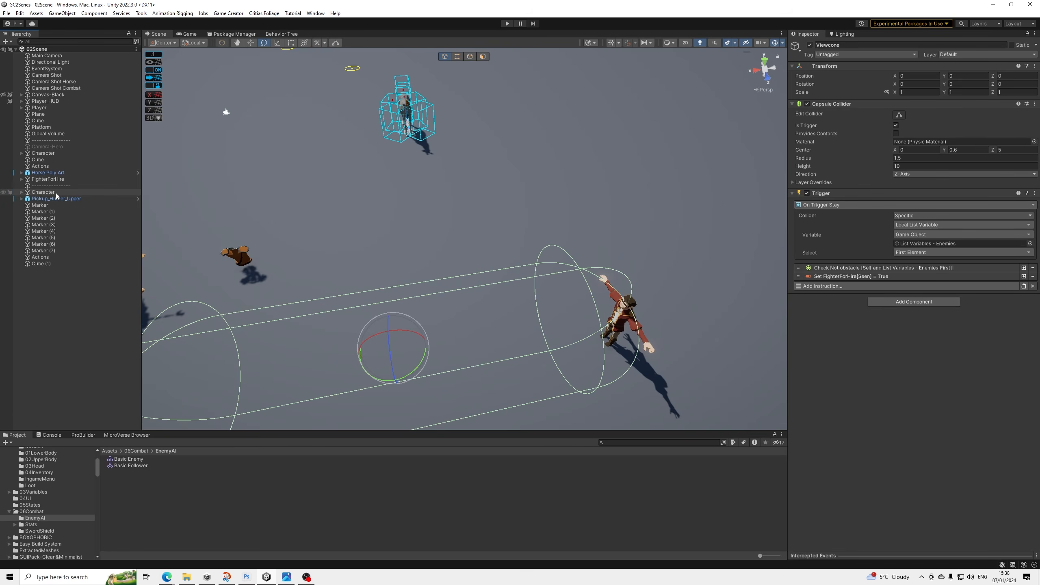
{"action": "left_click", "coordinate": [282, 34]}
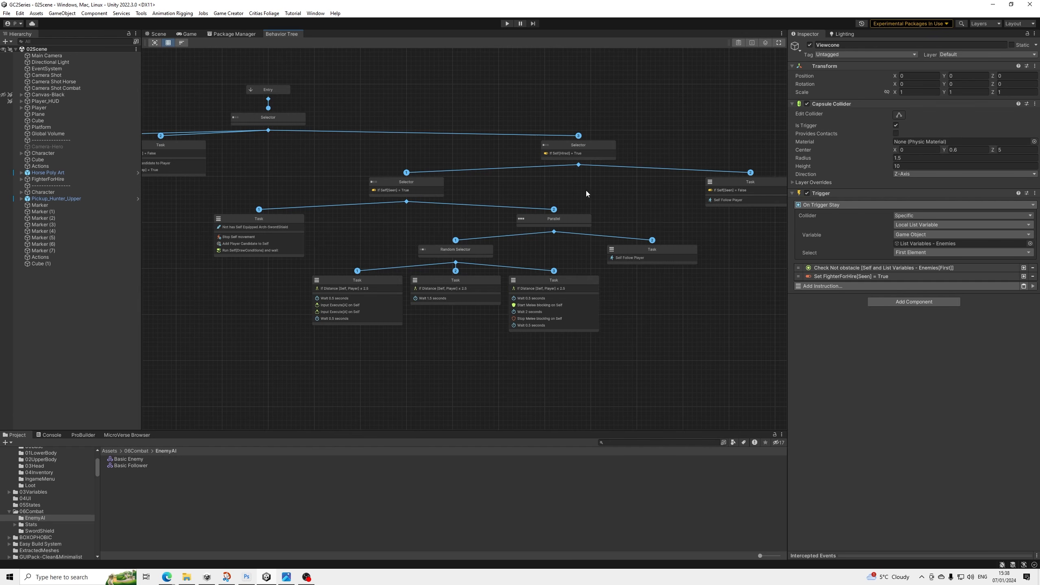
{"action": "middle_click_drag", "start_coordinate": [586, 190], "coordinate": [493, 190]}
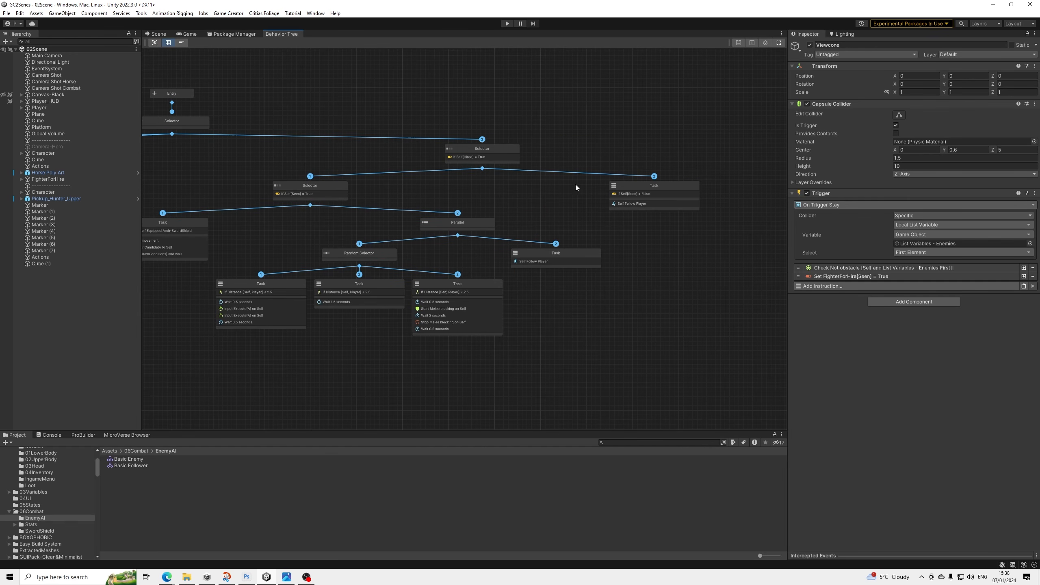
{"action": "left_click_drag", "start_coordinate": [482, 168], "coordinate": [665, 248]}
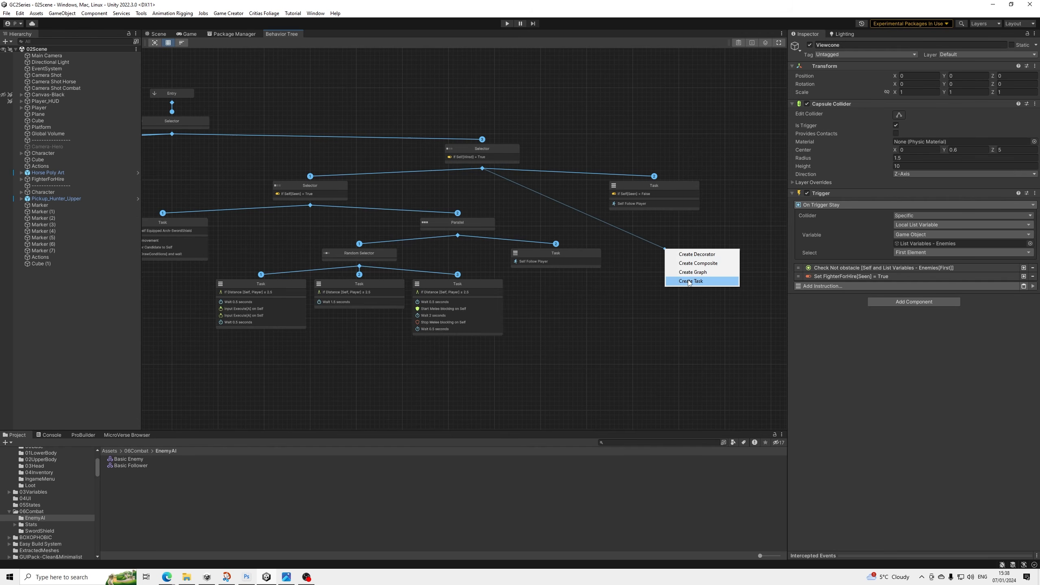
{"action": "left_click", "coordinate": [696, 273]}
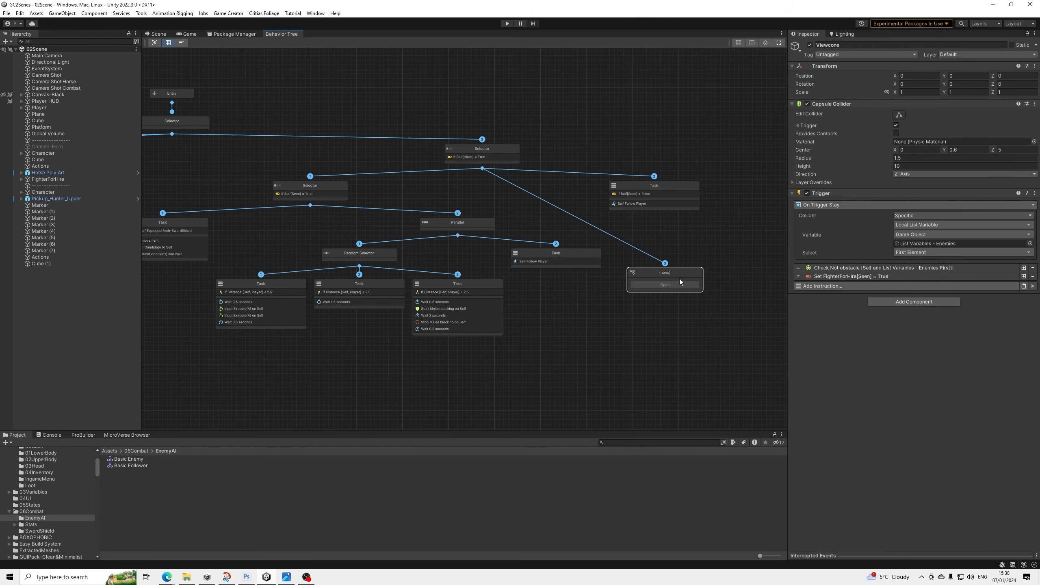
{"action": "key", "text": "Delete"}
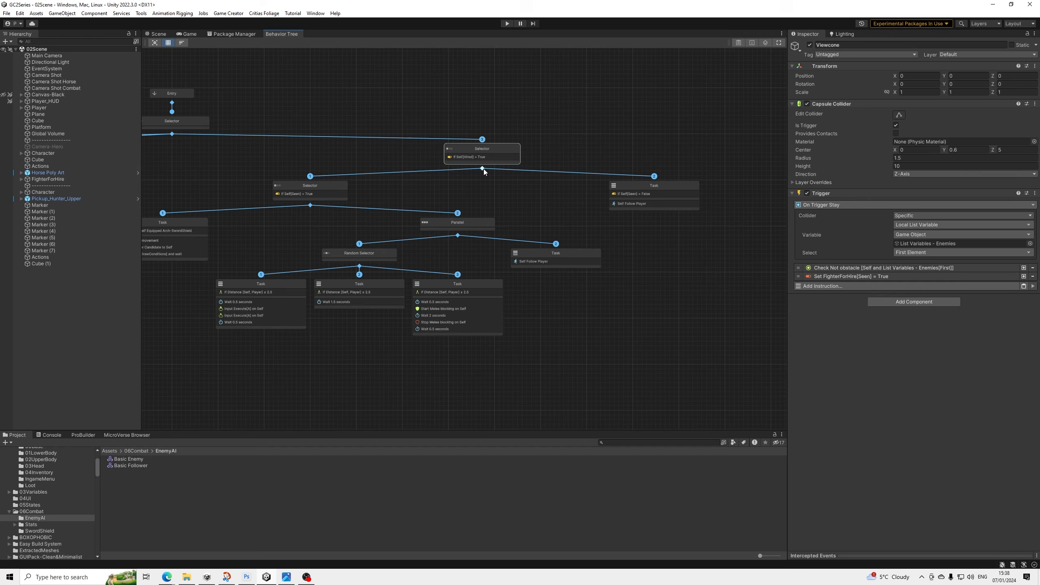
Create a composite node under the Hired selector in the Basic Follower tree and change its type to Parallel.
{"action": "left_click_drag", "start_coordinate": [483, 168], "coordinate": [649, 236]}
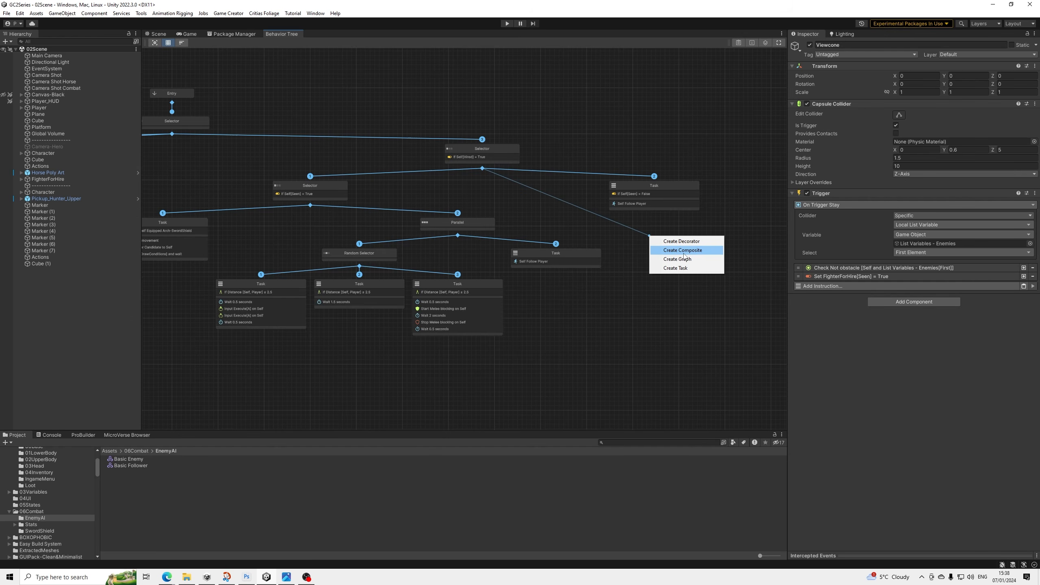
{"action": "left_click", "coordinate": [684, 252]}
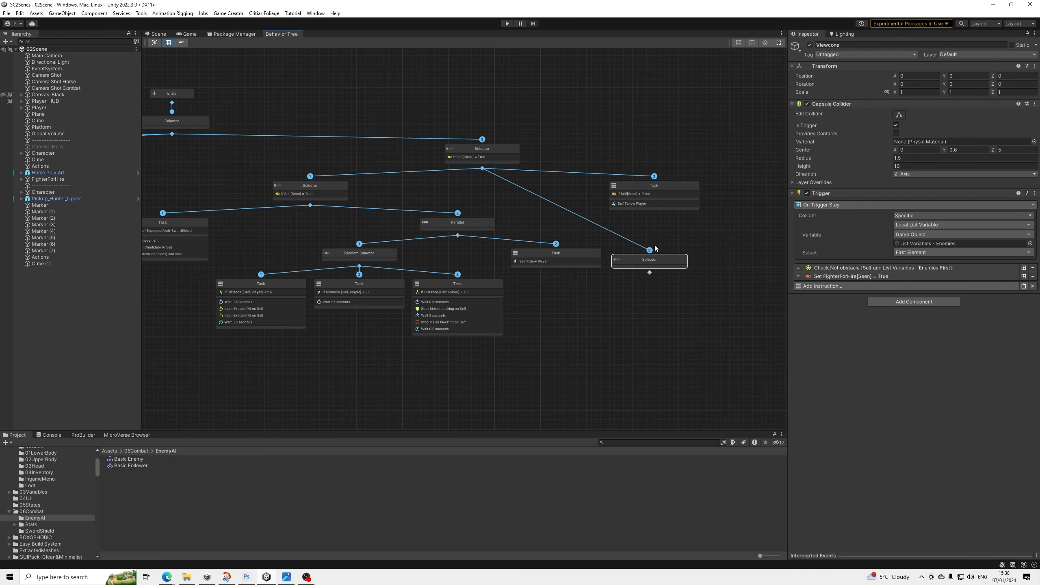
{"action": "left_click", "coordinate": [752, 42]}
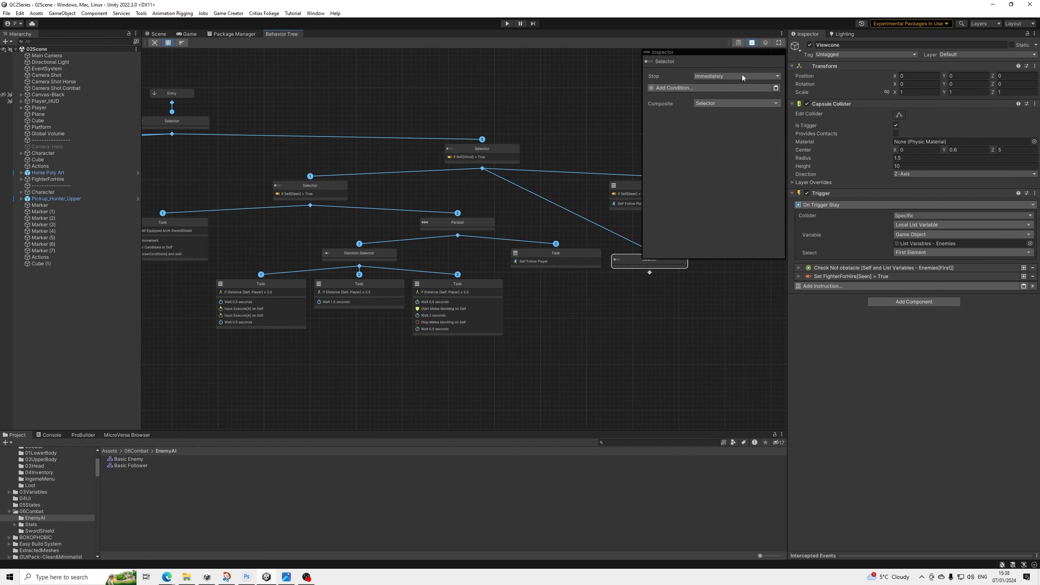
{"action": "left_click", "coordinate": [704, 103]}
{"action": "left_click", "coordinate": [714, 140]}
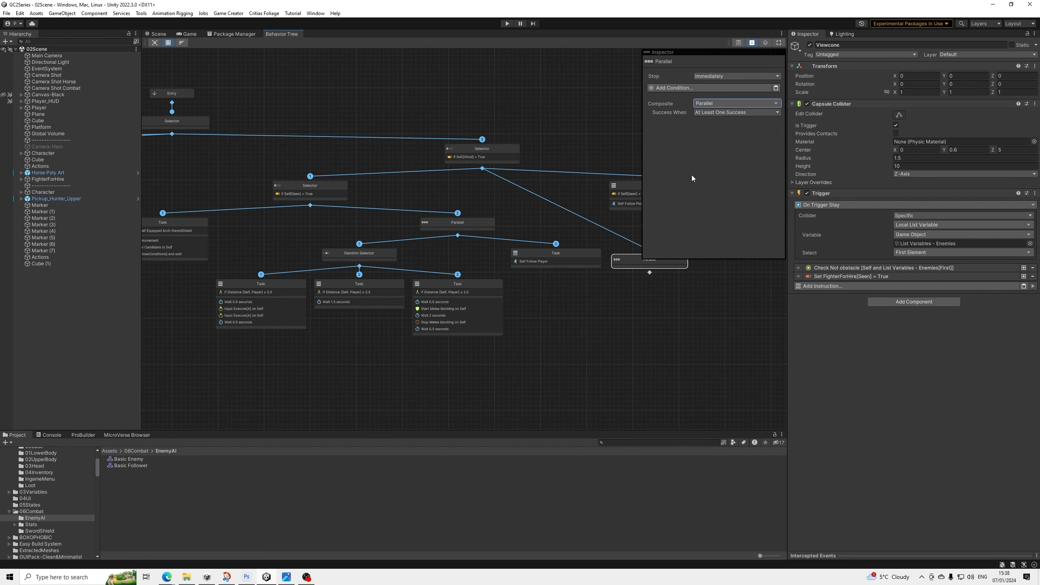
Connect the Seen = False follow task beneath the new Parallel node, add a second task there, and auto-arrange the tree.
{"action": "left_click", "coordinate": [611, 221]}
{"action": "middle_click_drag", "start_coordinate": [612, 221], "coordinate": [540, 231]}
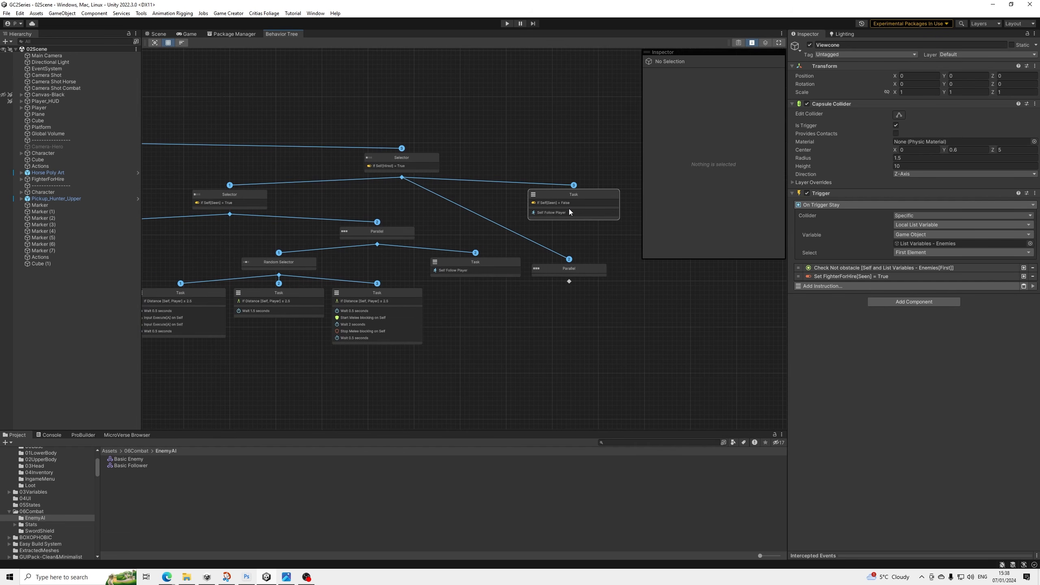
{"action": "left_click_drag", "start_coordinate": [569, 281], "coordinate": [573, 187]}
{"action": "left_click_drag", "start_coordinate": [571, 280], "coordinate": [616, 307]}
{"action": "left_click", "coordinate": [632, 340]}
{"action": "left_click", "coordinate": [181, 43]}
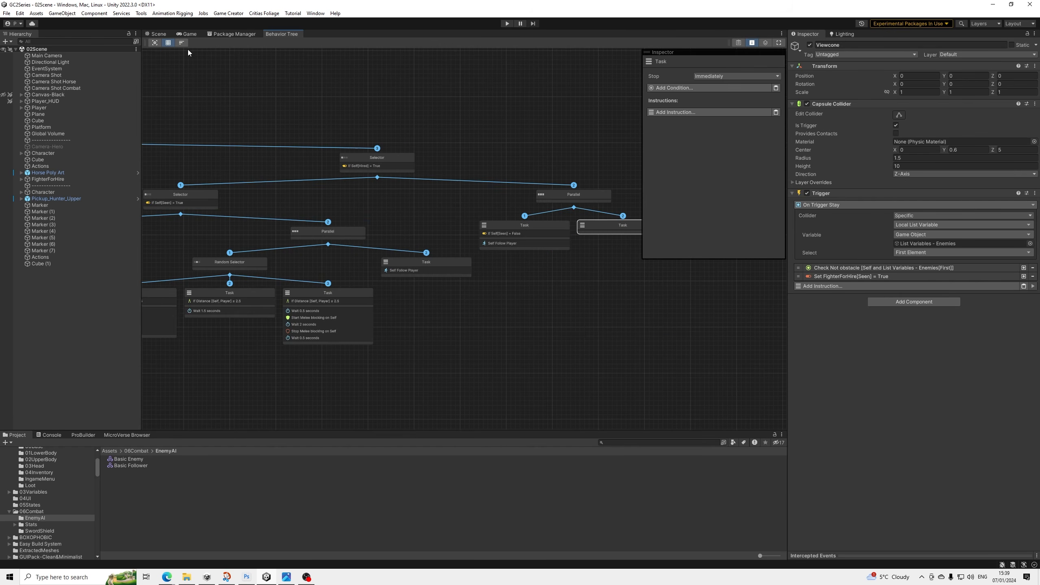
Move the Self[Seen] = False condition from the Self Follow Player task to its parent Parallel node.
{"action": "left_click", "coordinate": [565, 234]}
{"action": "right_click", "coordinate": [698, 88]}
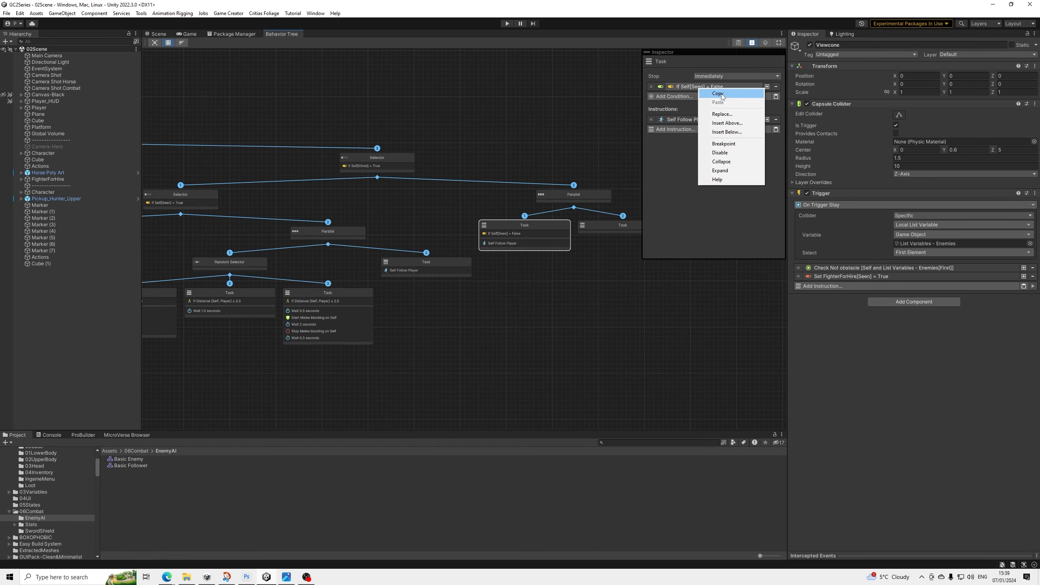
{"action": "left_click", "coordinate": [719, 94]}
{"action": "left_click", "coordinate": [592, 194]}
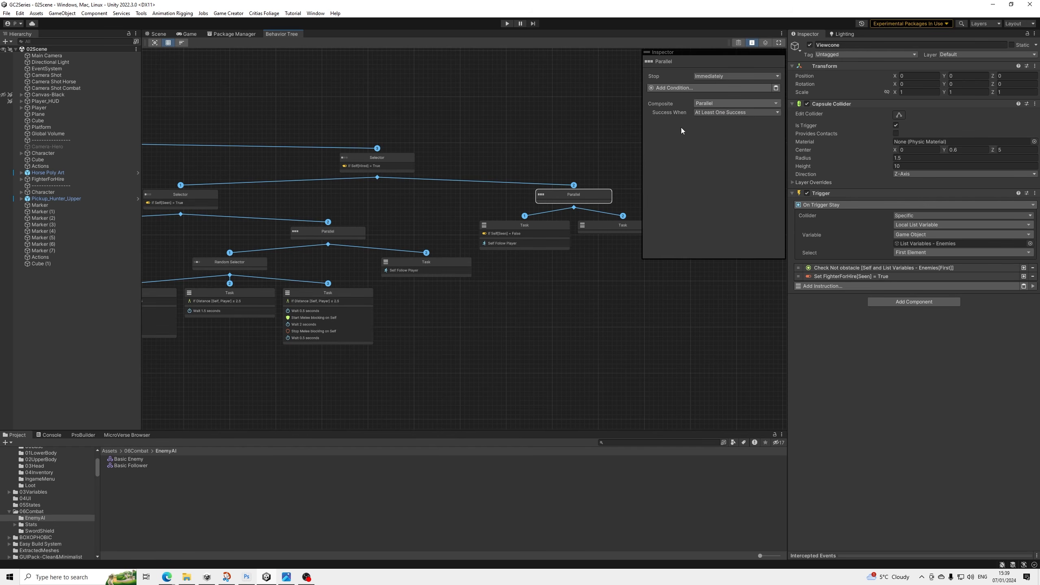
{"action": "left_click", "coordinate": [776, 88]}
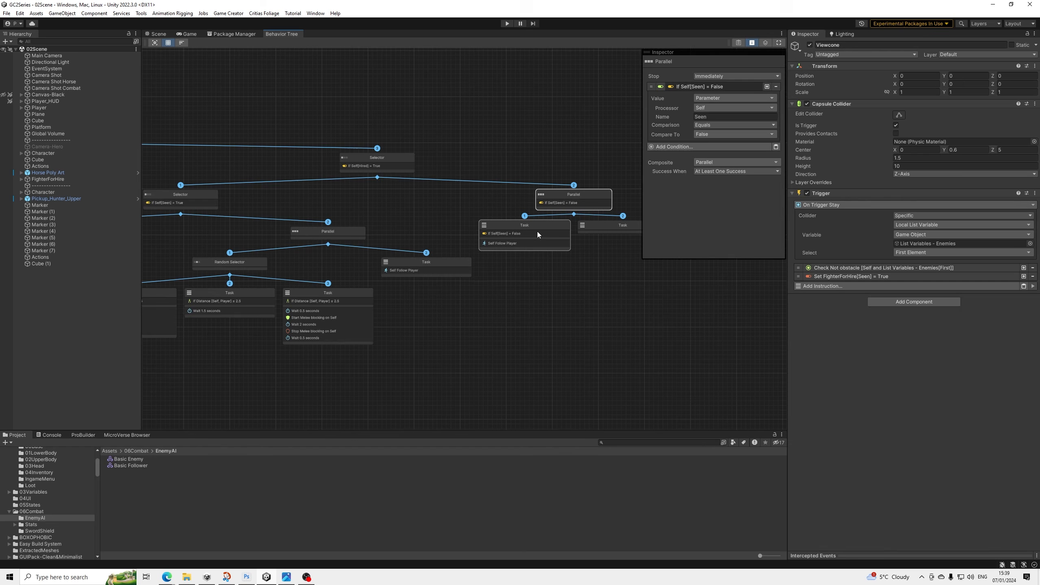
{"action": "middle_click_drag", "start_coordinate": [535, 234], "coordinate": [503, 239]}
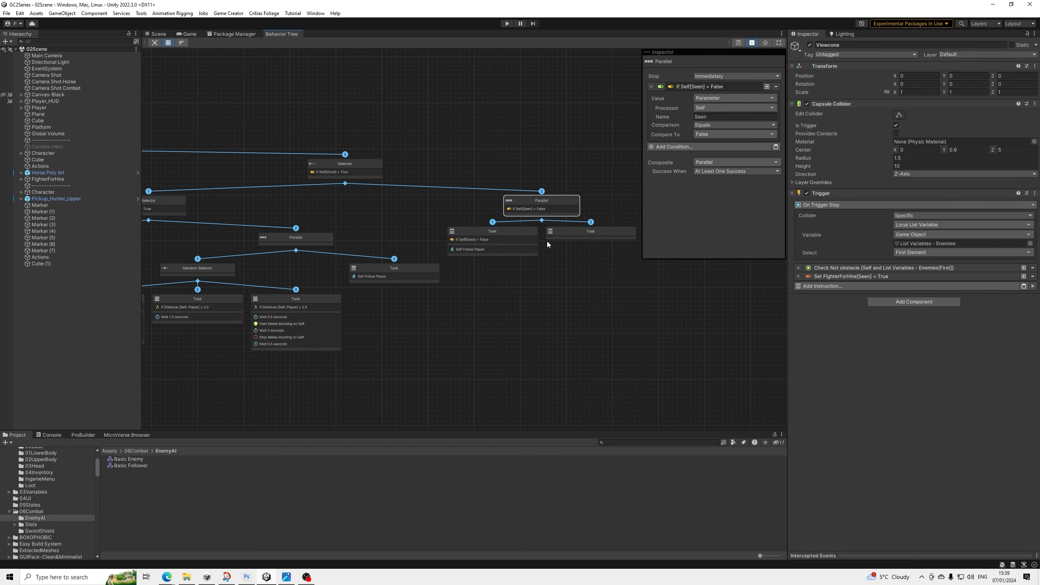
{"action": "left_click", "coordinate": [521, 237]}
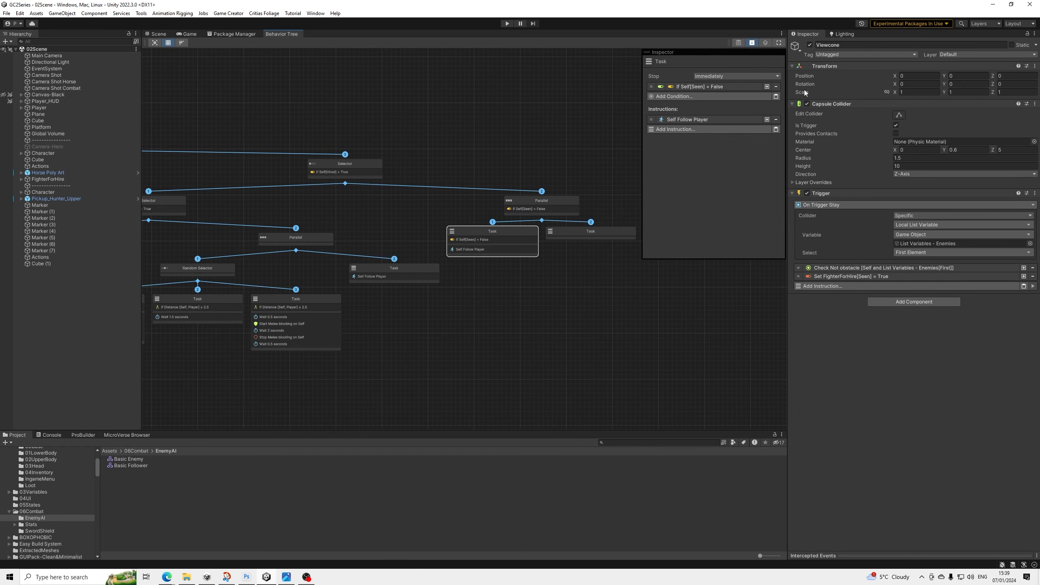
{"action": "left_click", "coordinate": [776, 86]}
Add a Collect Characters instruction to the empty second task under the Seen = False Parallel node.
{"action": "left_click", "coordinate": [556, 236]}
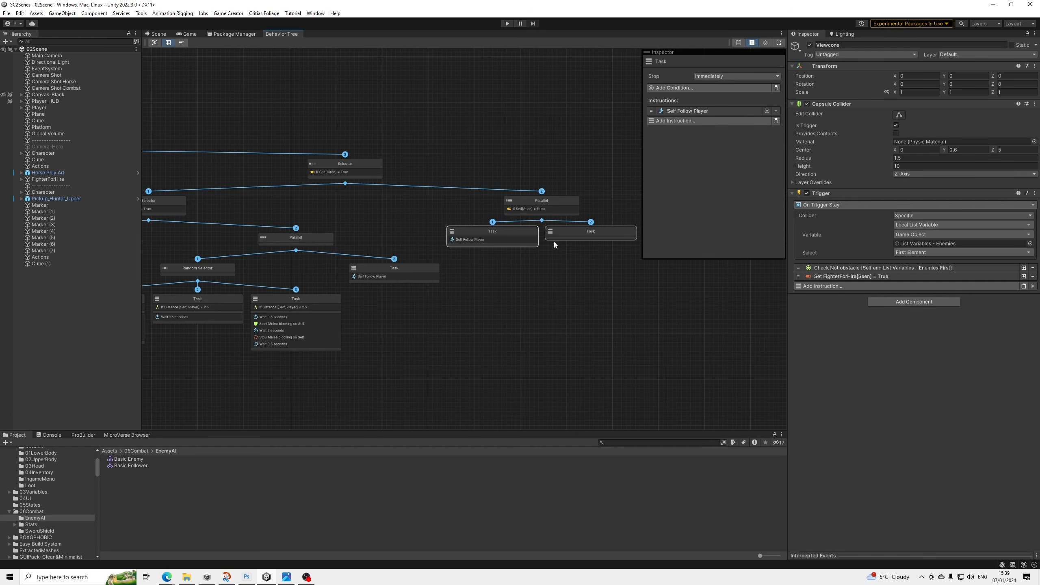
{"action": "left_click", "coordinate": [684, 113]}
{"action": "type", "text": "c"}
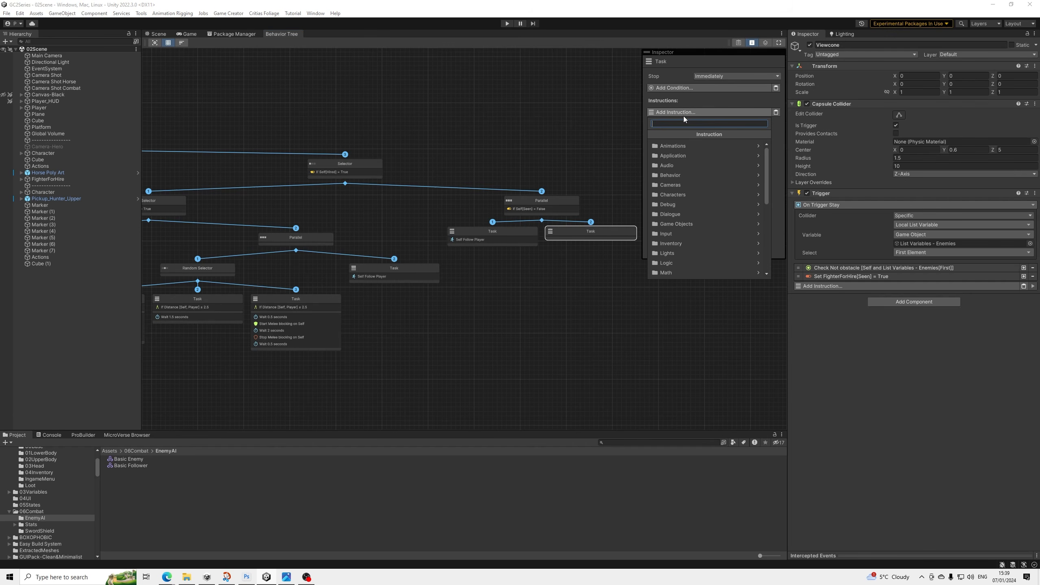
{"action": "type", "text": "ollec"}
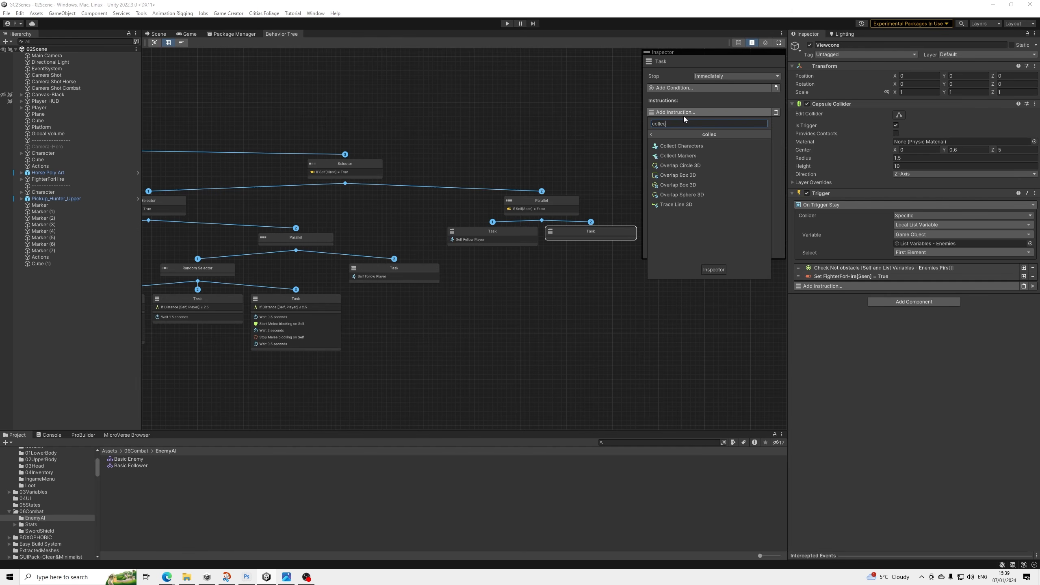
{"action": "key", "text": "Down"}
{"action": "key", "text": "Down"}
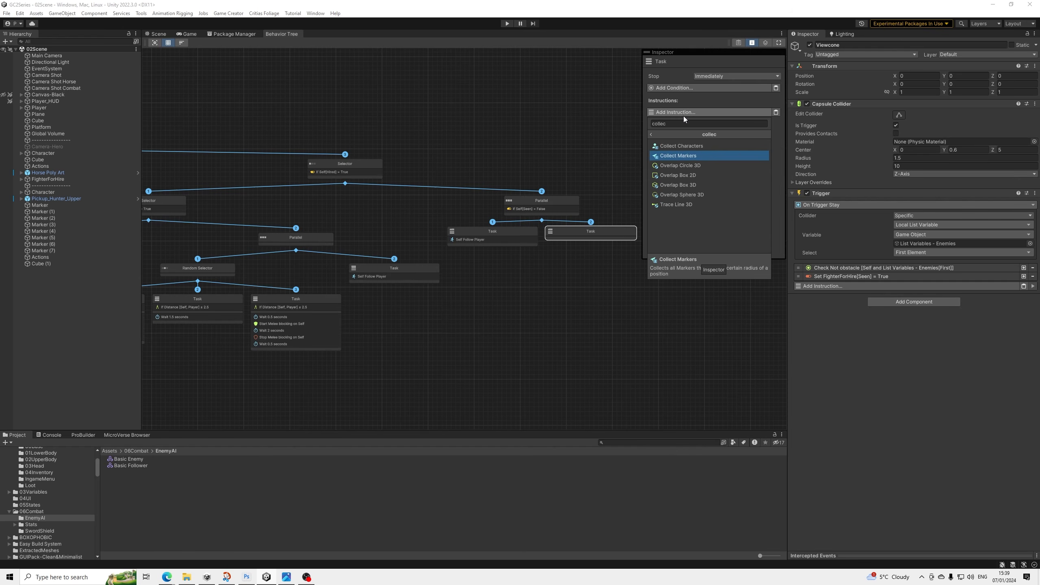
{"action": "key", "text": "Up"}
{"action": "key", "text": "Return"}
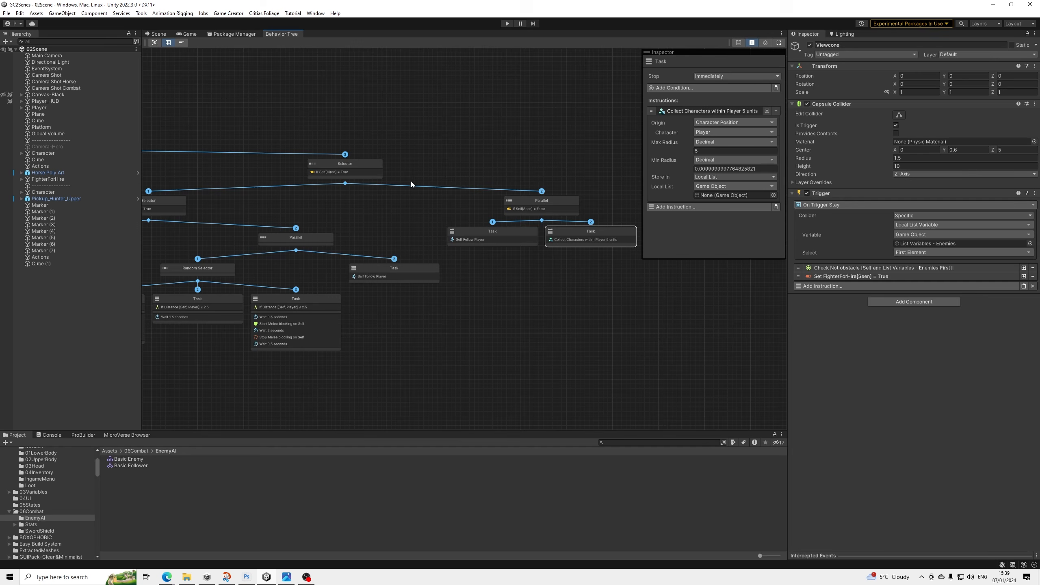
Open the Basic Enemy tree and examine the Collect Markers instruction settings in its Prep = False task.
{"action": "left_click", "coordinate": [140, 459]}
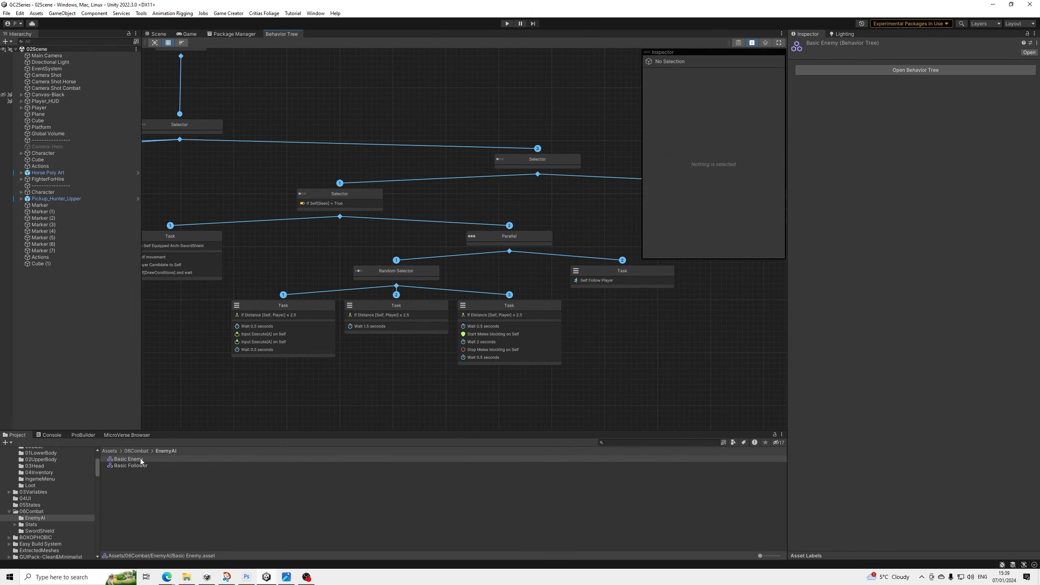
{"action": "middle_click_drag", "start_coordinate": [561, 238], "coordinate": [767, 255]}
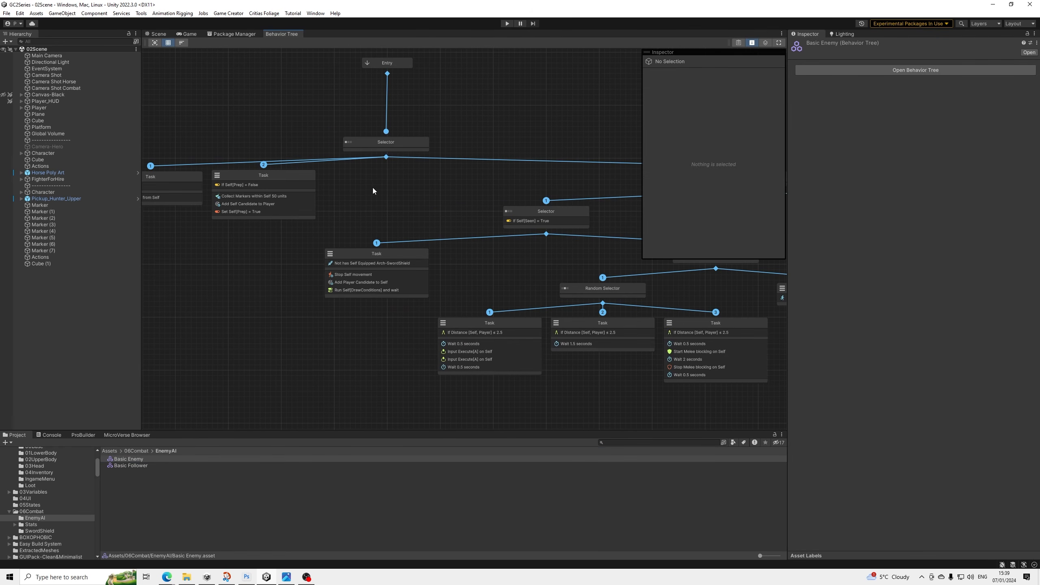
{"action": "left_click", "coordinate": [241, 194]}
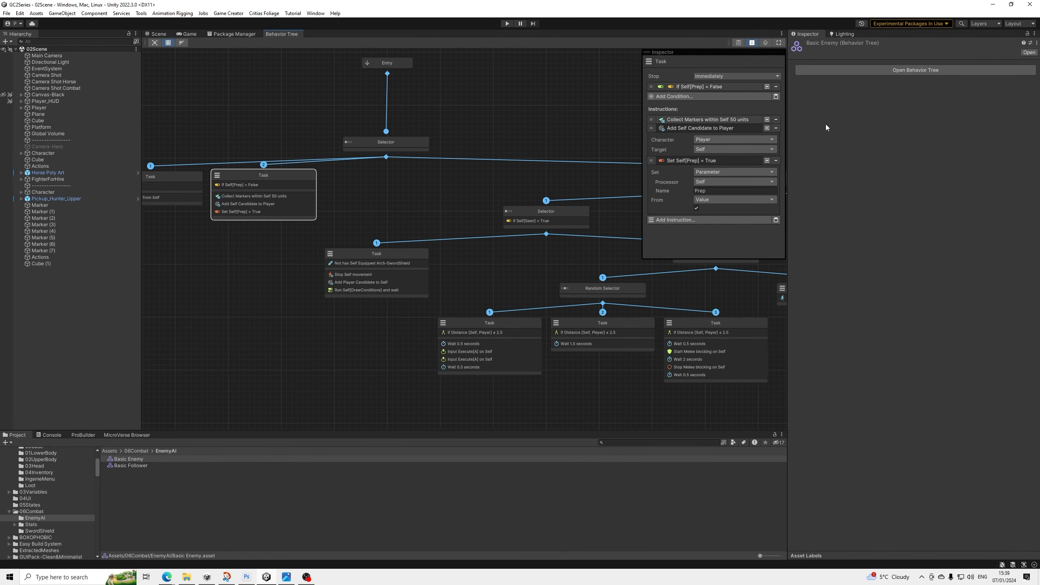
{"action": "left_click", "coordinate": [696, 119]}
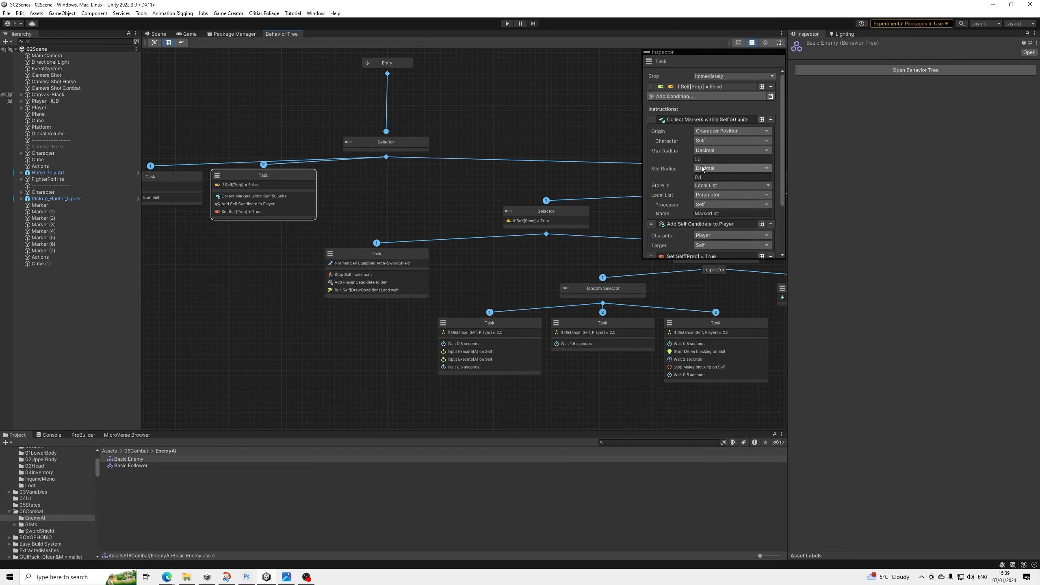
{"action": "scroll", "coordinate": [727, 196], "scroll_direction": "down", "scroll_amount": 2}
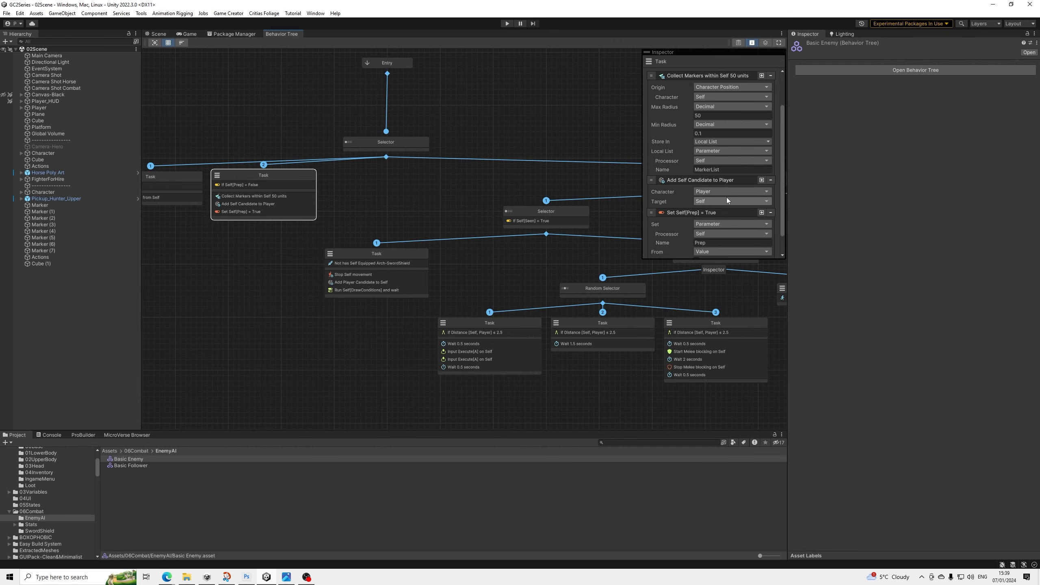
Show the blackboard parameters of the Basic Enemy behavior tree.
{"action": "scroll", "coordinate": [727, 198], "scroll_direction": "up", "scroll_amount": 2}
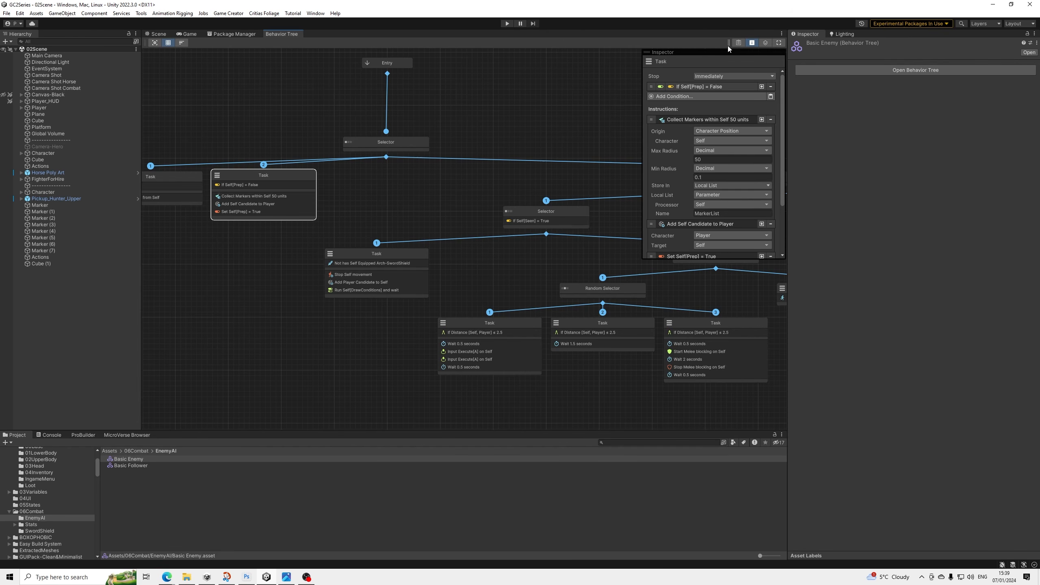
{"action": "left_click", "coordinate": [737, 43]}
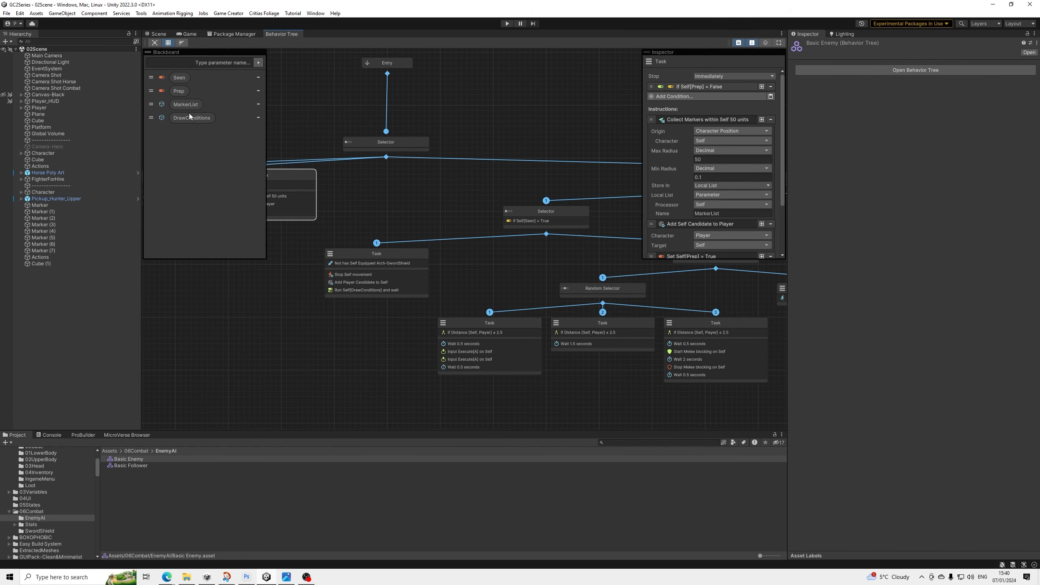
{"action": "type", "text": "t"}
{"action": "type", "text": "argetList"}
{"action": "key", "text": "Return"}
{"action": "middle_click_drag", "start_coordinate": [591, 200], "coordinate": [336, 199]}
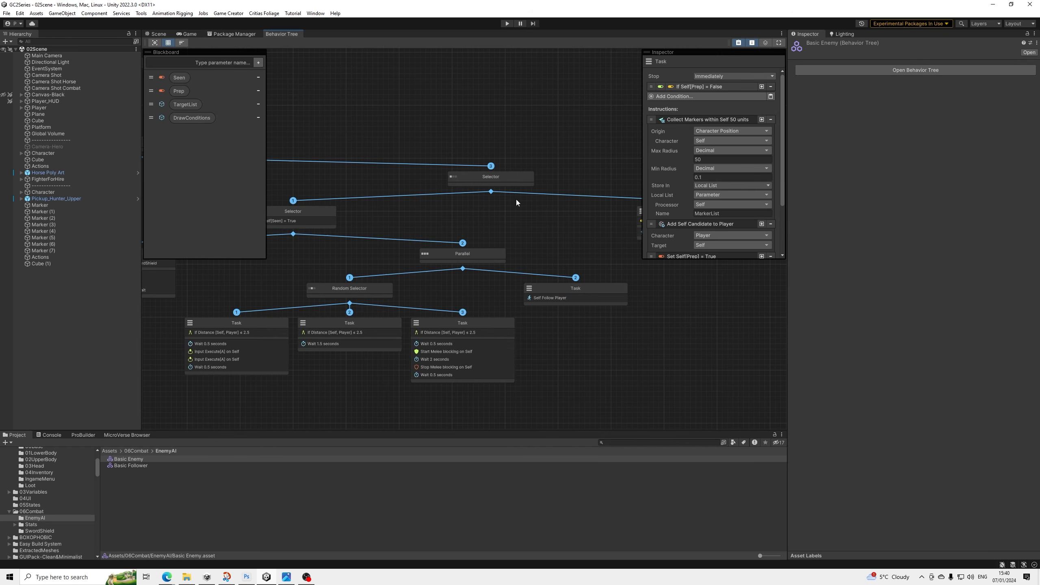
{"action": "middle_click_drag", "start_coordinate": [516, 199], "coordinate": [299, 221]}
{"action": "middle_click_drag", "start_coordinate": [380, 224], "coordinate": [404, 212]}
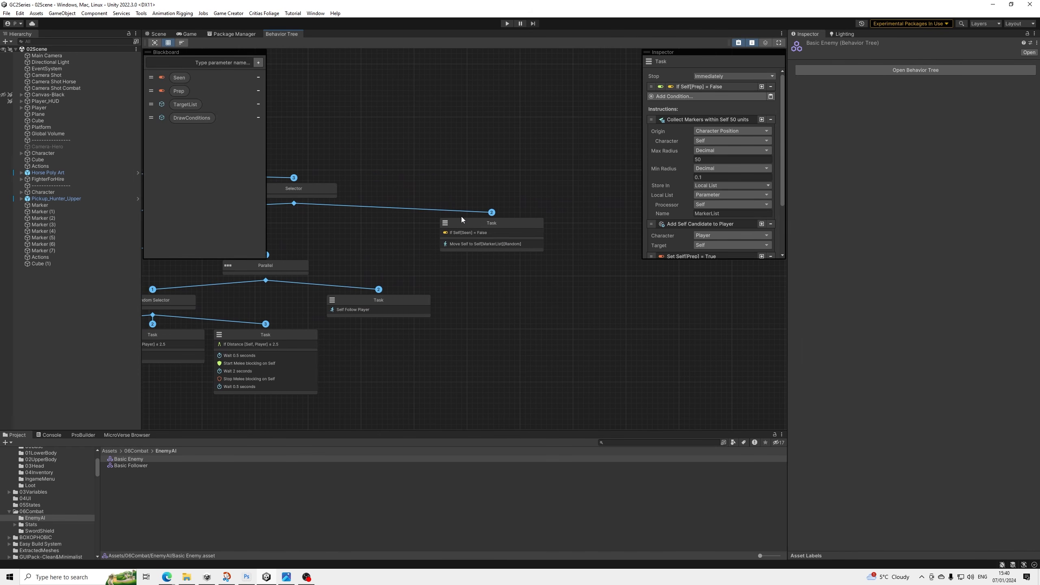
{"action": "double_click", "coordinate": [179, 105]}
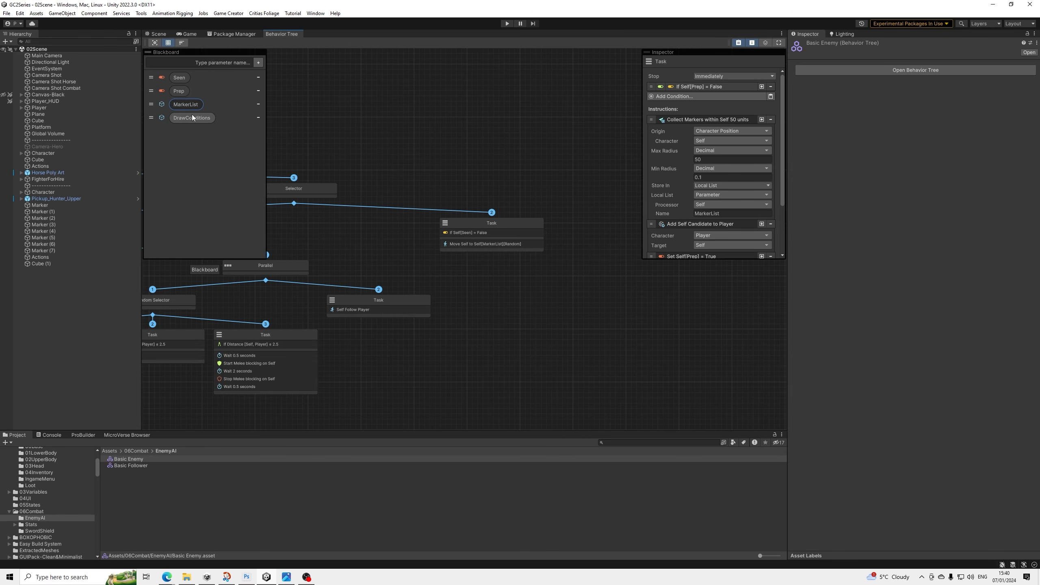
Open the Basic Follower behavior tree and rename its MarkerList blackboard parameter to TargetList.
{"action": "left_click", "coordinate": [138, 466]}
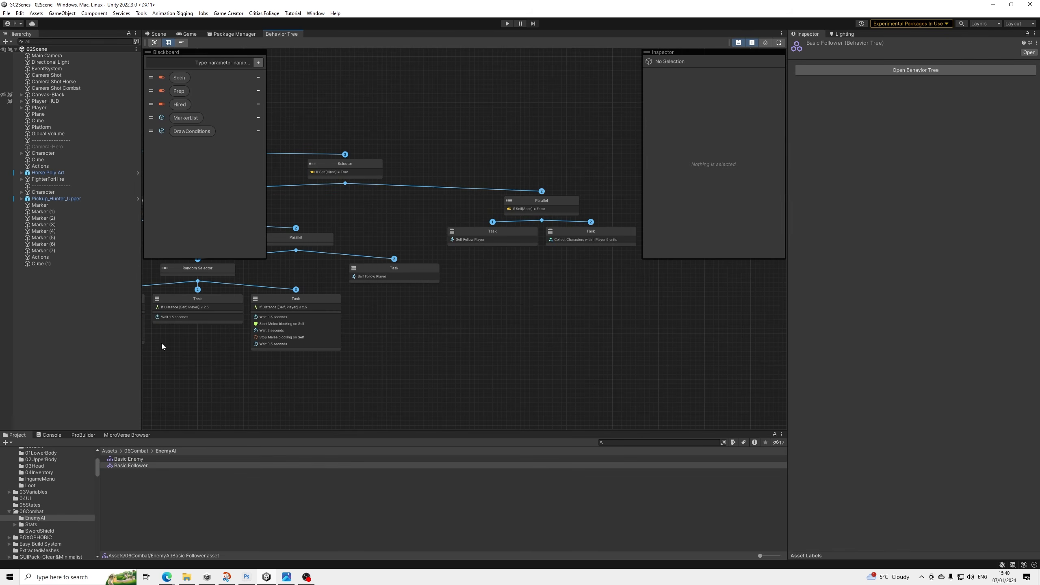
{"action": "left_click", "coordinate": [188, 119]}
{"action": "key", "text": "BackSpace"}
{"action": "key", "text": "BackSpace"}
{"action": "key", "text": "BackSpace"}
{"action": "key", "text": "BackSpace"}
{"action": "type", "text": "Targe"}
{"action": "key", "text": "Return"}
In the Collect Characters task, set the origin character to Self, the min radius to 0.1 and the max radius to 20.
{"action": "left_click", "coordinate": [590, 236]}
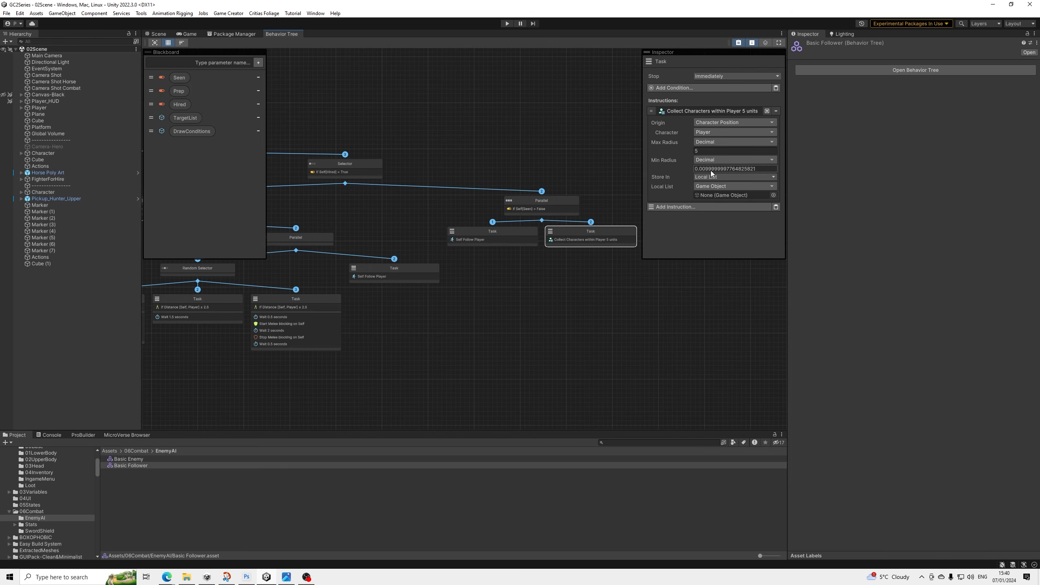
{"action": "left_click", "coordinate": [708, 133]}
{"action": "left_click", "coordinate": [716, 166]}
{"action": "left_click", "coordinate": [707, 150]}
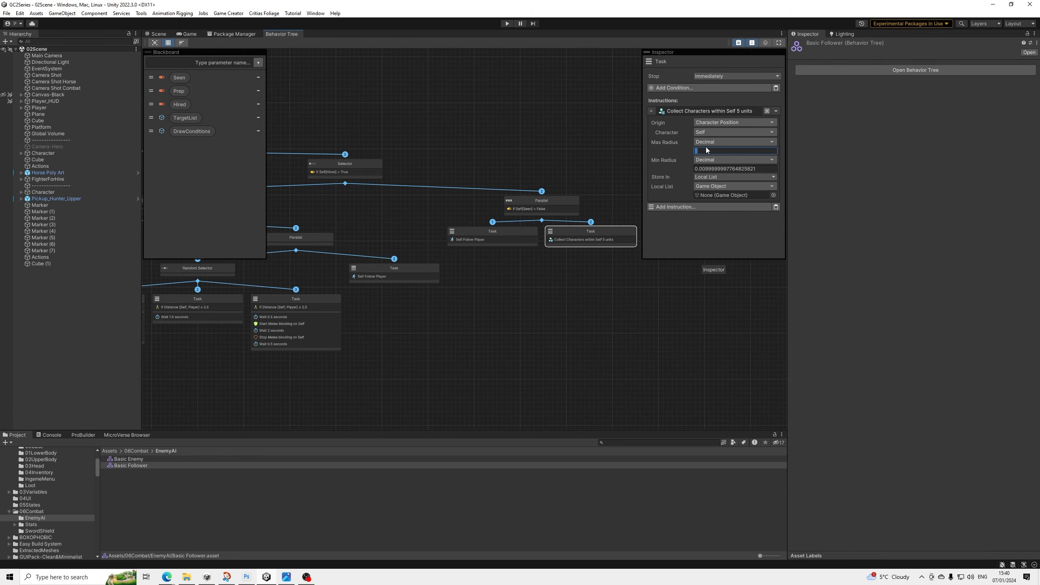
{"action": "left_click", "coordinate": [718, 168]}
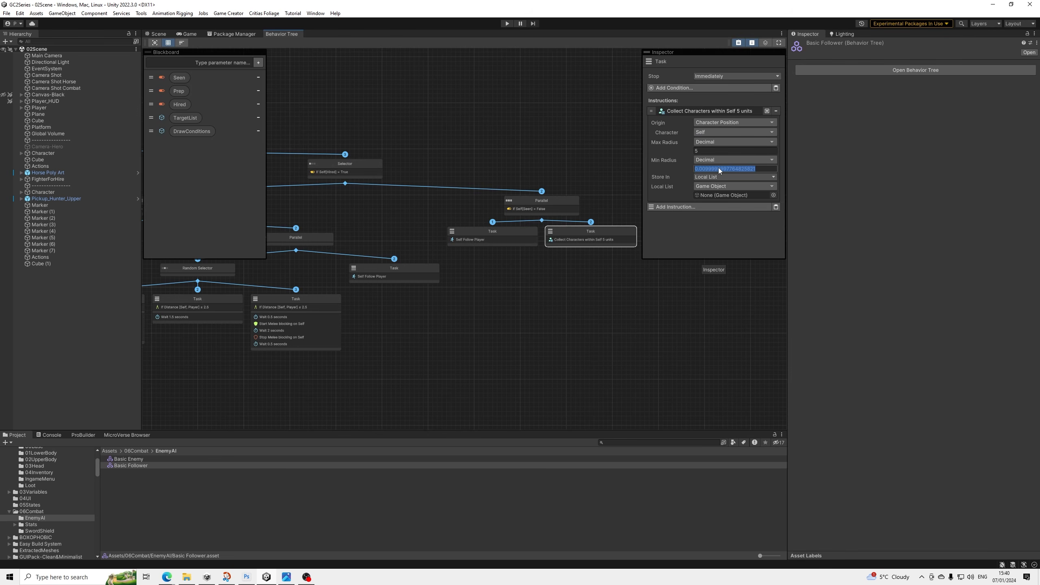
{"action": "type", "text": "0.1"}
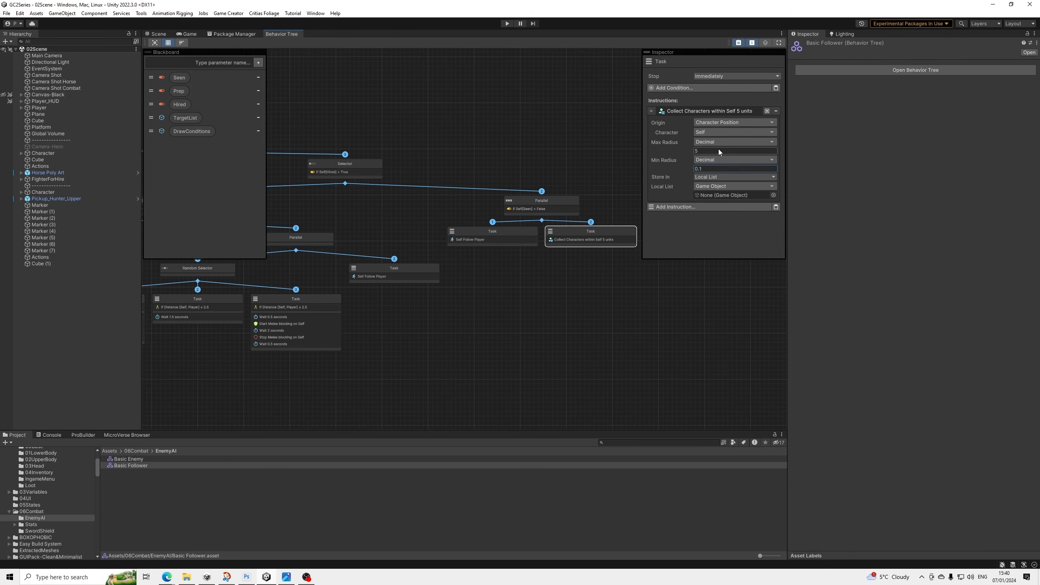
{"action": "left_click", "coordinate": [727, 151]}
{"action": "type", "text": "20"}
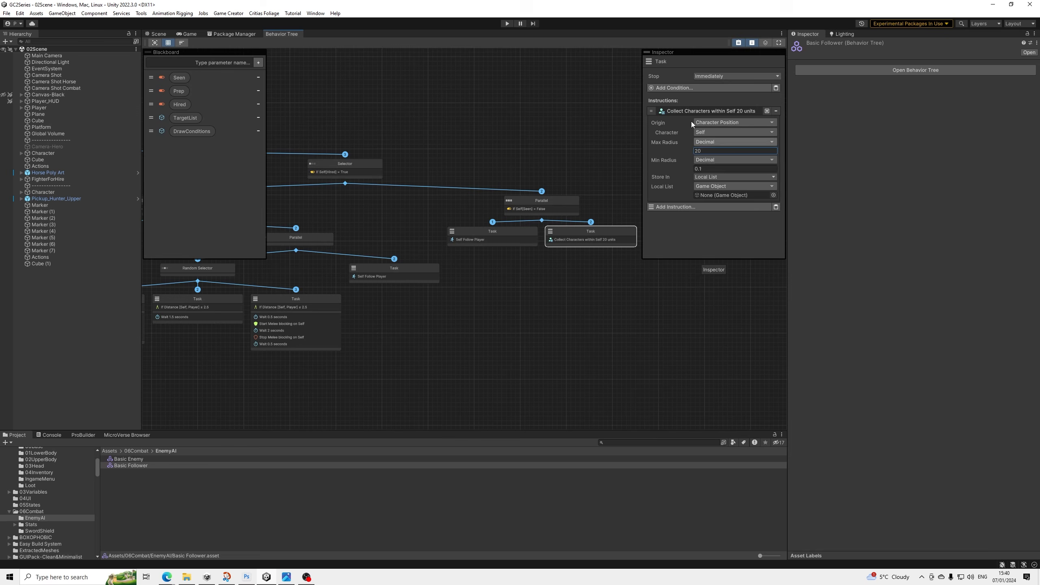
Store the collected characters in Self's behavior parameter named TargetList, and save the scene.
{"action": "left_click", "coordinate": [716, 195]}
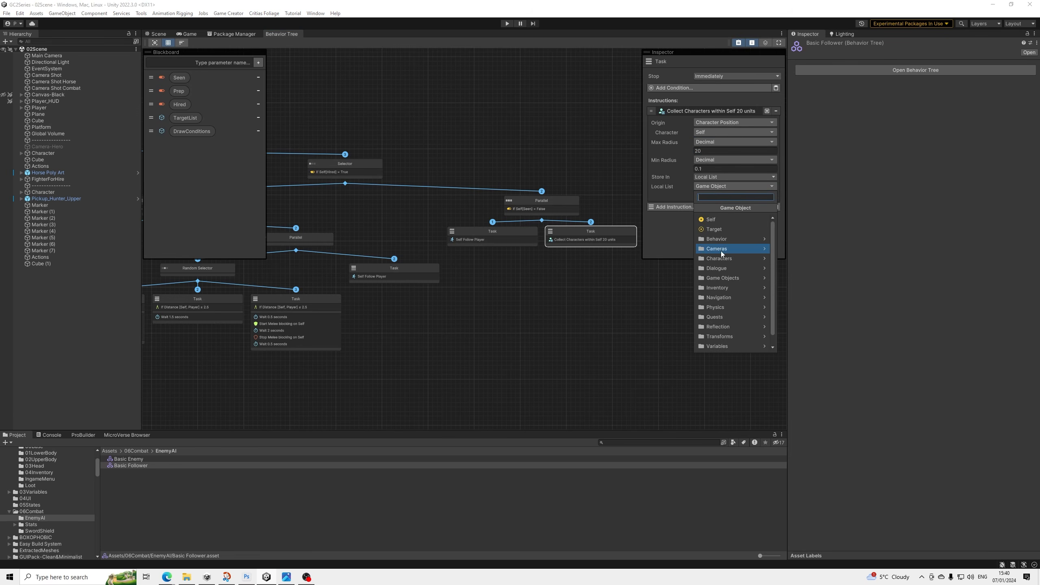
{"action": "left_click", "coordinate": [719, 239]}
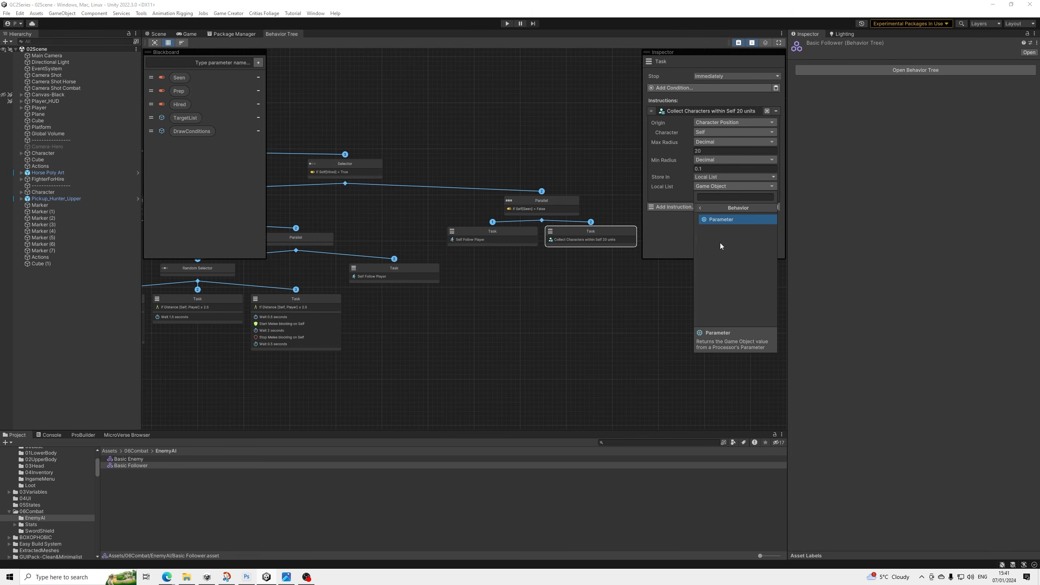
{"action": "left_click", "coordinate": [720, 220]}
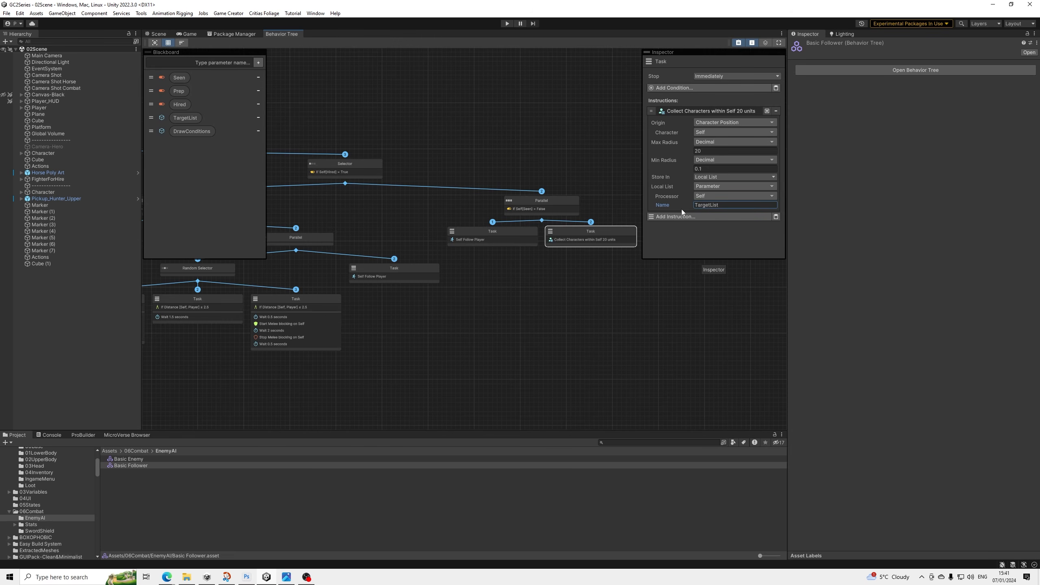
{"action": "left_click", "coordinate": [7, 13]}
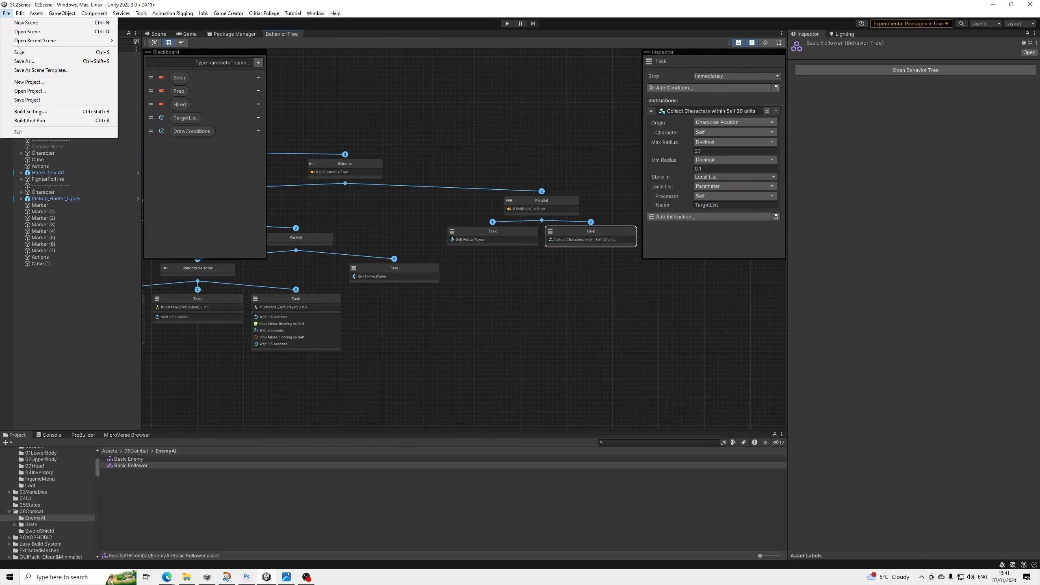
{"action": "left_click", "coordinate": [19, 52]}
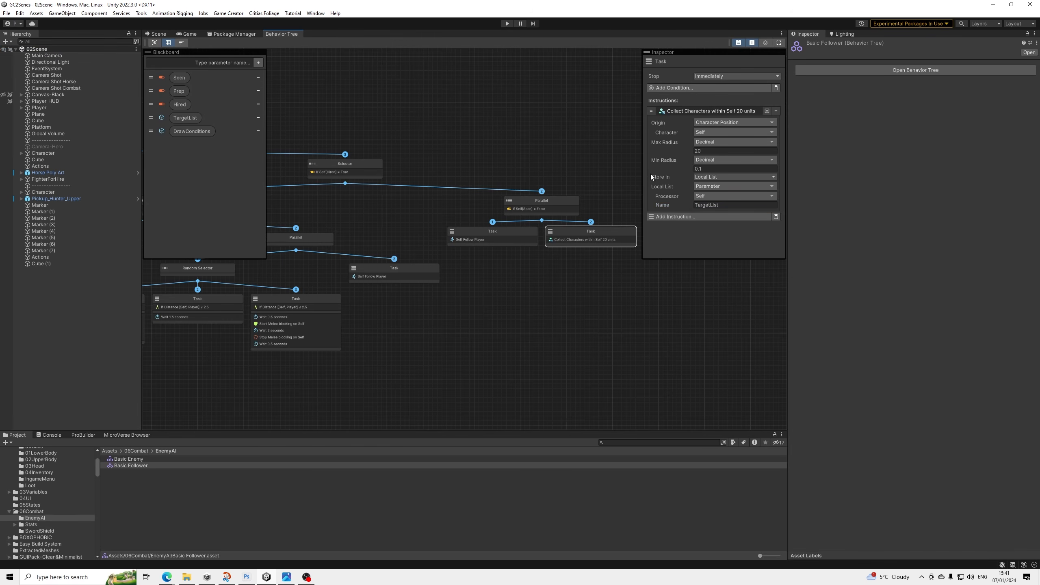
Examine the Hired branch of the Basic Follower tree, including its follow and collect tasks and the Seen selector's condition.
{"action": "middle_click_drag", "start_coordinate": [591, 188], "coordinate": [589, 206]}
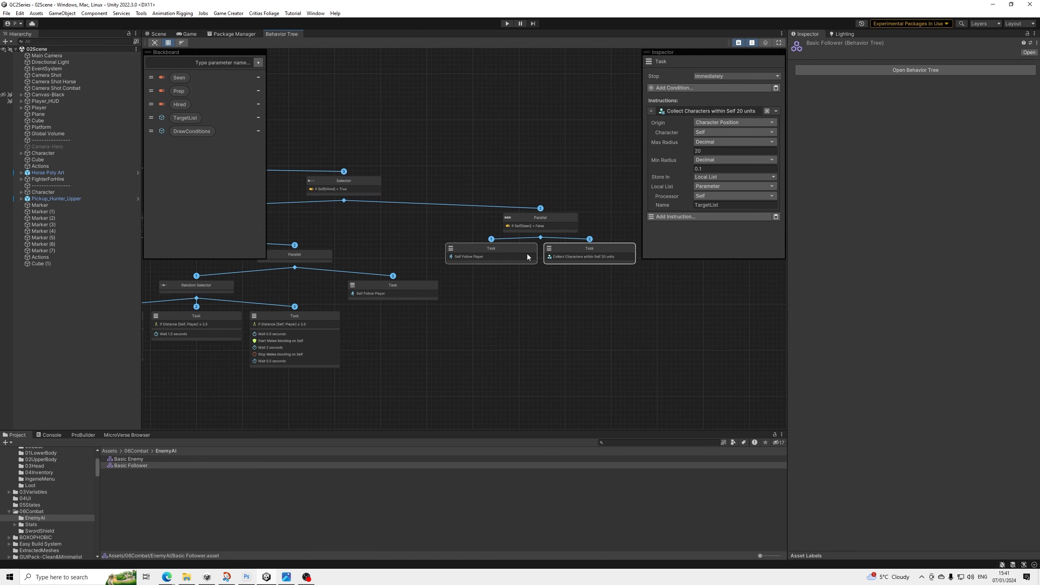
{"action": "left_click", "coordinate": [681, 110]}
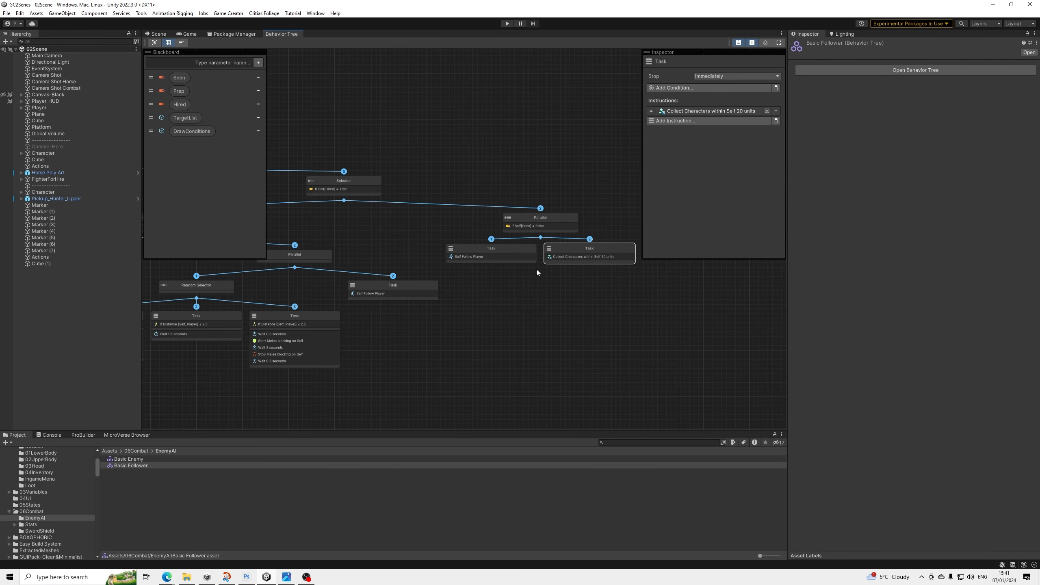
{"action": "middle_click_drag", "start_coordinate": [503, 289], "coordinate": [646, 345]}
{"action": "middle_click_drag", "start_coordinate": [487, 313], "coordinate": [432, 279]}
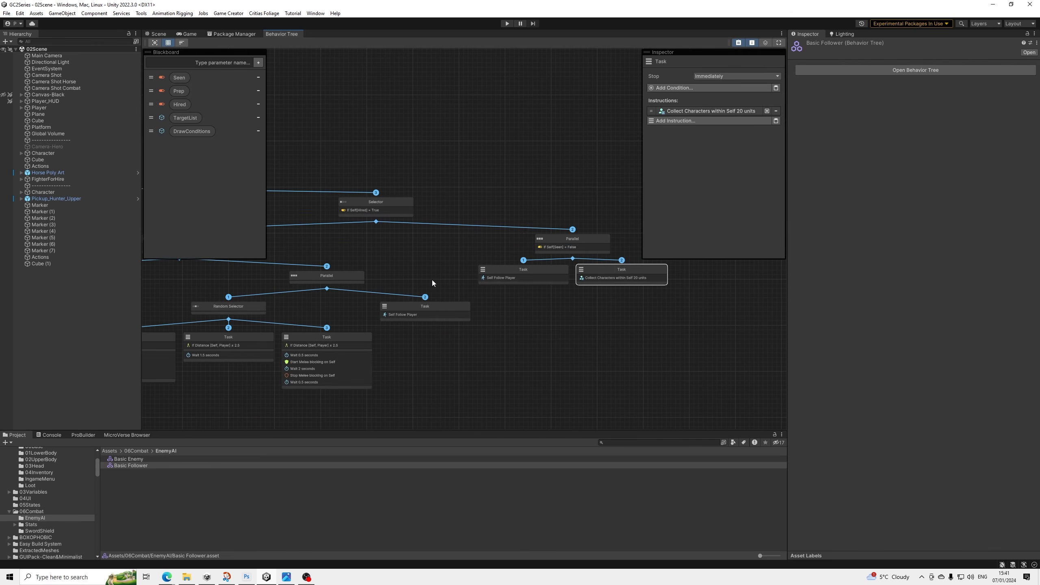
{"action": "scroll", "coordinate": [508, 289], "scroll_direction": "up", "scroll_amount": 3}
{"action": "middle_click_drag", "start_coordinate": [521, 287], "coordinate": [496, 306]}
{"action": "scroll", "coordinate": [499, 306], "scroll_direction": "down", "scroll_amount": 3}
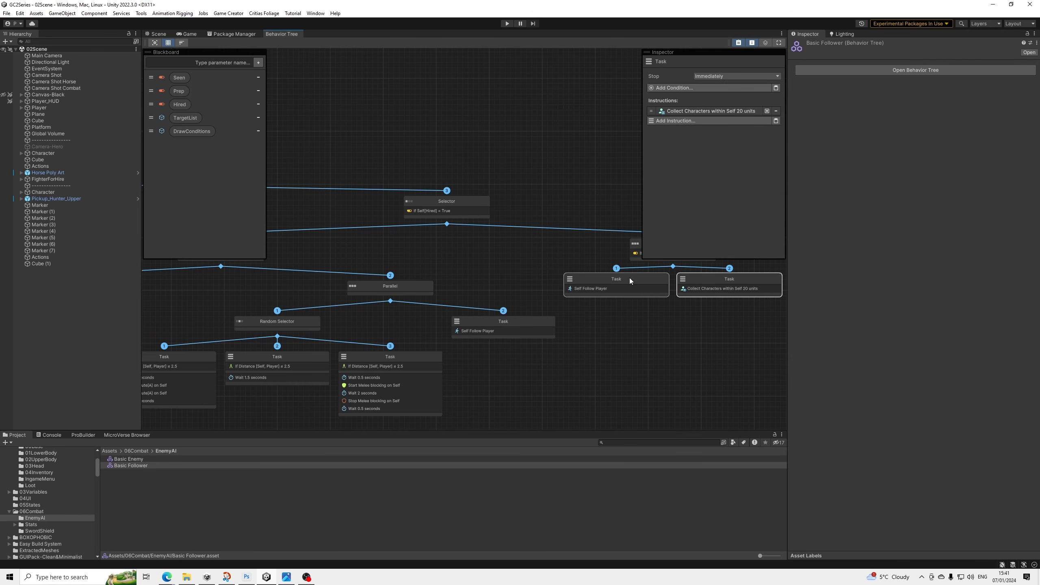
{"action": "scroll", "coordinate": [614, 280], "scroll_direction": "down", "scroll_amount": 1}
{"action": "middle_click_drag", "start_coordinate": [613, 279], "coordinate": [562, 310]}
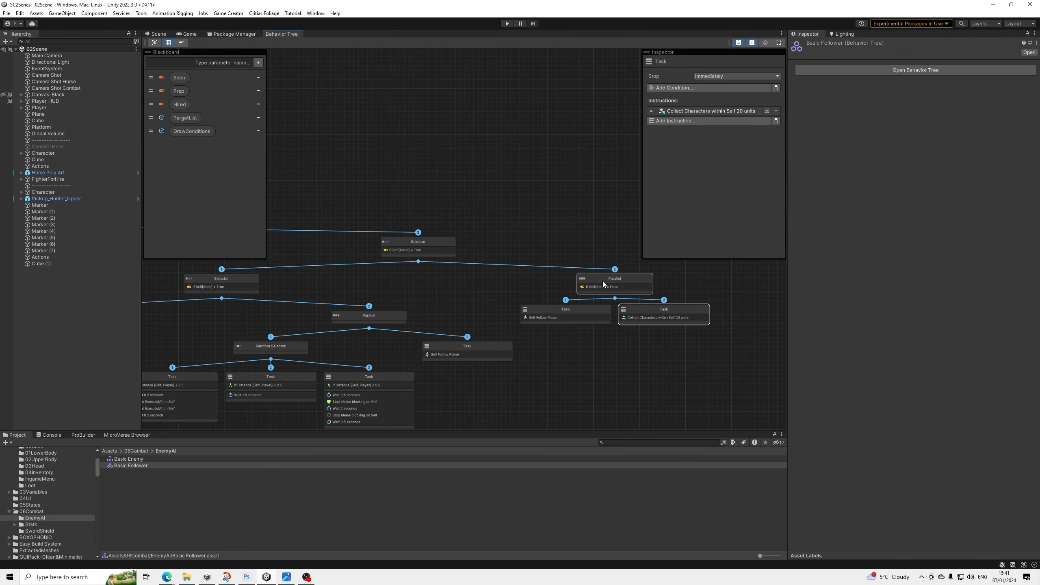
{"action": "left_click", "coordinate": [221, 280]}
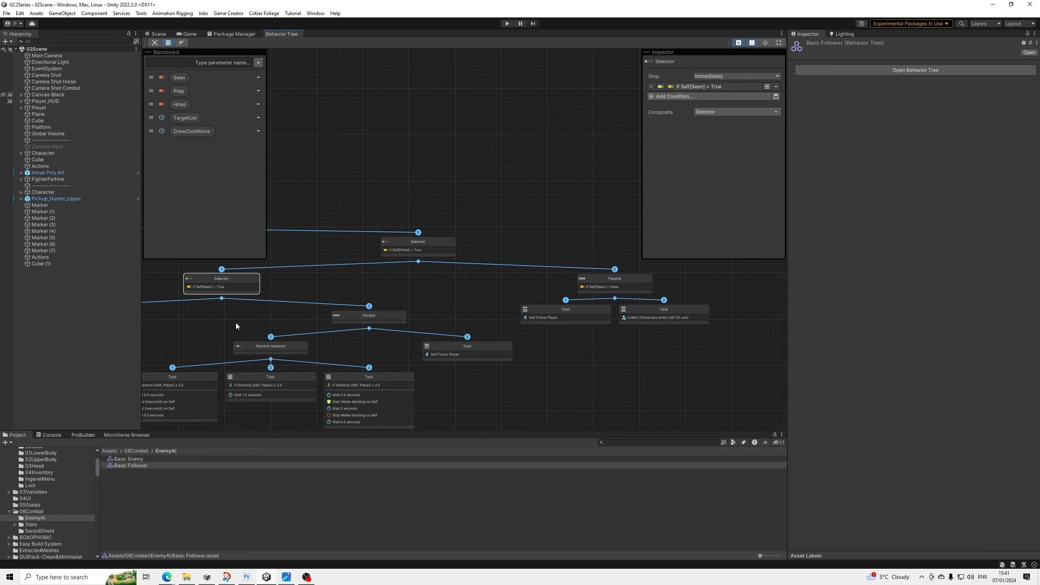
{"action": "middle_click_drag", "start_coordinate": [237, 326], "coordinate": [437, 290]}
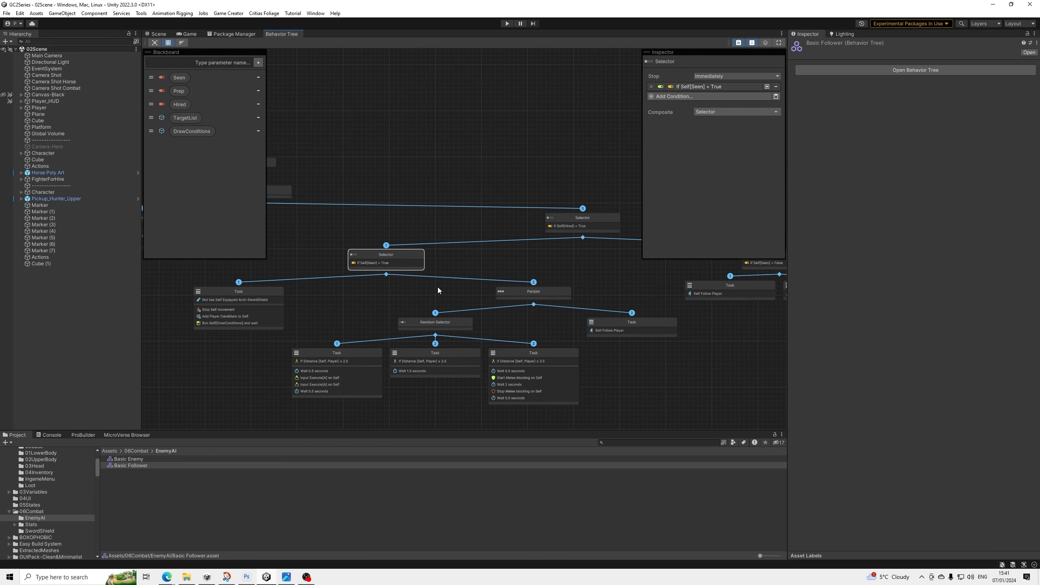
In the task that runs DrawConditions, set the Add Candidate instruction's target to a Local List Variable.
{"action": "left_click", "coordinate": [224, 303]}
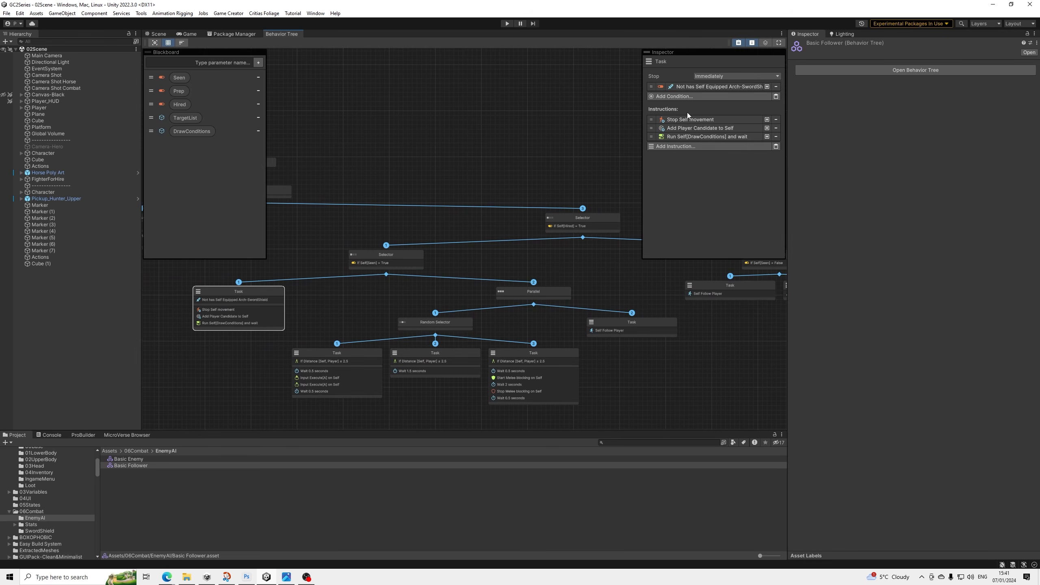
{"action": "left_click", "coordinate": [688, 128]}
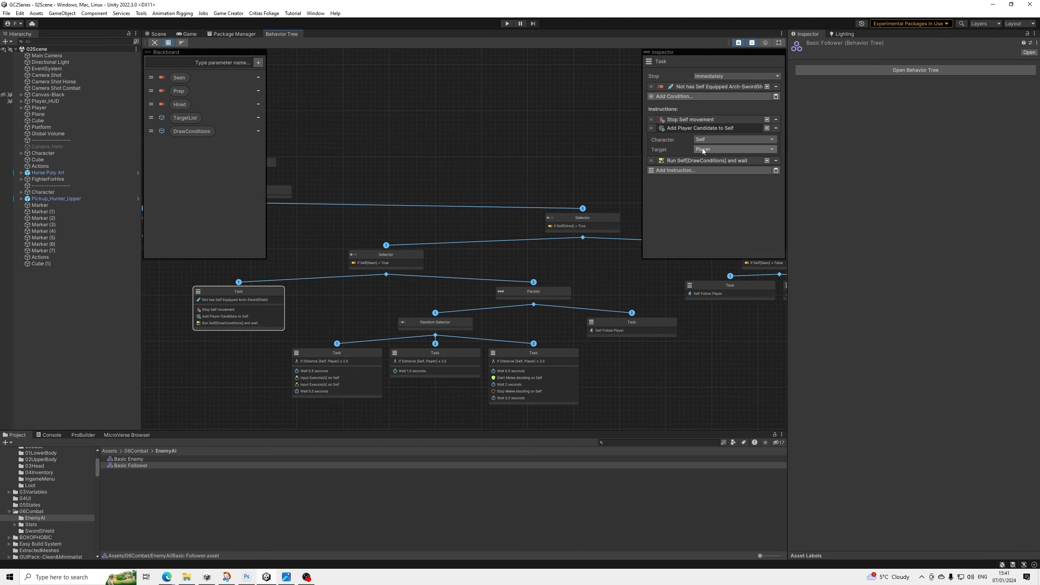
{"action": "left_click", "coordinate": [703, 150]}
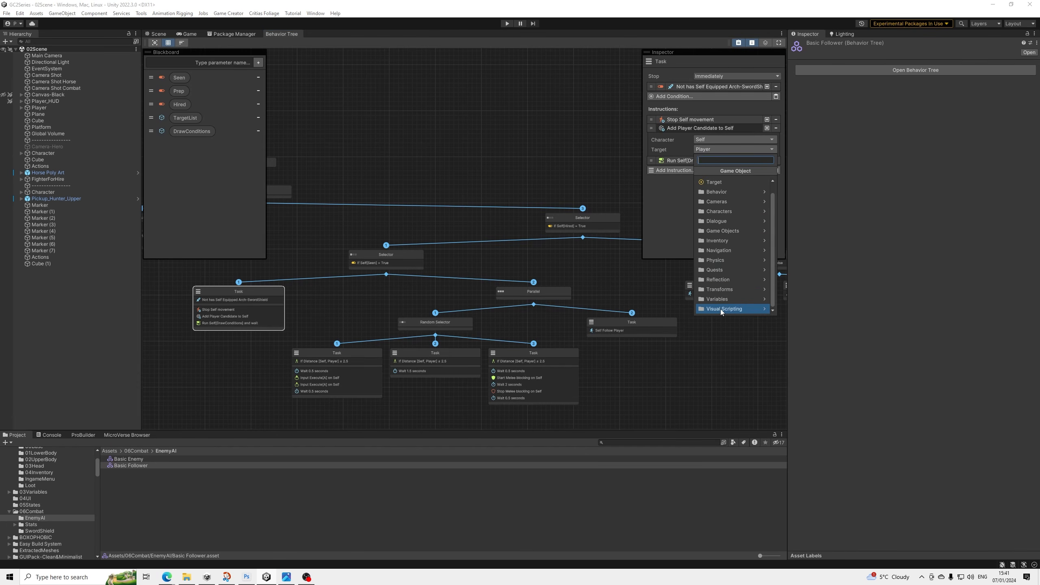
{"action": "left_click", "coordinate": [716, 300]}
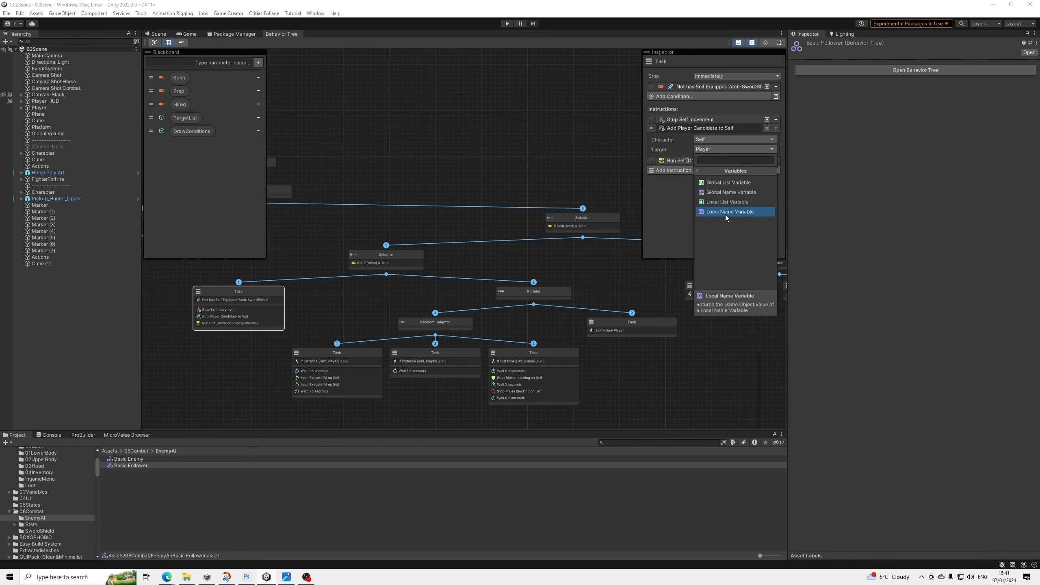
{"action": "left_click", "coordinate": [727, 202]}
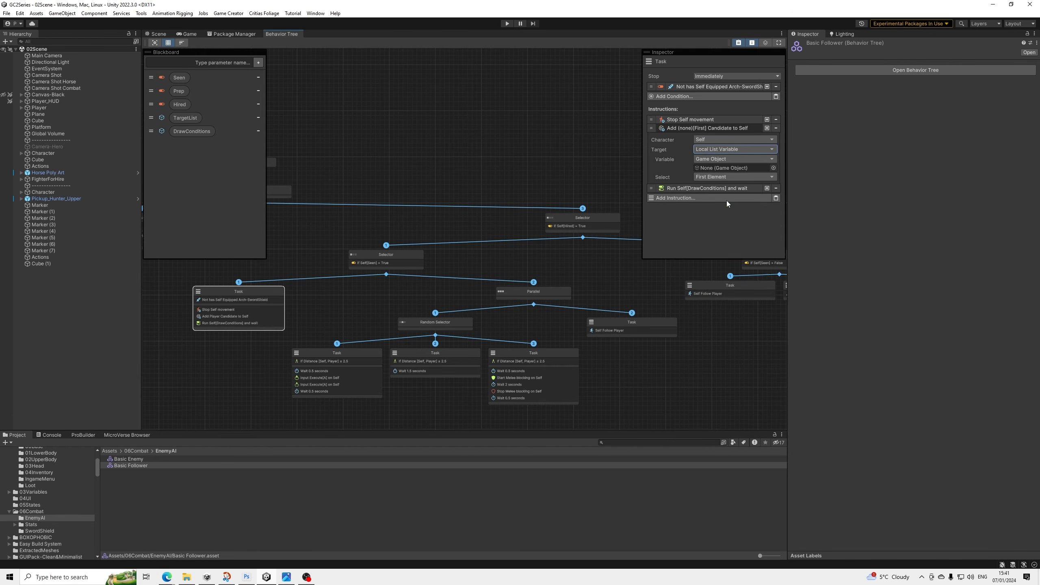
Point the candidate's list variable to Self's behavior parameter named TargetList and collapse the instruction.
{"action": "left_click", "coordinate": [716, 159]}
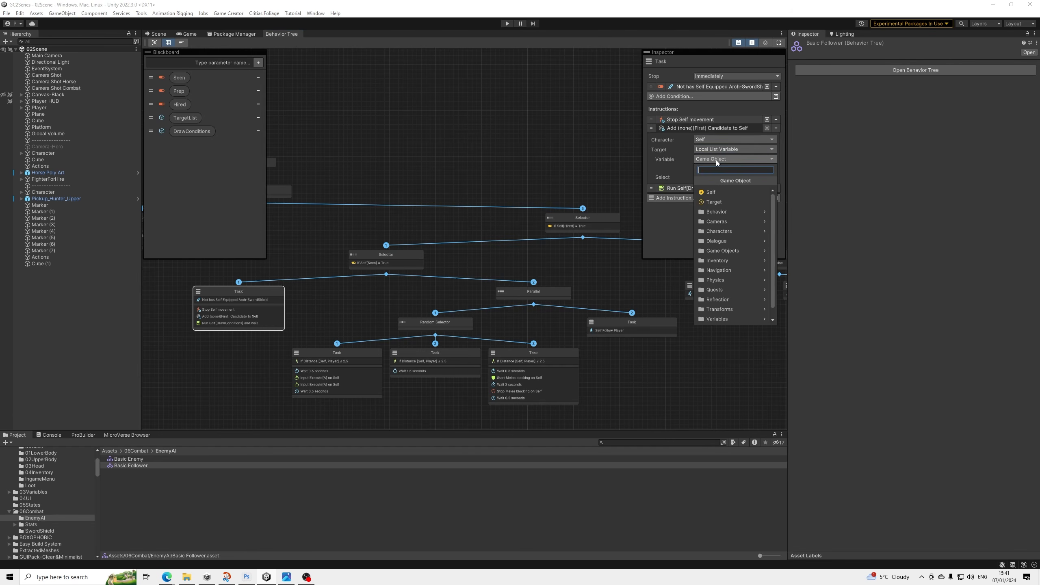
{"action": "left_click", "coordinate": [721, 212]}
{"action": "left_click", "coordinate": [716, 194]}
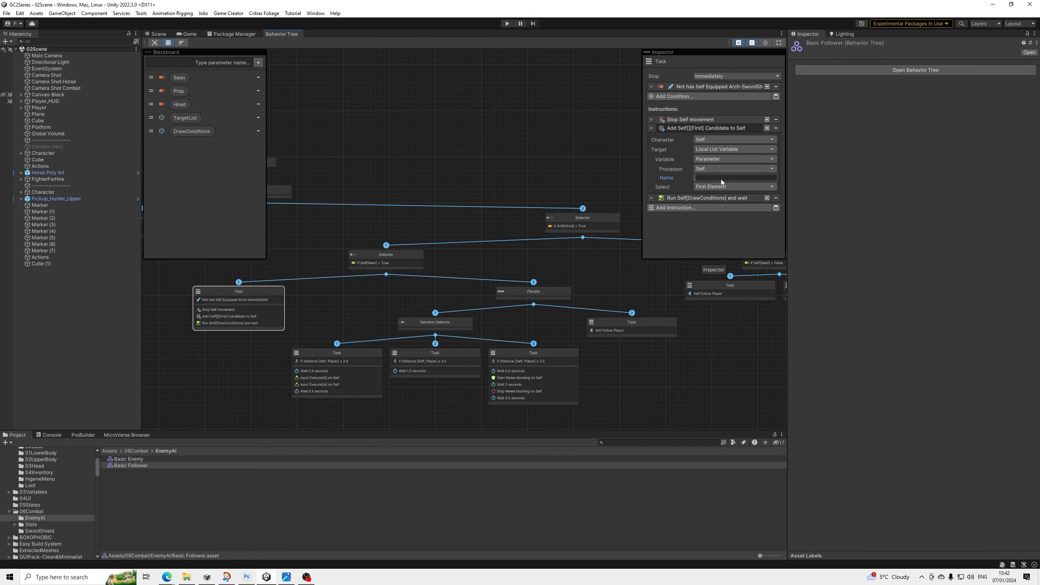
{"action": "type", "text": "TargetList"}
{"action": "left_click", "coordinate": [702, 132]}
{"action": "left_click", "coordinate": [703, 131]}
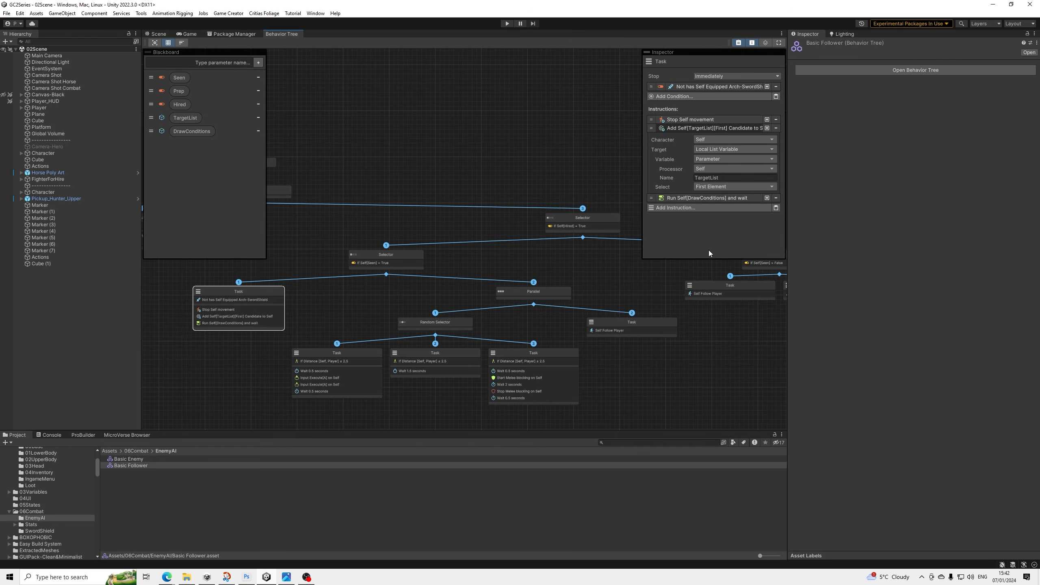
{"action": "left_click", "coordinate": [683, 128]}
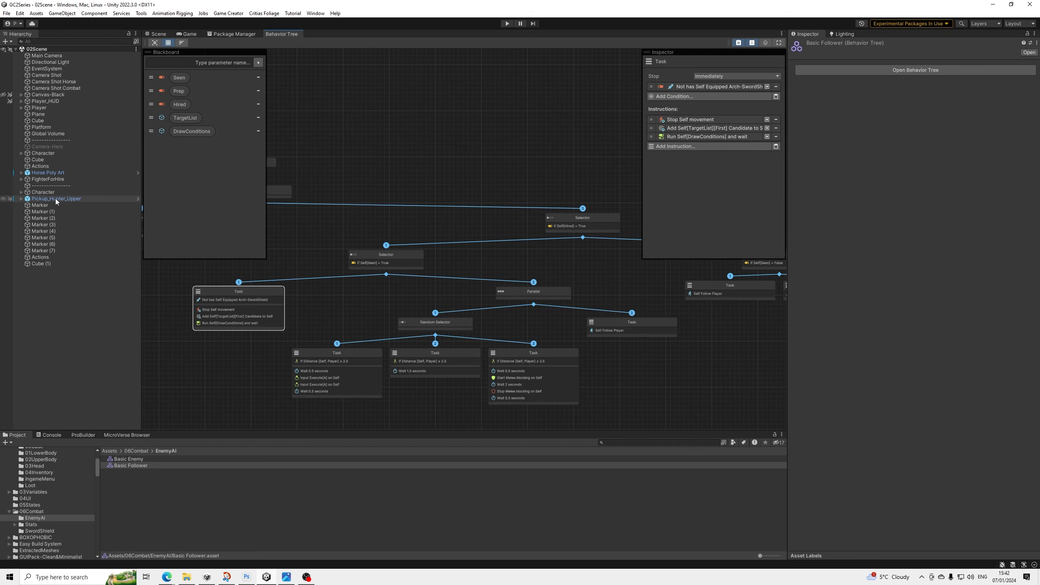
Delete the List Variables - Markers object from under FighterForHire, and select the List Variables - Enemies object.
{"action": "left_click", "coordinate": [24, 181]}
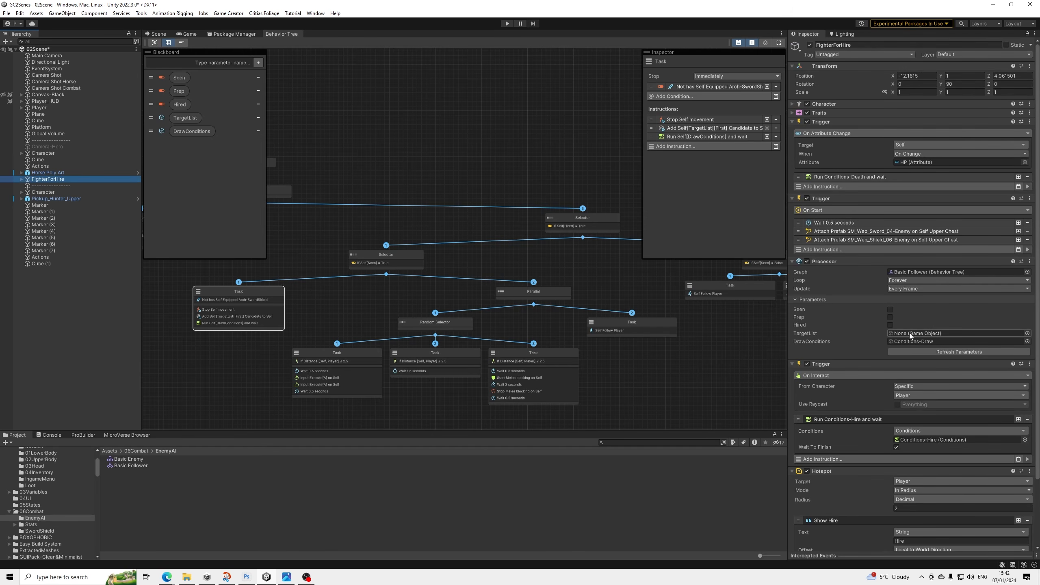
{"action": "left_click", "coordinate": [21, 179]}
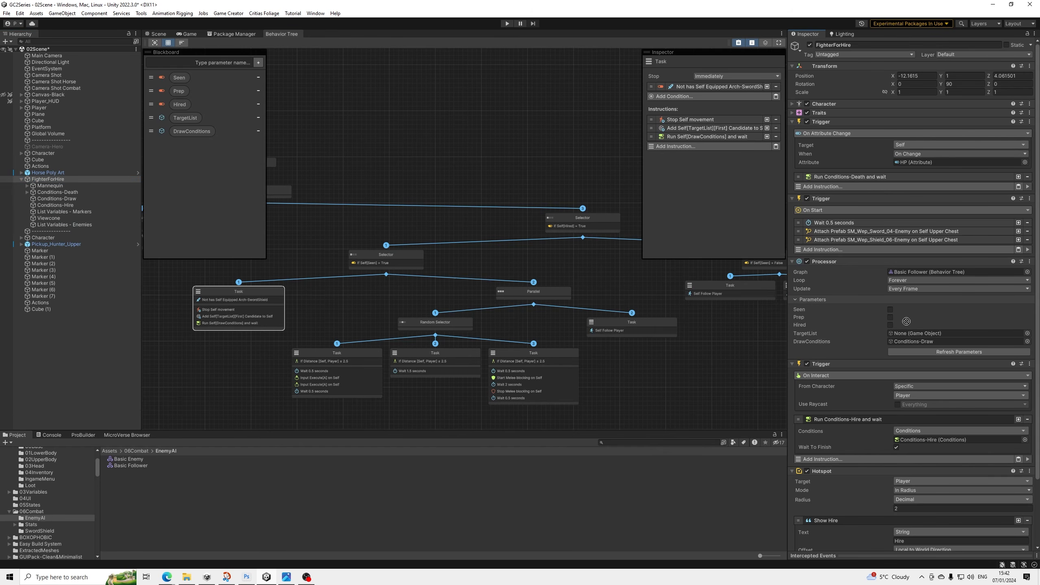
{"action": "left_click", "coordinate": [89, 212]}
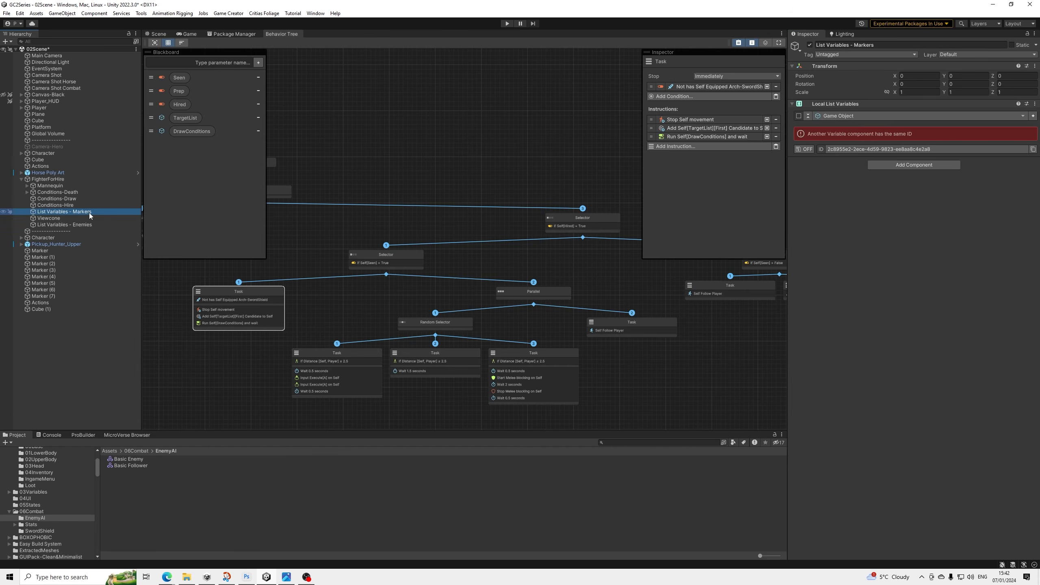
{"action": "key", "text": "Delete"}
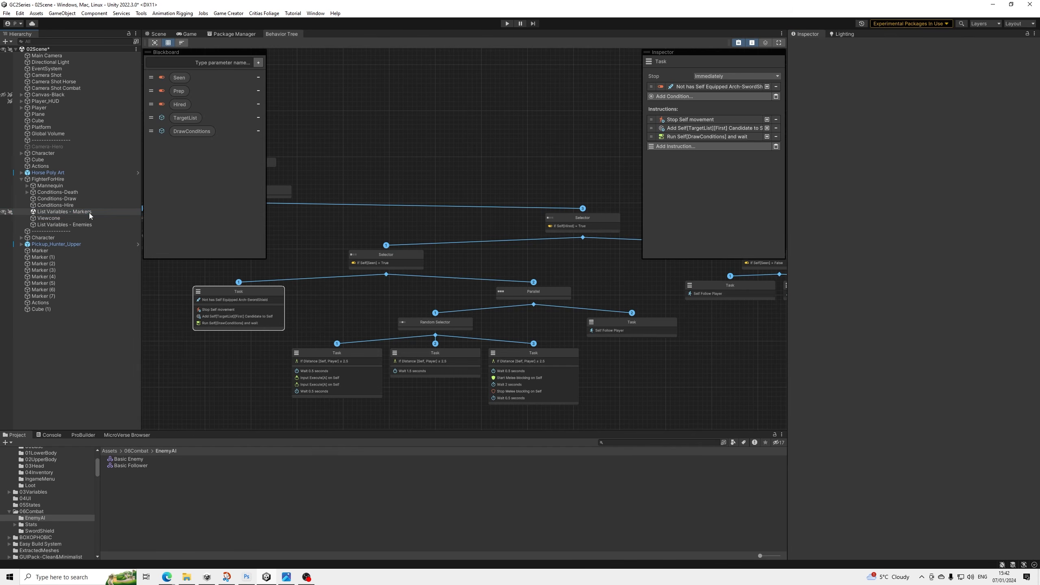
{"action": "left_click", "coordinate": [76, 217]}
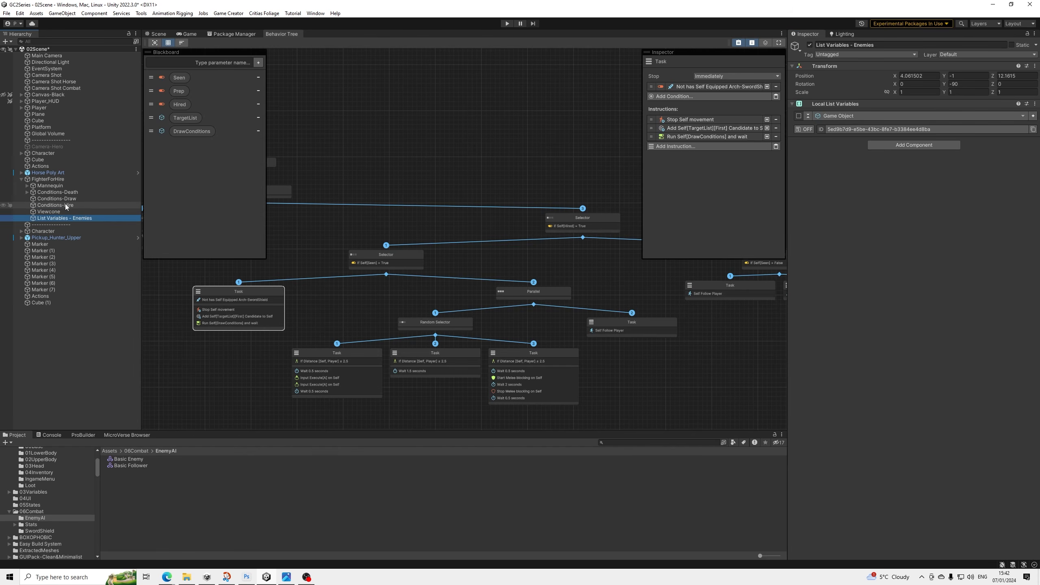
{"action": "left_click", "coordinate": [65, 204]}
{"action": "left_click", "coordinate": [55, 217]}
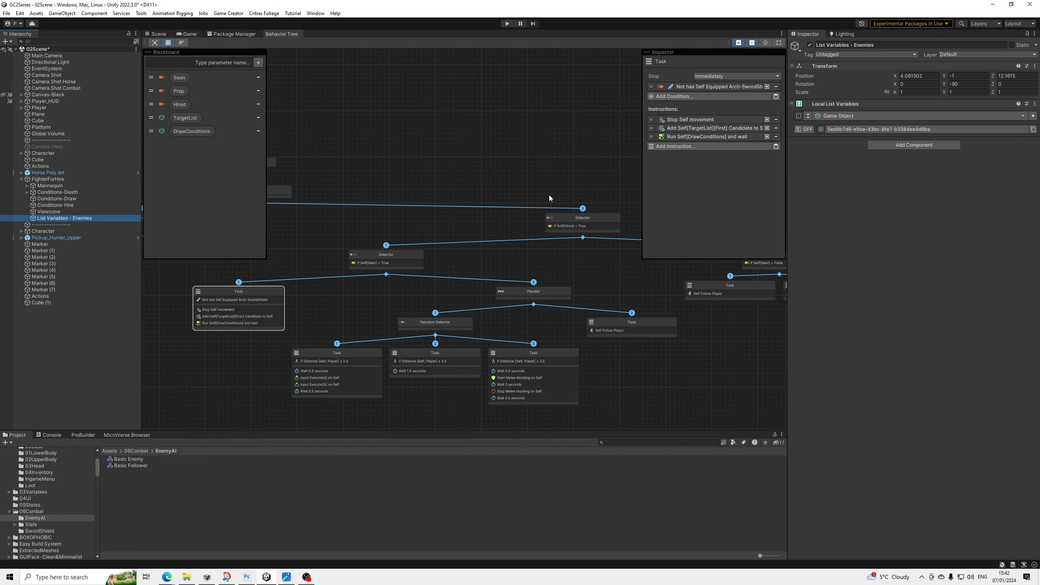
Remove the Add Self Candidate to Player instruction, delete the whole Prep task, and auto-arrange the tree's nodes.
{"action": "left_click", "coordinate": [700, 86]}
{"action": "left_click", "coordinate": [700, 86]}
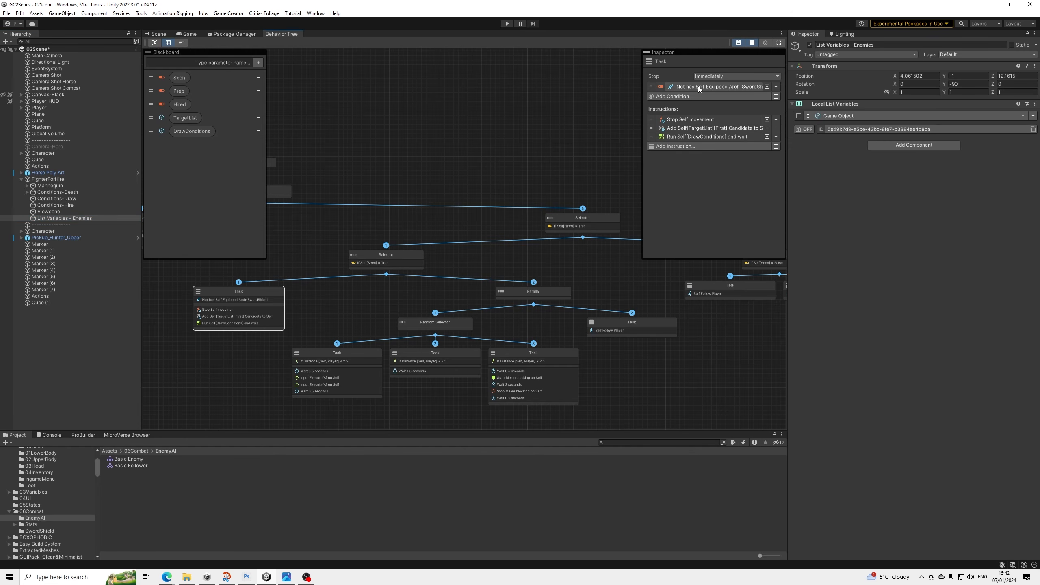
{"action": "left_click", "coordinate": [699, 130]}
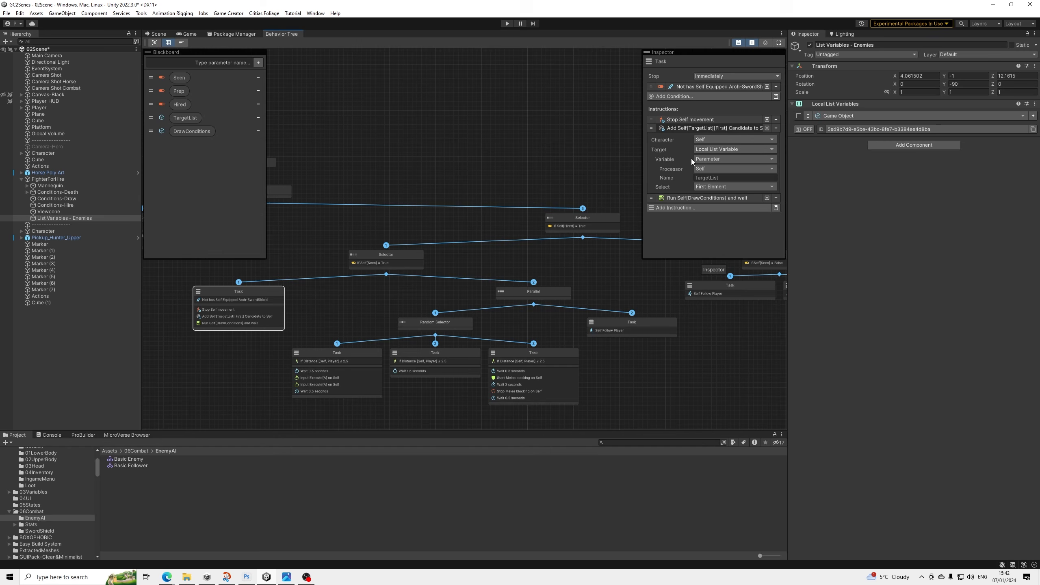
{"action": "middle_click_drag", "start_coordinate": [447, 203], "coordinate": [569, 269]}
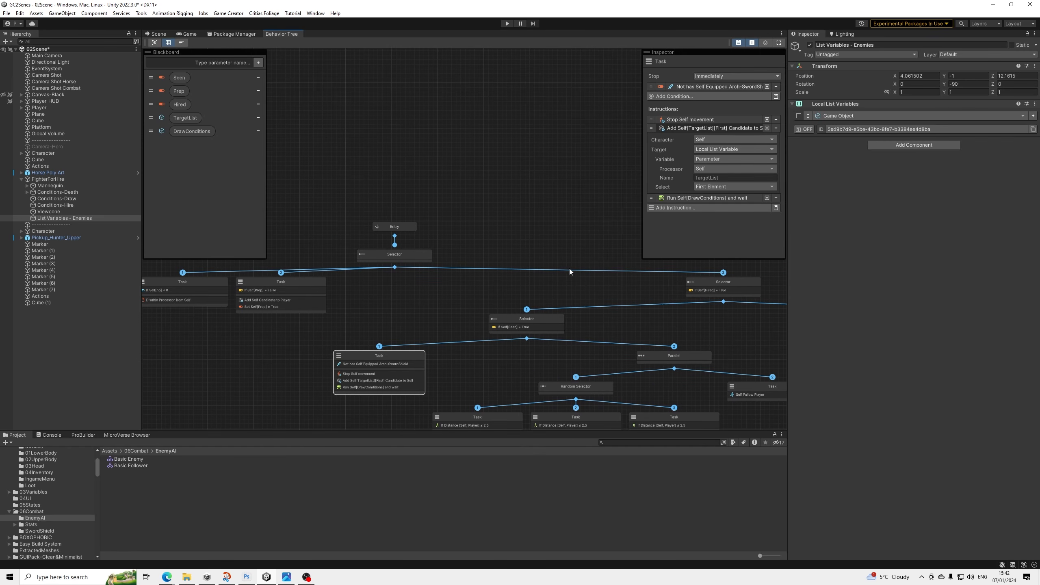
{"action": "left_click", "coordinate": [282, 296]}
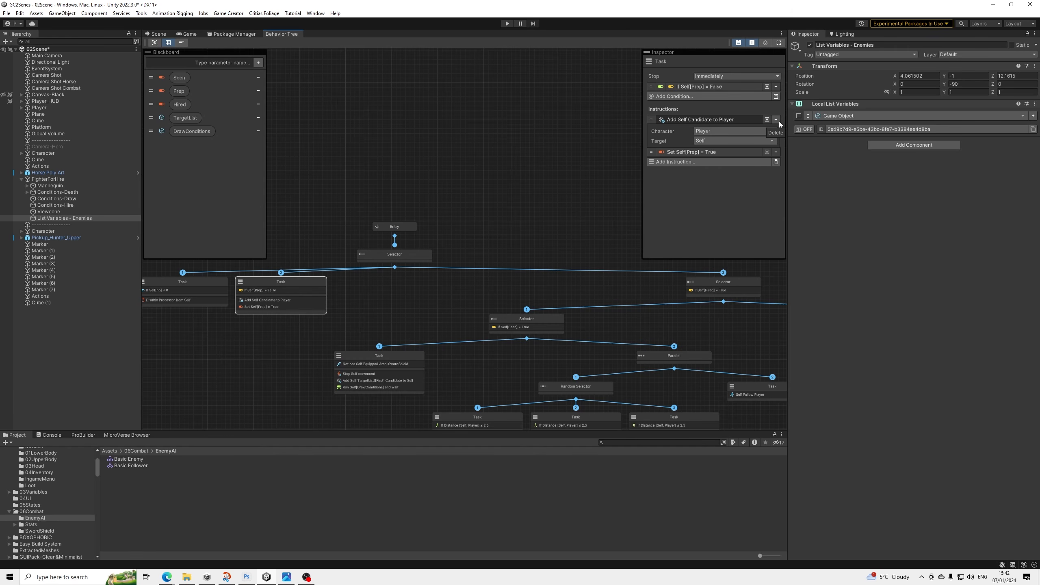
{"action": "left_click", "coordinate": [392, 356]}
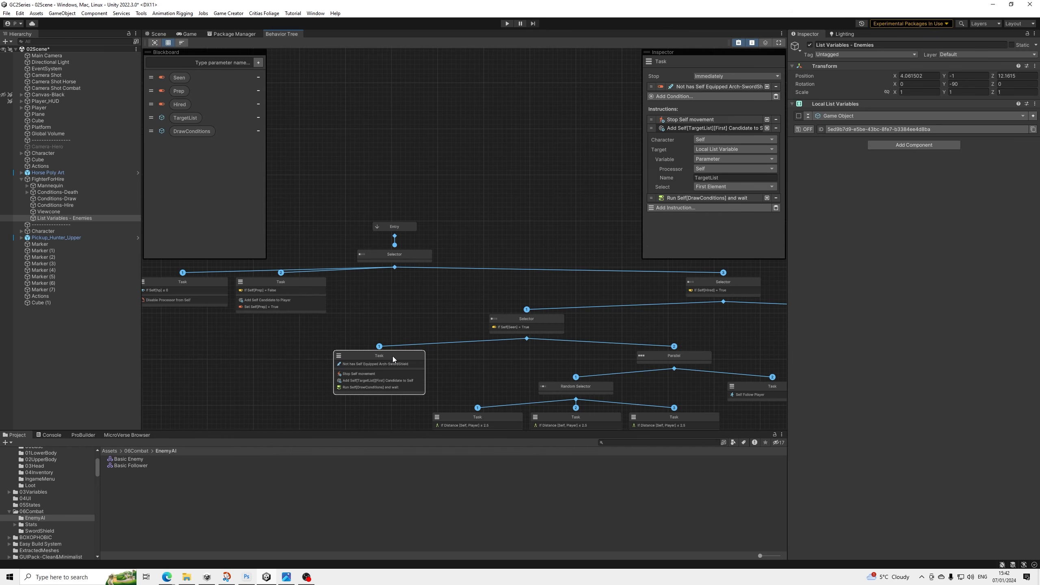
{"action": "left_click", "coordinate": [288, 288]}
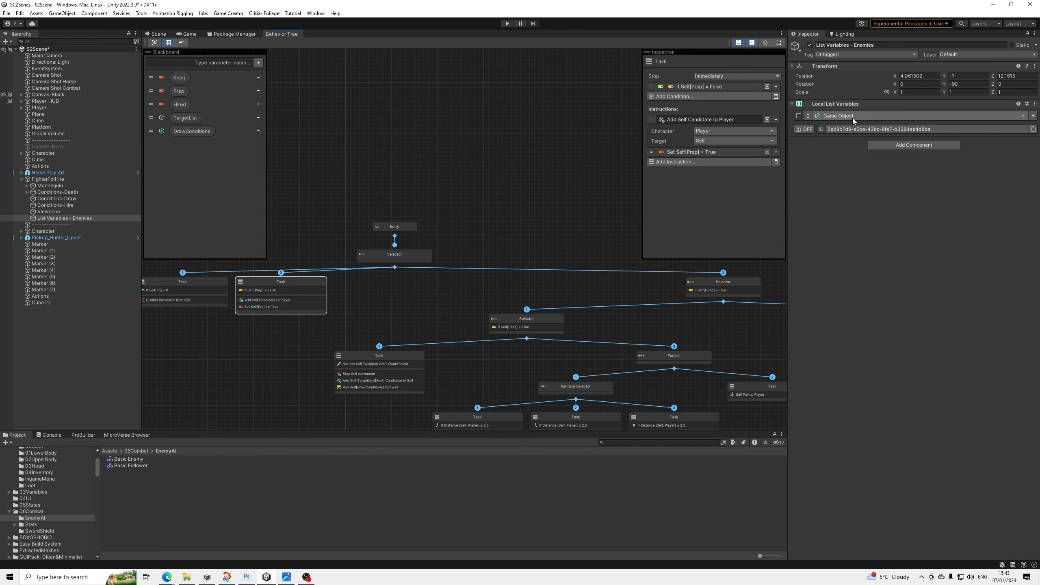
{"action": "left_click", "coordinate": [775, 119]}
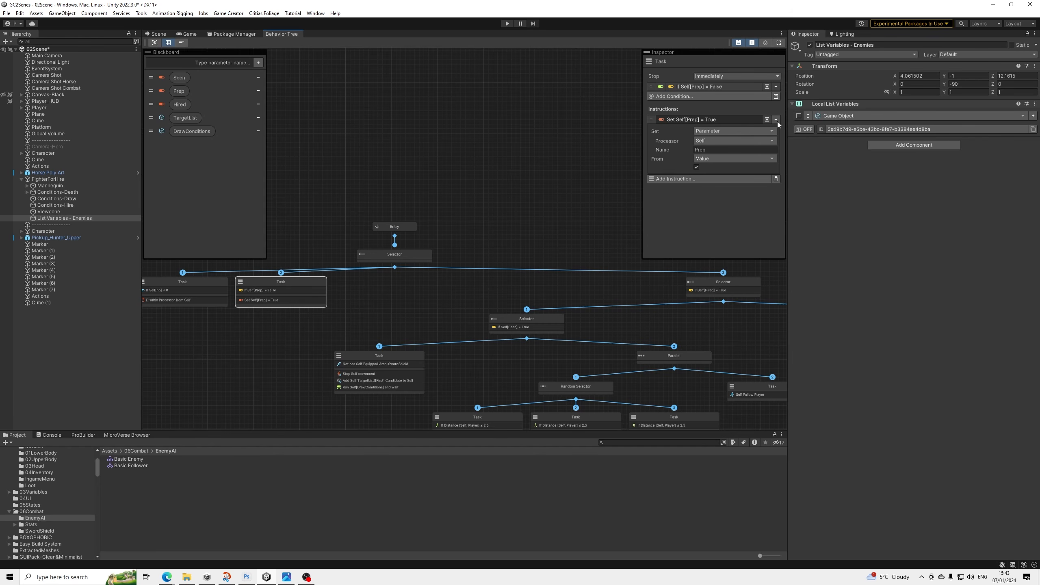
{"action": "left_click", "coordinate": [689, 118]}
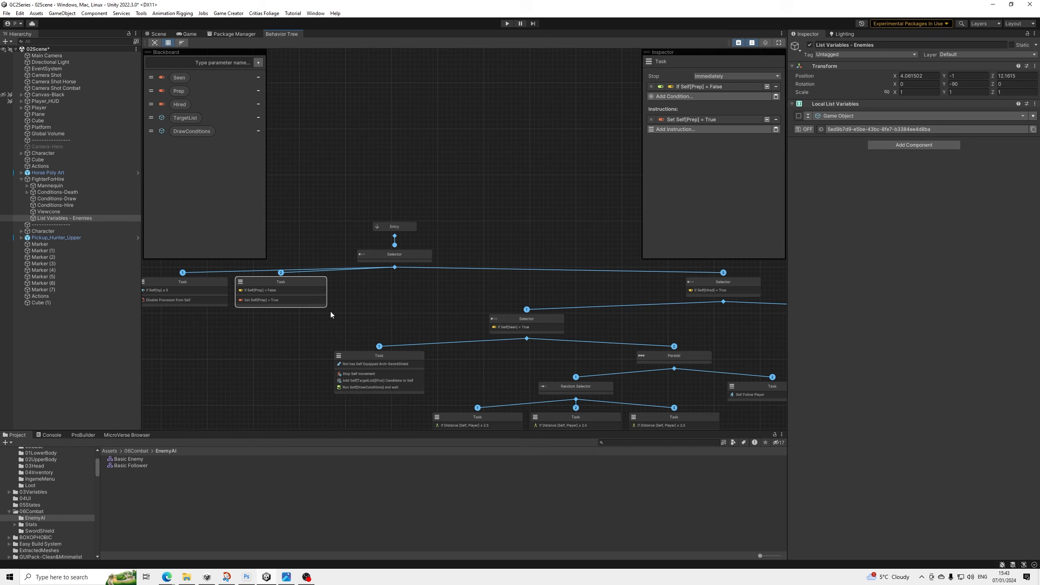
{"action": "key", "text": "Delete"}
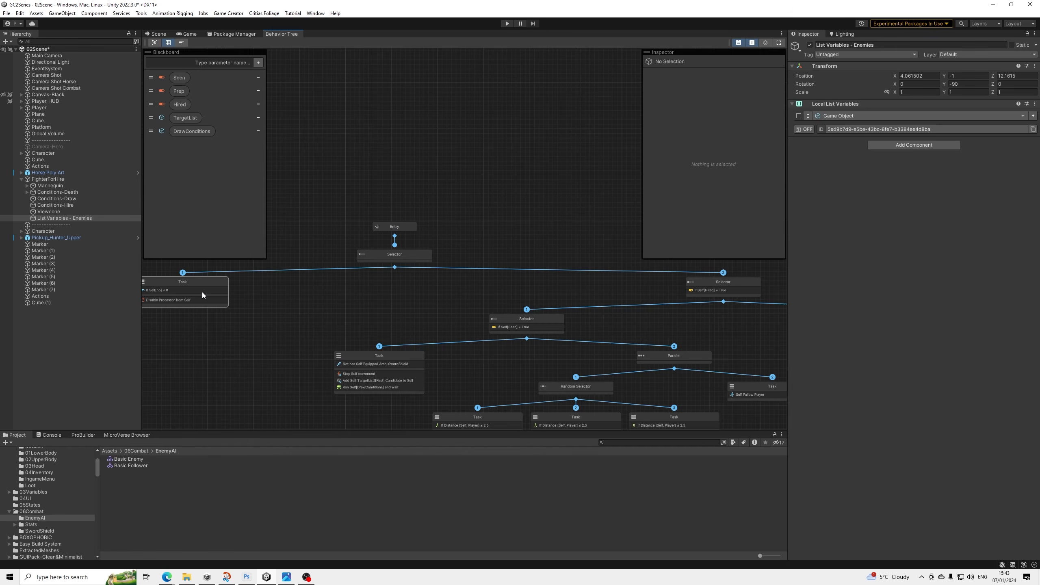
{"action": "left_click", "coordinate": [184, 44]}
Examine the instructions of the task that runs DrawConditions, including its Stop Self movement and Add Candidate instructions.
{"action": "middle_click_drag", "start_coordinate": [475, 295], "coordinate": [406, 251]}
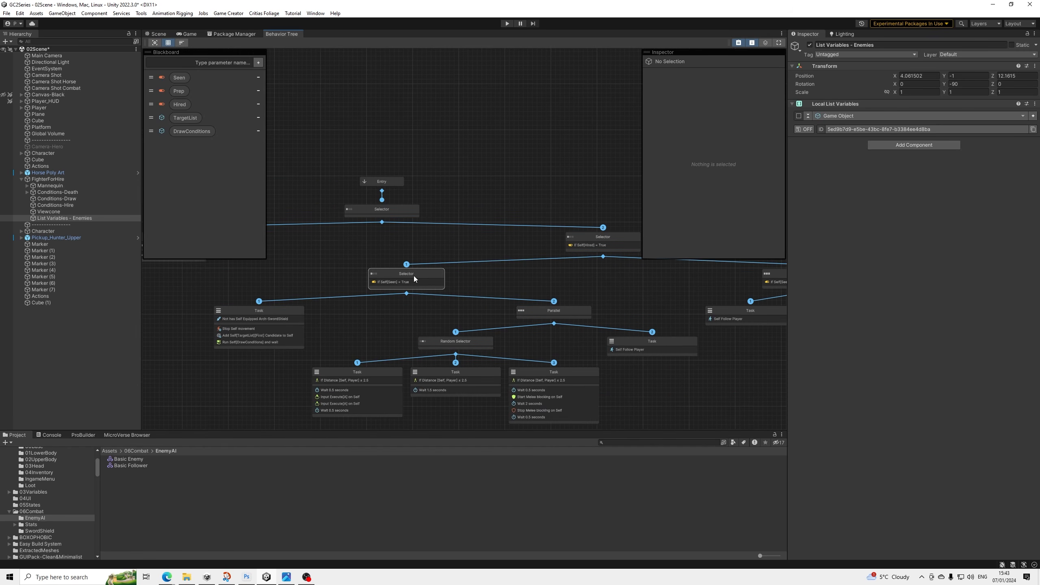
{"action": "middle_click_drag", "start_coordinate": [416, 309], "coordinate": [413, 283]}
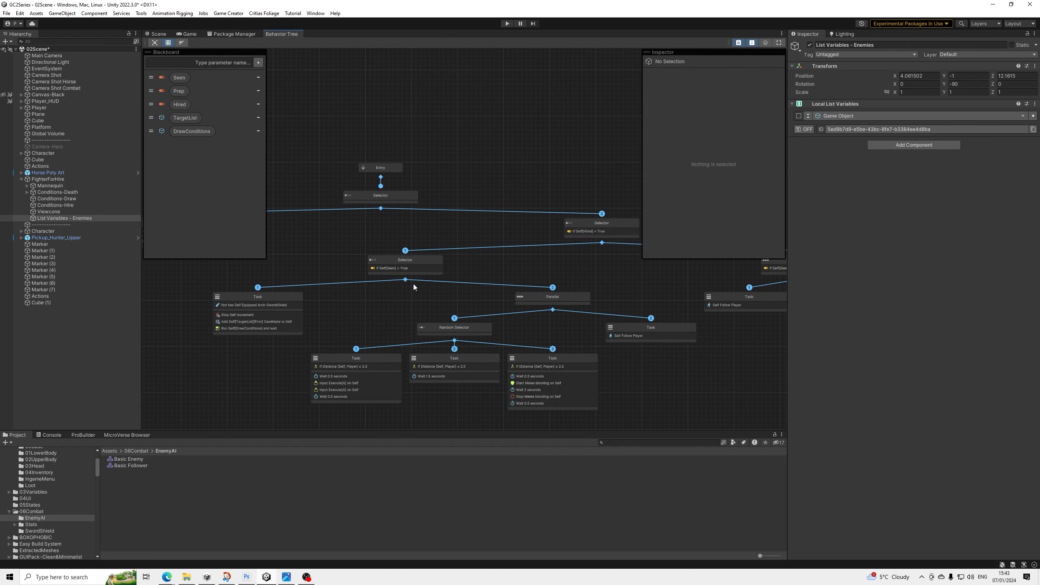
{"action": "left_click", "coordinate": [270, 319]}
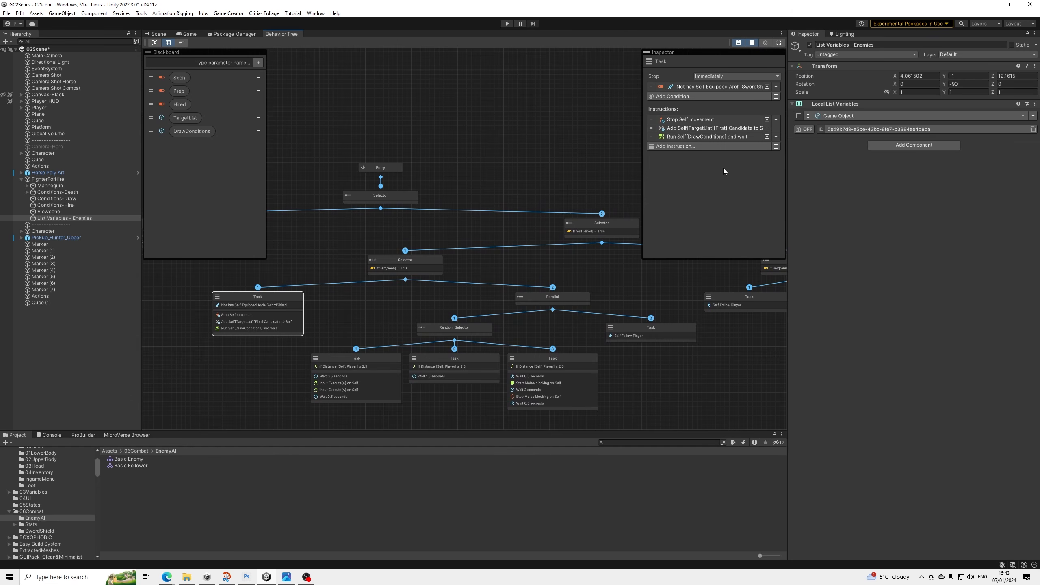
{"action": "left_click", "coordinate": [698, 127]}
{"action": "left_click", "coordinate": [701, 127]}
{"action": "left_click", "coordinate": [696, 134]}
{"action": "left_click", "coordinate": [695, 137]}
{"action": "left_click", "coordinate": [725, 118]}
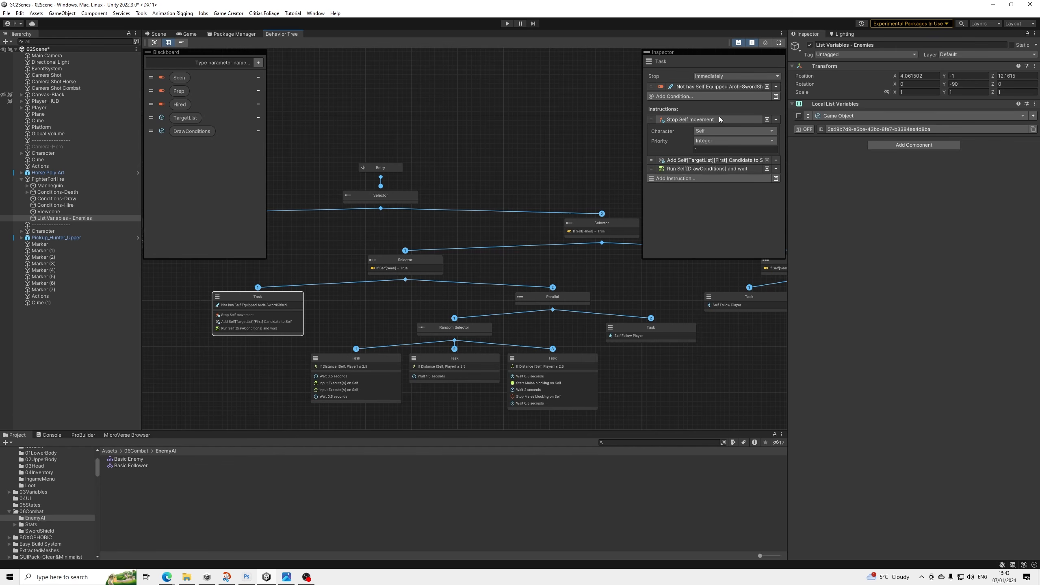
{"action": "left_click", "coordinate": [683, 119]}
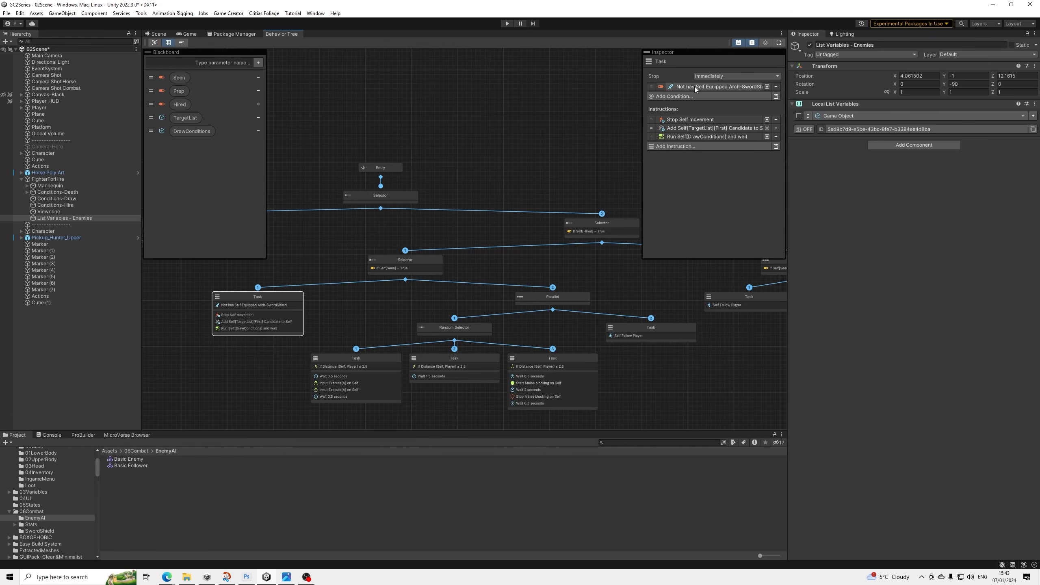
{"action": "left_click", "coordinate": [683, 118]}
{"action": "left_click", "coordinate": [683, 119]}
{"action": "middle_click_drag", "start_coordinate": [495, 260], "coordinate": [484, 259]}
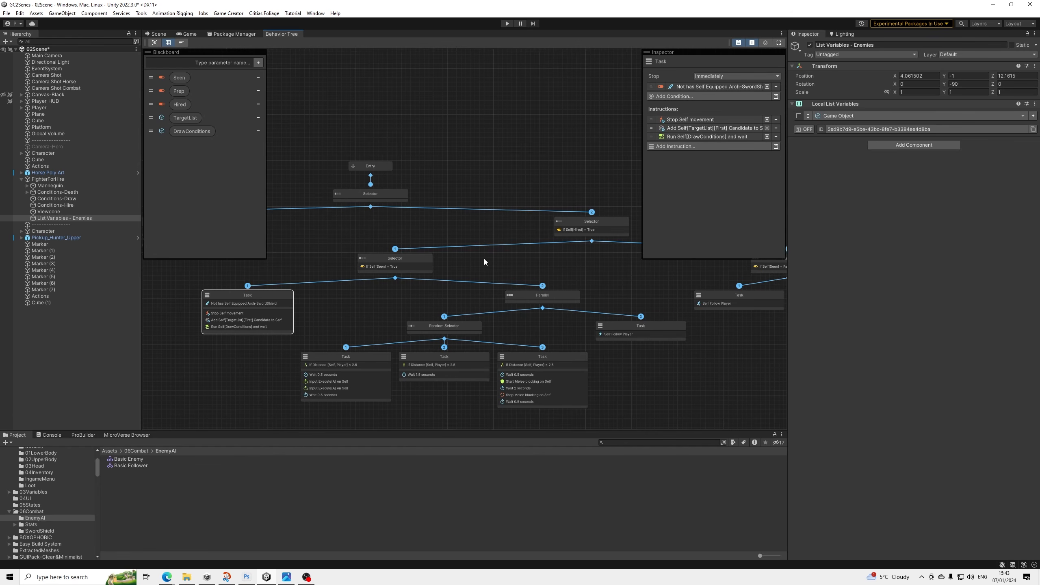
In the follow task under the Parallel node, set the follow target to a Local List Variable.
{"action": "left_click", "coordinate": [510, 290]}
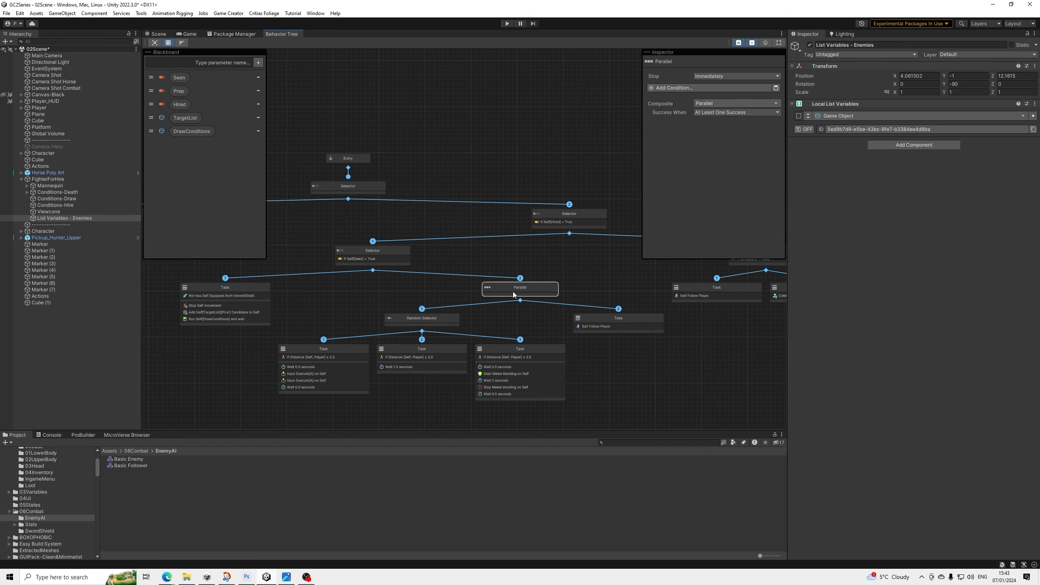
{"action": "left_click", "coordinate": [610, 331]}
{"action": "left_click", "coordinate": [436, 322]}
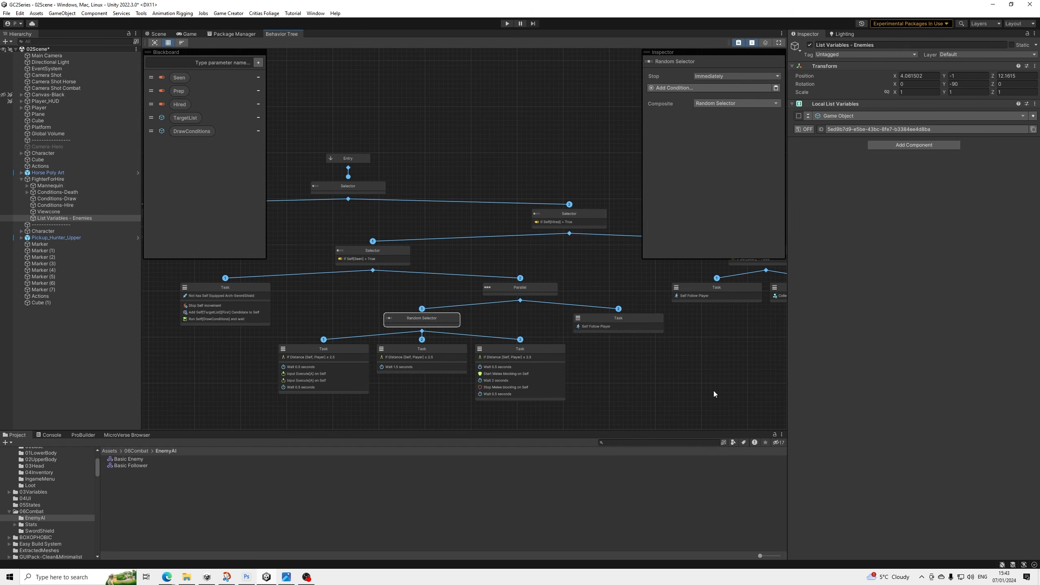
{"action": "left_click", "coordinate": [620, 330]}
{"action": "left_click", "coordinate": [697, 110]}
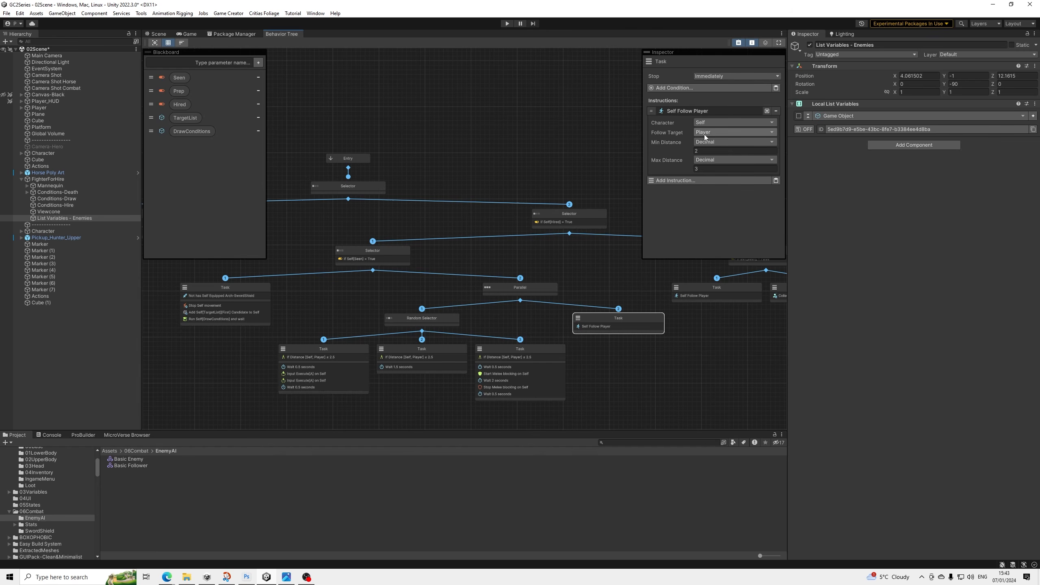
{"action": "left_click", "coordinate": [706, 141]}
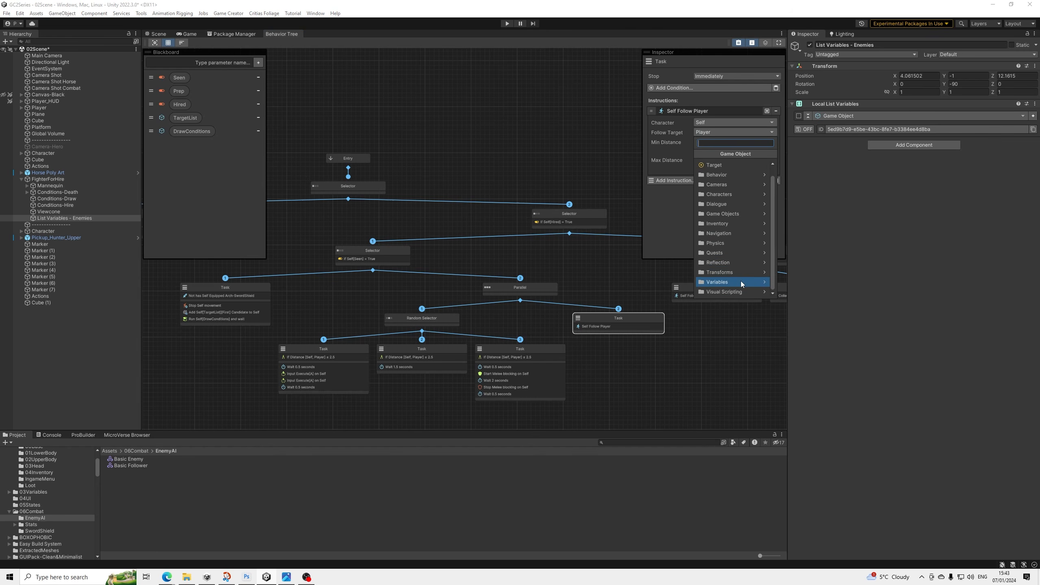
{"action": "left_click", "coordinate": [725, 292]}
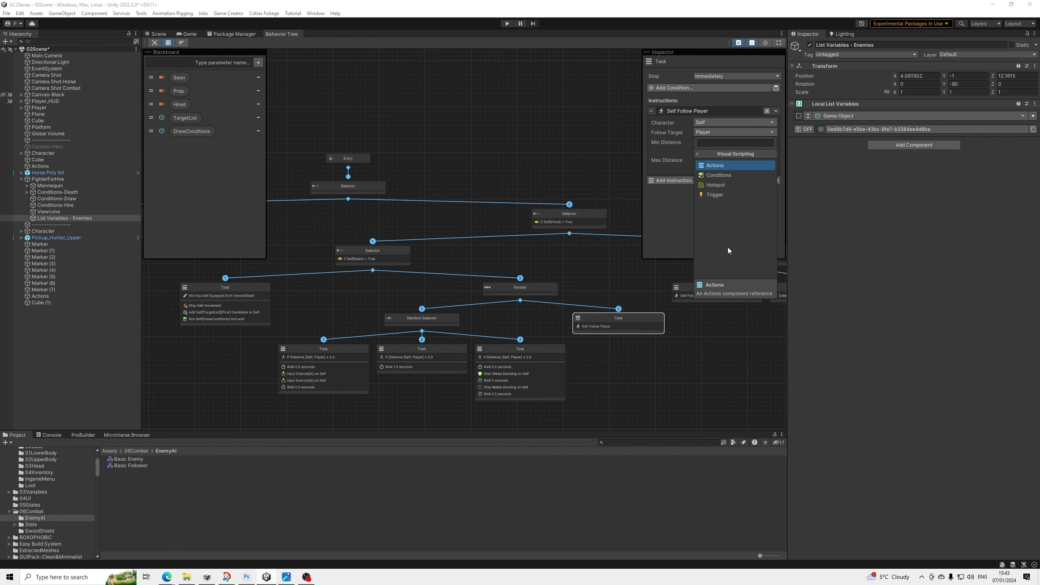
{"action": "left_click", "coordinate": [697, 154]}
{"action": "left_click", "coordinate": [718, 283]}
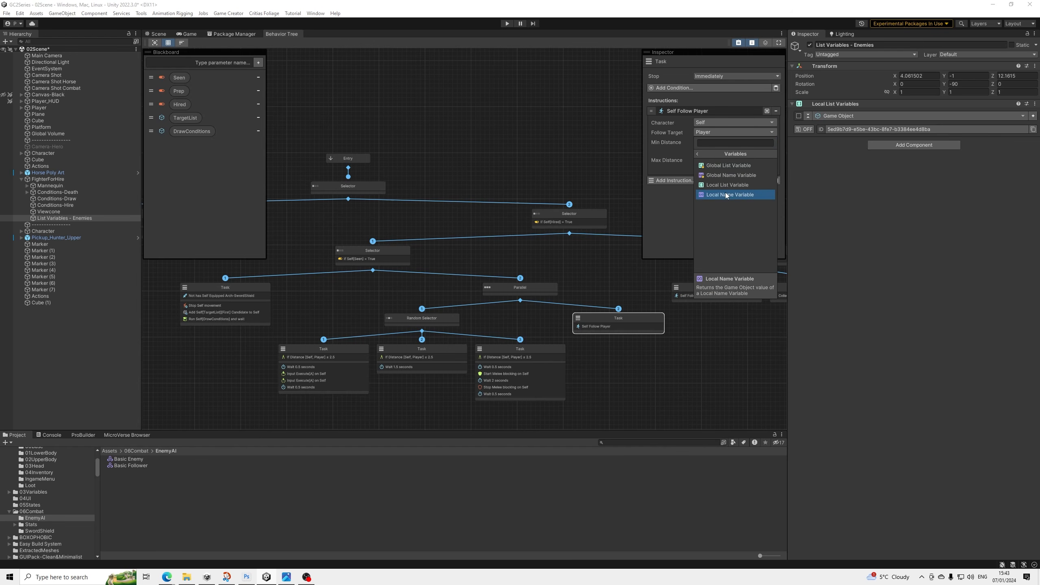
{"action": "left_click", "coordinate": [723, 185]}
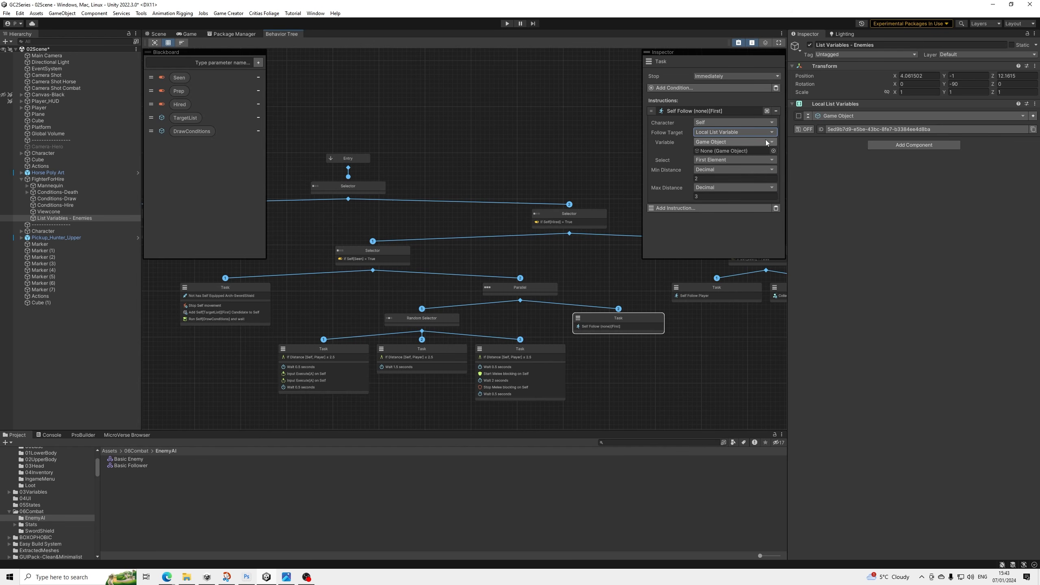
Point the follow target's list variable to Self's behavior parameter named TargetList and collapse the instruction.
{"action": "left_click", "coordinate": [765, 141]}
{"action": "left_click", "coordinate": [716, 195]}
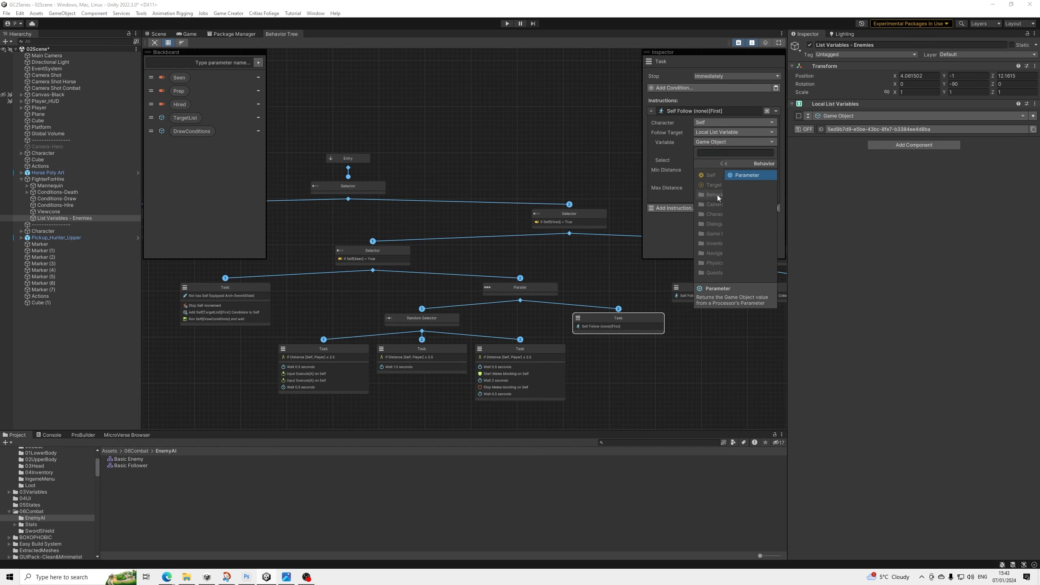
{"action": "left_click", "coordinate": [723, 176]}
{"action": "left_click", "coordinate": [712, 159]}
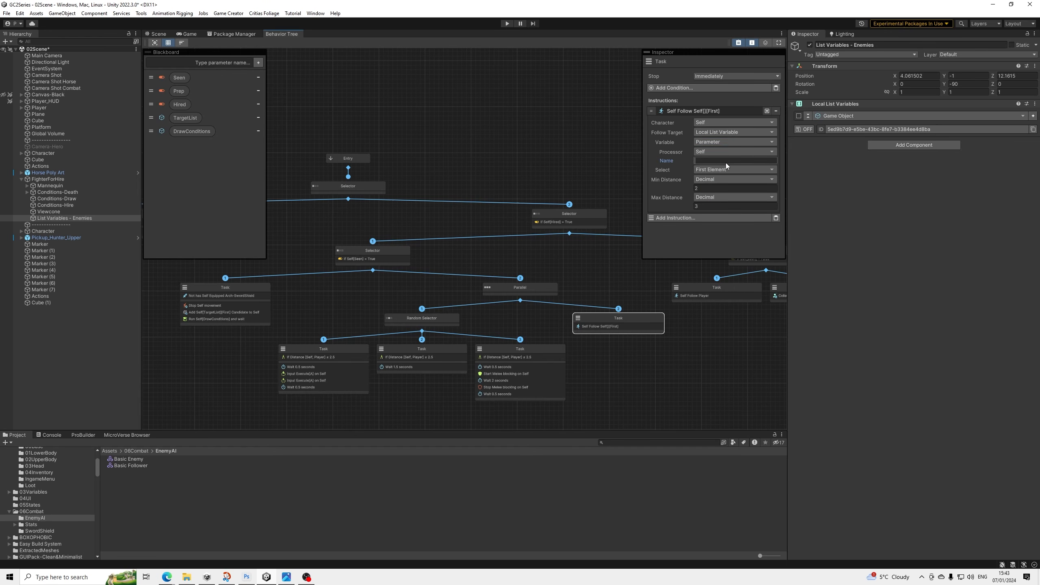
{"action": "type", "text": "TargetList"}
{"action": "left_click", "coordinate": [678, 110]}
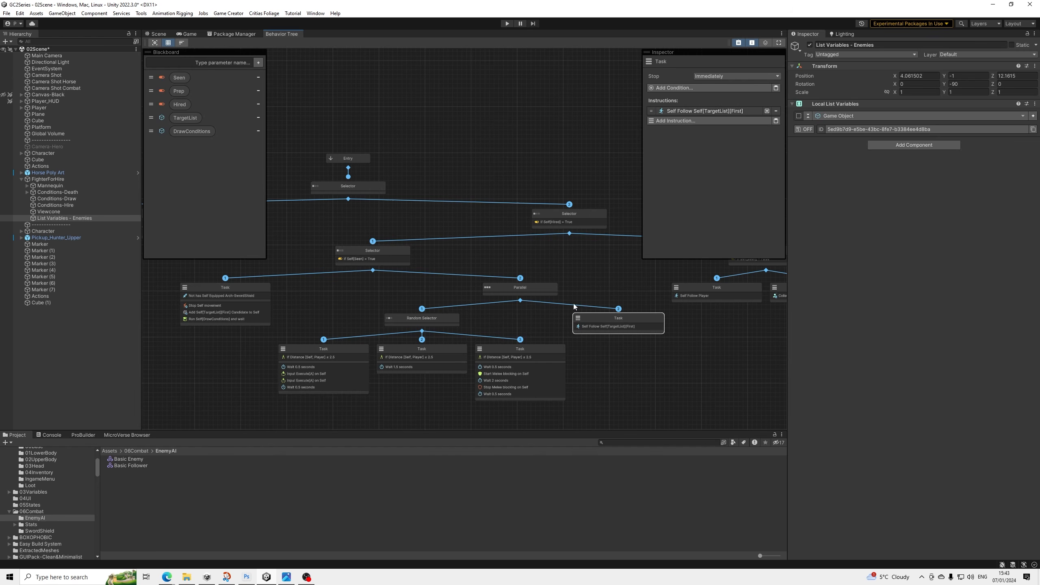
Examine the Start and Stop Melee blocking instructions in the Random Selector's blocking task.
{"action": "middle_click_drag", "start_coordinate": [648, 282], "coordinate": [615, 286]}
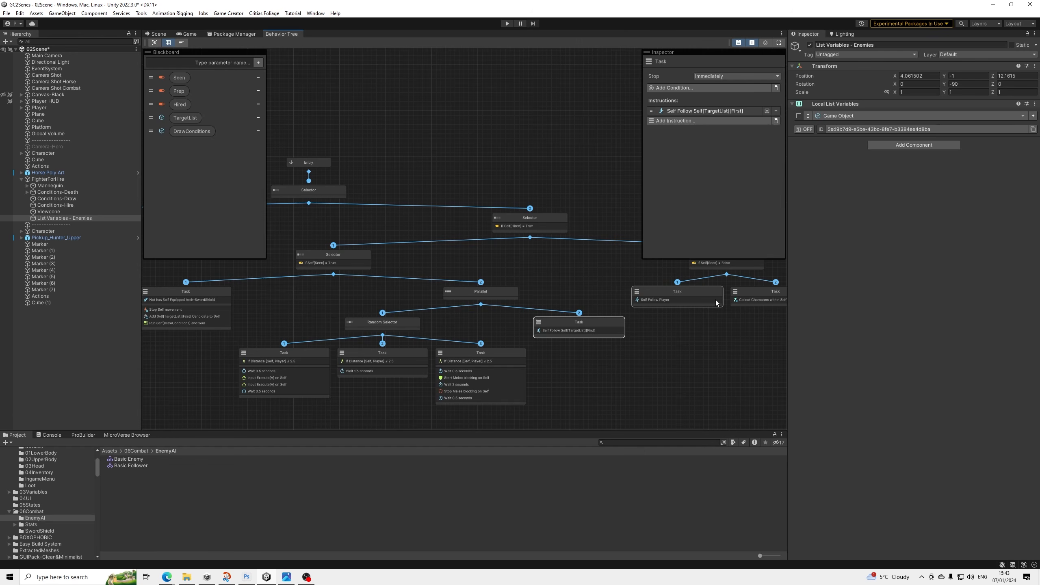
{"action": "left_click", "coordinate": [475, 360]}
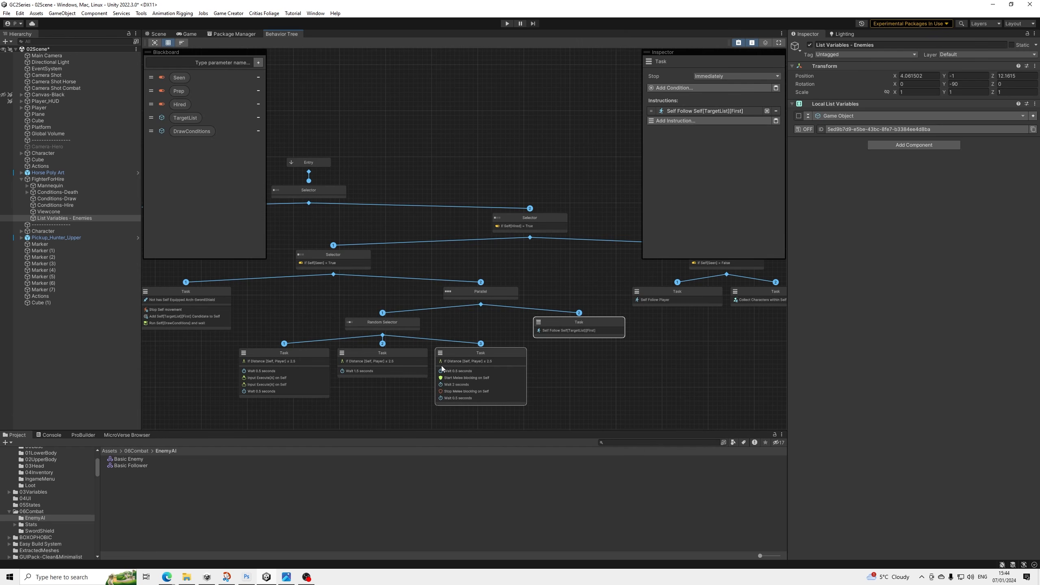
{"action": "left_click", "coordinate": [685, 129]}
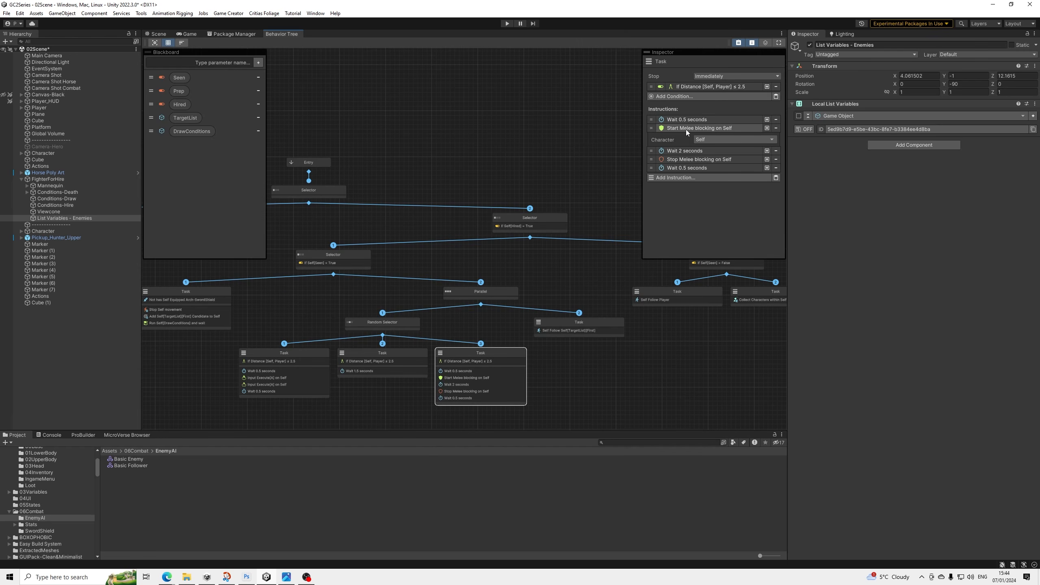
{"action": "left_click", "coordinate": [686, 130]}
{"action": "left_click", "coordinate": [682, 145]}
{"action": "left_click", "coordinate": [683, 146]}
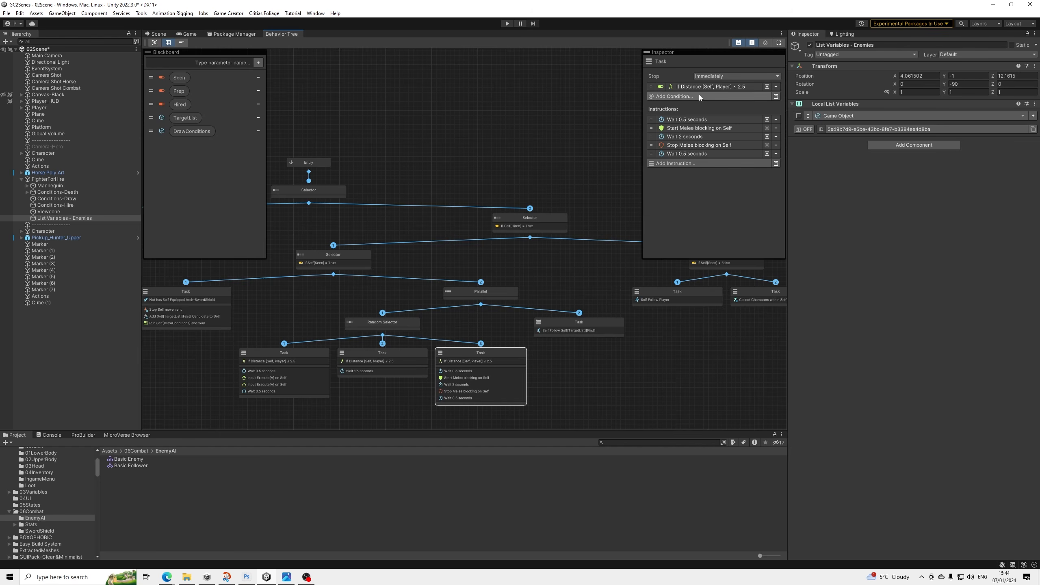
In the blocking task's distance condition, set Point B to Character Position with a Local List Variable as the character.
{"action": "left_click", "coordinate": [700, 88]}
{"action": "left_click", "coordinate": [732, 107]}
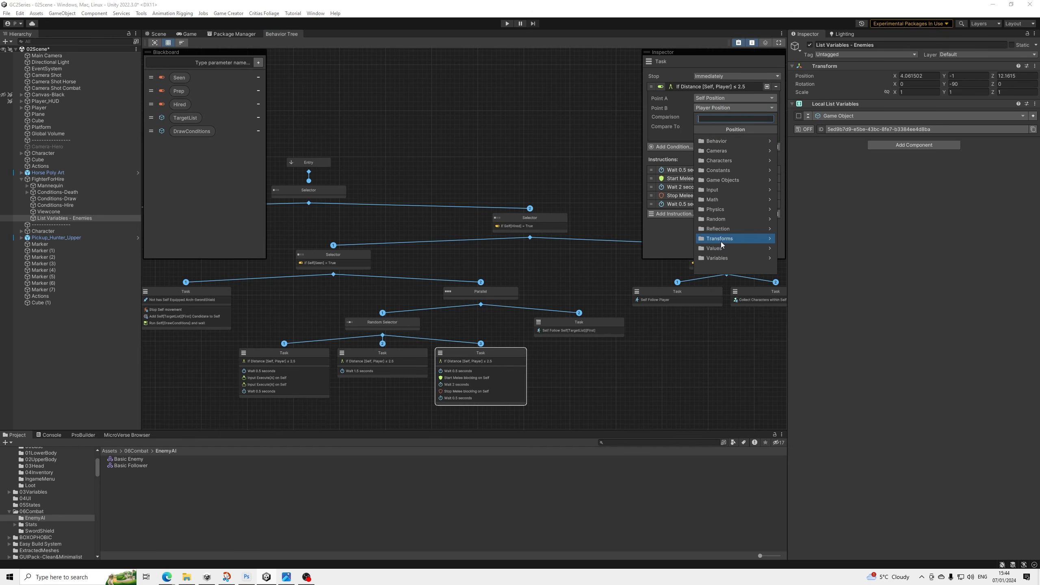
{"action": "left_click", "coordinate": [734, 160]}
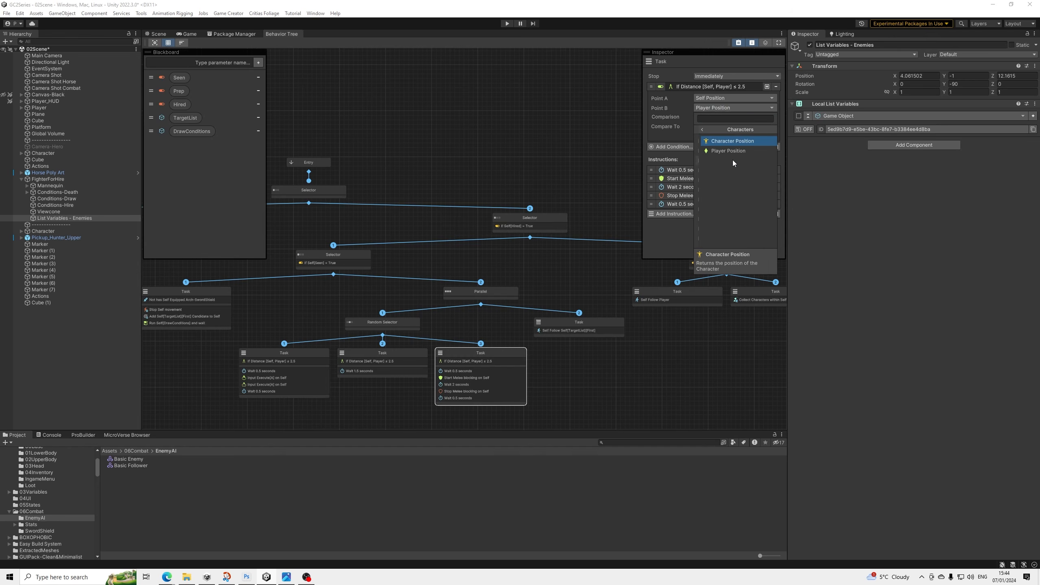
{"action": "left_click", "coordinate": [708, 131]}
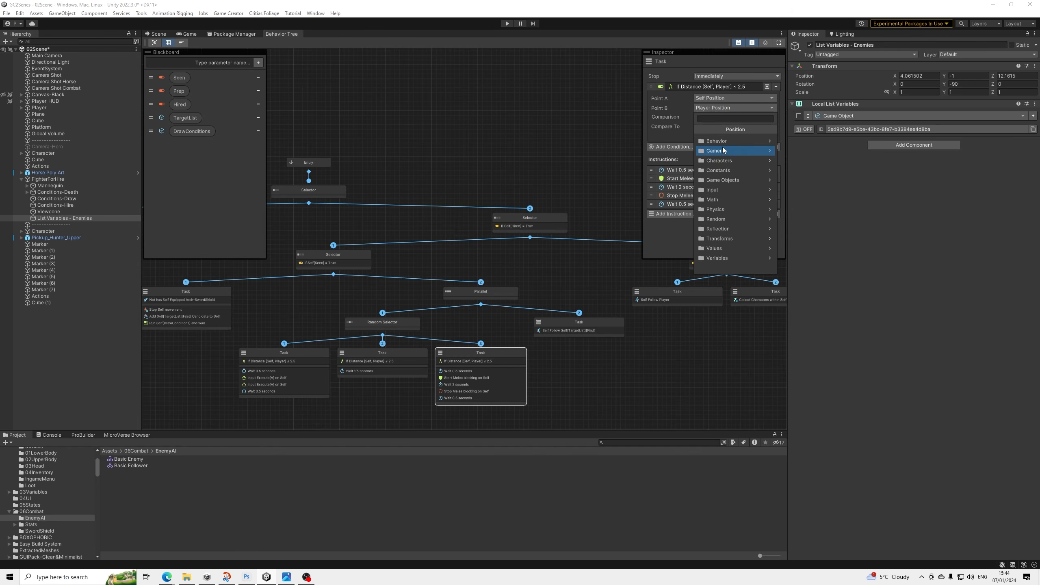
{"action": "left_click", "coordinate": [719, 161]}
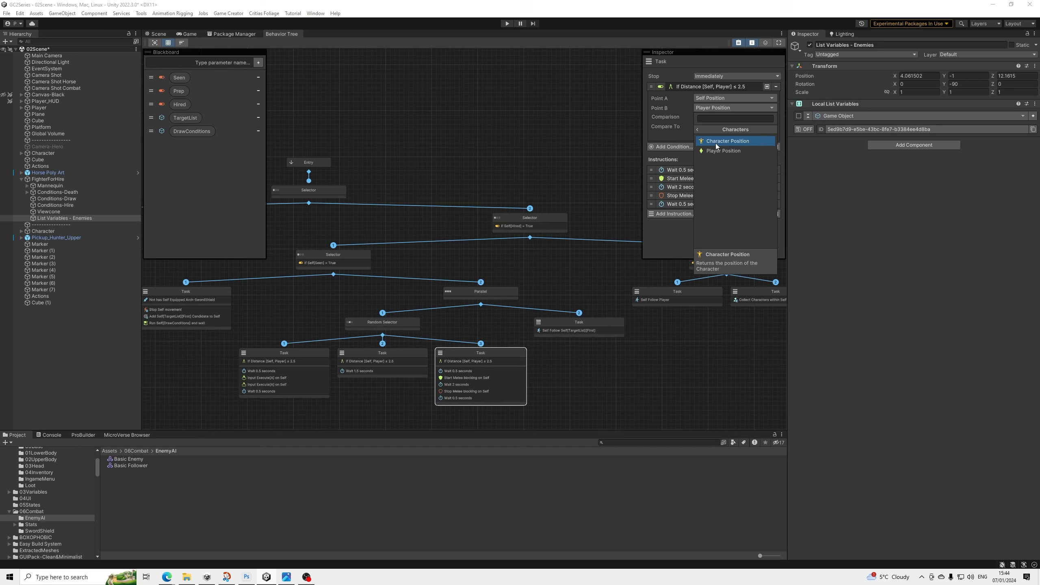
{"action": "left_click", "coordinate": [721, 140]}
{"action": "left_click", "coordinate": [717, 118]}
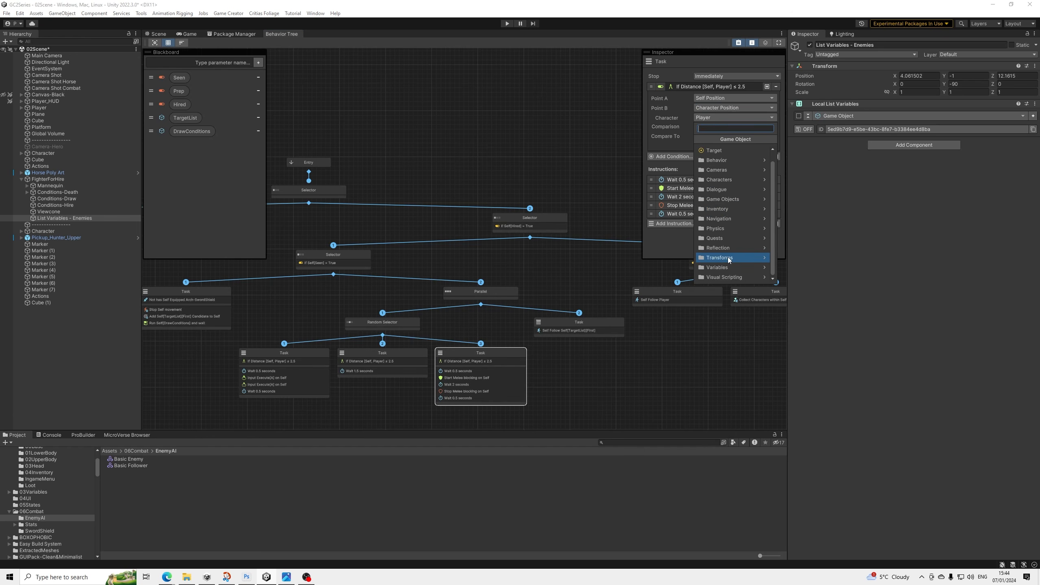
{"action": "left_click", "coordinate": [719, 267]}
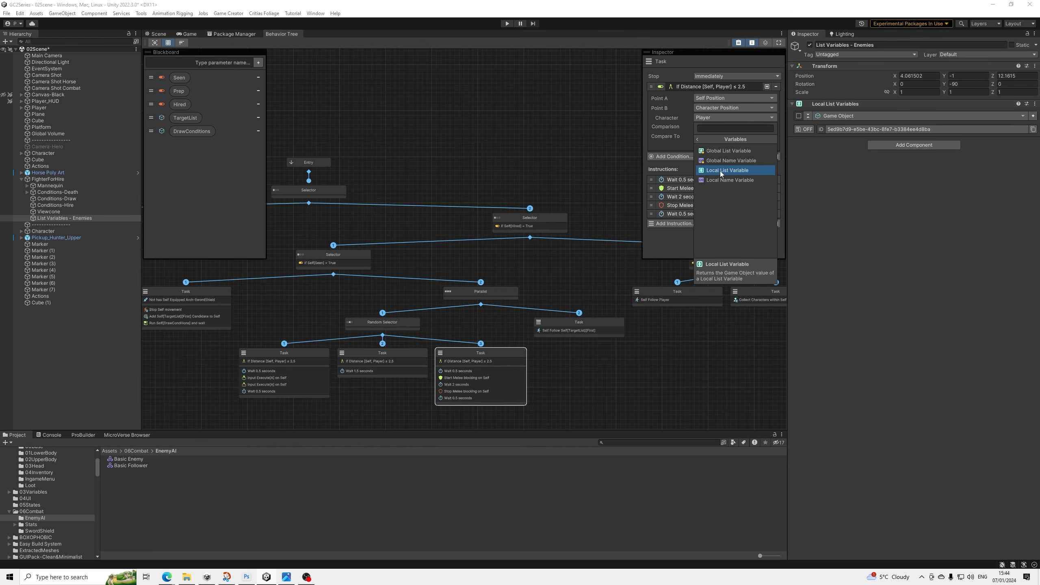
{"action": "left_click", "coordinate": [720, 171]}
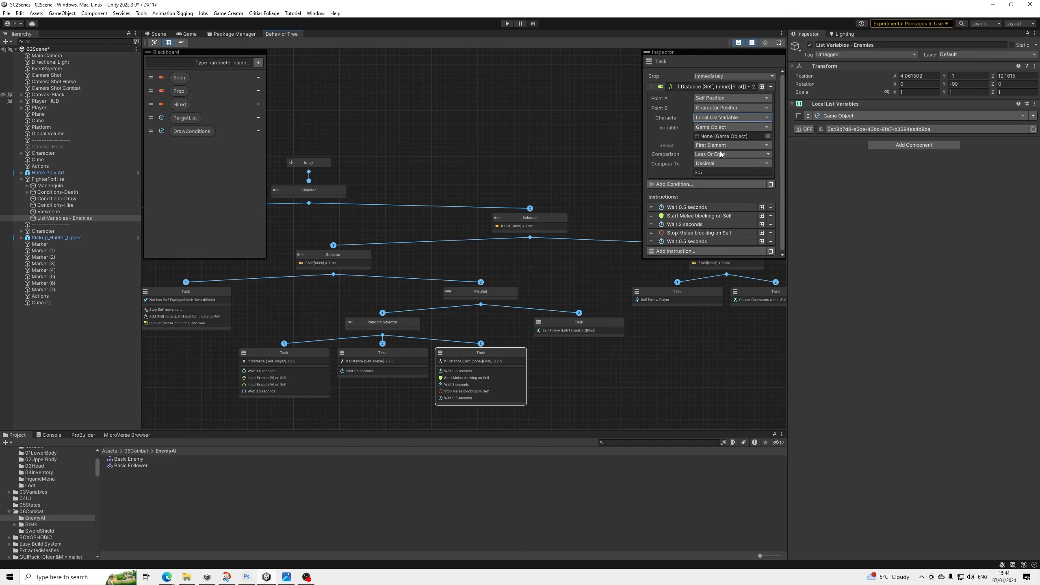
Point the condition's list variable to Self's behavior parameter named TargetList.
{"action": "left_click", "coordinate": [716, 128]}
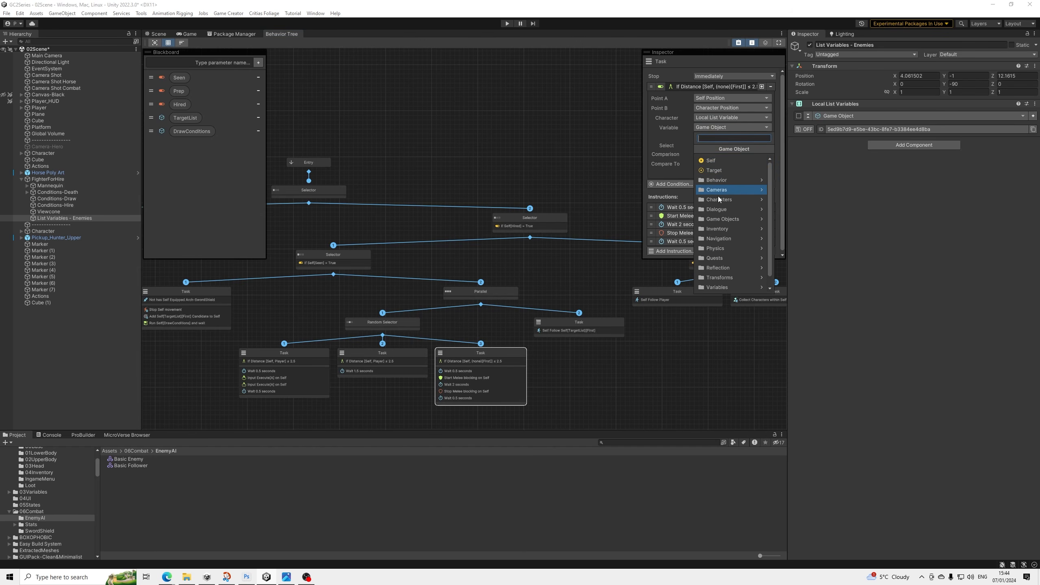
{"action": "left_click", "coordinate": [718, 180]}
{"action": "left_click", "coordinate": [719, 164]}
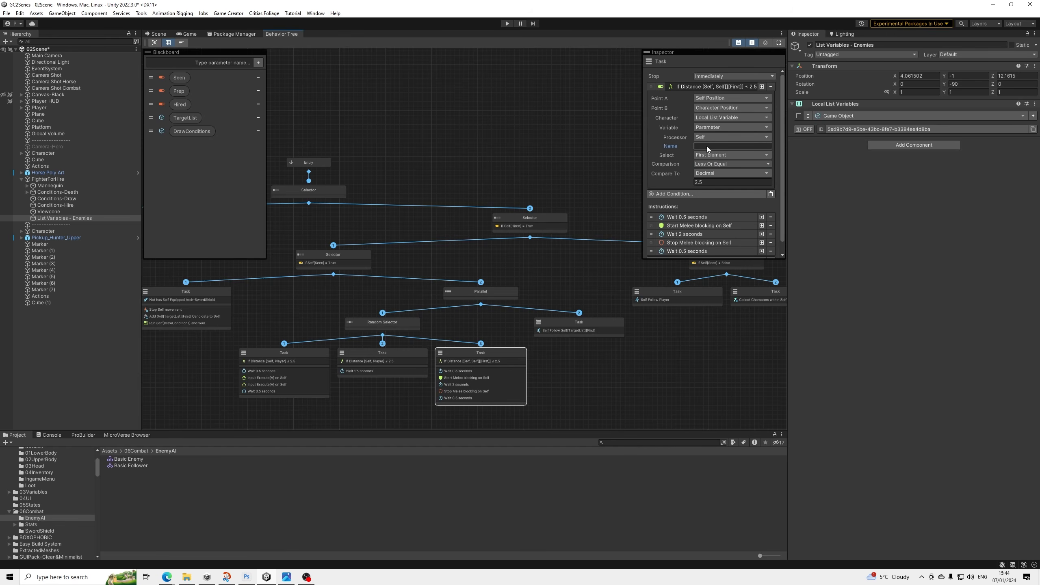
{"action": "left_click", "coordinate": [707, 147]}
{"action": "type", "text": "TargetList"}
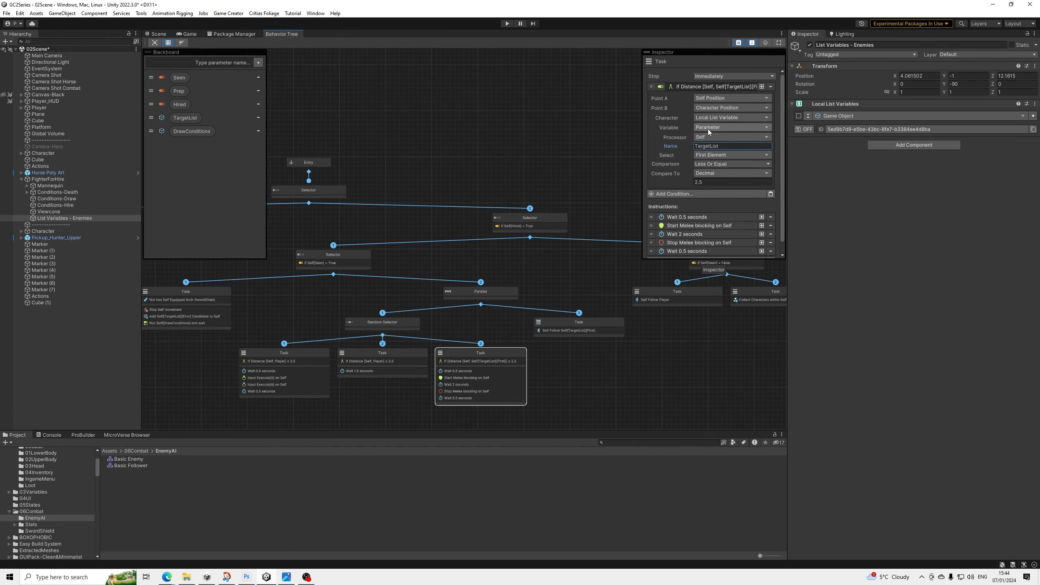
Copy the TargetList distance condition and use it to replace the player distance condition in the 1.5-second Wait task.
{"action": "right_click", "coordinate": [692, 87]}
{"action": "left_click", "coordinate": [704, 94]}
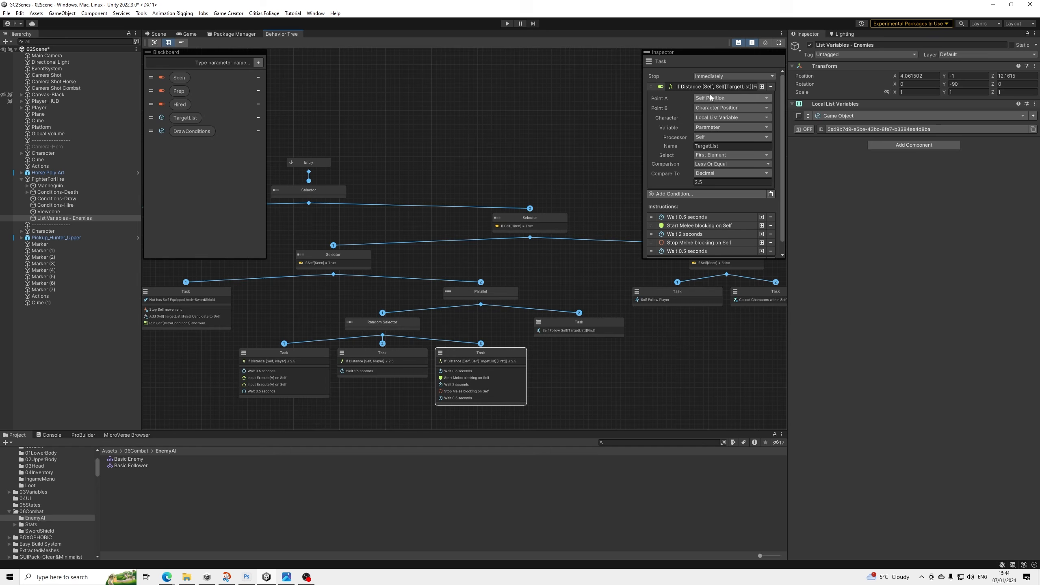
{"action": "left_click", "coordinate": [685, 86]}
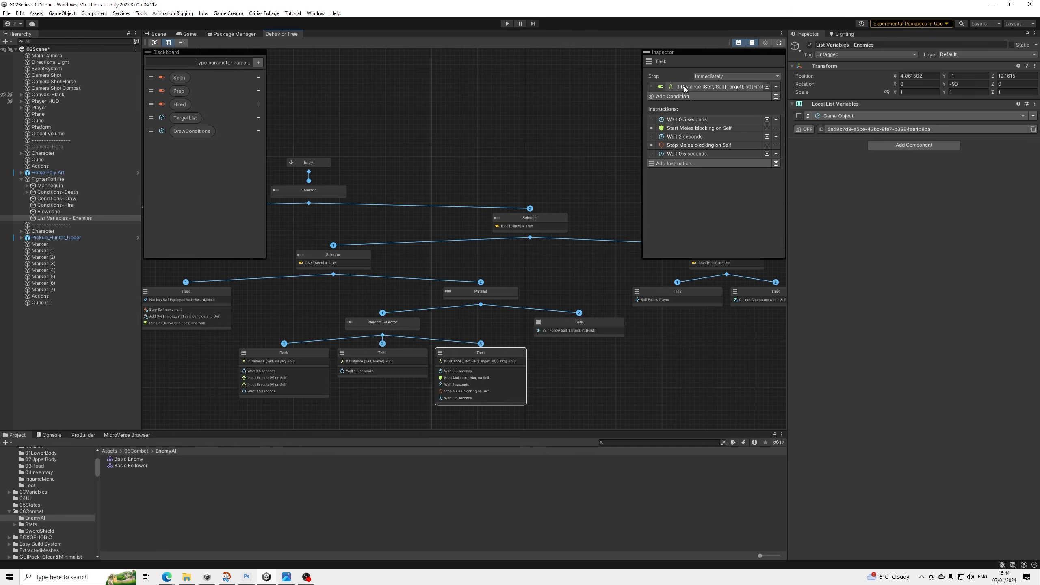
{"action": "left_click", "coordinate": [388, 351]}
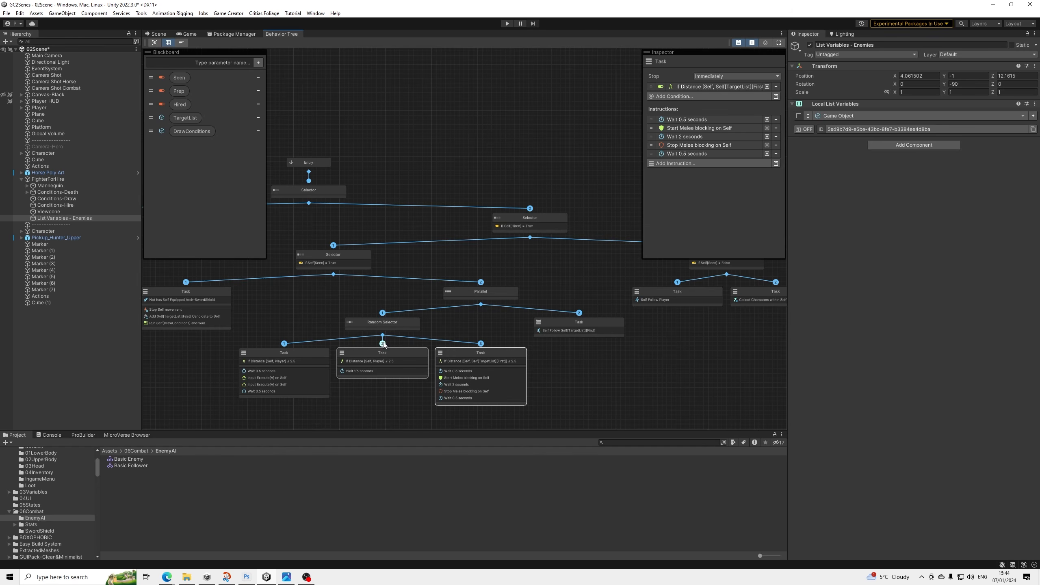
{"action": "left_click", "coordinate": [776, 96]}
{"action": "left_click", "coordinate": [776, 87]}
Replace the player distance condition in the Input Execute attack task with the copied TargetList distance condition.
{"action": "left_click", "coordinate": [288, 360]}
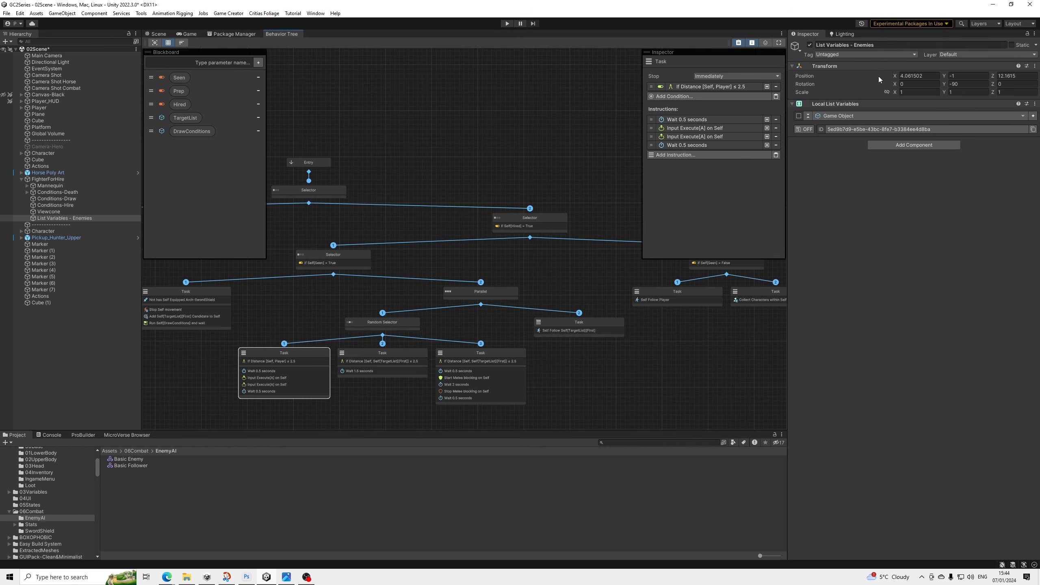
{"action": "left_click", "coordinate": [775, 97]}
{"action": "left_click", "coordinate": [776, 87]}
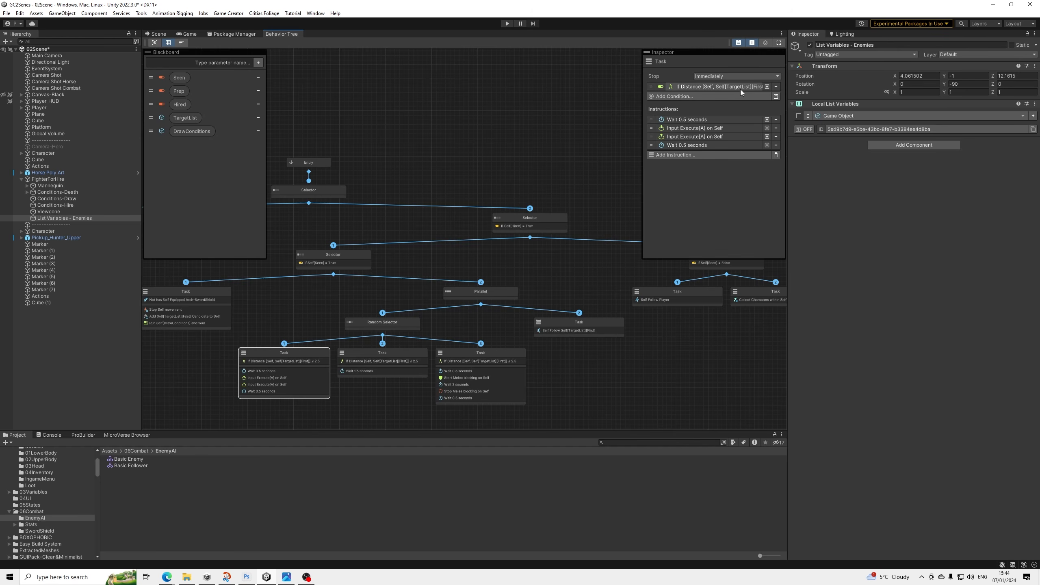
{"action": "left_click", "coordinate": [727, 87]}
{"action": "left_click", "coordinate": [726, 86]}
Examine the conditions and instructions of the three tasks under the Random Selector for remaining references to the player.
{"action": "left_click", "coordinate": [382, 362]}
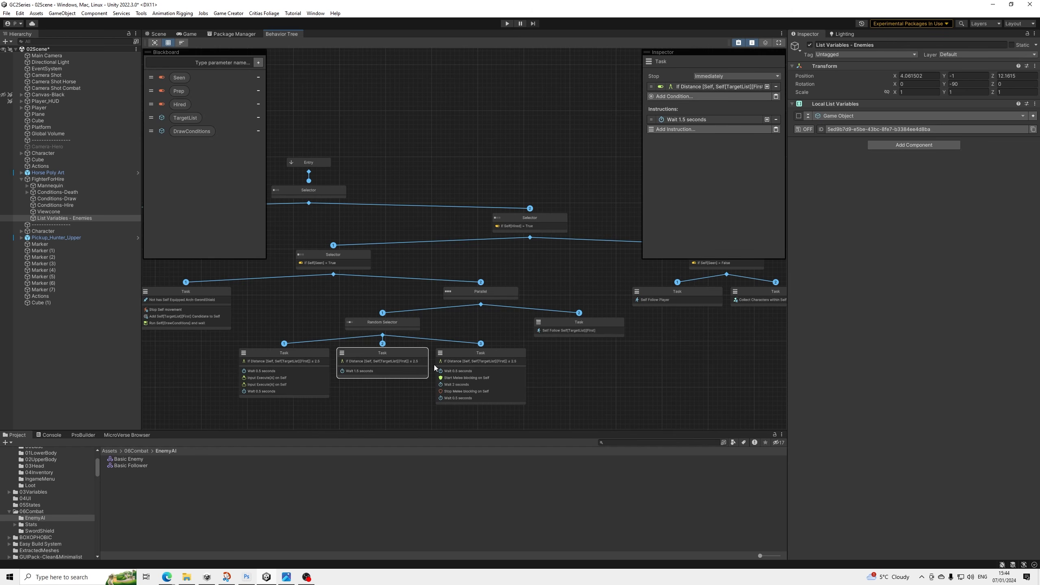
{"action": "left_click", "coordinate": [479, 369]}
{"action": "left_click", "coordinate": [394, 367]}
{"action": "left_click", "coordinate": [301, 375]}
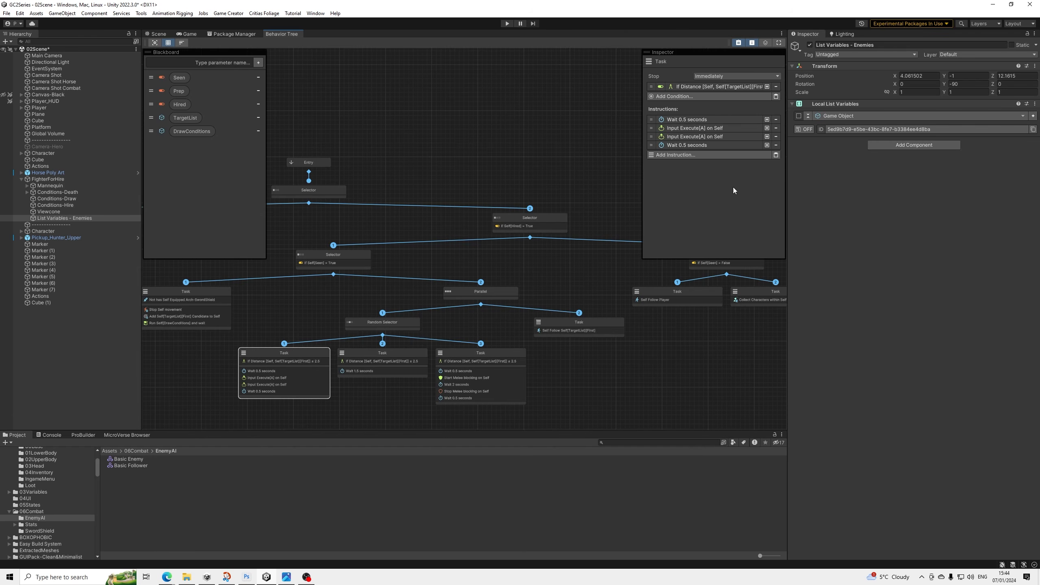
{"action": "left_click", "coordinate": [703, 129]}
{"action": "left_click", "coordinate": [703, 129]}
{"action": "left_click", "coordinate": [697, 145]}
{"action": "left_click", "coordinate": [695, 146]}
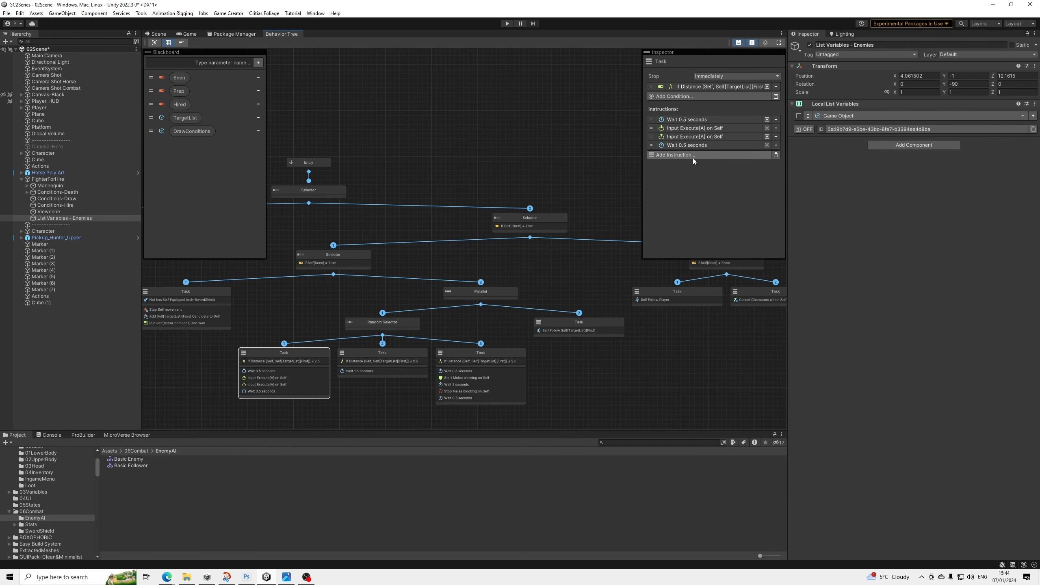
{"action": "left_click", "coordinate": [416, 355]}
{"action": "left_click", "coordinate": [666, 119]}
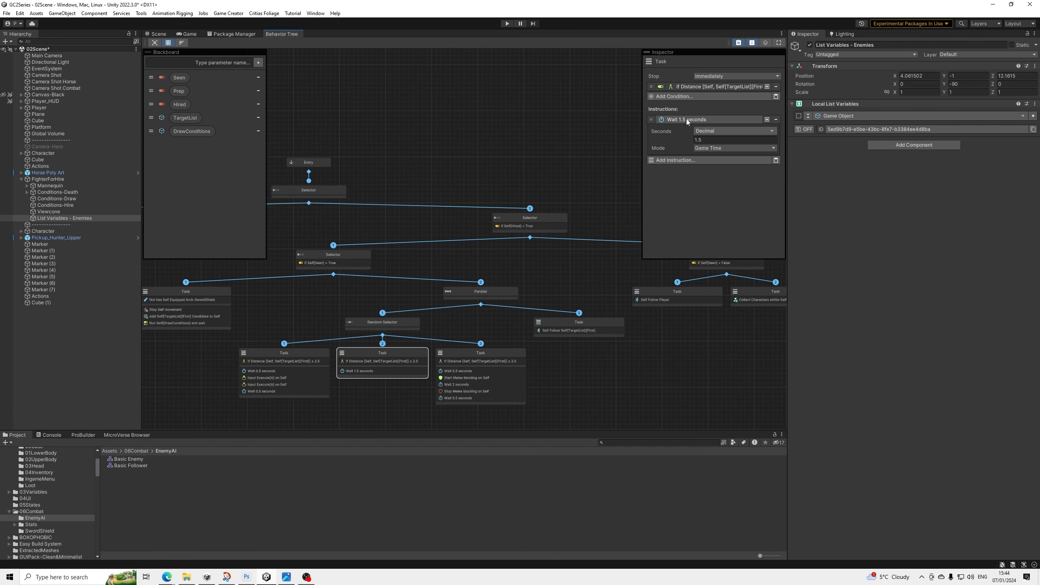
{"action": "left_click", "coordinate": [666, 119]}
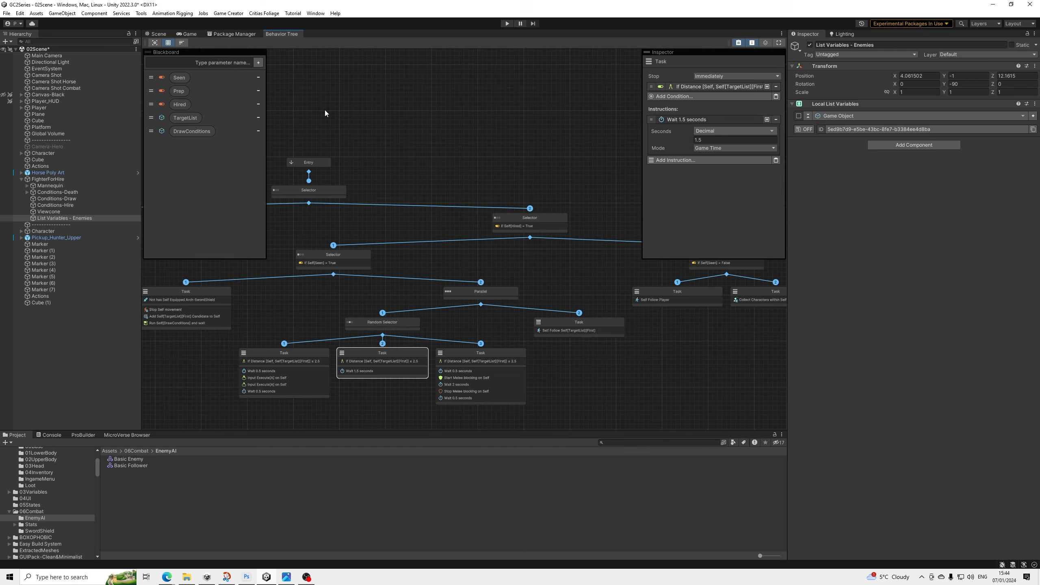
Save the scene and return to the scene view.
{"action": "left_click", "coordinate": [7, 13]}
{"action": "left_click", "coordinate": [20, 52]}
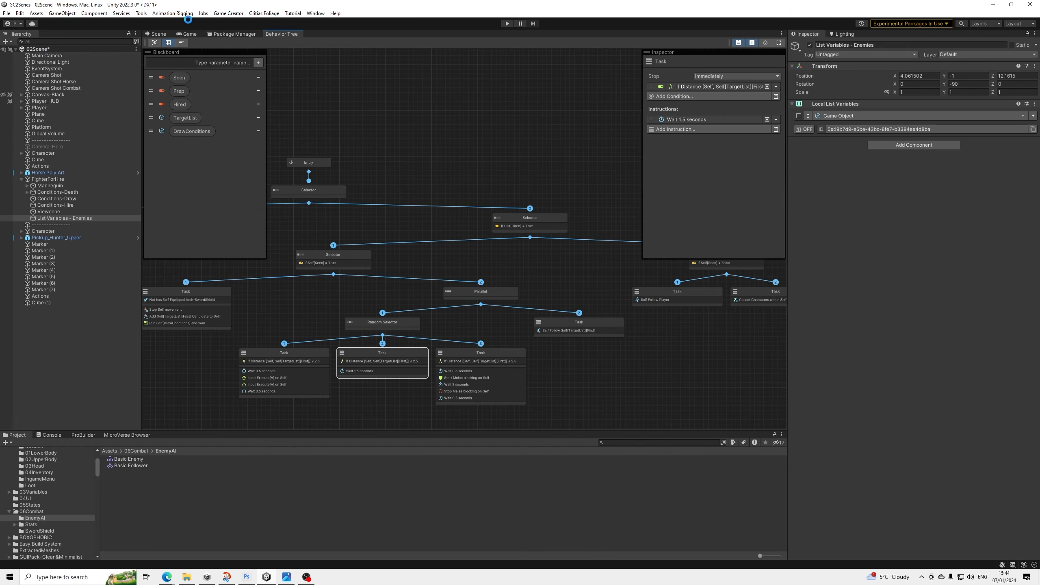
{"action": "left_click", "coordinate": [154, 34]}
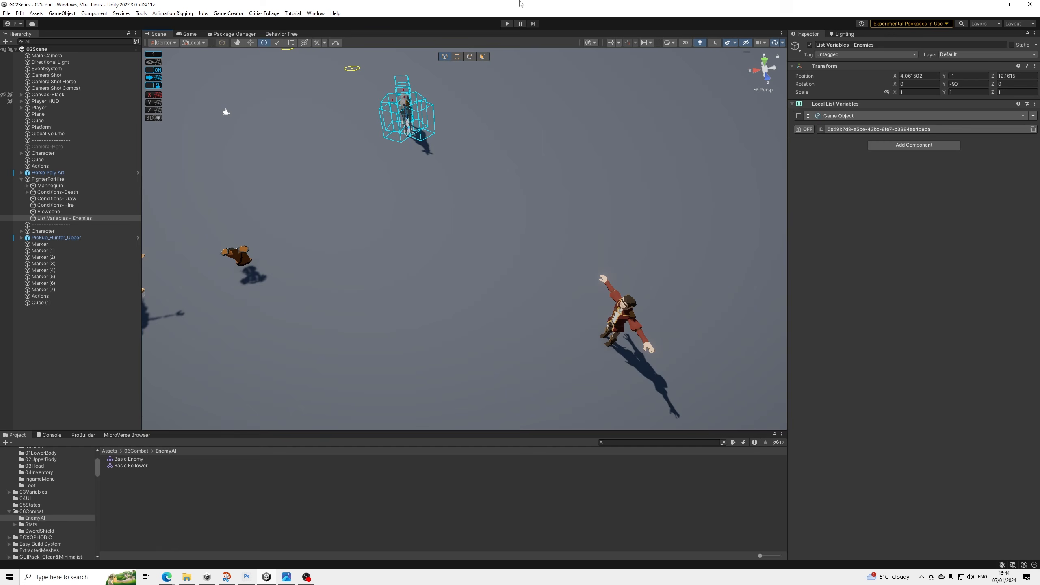
Play-test the scene by walking the player to the hireable fighter and moving around during the fight, and stop play mode.
{"action": "left_click", "coordinate": [507, 24]}
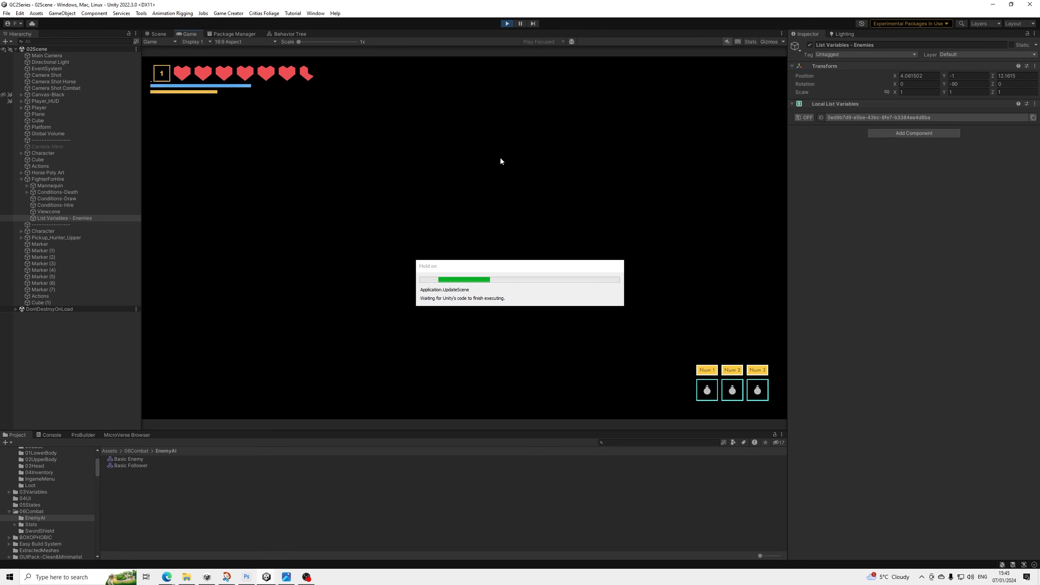
{"action": "key", "text": "w"}
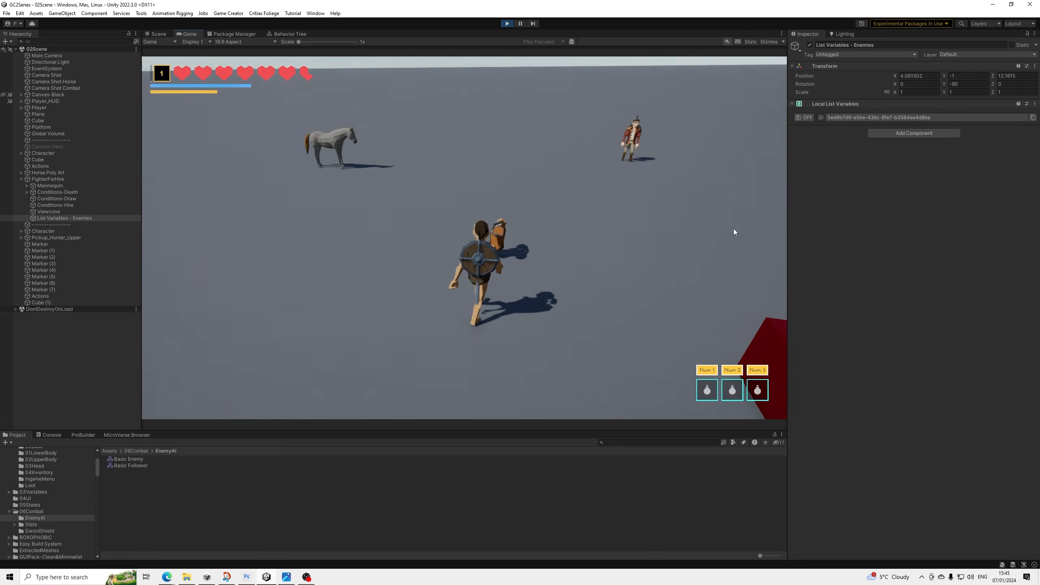
{"action": "key", "text": "w"}
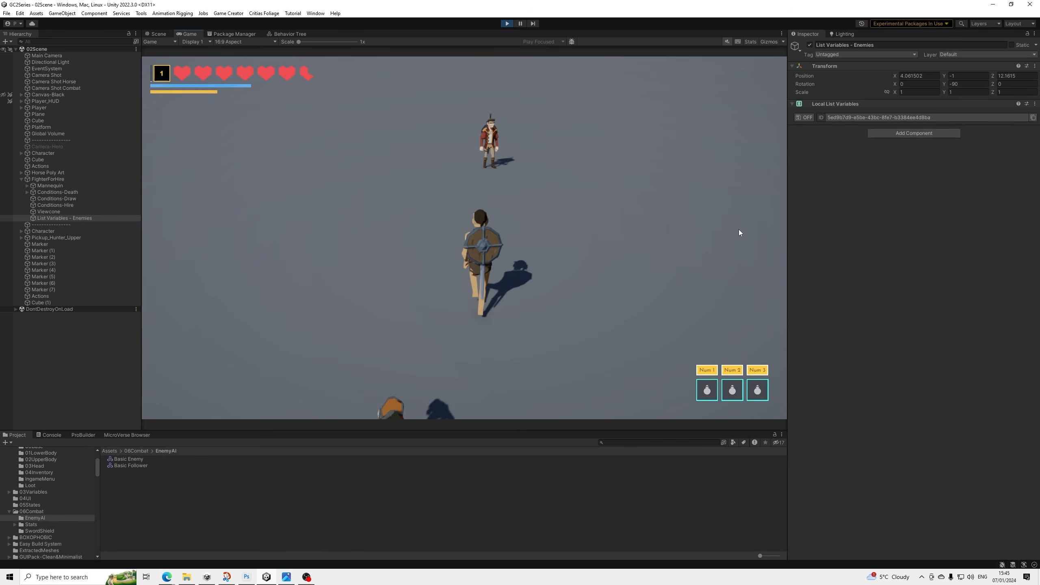
{"action": "key", "text": "w"}
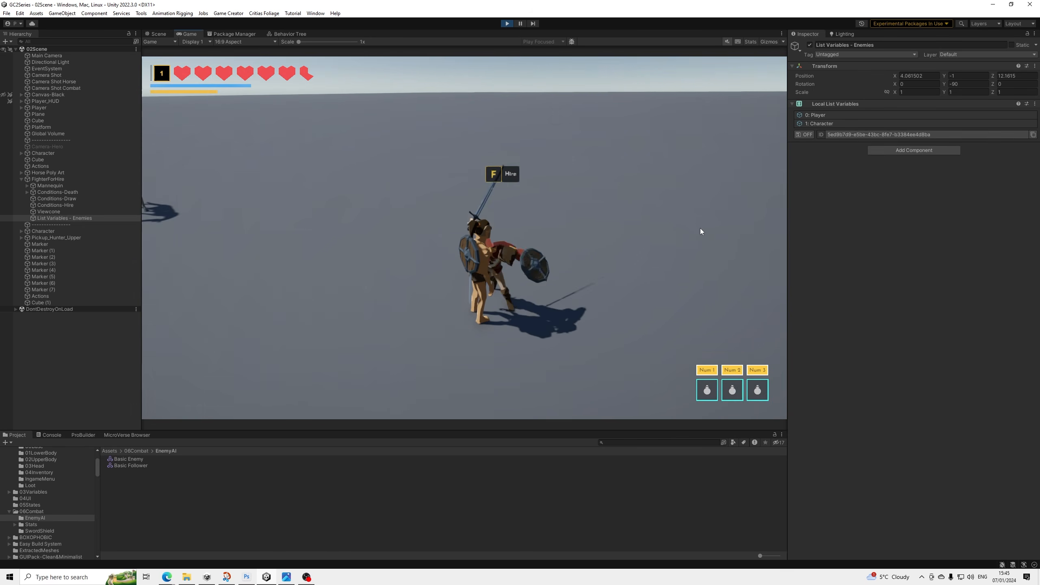
{"action": "key", "text": "s"}
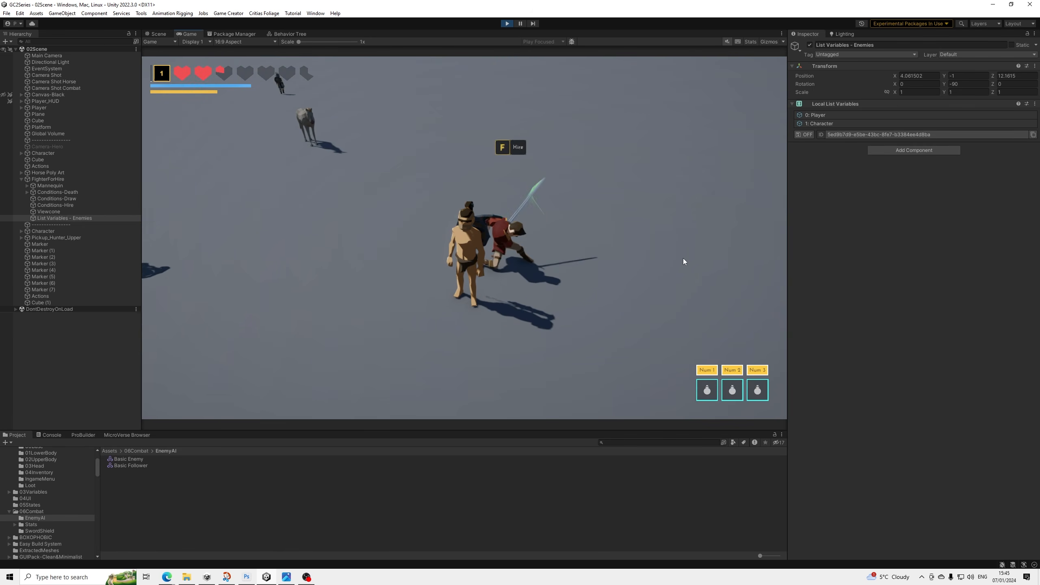
{"action": "key", "text": "s"}
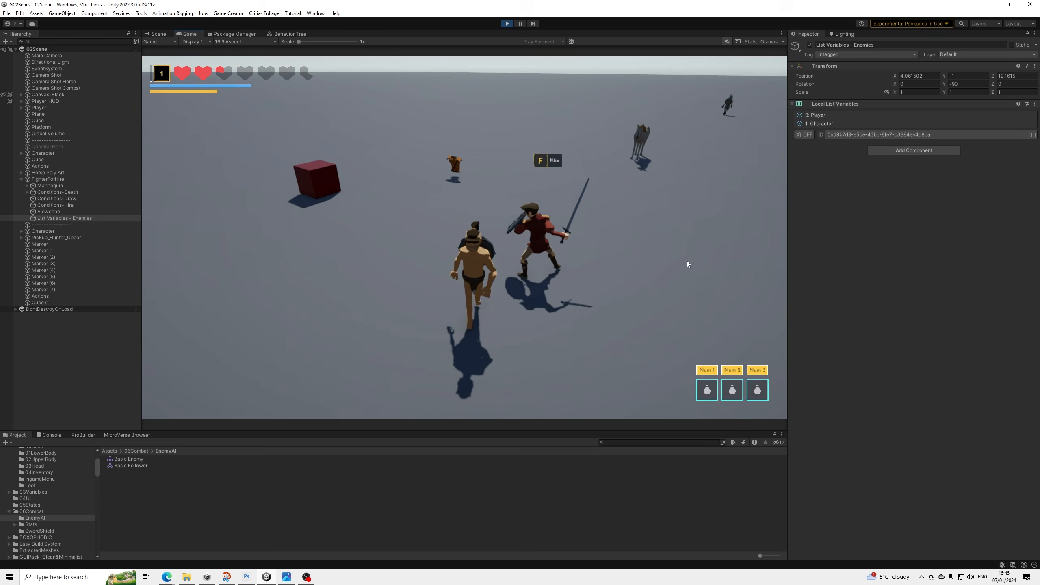
{"action": "key", "text": "w"}
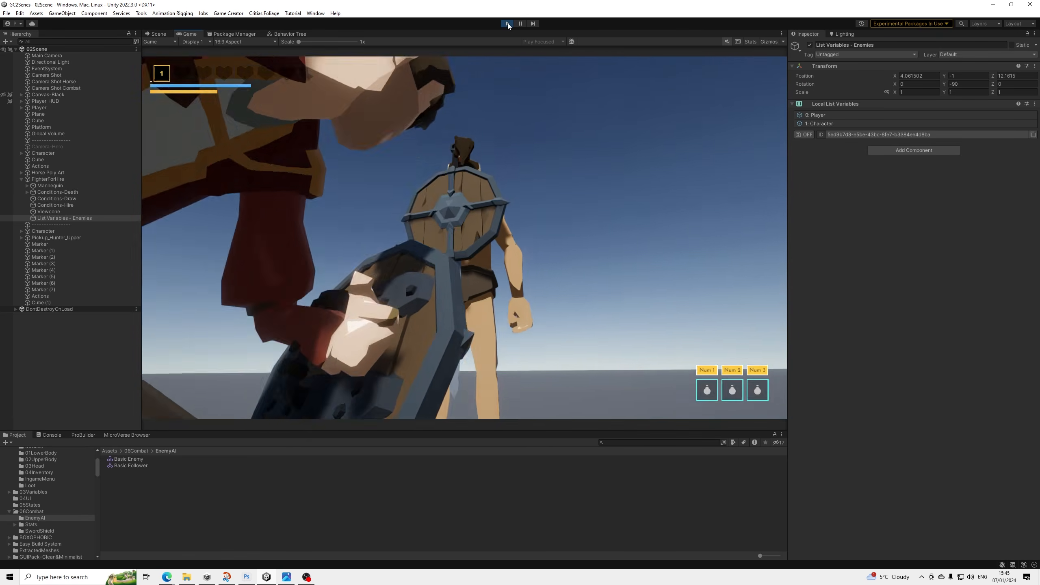
{"action": "left_click", "coordinate": [507, 23]}
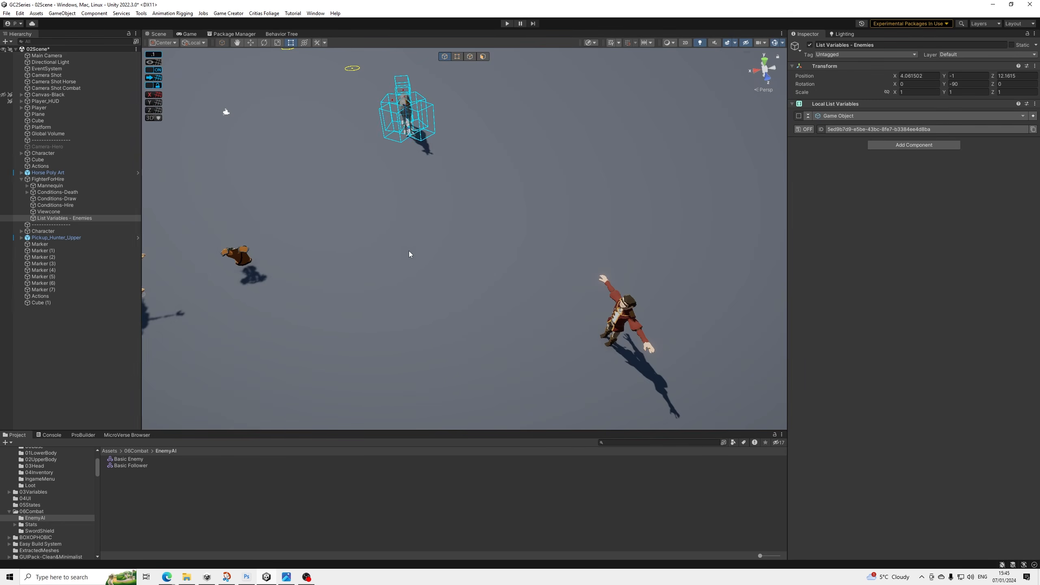
Bring the fighter into close view in the scene and select the FighterForHire object.
{"action": "left_click_drag", "start_coordinate": [409, 251], "coordinate": [469, 262], "text": "alt"}
{"action": "scroll", "coordinate": [476, 272], "scroll_direction": "up", "scroll_amount": 5}
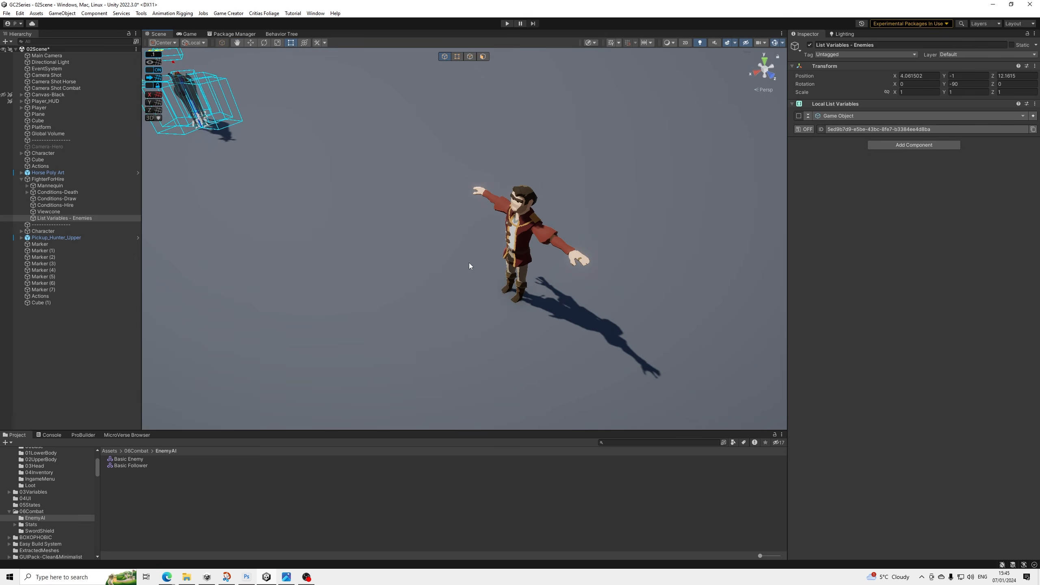
{"action": "left_click", "coordinate": [45, 180]}
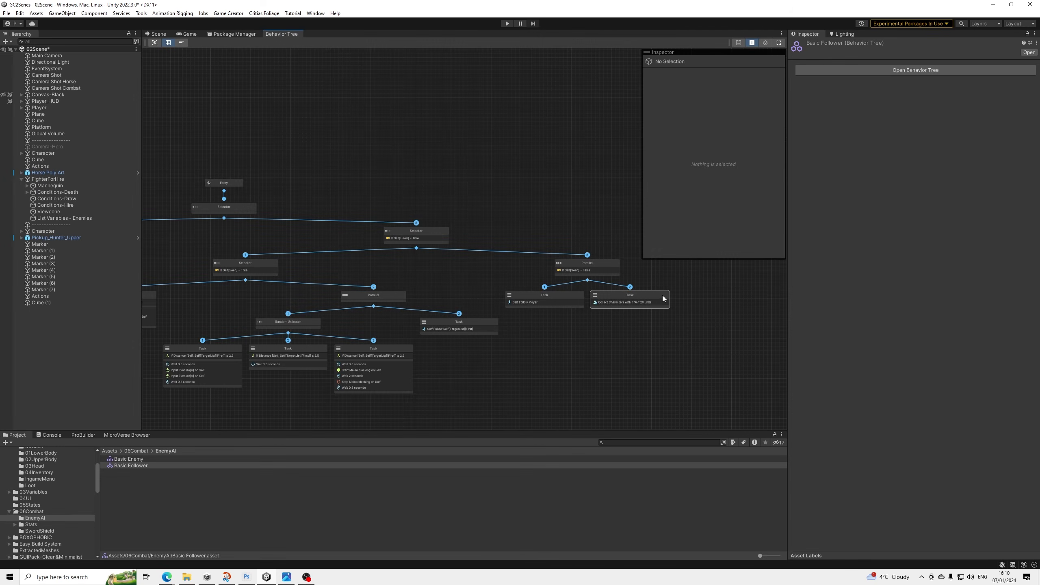
Replace the Collect Characters instruction in the rightmost task under the Parallel node with a Collect Characters+ instruction.
{"action": "left_click", "coordinate": [665, 299]}
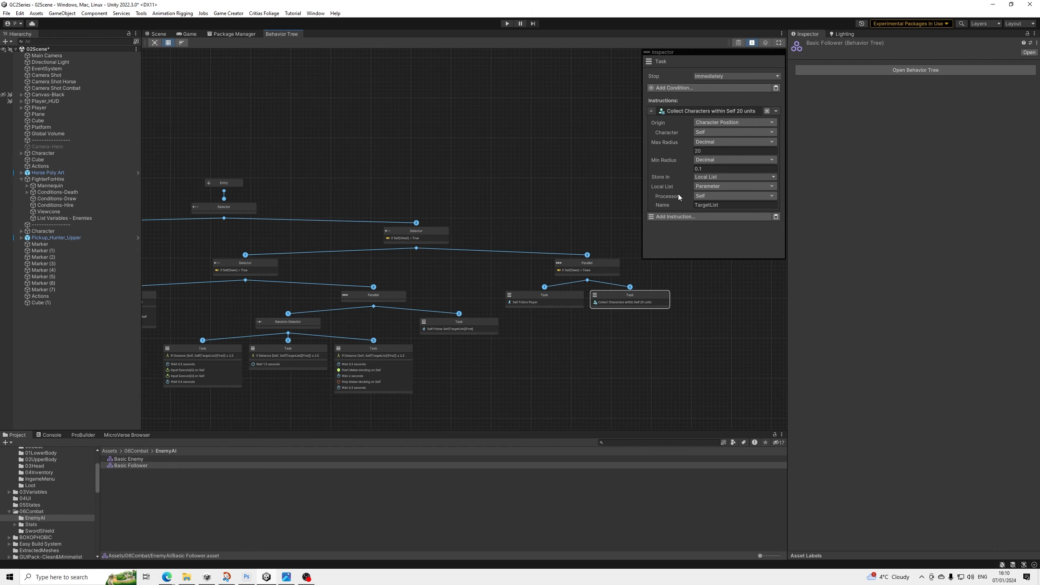
{"action": "left_click", "coordinate": [674, 217]}
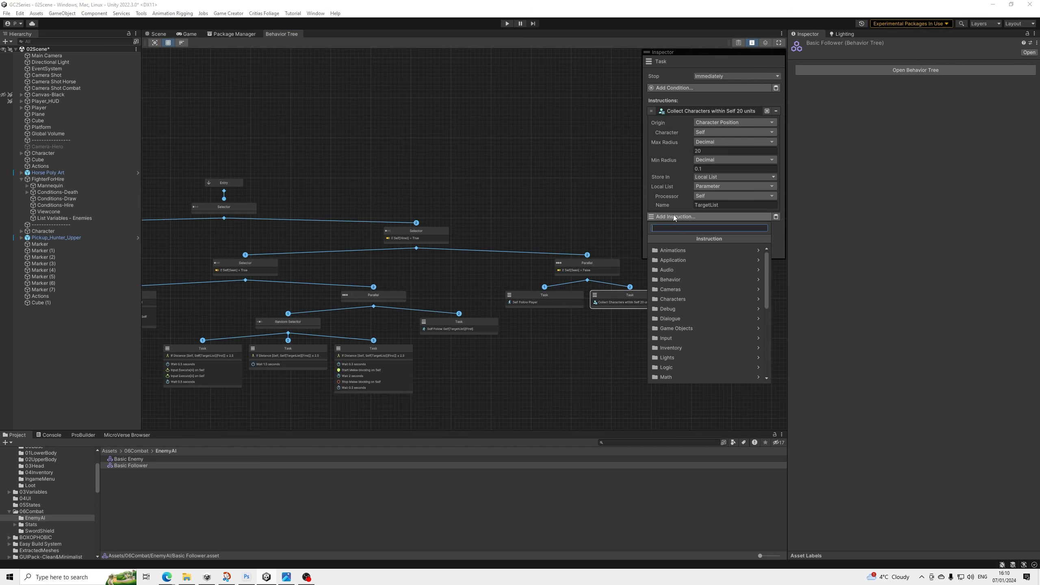
{"action": "type", "text": "collec"}
{"action": "key", "text": "Down"}
{"action": "key", "text": "Down"}
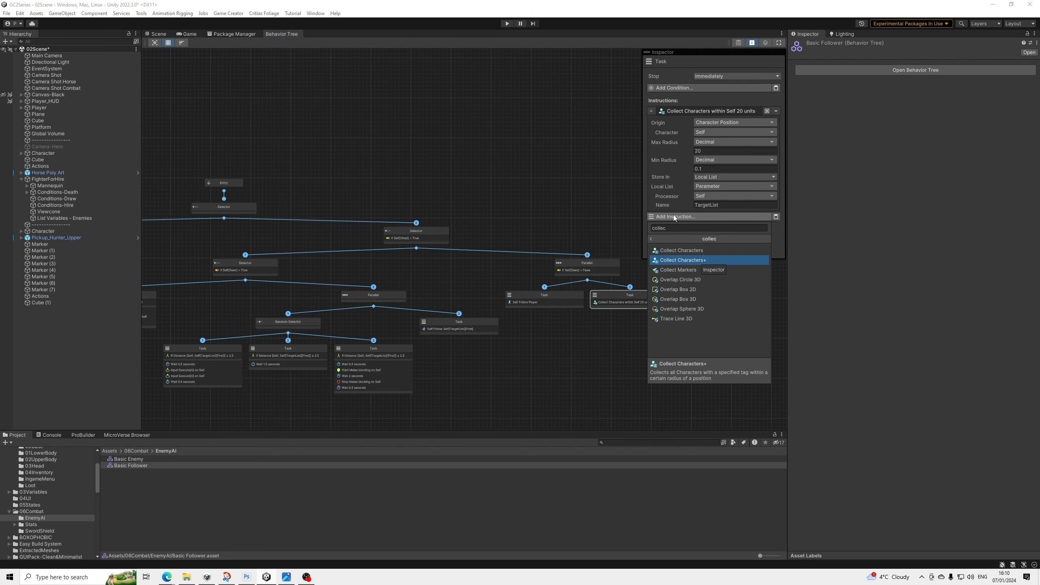
{"action": "key", "text": "Return"}
{"action": "scroll", "coordinate": [722, 125], "scroll_direction": "down", "scroll_amount": 3}
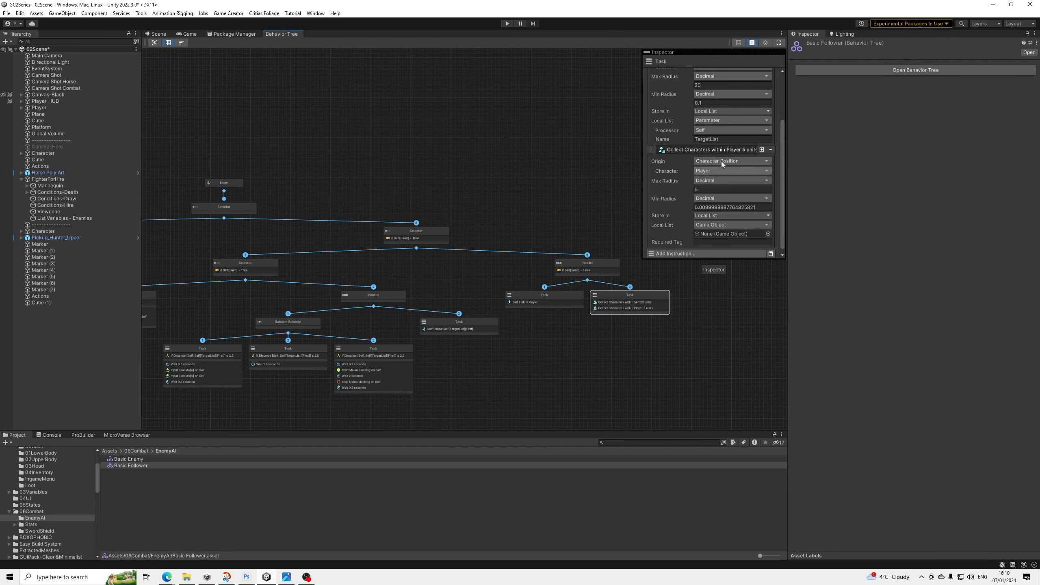
{"action": "scroll", "coordinate": [721, 164], "scroll_direction": "up", "scroll_amount": 3}
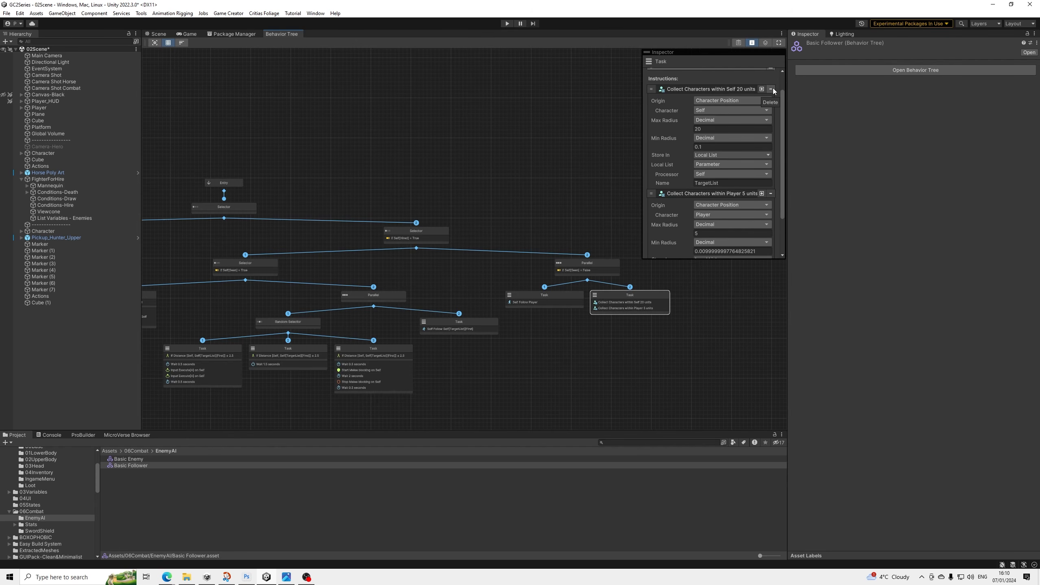
{"action": "left_click", "coordinate": [774, 91]}
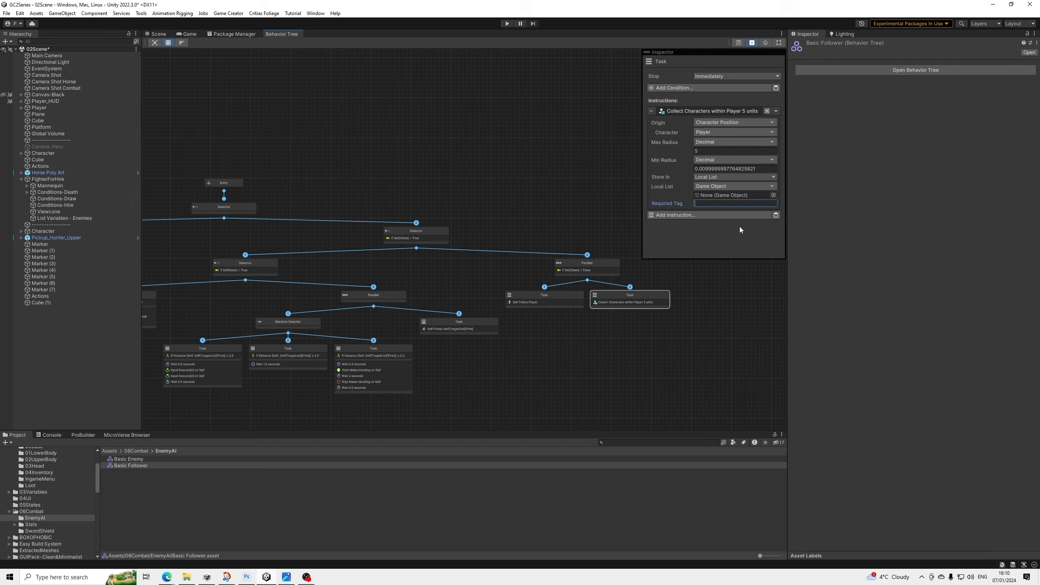
Set the new instruction's required tag to Enemy, its character to Self, max radius to 20 and min radius to 0.1.
{"action": "type", "text": "Enemy"}
{"action": "left_click", "coordinate": [710, 133]}
{"action": "left_click", "coordinate": [711, 168]}
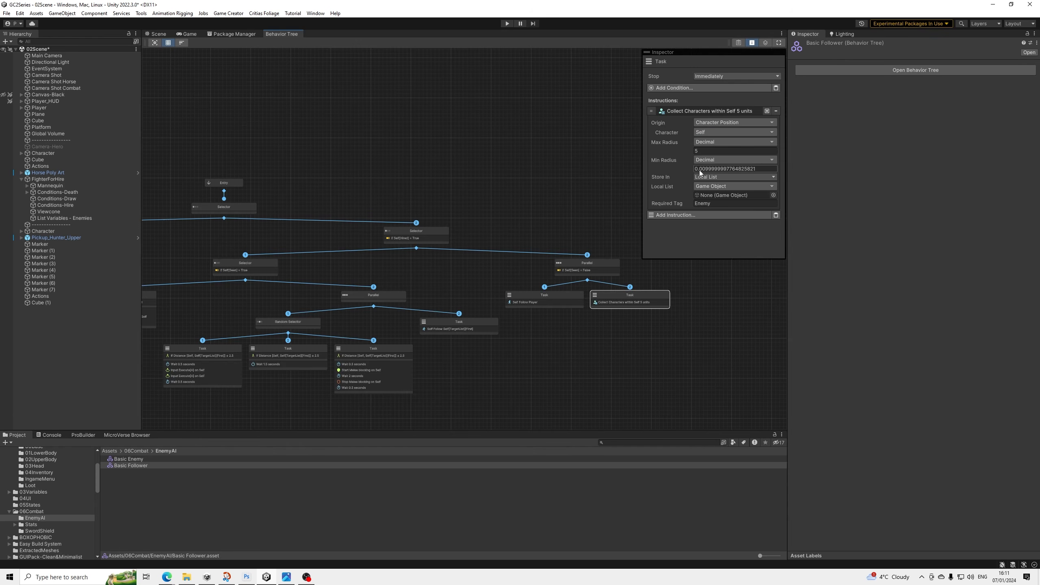
{"action": "left_click", "coordinate": [713, 151]}
{"action": "type", "text": "20"}
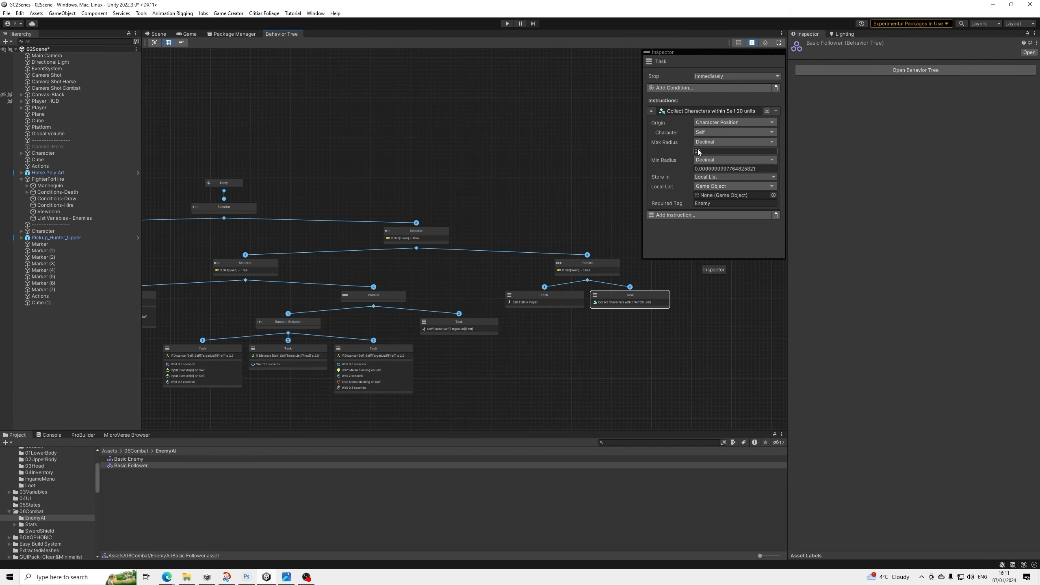
{"action": "left_click", "coordinate": [717, 166]}
{"action": "type", "text": "0"}
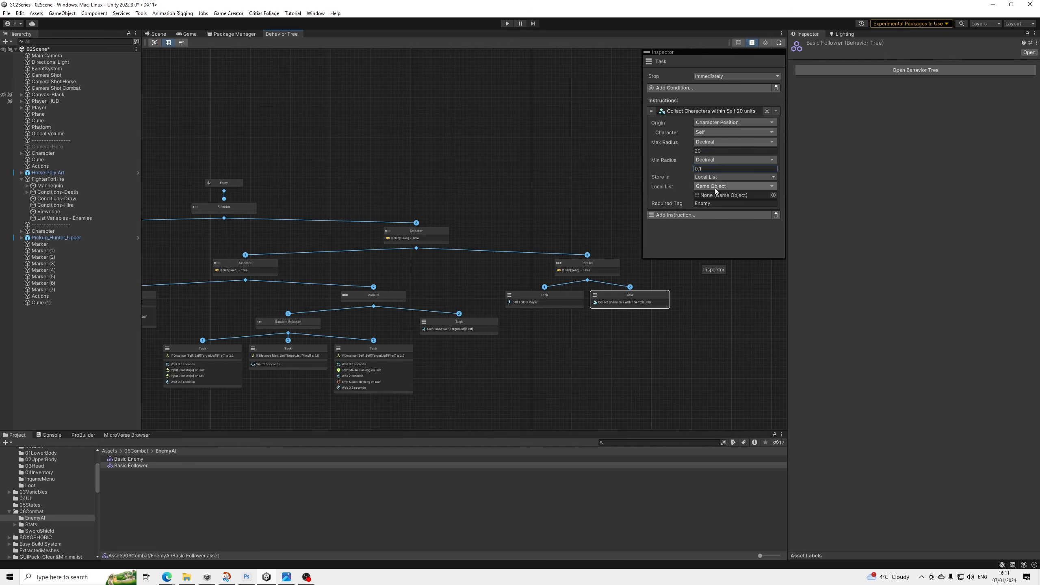
Store the collected characters in Self's behavior Parameter named TargetList and save the scene.
{"action": "left_click", "coordinate": [715, 187]}
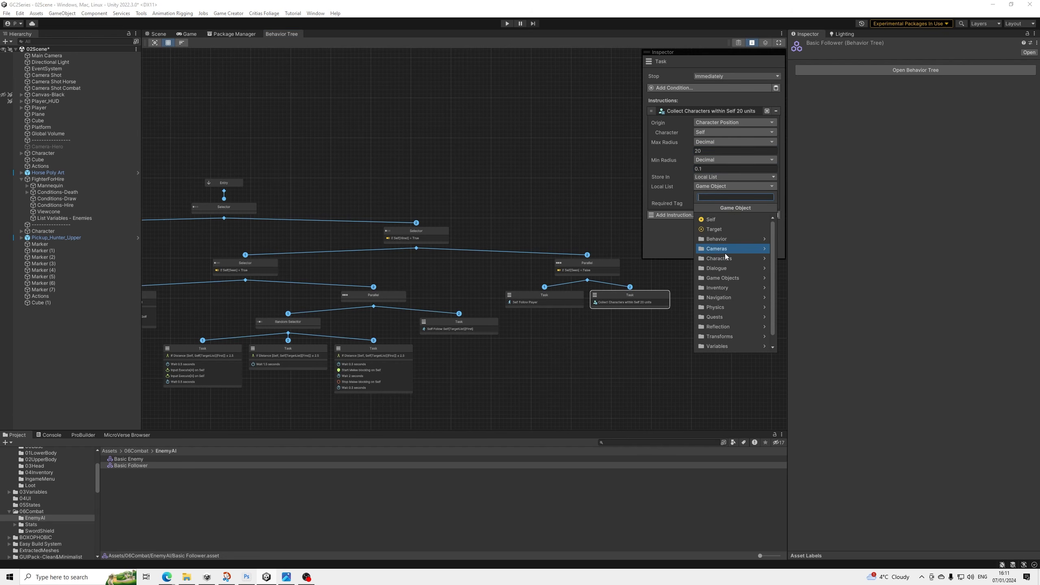
{"action": "left_click", "coordinate": [725, 239]}
{"action": "left_click", "coordinate": [716, 220]}
{"action": "left_click", "coordinate": [707, 205]}
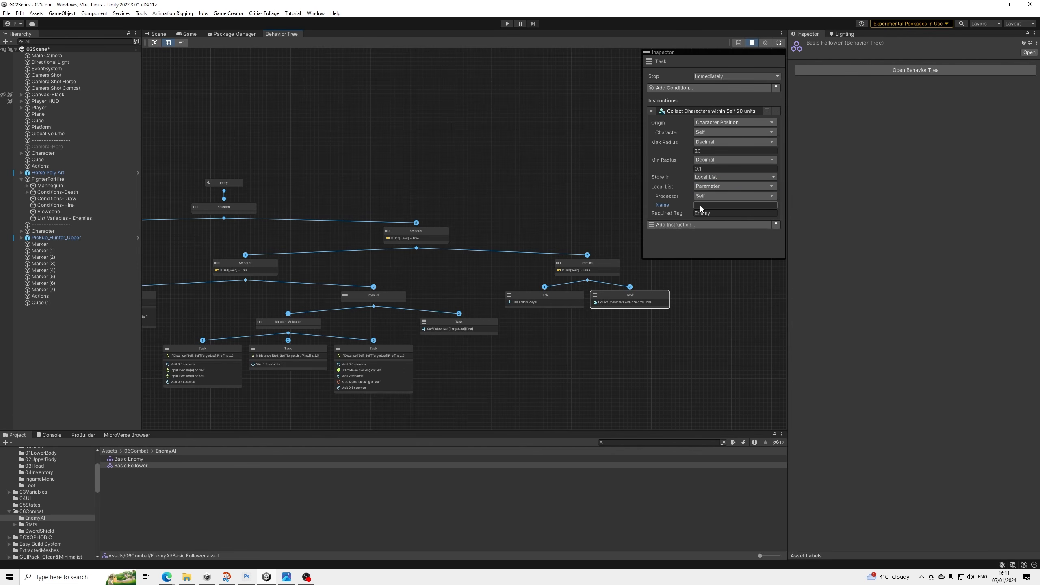
{"action": "type", "text": "TargetList"}
{"action": "left_click", "coordinate": [7, 13]}
{"action": "left_click", "coordinate": [25, 52]}
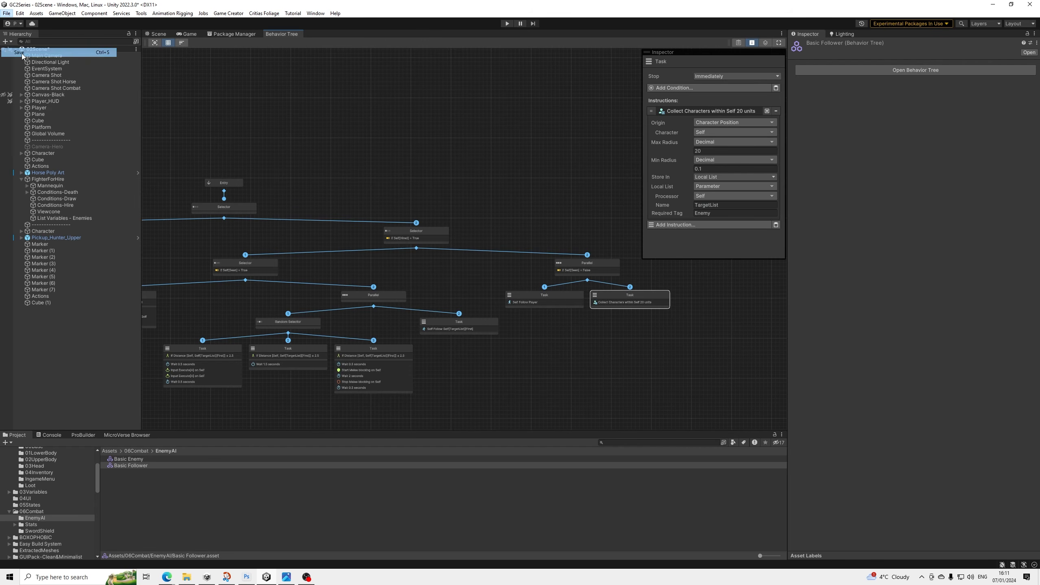
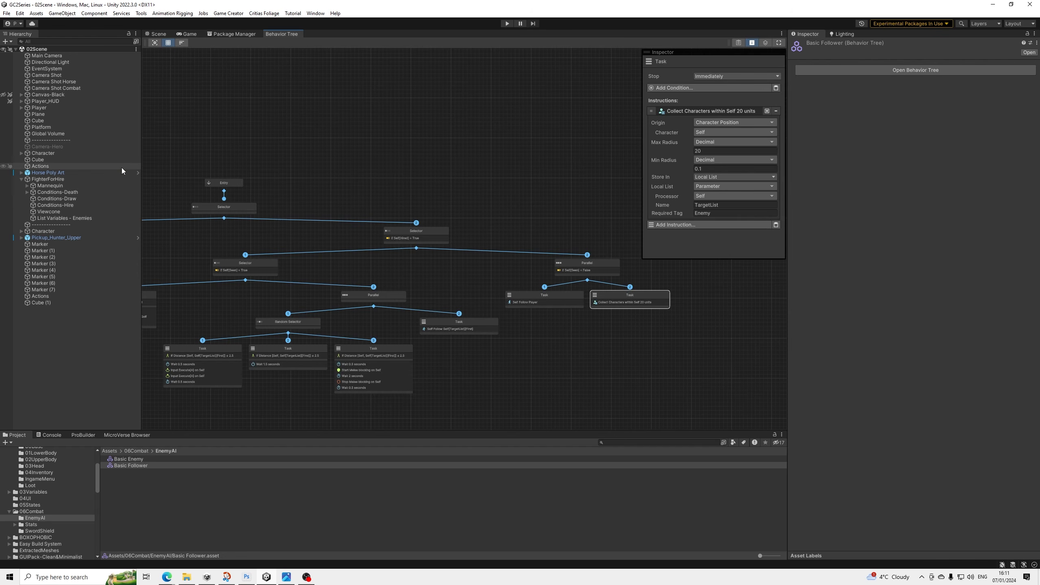
Copy the Player's Trigger-Run object into FighterForHire as a child and place it directly below Mannequin.
{"action": "middle_click_drag", "start_coordinate": [596, 253], "coordinate": [524, 236]}
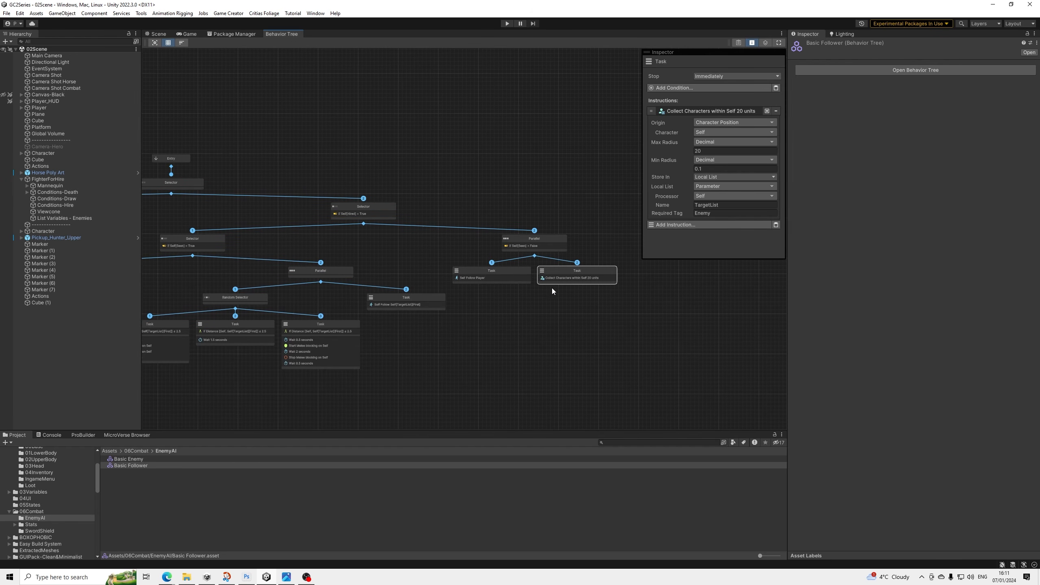
{"action": "left_click", "coordinate": [488, 280]}
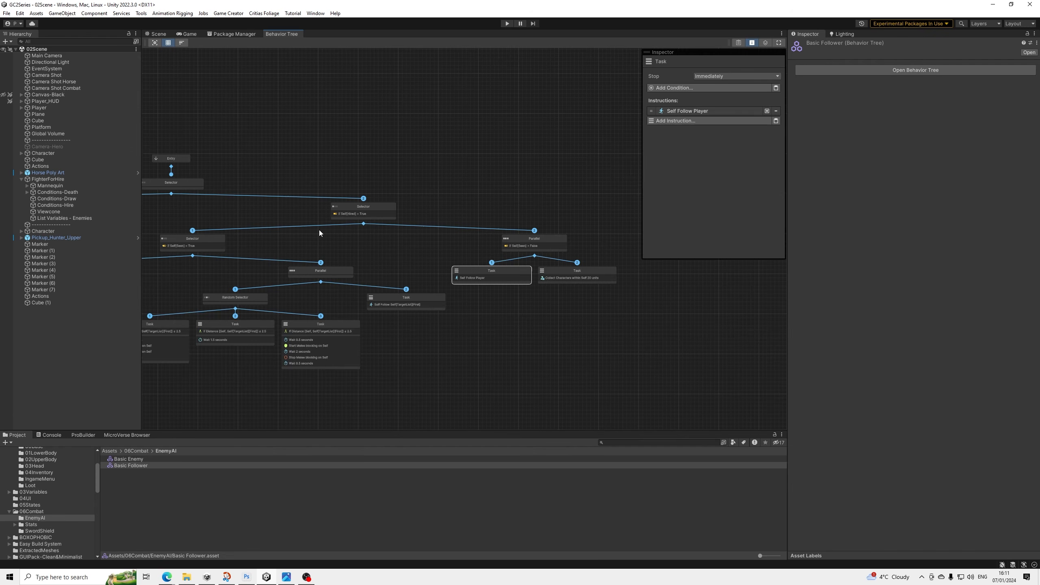
{"action": "left_click", "coordinate": [47, 179]}
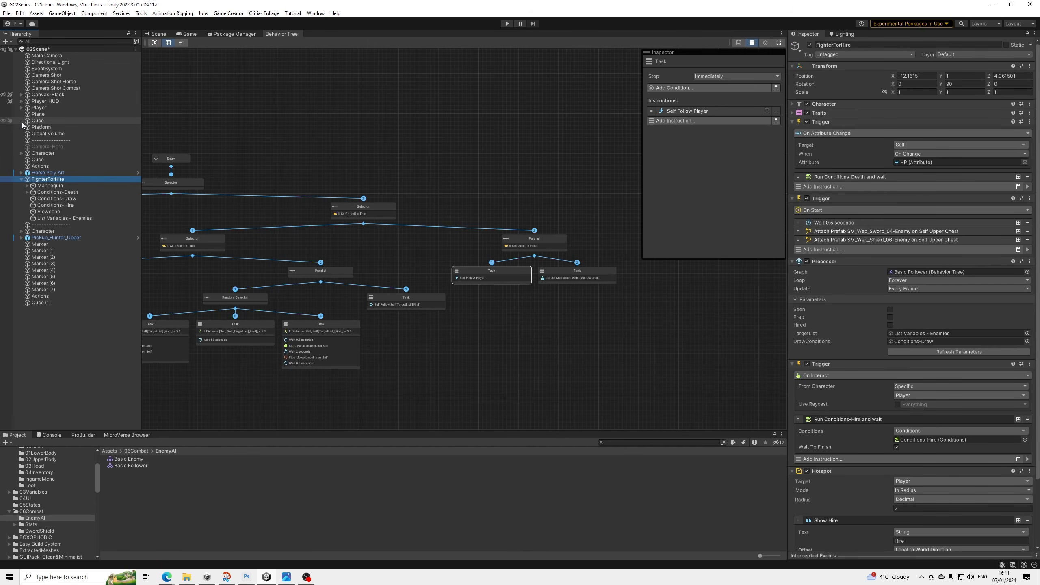
{"action": "left_click", "coordinate": [37, 108]}
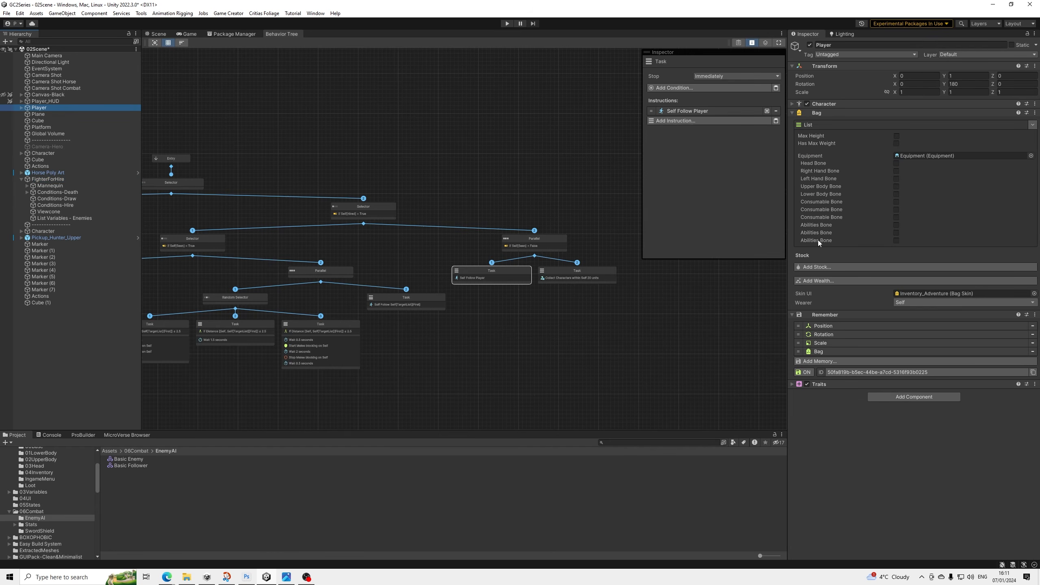
{"action": "left_click", "coordinate": [21, 108]}
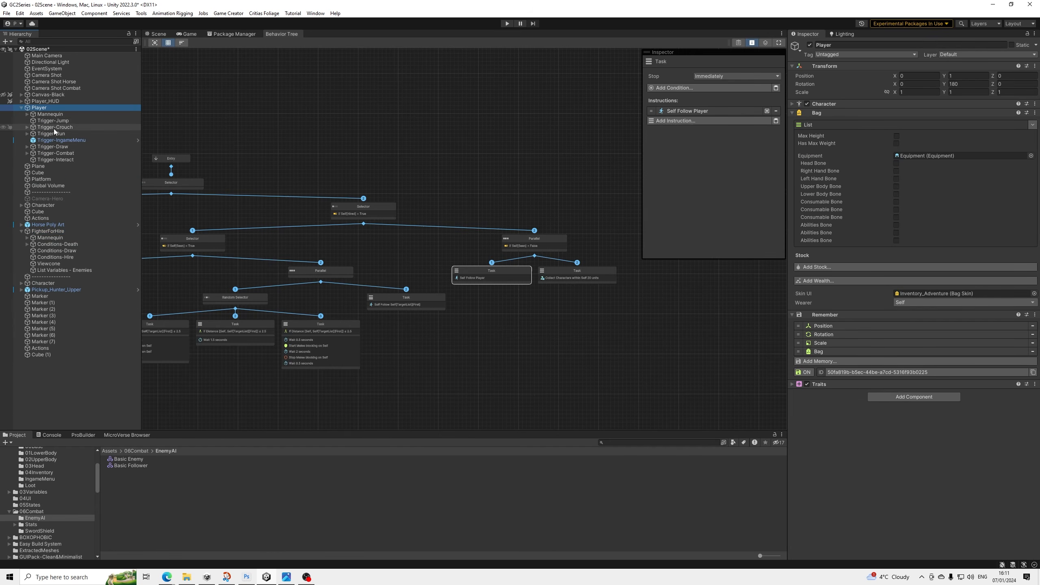
{"action": "left_click", "coordinate": [53, 134]}
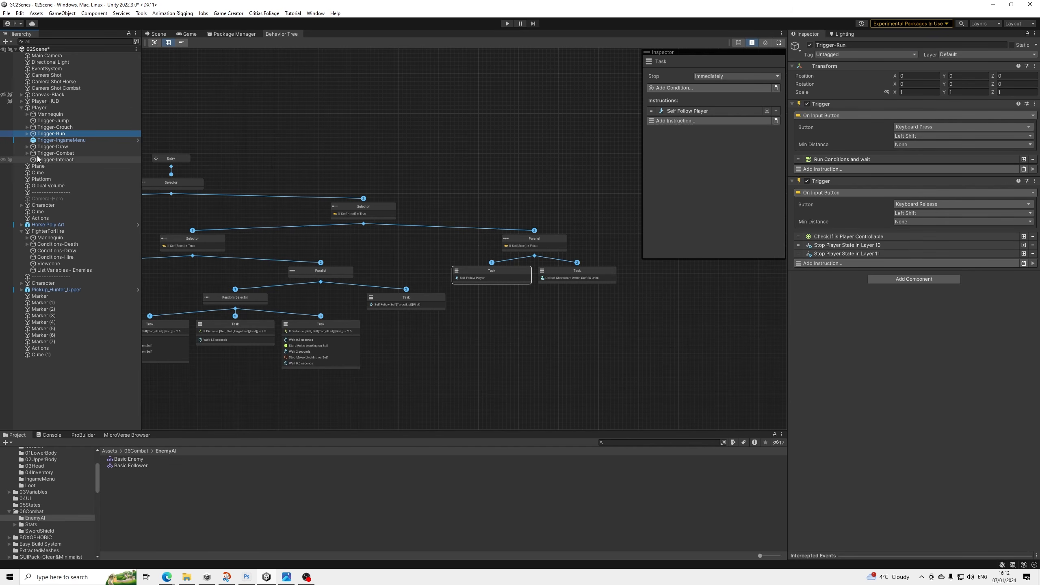
{"action": "right_click", "coordinate": [54, 134]}
{"action": "left_click", "coordinate": [72, 146]}
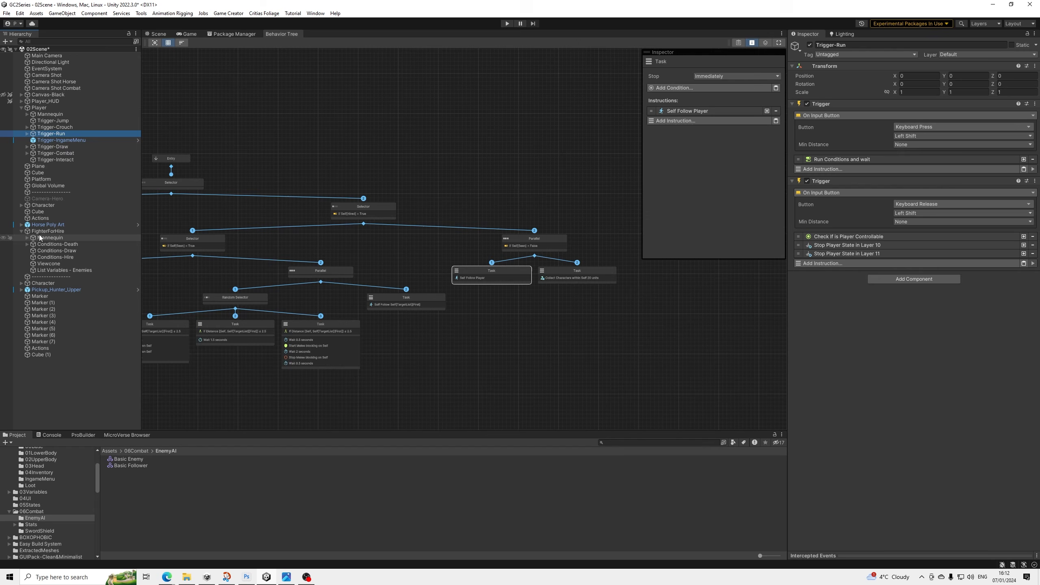
{"action": "right_click", "coordinate": [45, 231]}
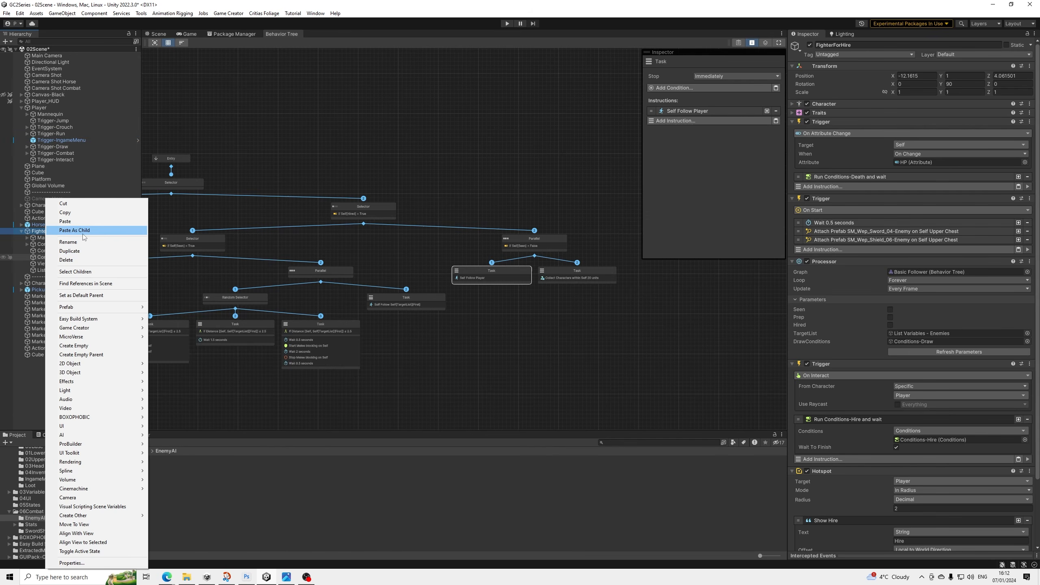
{"action": "left_click", "coordinate": [83, 232]}
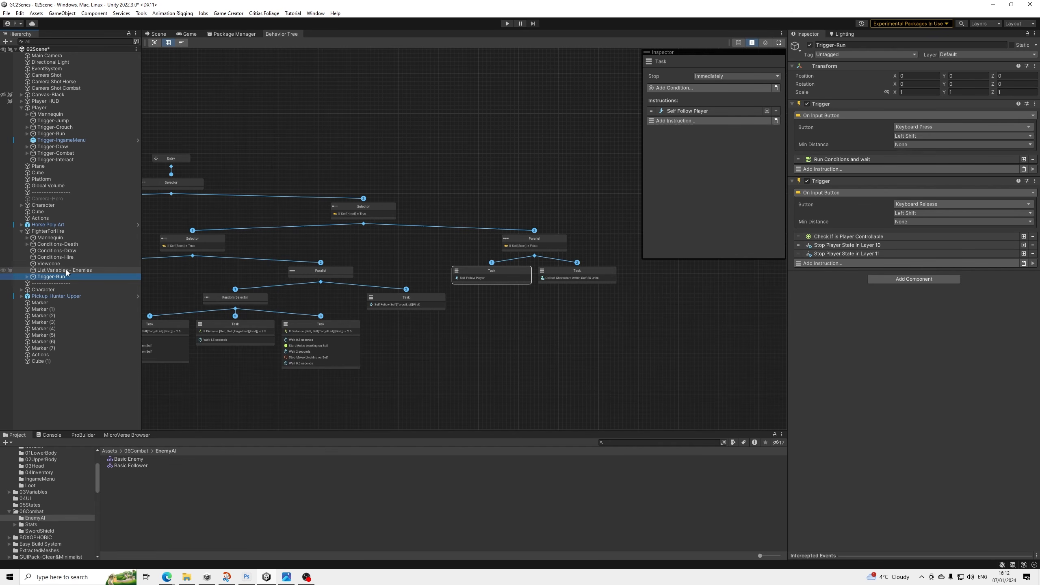
{"action": "left_click_drag", "start_coordinate": [56, 277], "coordinate": [66, 241]}
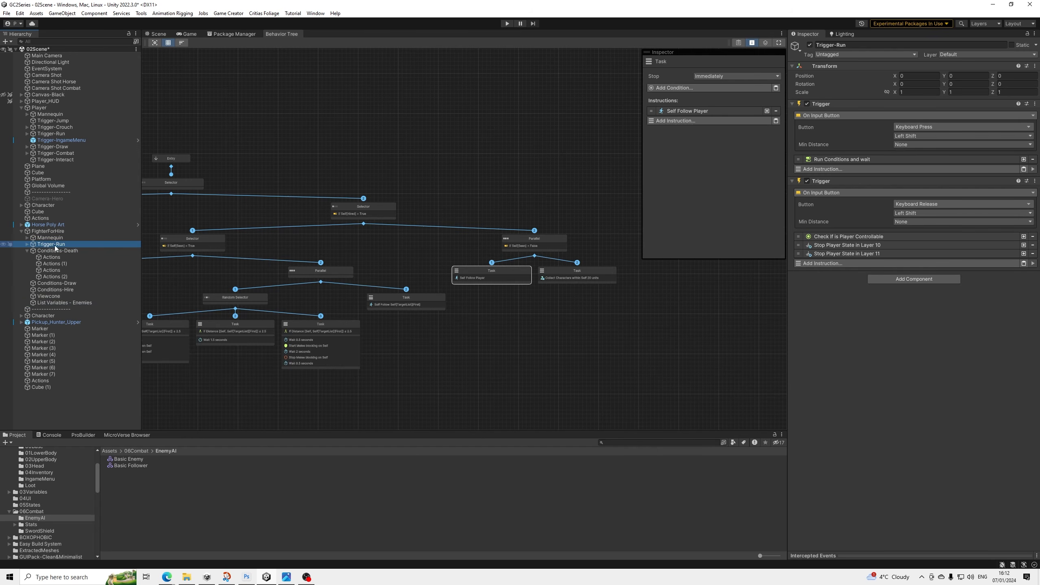
{"action": "left_click", "coordinate": [26, 250]}
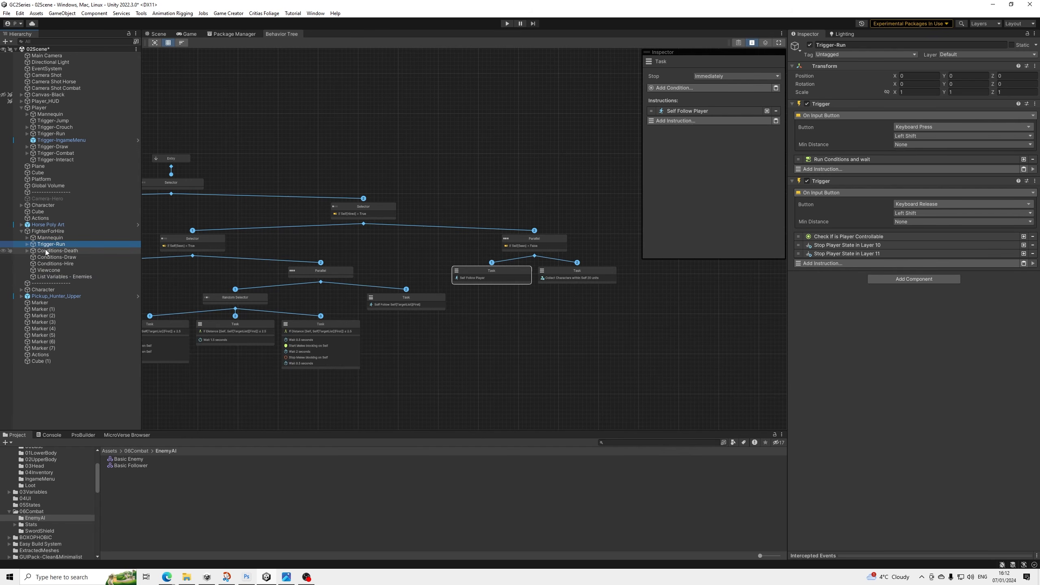
Add a Check Conditions instruction to the copied Trigger-Run's Keyboard Press trigger and place it above the Run Conditions instruction.
{"action": "left_click", "coordinate": [821, 168]}
{"action": "type", "text": "condi"}
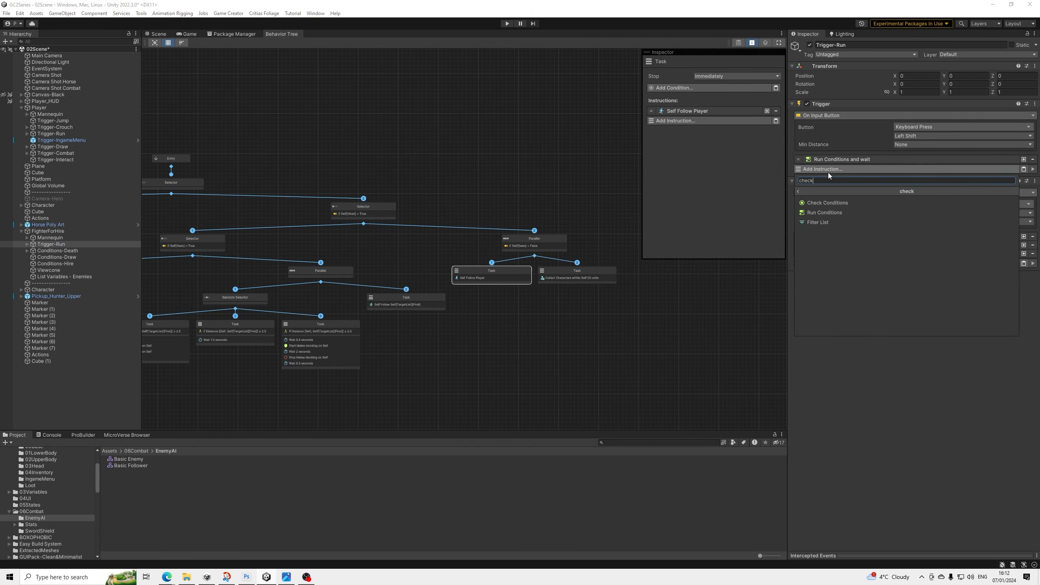
{"action": "key", "text": "Down"}
{"action": "key", "text": "Return"}
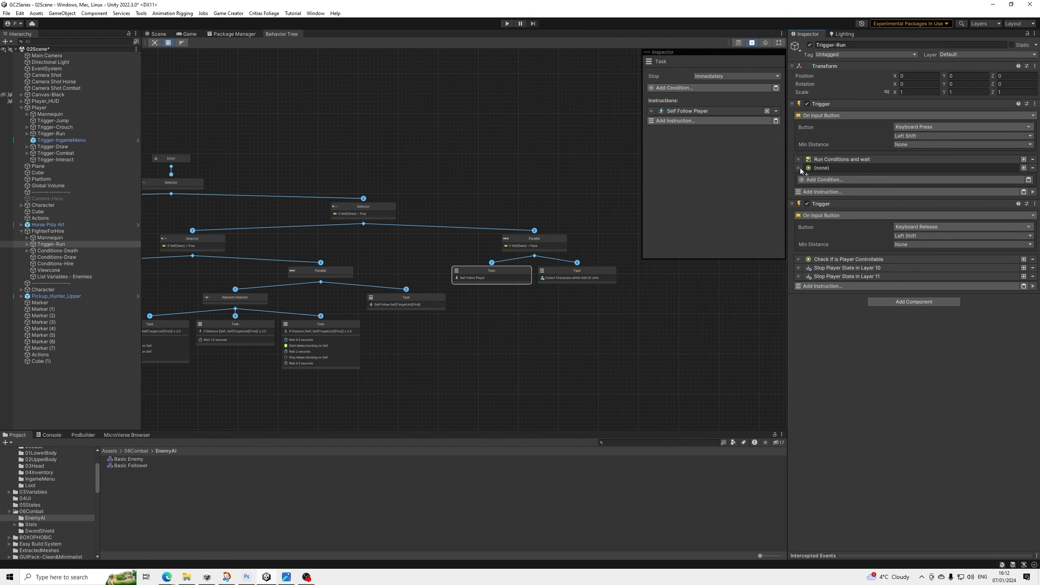
{"action": "left_click_drag", "start_coordinate": [798, 167], "coordinate": [811, 154]}
{"action": "left_click", "coordinate": [832, 159]}
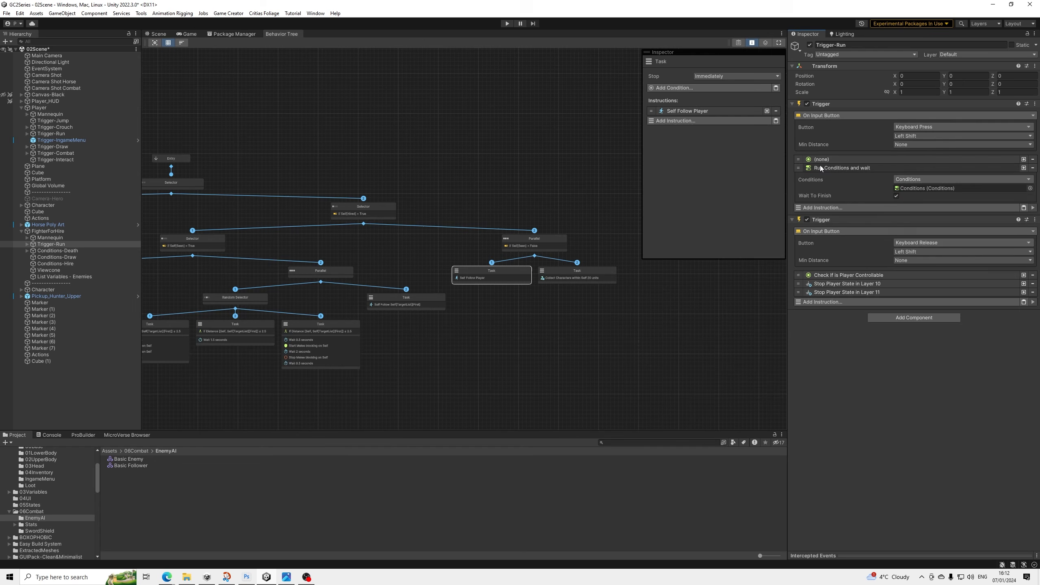
Add a Compare Boolean condition to the empty Check Conditions instruction.
{"action": "left_click", "coordinate": [847, 172]}
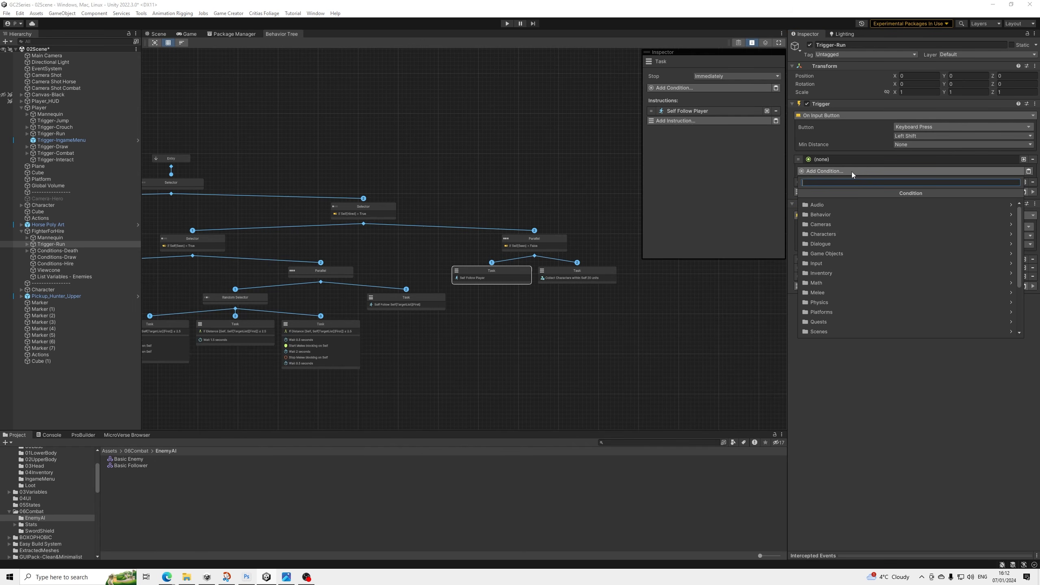
{"action": "type", "text": "hire"}
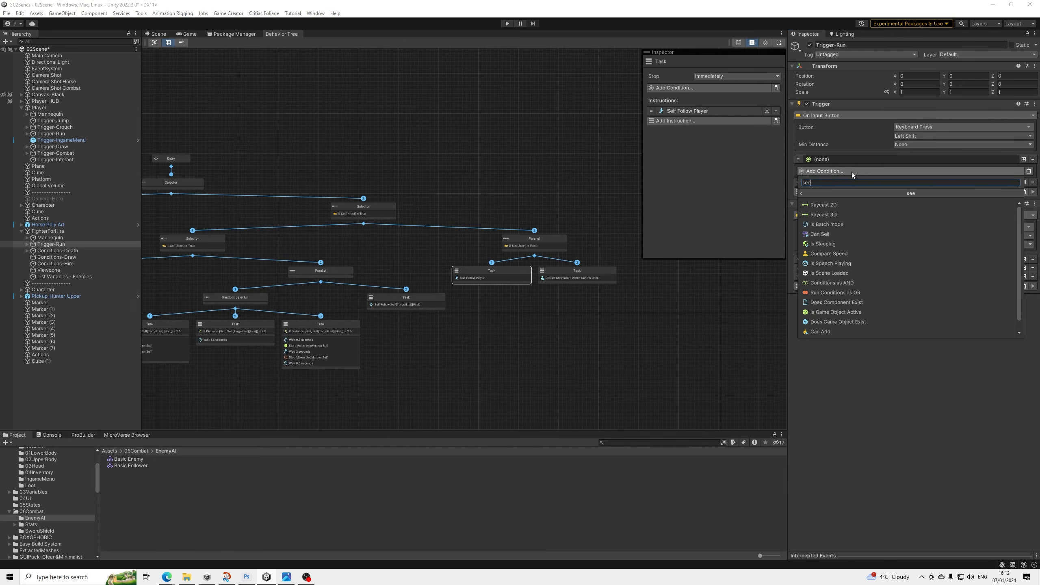
{"action": "key", "text": "BackSpace"}
{"action": "key", "text": "BackSpace"}
{"action": "key", "text": "BackSpace"}
{"action": "key", "text": "BackSpace"}
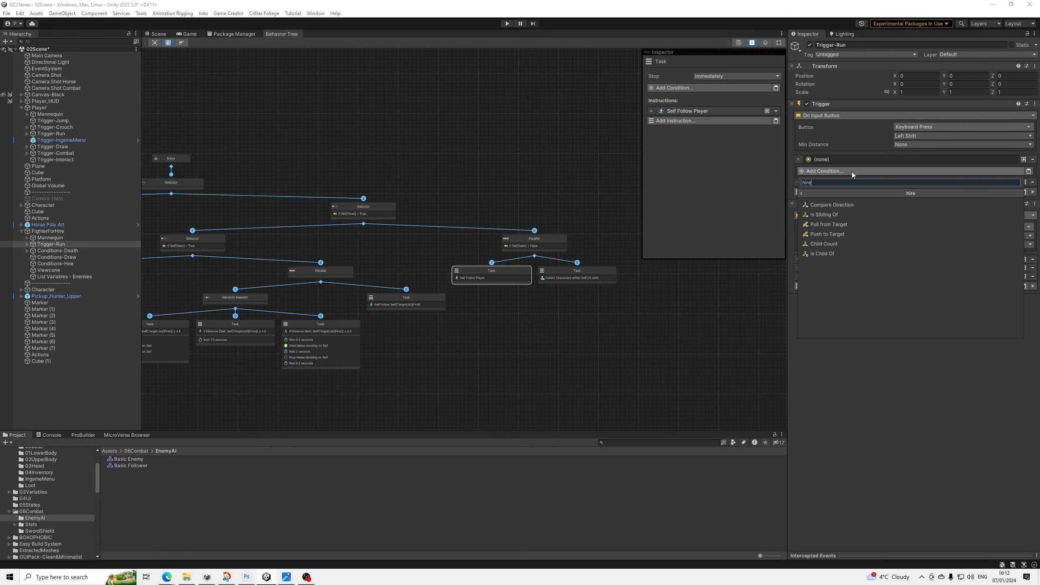
{"action": "type", "text": "bool"}
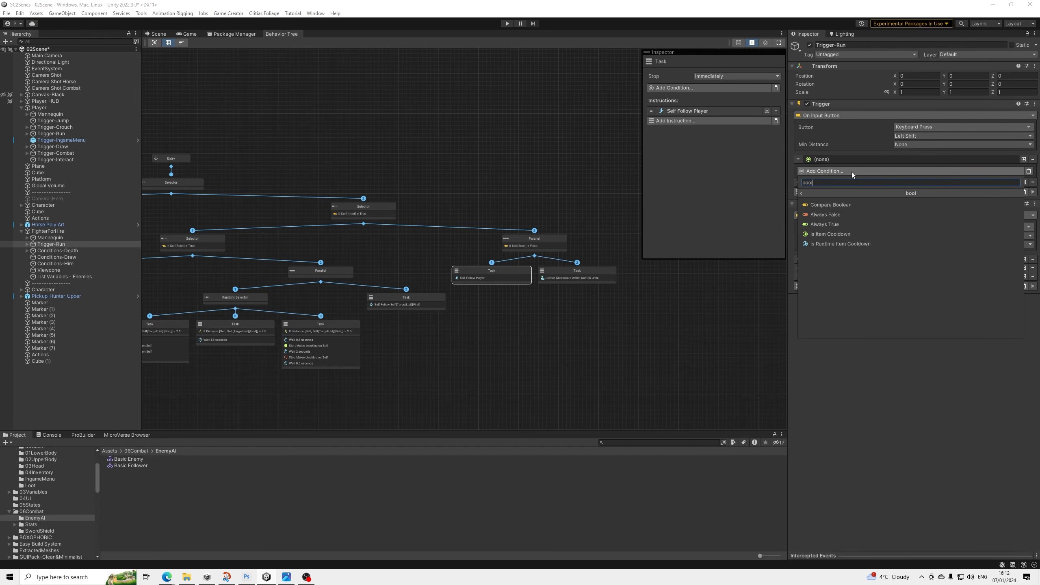
{"action": "key", "text": "Down"}
{"action": "key", "text": "Return"}
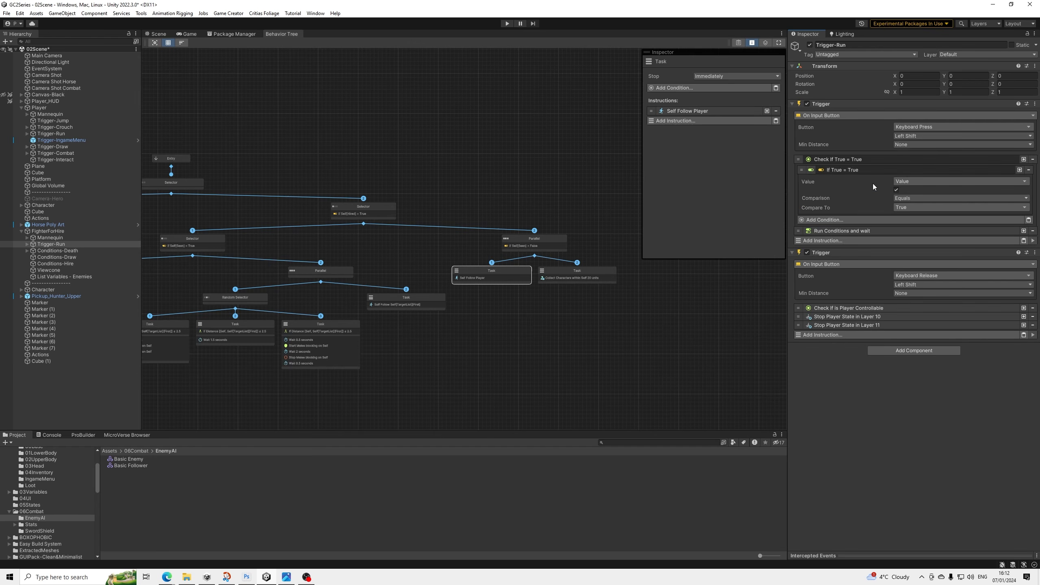
Set the Compare Boolean condition to check that the character FighterForHire's behavior Parameter named Hired equals True.
{"action": "left_click", "coordinate": [923, 182]}
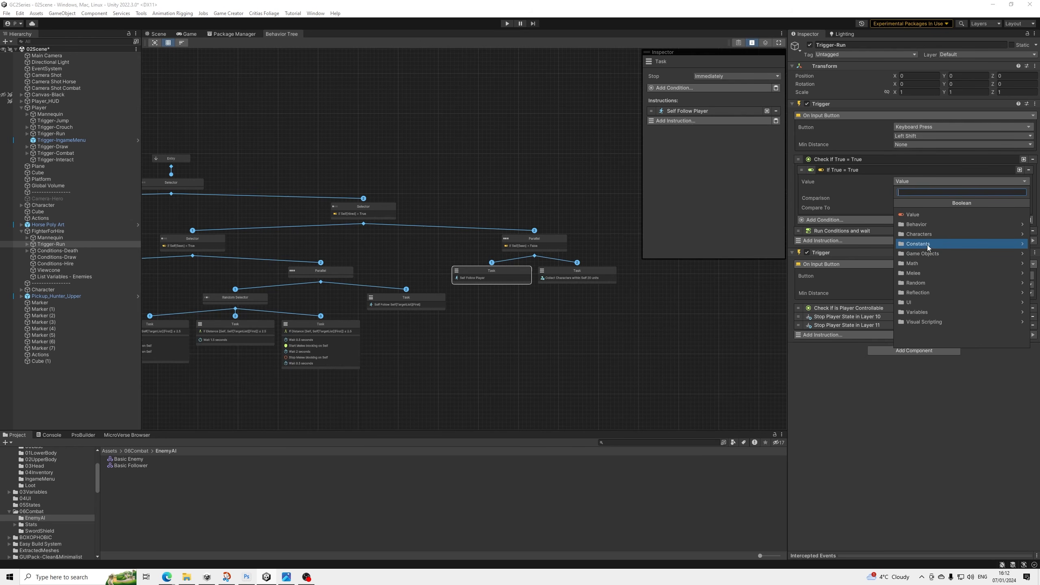
{"action": "left_click", "coordinate": [926, 225]}
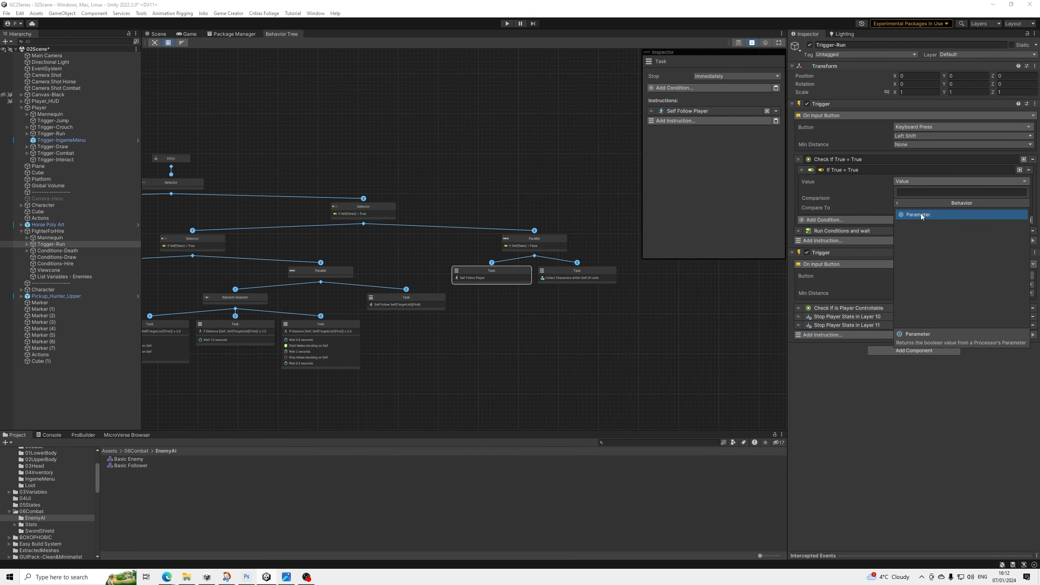
{"action": "left_click", "coordinate": [921, 214]}
{"action": "left_click", "coordinate": [907, 191]}
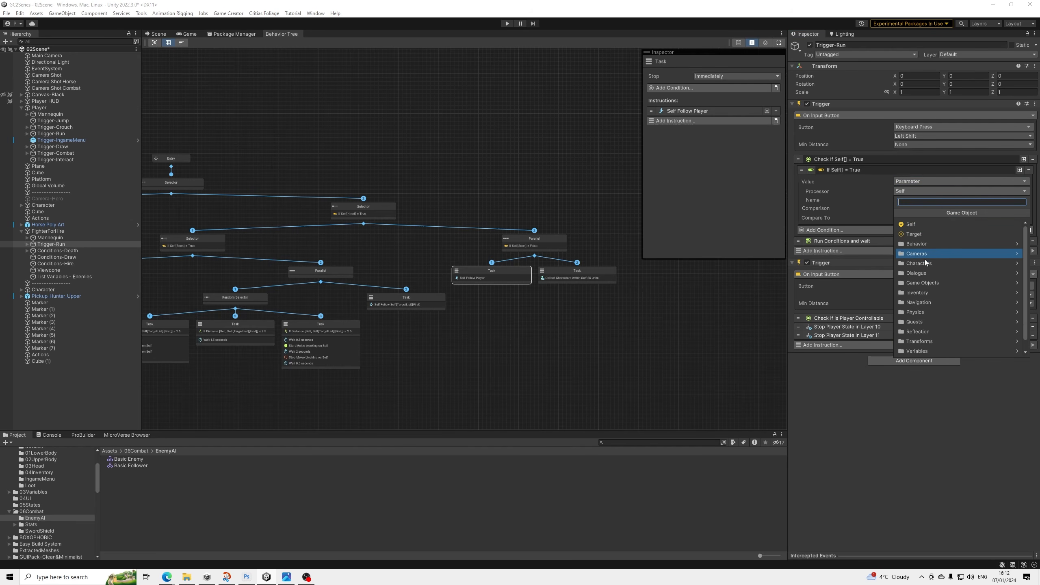
{"action": "left_click", "coordinate": [921, 263]}
{"action": "left_click", "coordinate": [922, 226]}
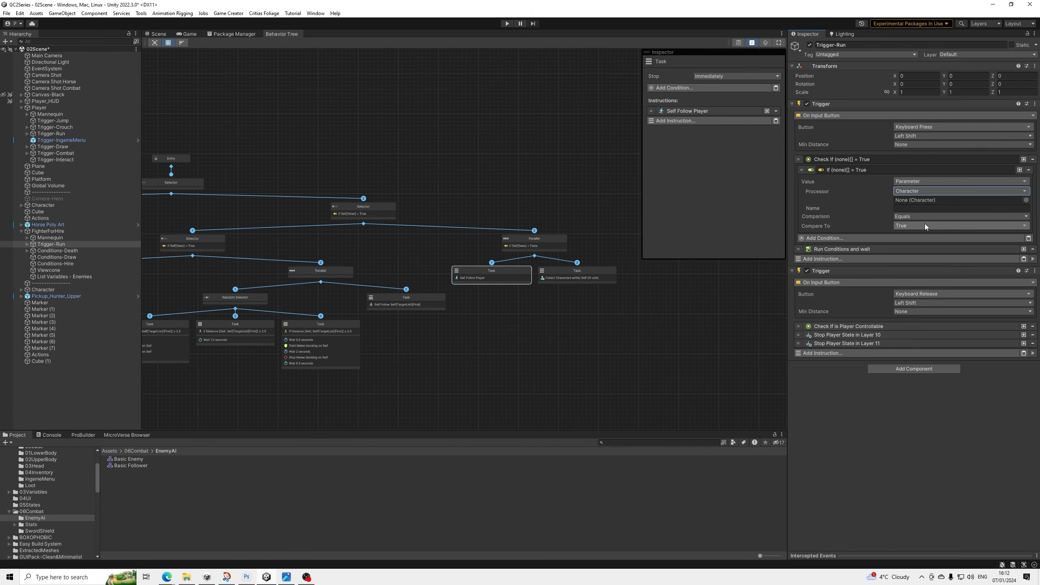
{"action": "left_click_drag", "start_coordinate": [44, 231], "coordinate": [903, 200]}
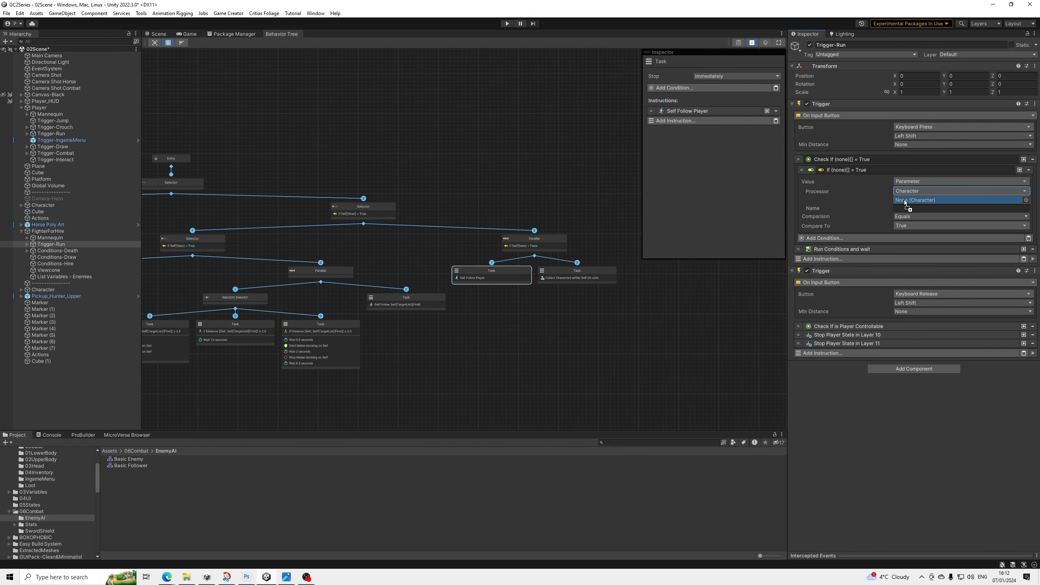
{"action": "left_click", "coordinate": [906, 209]}
{"action": "type", "text": "Hired"}
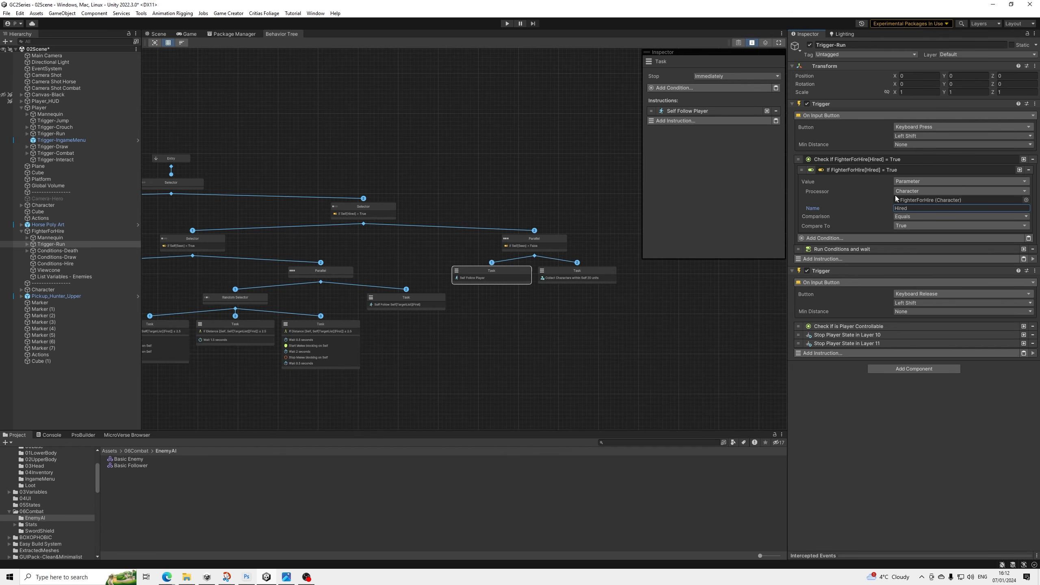
Duplicate the Hired condition and make the copy check that FighterForHire's Parameter named Seen equals False.
{"action": "left_click", "coordinate": [1019, 170]}
{"action": "left_click", "coordinate": [872, 237]}
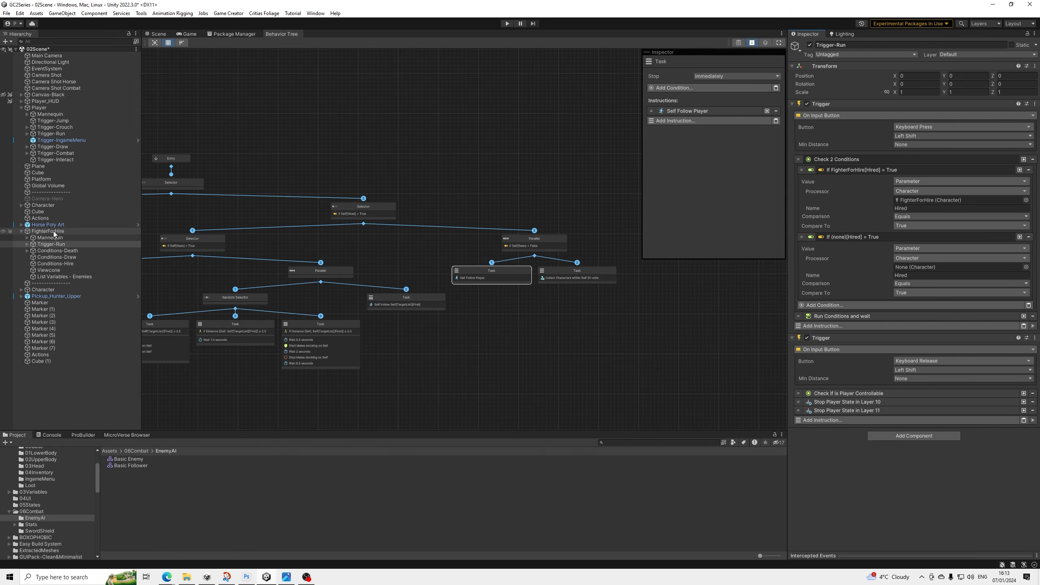
{"action": "left_click_drag", "start_coordinate": [53, 231], "coordinate": [936, 266]}
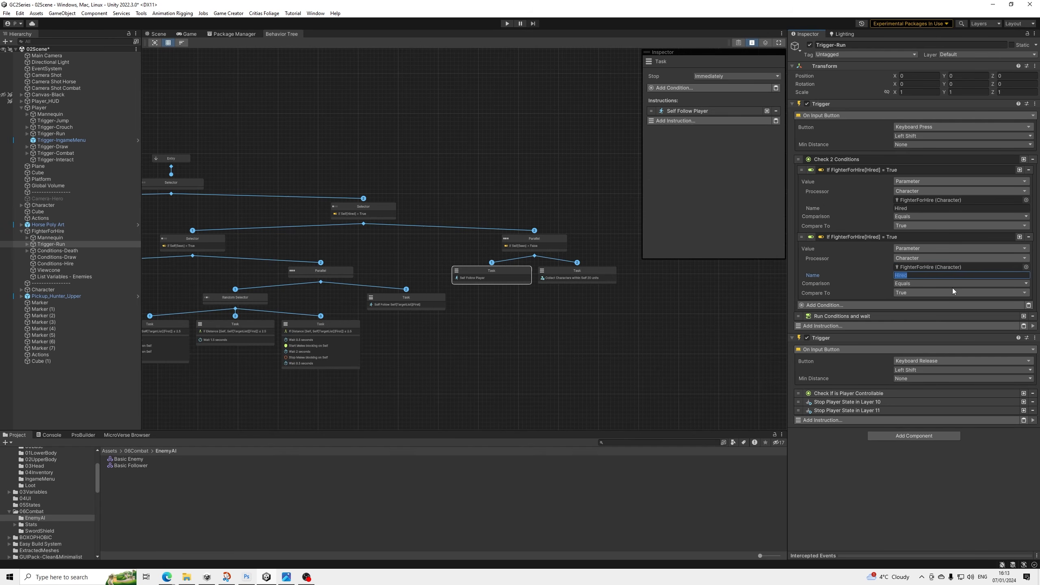
{"action": "type", "text": "Seen"}
{"action": "left_click", "coordinate": [907, 295]}
{"action": "type", "text": "false"}
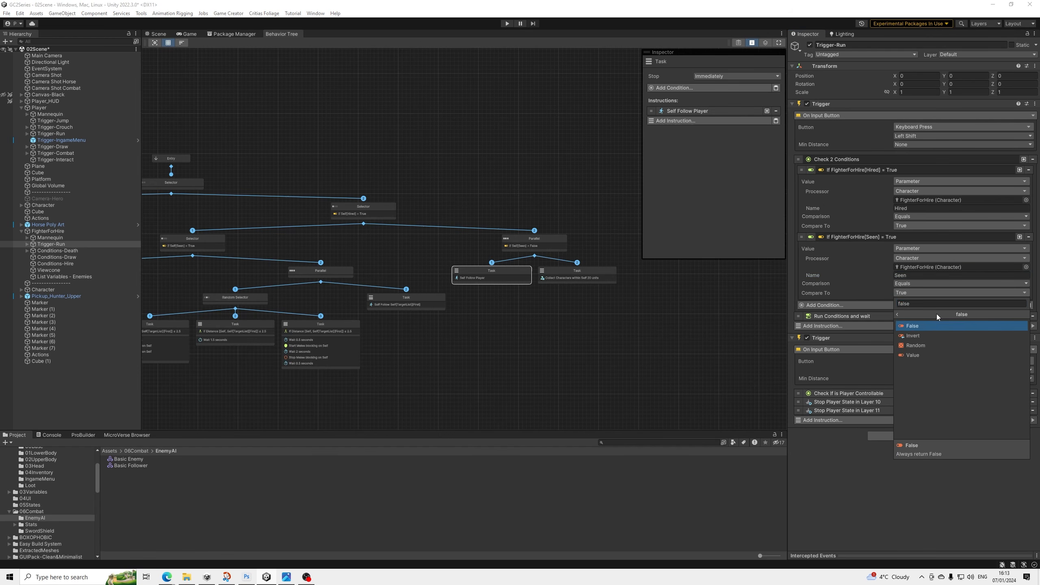
{"action": "key", "text": "Return"}
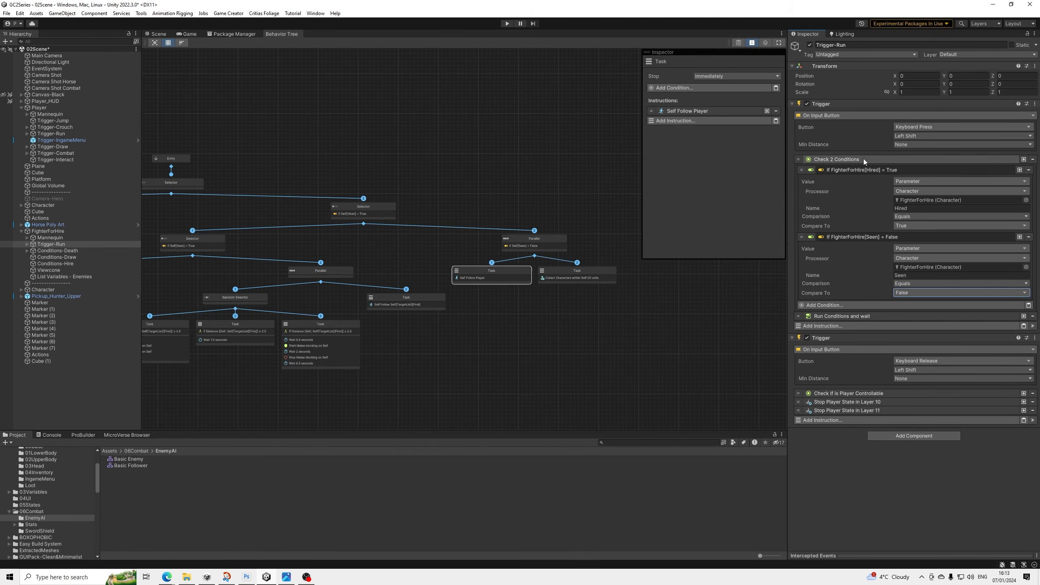
{"action": "left_click", "coordinate": [853, 170]}
{"action": "left_click", "coordinate": [853, 169]}
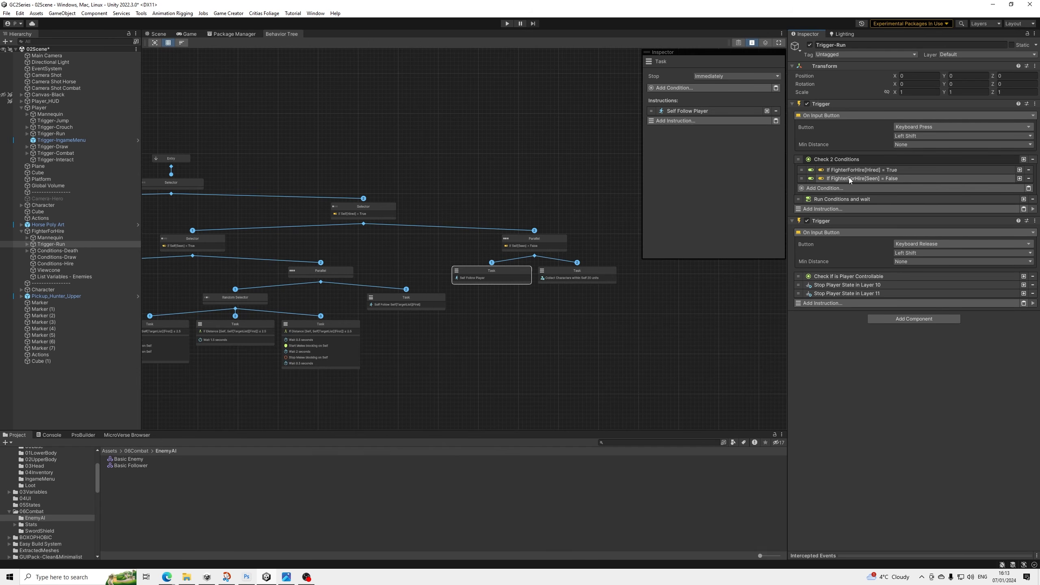
Copy the Hired and Seen conditions into the Check Conditions instruction of the Keyboard Release trigger.
{"action": "left_click", "coordinate": [843, 275]}
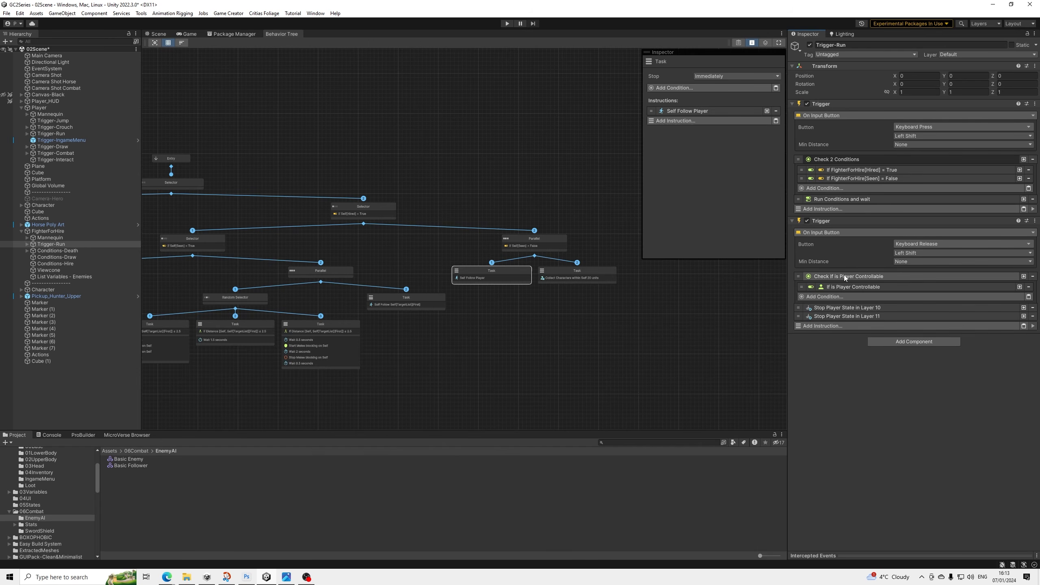
{"action": "right_click", "coordinate": [854, 173]}
{"action": "left_click", "coordinate": [875, 178]}
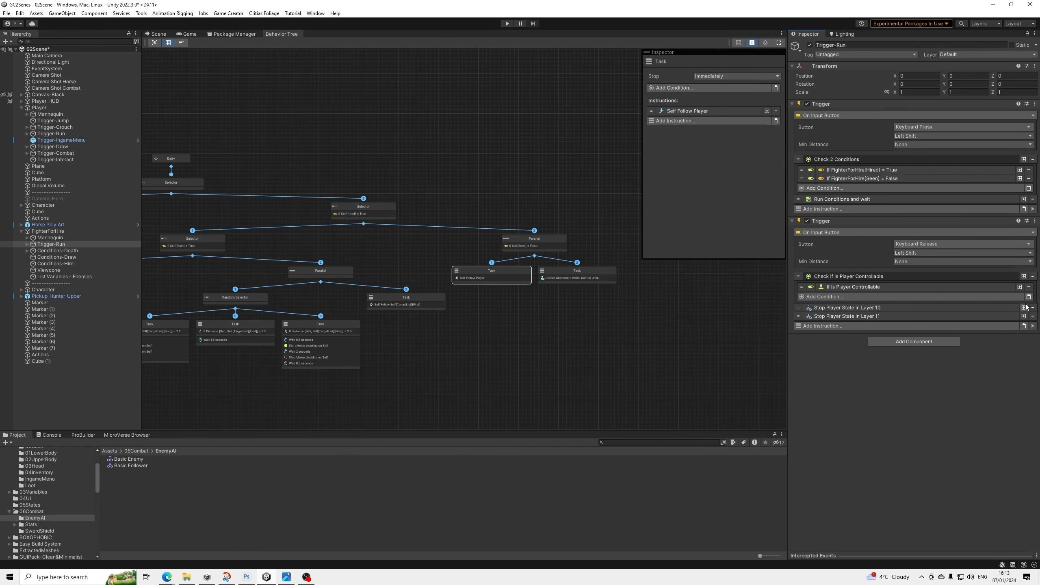
{"action": "left_click", "coordinate": [1028, 296]}
{"action": "left_click", "coordinate": [847, 298]}
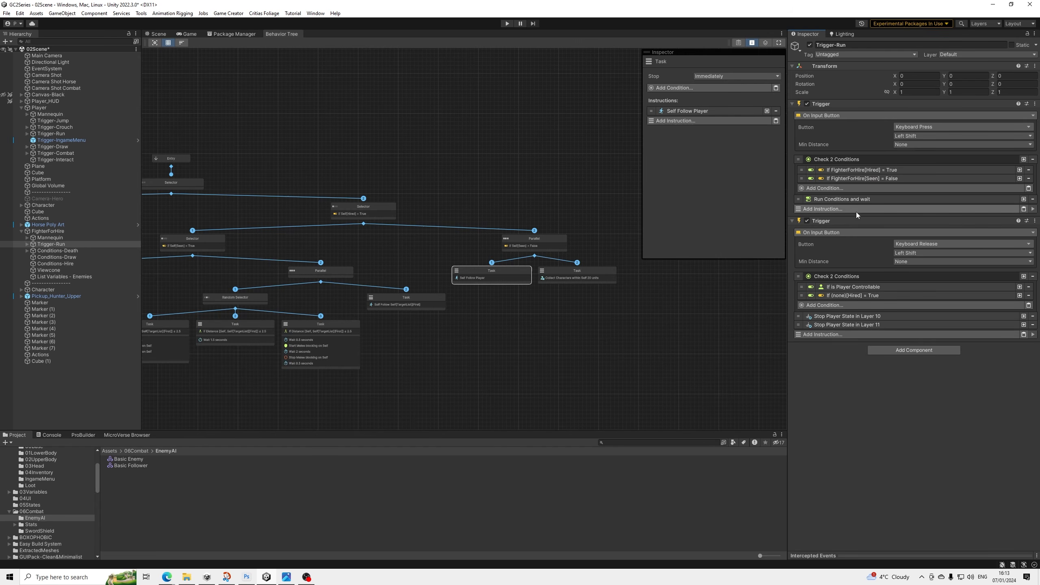
{"action": "right_click", "coordinate": [881, 179]}
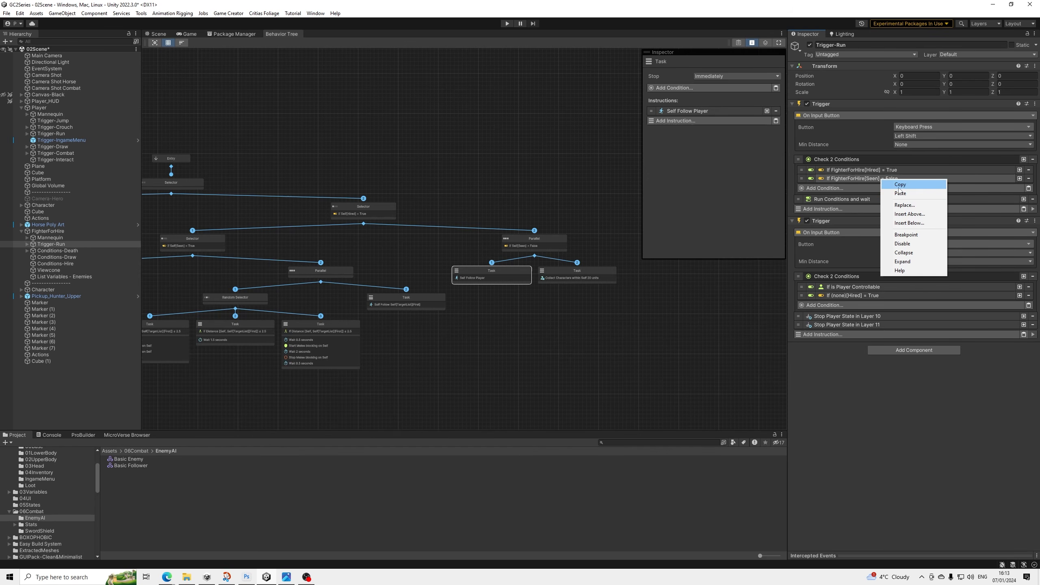
{"action": "left_click", "coordinate": [900, 184]}
{"action": "left_click", "coordinate": [1028, 305]}
{"action": "left_click", "coordinate": [871, 305]}
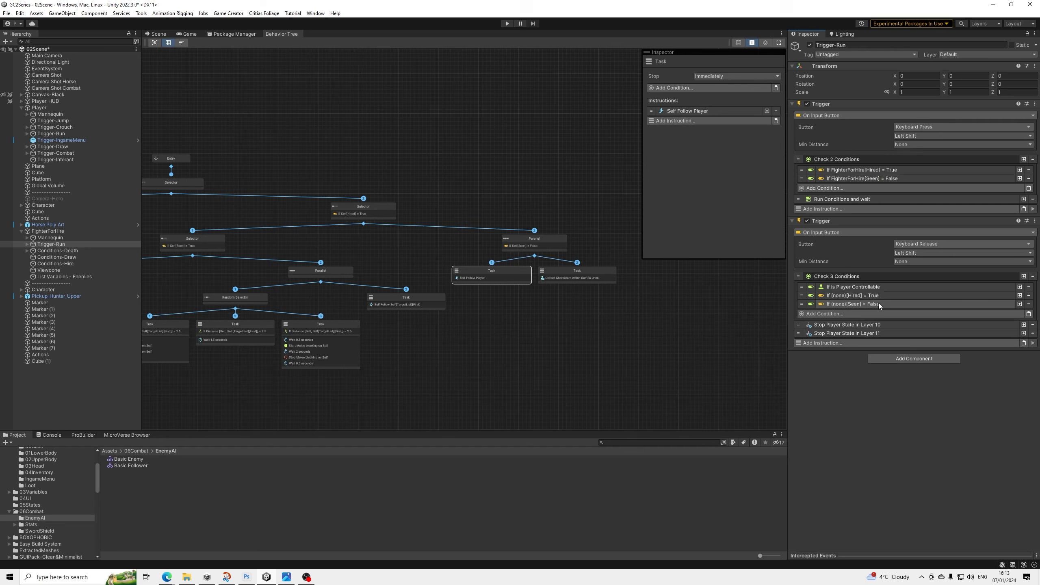
Set the character of the Stop State instruction for layer 10 to FighterForHire.
{"action": "left_click", "coordinate": [854, 326]}
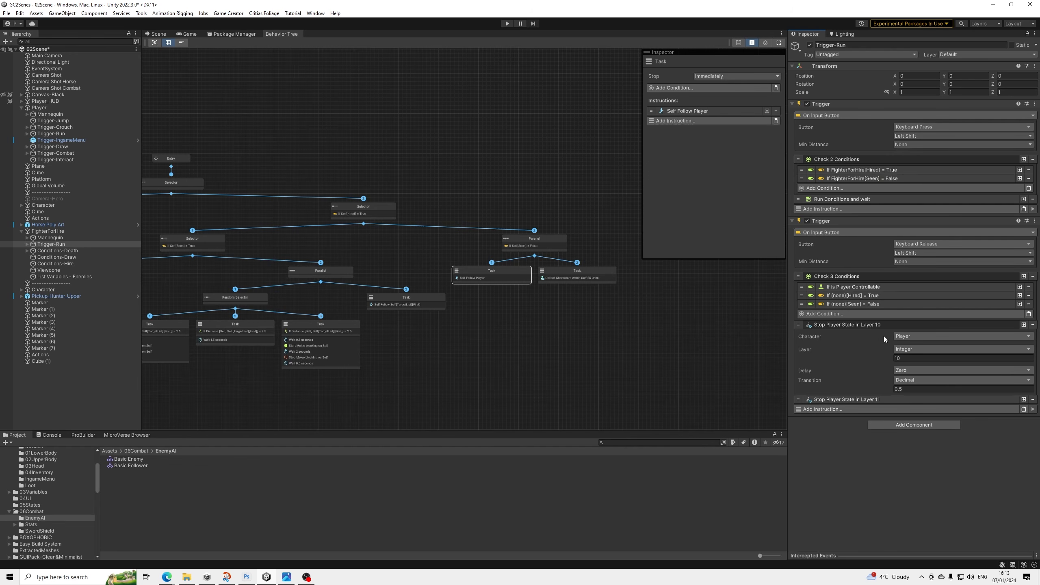
{"action": "left_click", "coordinate": [915, 346]}
{"action": "left_click", "coordinate": [921, 409]}
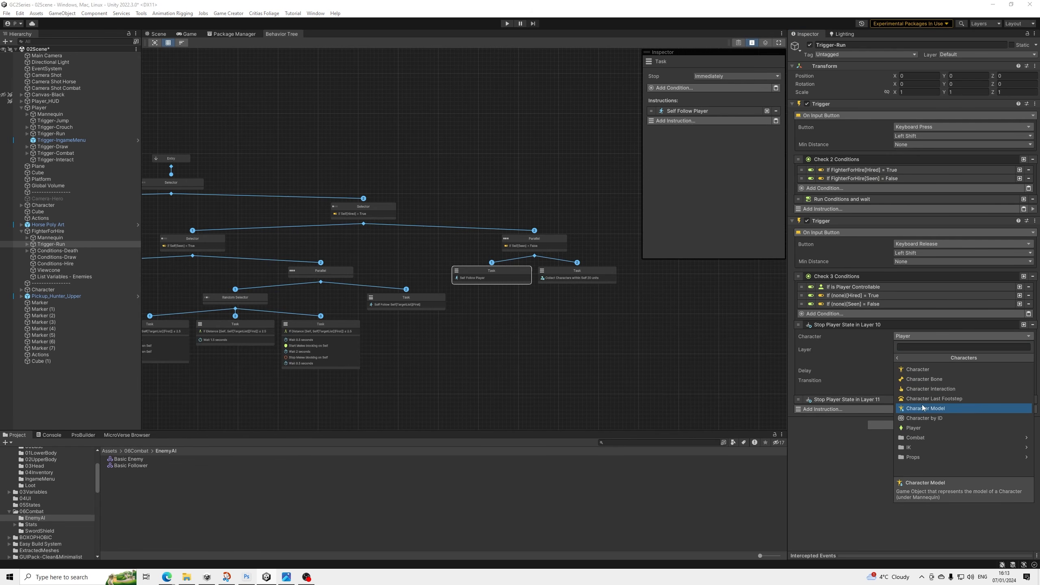
{"action": "left_click", "coordinate": [921, 370]}
{"action": "left_click_drag", "start_coordinate": [48, 231], "coordinate": [927, 346]}
{"action": "left_click", "coordinate": [837, 325]}
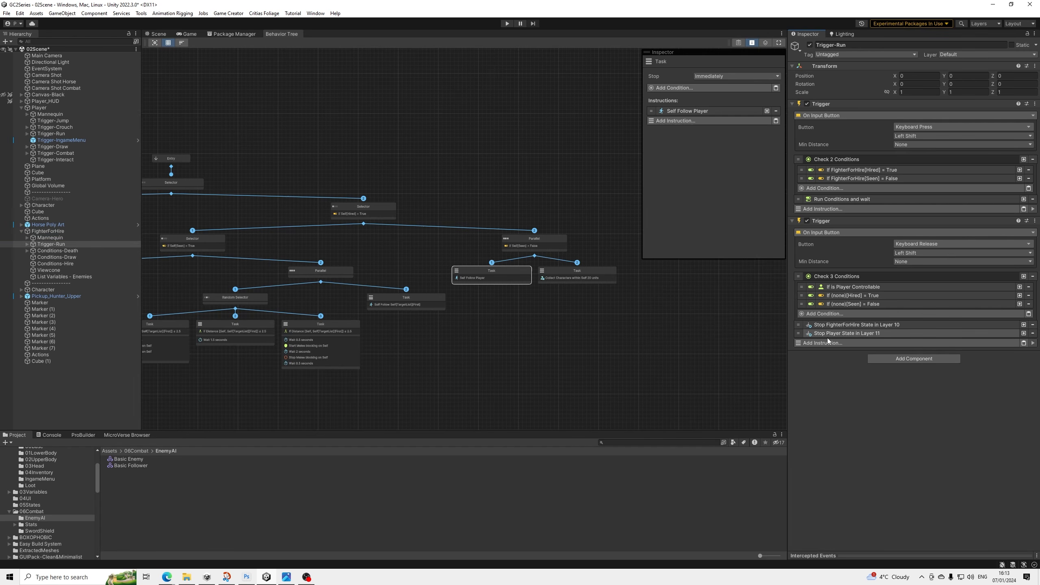
Set the character of the Stop State instruction for layer 11 to FighterForHire.
{"action": "left_click", "coordinate": [834, 333]}
{"action": "left_click", "coordinate": [909, 345]}
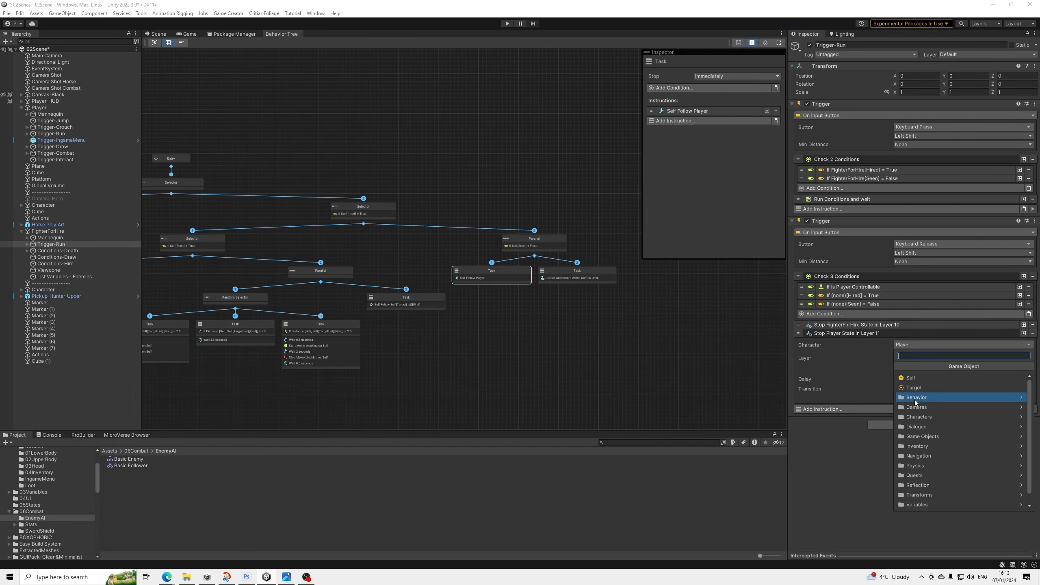
{"action": "left_click", "coordinate": [917, 417]}
{"action": "left_click", "coordinate": [909, 377]}
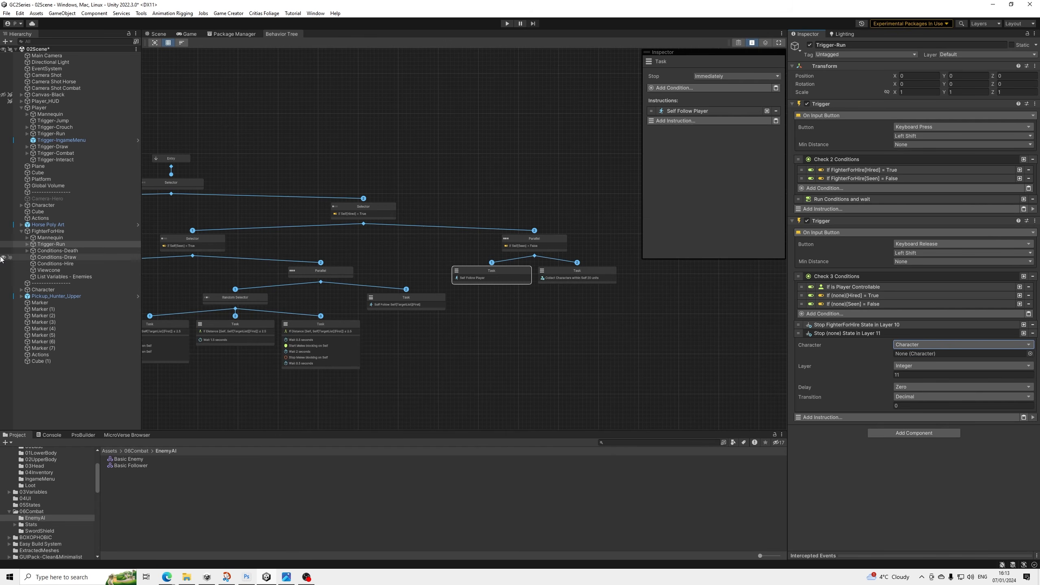
{"action": "left_click_drag", "start_coordinate": [37, 232], "coordinate": [913, 354]}
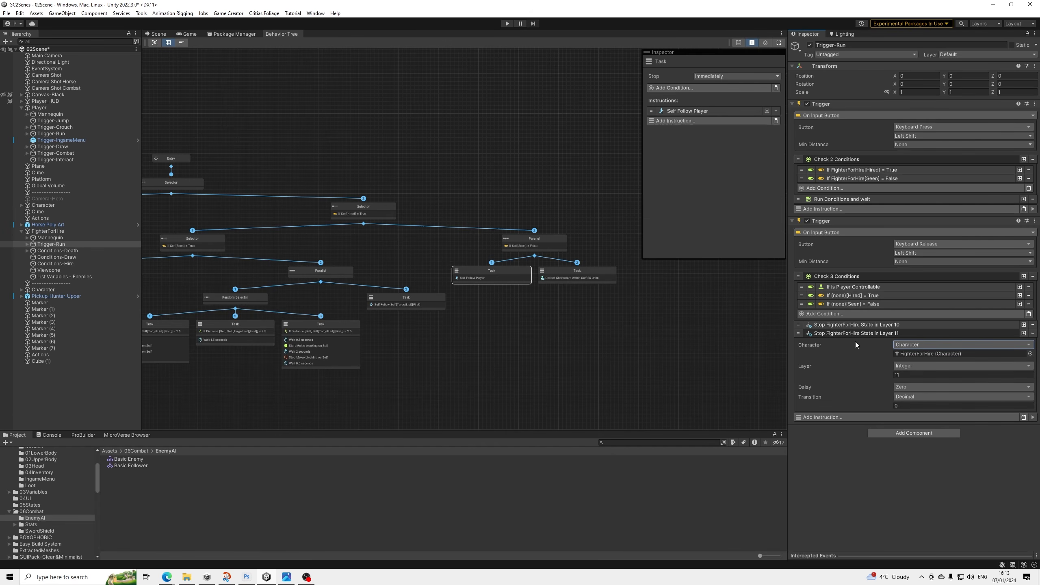
{"action": "left_click", "coordinate": [852, 333]}
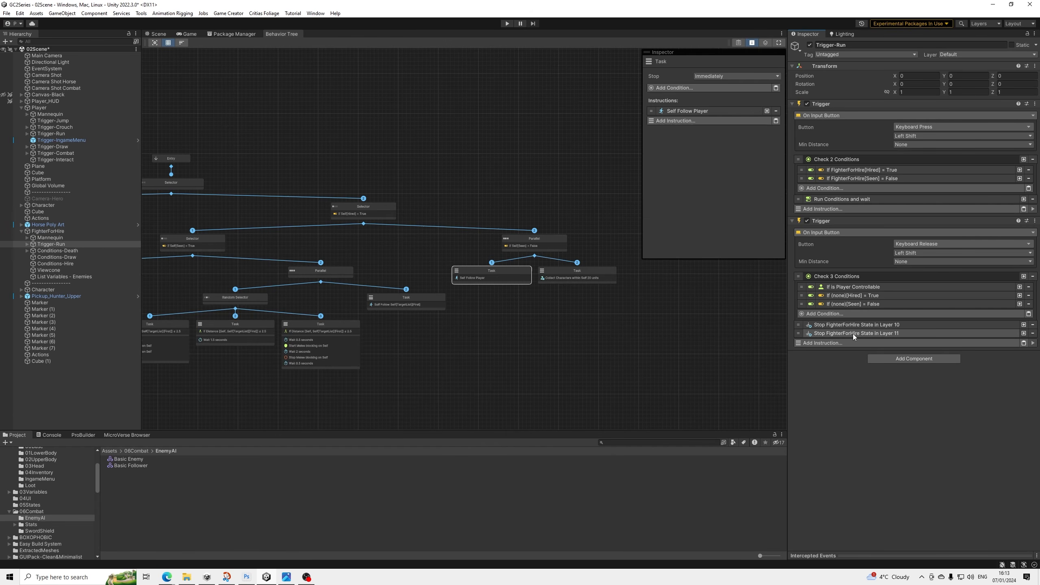
Assign FighterForHire as the processor character in the Keyboard Release trigger's copied Hired and Seen conditions.
{"action": "left_click", "coordinate": [841, 295]}
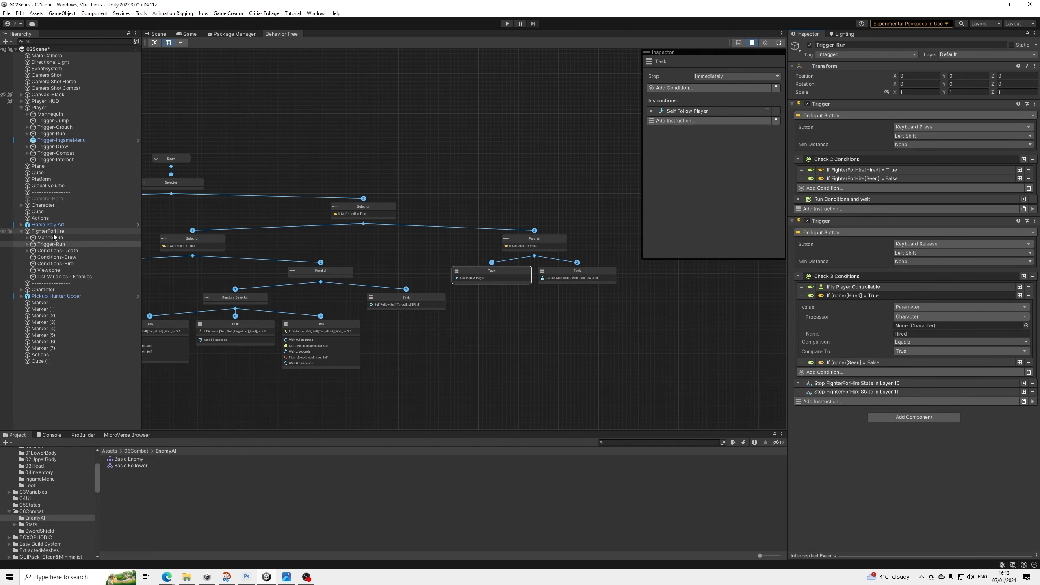
{"action": "left_click_drag", "start_coordinate": [50, 233], "coordinate": [920, 325]}
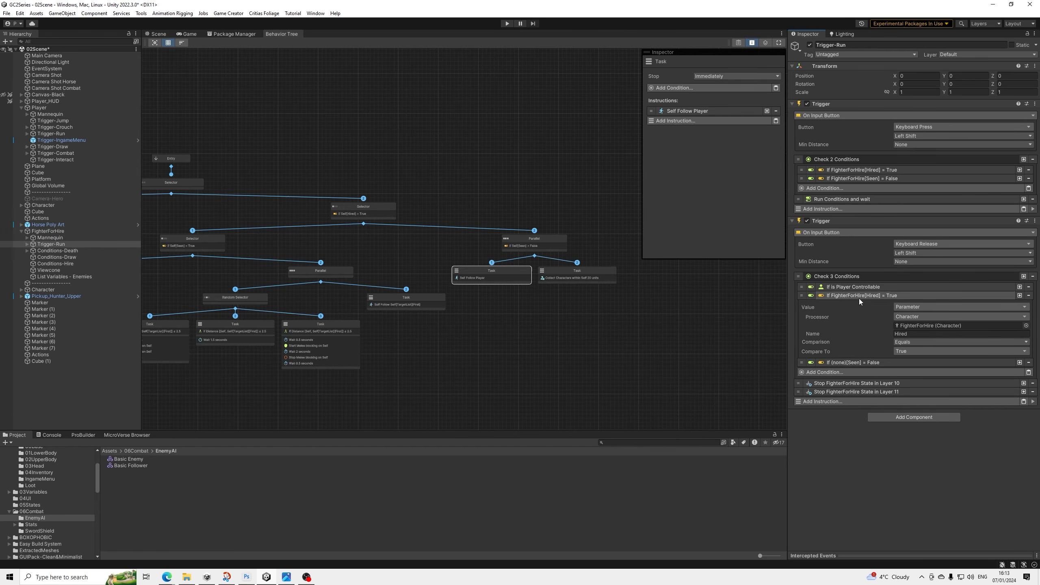
{"action": "left_click", "coordinate": [859, 297]}
{"action": "left_click", "coordinate": [858, 298]}
{"action": "left_click", "coordinate": [858, 297]}
{"action": "left_click", "coordinate": [848, 304]}
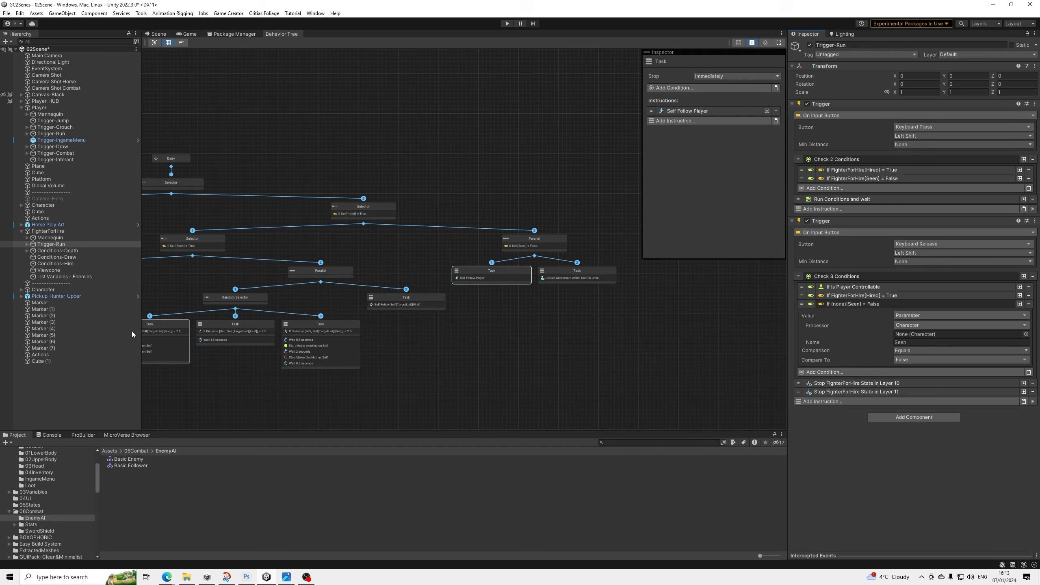
{"action": "left_click_drag", "start_coordinate": [52, 232], "coordinate": [916, 335]}
{"action": "left_click", "coordinate": [843, 303]}
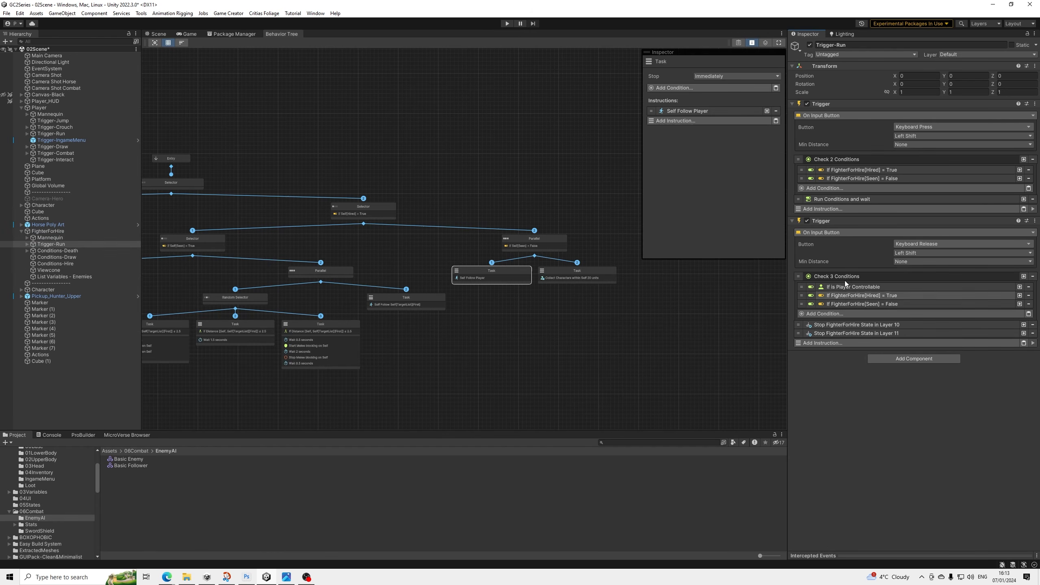
Open the Conditions object that Trigger-Run's Run Conditions instruction uses and examine its Weapon and NoWeapon branches.
{"action": "left_click", "coordinate": [839, 199]}
{"action": "left_click", "coordinate": [895, 221]}
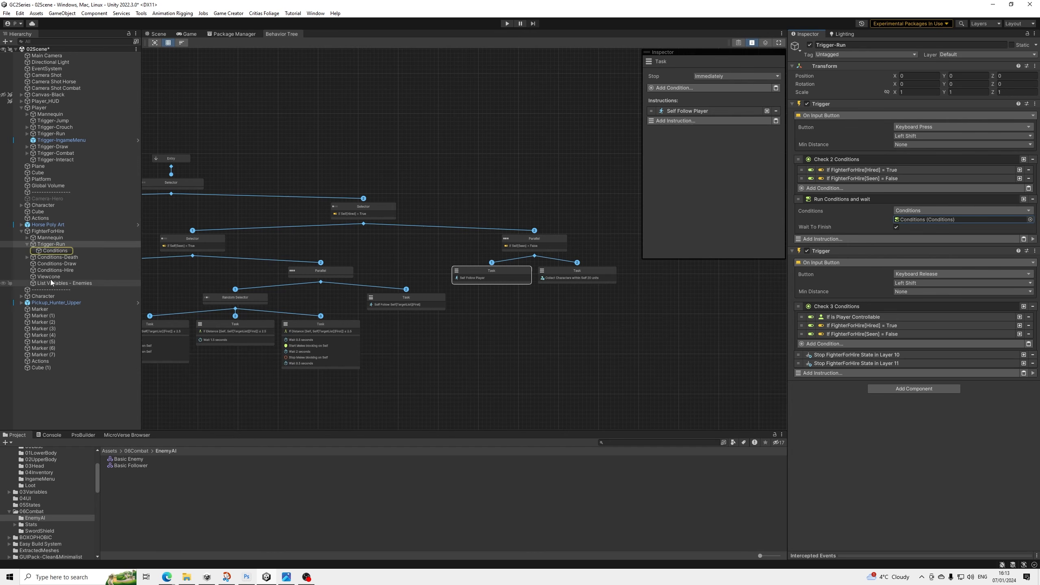
{"action": "double_click", "coordinate": [921, 220]}
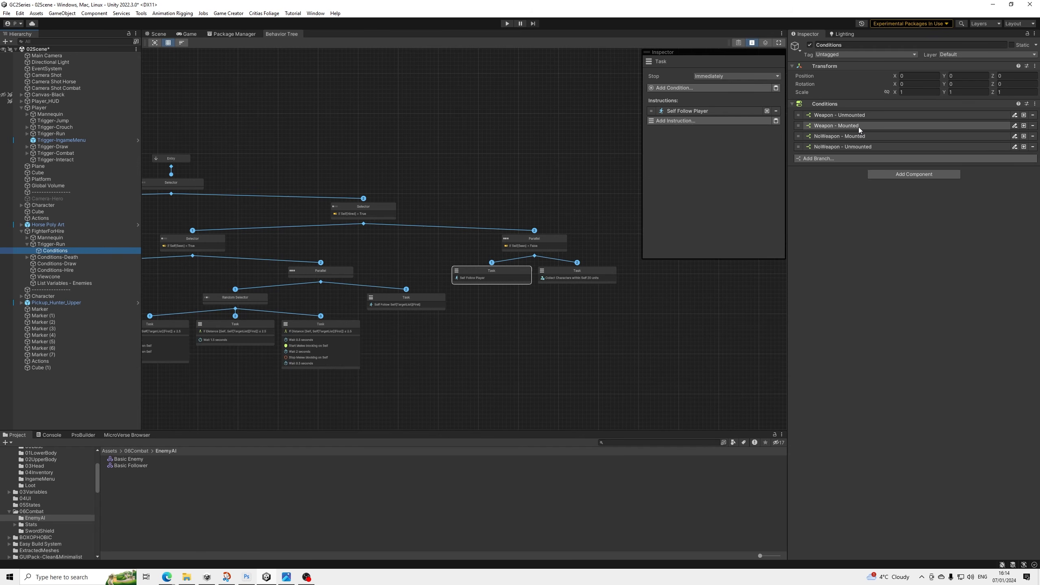
{"action": "left_click", "coordinate": [861, 114]}
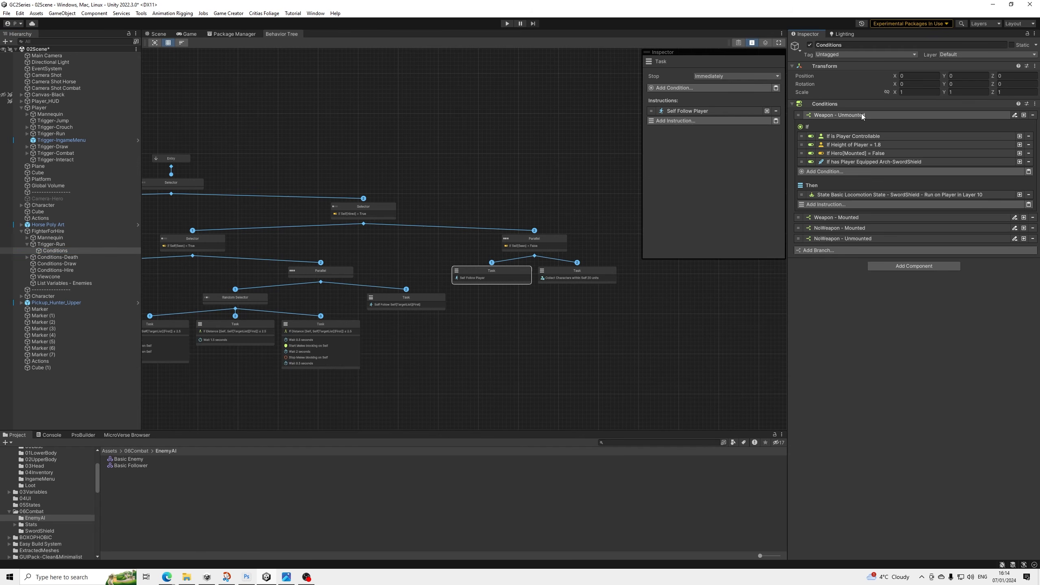
{"action": "left_click", "coordinate": [831, 218]}
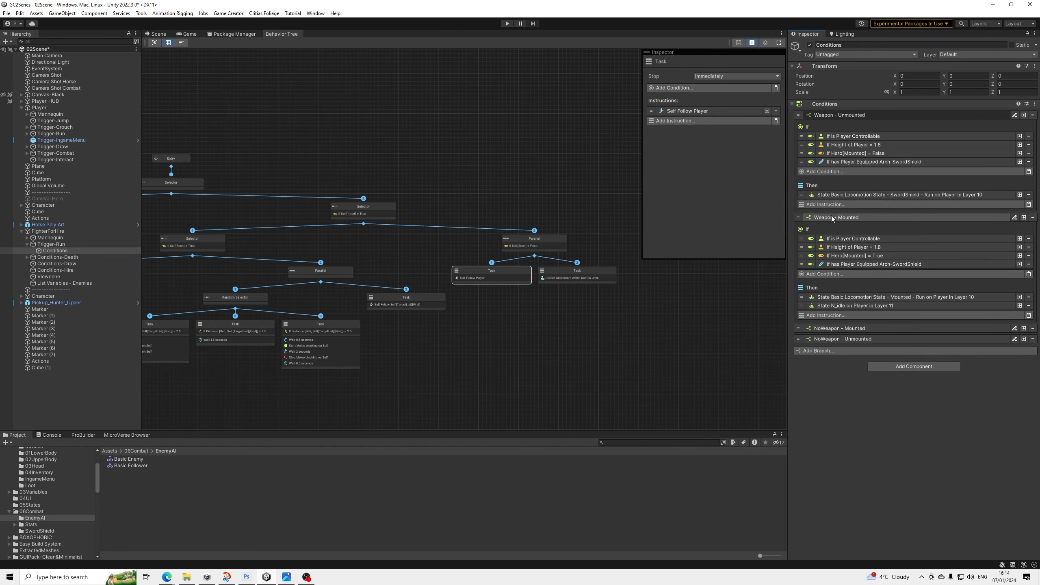
{"action": "left_click", "coordinate": [831, 218]}
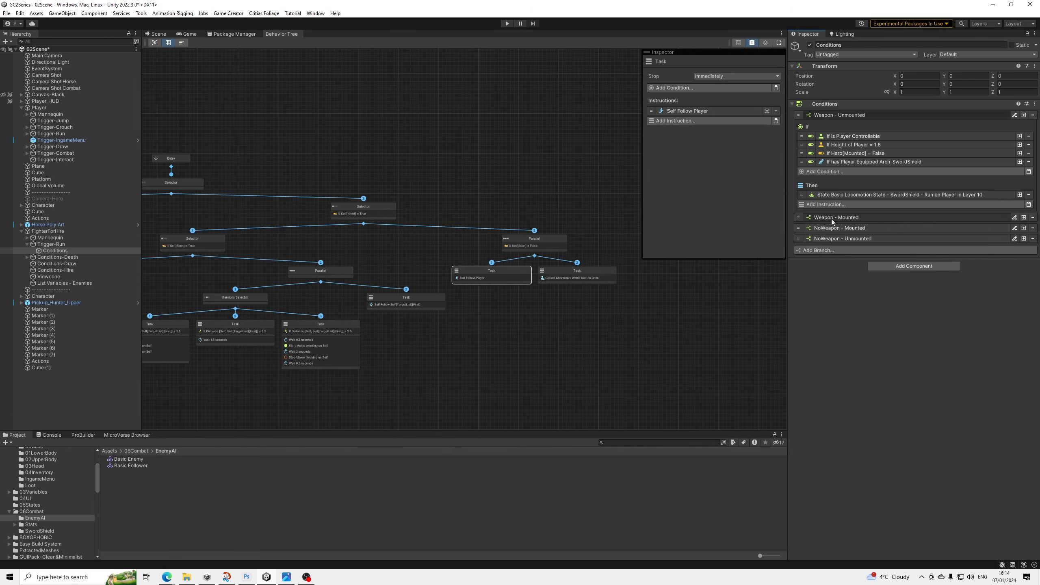
{"action": "left_click", "coordinate": [831, 219]}
{"action": "left_click", "coordinate": [831, 219]}
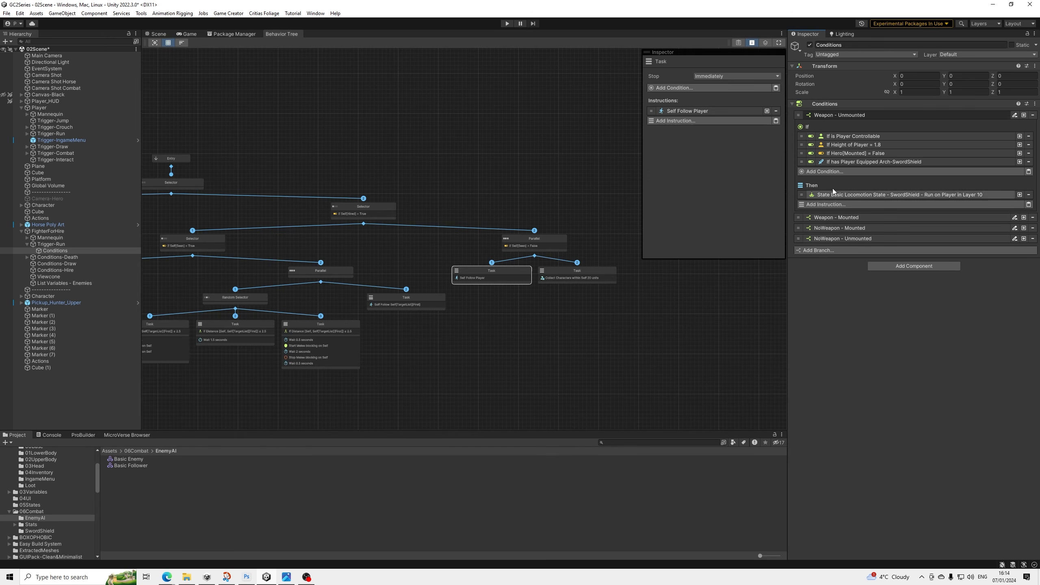
{"action": "left_click", "coordinate": [836, 115]}
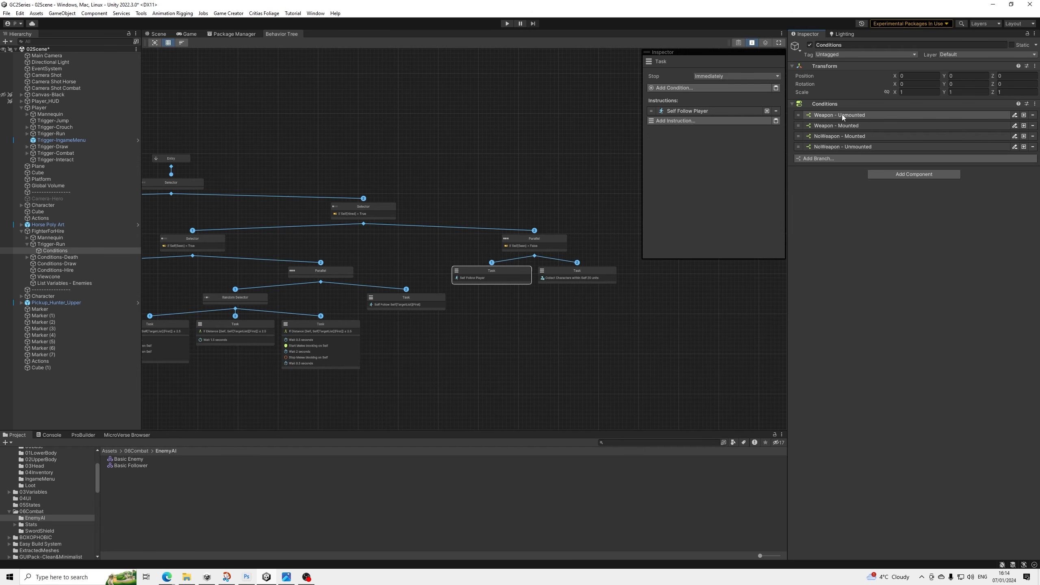
{"action": "left_click", "coordinate": [831, 135]}
{"action": "left_click", "coordinate": [831, 135]}
{"action": "left_click", "coordinate": [833, 146]}
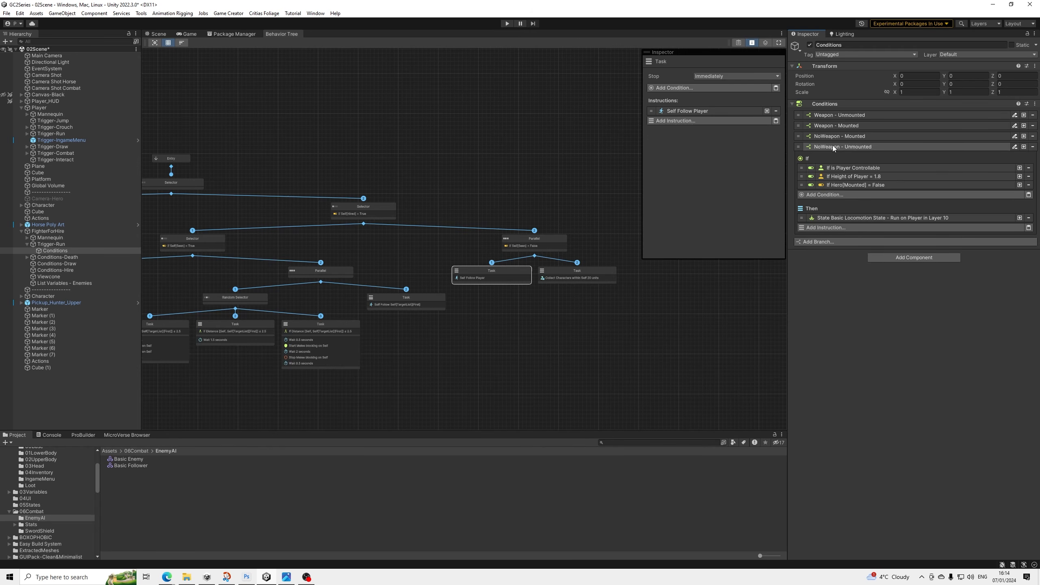
Set the character of the NoWeapon - Unmounted branch's Basic Locomotion State - Run instruction in layer 10 to FighterForHire.
{"action": "left_click", "coordinate": [848, 166]}
{"action": "left_click", "coordinate": [859, 217]}
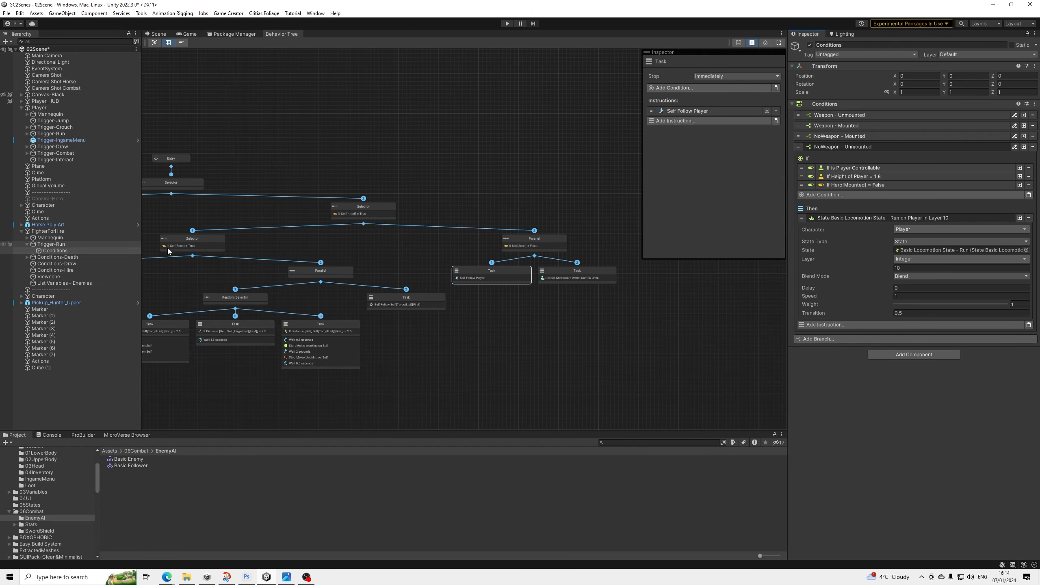
{"action": "left_click", "coordinate": [929, 229]}
{"action": "left_click", "coordinate": [921, 294]}
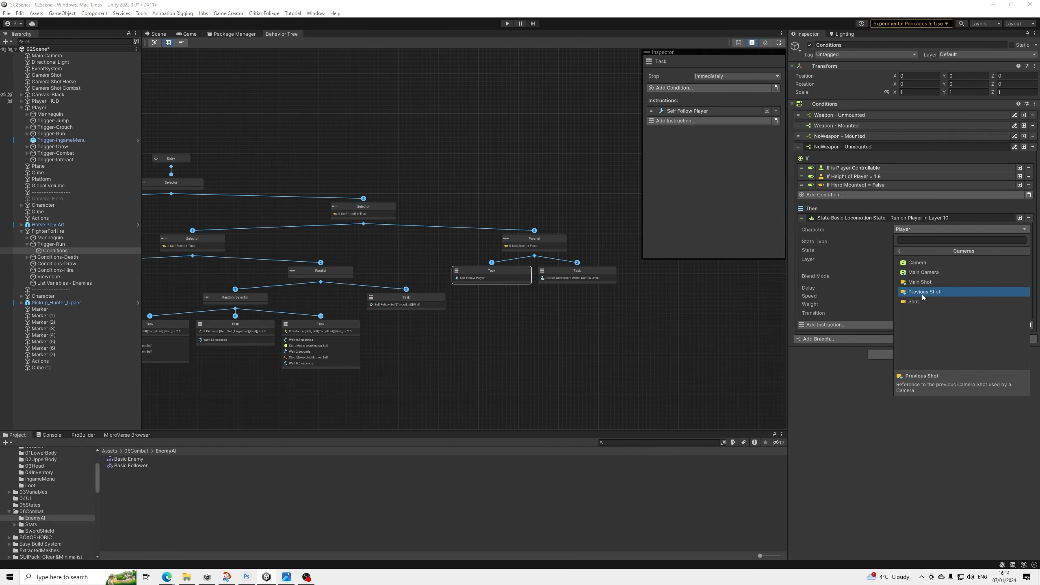
{"action": "left_click", "coordinate": [912, 250]}
{"action": "left_click", "coordinate": [917, 302]}
{"action": "left_click", "coordinate": [926, 262]}
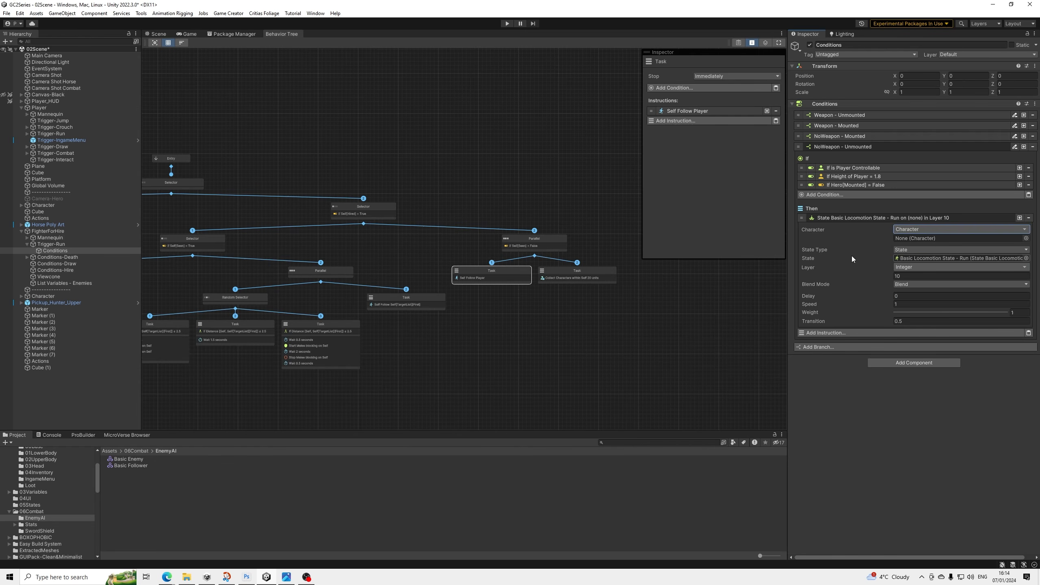
{"action": "left_click_drag", "start_coordinate": [47, 230], "coordinate": [908, 234]}
{"action": "left_click", "coordinate": [847, 216]}
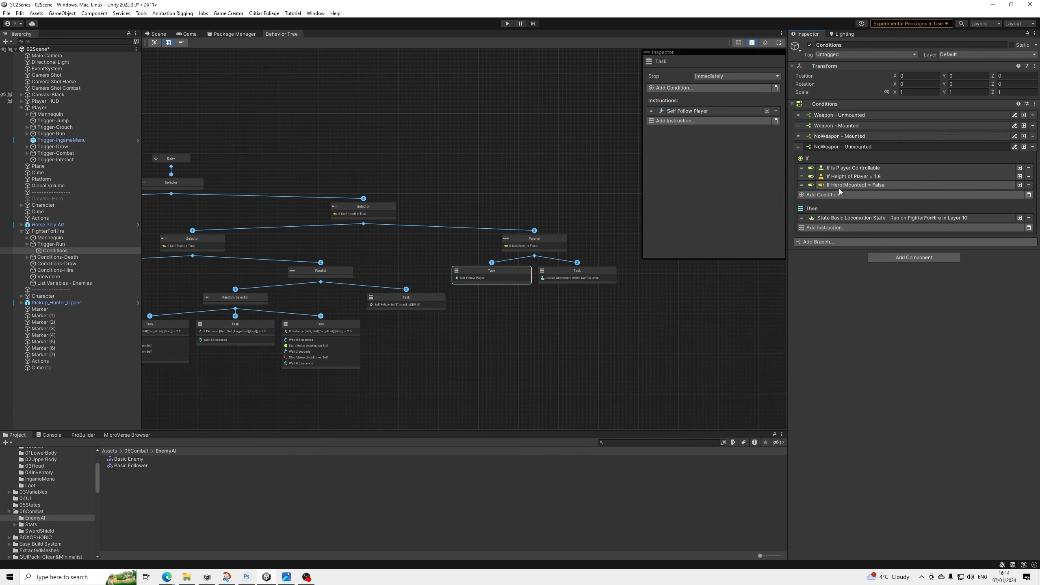
Try to use FighterForHire in an added Run Conditions instruction in the NoWeapon - Unmounted branch, and remove that instruction.
{"action": "left_click", "coordinate": [40, 232]}
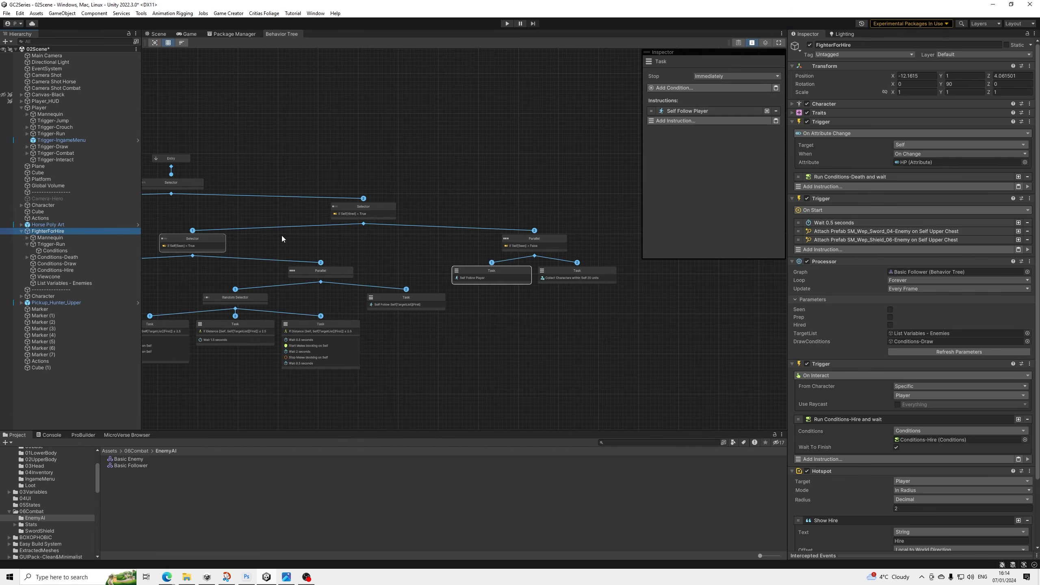
{"action": "left_click", "coordinate": [52, 251]}
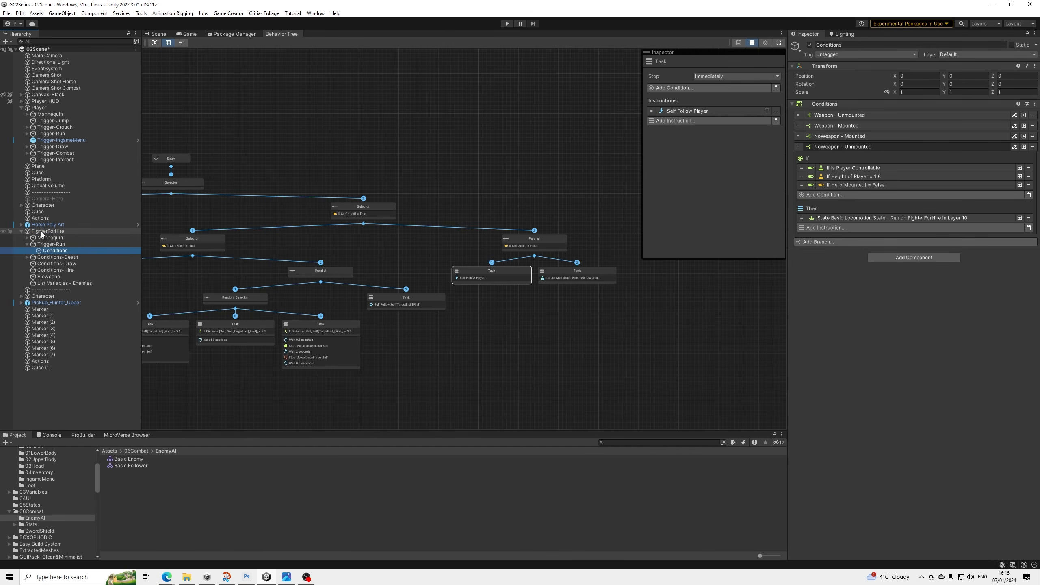
{"action": "left_click", "coordinate": [48, 244]}
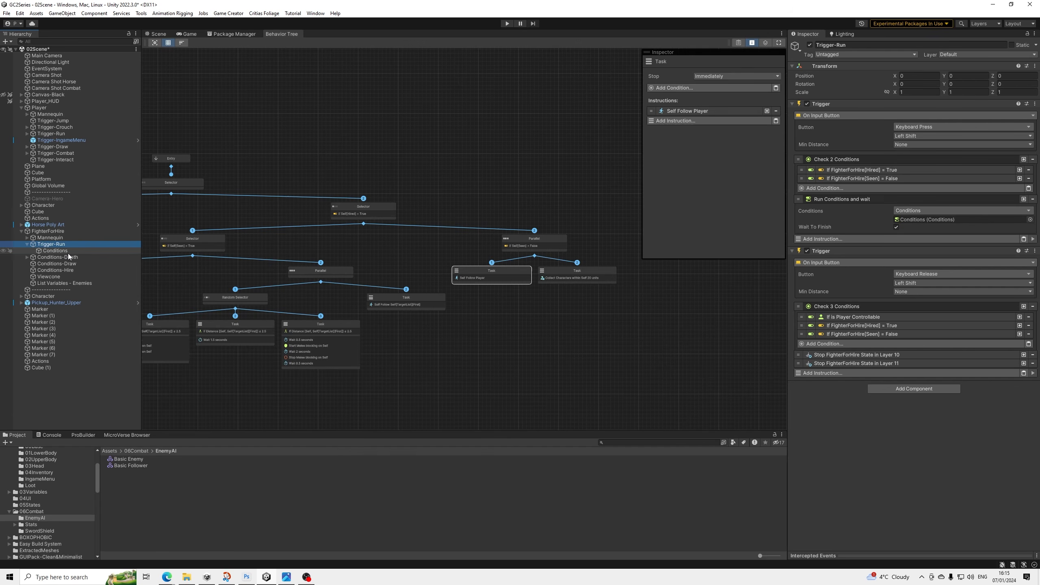
{"action": "left_click", "coordinate": [55, 250]}
{"action": "left_click", "coordinate": [842, 229]}
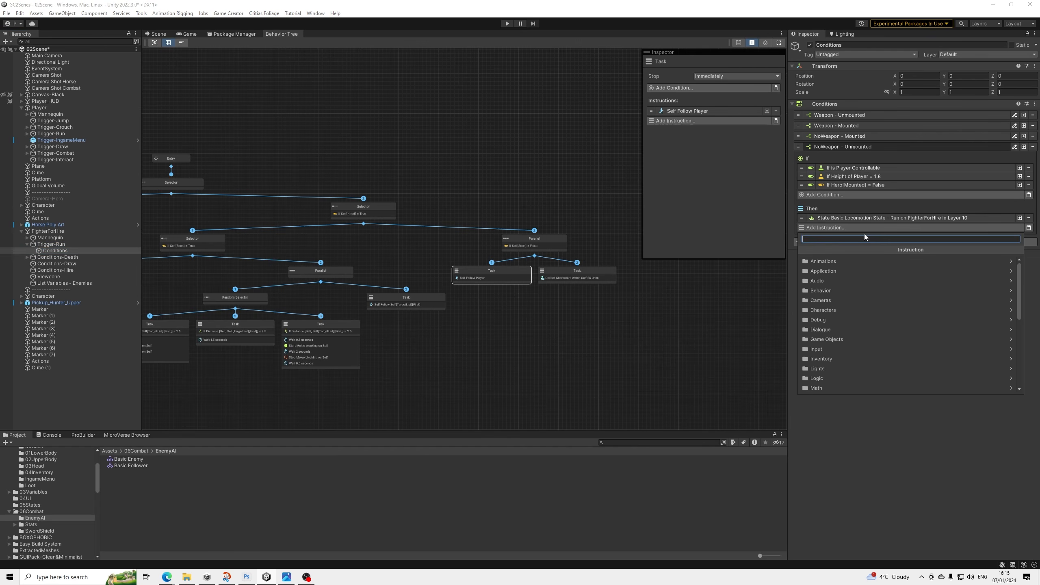
{"action": "type", "text": "run"}
{"action": "key", "text": "Down"}
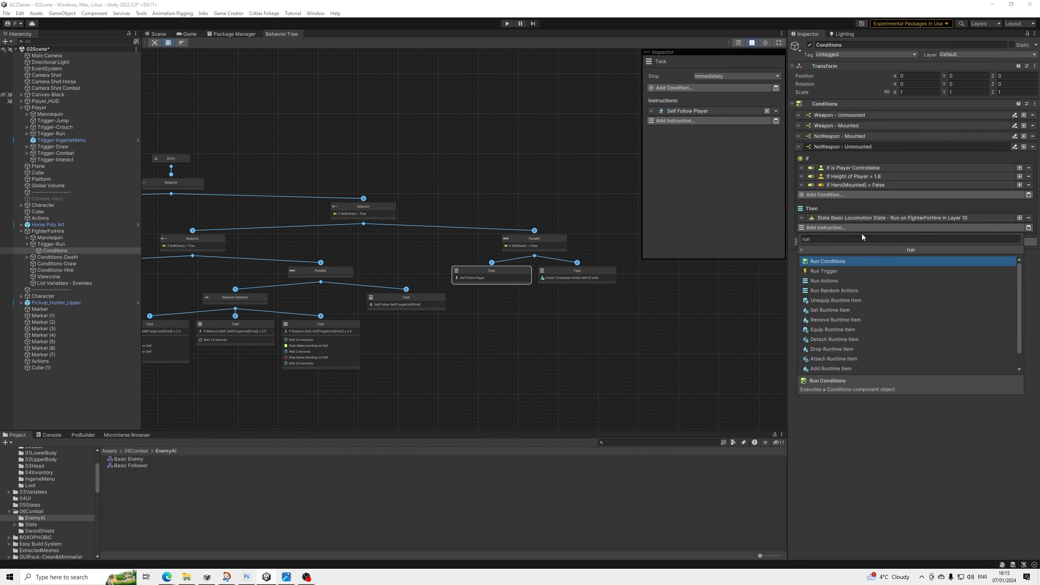
{"action": "key", "text": "Return"}
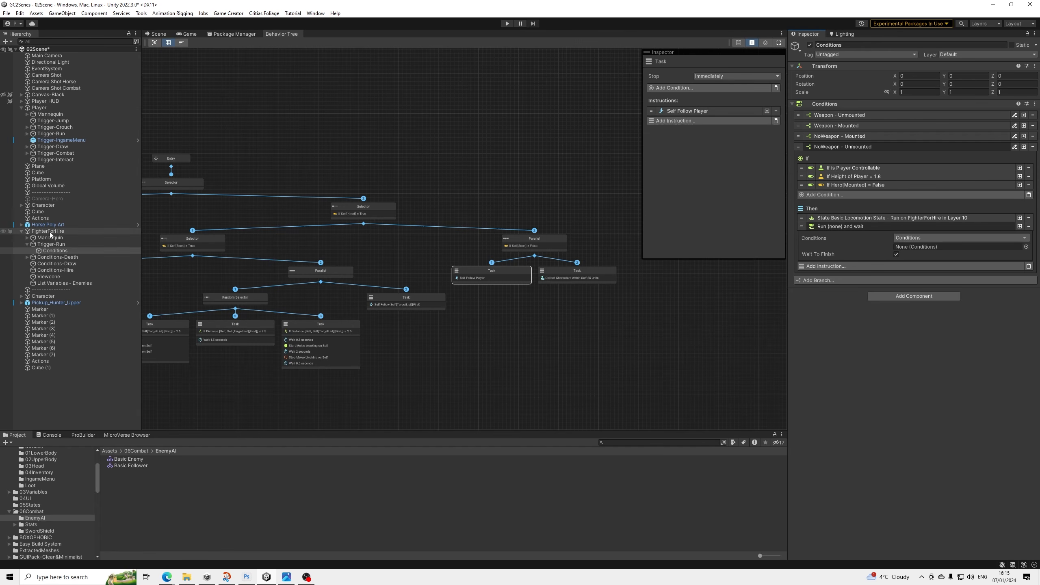
{"action": "left_click_drag", "start_coordinate": [50, 234], "coordinate": [933, 248]}
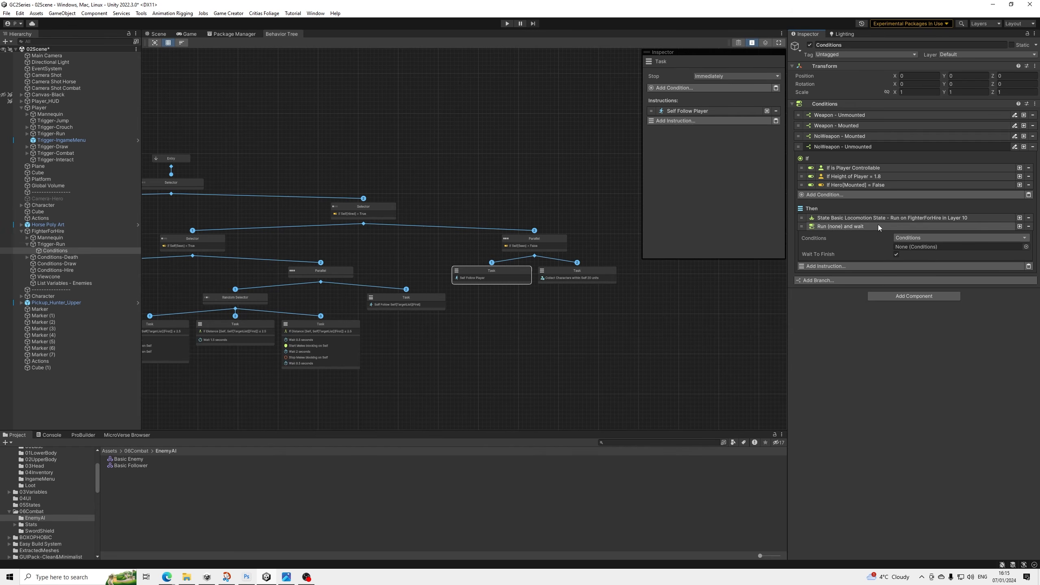
{"action": "left_click", "coordinate": [1028, 226]}
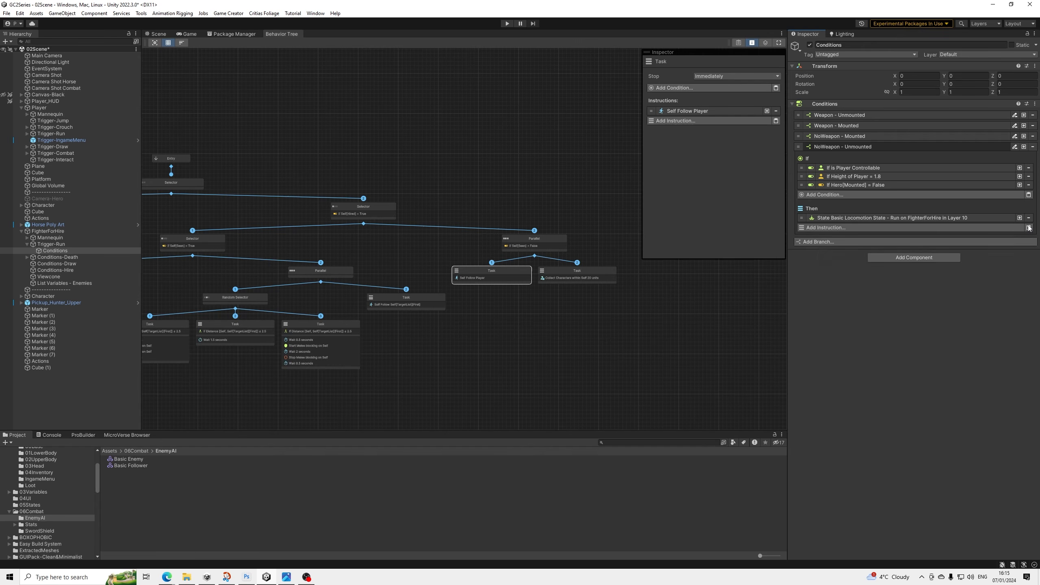
{"action": "left_click", "coordinate": [858, 218]}
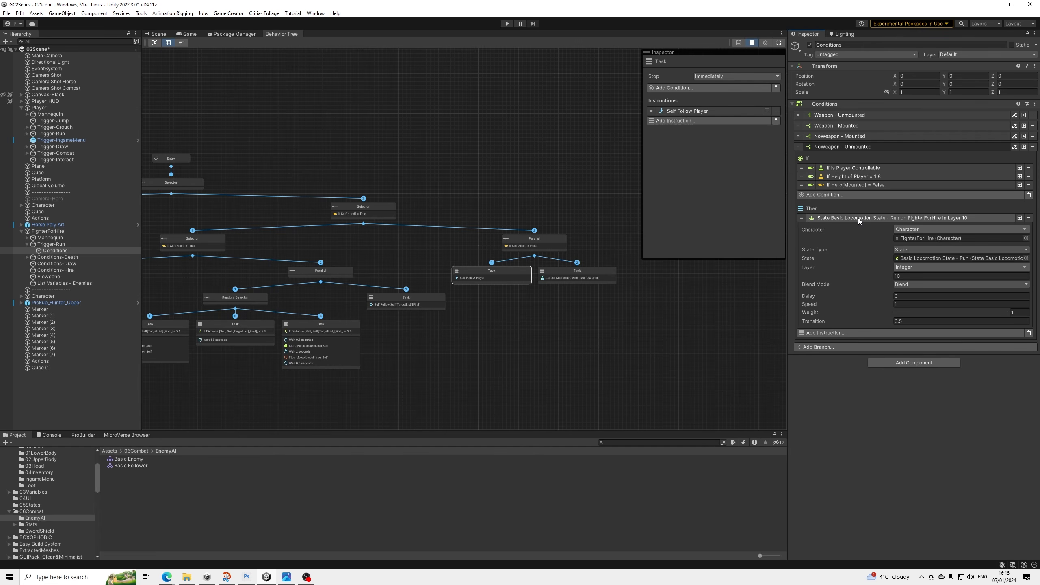
{"action": "left_click", "coordinate": [858, 218]}
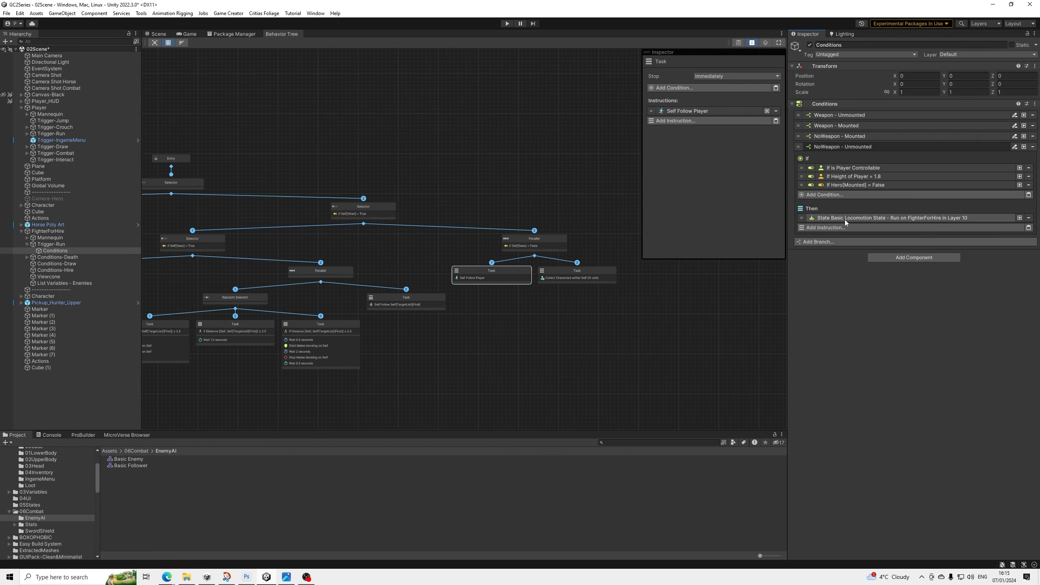
{"action": "left_click", "coordinate": [840, 146]}
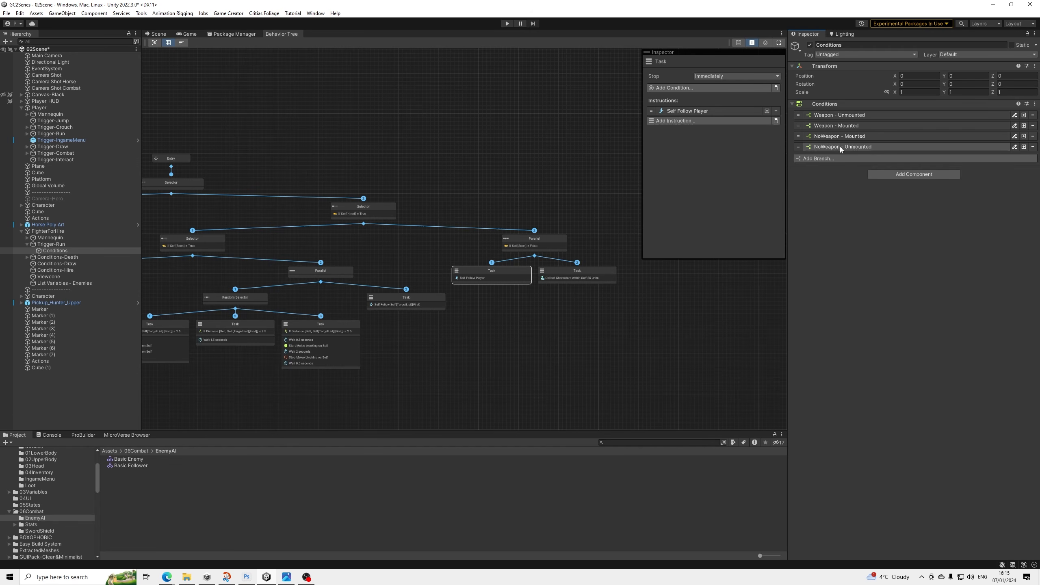
{"action": "left_click", "coordinate": [840, 146]}
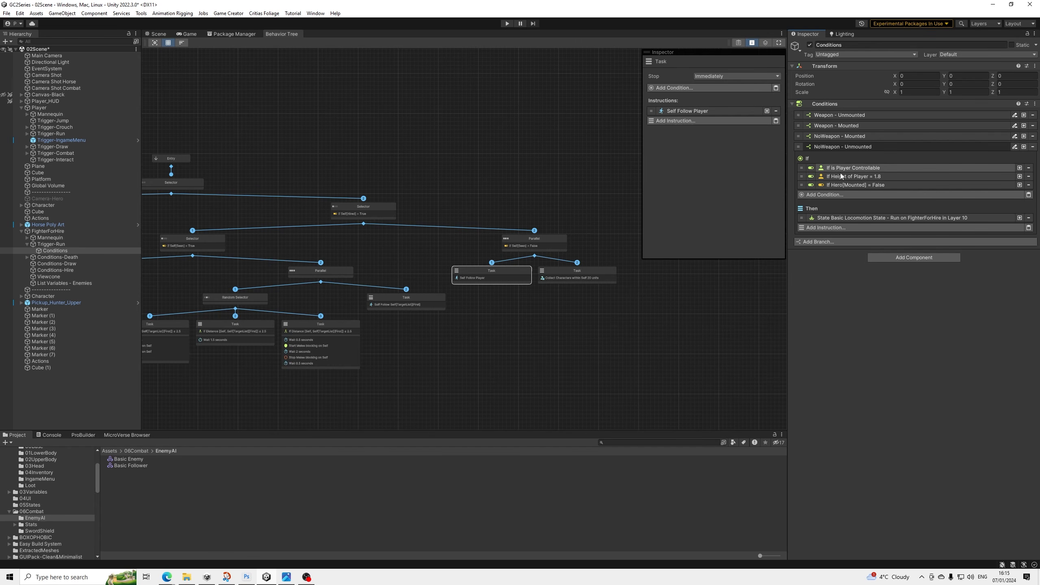
Set the character of the NoWeapon - Unmounted branch's Height equals 1.8 condition to FighterForHire.
{"action": "left_click", "coordinate": [859, 185]}
{"action": "left_click", "coordinate": [864, 177]}
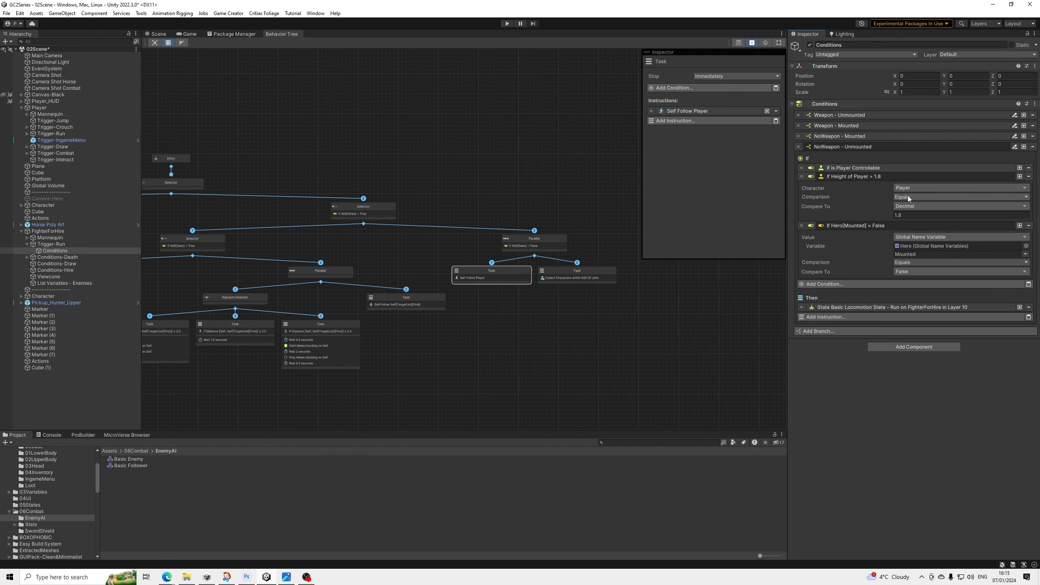
{"action": "left_click", "coordinate": [910, 188]}
{"action": "left_click", "coordinate": [920, 261]}
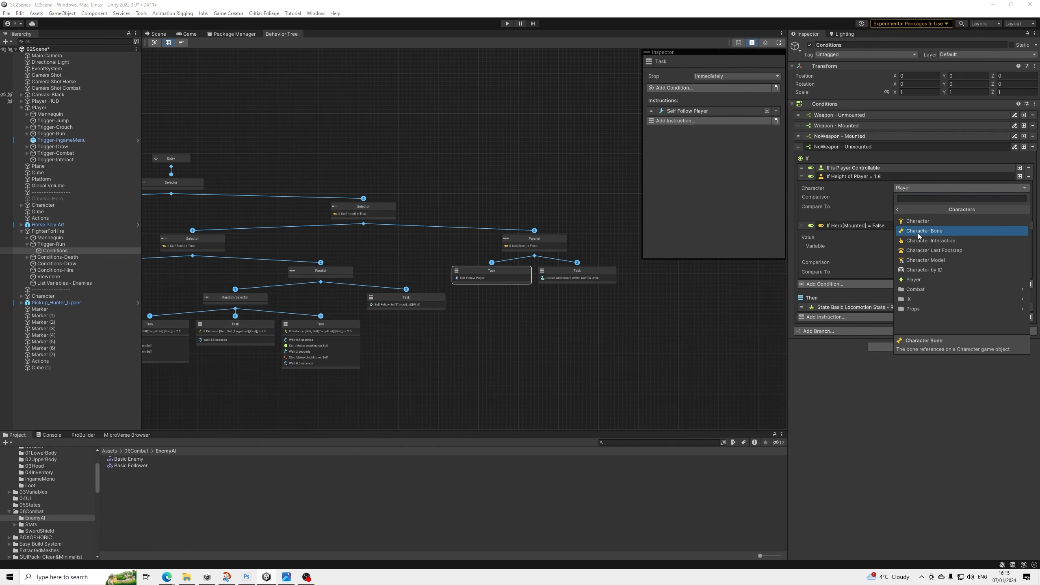
{"action": "left_click", "coordinate": [917, 223]}
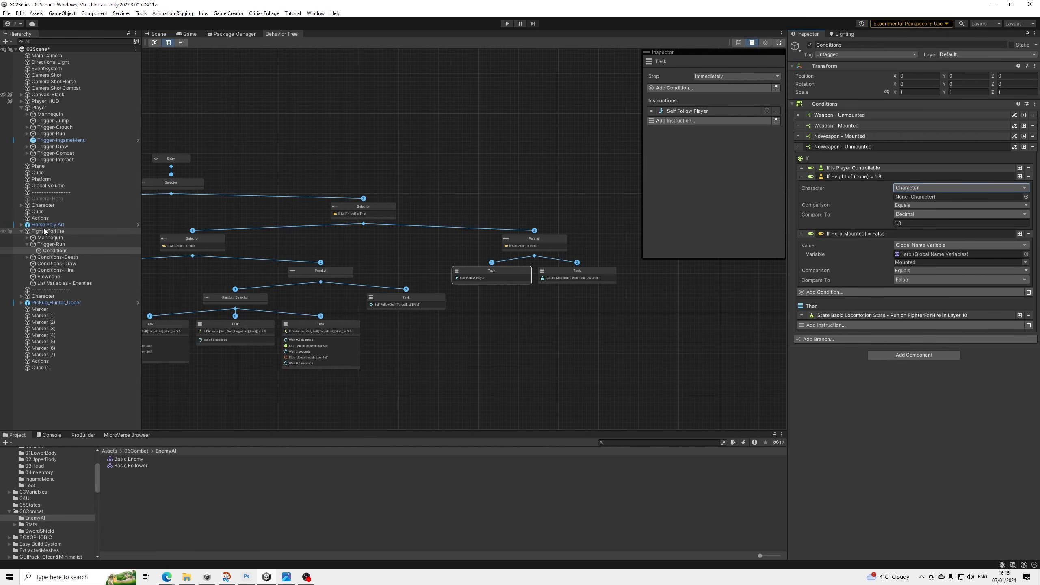
{"action": "left_click_drag", "start_coordinate": [44, 230], "coordinate": [941, 197]}
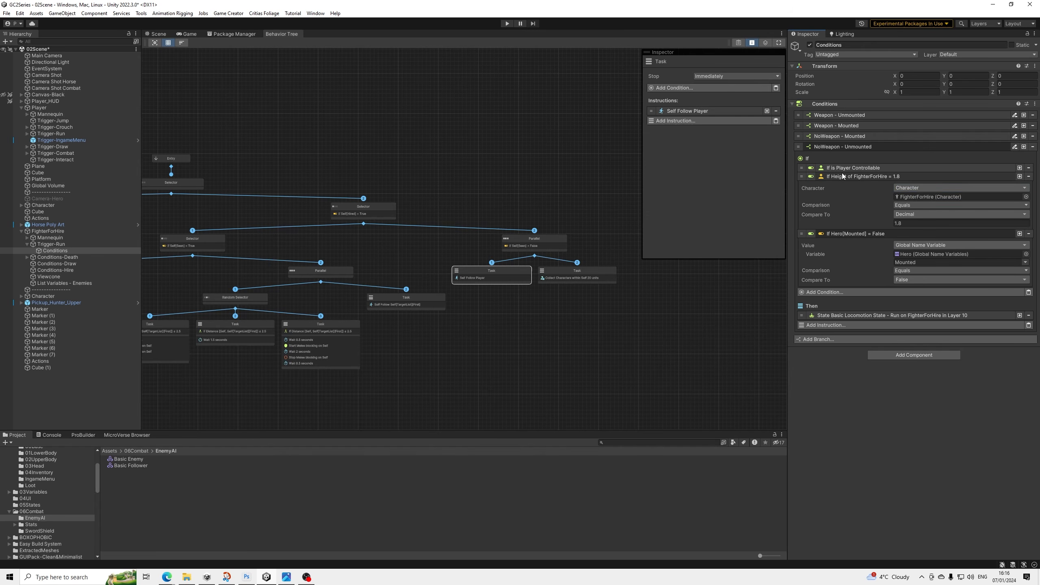
{"action": "left_click", "coordinate": [841, 174]}
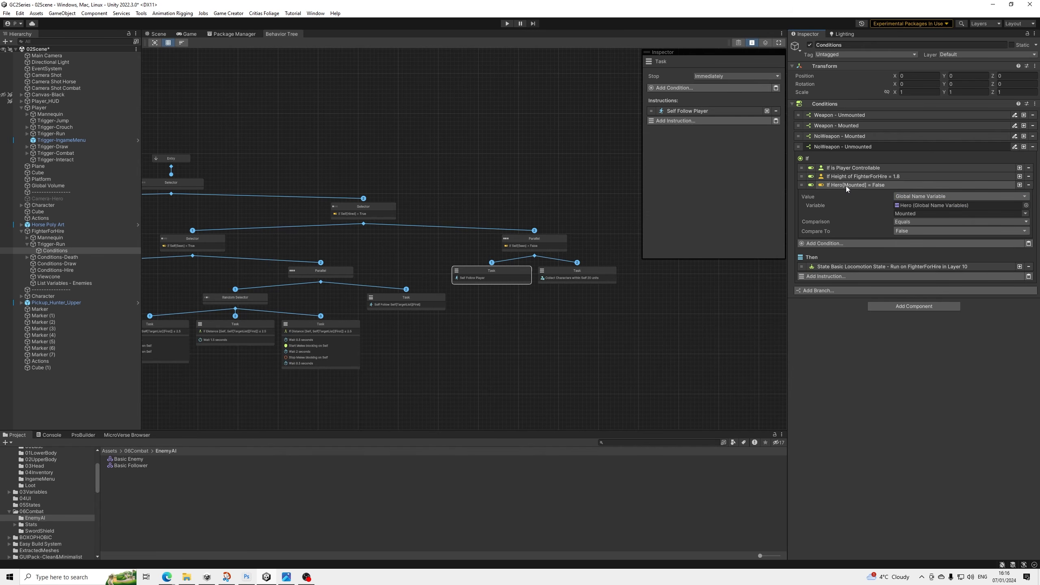
{"action": "left_click", "coordinate": [868, 185]}
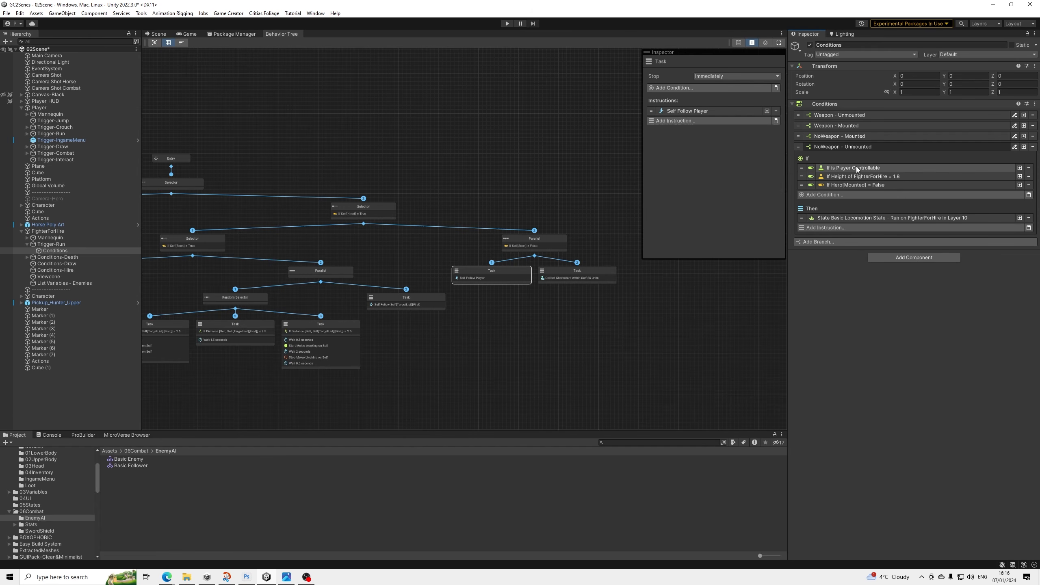
{"action": "left_click", "coordinate": [835, 215]}
{"action": "left_click", "coordinate": [855, 216]}
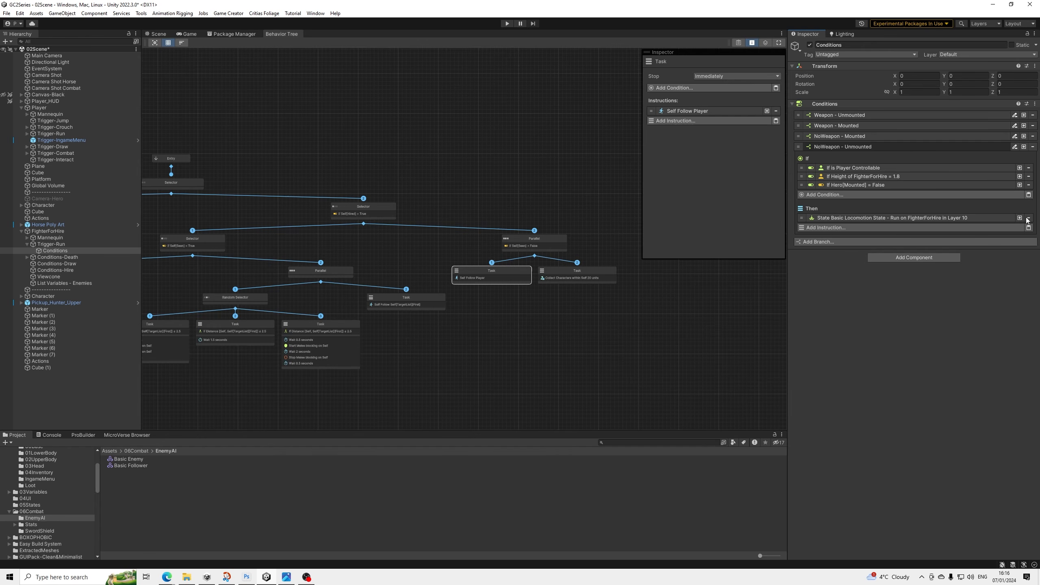
Add a third Trigger component to FighterForHire's Trigger-Run with the On Local Name Variable Change event.
{"action": "left_click", "coordinate": [103, 243]}
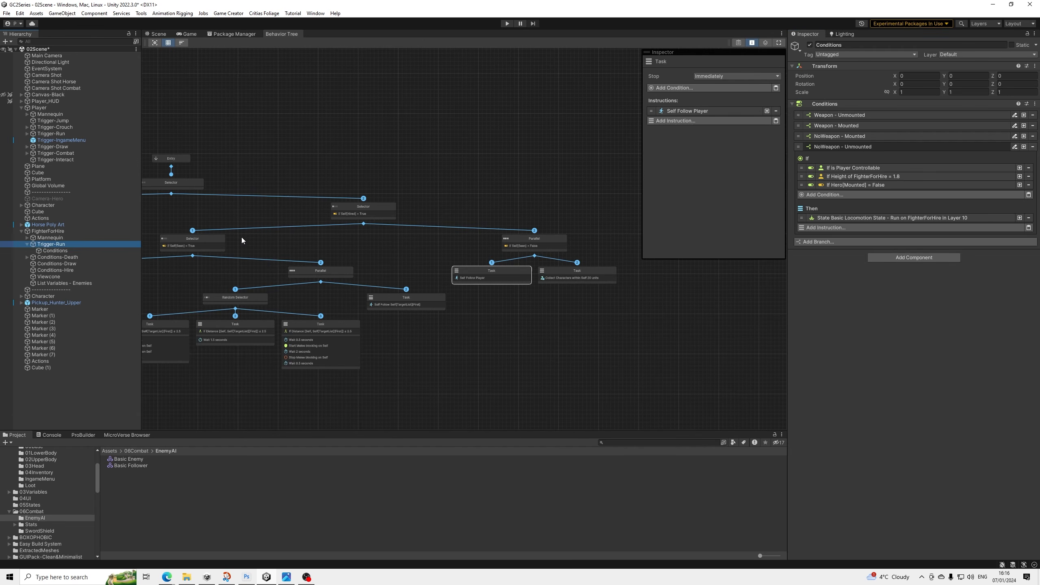
{"action": "left_click", "coordinate": [887, 385]}
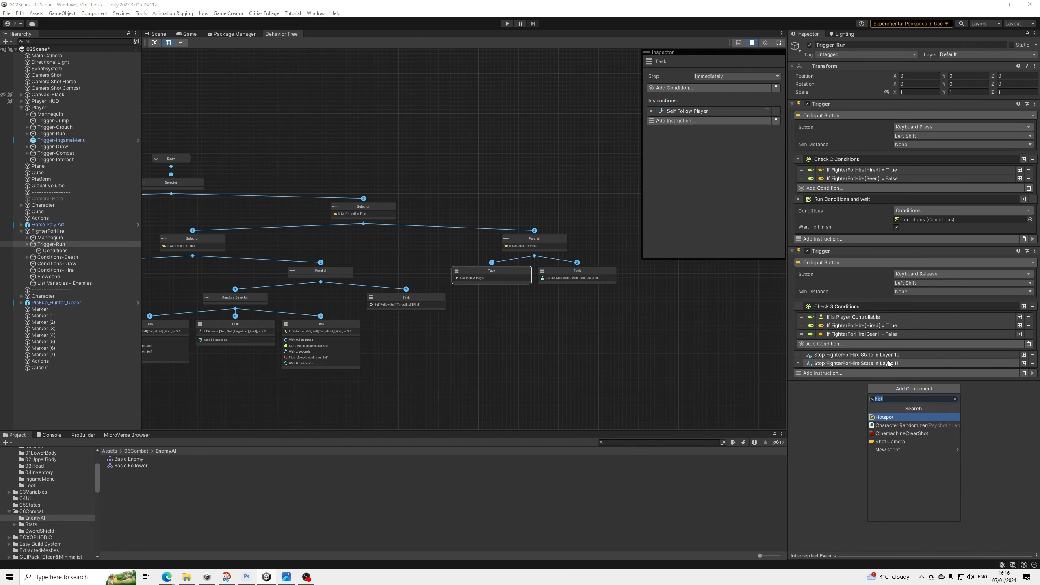
{"action": "type", "text": "trigg"}
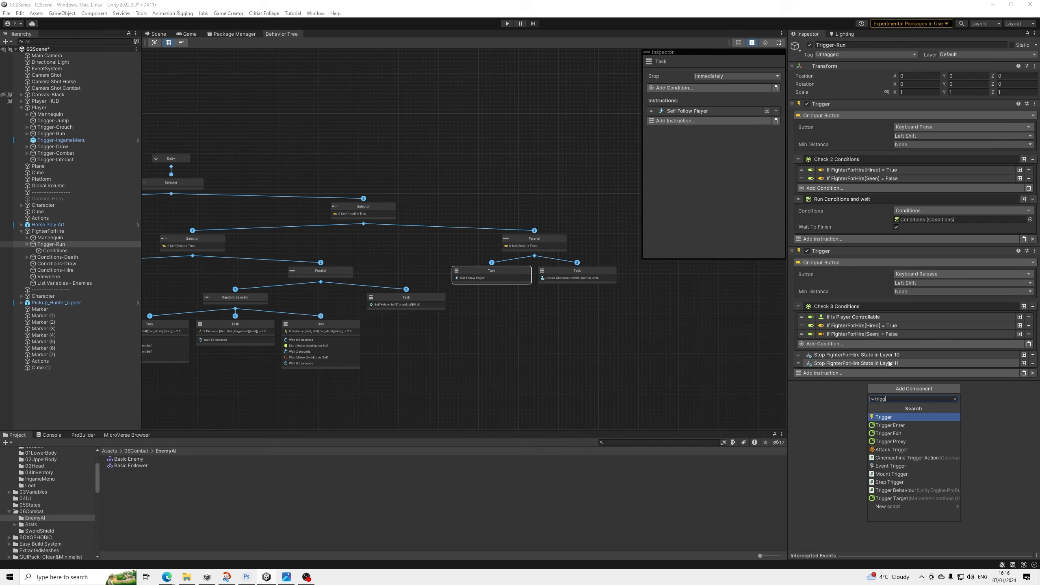
{"action": "key", "text": "Return"}
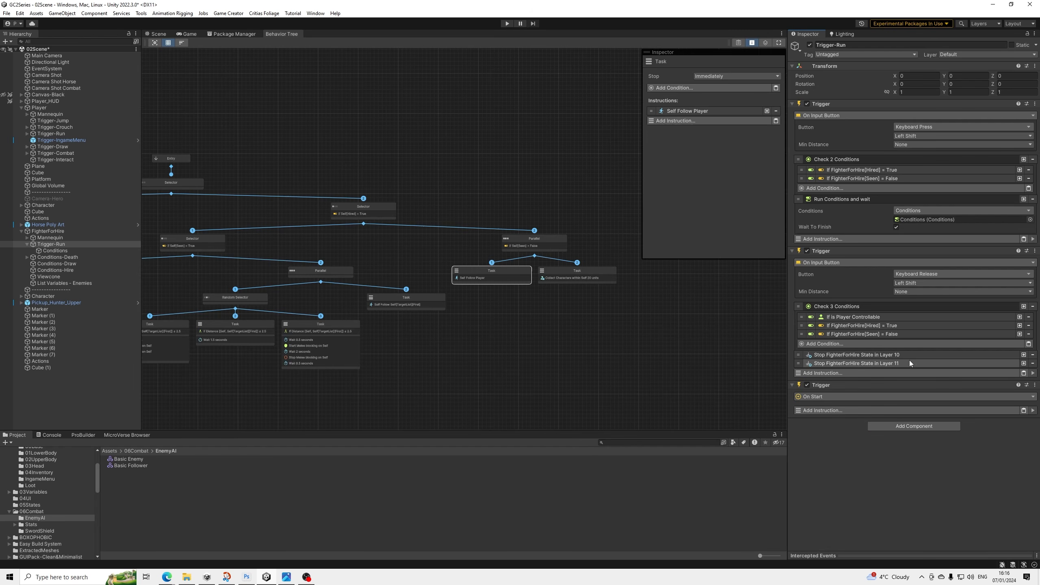
{"action": "left_click", "coordinate": [952, 399]}
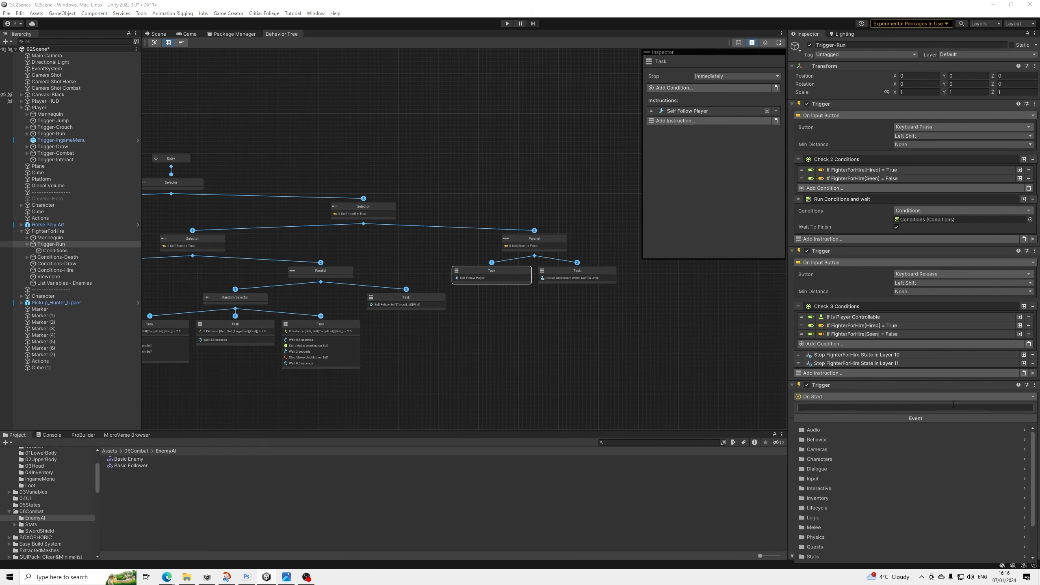
{"action": "type", "text": "varia"}
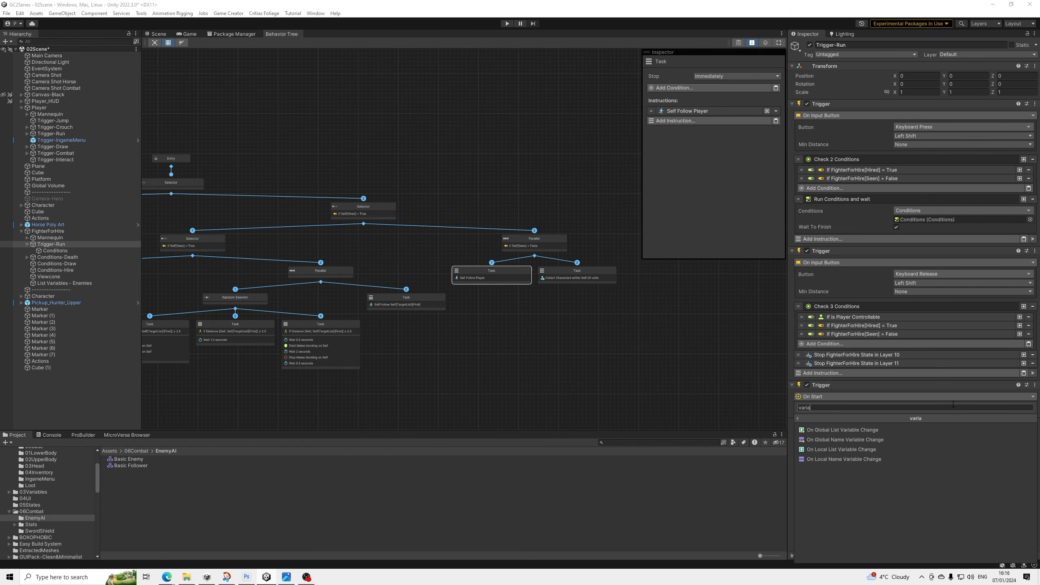
{"action": "key", "text": "Down"}
{"action": "key", "text": "Down"}
{"action": "key", "text": "Down"}
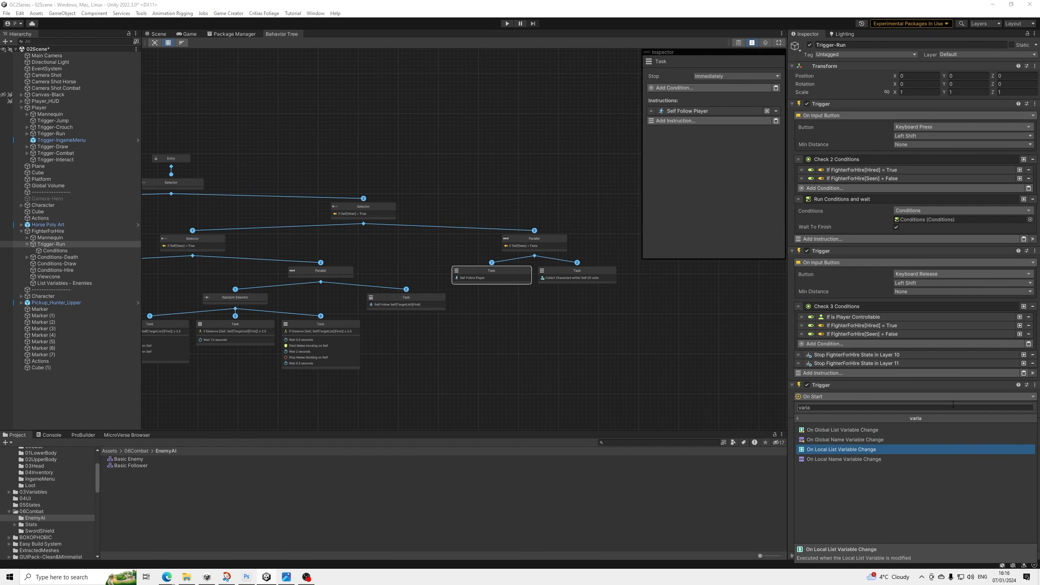
{"action": "key", "text": "Down"}
{"action": "key", "text": "Return"}
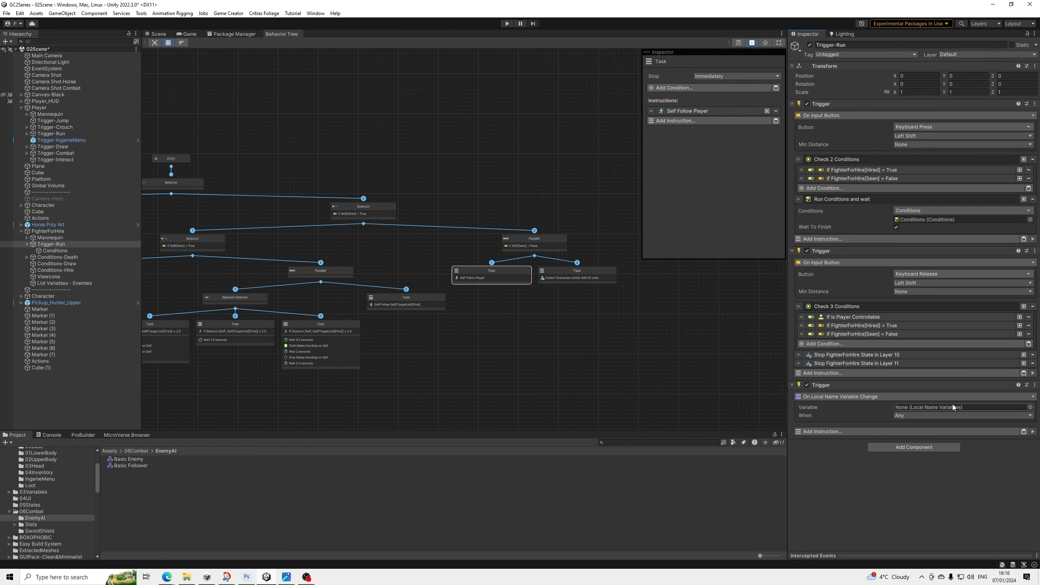
Try to assign FighterForHire as the third Trigger's variable with When set to Name, and remove that Trigger component from Trigger-Run.
{"action": "left_click", "coordinate": [896, 415]}
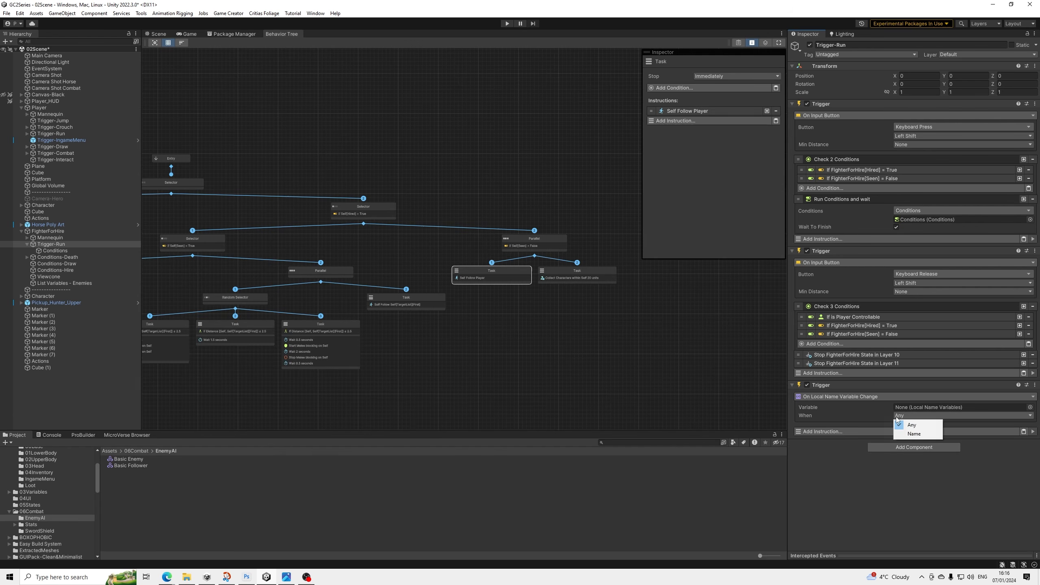
{"action": "left_click", "coordinate": [913, 433]}
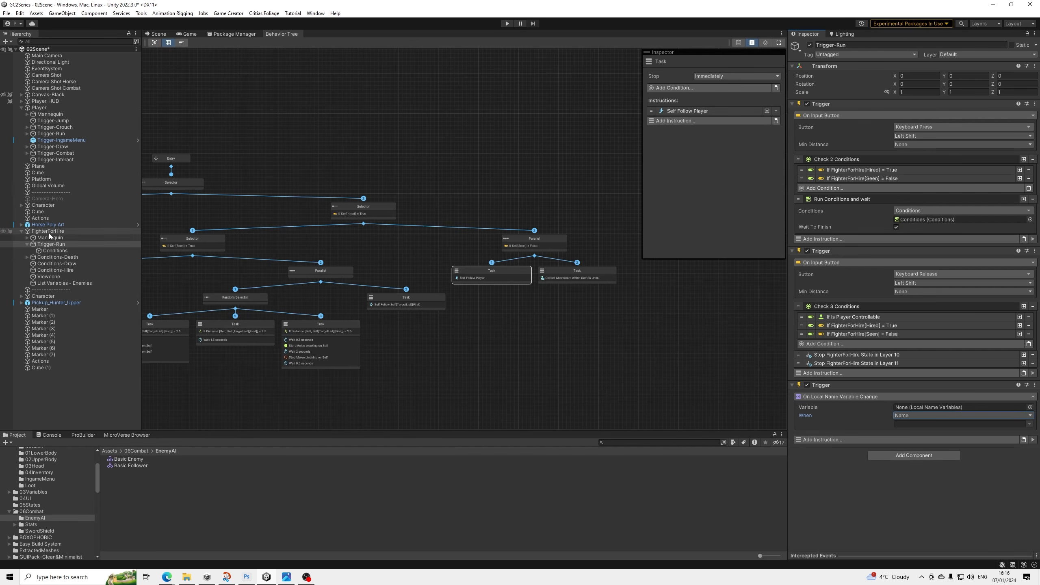
{"action": "left_click_drag", "start_coordinate": [48, 234], "coordinate": [915, 411]}
{"action": "left_click_drag", "start_coordinate": [48, 232], "coordinate": [915, 411]}
{"action": "left_click", "coordinate": [912, 416]}
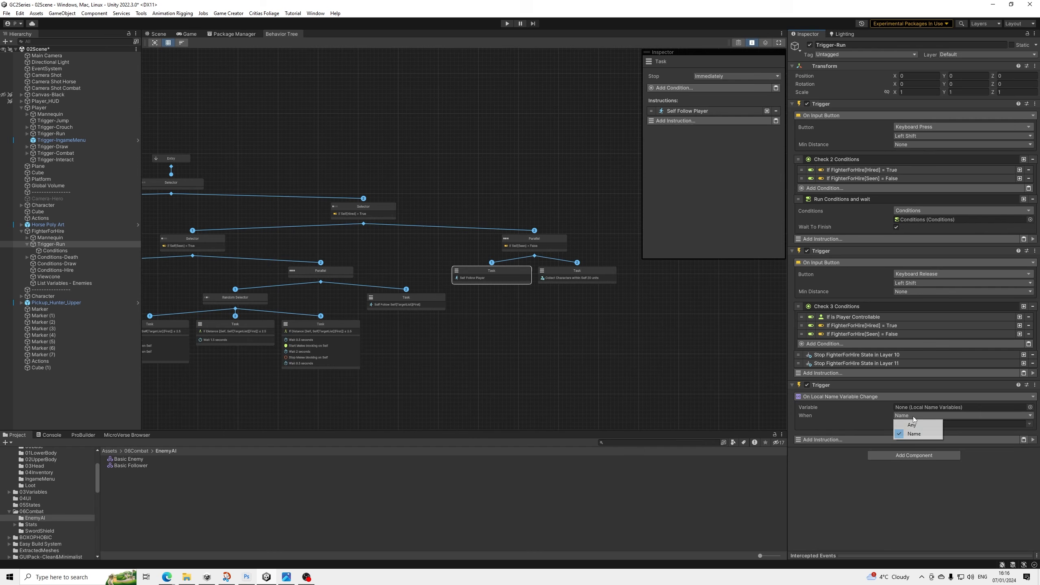
{"action": "left_click", "coordinate": [889, 488]}
{"action": "left_click", "coordinate": [1035, 384]}
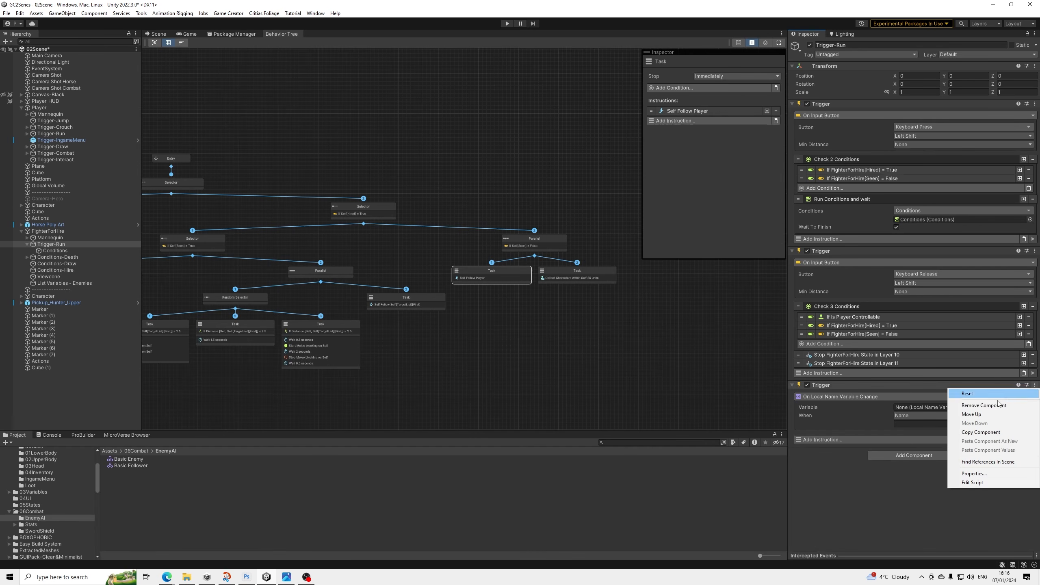
{"action": "left_click", "coordinate": [999, 404]}
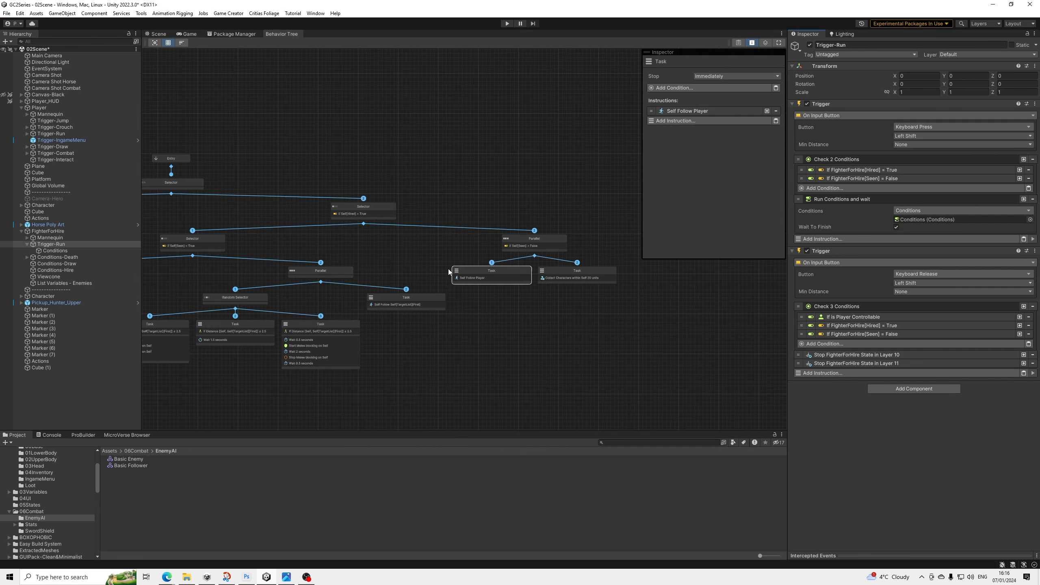
Examine the Run Self[DrawConditions] instruction in the weapon-drawing task and the Processor parameters on FighterForHire.
{"action": "middle_click_drag", "start_coordinate": [463, 280], "coordinate": [485, 283]}
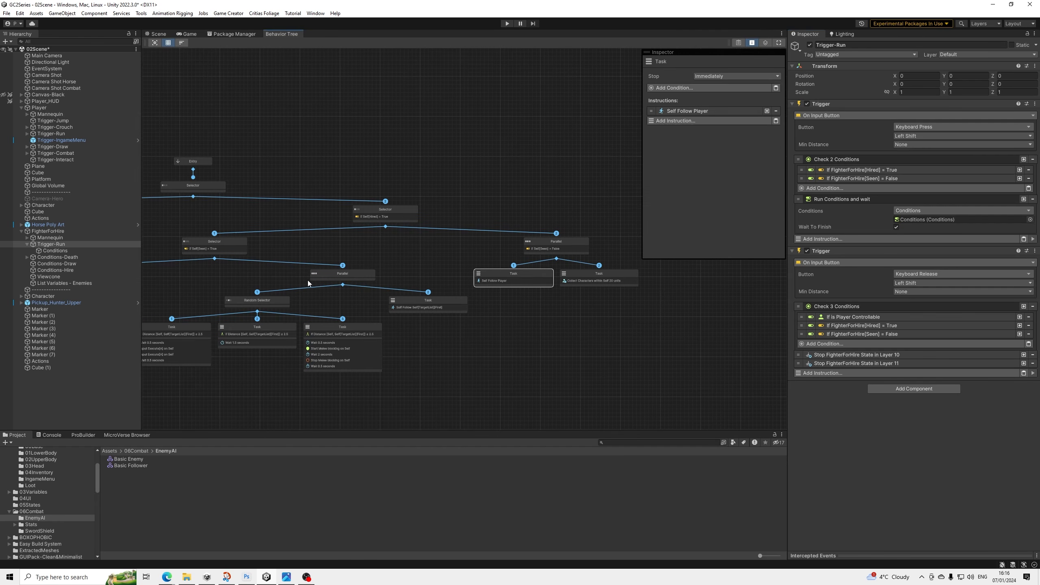
{"action": "middle_click_drag", "start_coordinate": [307, 280], "coordinate": [416, 291]}
{"action": "left_click", "coordinate": [223, 292]}
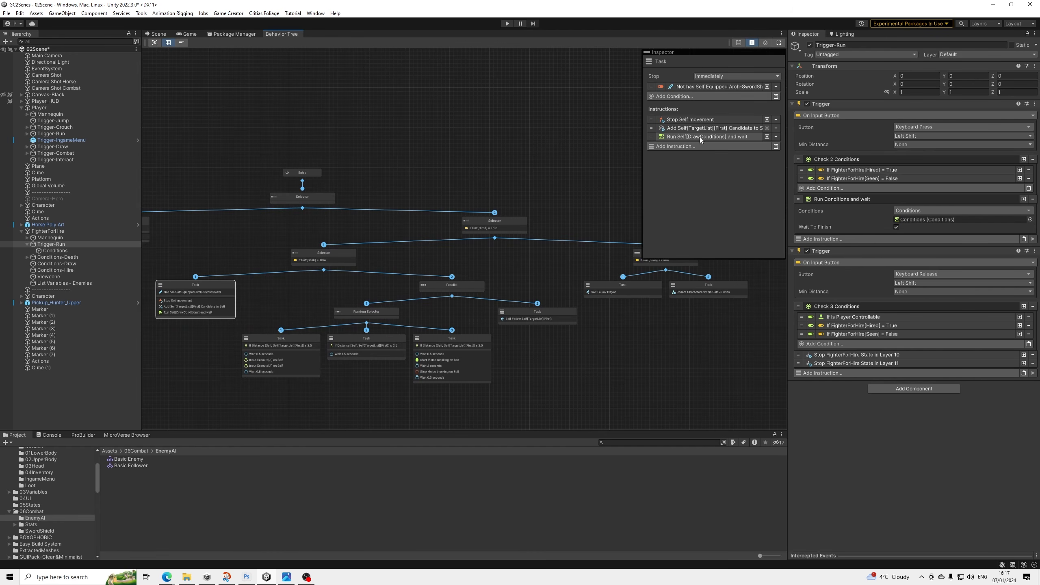
{"action": "left_click", "coordinate": [726, 138]}
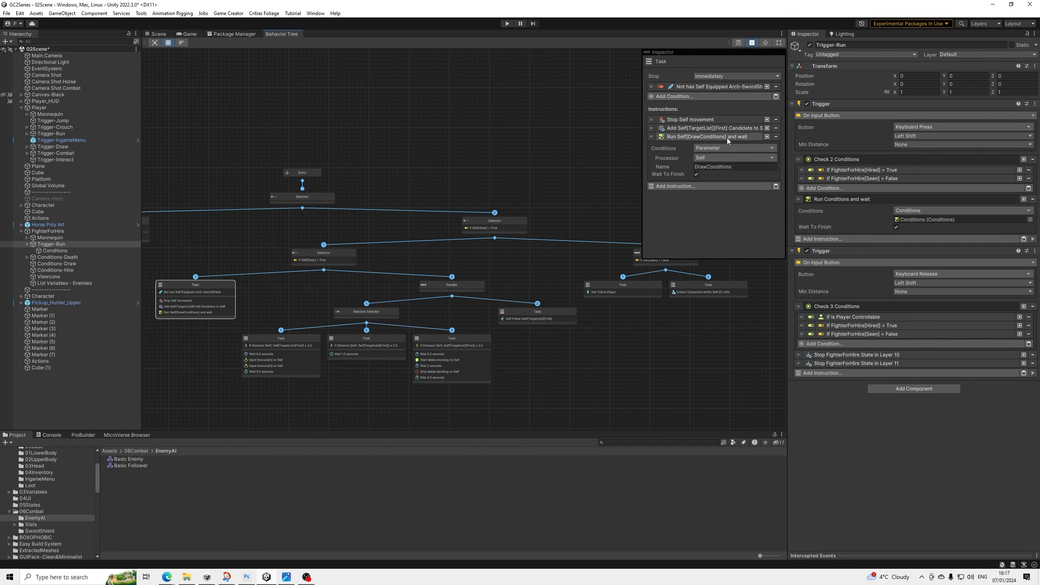
{"action": "left_click", "coordinate": [685, 138]}
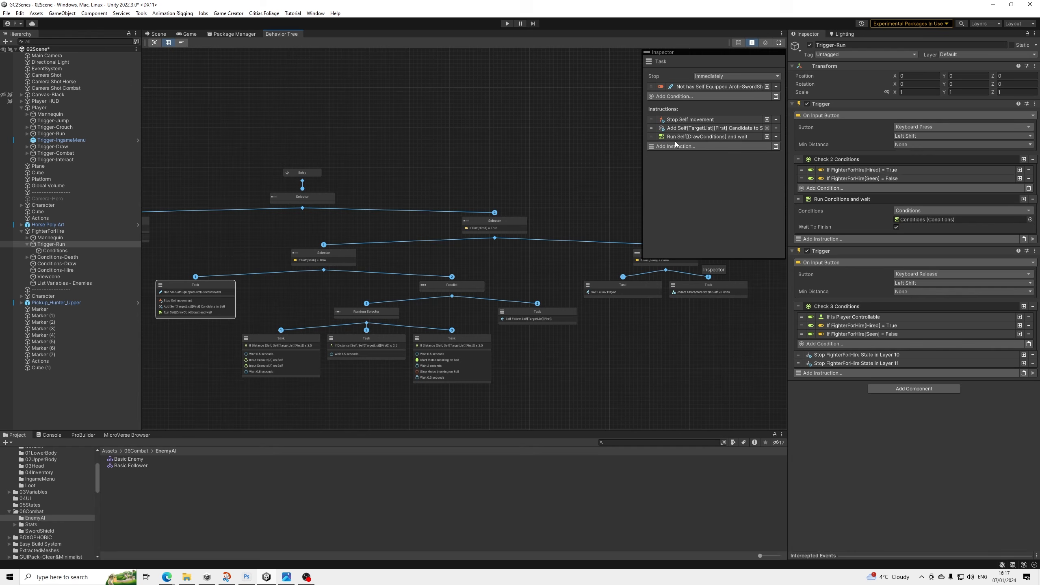
{"action": "left_click", "coordinate": [42, 231]}
{"action": "scroll", "coordinate": [914, 366], "scroll_direction": "down", "scroll_amount": 3}
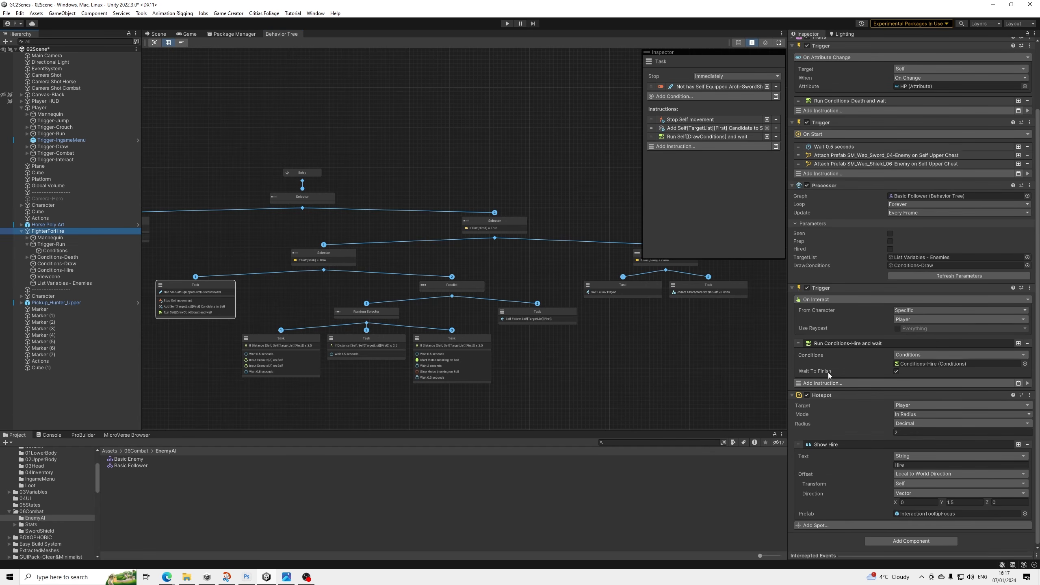
Copy Trigger-Run's Stop State in Layer 10 instruction into the weapon-drawing task and set its character to Self.
{"action": "left_click", "coordinate": [61, 250]}
{"action": "left_click", "coordinate": [72, 244]}
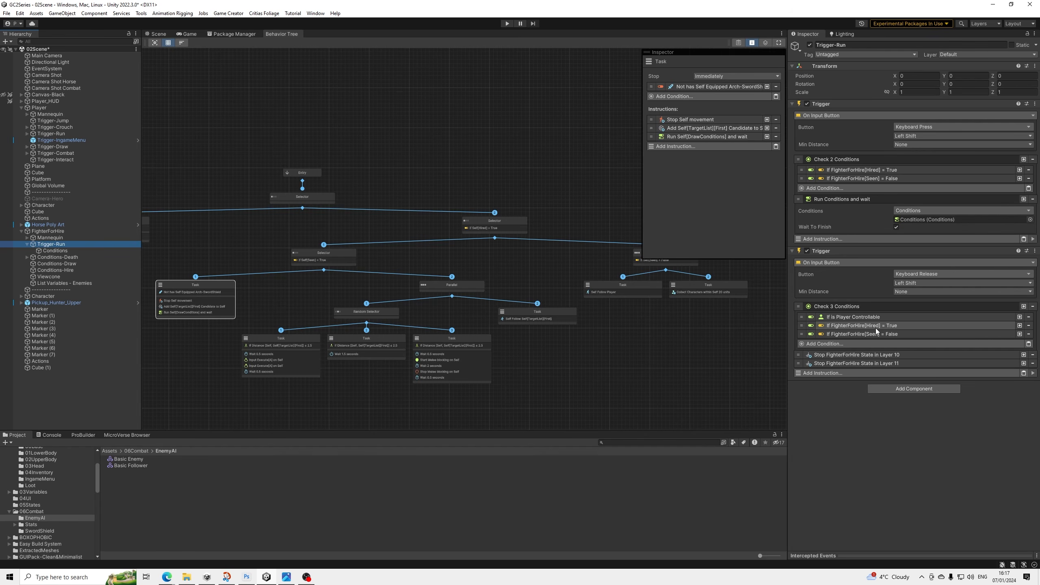
{"action": "left_click", "coordinate": [842, 354]}
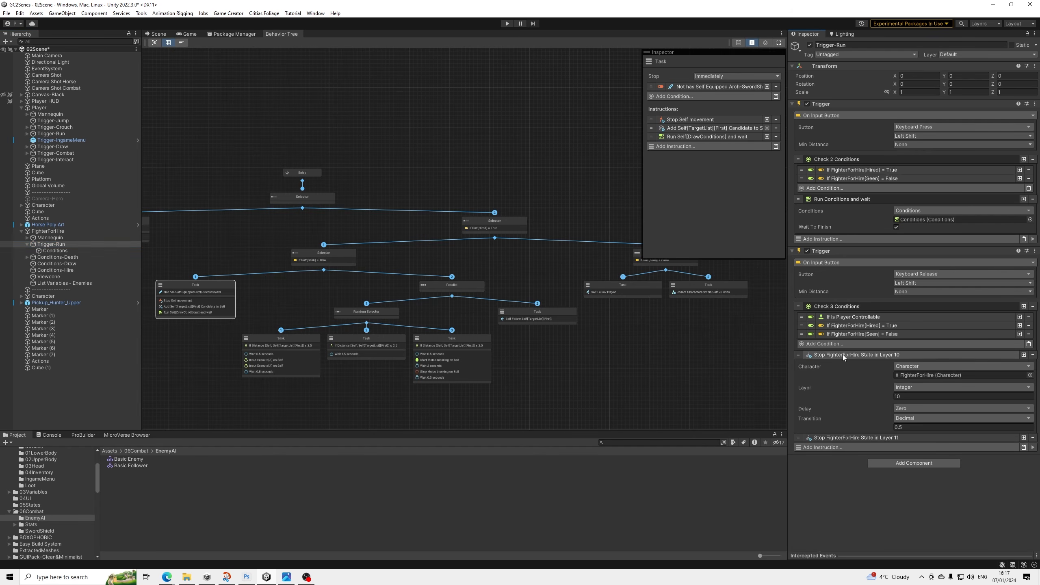
{"action": "right_click", "coordinate": [847, 356]}
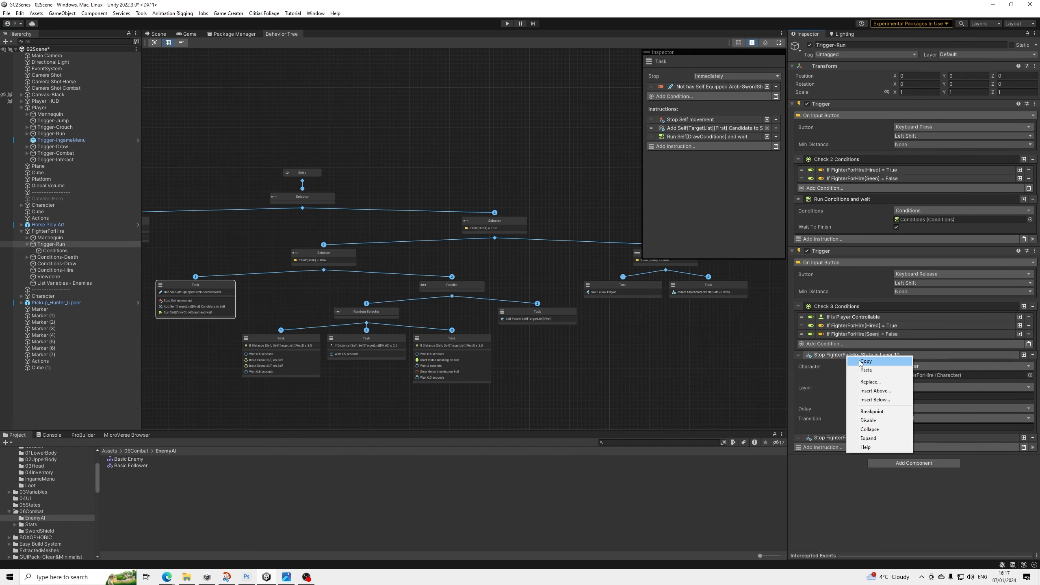
{"action": "left_click", "coordinate": [860, 361]}
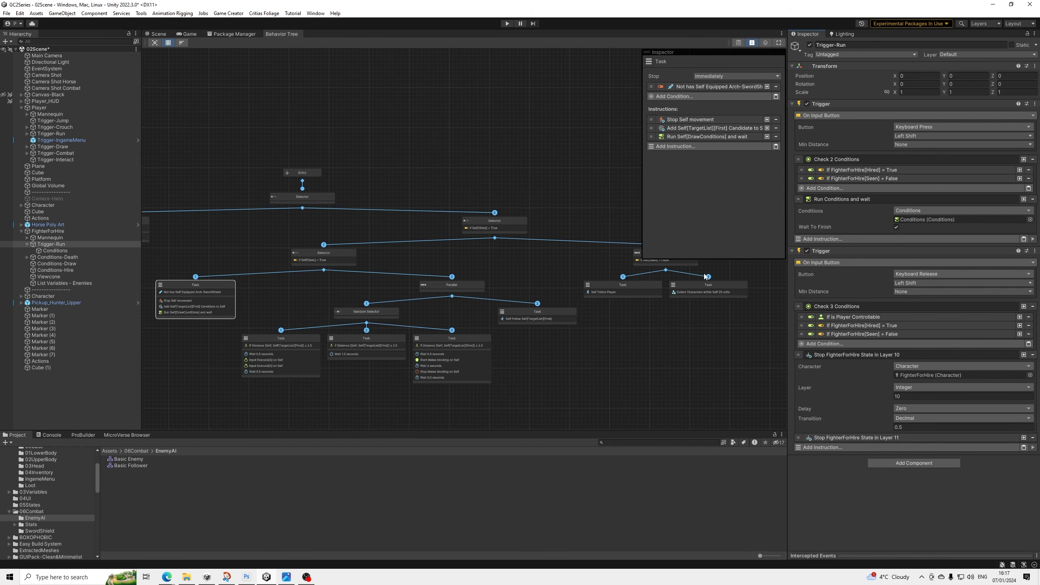
{"action": "left_click", "coordinate": [776, 146]}
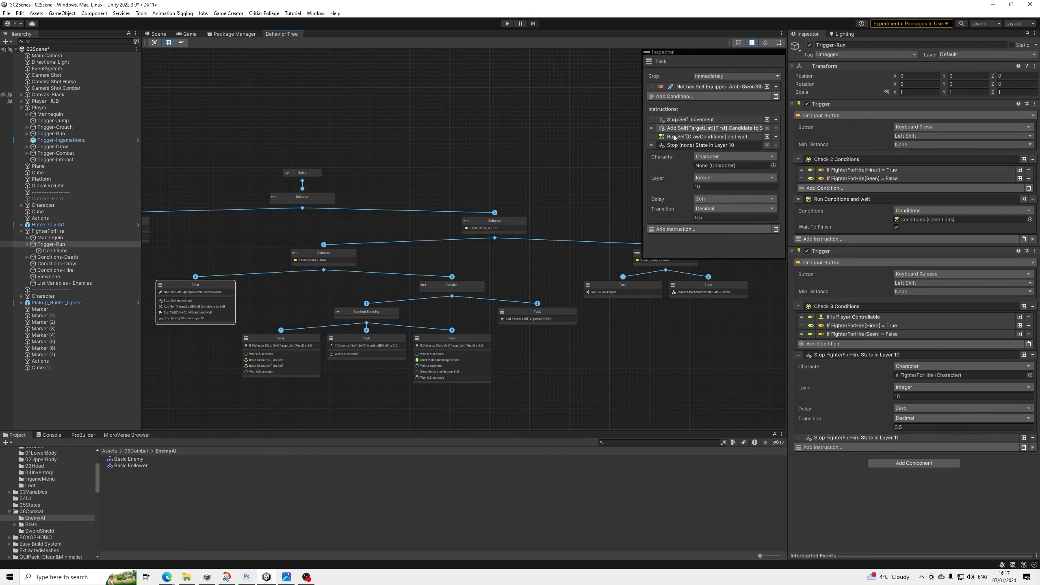
{"action": "left_click", "coordinate": [709, 156]}
{"action": "left_click", "coordinate": [720, 195]}
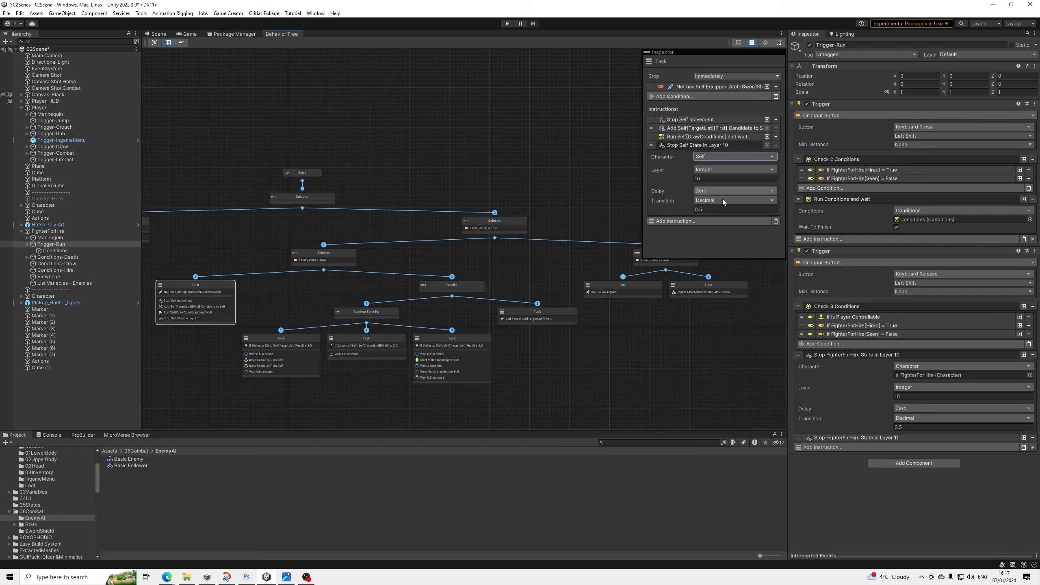
Copy Trigger-Run's Stop State in Layer 11 instruction into the weapon-drawing task and set its character to Self.
{"action": "left_click", "coordinate": [863, 438]}
{"action": "right_click", "coordinate": [862, 437]}
{"action": "left_click", "coordinate": [881, 443]}
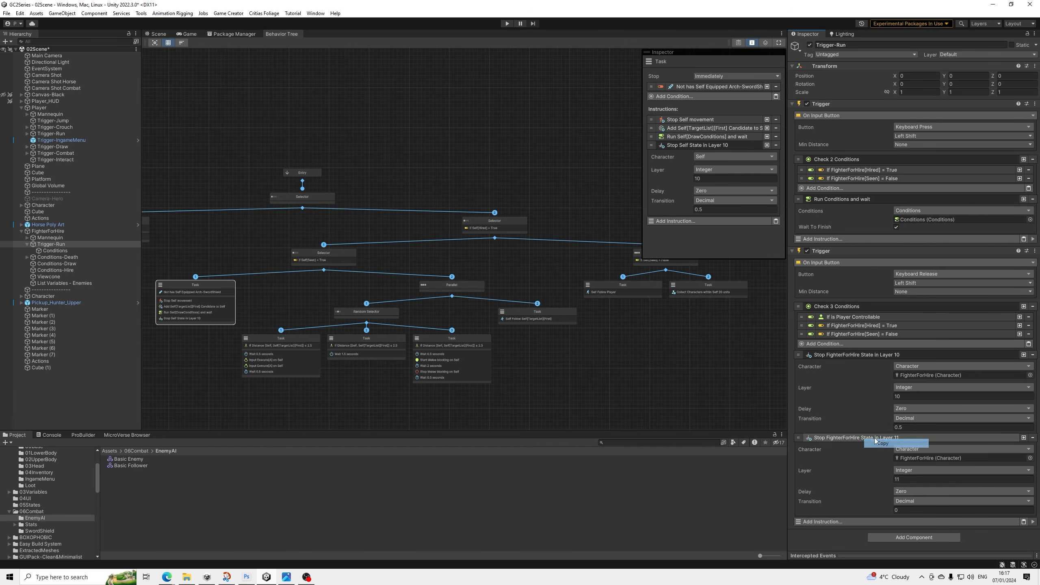
{"action": "left_click", "coordinate": [775, 221]}
{"action": "left_click", "coordinate": [682, 220]}
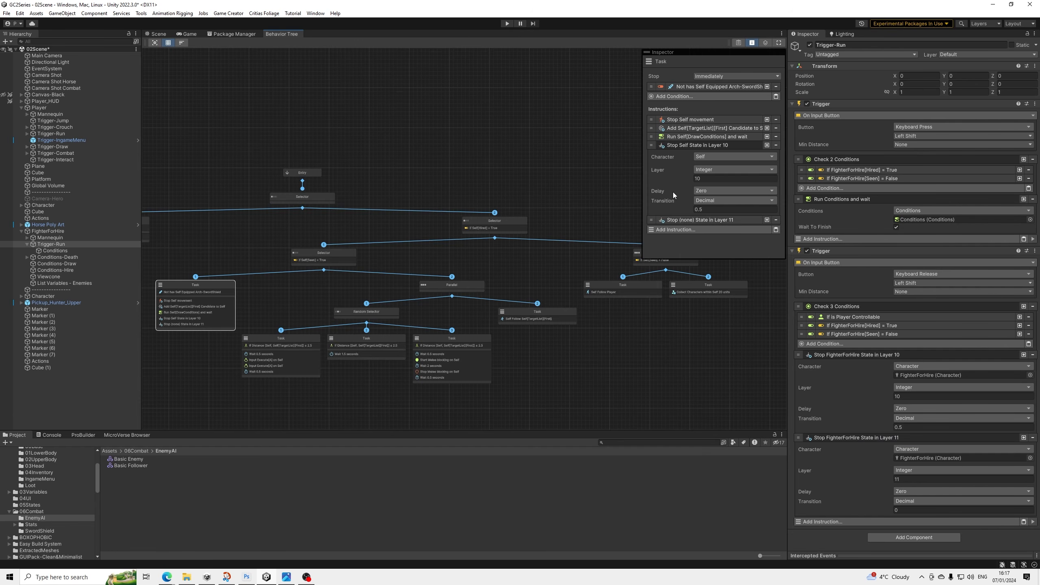
{"action": "left_click", "coordinate": [668, 147]}
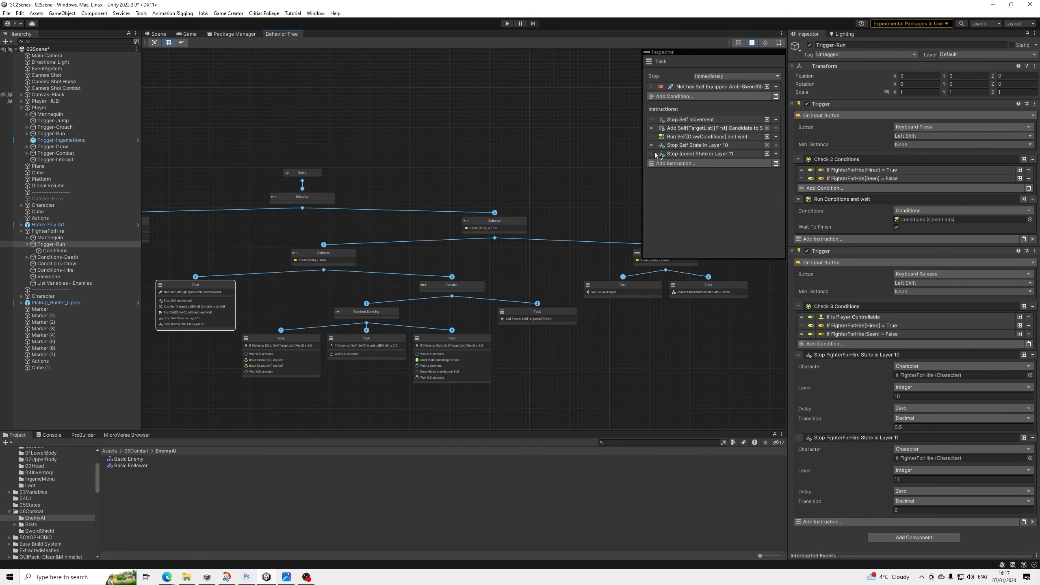
{"action": "left_click", "coordinate": [676, 154]}
{"action": "left_click", "coordinate": [711, 165]}
{"action": "left_click", "coordinate": [713, 198]}
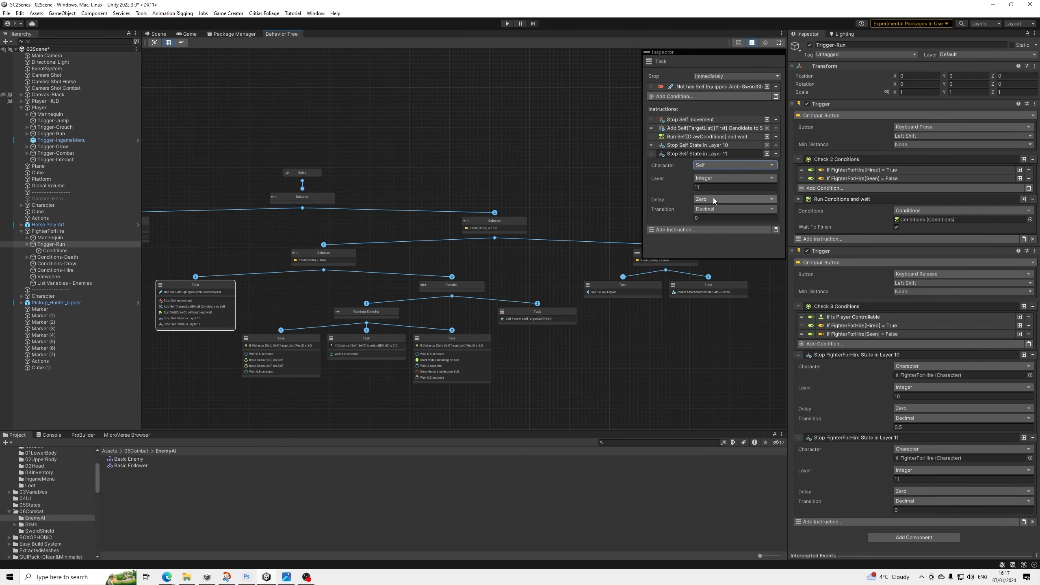
Place both Stop Self State instructions above Run Self[DrawConditions] in the weapon-drawing task, and save the scene.
{"action": "left_click_drag", "start_coordinate": [651, 153], "coordinate": [651, 136]}
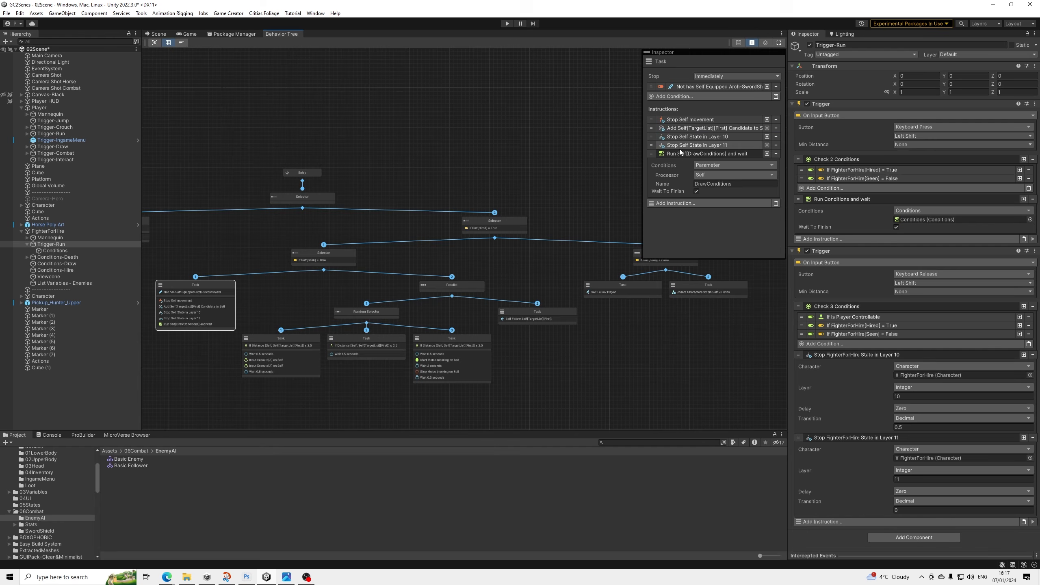
{"action": "left_click", "coordinate": [678, 152]}
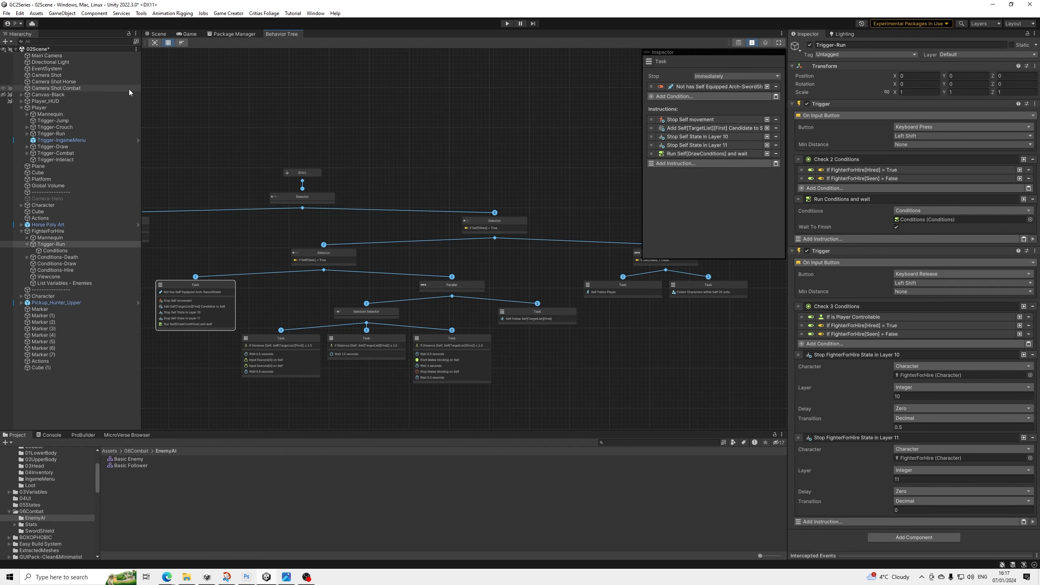
{"action": "left_click", "coordinate": [7, 13]}
{"action": "left_click", "coordinate": [29, 40]}
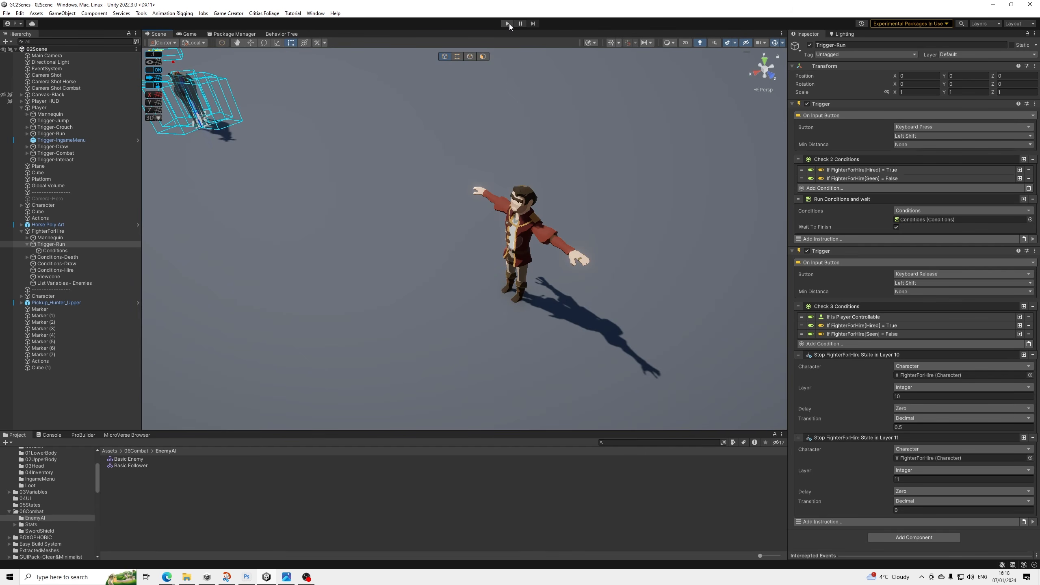
Start a play test, hire the fighter, and alternate between running and walking to check that he matches the player's pace.
{"action": "left_click", "coordinate": [508, 23]}
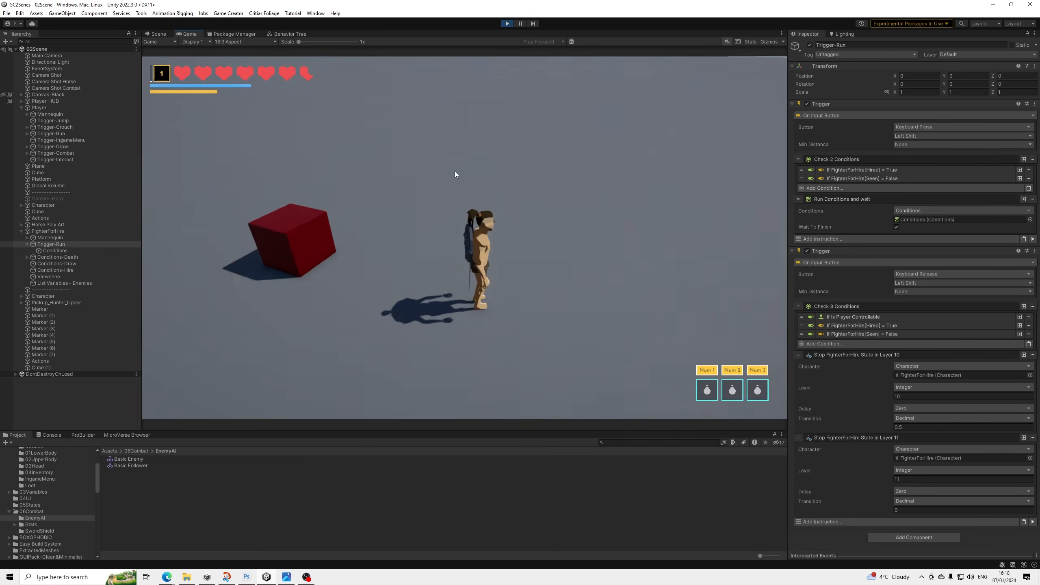
{"action": "key", "text": "w"}
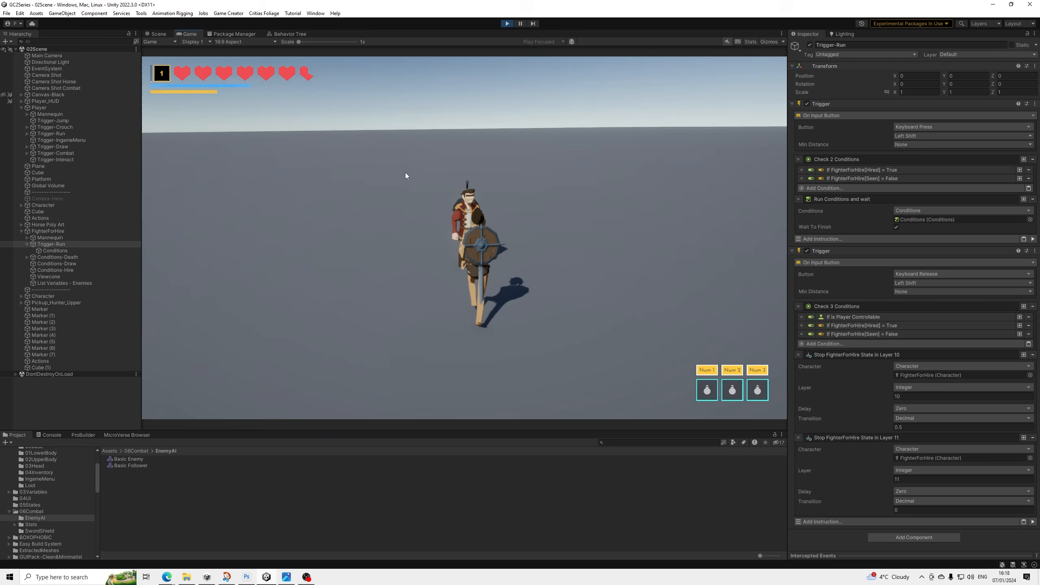
{"action": "key", "text": "s"}
{"action": "key", "text": "f"}
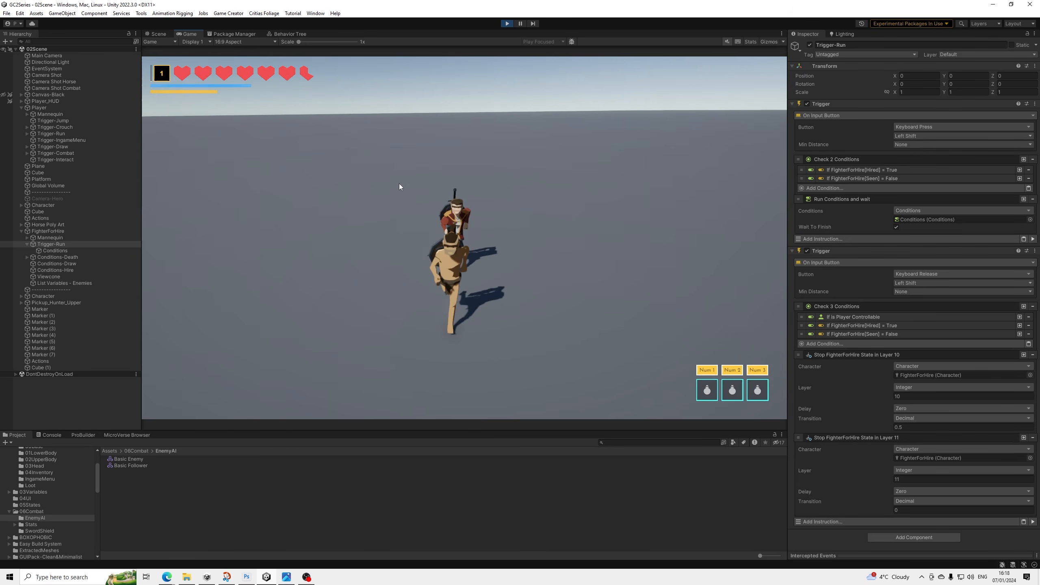
{"action": "key", "text": "a"}
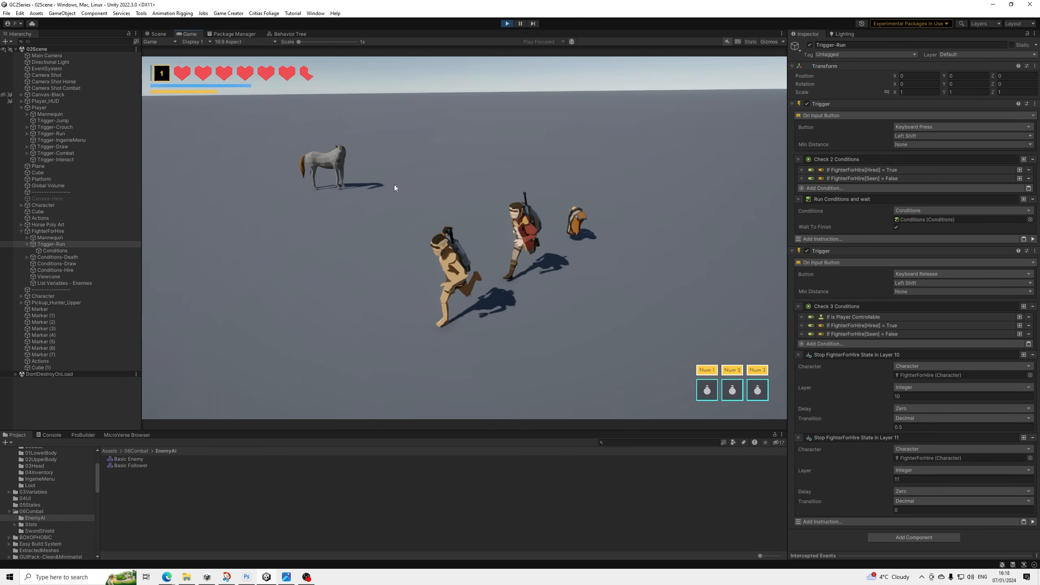
{"action": "key", "text": "w"}
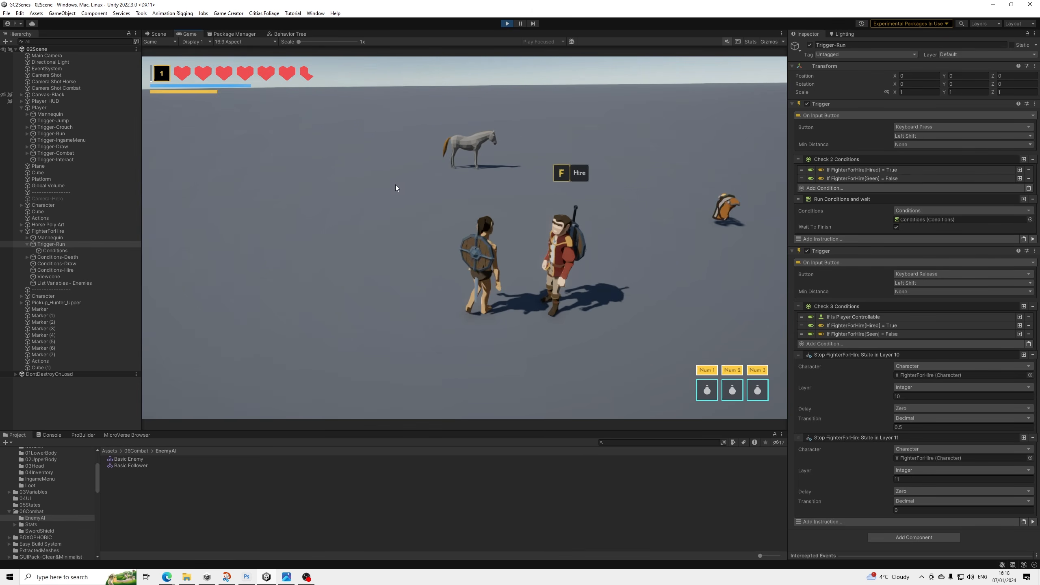
{"action": "key", "text": "a"}
{"action": "key", "text": "shift"}
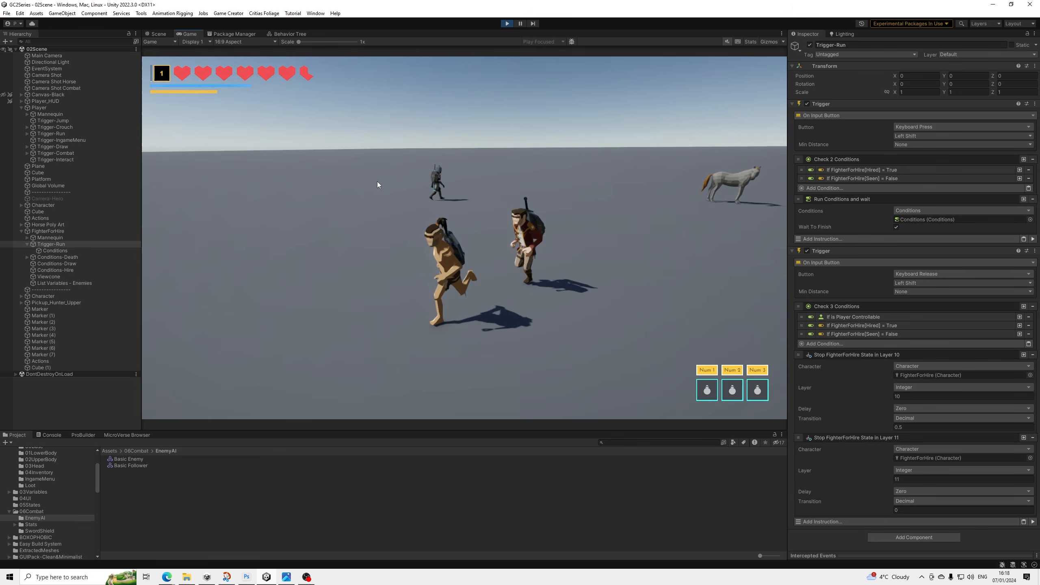
Lead the hired fighter near the armed enemy to check his switch from running to combat, and end the play test.
{"action": "key", "text": "w"}
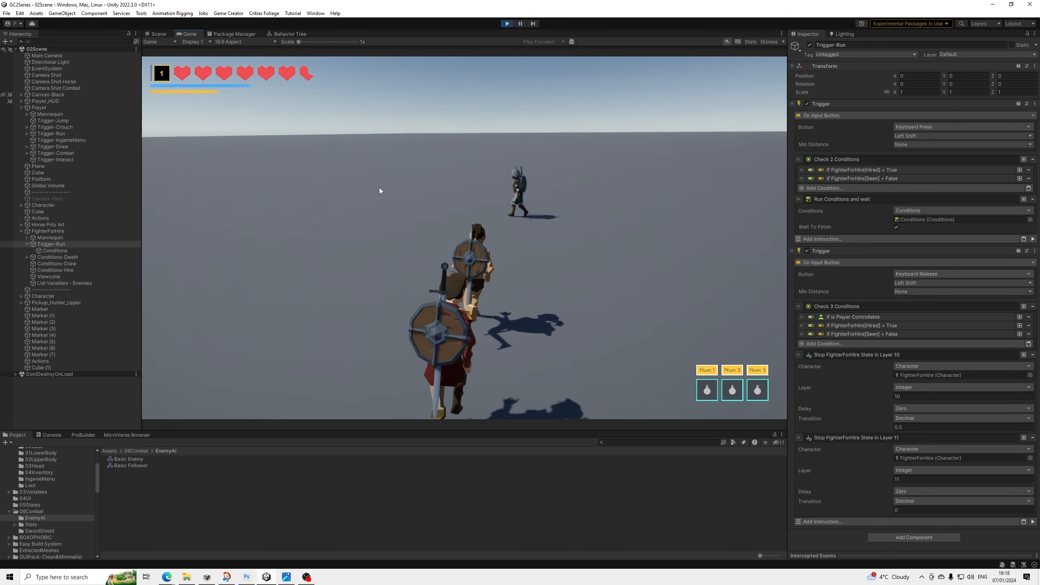
{"action": "key", "text": "s"}
{"action": "key", "text": "s"}
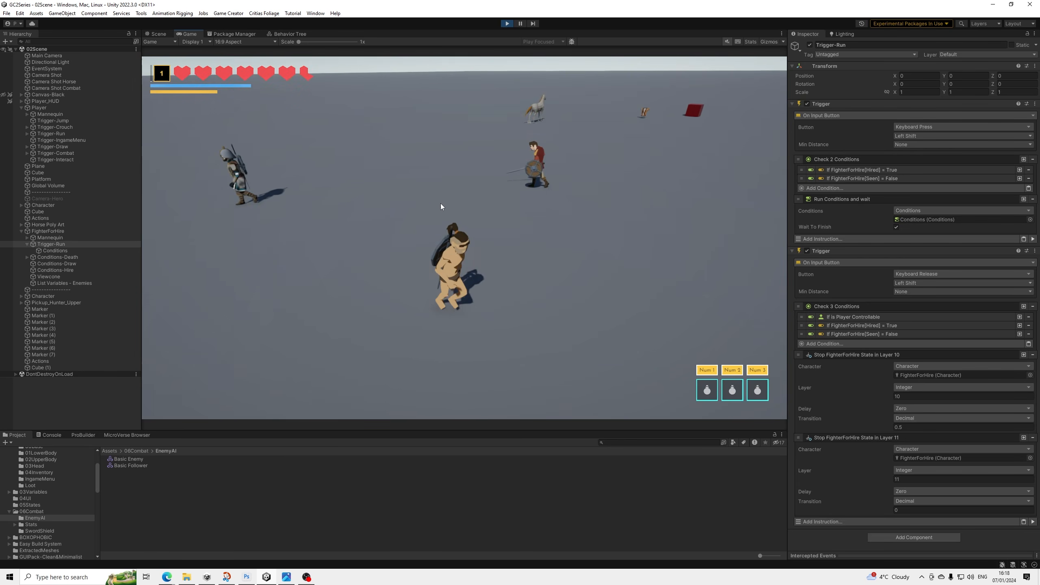
{"action": "key", "text": "d"}
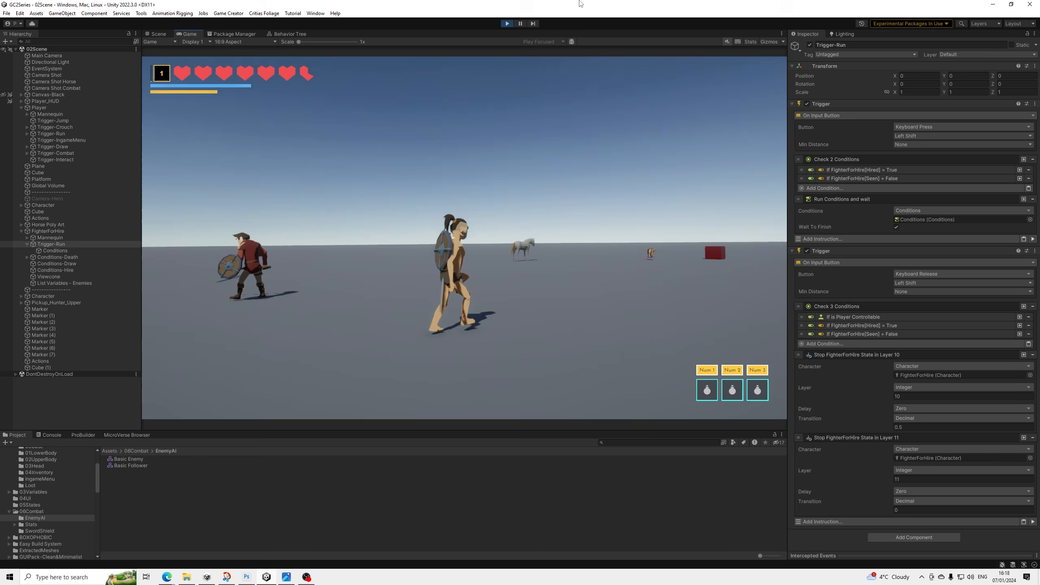
{"action": "left_click", "coordinate": [510, 25]}
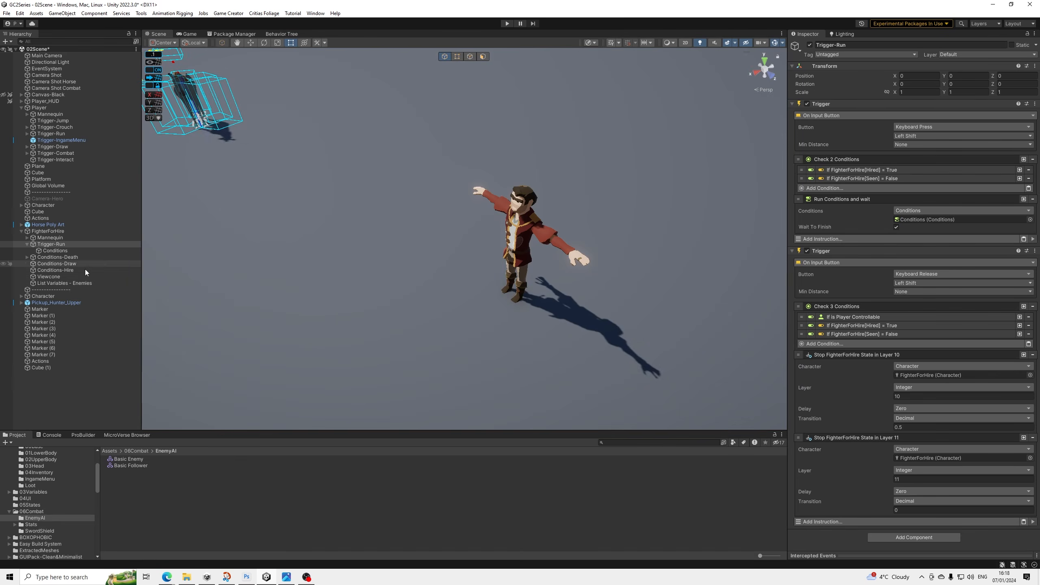
Review FighterForHire's On Interact trigger and Hire hotspot, and open the Conditions-Hire object it runs.
{"action": "left_click", "coordinate": [63, 233]}
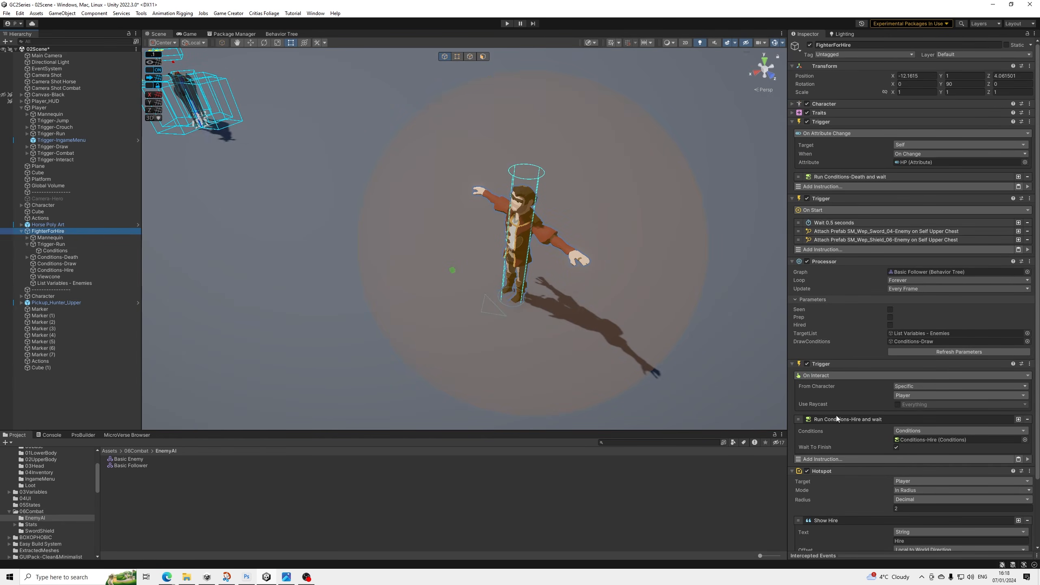
{"action": "scroll", "coordinate": [836, 419], "scroll_direction": "down", "scroll_amount": 4}
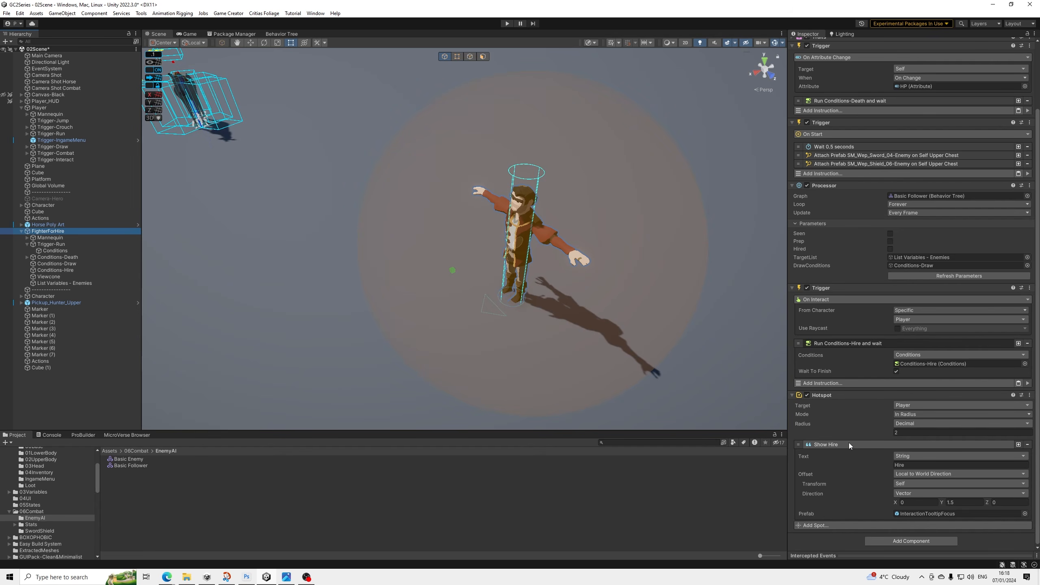
{"action": "left_click", "coordinate": [917, 364]}
{"action": "left_click", "coordinate": [65, 270]}
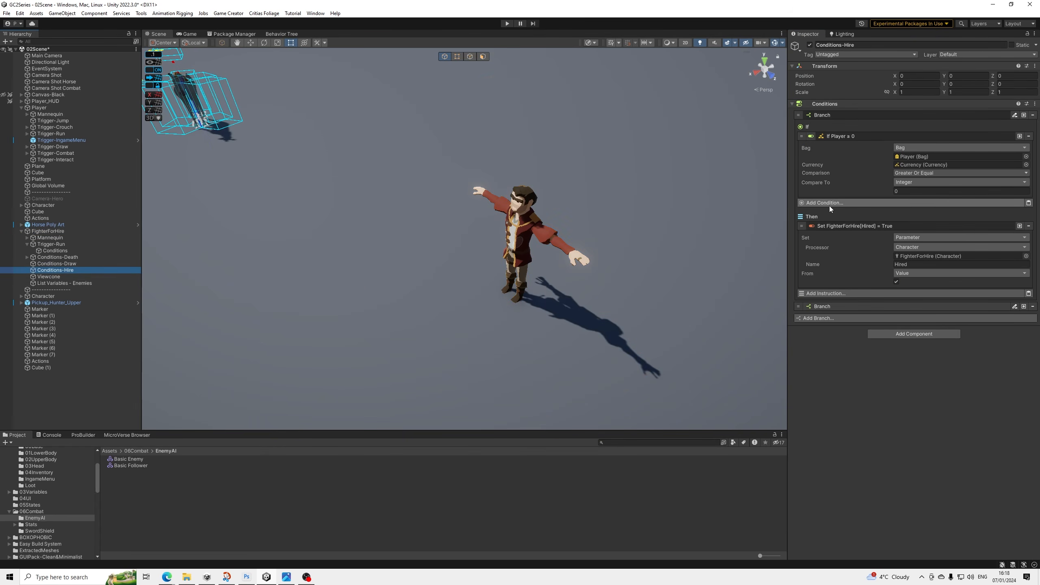
{"action": "left_click", "coordinate": [832, 202]}
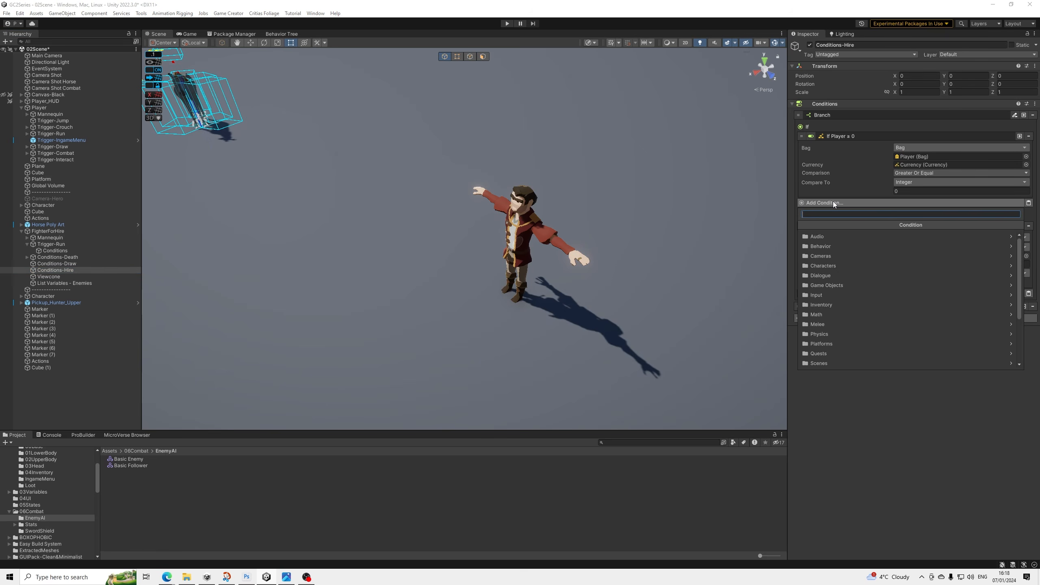
{"action": "type", "text": "set"}
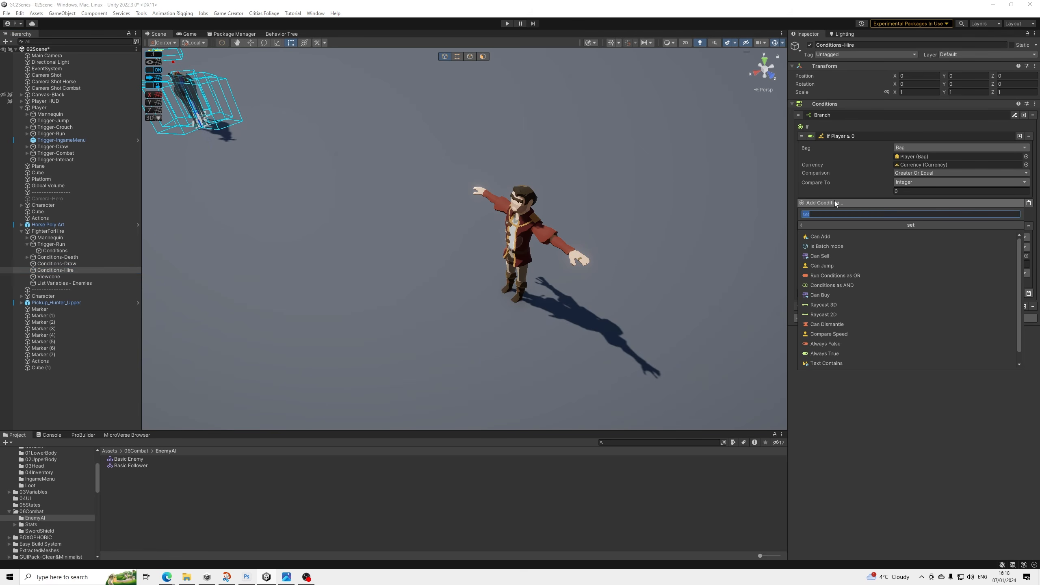
{"action": "type", "text": "compon"}
{"action": "key", "text": "Down"}
{"action": "key", "text": "Down"}
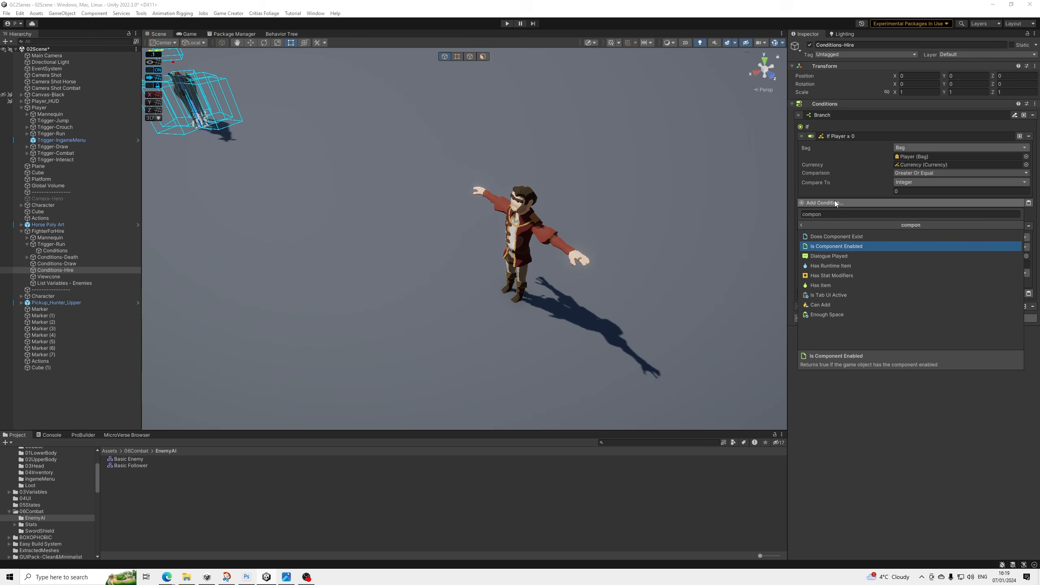
{"action": "key", "text": "Down"}
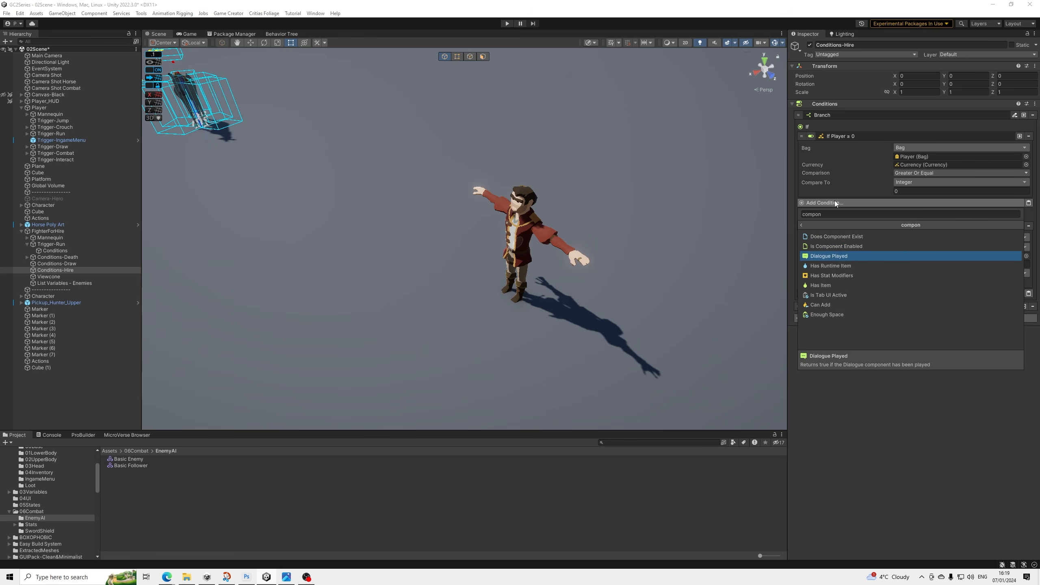
{"action": "left_click", "coordinate": [945, 402]}
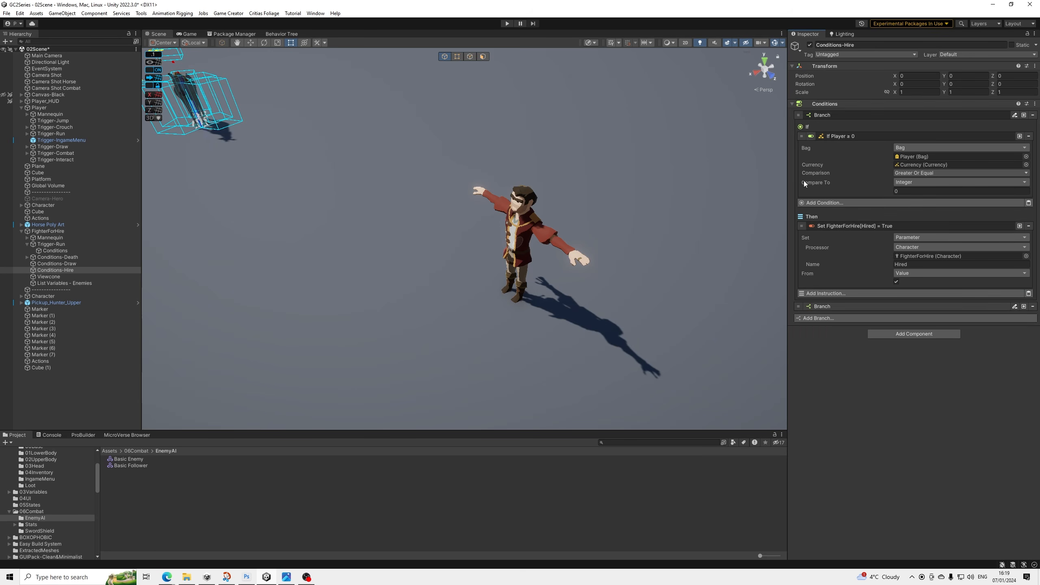
Add a Disable Component instruction after the Hired setting in the Then section of Conditions-Hire's first branch.
{"action": "left_click", "coordinate": [838, 295]}
{"action": "type", "text": "com pon"}
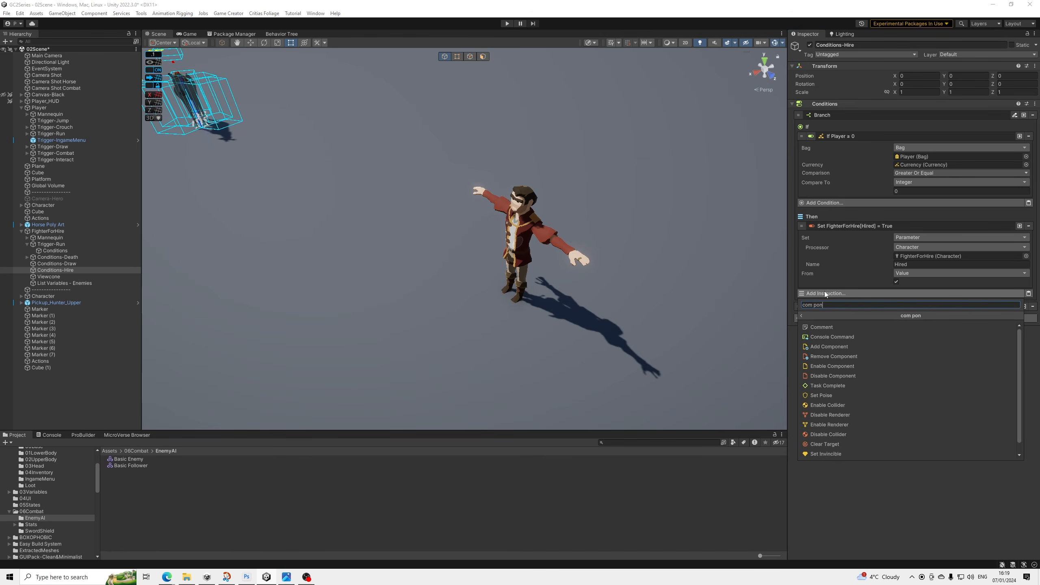
{"action": "key", "text": "Down"}
{"action": "key", "text": "Down"}
{"action": "key", "text": "Down"}
{"action": "key", "text": "Down"}
{"action": "key", "text": "Down"}
{"action": "key", "text": "Down"}
{"action": "key", "text": "Return"}
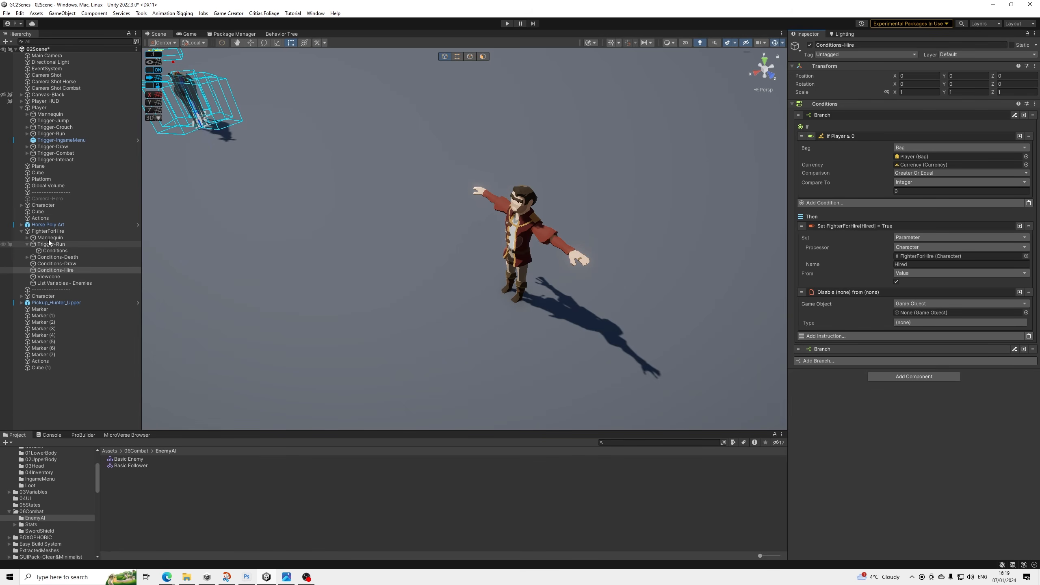
Set the Disable Component instruction to FighterForHire with type Hotspot, collapse both instructions, and save the scene.
{"action": "left_click_drag", "start_coordinate": [48, 231], "coordinate": [955, 312]}
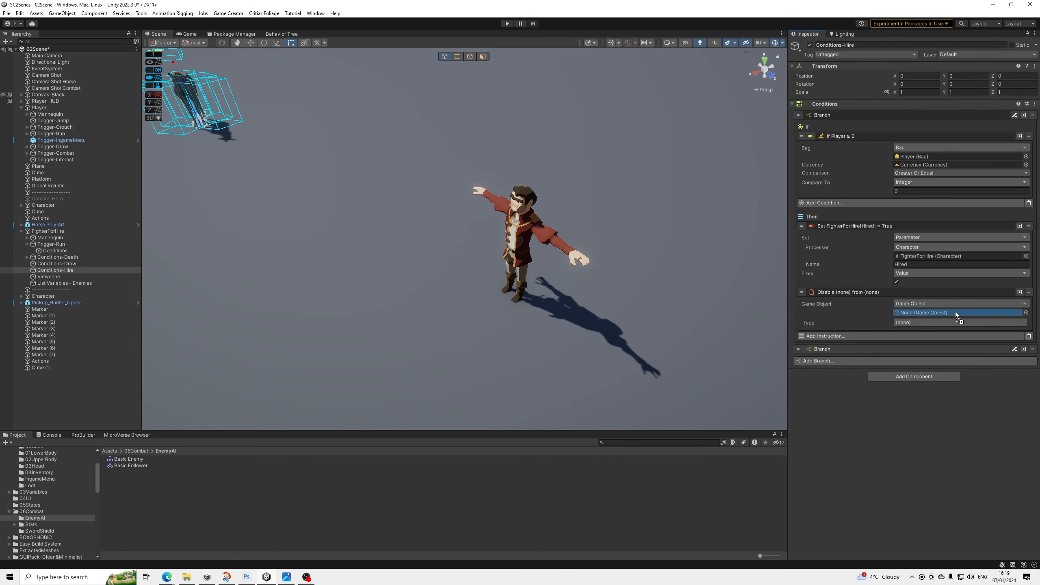
{"action": "left_click", "coordinate": [922, 323]}
{"action": "type", "text": "hot"}
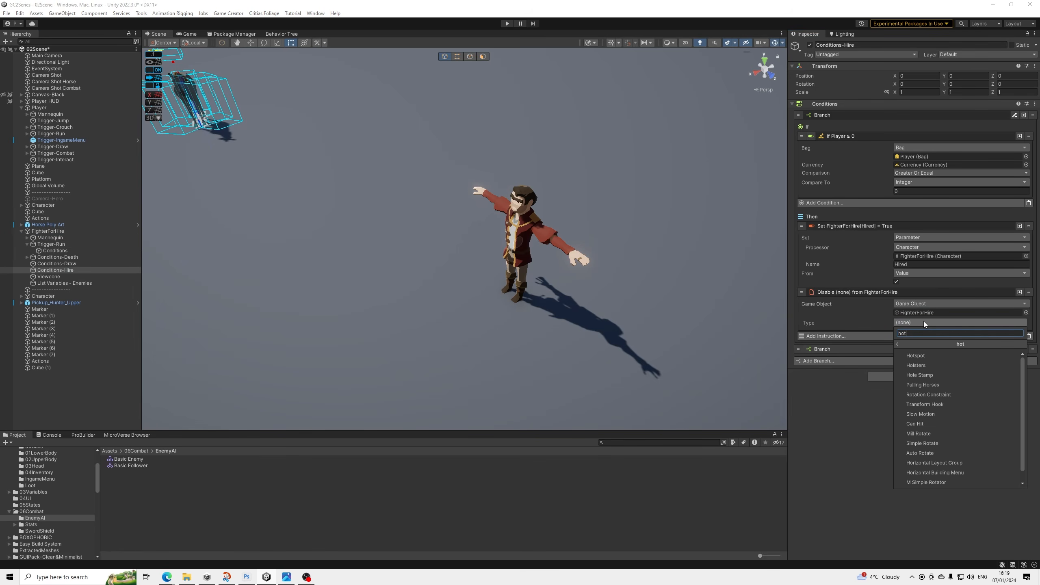
{"action": "key", "text": "Return"}
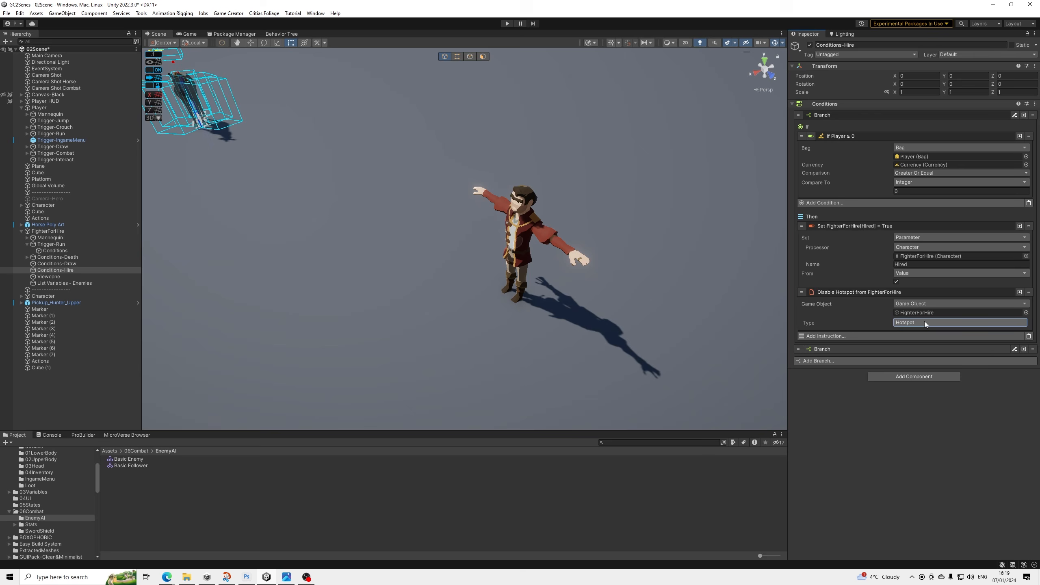
{"action": "left_click", "coordinate": [858, 291]}
{"action": "left_click", "coordinate": [852, 226]}
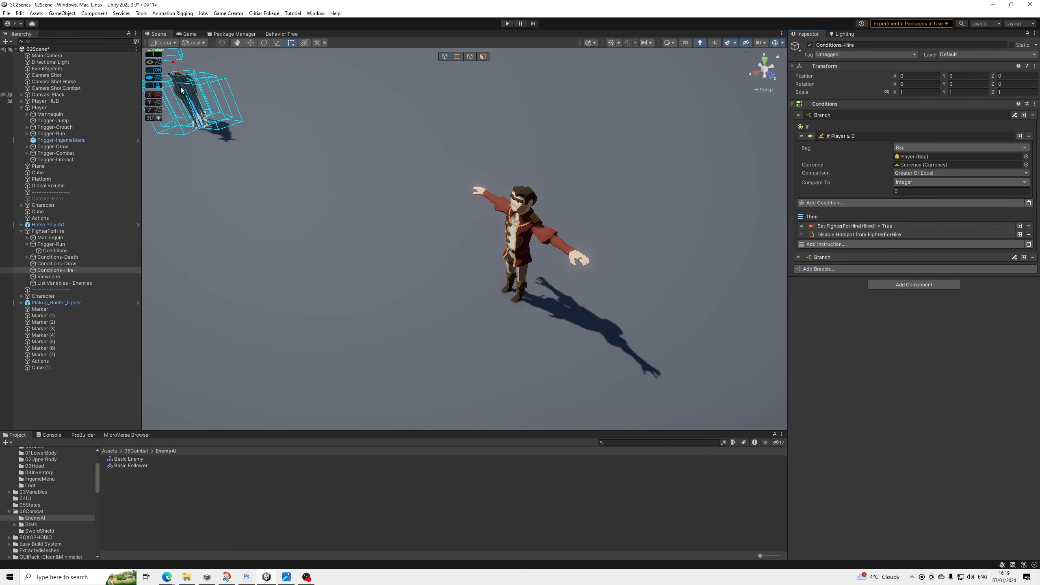
{"action": "left_click", "coordinate": [7, 13]}
{"action": "left_click", "coordinate": [27, 52]}
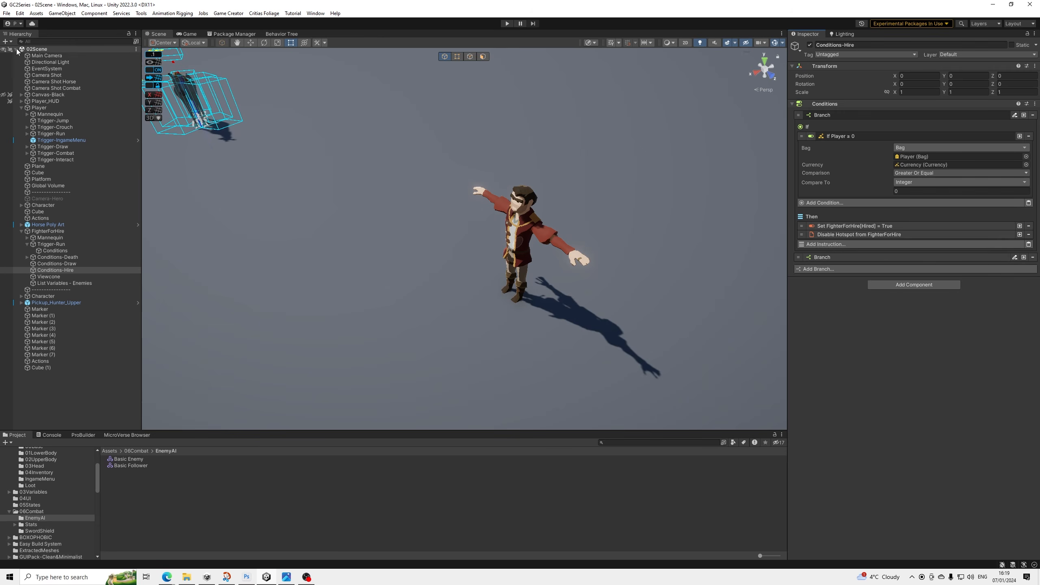
{"action": "left_click", "coordinate": [7, 13]}
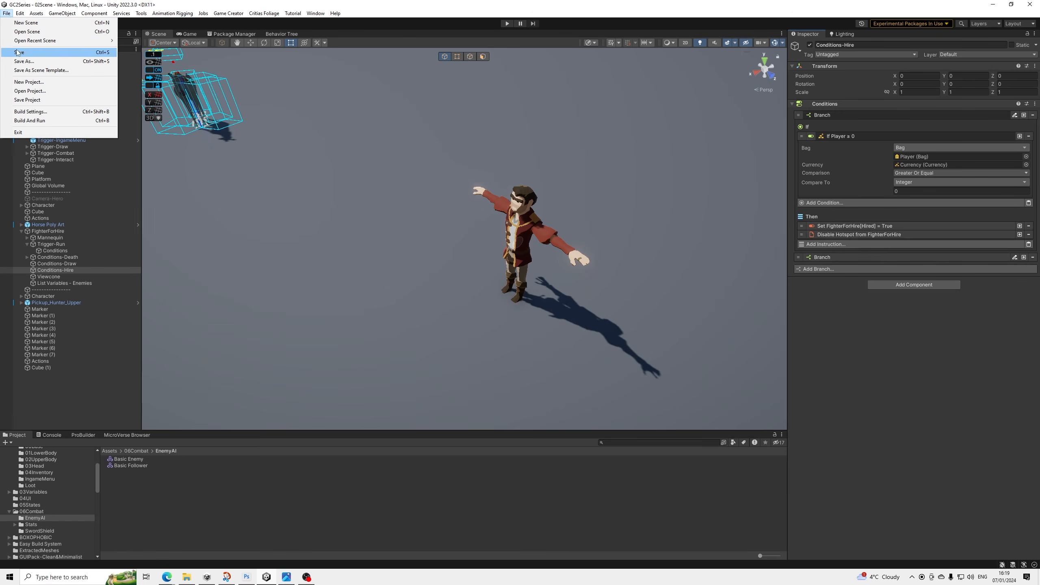
{"action": "left_click", "coordinate": [19, 52]}
Start a play test, bring the player to the fighter and hire him to check the hire interaction.
{"action": "left_click", "coordinate": [504, 24]}
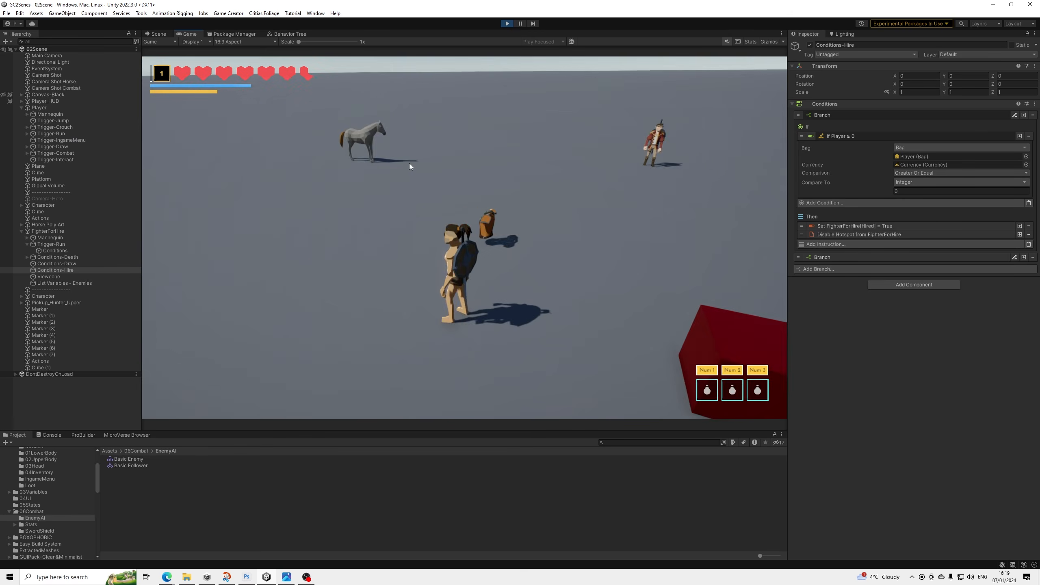
{"action": "key", "text": "w"}
{"action": "key", "text": "w"}
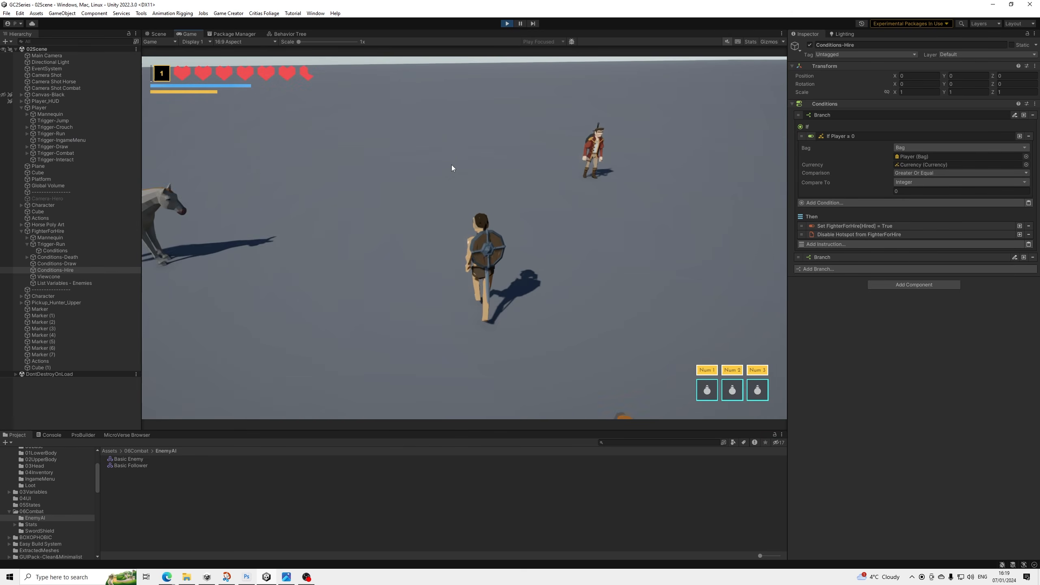
{"action": "key", "text": "w"}
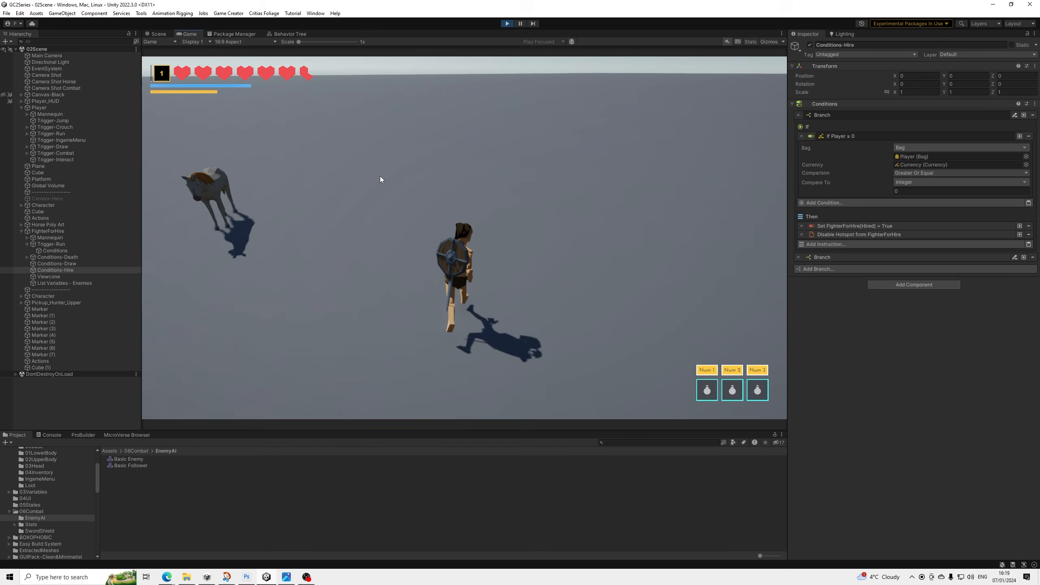
{"action": "key", "text": "d"}
{"action": "key", "text": "w"}
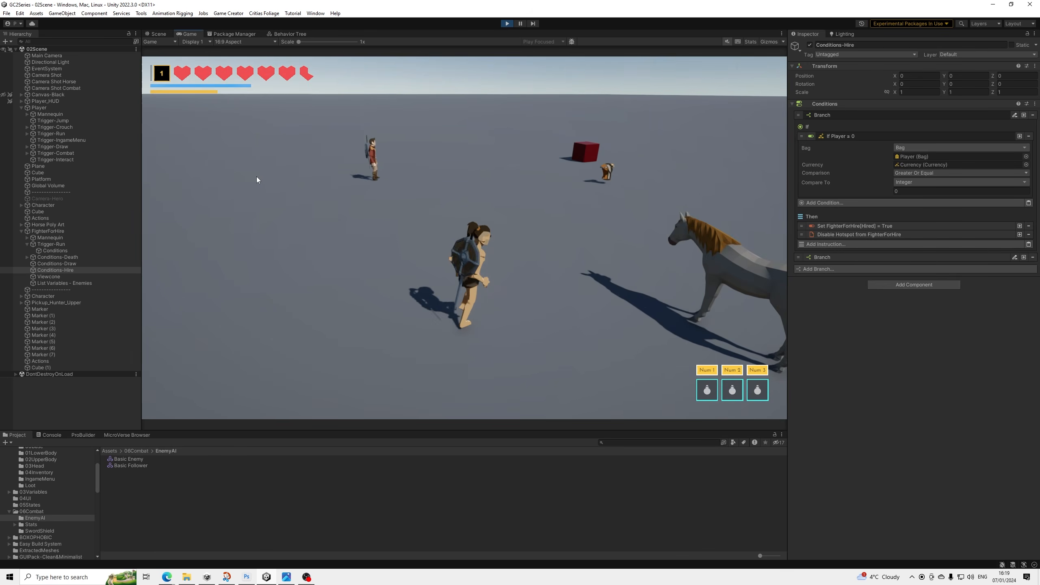
{"action": "key", "text": "w"}
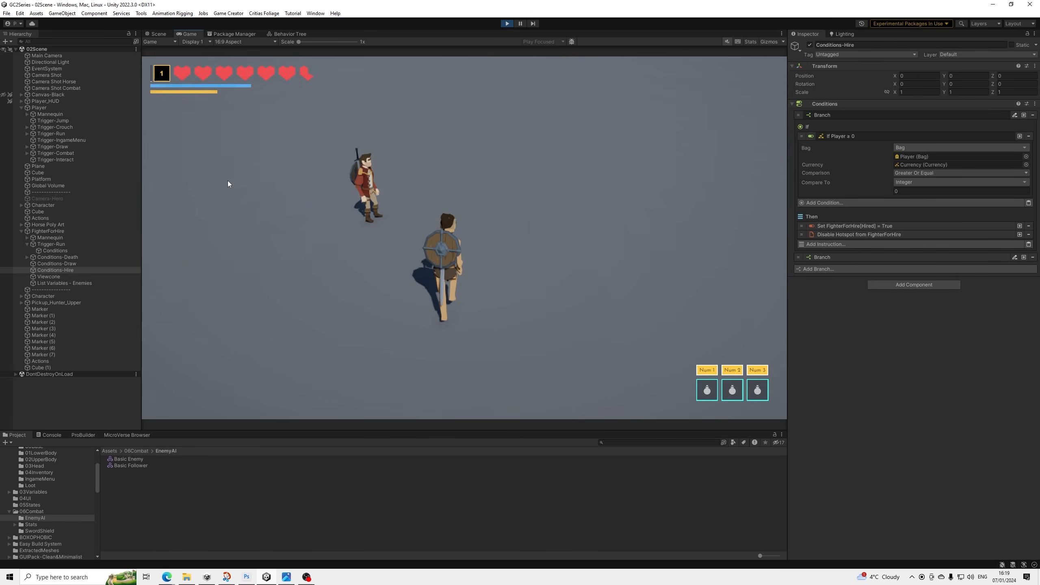
{"action": "key", "text": "f"}
{"action": "key", "text": "w"}
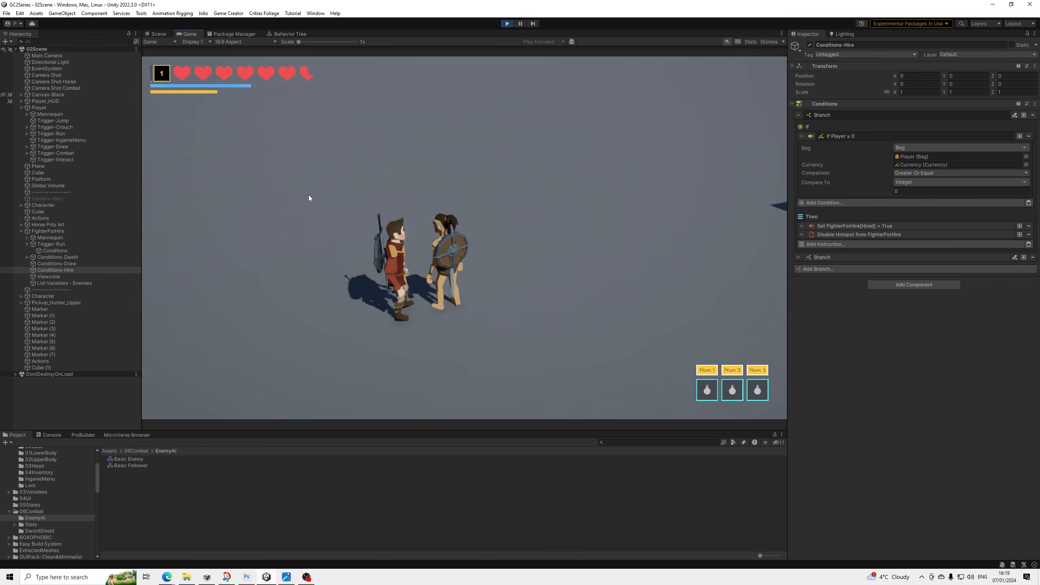
Lead the hired fighter past the horse to the armed enemy to check that he draws his weapons.
{"action": "key", "text": "w"}
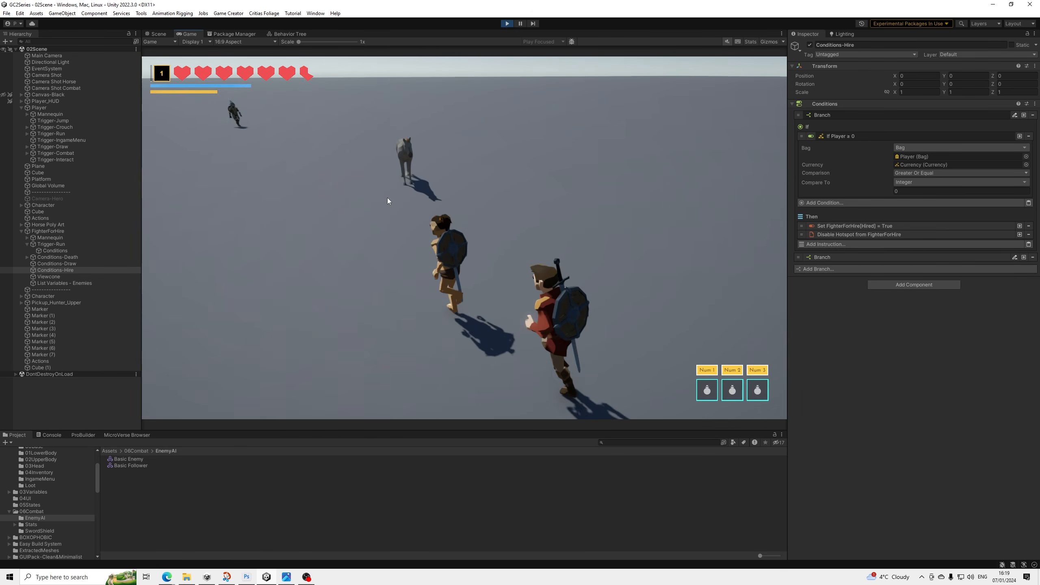
{"action": "key", "text": "w"}
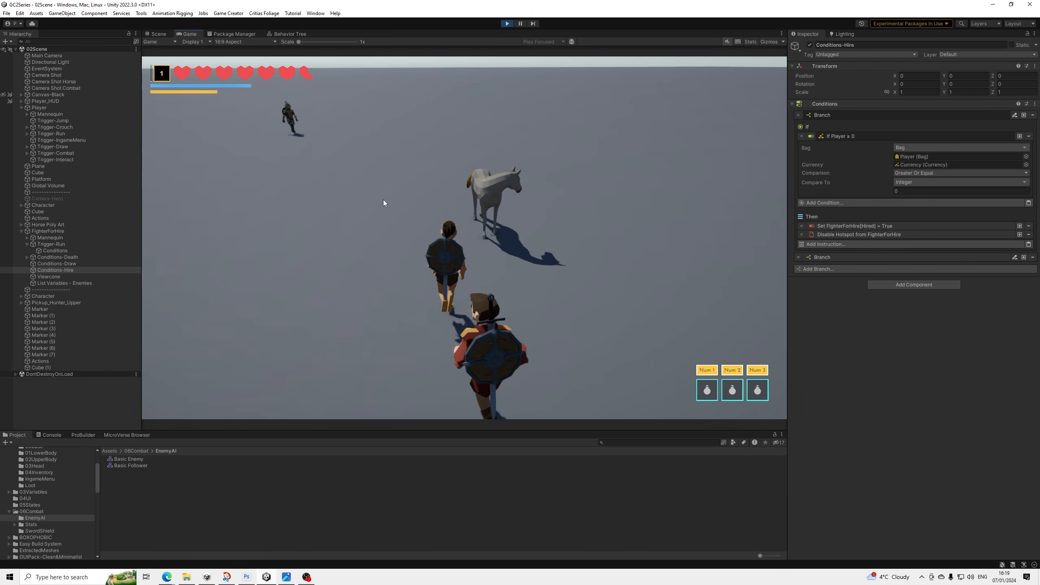
{"action": "key", "text": "w"}
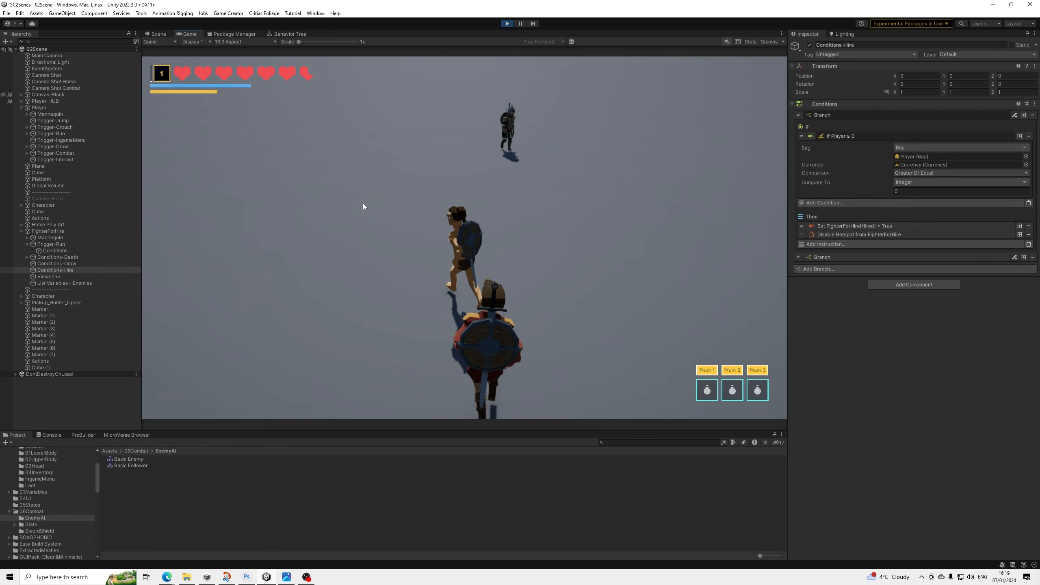
{"action": "key", "text": "d"}
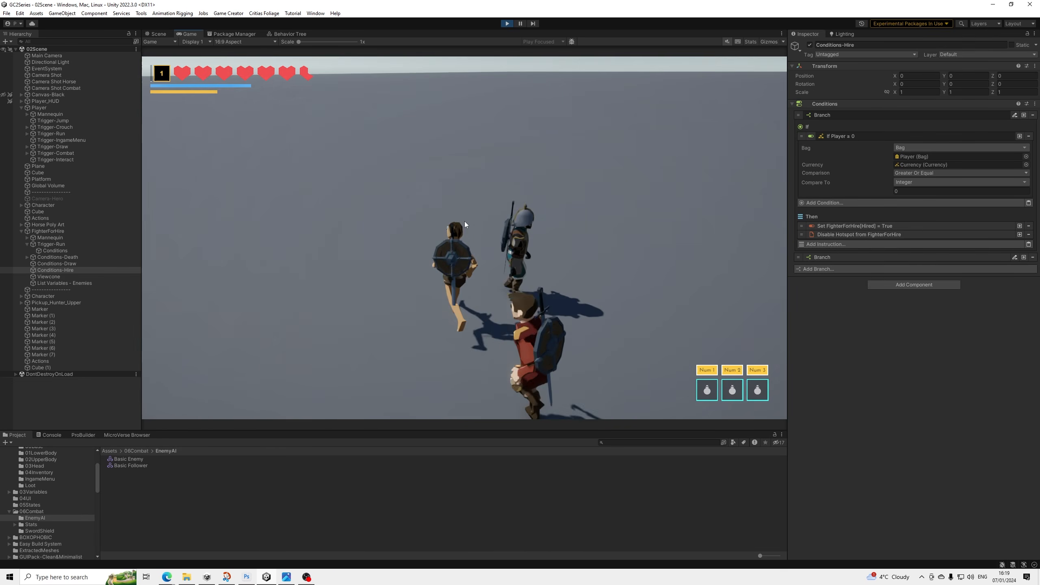
{"action": "key", "text": "s"}
{"action": "key", "text": "w"}
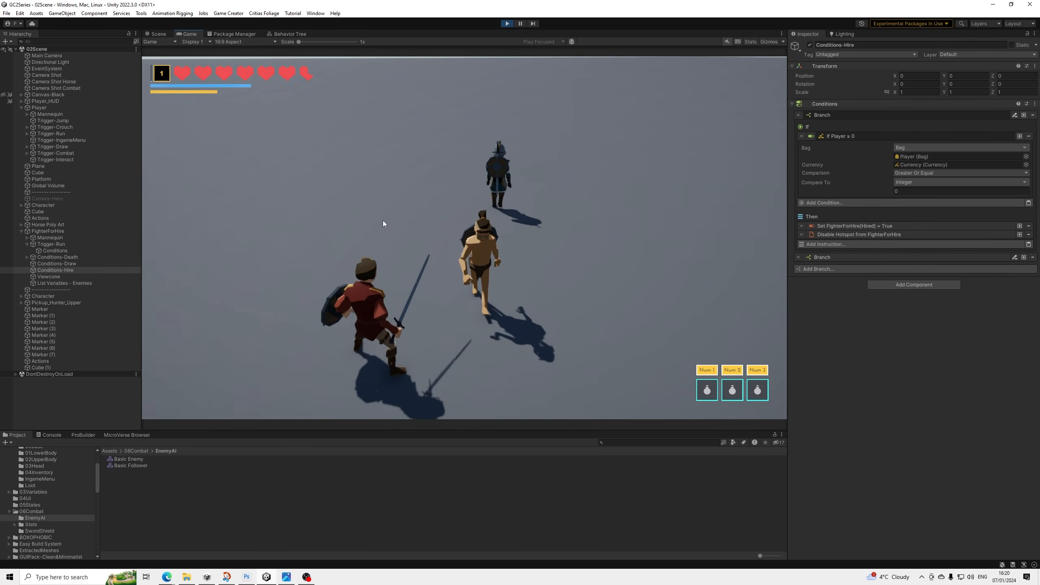
Move the player away to watch the hired fighter battle the enemy from several sides, and end the play test.
{"action": "key", "text": "s"}
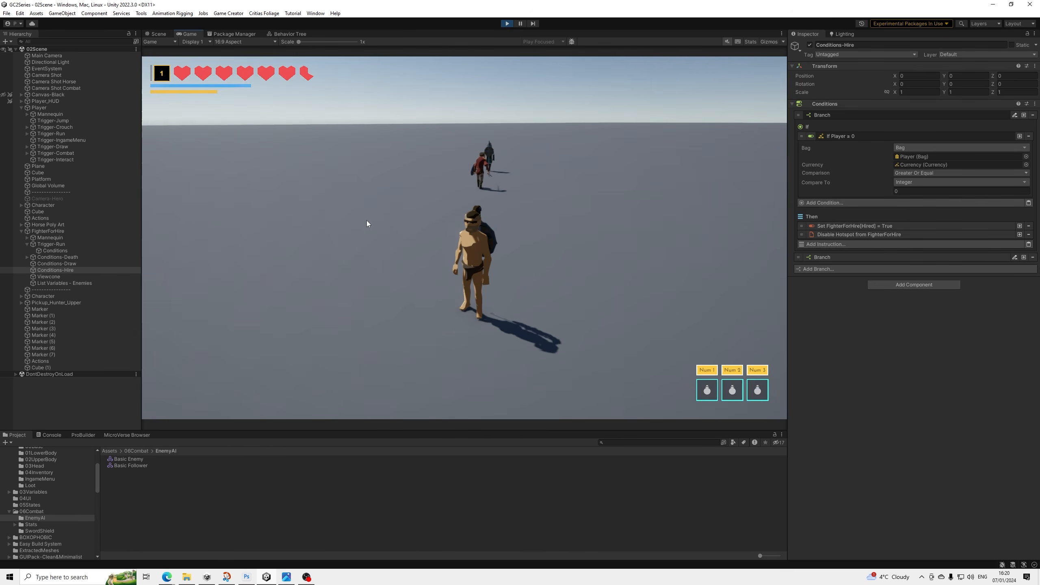
{"action": "key", "text": "w"}
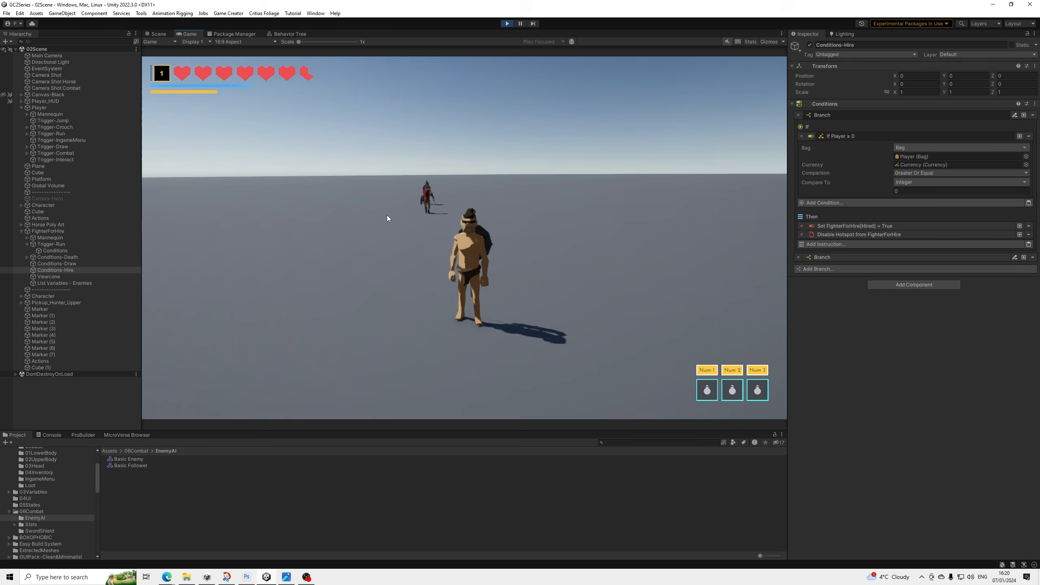
{"action": "key", "text": "a"}
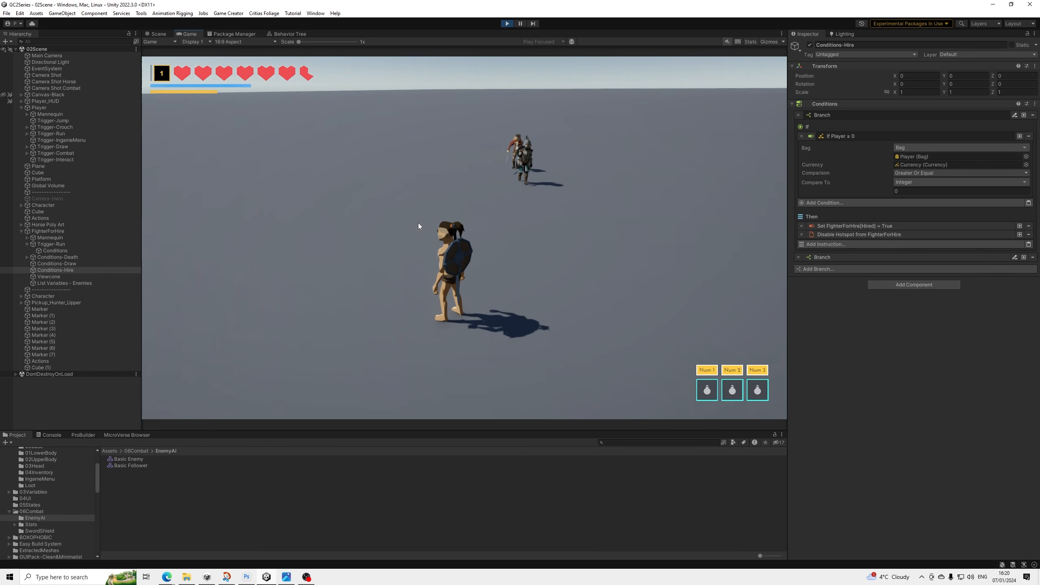
{"action": "key", "text": "s"}
{"action": "key", "text": "a"}
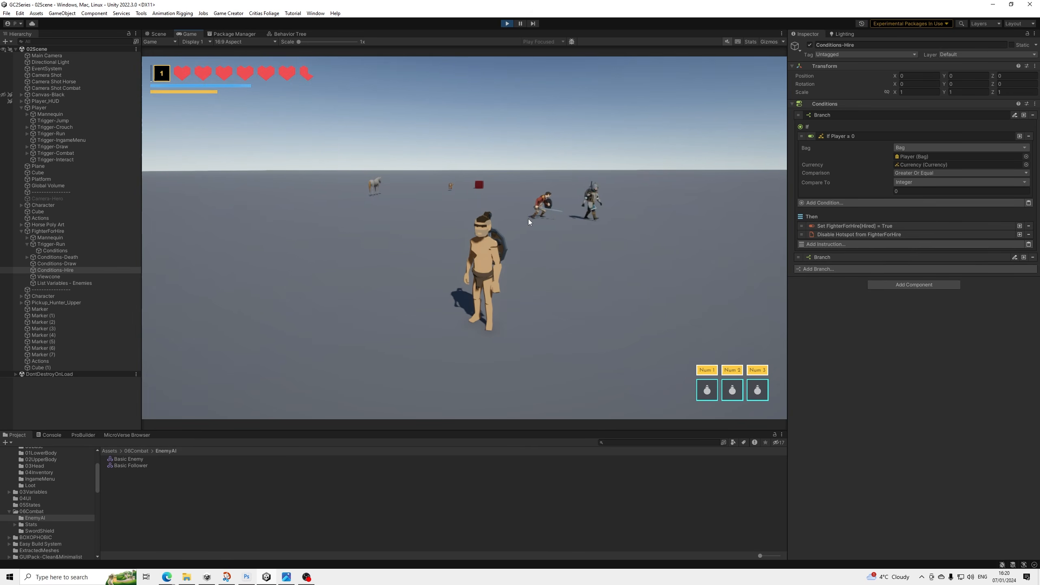
{"action": "key", "text": "w"}
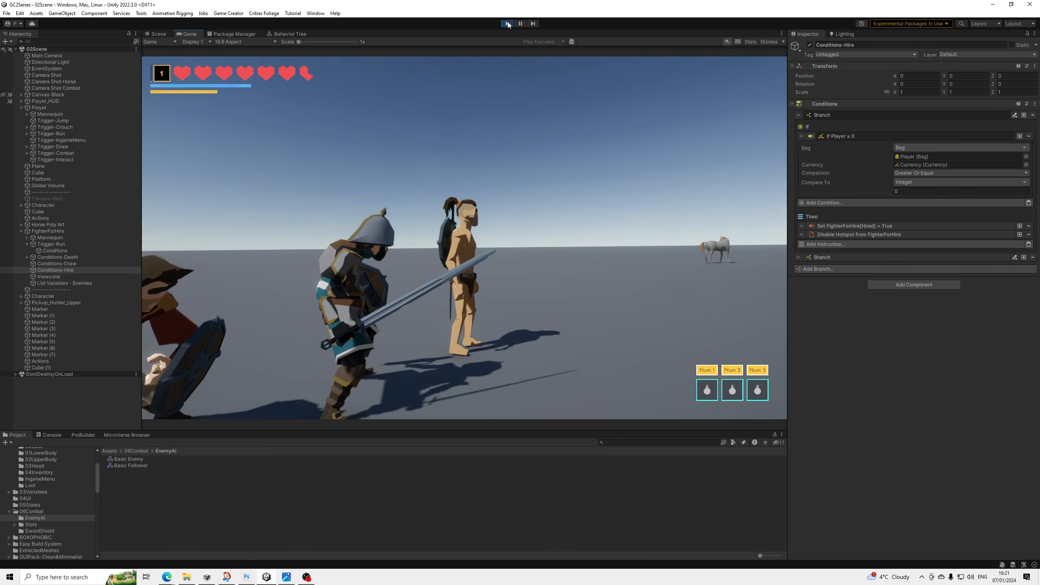
{"action": "left_click", "coordinate": [506, 23]}
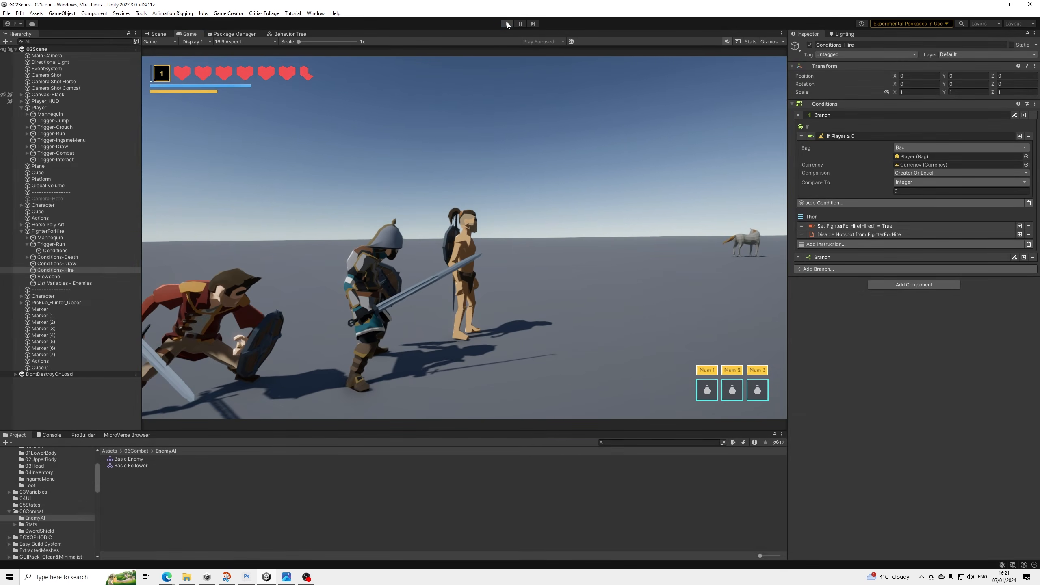
{"action": "scroll", "coordinate": [540, 235], "scroll_direction": "down", "scroll_amount": 5}
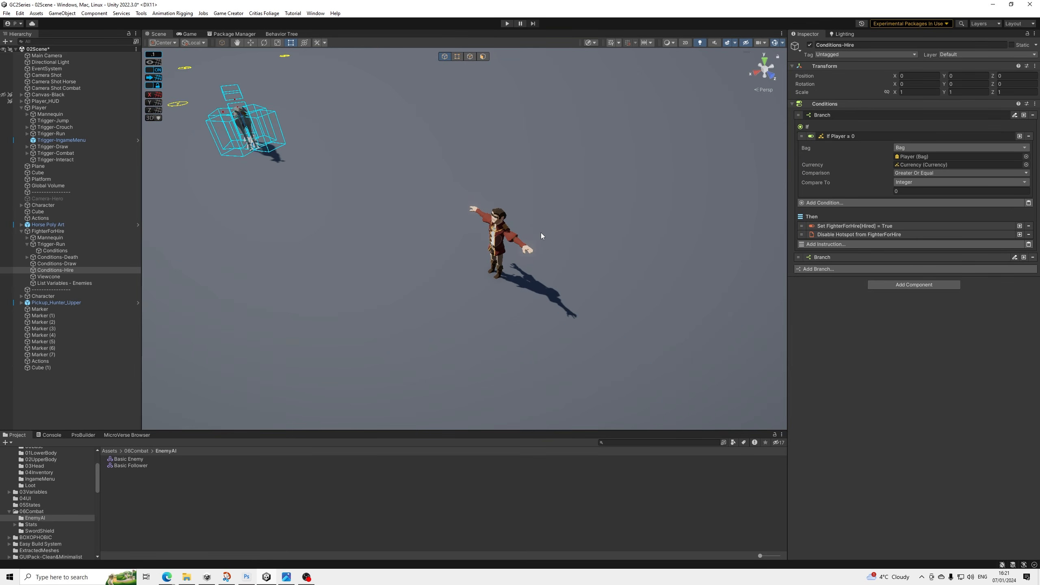
{"action": "scroll", "coordinate": [519, 231], "scroll_direction": "down", "scroll_amount": 3}
{"action": "middle_click_drag", "start_coordinate": [518, 223], "coordinate": [542, 248]}
{"action": "left_click_drag", "start_coordinate": [542, 248], "coordinate": [520, 259], "text": "alt"}
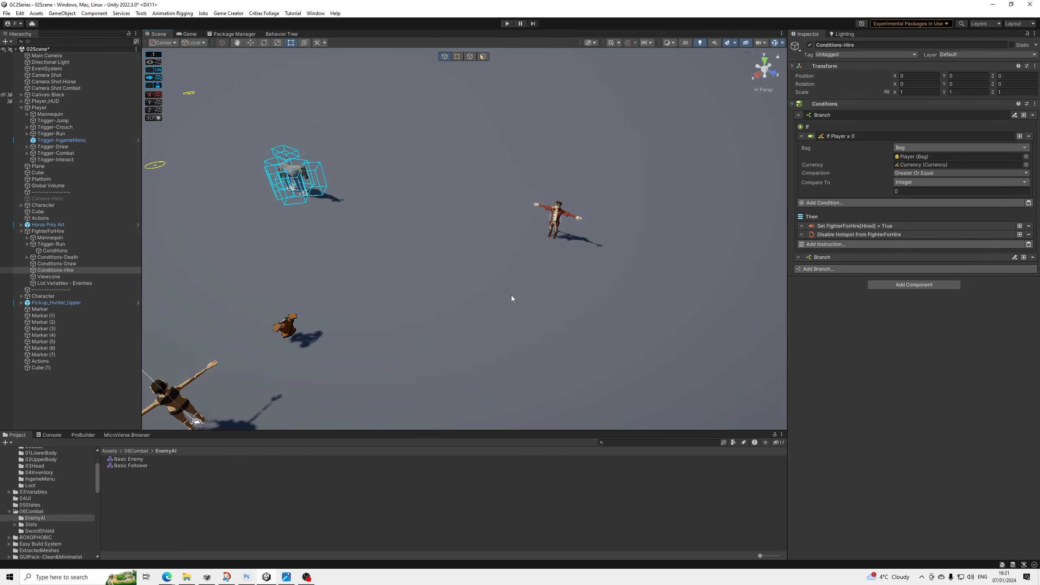
{"action": "middle_click_drag", "start_coordinate": [511, 295], "coordinate": [533, 263]}
{"action": "left_click_drag", "start_coordinate": [498, 276], "coordinate": [445, 289], "text": "alt"}
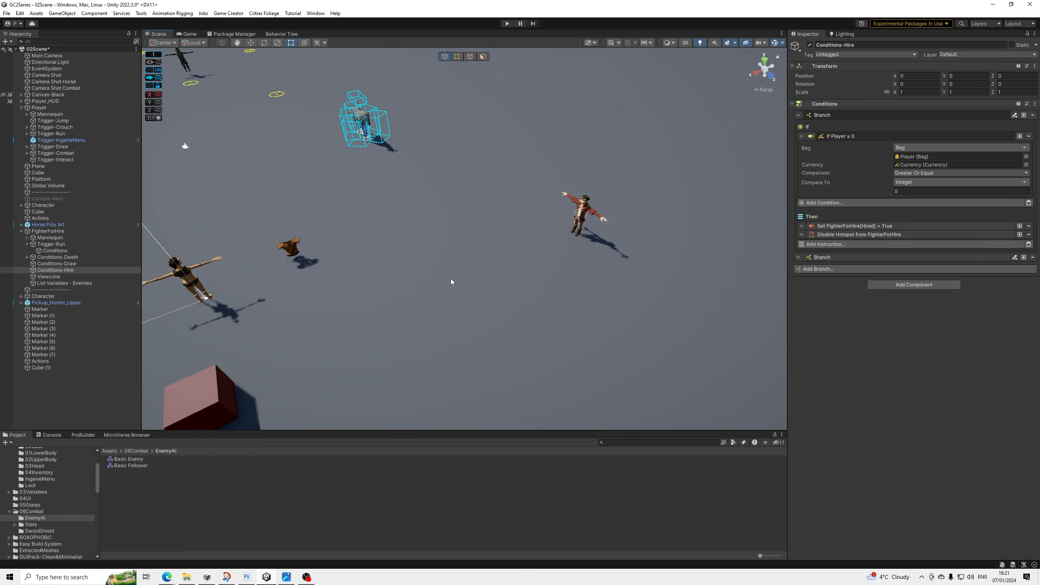
{"action": "middle_click_drag", "start_coordinate": [451, 279], "coordinate": [473, 291]}
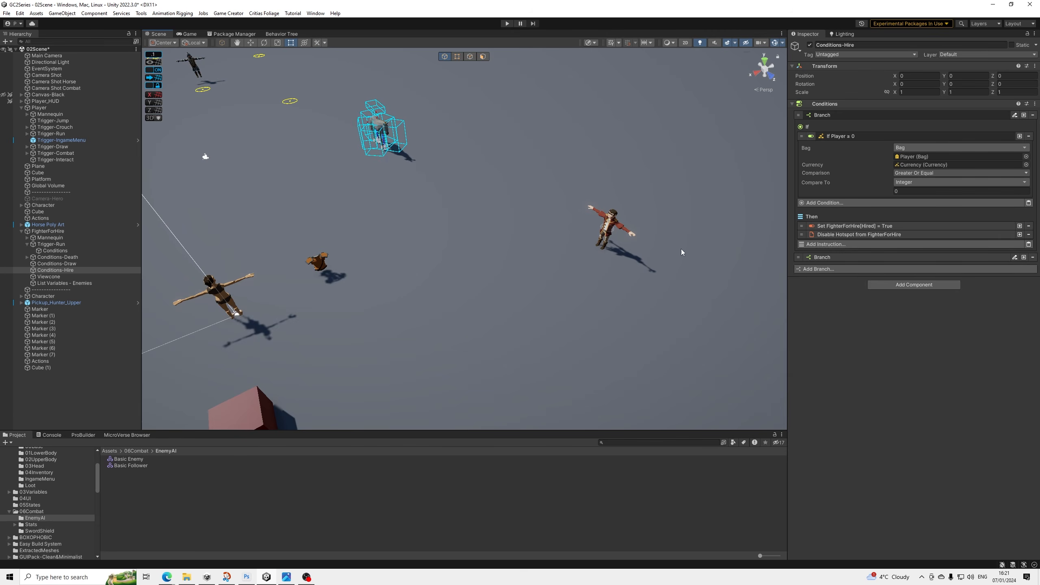
{"action": "left_click", "coordinate": [835, 259]}
{"action": "left_click", "coordinate": [835, 259]}
{"action": "middle_click_drag", "start_coordinate": [213, 157], "coordinate": [348, 250]}
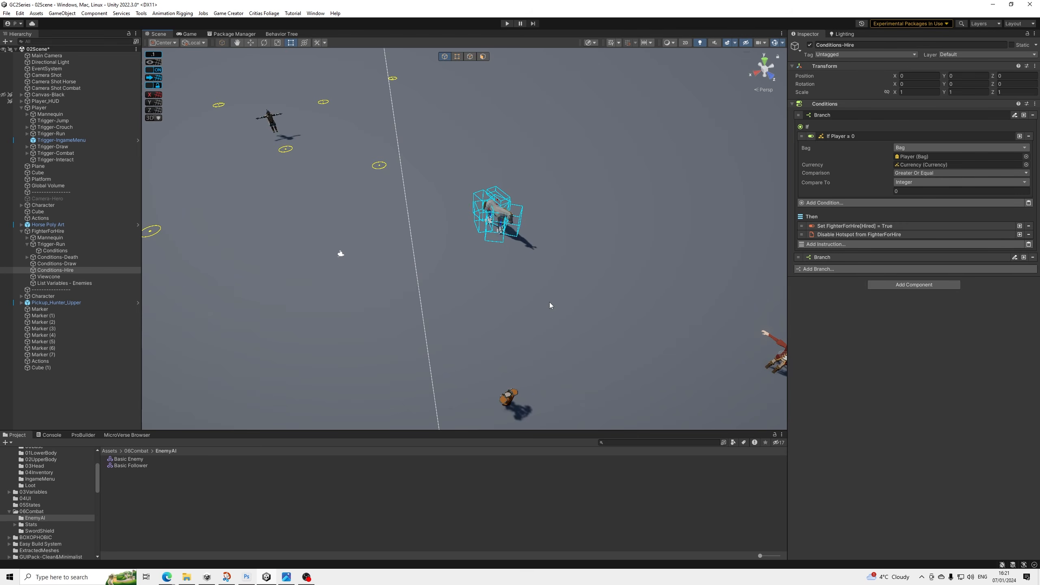
{"action": "middle_click_drag", "start_coordinate": [549, 302], "coordinate": [437, 271]}
{"action": "left_click_drag", "start_coordinate": [437, 271], "coordinate": [428, 294], "text": "alt"}
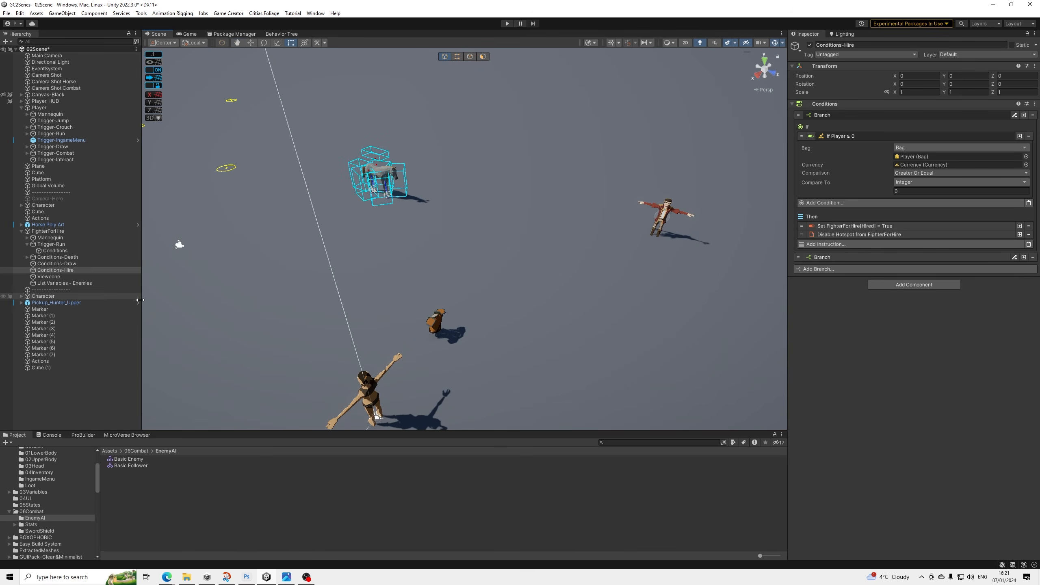
Inspect the hired fighter's Viewcone trigger and List Variables - Enemies object, and look over the enemy's patrol area in the scene.
{"action": "left_click", "coordinate": [49, 276]}
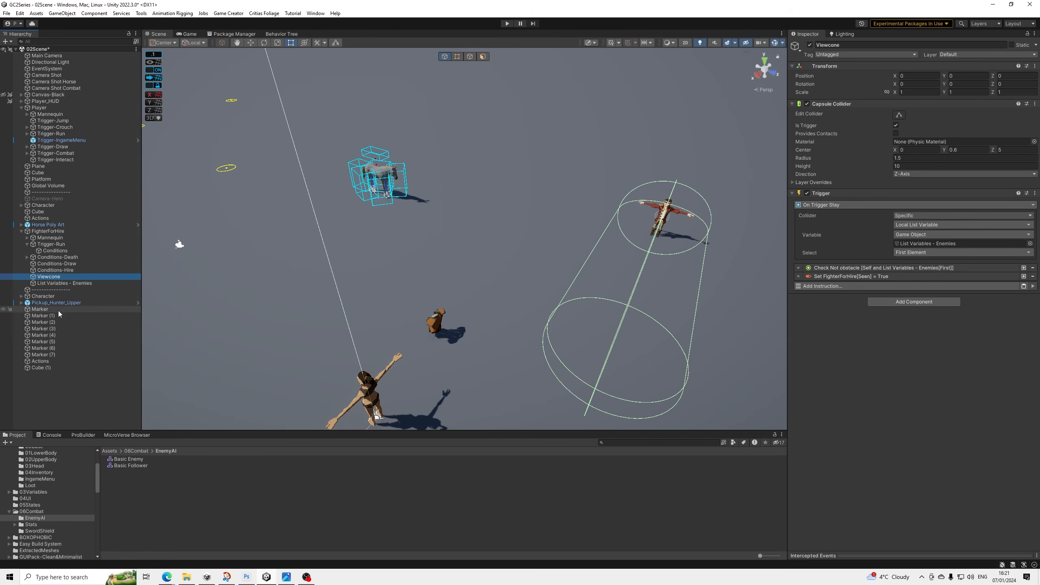
{"action": "left_click", "coordinate": [64, 283]}
{"action": "scroll", "coordinate": [636, 222], "scroll_direction": "down", "scroll_amount": 3}
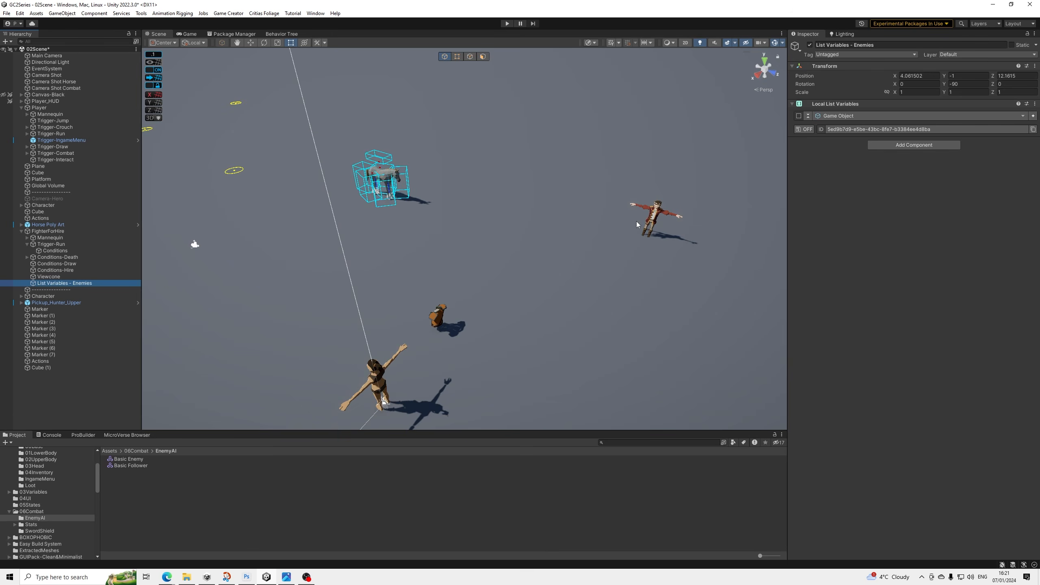
{"action": "middle_click_drag", "start_coordinate": [498, 249], "coordinate": [721, 282]}
{"action": "middle_click_drag", "start_coordinate": [471, 267], "coordinate": [587, 325]}
{"action": "left_click_drag", "start_coordinate": [411, 268], "coordinate": [490, 267], "text": "alt"}
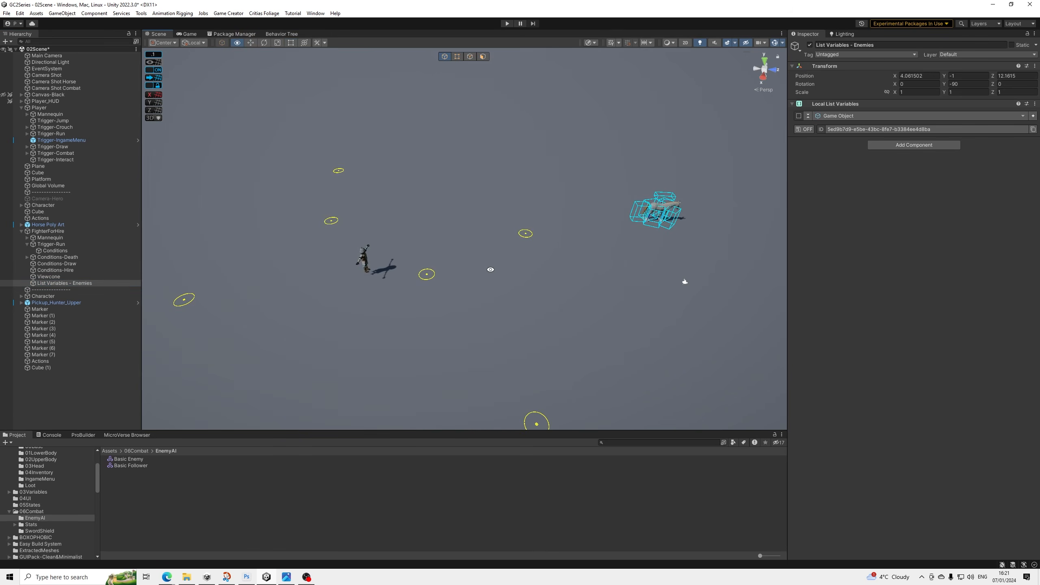
{"action": "middle_click_drag", "start_coordinate": [425, 281], "coordinate": [531, 286]}
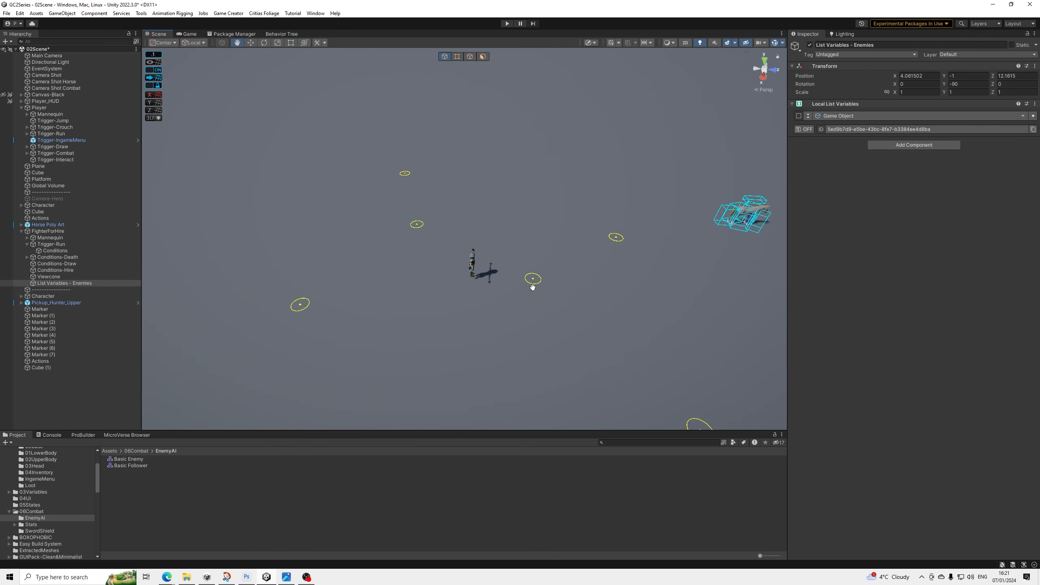
Collapse the FighterForHire hierarchy and save the scene.
{"action": "left_click", "coordinate": [21, 231]}
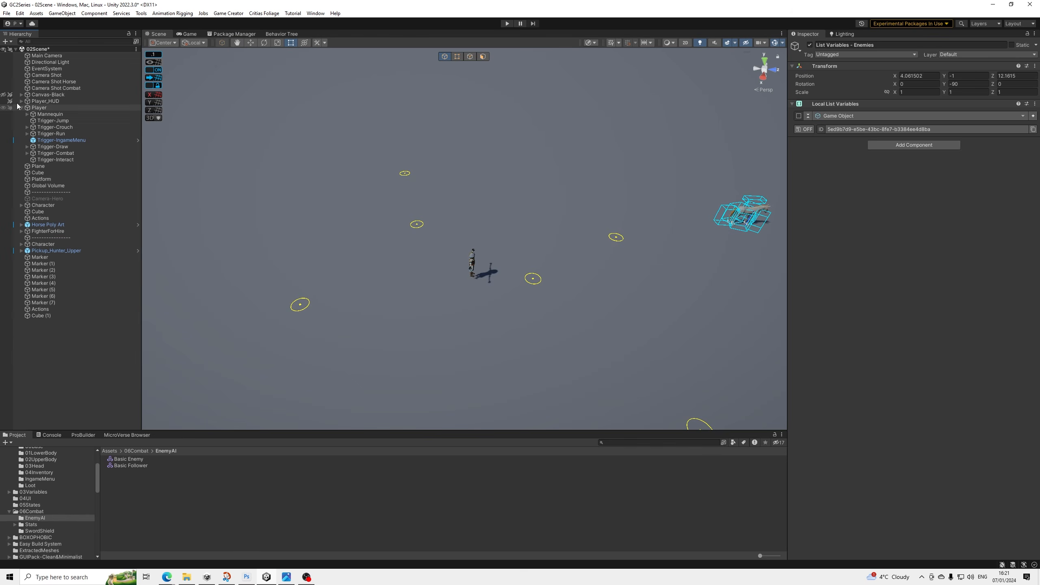
{"action": "left_click", "coordinate": [7, 13]}
{"action": "left_click", "coordinate": [24, 51]}
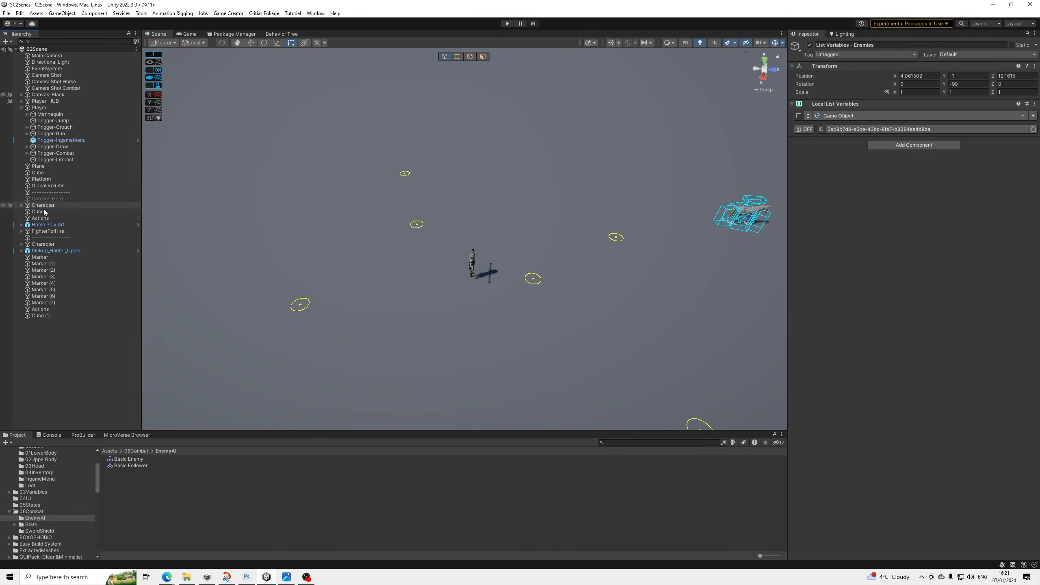
Rename the enemy Character below the separator to Soldier and place it directly under FighterForHire in the hierarchy.
{"action": "left_click", "coordinate": [43, 245]}
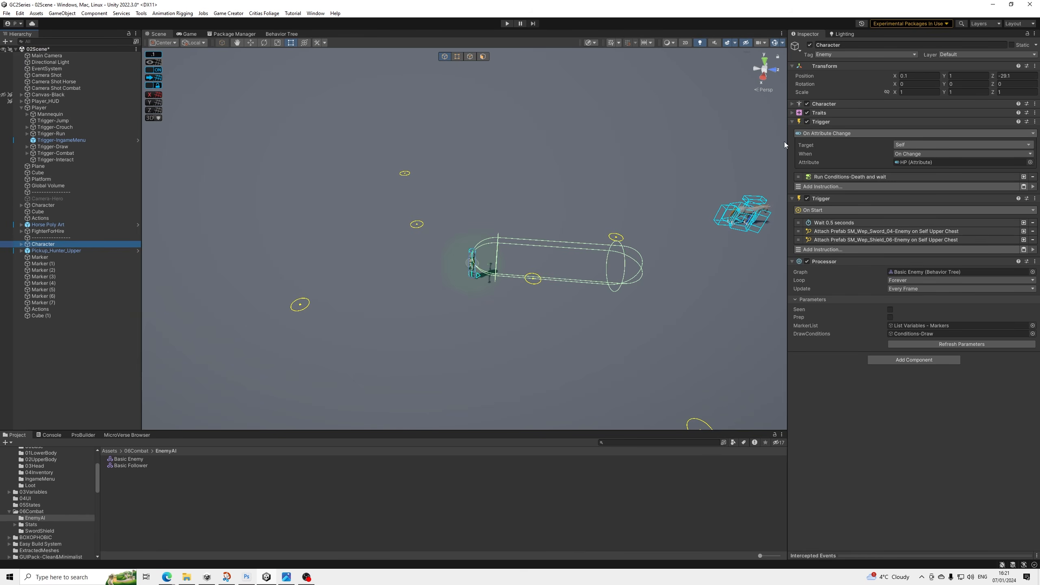
{"action": "left_click", "coordinate": [859, 44]}
{"action": "type", "text": "Soldier"}
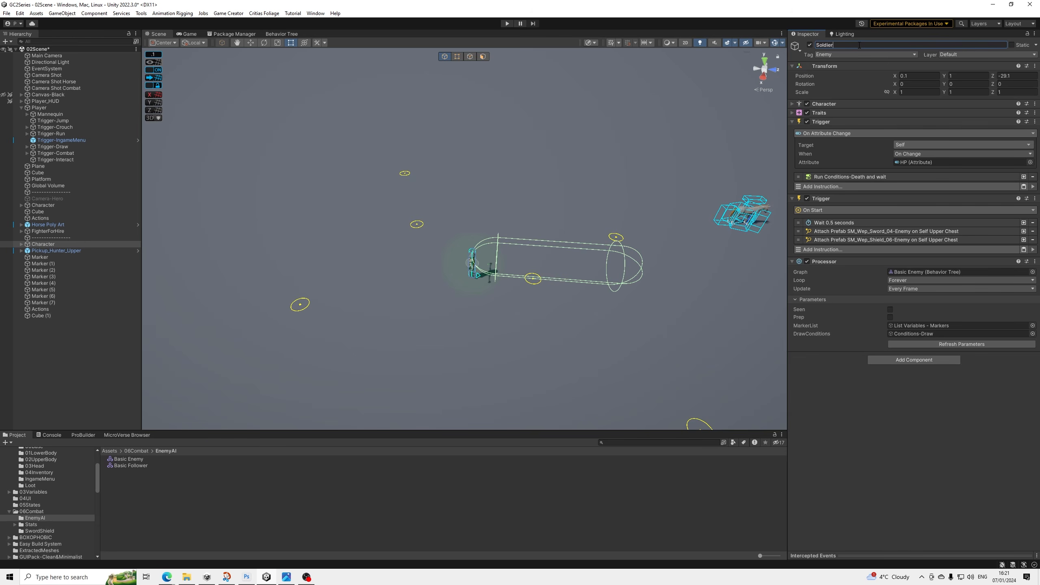
{"action": "key", "text": "Return"}
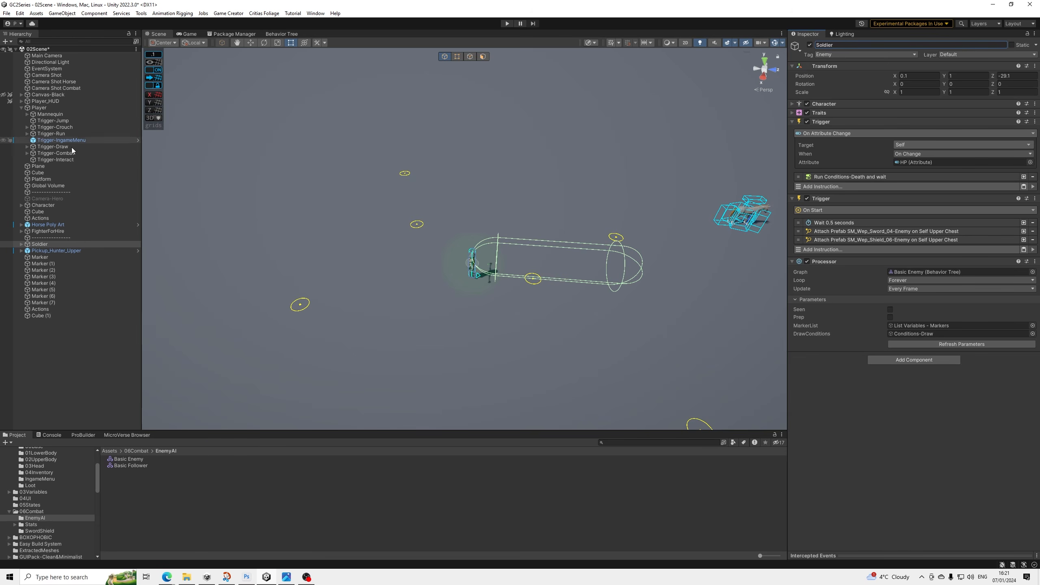
{"action": "left_click_drag", "start_coordinate": [37, 245], "coordinate": [37, 235]}
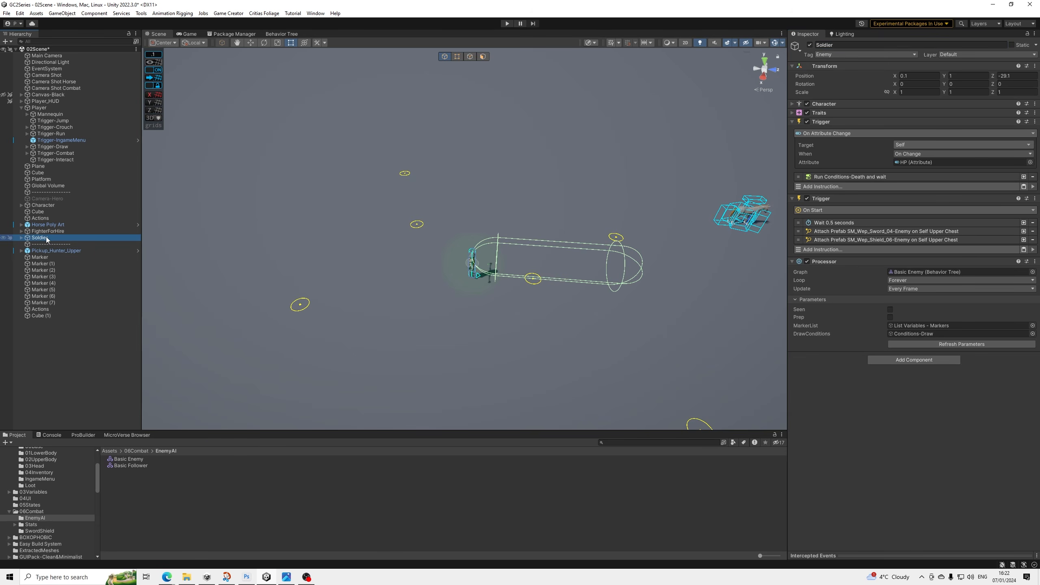
Inspect the Soldier's Basic Enemy behavior graph reference, then expand its children and check the Viewcone trigger settings.
{"action": "middle_click_drag", "start_coordinate": [627, 192], "coordinate": [581, 179]}
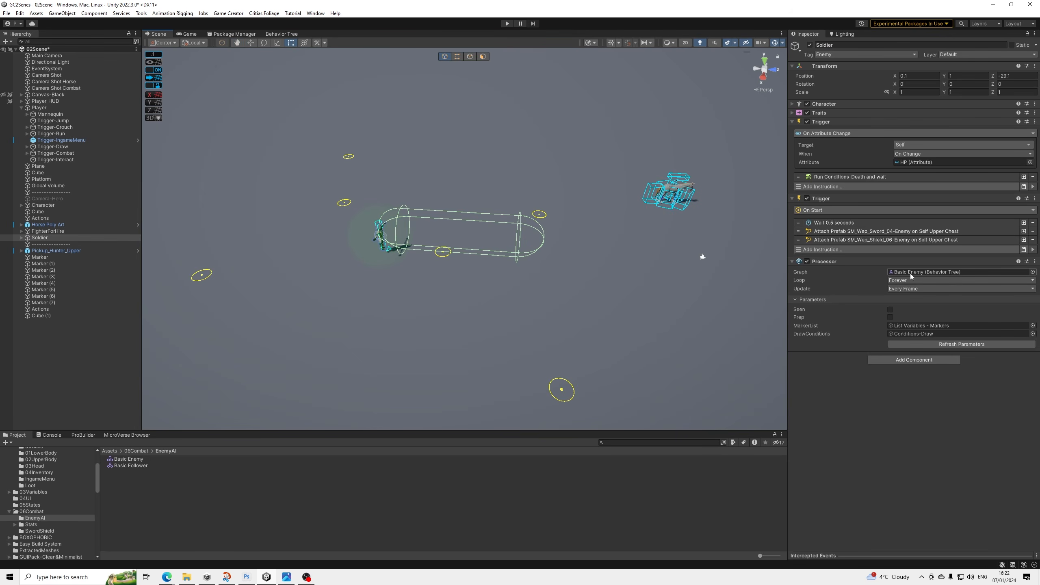
{"action": "scroll", "coordinate": [508, 254], "scroll_direction": "up", "scroll_amount": 5}
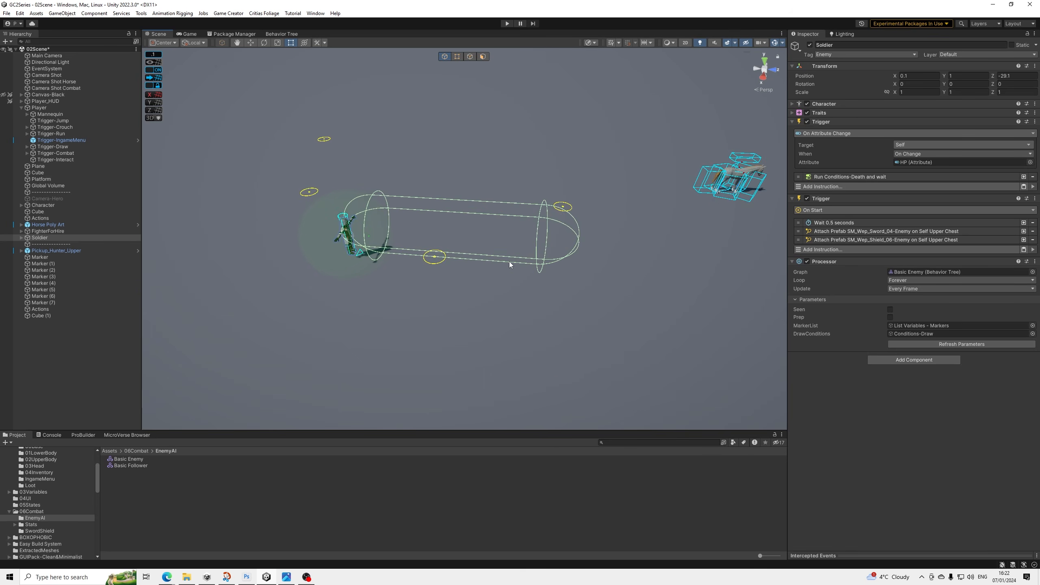
{"action": "mouse_move", "coordinate": [504, 261]}
{"action": "left_mouse_down", "text": "alt"}
{"action": "mouse_move", "coordinate": [502, 234]}
{"action": "mouse_move", "coordinate": [528, 246]}
{"action": "mouse_move", "coordinate": [440, 246]}
{"action": "mouse_move", "coordinate": [495, 259]}
{"action": "left_mouse_up", "text": "alt"}
{"action": "middle_click_drag", "start_coordinate": [495, 260], "coordinate": [498, 261]}
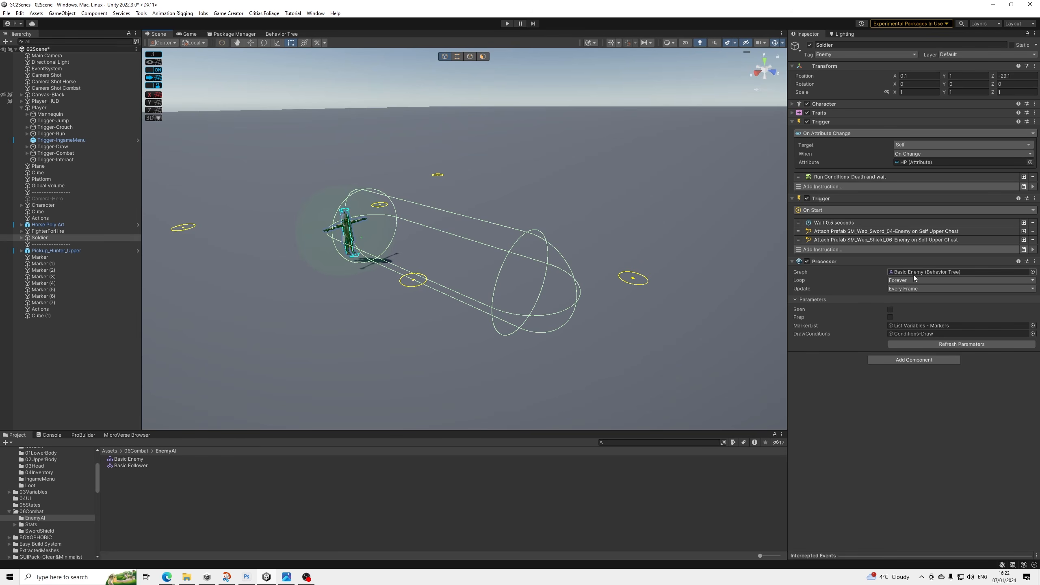
{"action": "left_click", "coordinate": [906, 271]}
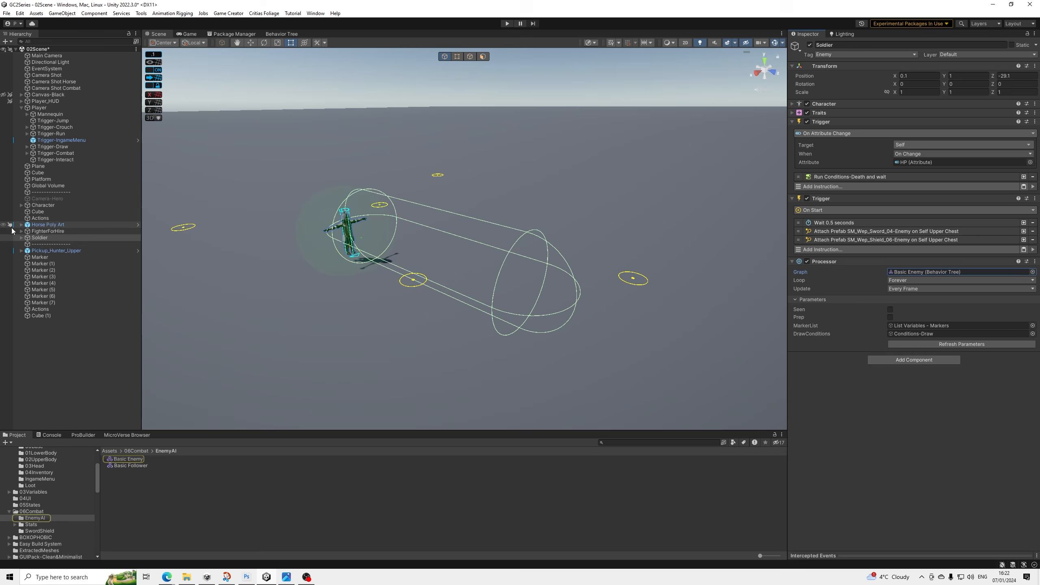
{"action": "left_click", "coordinate": [32, 238]}
{"action": "left_click", "coordinate": [21, 237]}
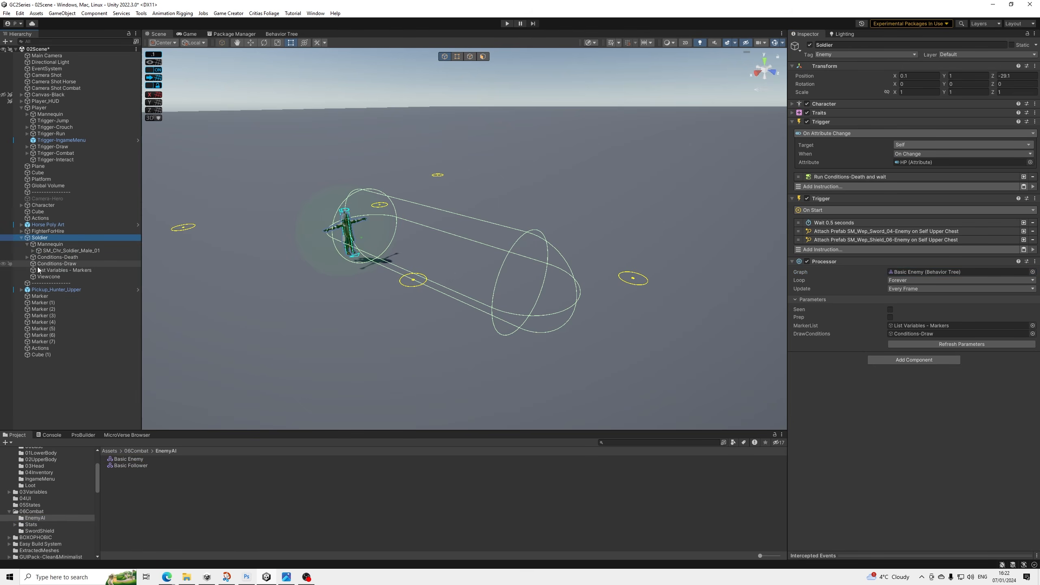
{"action": "left_click", "coordinate": [51, 278]}
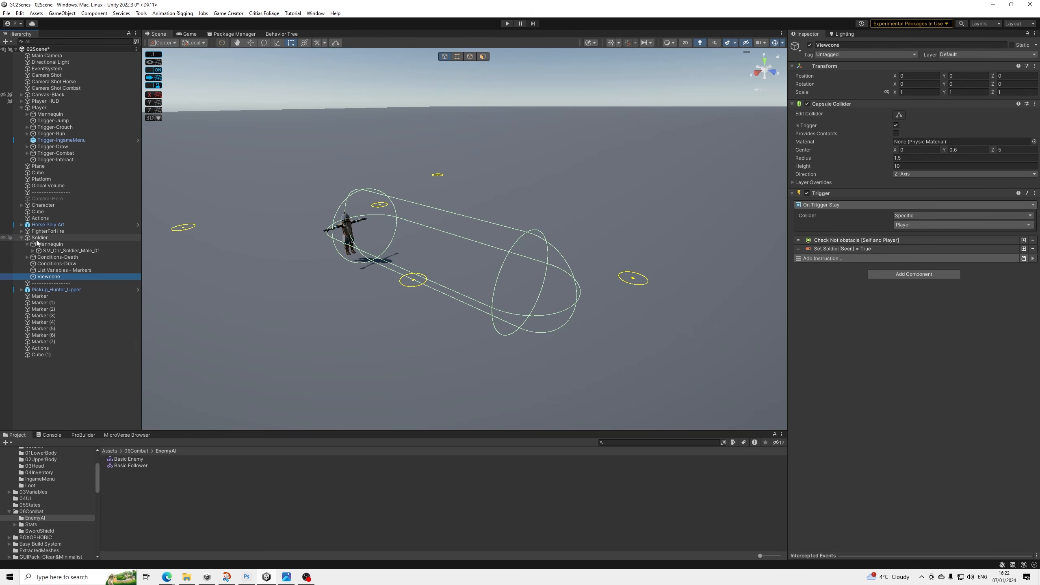
Duplicate the Soldier's List Variables - Markers object and regenerate the copy's variable ID.
{"action": "left_click", "coordinate": [60, 270]}
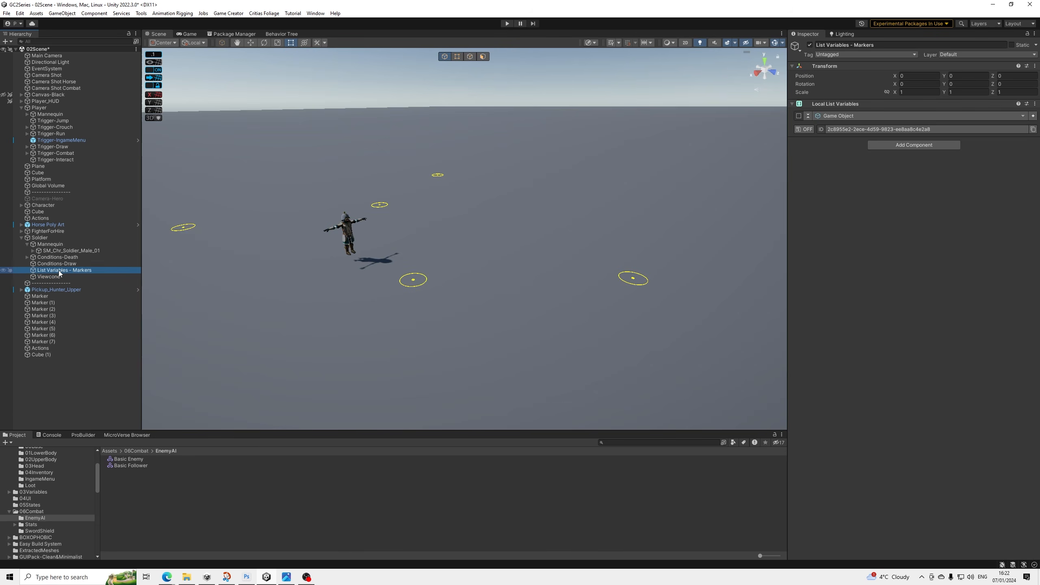
{"action": "key", "text": "ctrl+d"}
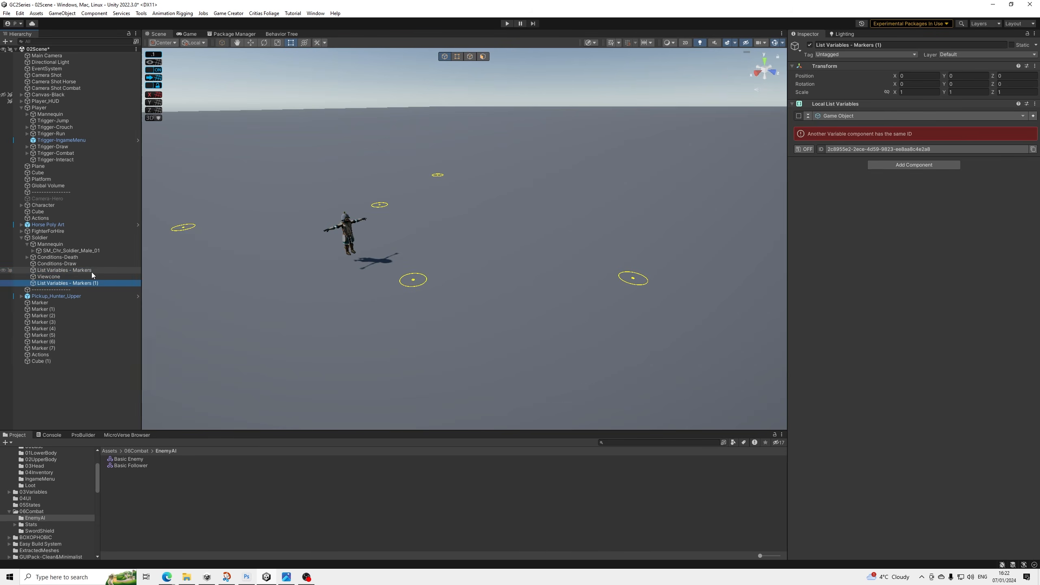
{"action": "left_click", "coordinate": [853, 148]}
{"action": "left_click", "coordinate": [883, 166]}
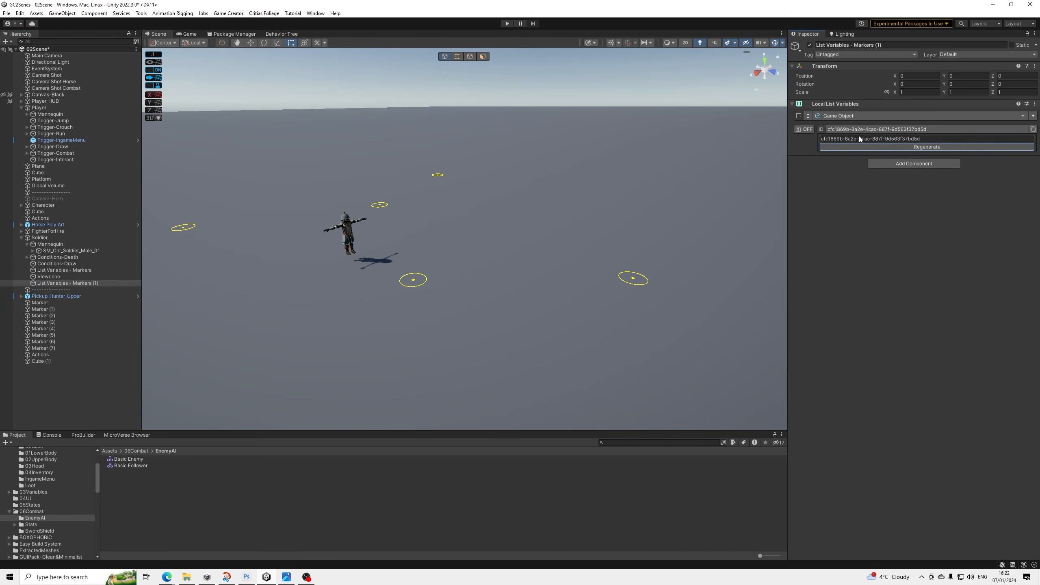
Rename the duplicated list to List Variables - Targets and place it between List Variables - Markers and Viewcone.
{"action": "left_click_drag", "start_coordinate": [853, 45], "coordinate": [930, 56]}
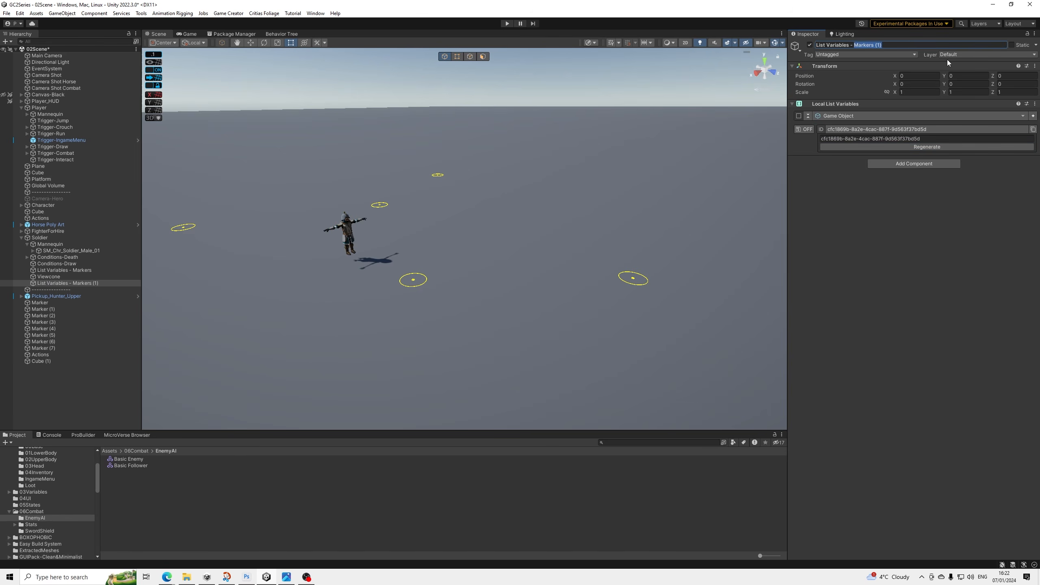
{"action": "type", "text": "Targets"}
{"action": "key", "text": "Return"}
{"action": "left_click_drag", "start_coordinate": [82, 286], "coordinate": [70, 275]}
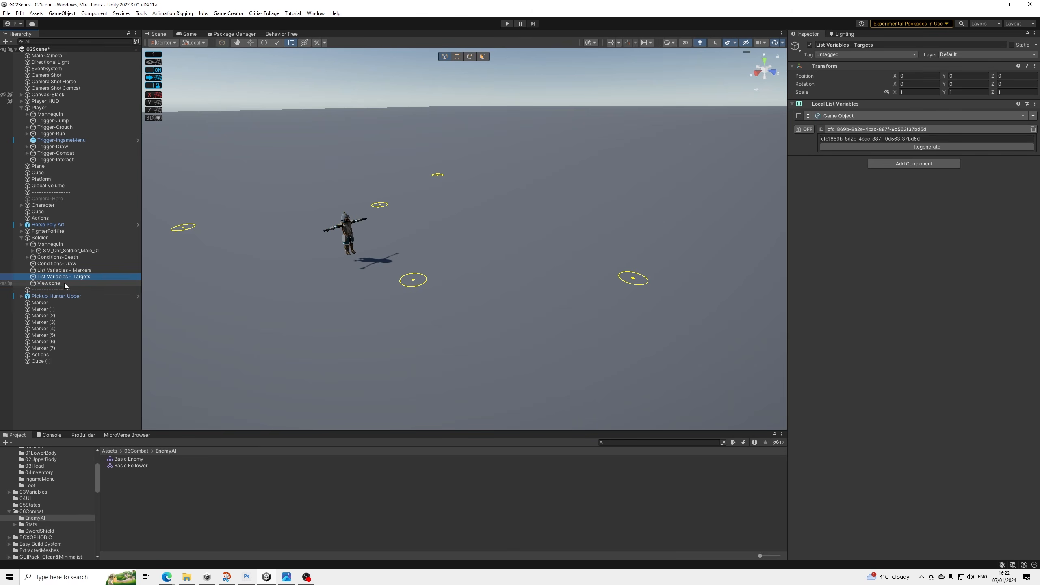
Set the collider of the Soldier's Viewcone trigger to a Local List Variable using List Variables - Targets.
{"action": "left_click", "coordinate": [42, 238]}
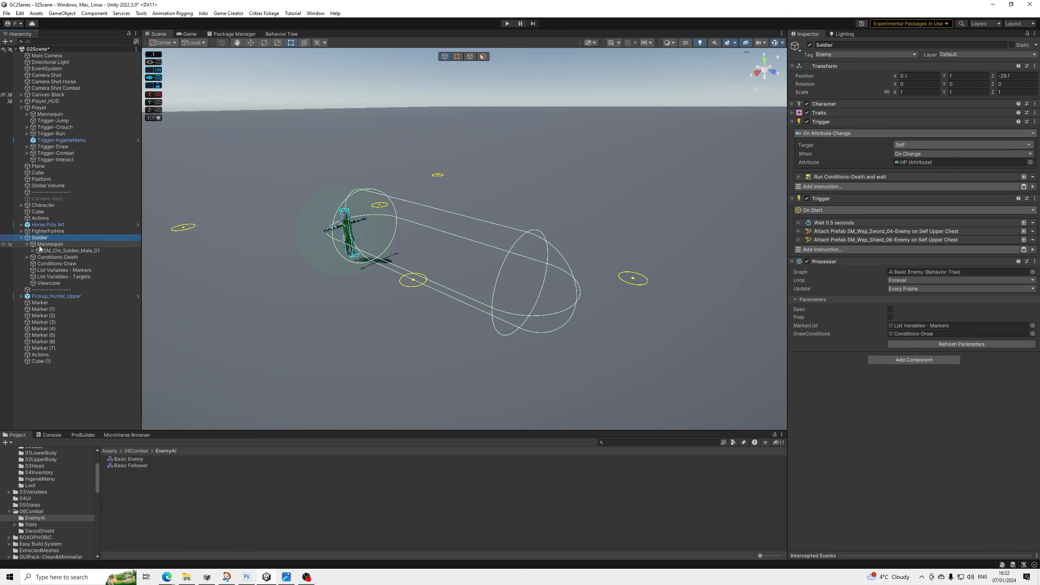
{"action": "left_click", "coordinate": [48, 283]}
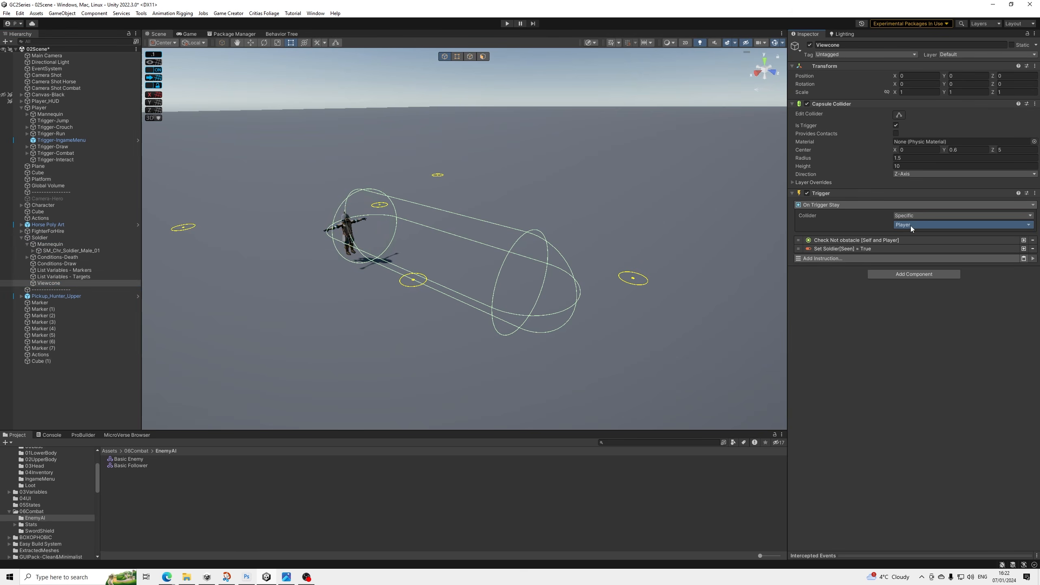
{"action": "left_click", "coordinate": [909, 225]}
{"action": "left_click", "coordinate": [917, 385]}
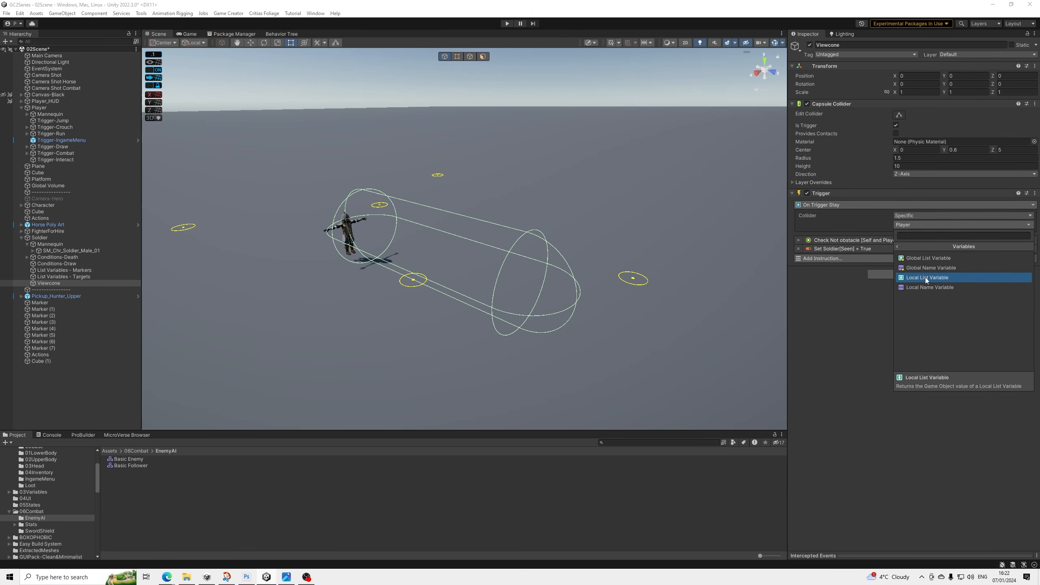
{"action": "left_click", "coordinate": [925, 277]}
{"action": "left_click_drag", "start_coordinate": [79, 276], "coordinate": [917, 246]}
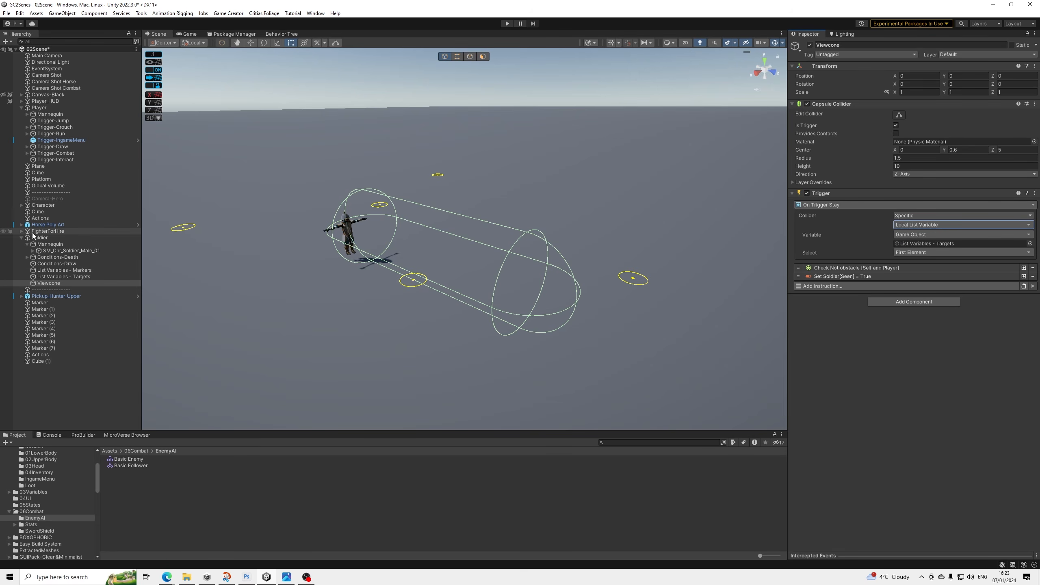
{"action": "scroll", "coordinate": [528, 193], "scroll_direction": "down", "scroll_amount": 3}
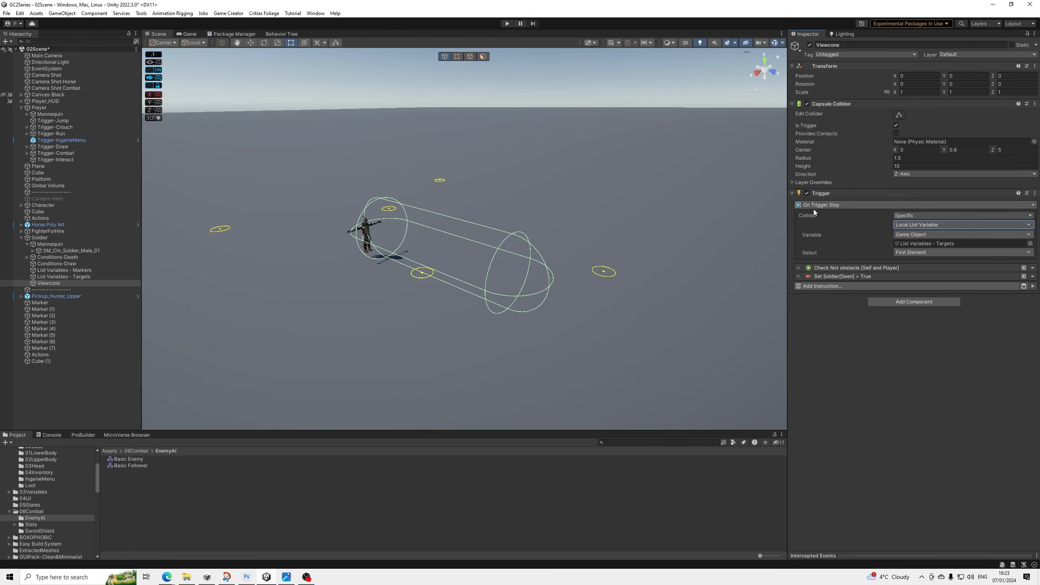
Set the Target of the Viewcone trigger's Not obstacle condition to a Local List Variable using List Variables - Targets.
{"action": "left_click", "coordinate": [925, 349]}
{"action": "left_click", "coordinate": [882, 269]}
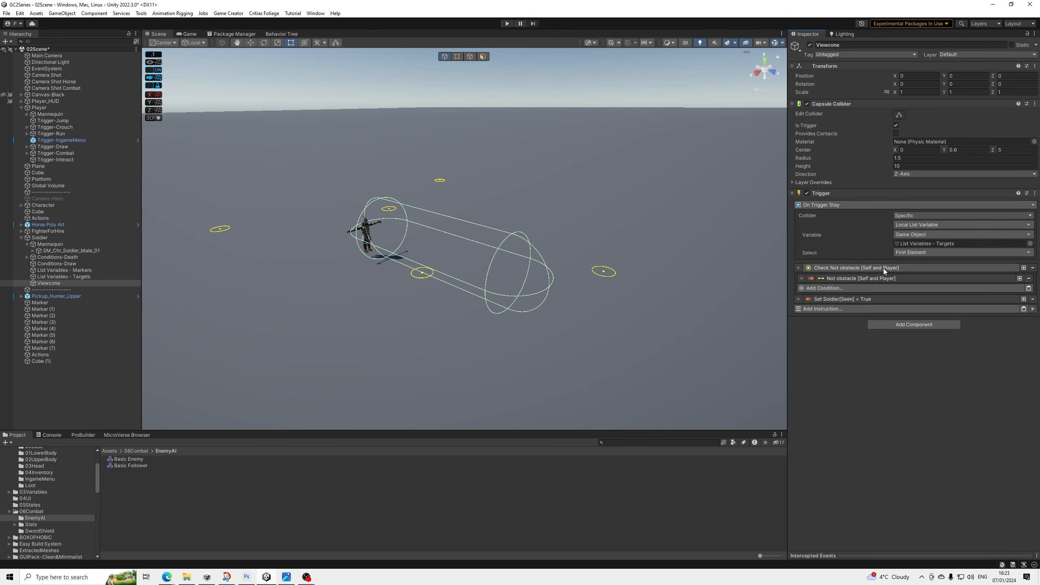
{"action": "left_click", "coordinate": [876, 280]}
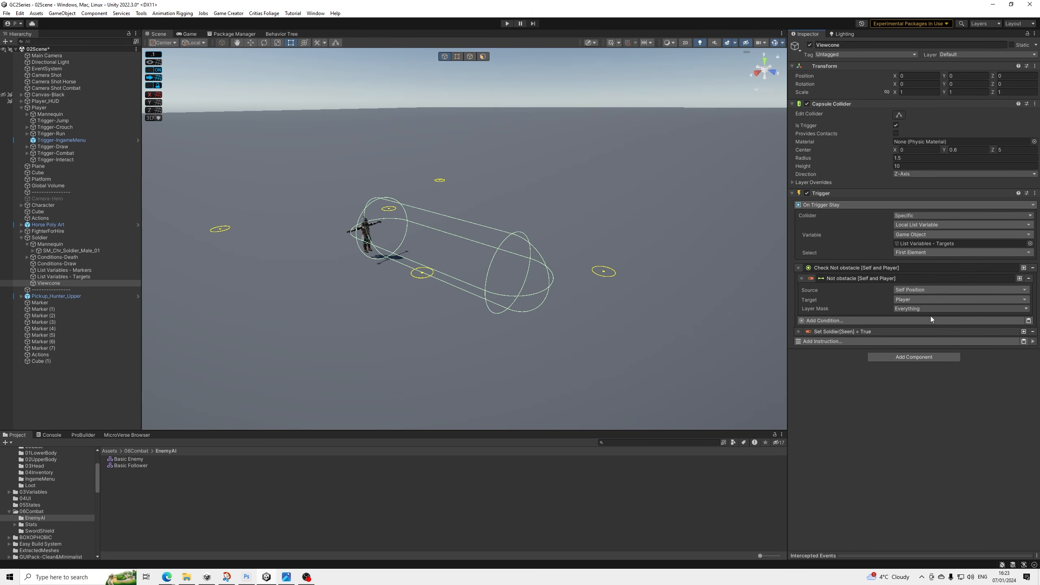
{"action": "left_click", "coordinate": [907, 301]}
{"action": "scroll", "coordinate": [933, 450], "scroll_direction": "down", "scroll_amount": 1}
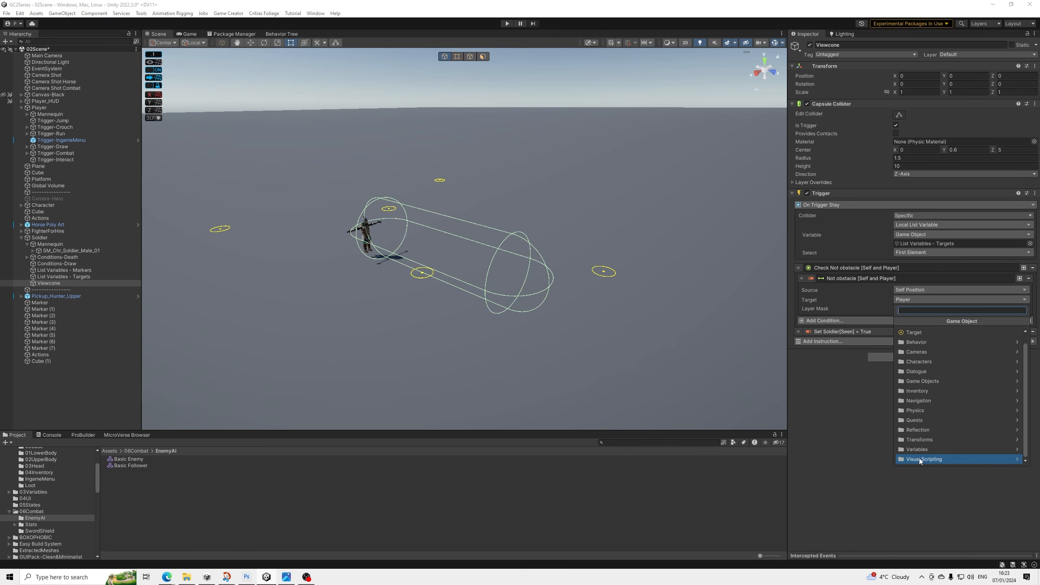
{"action": "left_click", "coordinate": [921, 449]}
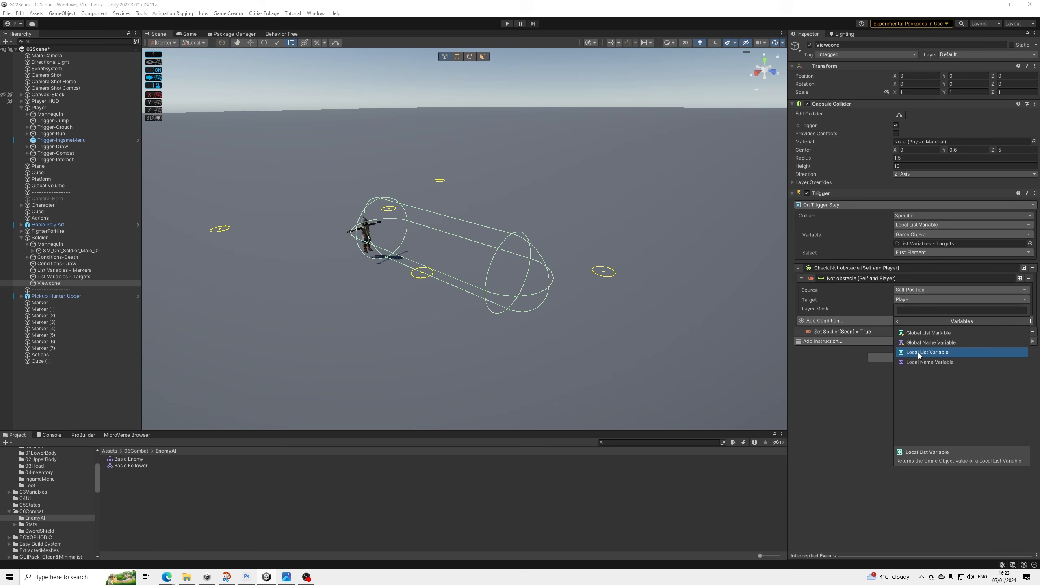
{"action": "left_click", "coordinate": [918, 353]}
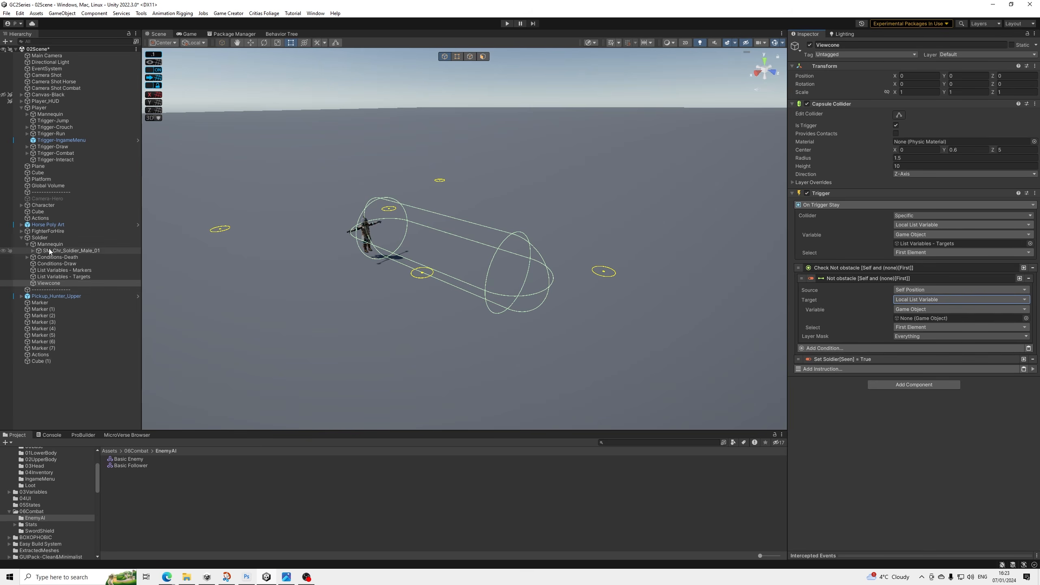
{"action": "left_click_drag", "start_coordinate": [81, 278], "coordinate": [925, 319]}
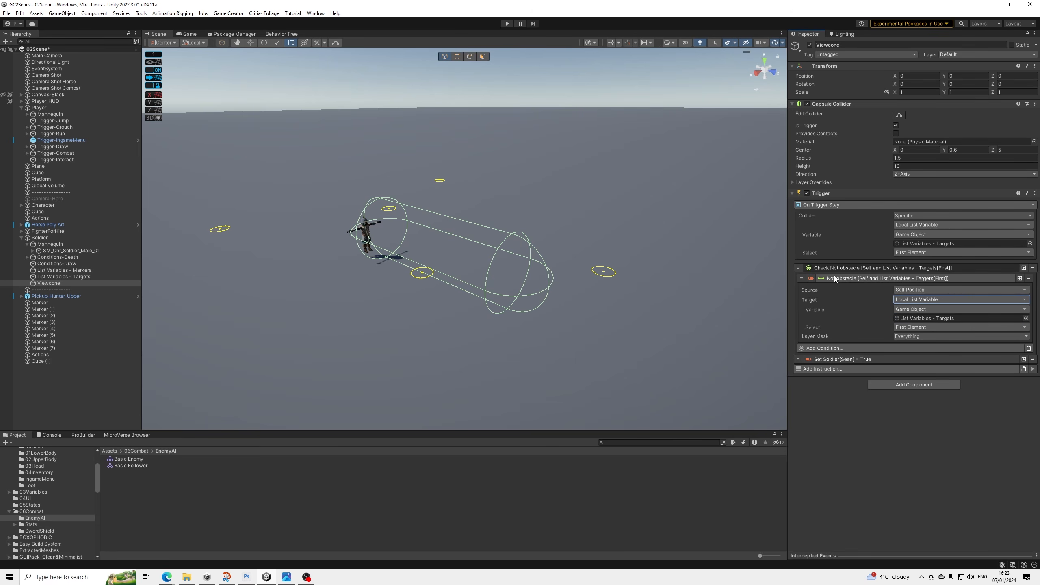
{"action": "left_click", "coordinate": [833, 279]}
{"action": "left_click", "coordinate": [833, 269]}
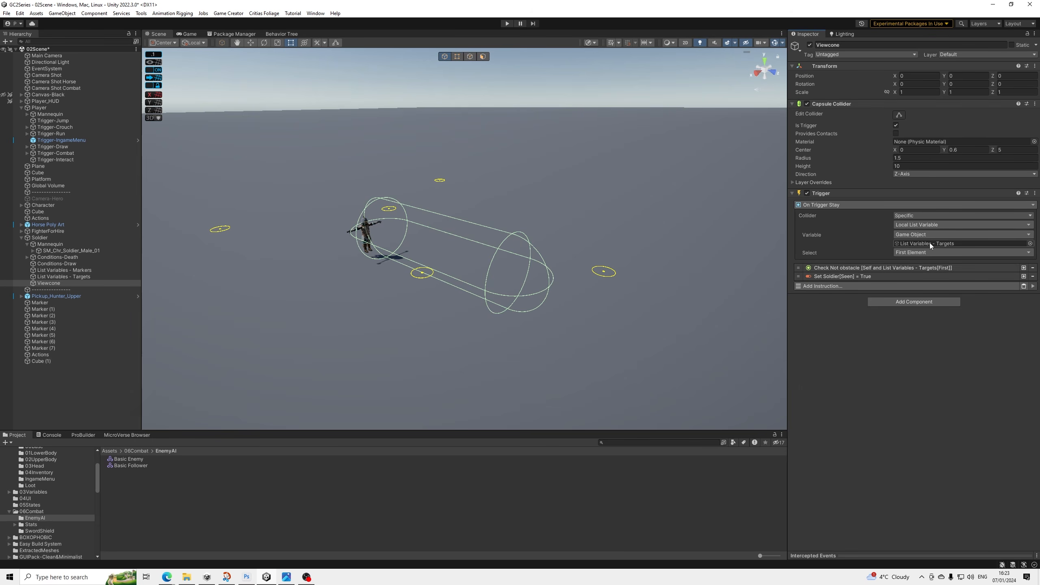
Save the scene and review which element options the Viewcone trigger's collider list offers, keeping First Element.
{"action": "left_click", "coordinate": [6, 13]}
{"action": "left_click", "coordinate": [23, 52]}
{"action": "left_click", "coordinate": [830, 191]}
{"action": "left_click", "coordinate": [830, 193]}
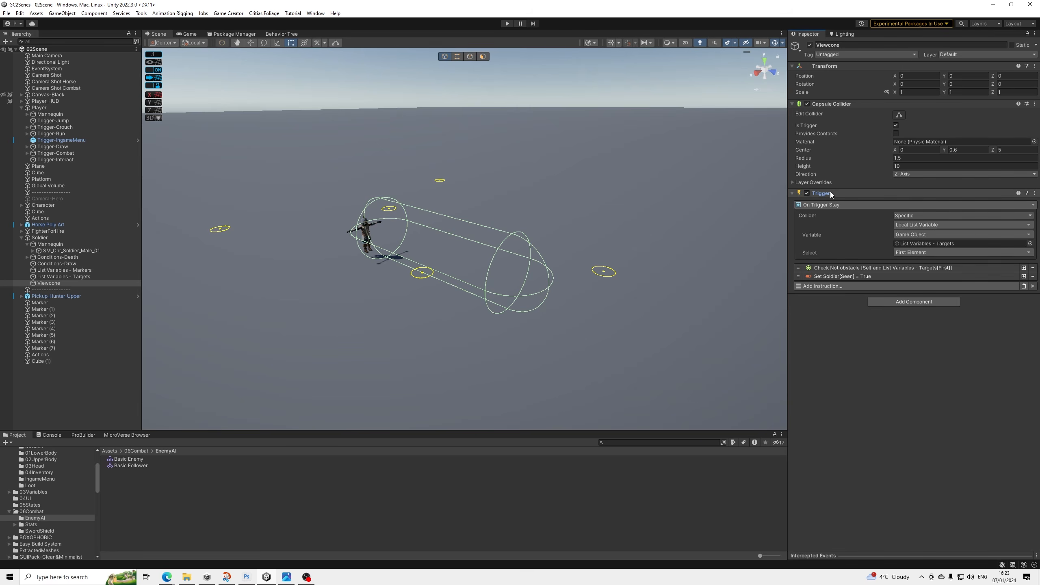
{"action": "left_click", "coordinate": [907, 251]}
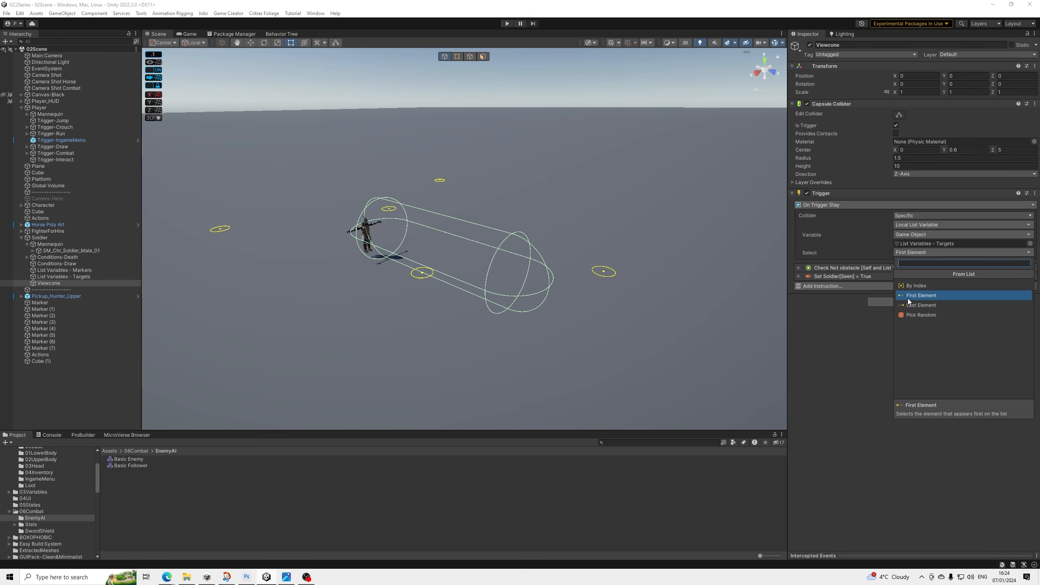
{"action": "left_click", "coordinate": [844, 339]}
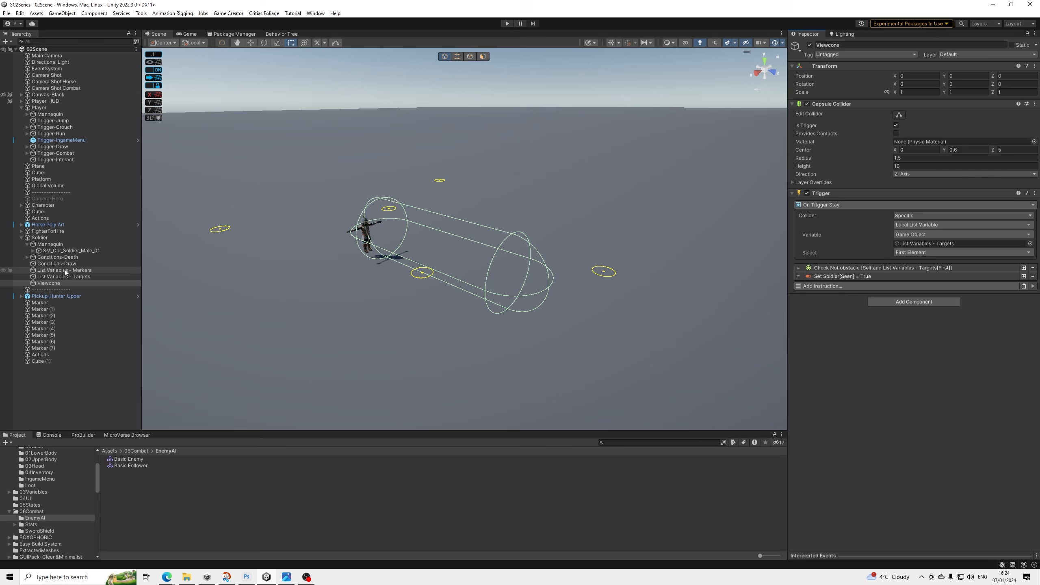
Collapse the Soldier's Mannequin in the hierarchy and select List Variables - Markers to inspect it.
{"action": "left_click", "coordinate": [27, 244]}
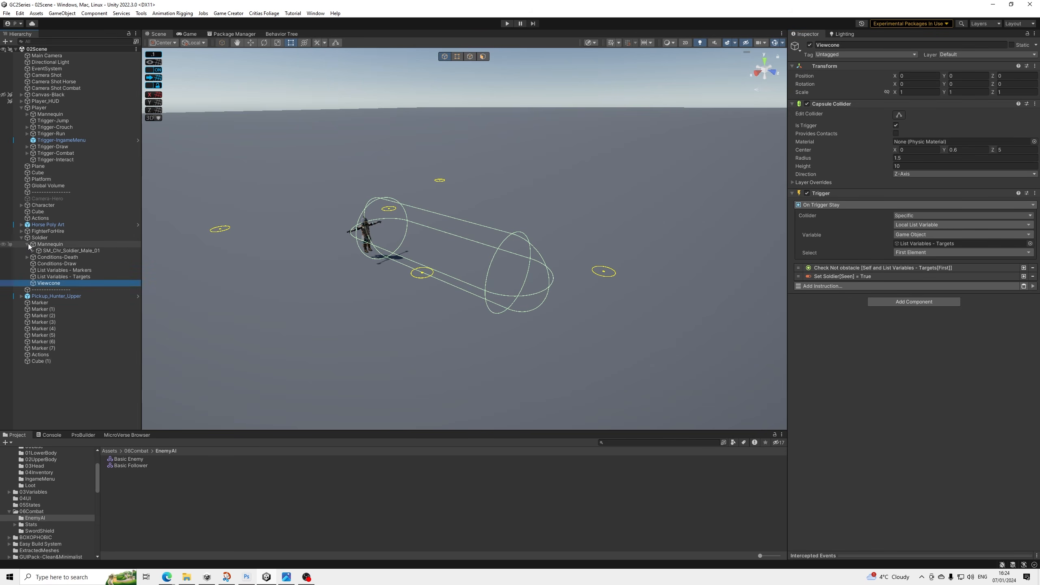
{"action": "left_click", "coordinate": [27, 245]}
{"action": "left_click", "coordinate": [68, 271]}
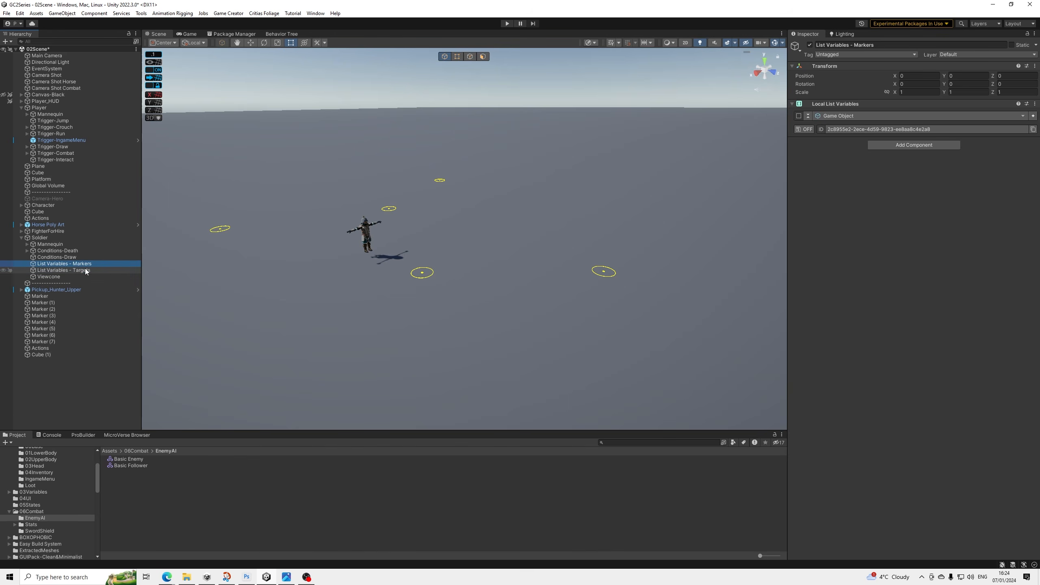
Open the Basic Enemy behavior tree and set the Follow Target of the Self Follow Player task to a Local List Variable.
{"action": "double_click", "coordinate": [130, 456]}
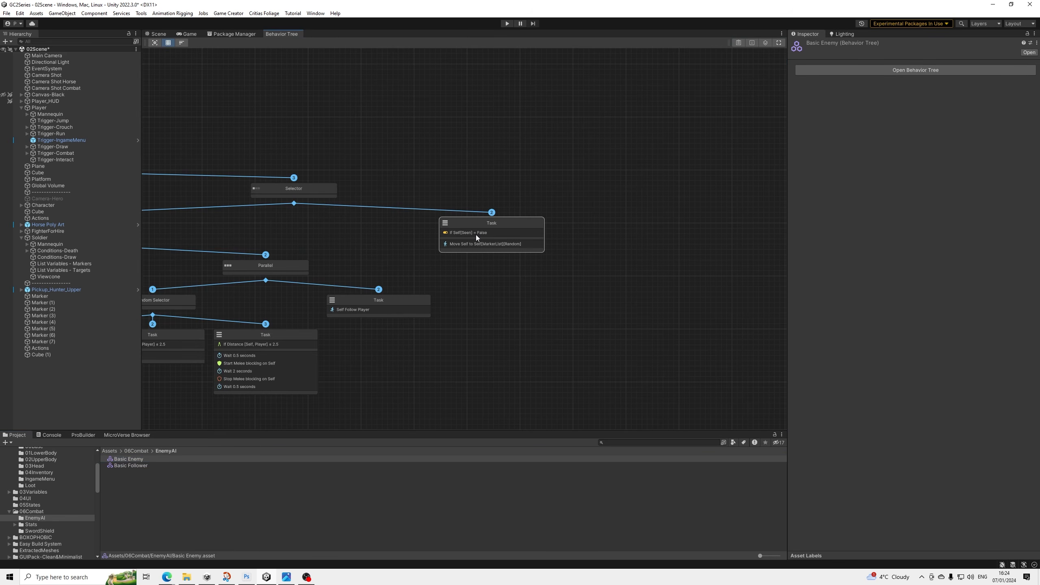
{"action": "scroll", "coordinate": [368, 241], "scroll_direction": "down", "scroll_amount": 1}
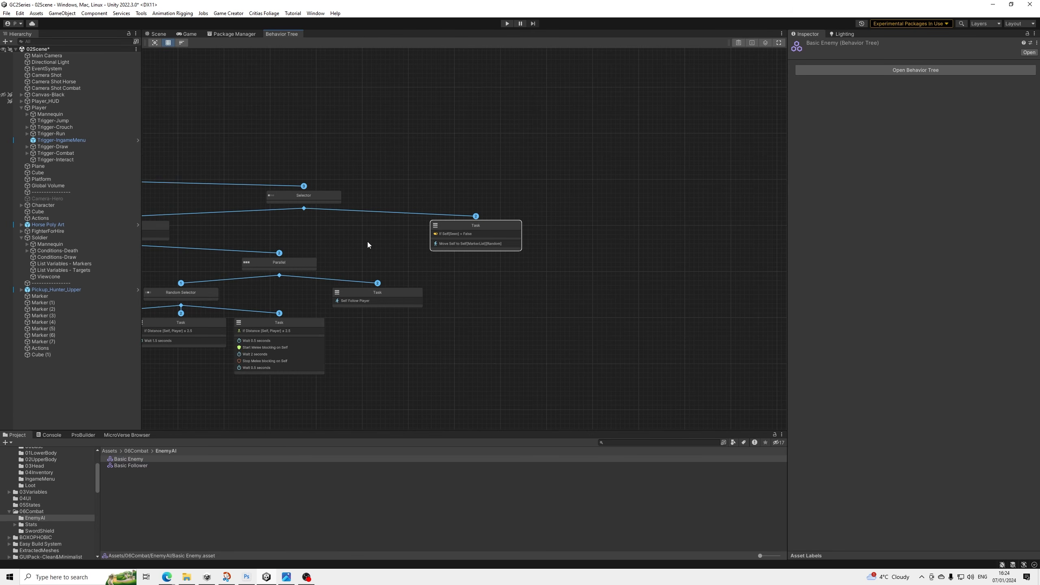
{"action": "middle_click_drag", "start_coordinate": [367, 241], "coordinate": [488, 235]}
{"action": "left_click", "coordinate": [471, 296]}
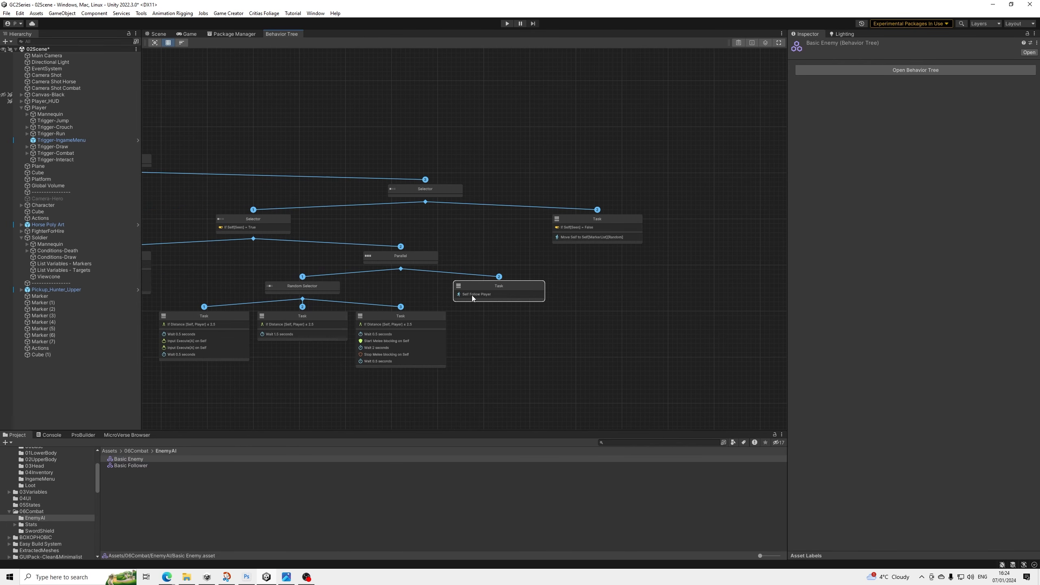
{"action": "left_click", "coordinate": [750, 45]}
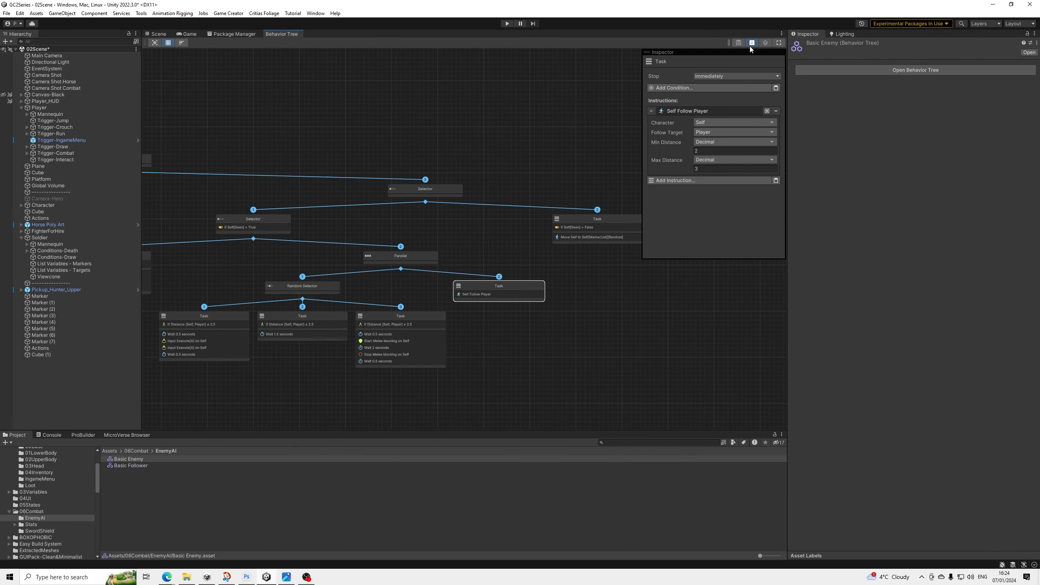
{"action": "left_click", "coordinate": [704, 133]}
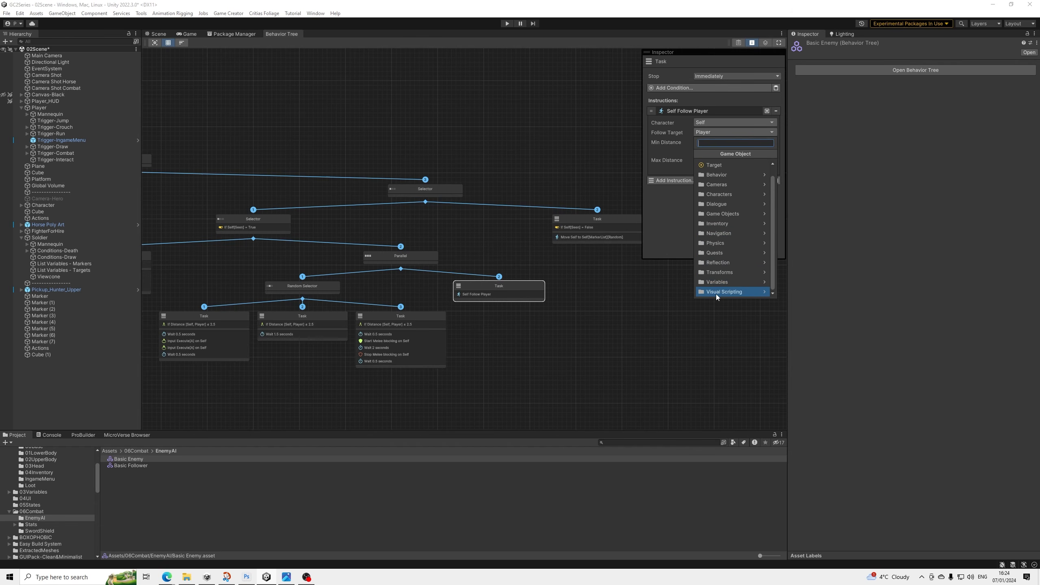
{"action": "left_click", "coordinate": [720, 282]}
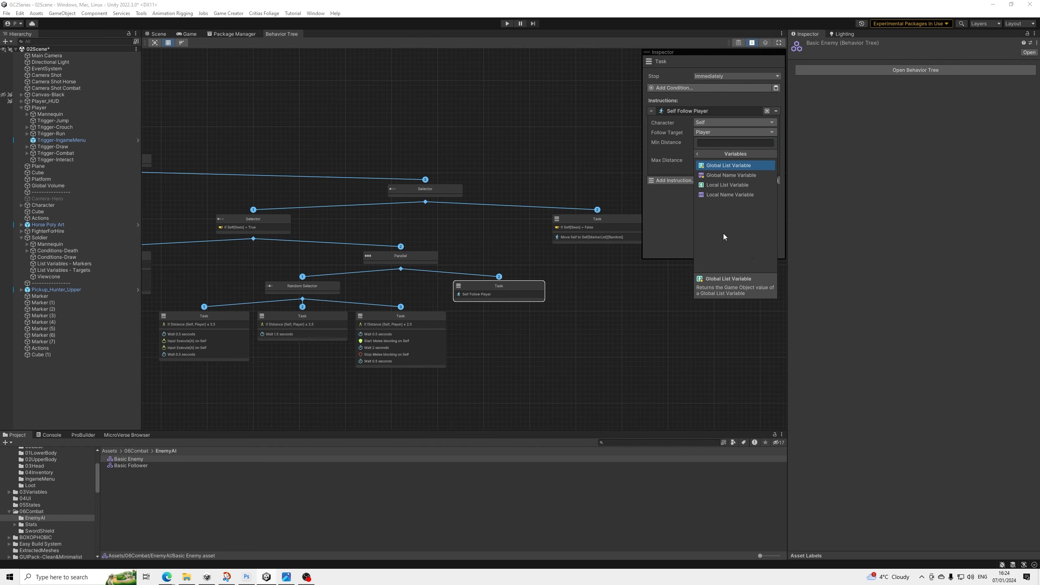
{"action": "left_click", "coordinate": [716, 185]}
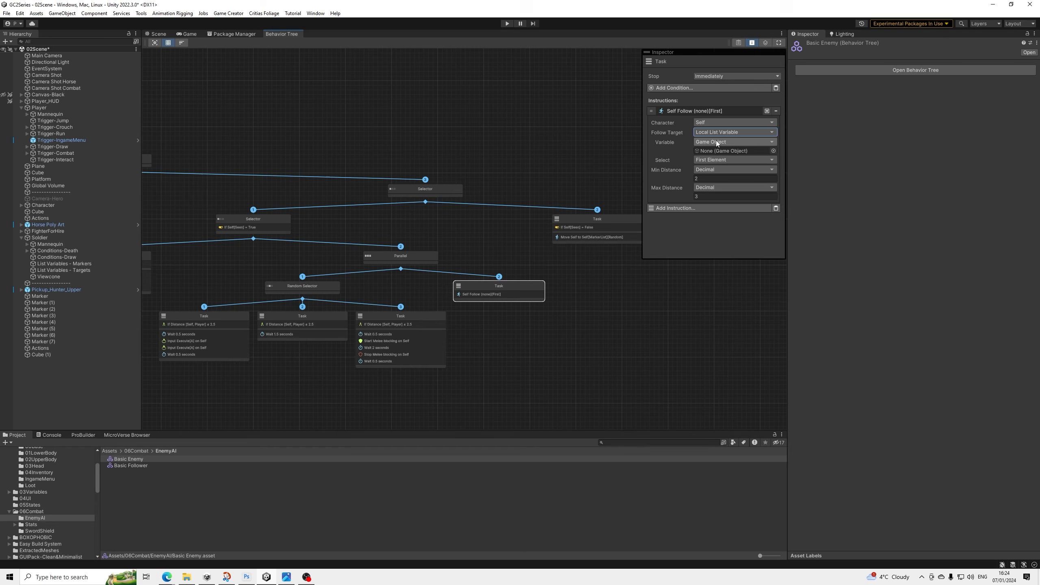
Set the follow target's list variable to a Behavior Parameter on Self named TargetList and collapse the instruction.
{"action": "left_click", "coordinate": [714, 140]}
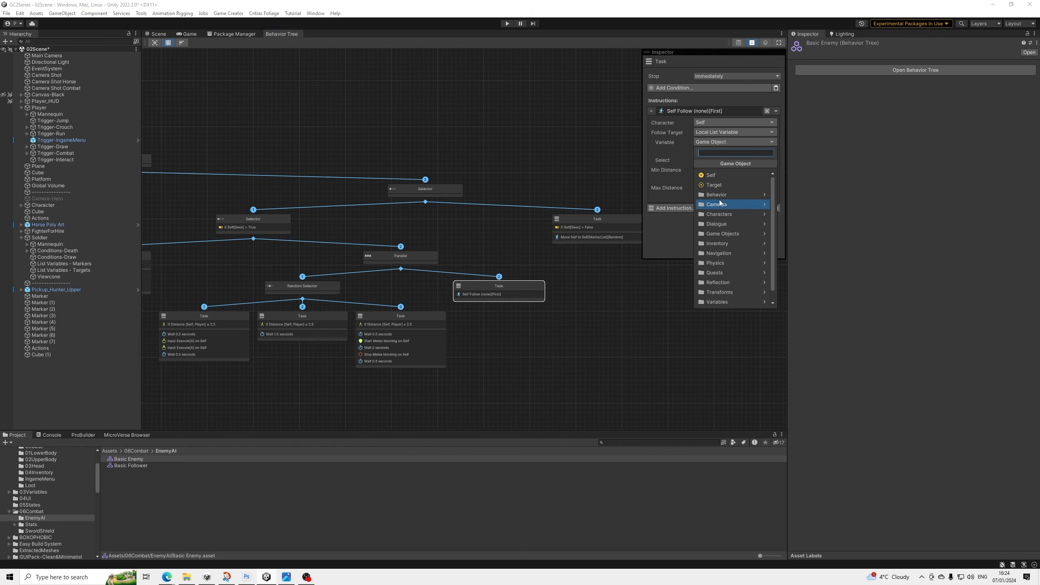
{"action": "left_click", "coordinate": [721, 195]}
{"action": "left_click", "coordinate": [720, 175]}
{"action": "left_click", "coordinate": [709, 160]}
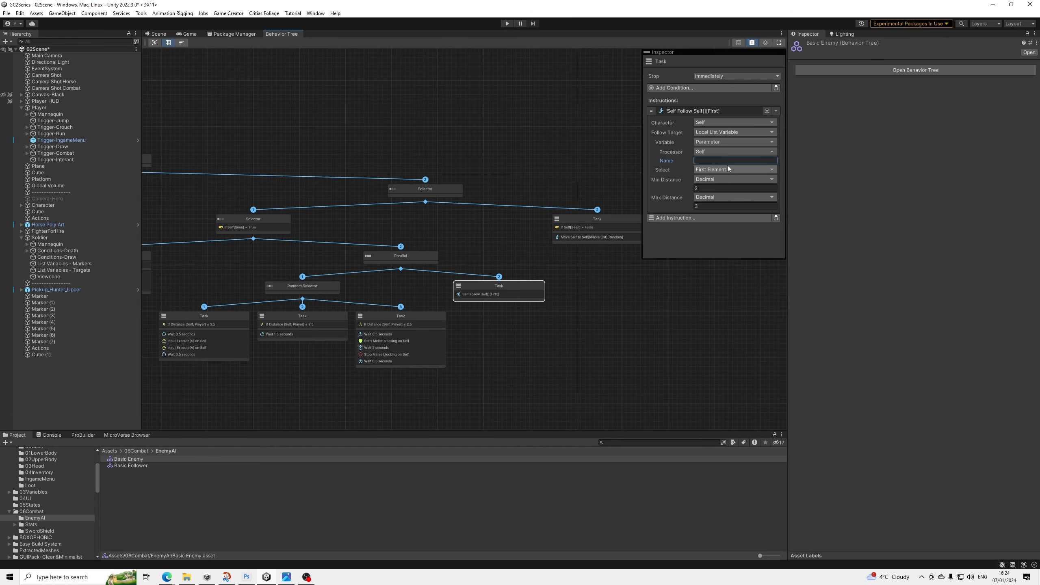
{"action": "type", "text": "Target"}
{"action": "type", "text": "List"}
{"action": "left_click", "coordinate": [617, 177]}
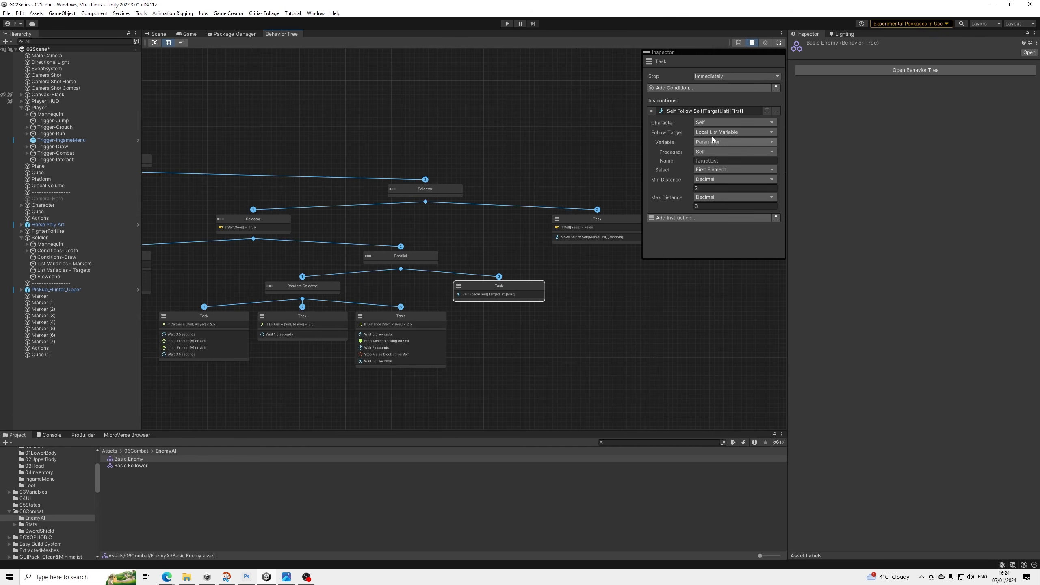
{"action": "left_click", "coordinate": [675, 111]}
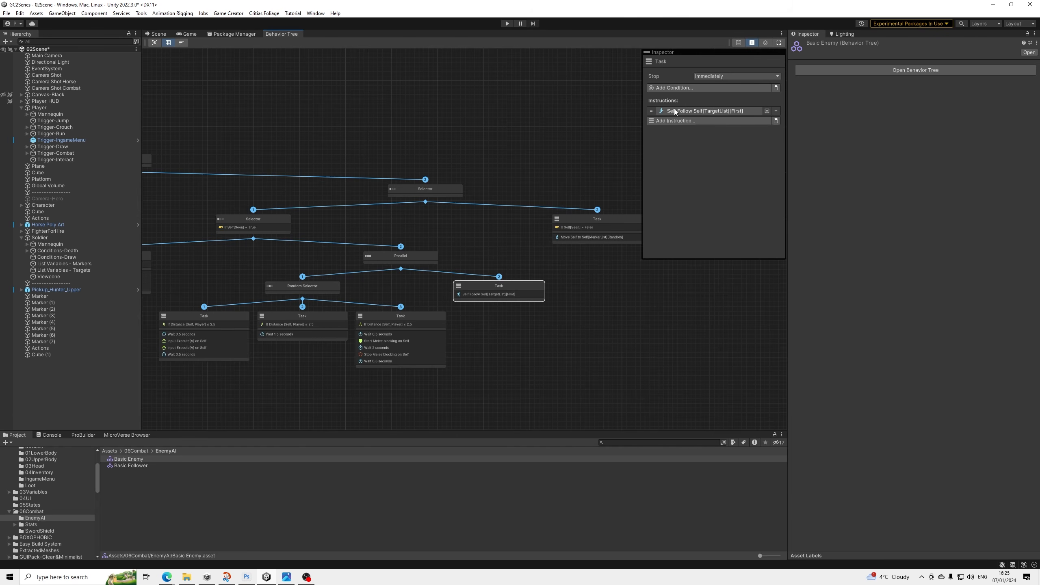
{"action": "left_click", "coordinate": [674, 110]}
{"action": "left_click", "coordinate": [674, 110]}
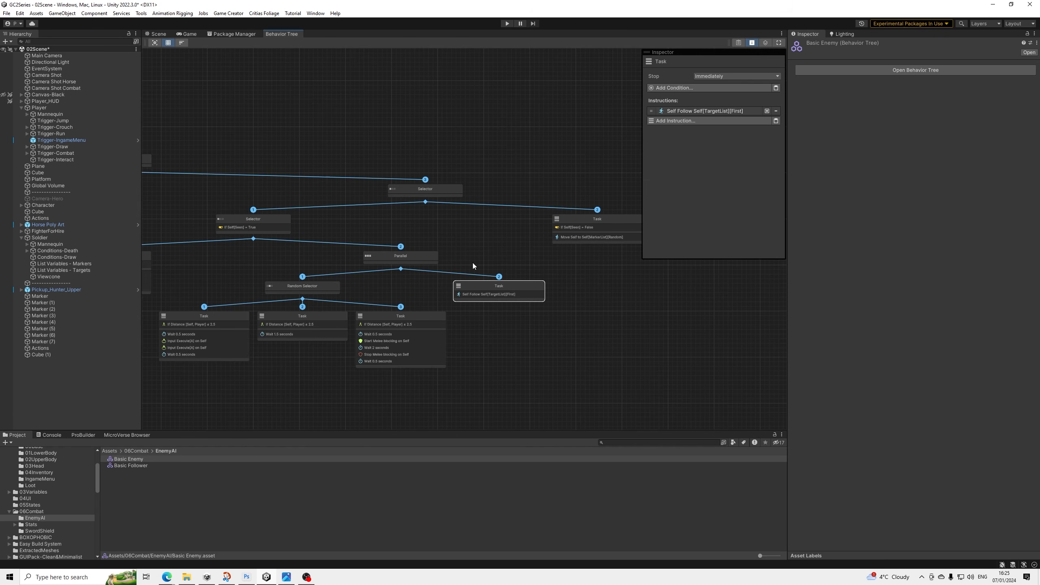
In the first Random Selector task's distance condition, set Point B to Character Position with a Local List Variable as the character.
{"action": "middle_click_drag", "start_coordinate": [477, 266], "coordinate": [595, 254]}
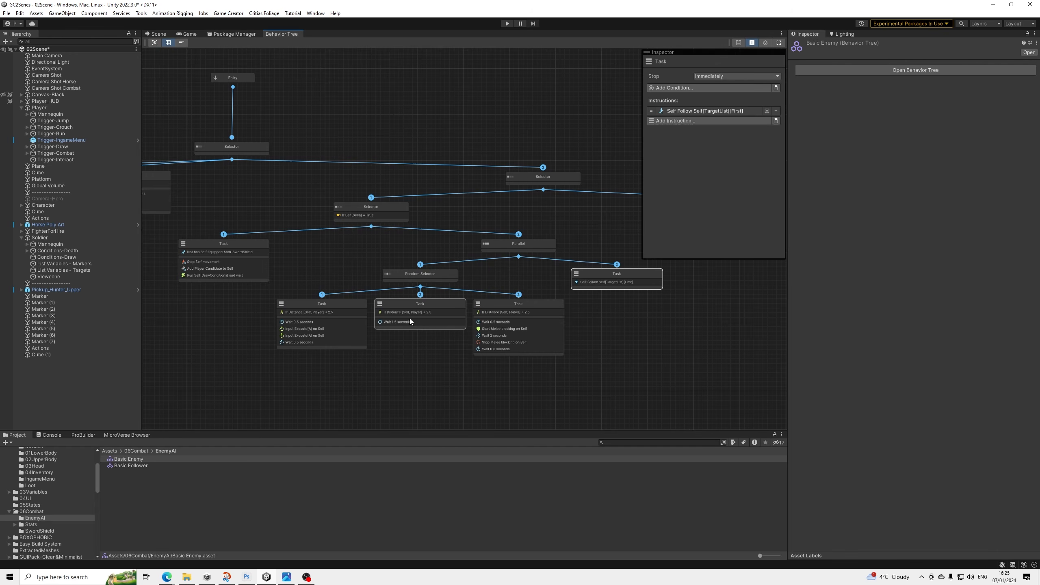
{"action": "left_click", "coordinate": [321, 313]}
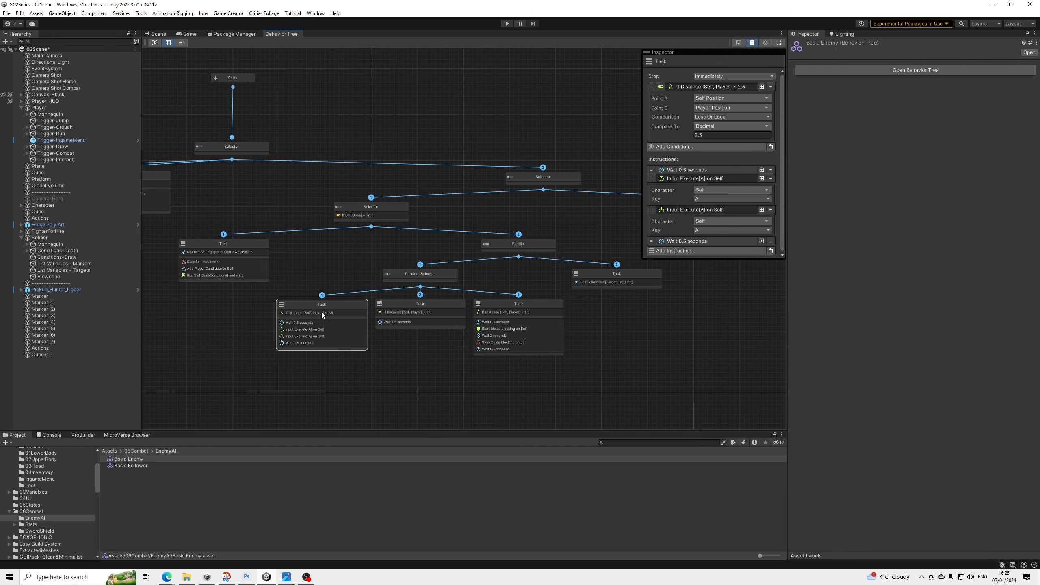
{"action": "left_click", "coordinate": [713, 108]}
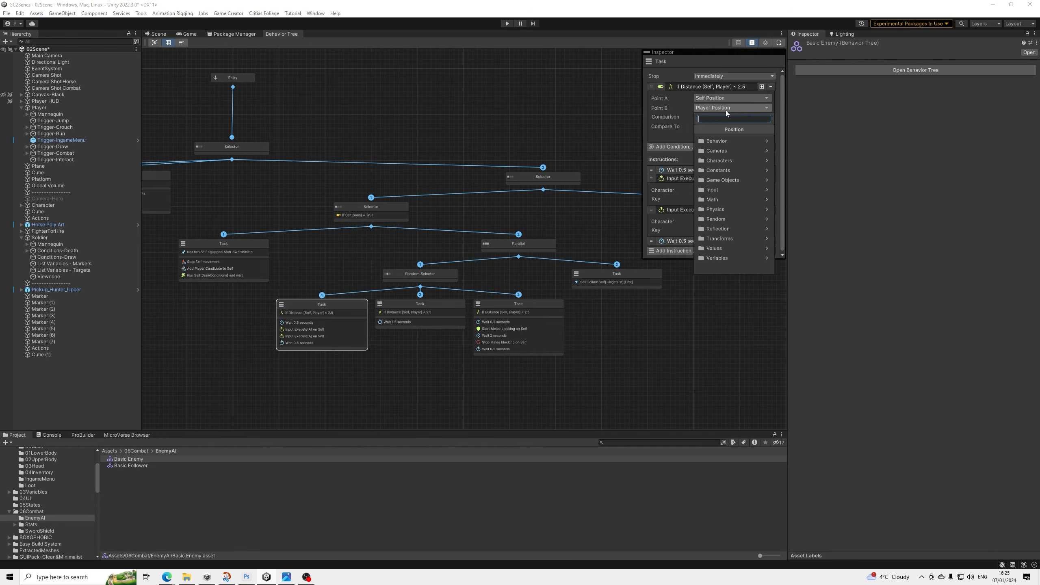
{"action": "left_click", "coordinate": [725, 160]}
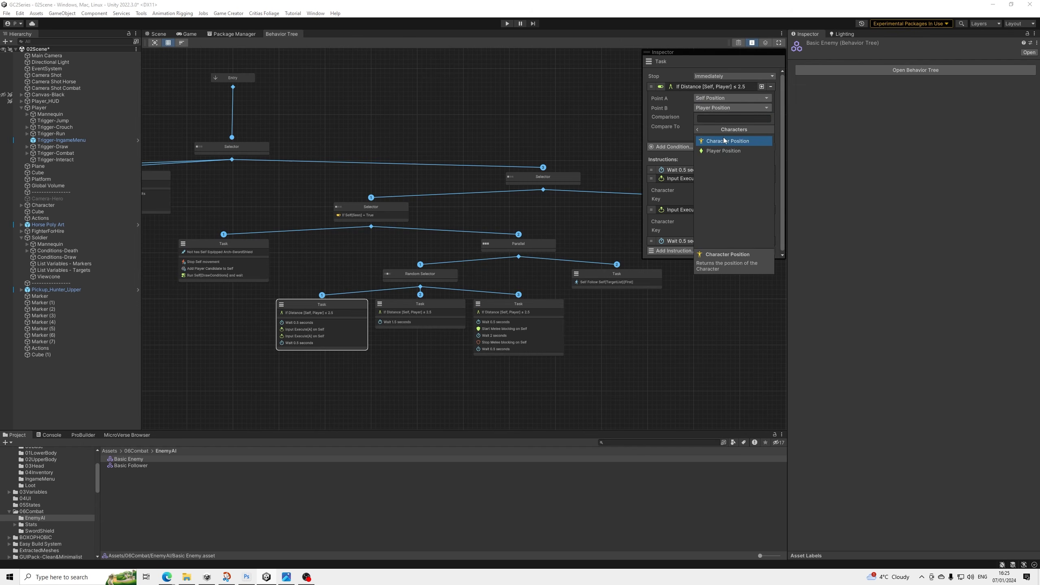
{"action": "left_click", "coordinate": [723, 140]}
{"action": "left_click", "coordinate": [712, 117]}
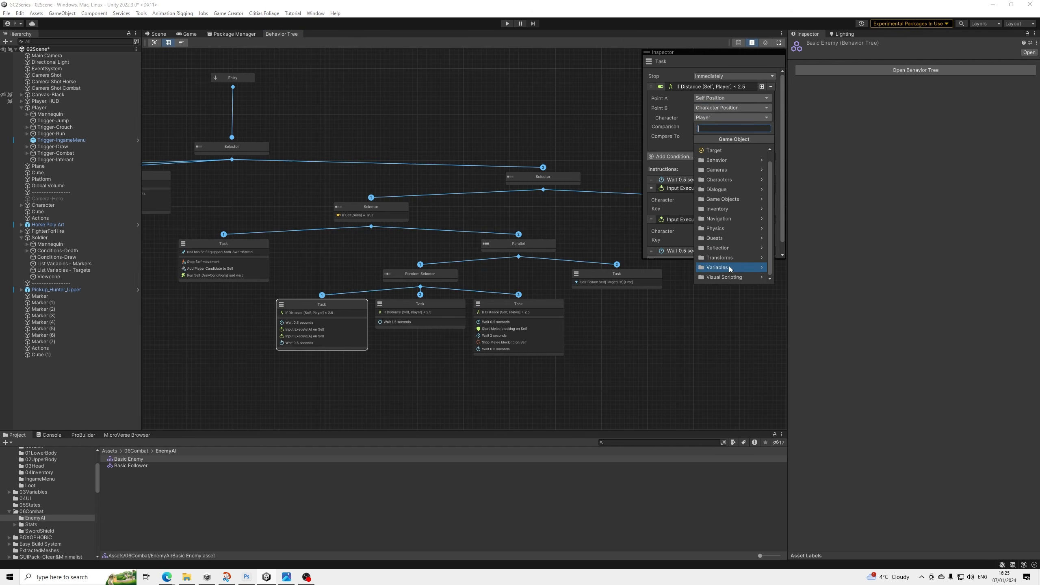
{"action": "left_click", "coordinate": [720, 267]}
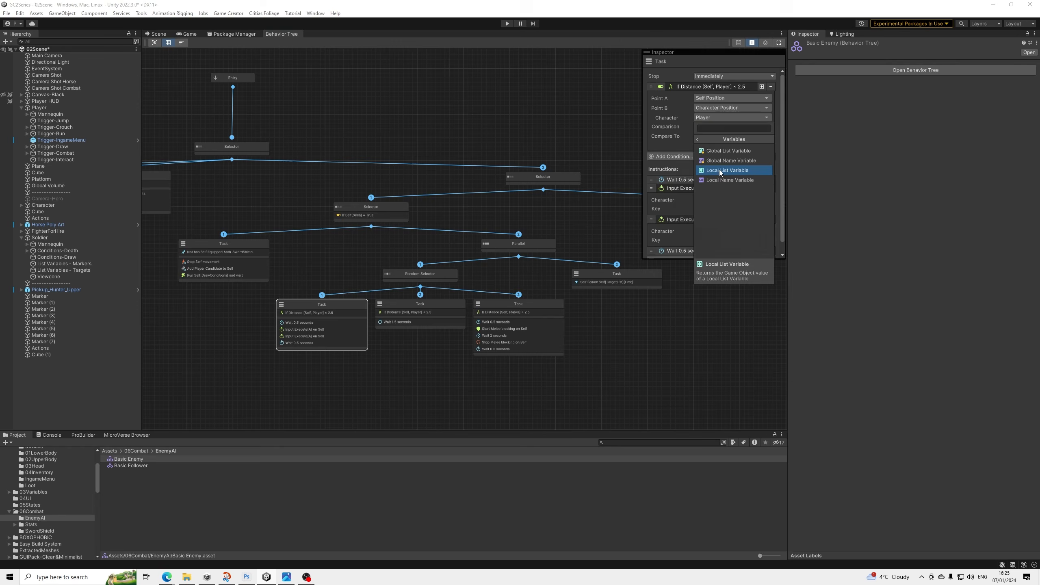
{"action": "left_click", "coordinate": [719, 169]}
Set that condition's list variable to the Behavior Parameter TargetList on Self and check the follow task's matching target settings.
{"action": "left_click", "coordinate": [736, 128]}
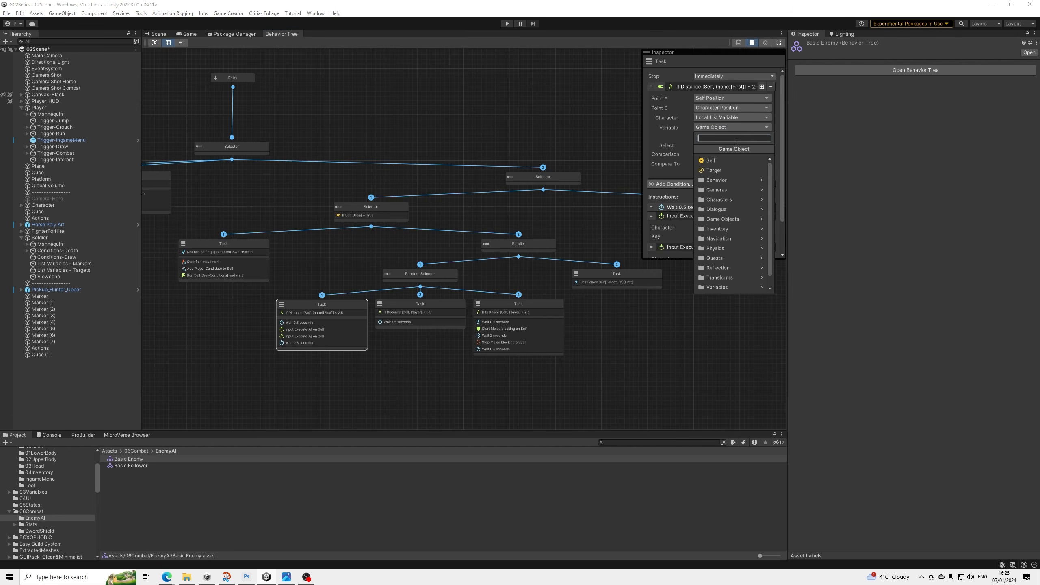
{"action": "left_click", "coordinate": [720, 182]}
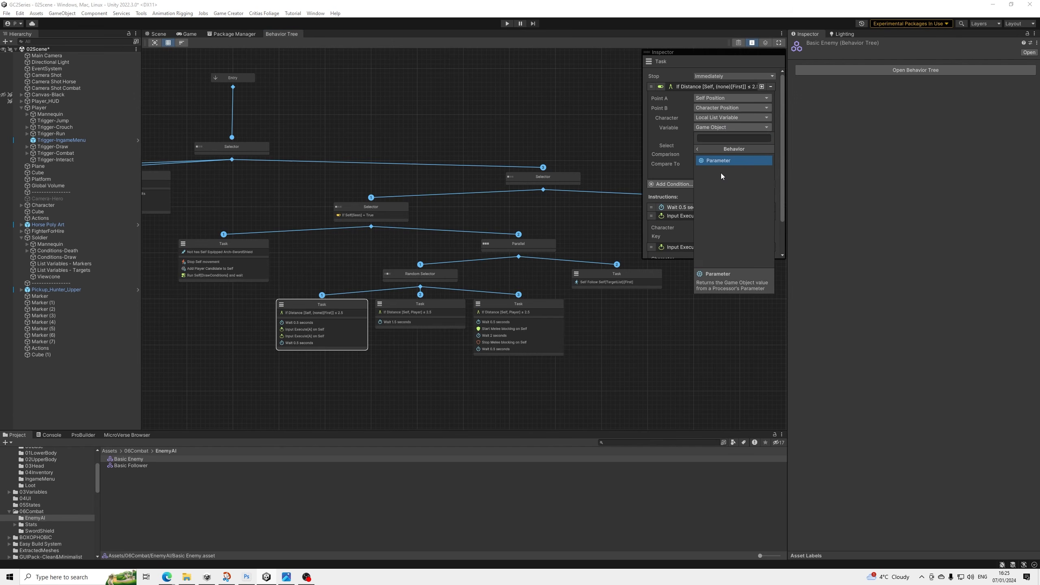
{"action": "left_click", "coordinate": [713, 160]}
{"action": "left_click", "coordinate": [728, 146]}
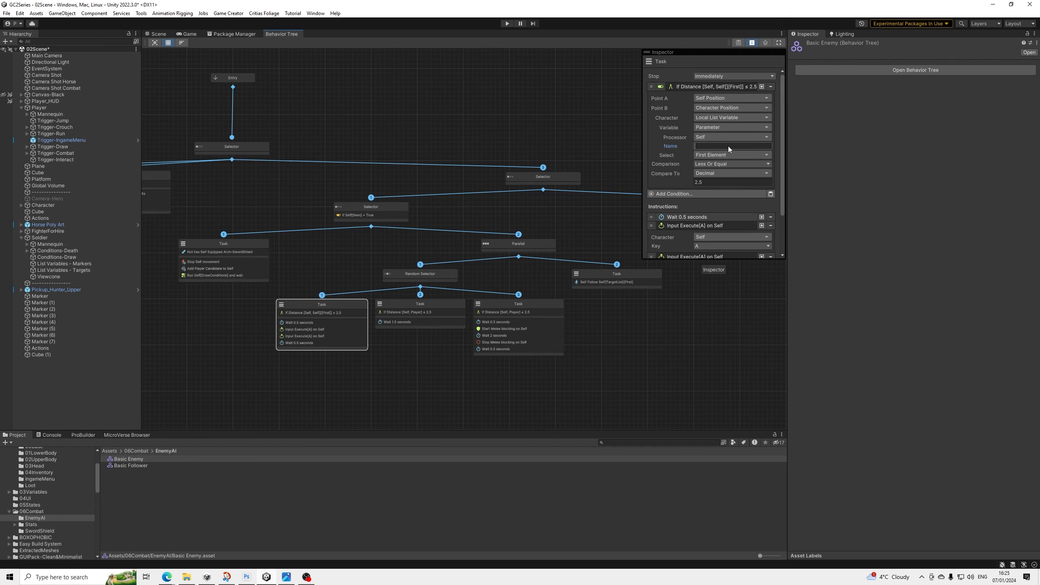
{"action": "type", "text": "TargetList"}
{"action": "left_click", "coordinate": [607, 285]}
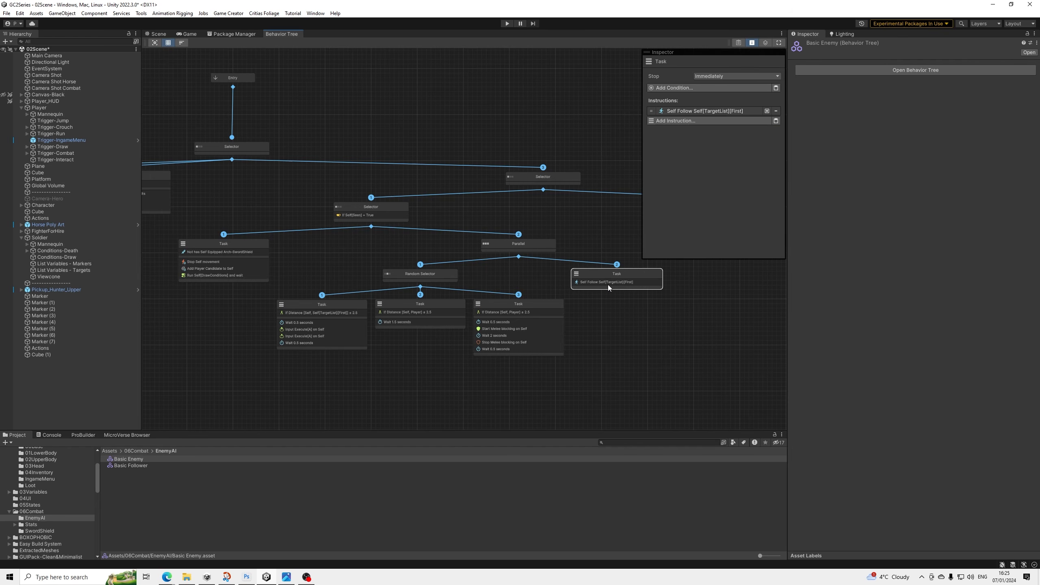
{"action": "left_click", "coordinate": [697, 110]}
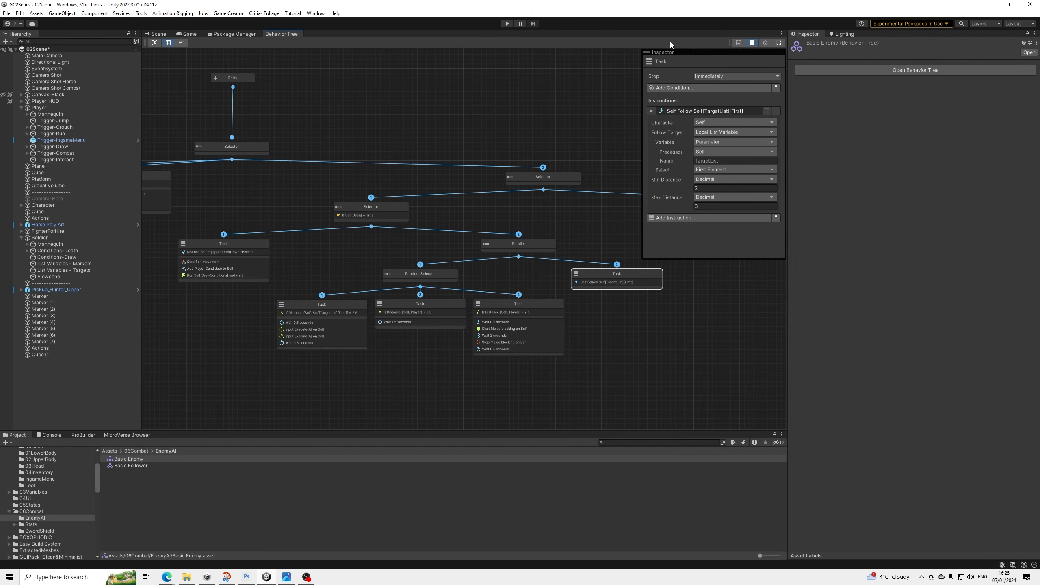
Add a Game Object parameter named TargetList to the Basic Enemy tree's blackboard and place it directly above DrawConditions.
{"action": "left_click", "coordinate": [740, 43]}
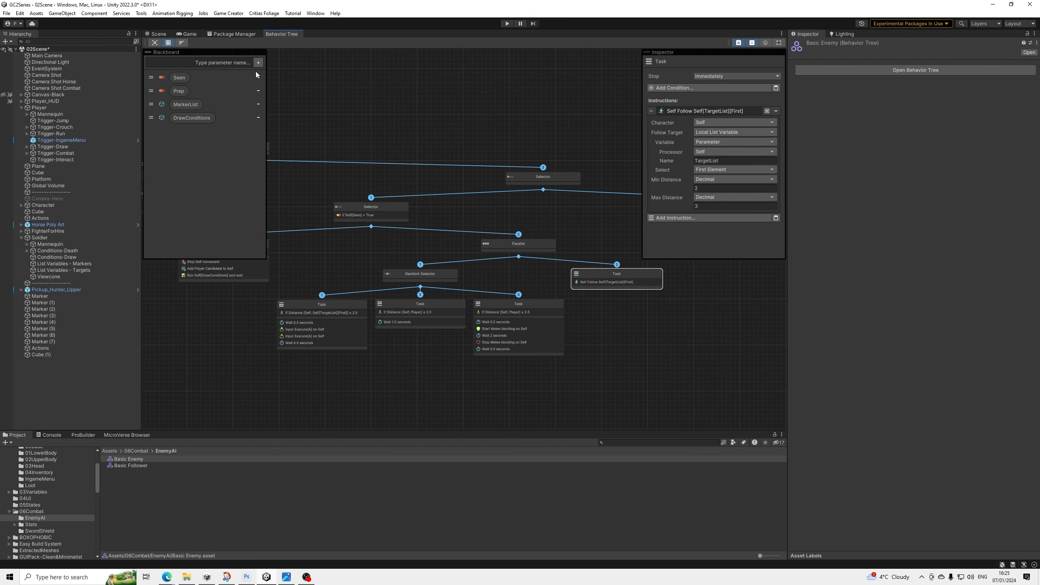
{"action": "left_click", "coordinate": [246, 63]}
{"action": "type", "text": "TargetL"}
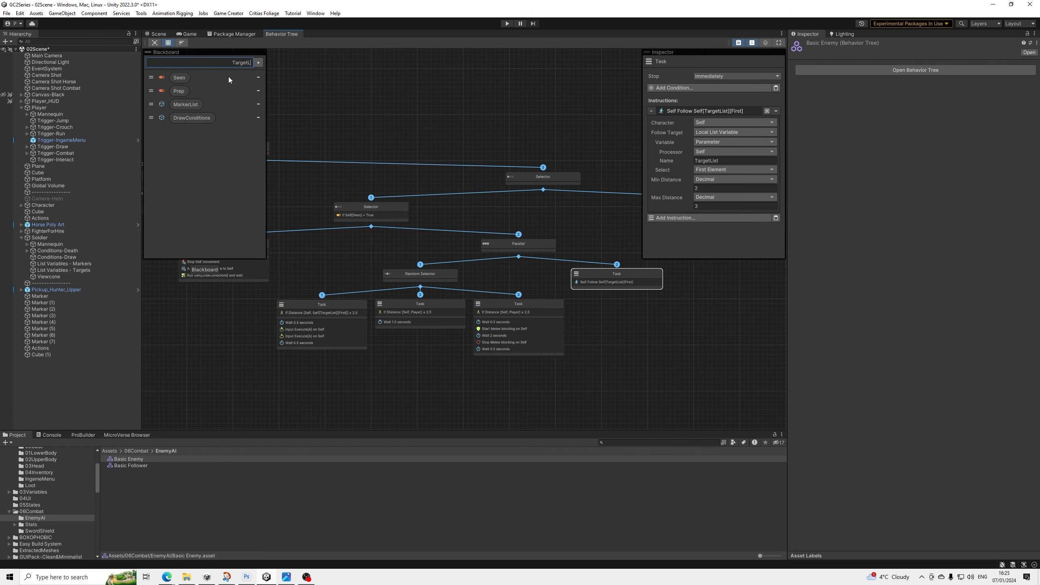
{"action": "type", "text": "ist"}
{"action": "key", "text": "Return"}
{"action": "left_click", "coordinate": [159, 135]}
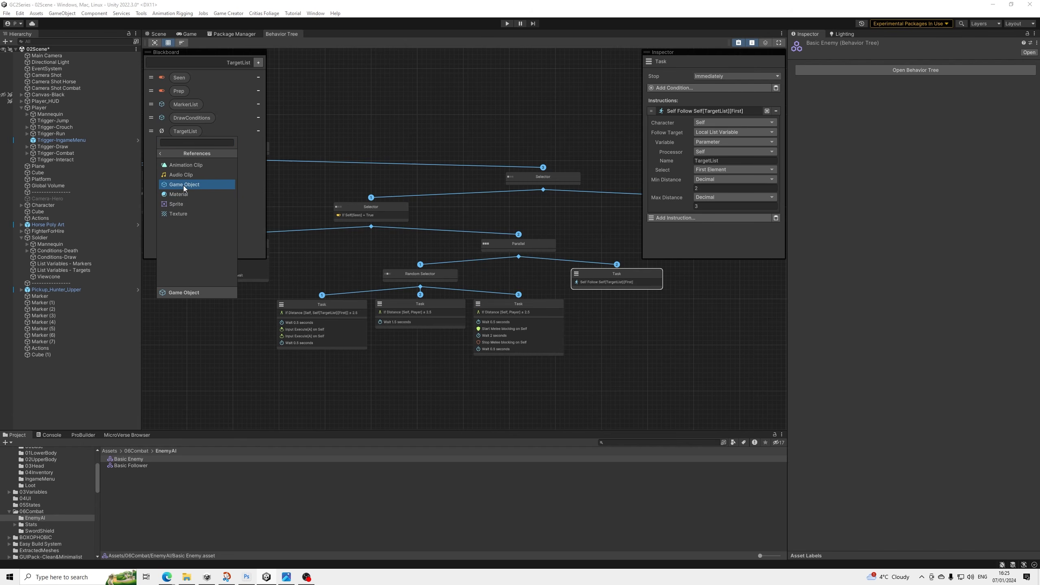
{"action": "left_click", "coordinate": [184, 184]}
{"action": "left_click_drag", "start_coordinate": [151, 131], "coordinate": [151, 107]}
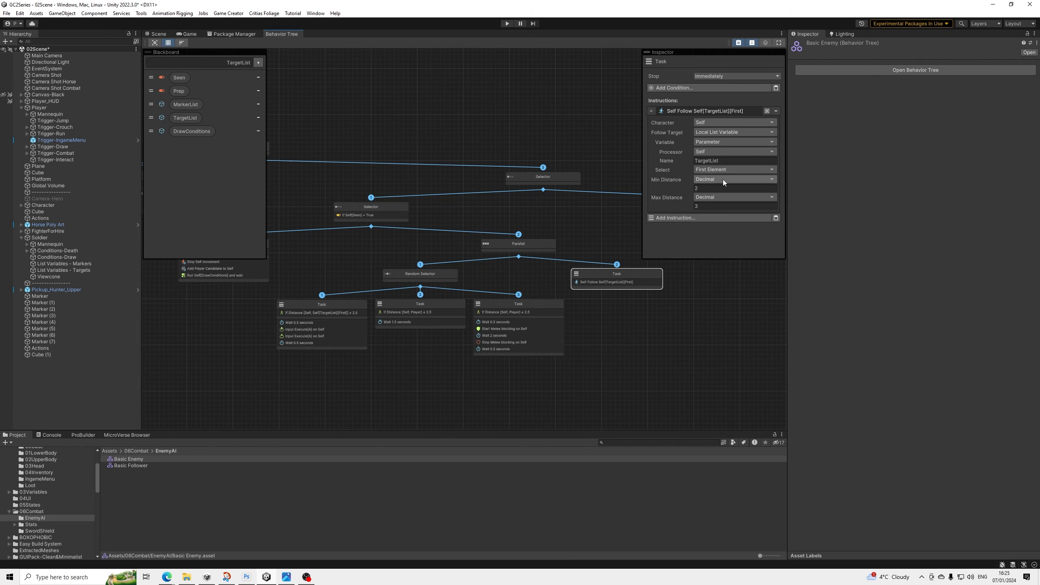
Copy the first Random Selector task's TargetList distance condition into the Wait 1.5 seconds task and delete that task's Player distance condition.
{"action": "left_click", "coordinate": [352, 321]}
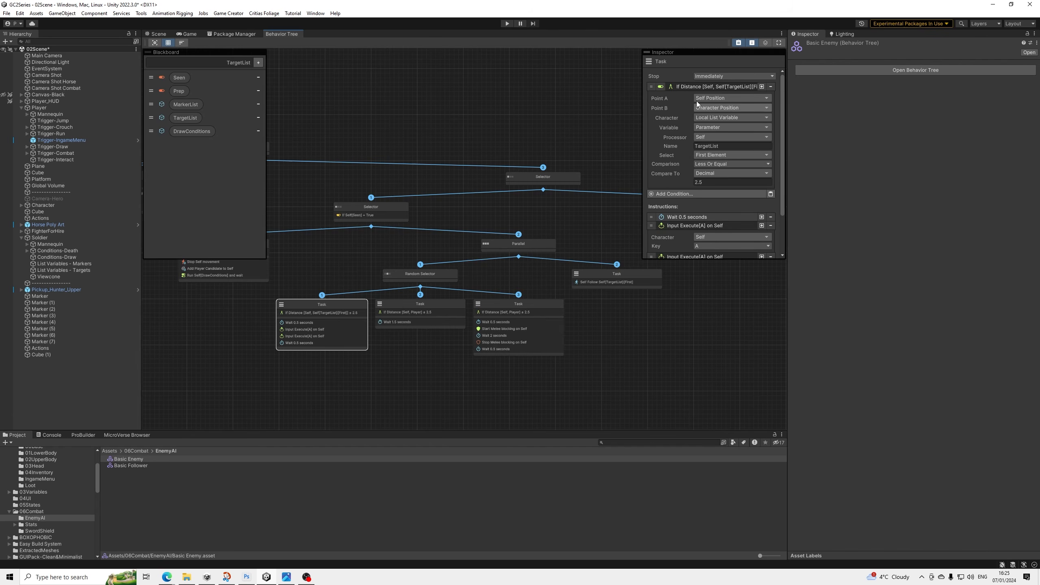
{"action": "left_click", "coordinate": [701, 88]}
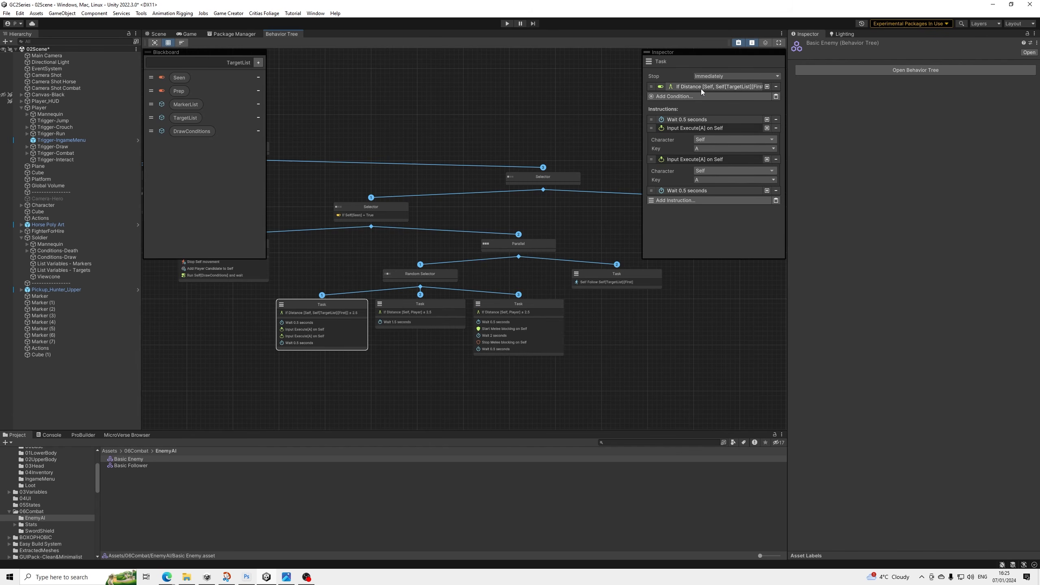
{"action": "right_click", "coordinate": [700, 88]}
{"action": "left_click", "coordinate": [717, 96]}
{"action": "left_click", "coordinate": [421, 327]}
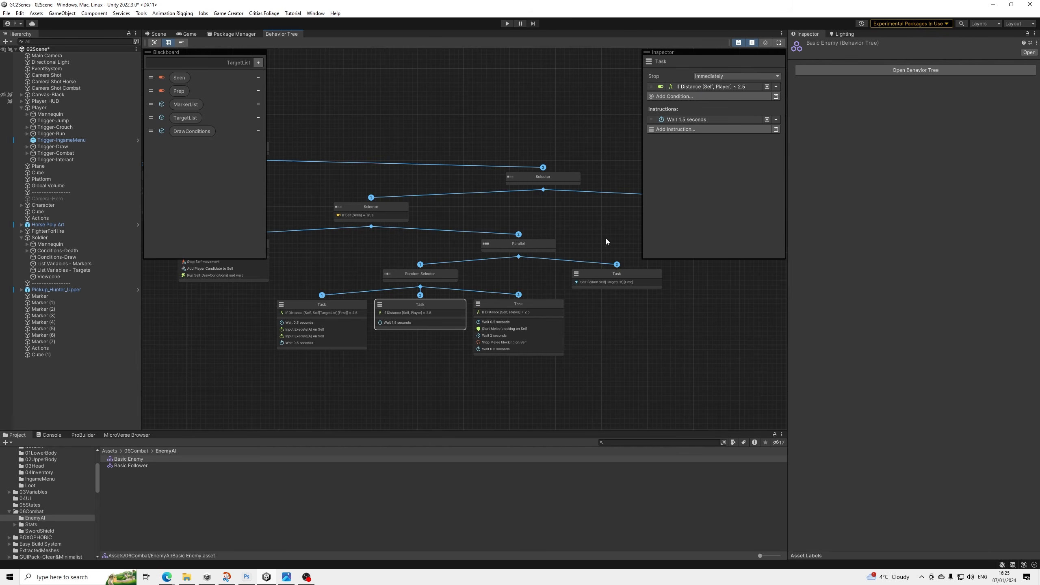
{"action": "left_click", "coordinate": [775, 96]}
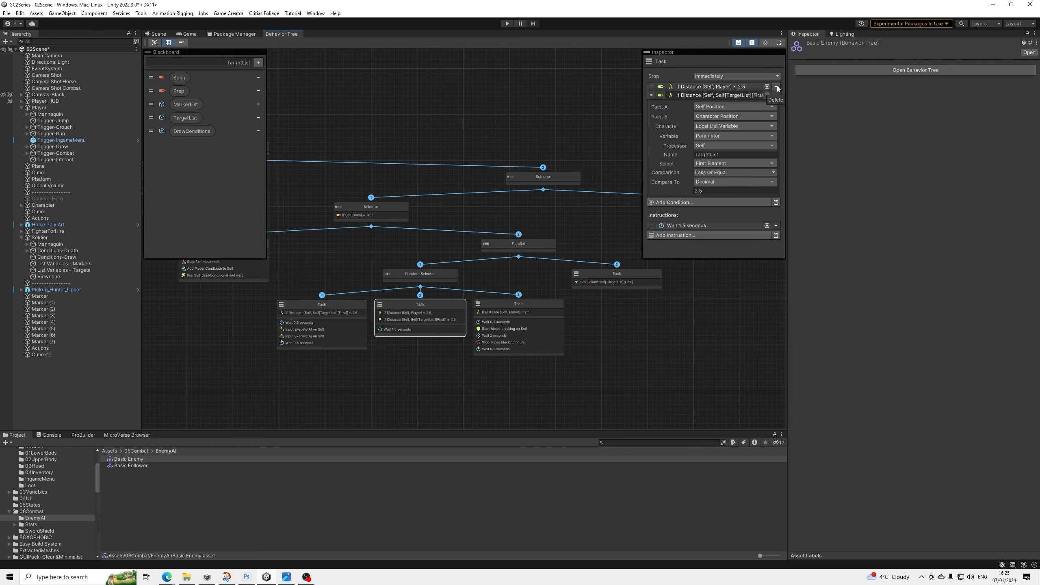
{"action": "left_click", "coordinate": [776, 87]}
Paste the copied TargetList distance condition into the melee blocking task, delete its Player distance condition, and check the pasted settings.
{"action": "left_click", "coordinate": [497, 333]}
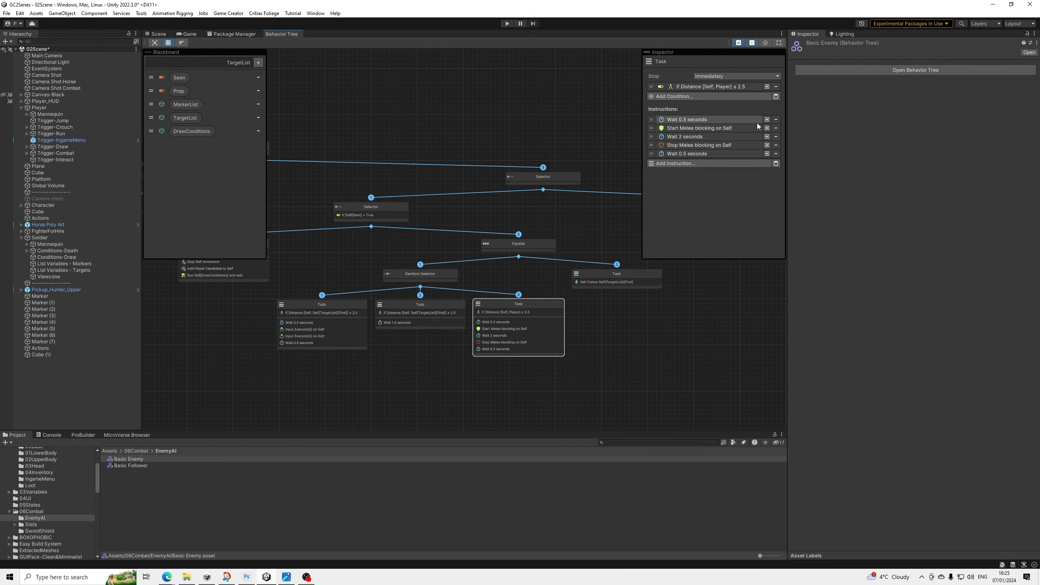
{"action": "left_click", "coordinate": [775, 96]}
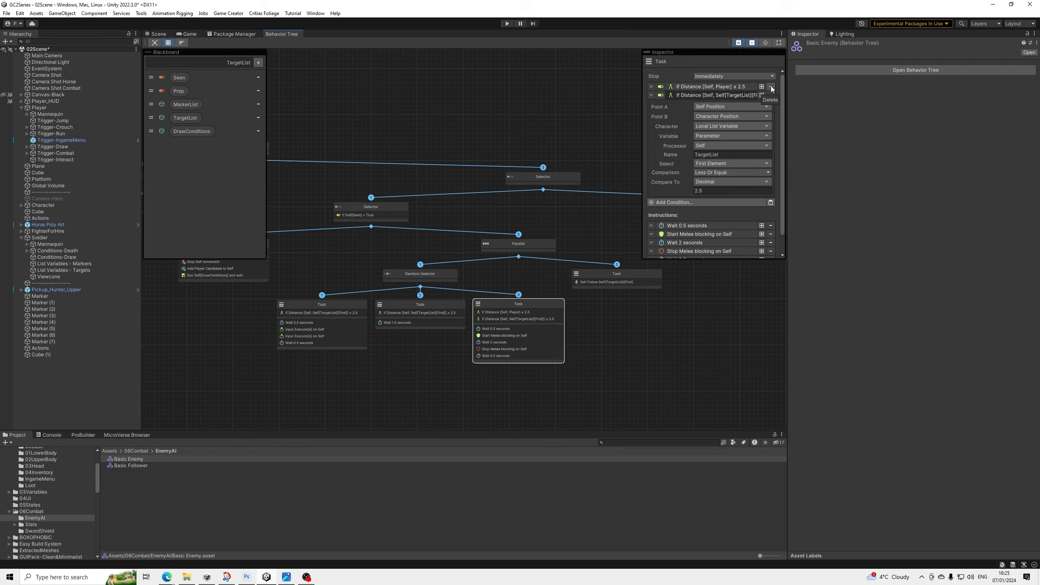
{"action": "left_click", "coordinate": [771, 86]}
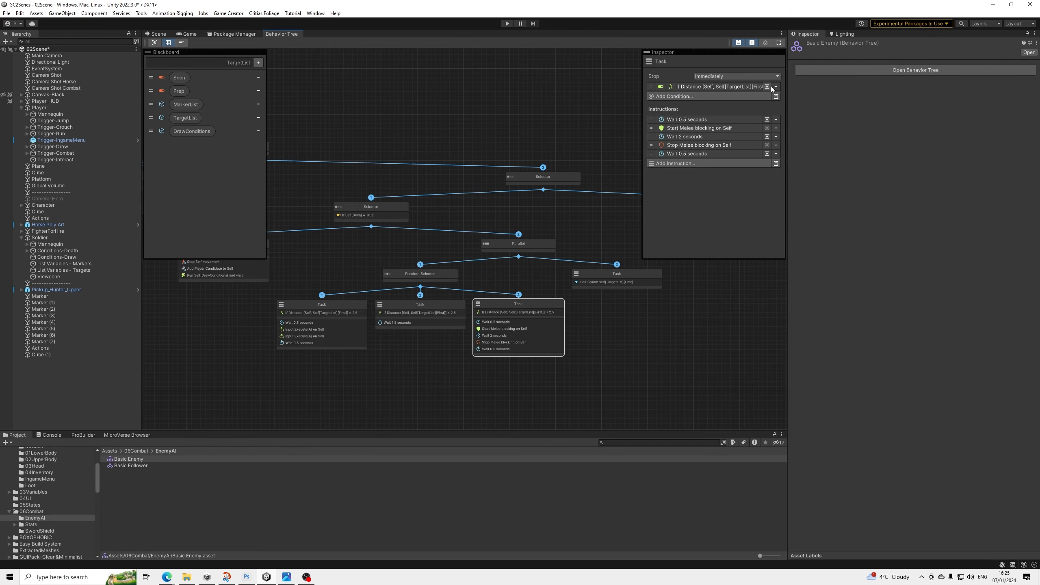
{"action": "left_click", "coordinate": [731, 88]}
{"action": "left_click", "coordinate": [731, 88]}
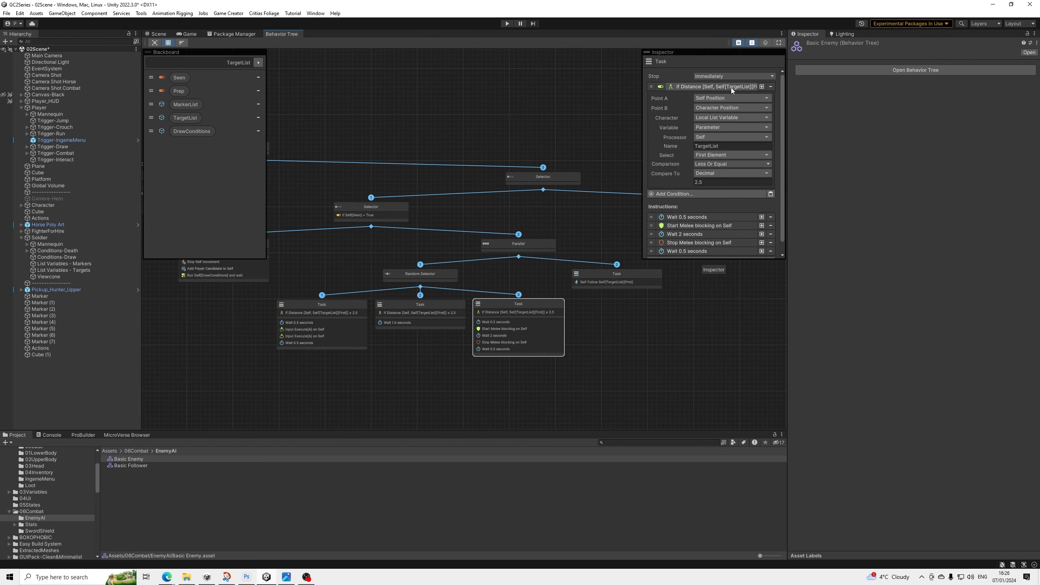
{"action": "left_click", "coordinate": [731, 88]}
{"action": "scroll", "coordinate": [444, 249], "scroll_direction": "down", "scroll_amount": 2}
{"action": "middle_click_drag", "start_coordinate": [442, 266], "coordinate": [458, 287]}
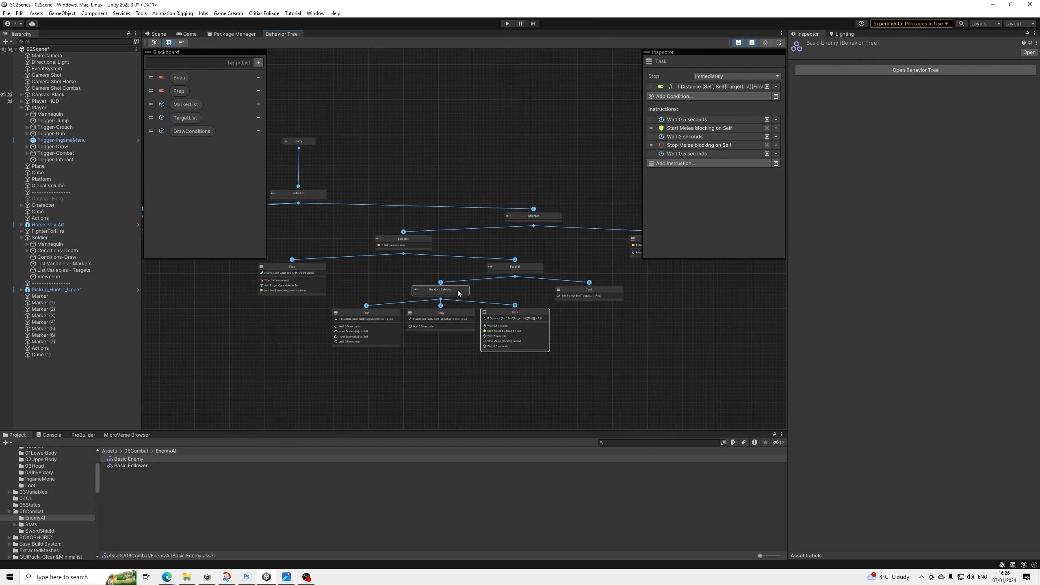
Return to the Scene view and save the scene.
{"action": "left_click", "coordinate": [158, 36]}
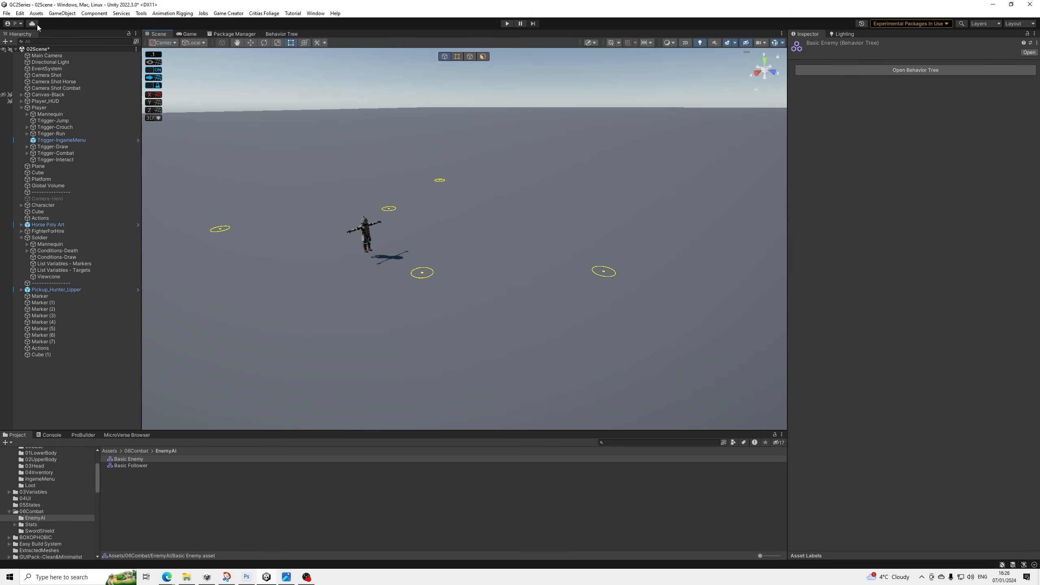
{"action": "left_click", "coordinate": [7, 13]}
{"action": "left_click", "coordinate": [19, 52]}
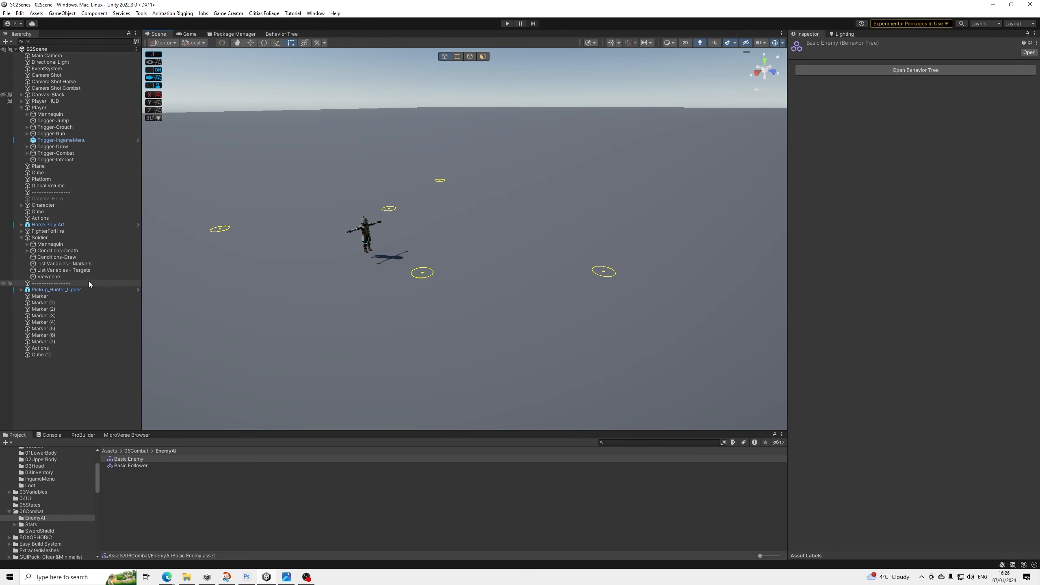
Inspect the Soldier's Processor parameters and open the Player object's tag choices.
{"action": "left_click", "coordinate": [81, 236]}
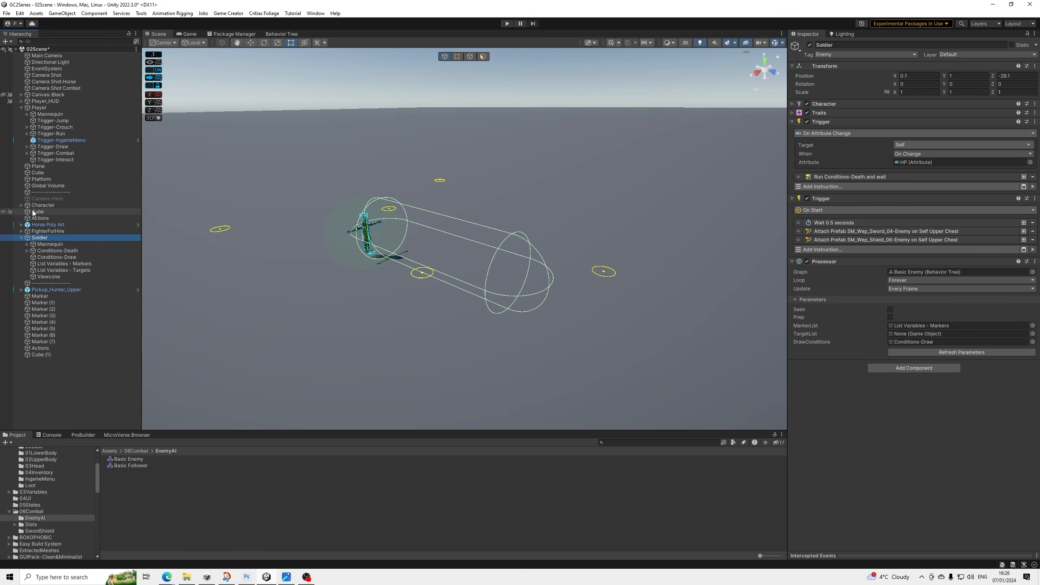
{"action": "left_click", "coordinate": [39, 107]}
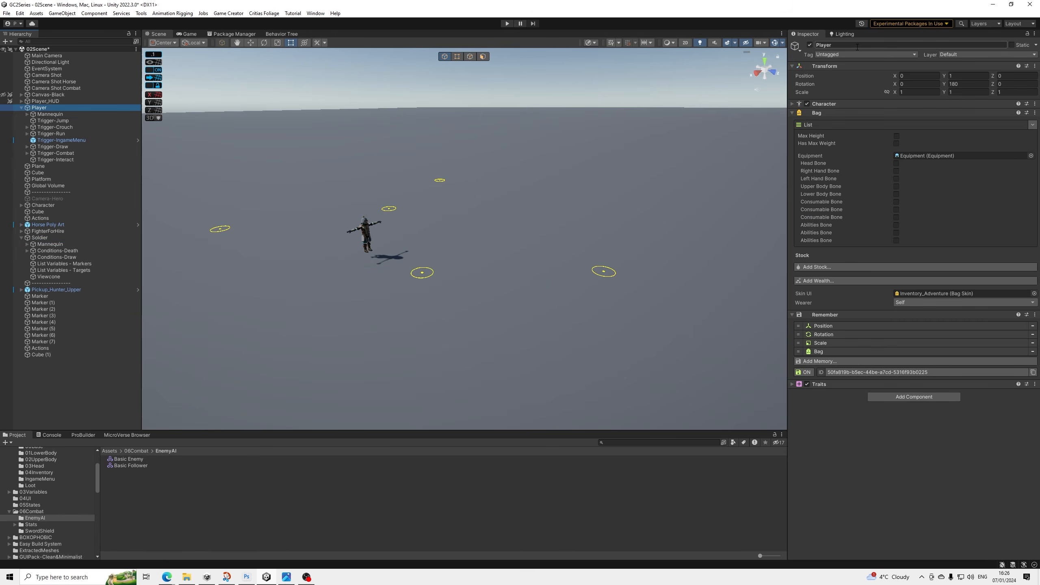
{"action": "left_click", "coordinate": [845, 54]}
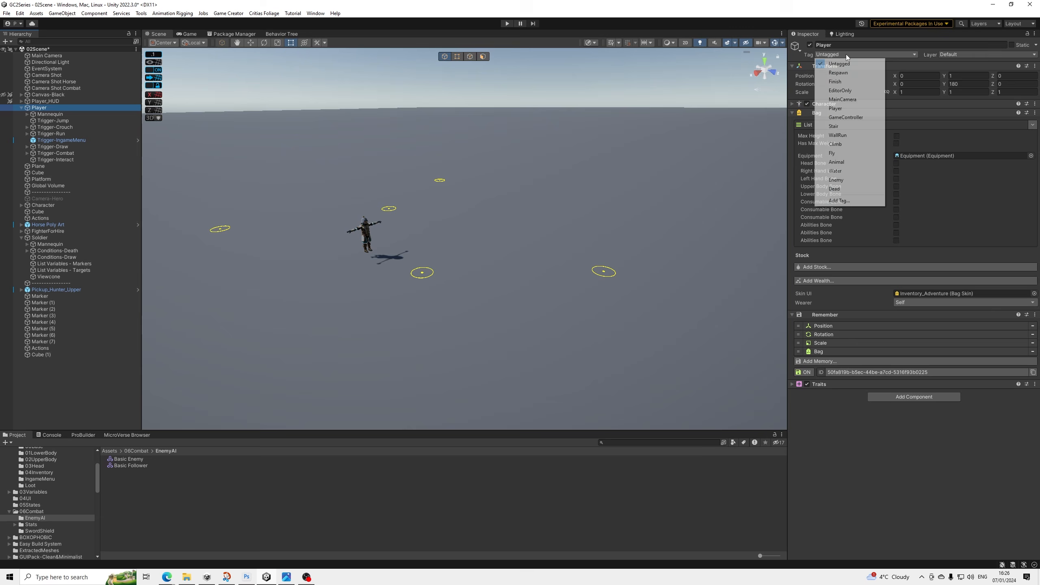
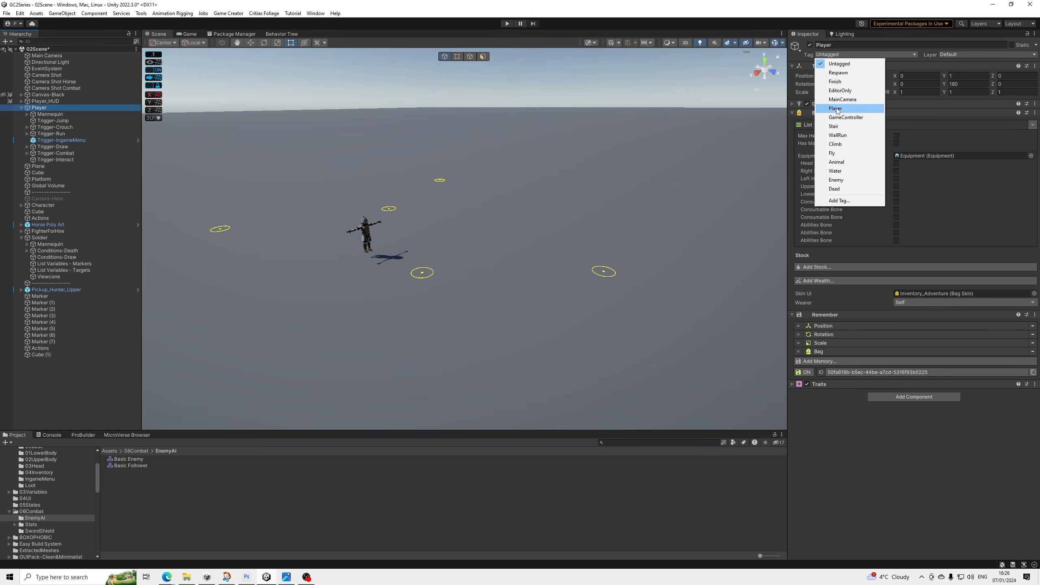
{"action": "left_click", "coordinate": [841, 201]}
{"action": "left_click", "coordinate": [1017, 145]}
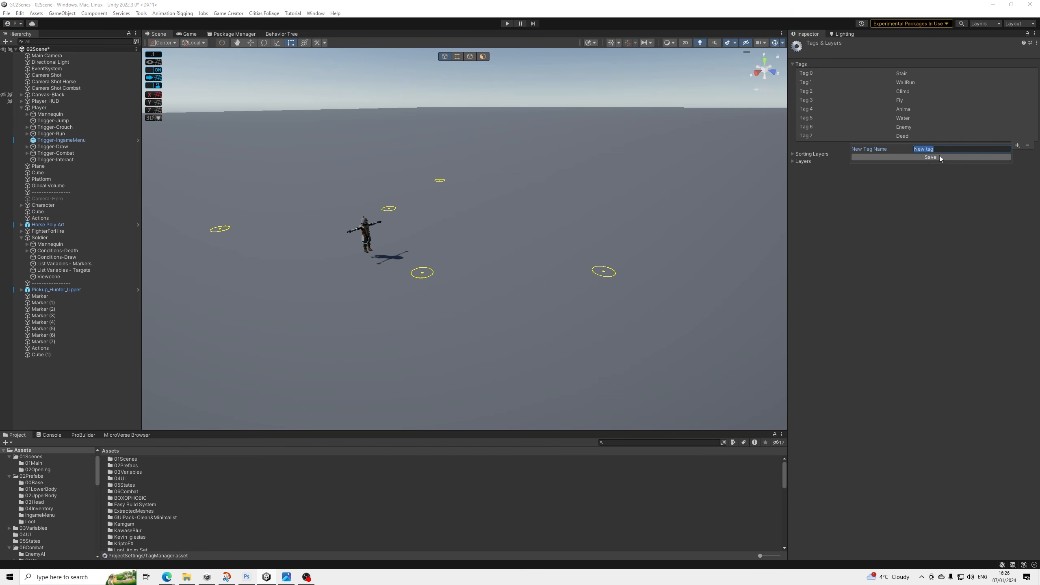
{"action": "type", "text": "Target"}
{"action": "key", "text": "Return"}
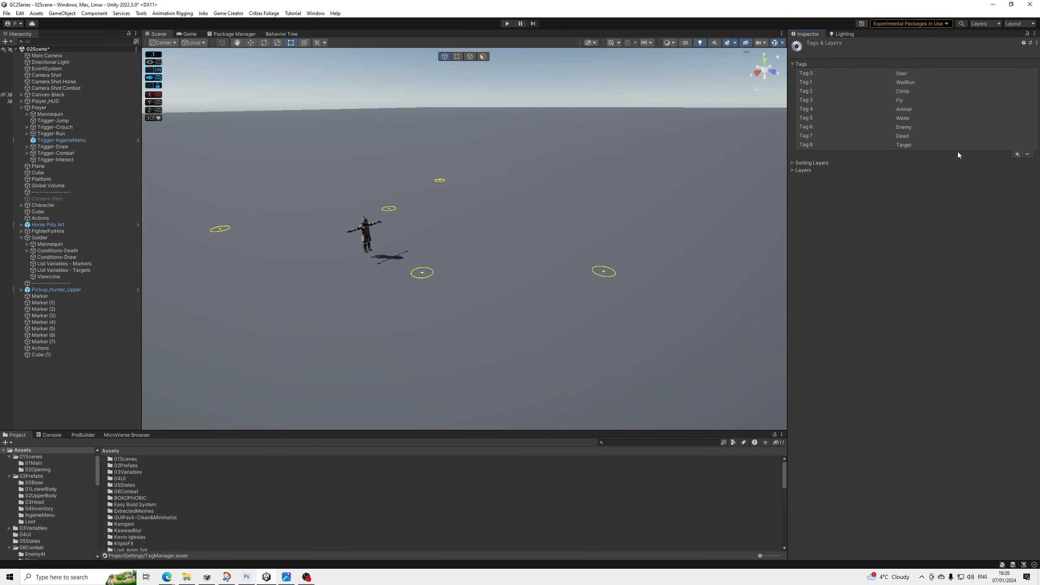
{"action": "left_click", "coordinate": [901, 145]}
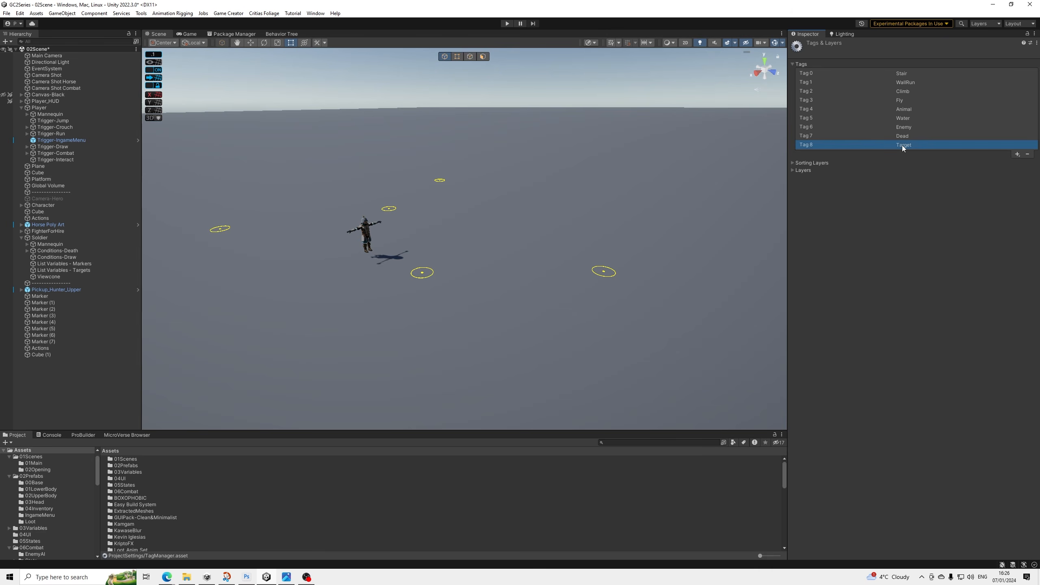
{"action": "left_click", "coordinate": [1027, 154]}
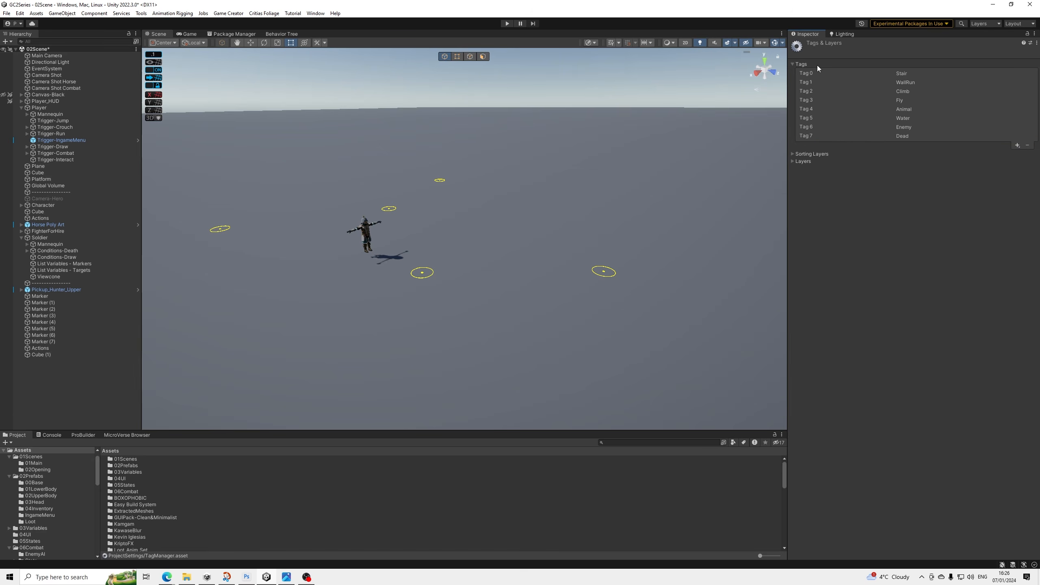
Add a new tag named Friendly to the project's tag list.
{"action": "left_click", "coordinate": [44, 238]}
{"action": "left_click", "coordinate": [890, 54]}
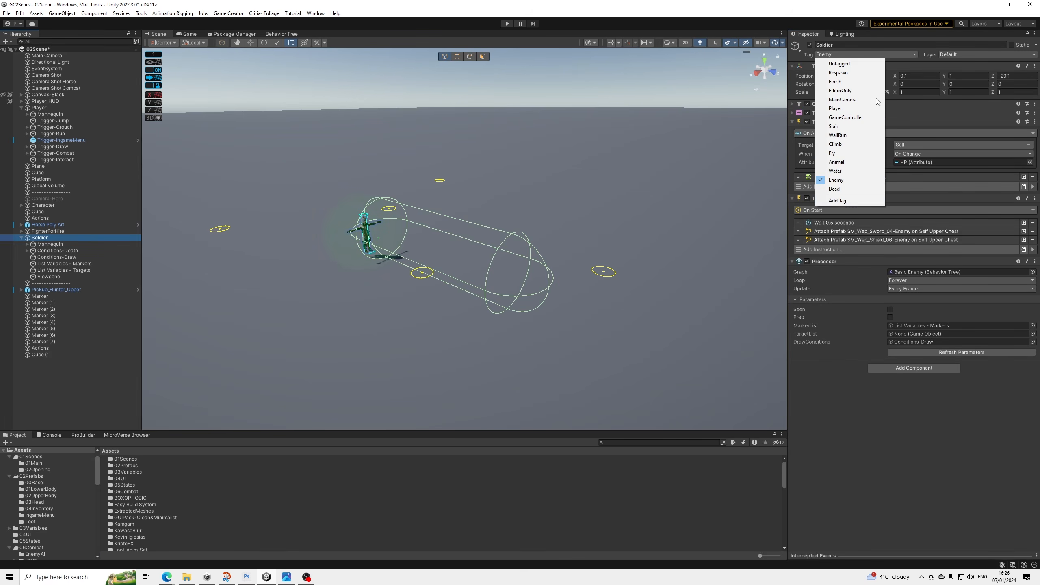
{"action": "left_click", "coordinate": [843, 202]}
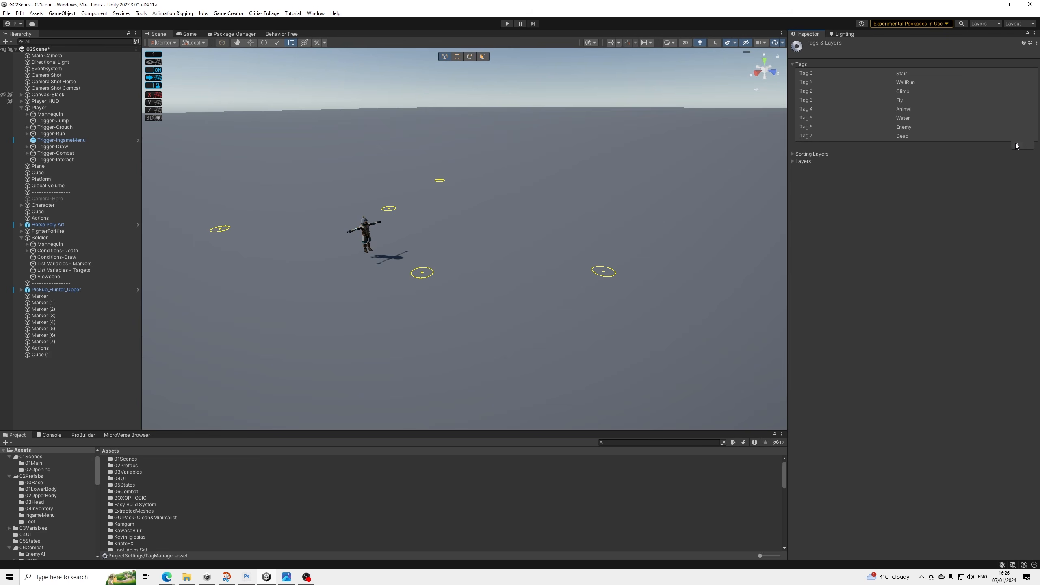
{"action": "left_click", "coordinate": [1016, 146]}
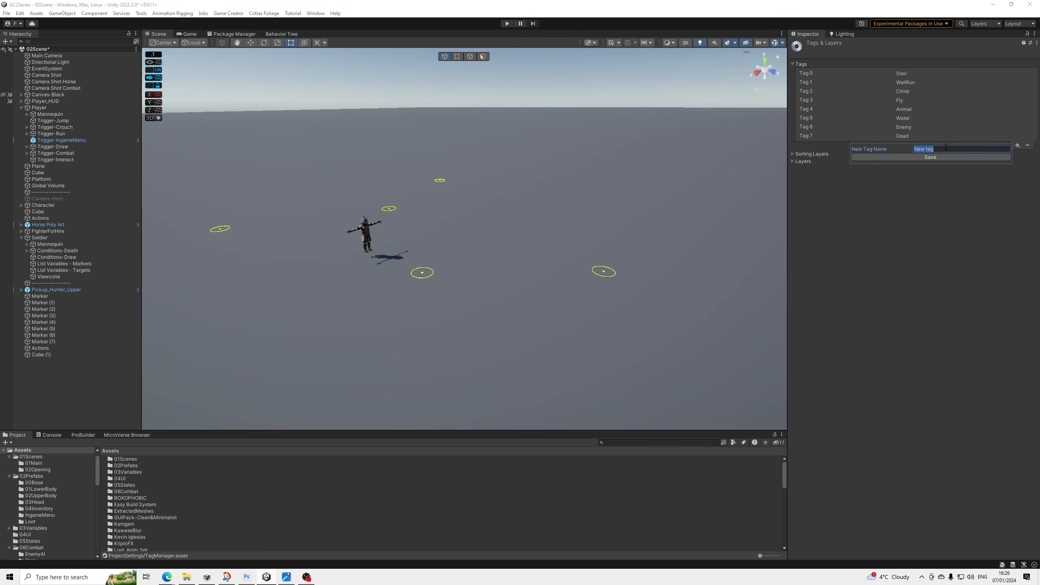
{"action": "type", "text": "Friendly"}
{"action": "key", "text": "Return"}
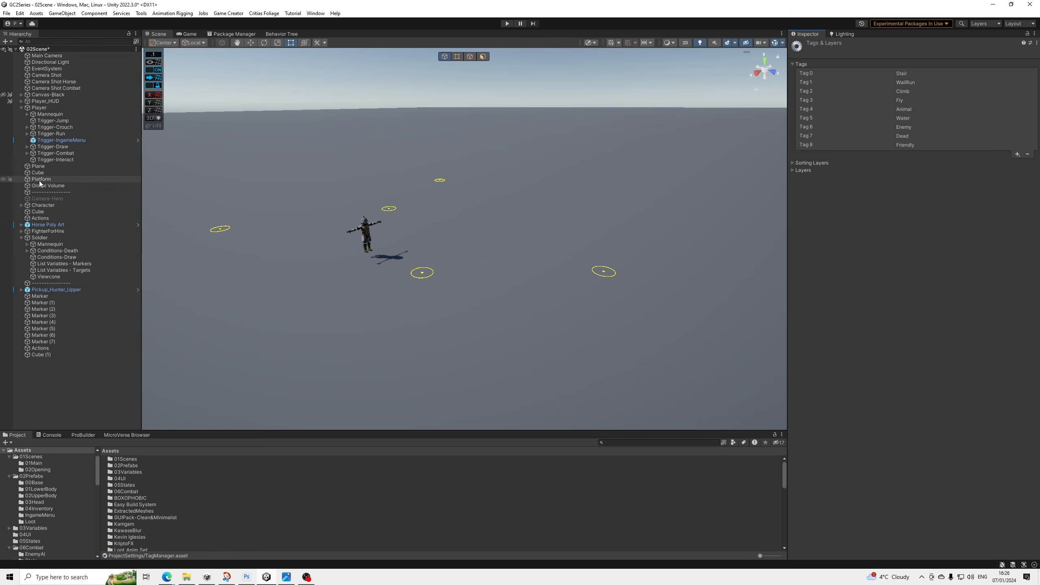
Assign the Friendly tag to the Player object.
{"action": "left_click", "coordinate": [39, 107]}
{"action": "left_click", "coordinate": [833, 56]}
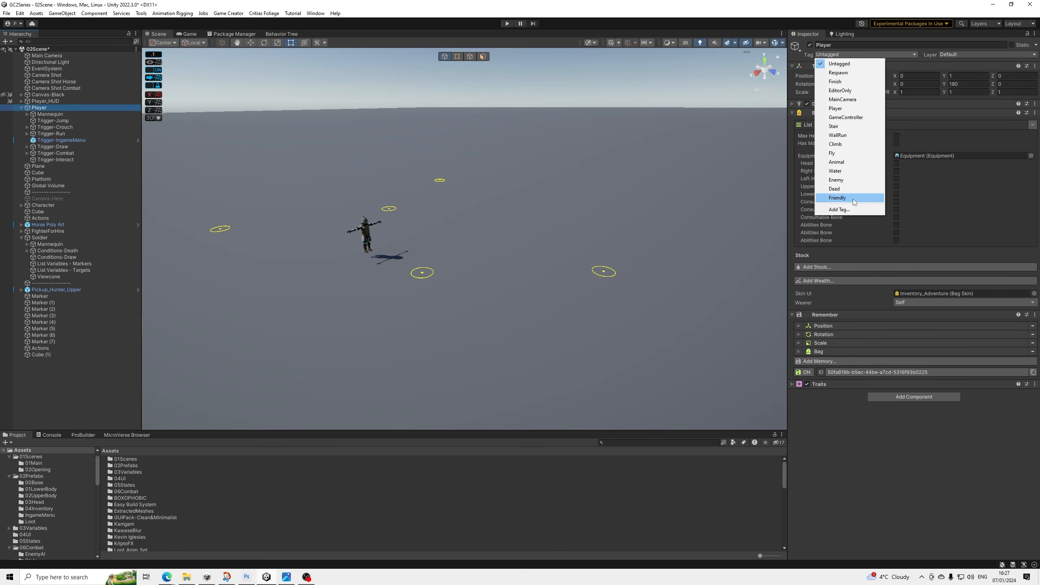
{"action": "left_click", "coordinate": [843, 200]}
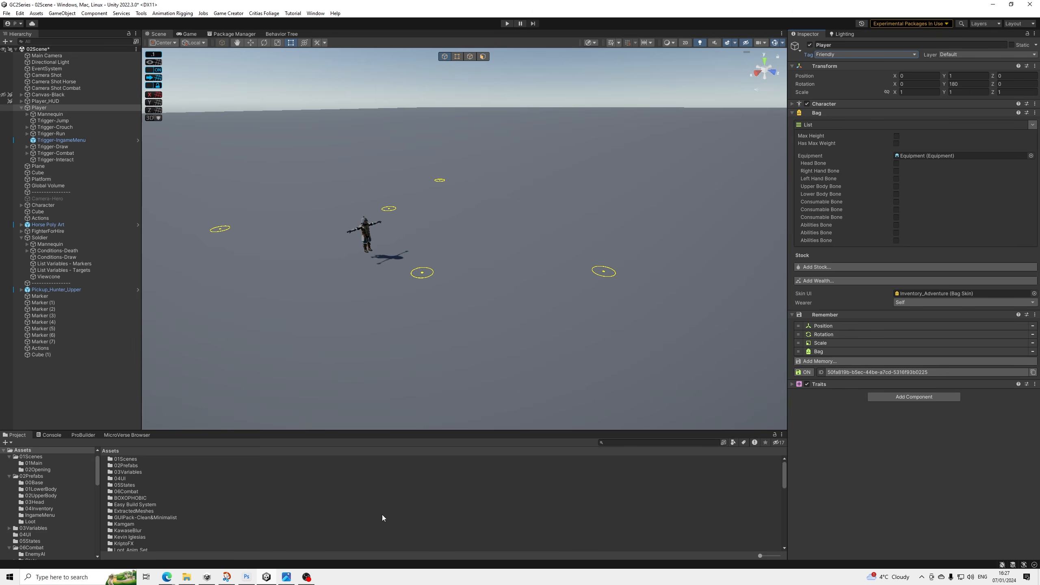
{"action": "middle_click_drag", "start_coordinate": [441, 311], "coordinate": [431, 297]}
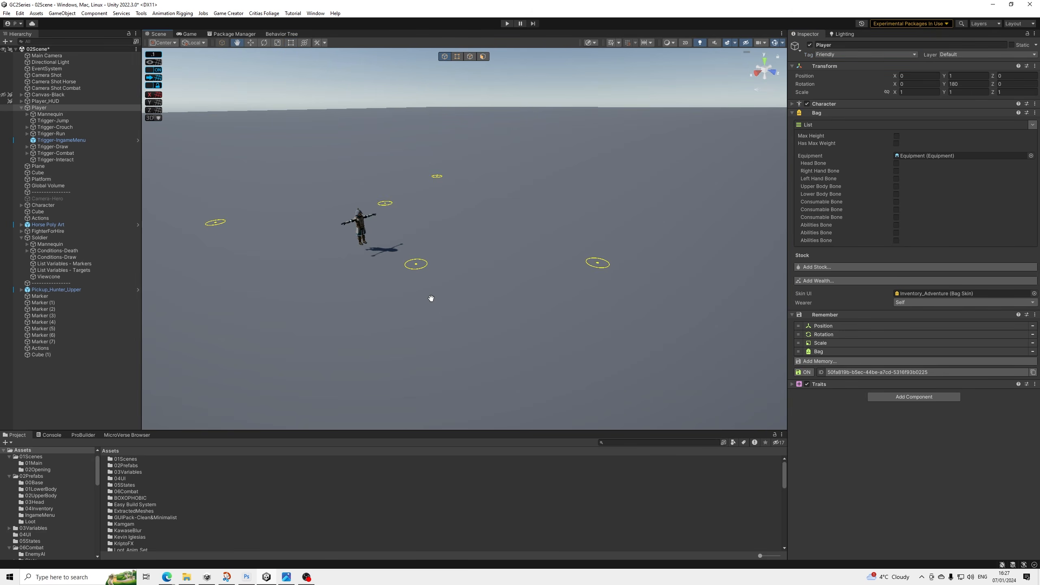
{"action": "left_click", "coordinate": [47, 231]}
{"action": "left_click", "coordinate": [864, 54]}
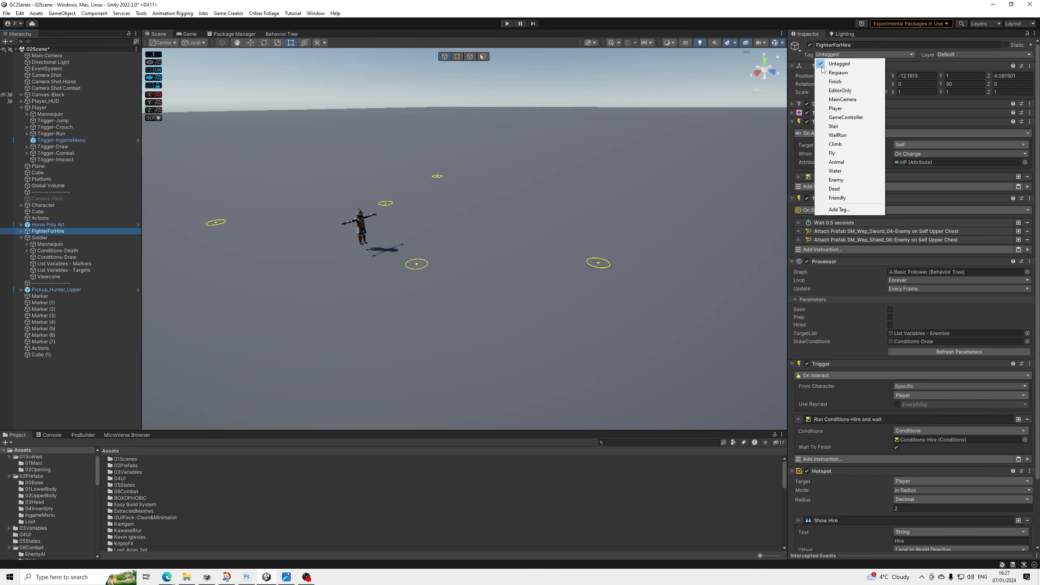
{"action": "left_click", "coordinate": [843, 198]}
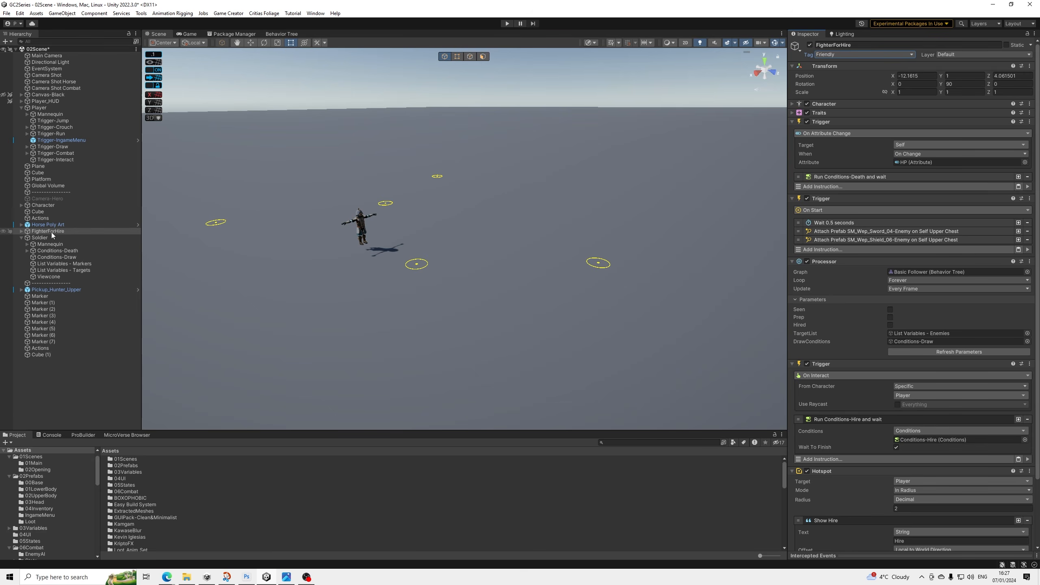
{"action": "left_click", "coordinate": [842, 55]}
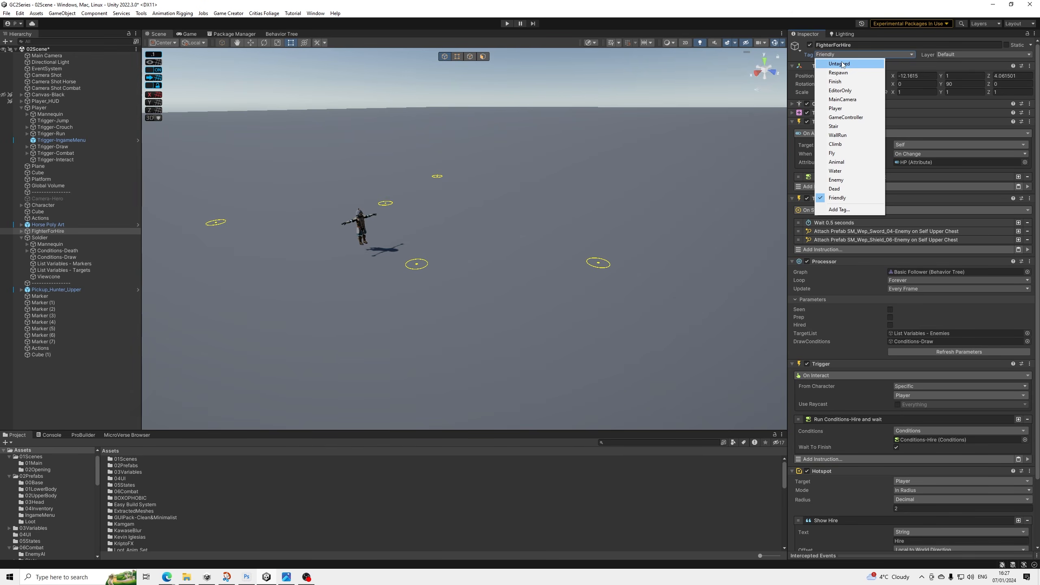
{"action": "left_click", "coordinate": [841, 64]}
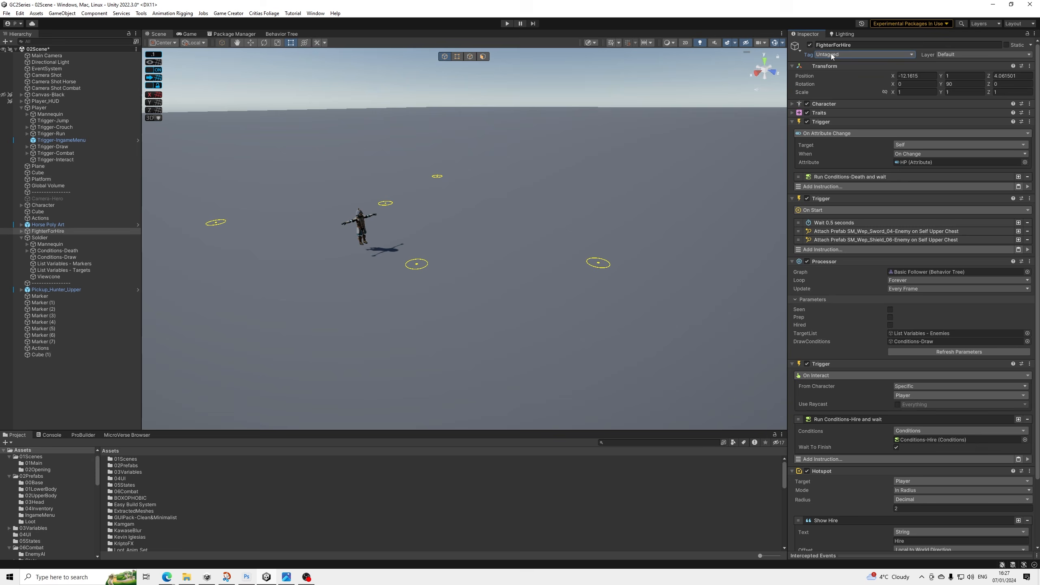
{"action": "middle_click_drag", "start_coordinate": [671, 152], "coordinate": [608, 159]}
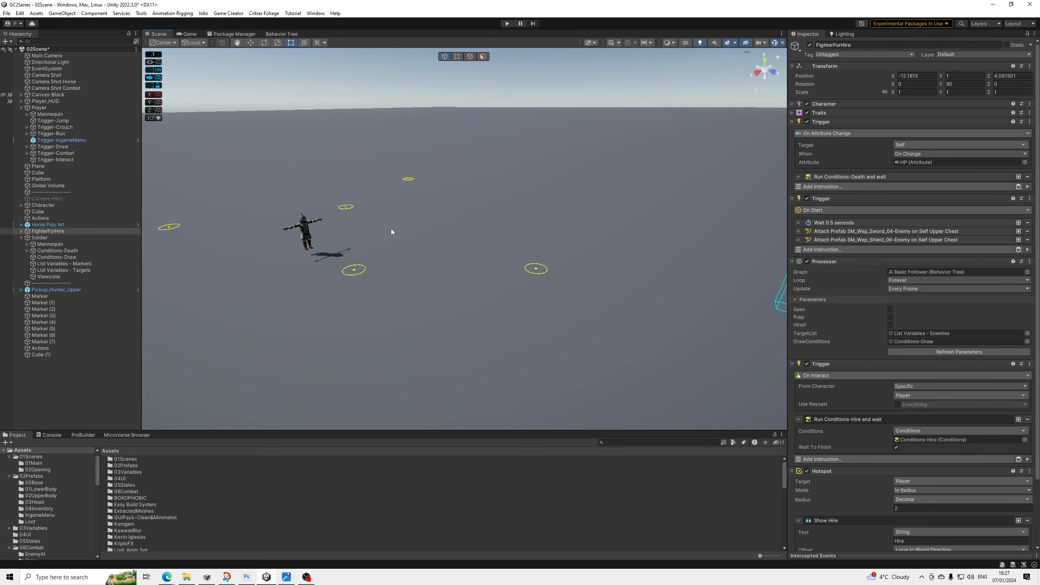
{"action": "middle_click_drag", "start_coordinate": [507, 280], "coordinate": [488, 280]}
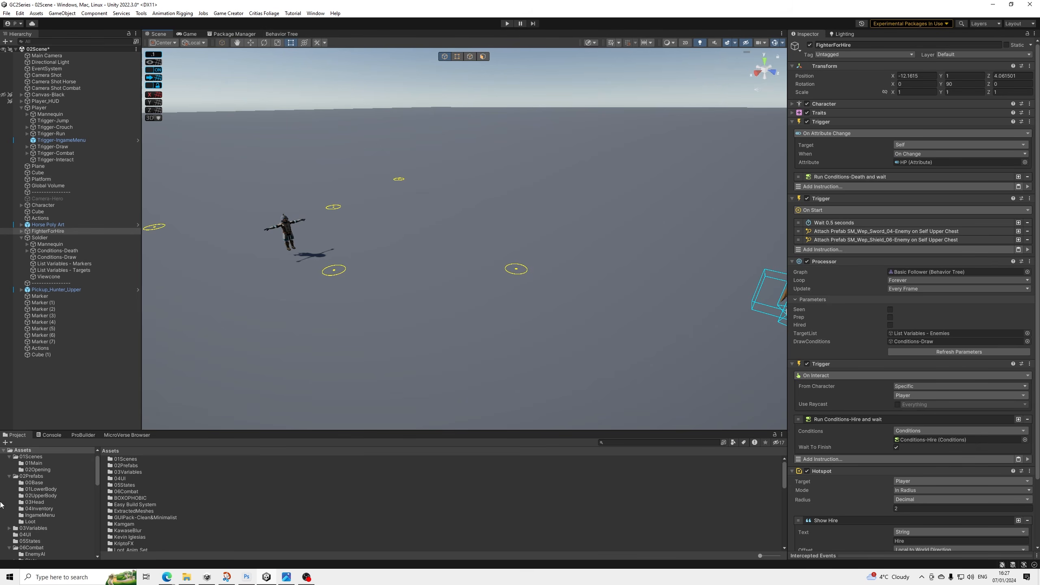
Open the Basic Follower behavior tree from the EnemyAI folder and view its nodes.
{"action": "scroll", "coordinate": [28, 496], "scroll_direction": "up", "scroll_amount": 1}
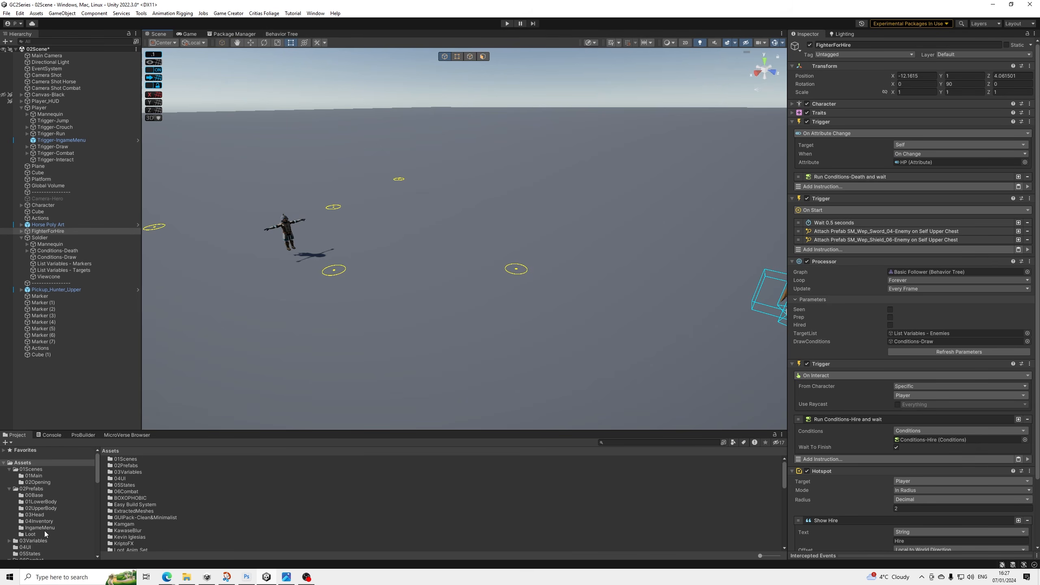
{"action": "scroll", "coordinate": [36, 519], "scroll_direction": "down", "scroll_amount": 4}
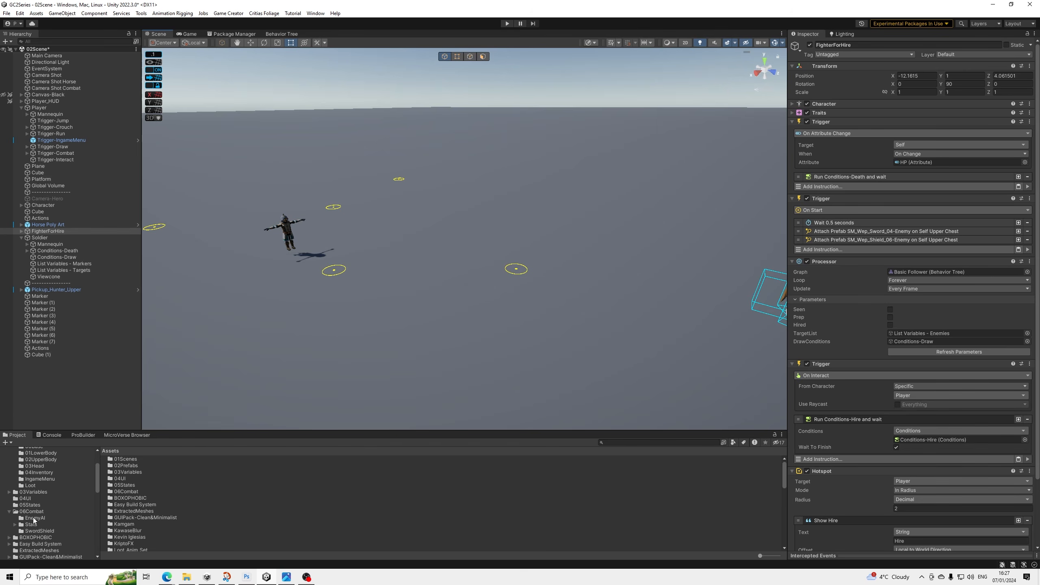
{"action": "left_click", "coordinate": [35, 518]}
{"action": "double_click", "coordinate": [140, 467]}
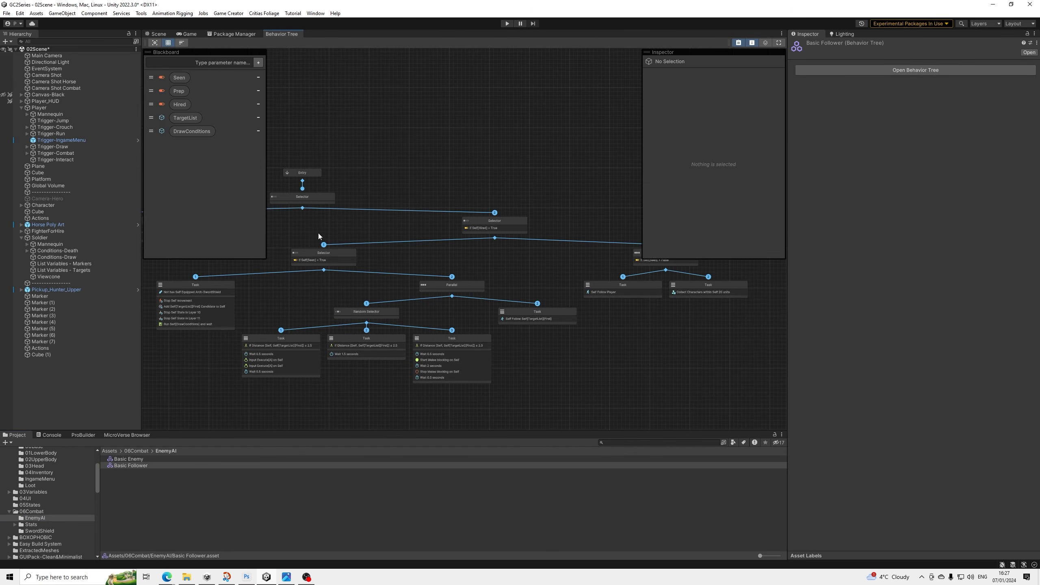
{"action": "middle_click_drag", "start_coordinate": [318, 232], "coordinate": [535, 249]}
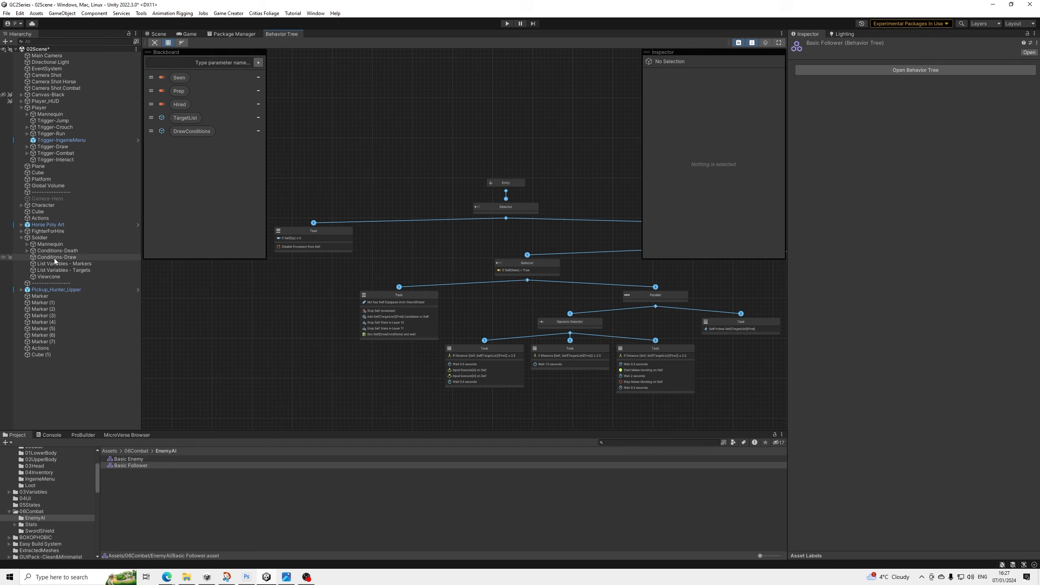
Add a Change Tag instruction to the first branch of FighterForHire's Conditions-Hire object.
{"action": "left_click", "coordinate": [20, 232]}
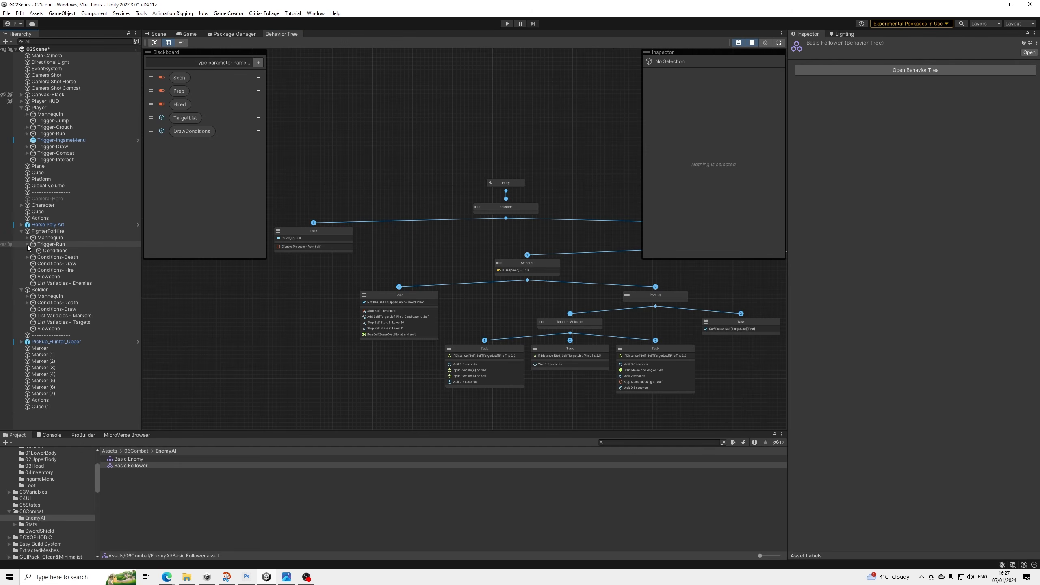
{"action": "left_click", "coordinate": [27, 244]}
{"action": "left_click", "coordinate": [60, 262]}
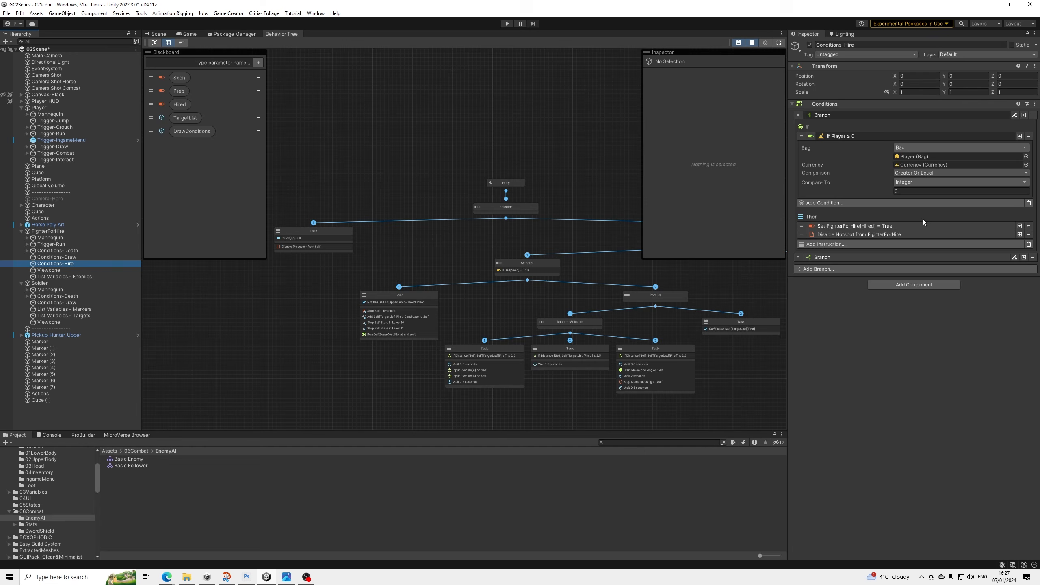
{"action": "left_click", "coordinate": [840, 242]}
{"action": "type", "text": "tag"}
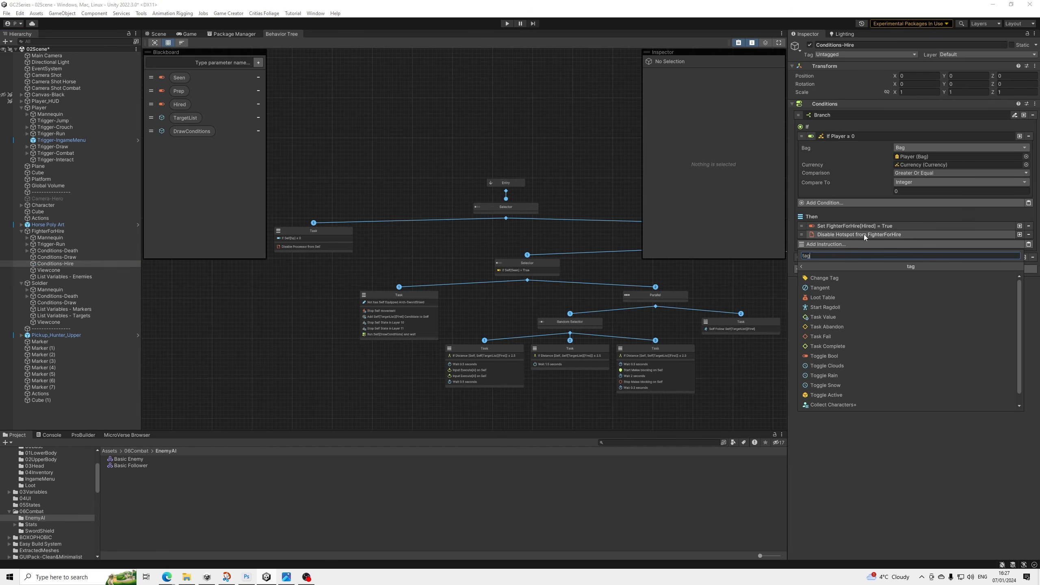
{"action": "key", "text": "Down"}
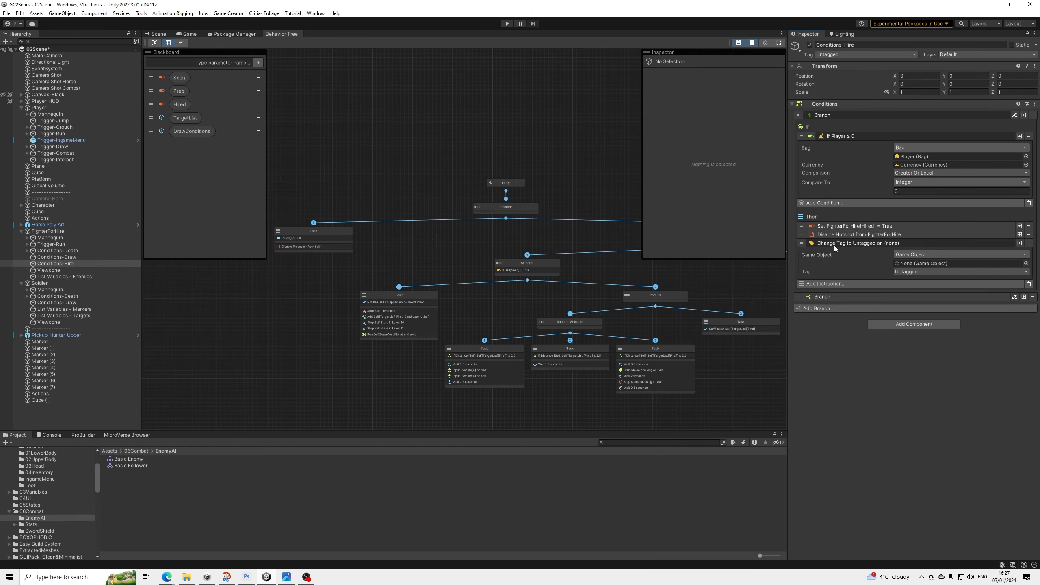
Set the Change Tag instruction to target FighterForHire with the tag Friendly.
{"action": "left_click_drag", "start_coordinate": [42, 232], "coordinate": [937, 264]}
{"action": "left_click", "coordinate": [913, 271]}
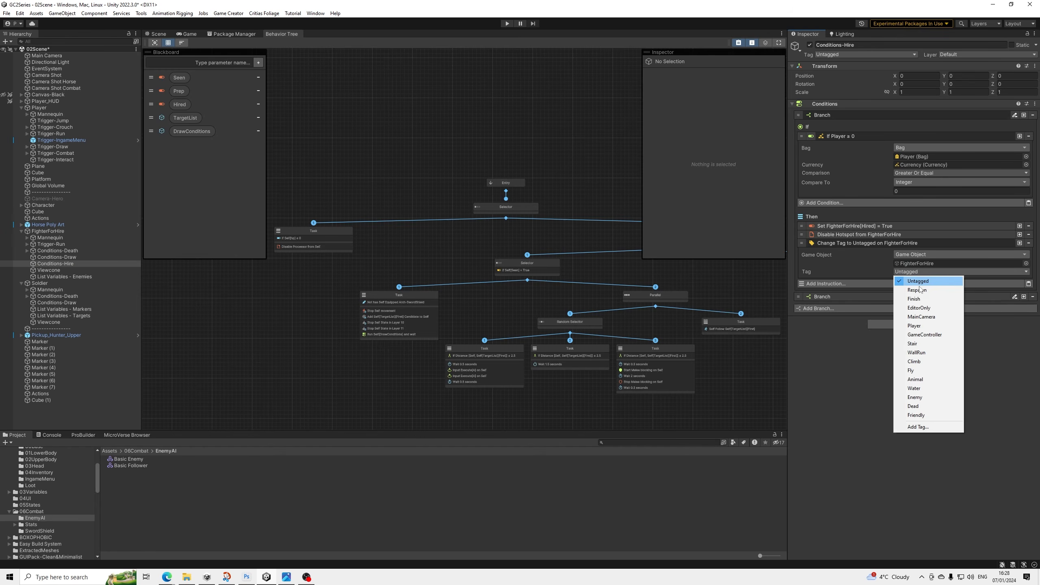
{"action": "left_click", "coordinate": [916, 415]}
{"action": "left_click", "coordinate": [848, 243]}
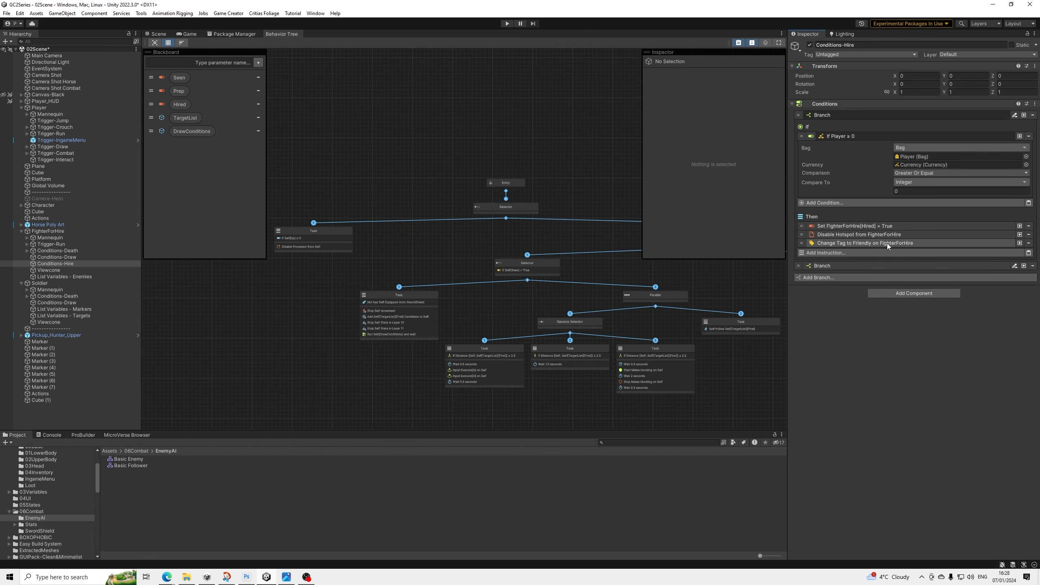
Return to the scene view and save the scene.
{"action": "left_click", "coordinate": [158, 34]}
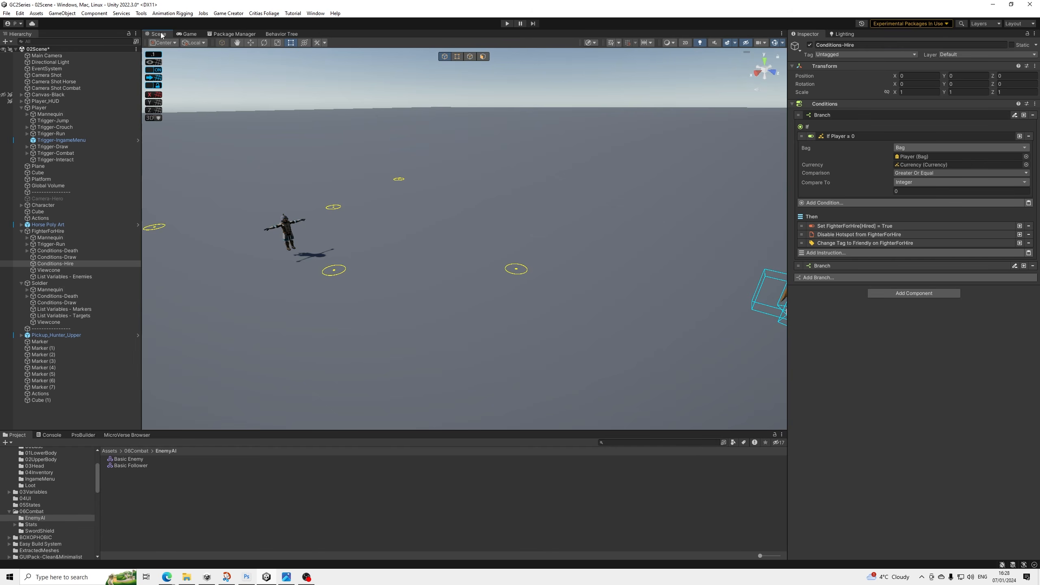
{"action": "left_click", "coordinate": [6, 13]}
{"action": "left_click", "coordinate": [24, 54]}
{"action": "middle_click_drag", "start_coordinate": [658, 269], "coordinate": [551, 288]}
{"action": "middle_click_drag", "start_coordinate": [630, 356], "coordinate": [566, 277]}
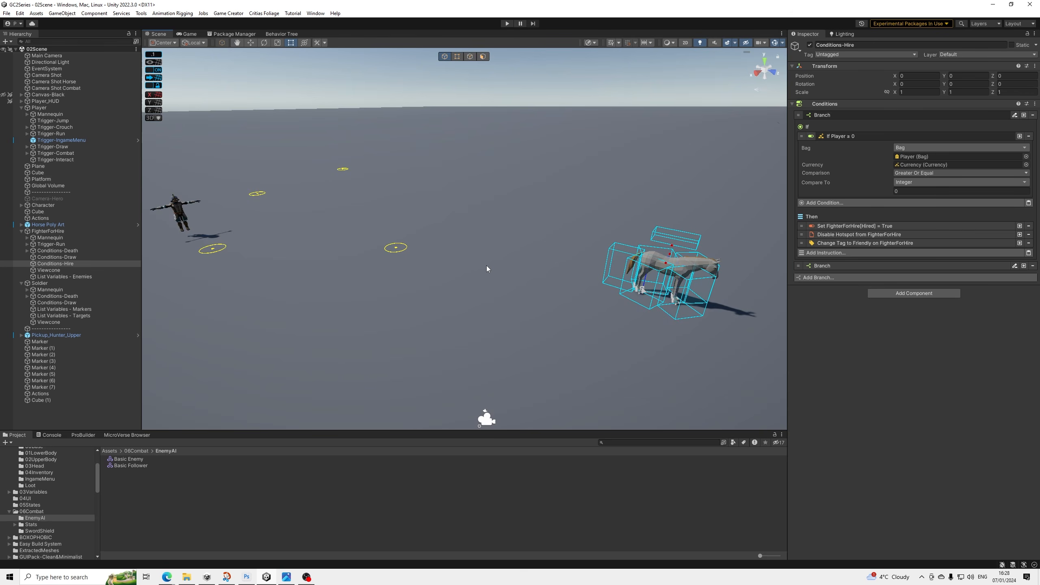
Copy the Collect Characters instruction from the task under the Parallel node in the Basic Follower behavior tree.
{"action": "left_click", "coordinate": [51, 232]}
{"action": "middle_click_drag", "start_coordinate": [413, 262], "coordinate": [336, 261]}
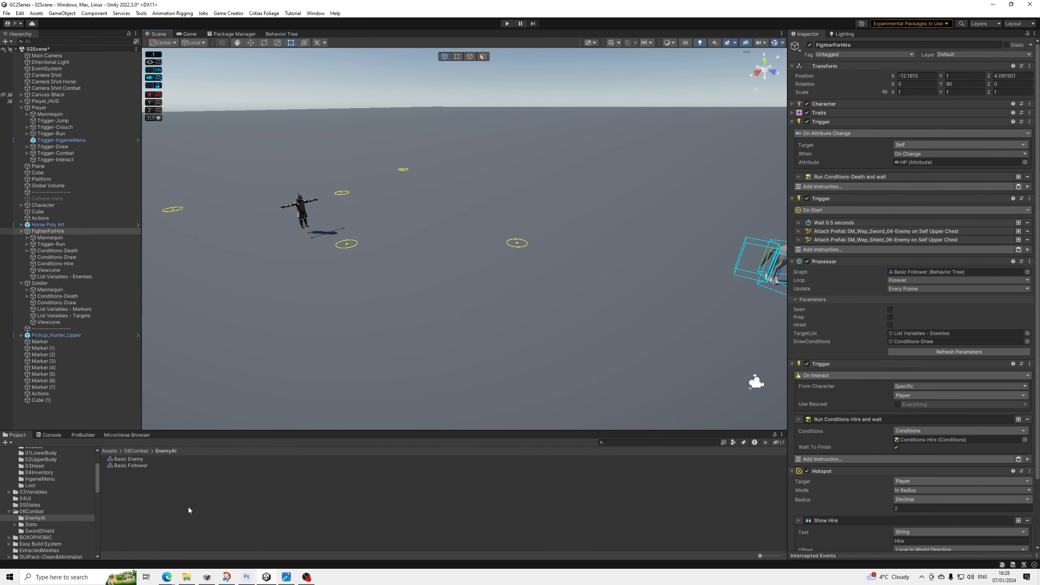
{"action": "double_click", "coordinate": [138, 466]}
{"action": "middle_click_drag", "start_coordinate": [580, 262], "coordinate": [272, 262]}
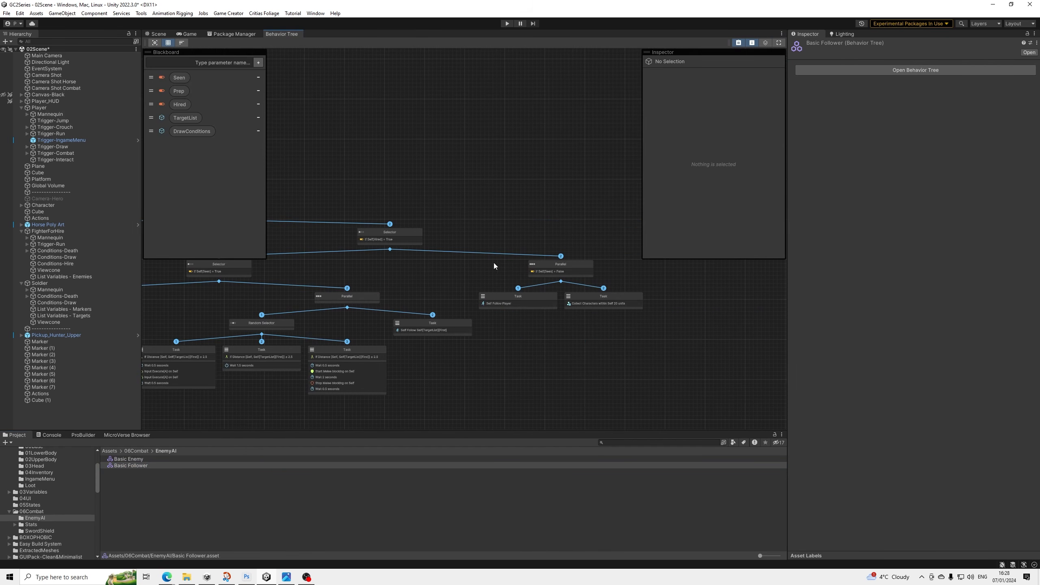
{"action": "scroll", "coordinate": [494, 264], "scroll_direction": "up", "scroll_amount": 1}
{"action": "left_click", "coordinate": [614, 308]}
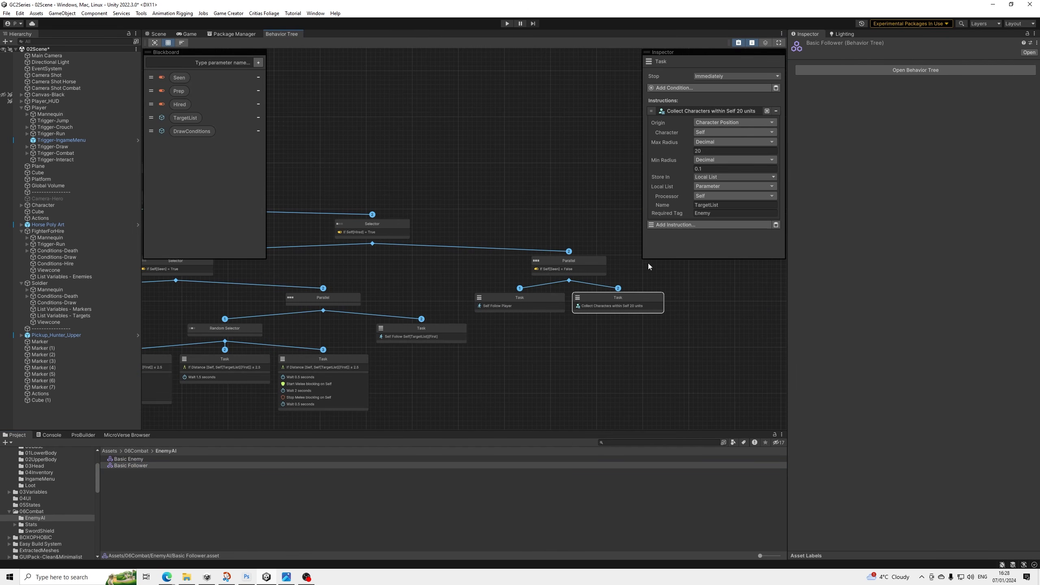
{"action": "right_click", "coordinate": [699, 114]}
{"action": "left_click", "coordinate": [722, 123]}
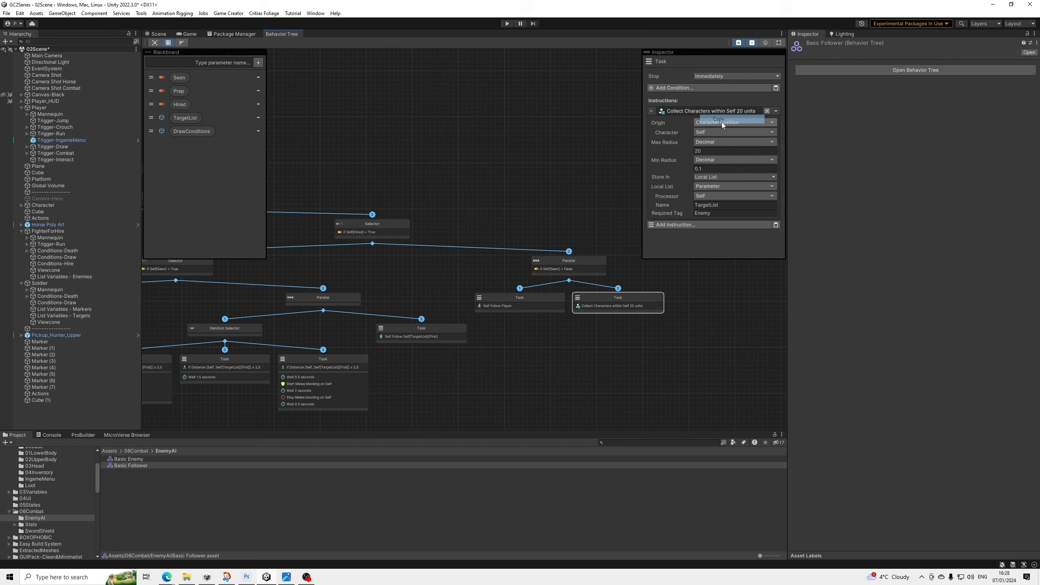
Open the Basic Enemy behavior tree and add a new Task under the Selector that holds the Seen = False movement task.
{"action": "left_click", "coordinate": [128, 458]}
{"action": "middle_click_drag", "start_coordinate": [516, 295], "coordinate": [526, 327]}
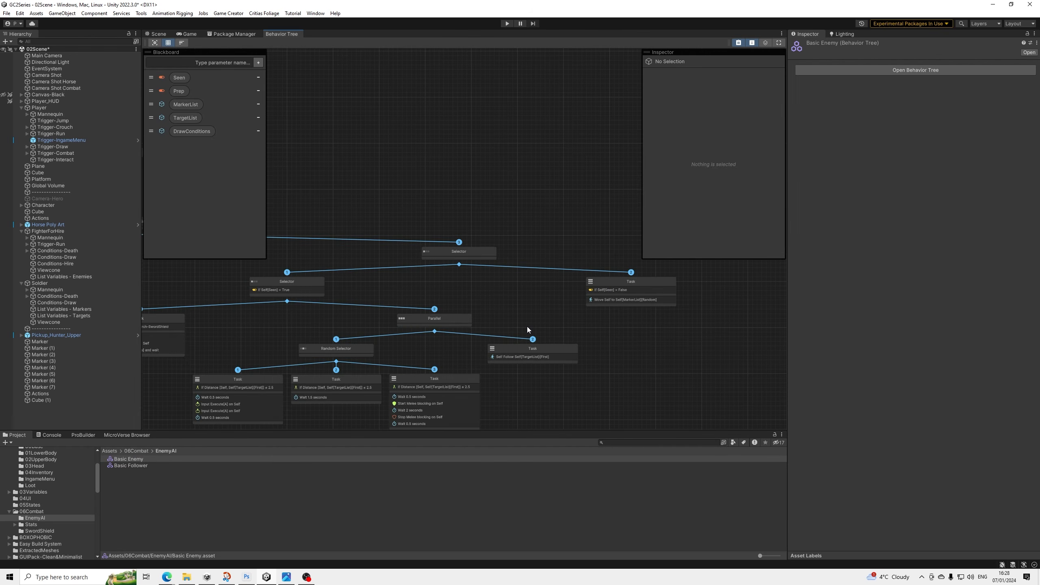
{"action": "scroll", "coordinate": [526, 327], "scroll_direction": "up", "scroll_amount": 2}
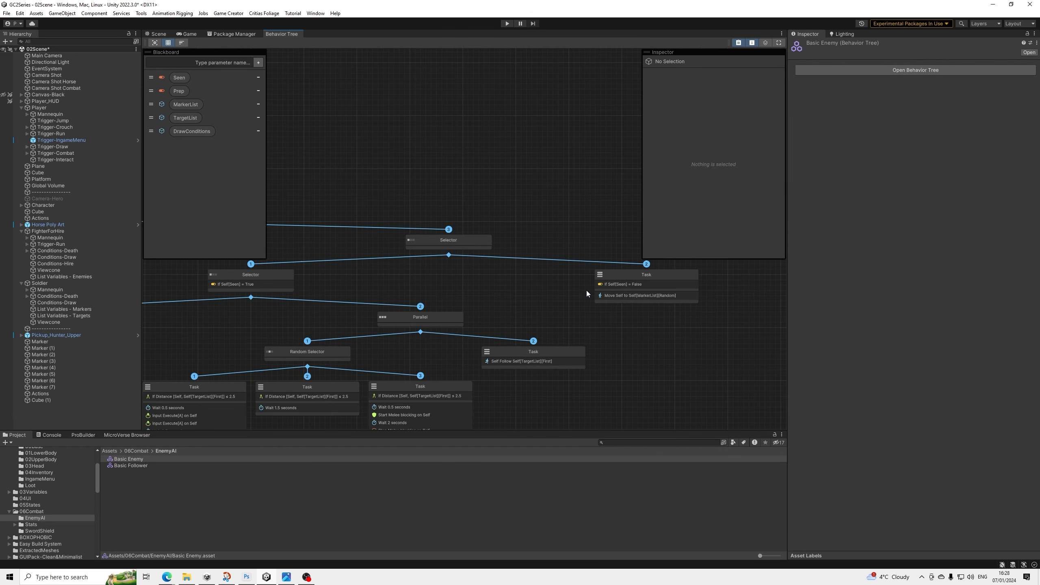
{"action": "left_click", "coordinate": [621, 284]}
{"action": "middle_click_drag", "start_coordinate": [640, 302], "coordinate": [561, 313]}
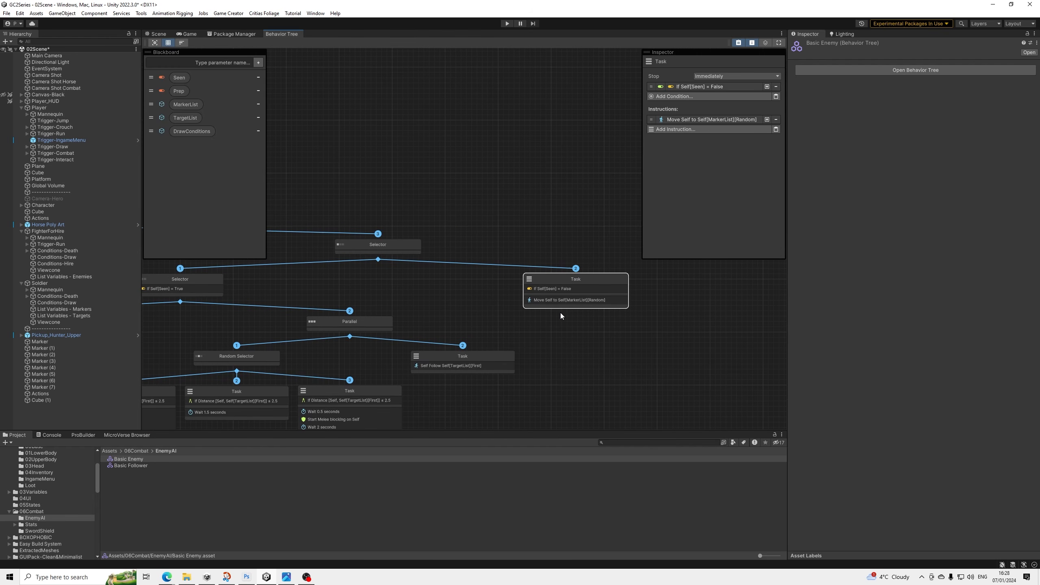
{"action": "left_click_drag", "start_coordinate": [378, 259], "coordinate": [687, 294]}
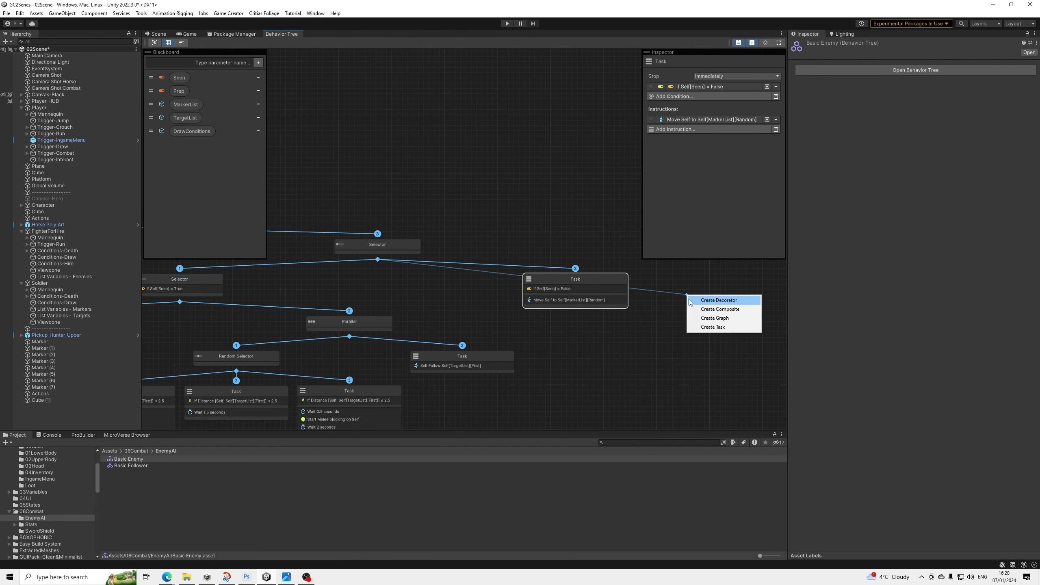
{"action": "left_click", "coordinate": [710, 328]}
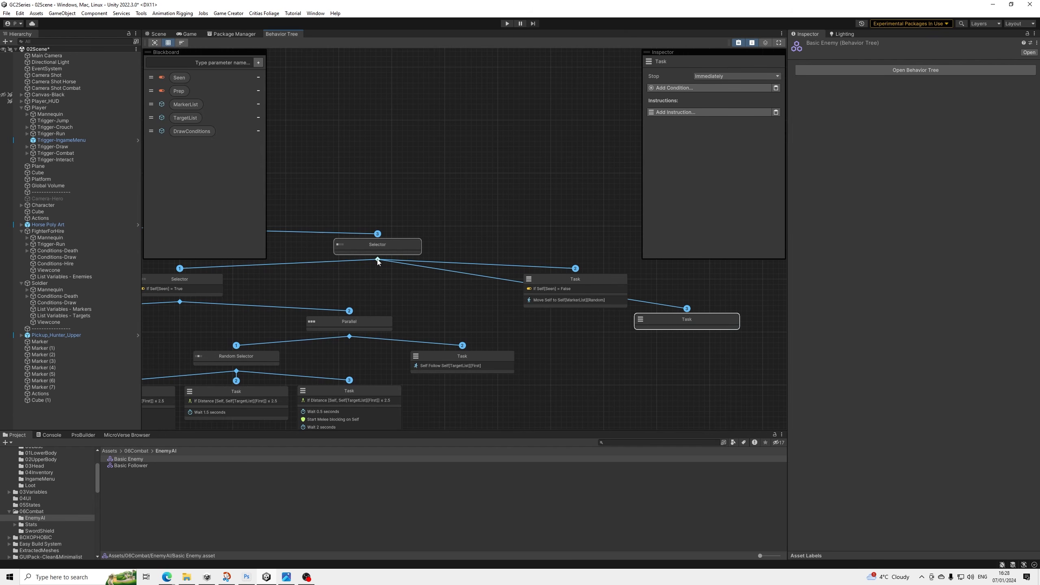
Insert a composite node under that Selector, parent the movement task and the empty Task to it, and auto-arrange the tree.
{"action": "left_click_drag", "start_coordinate": [378, 259], "coordinate": [555, 232]}
{"action": "left_click", "coordinate": [590, 249]}
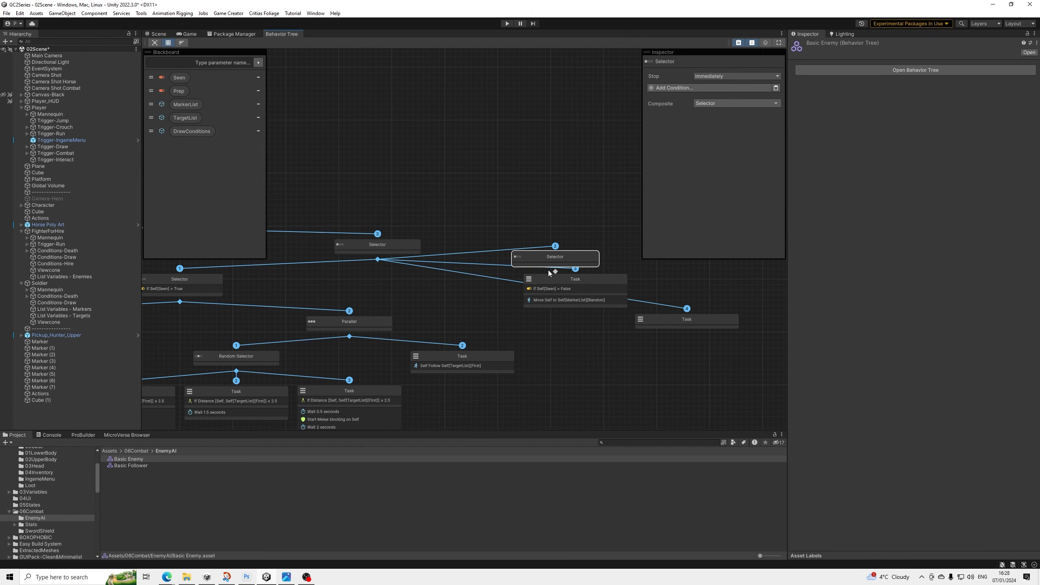
{"action": "left_click_drag", "start_coordinate": [555, 272], "coordinate": [686, 312]}
{"action": "left_click_drag", "start_coordinate": [612, 289], "coordinate": [562, 321]}
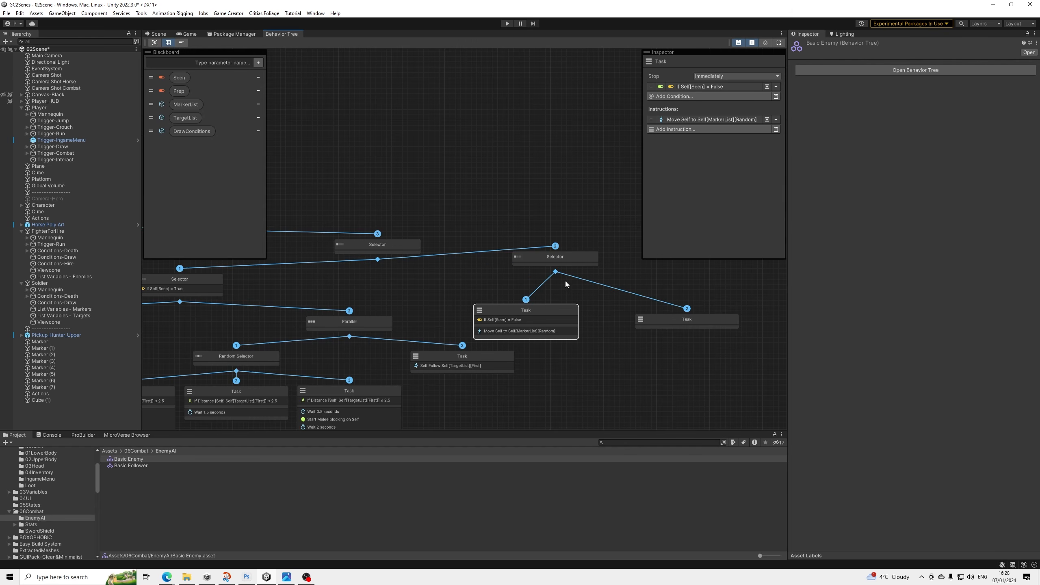
{"action": "left_click", "coordinate": [182, 43]}
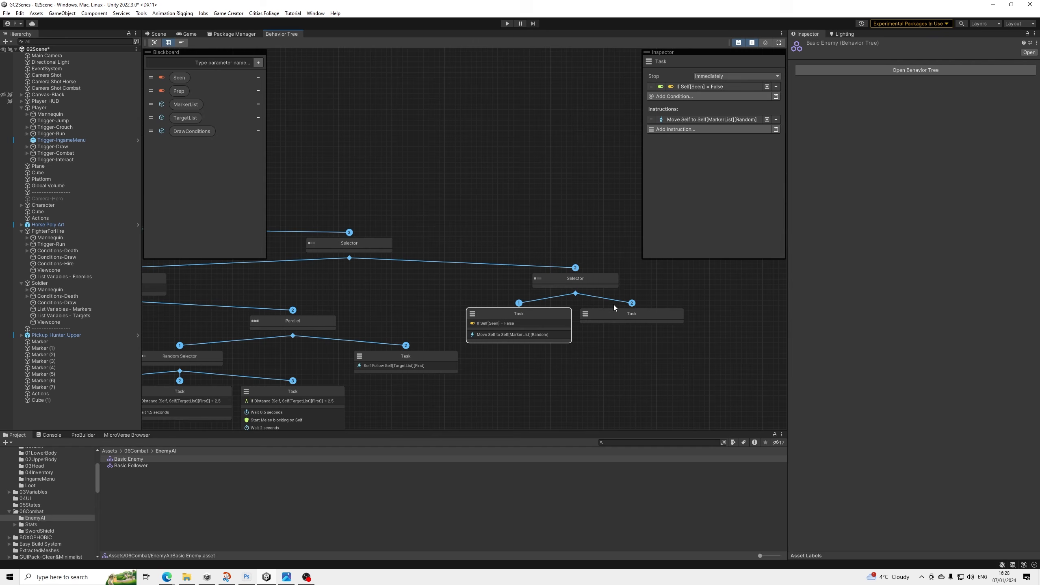
Paste the copied Collect Characters instruction into the empty Task and set its Required Tag to Friendly.
{"action": "left_click", "coordinate": [630, 319]}
{"action": "left_click", "coordinate": [775, 111]}
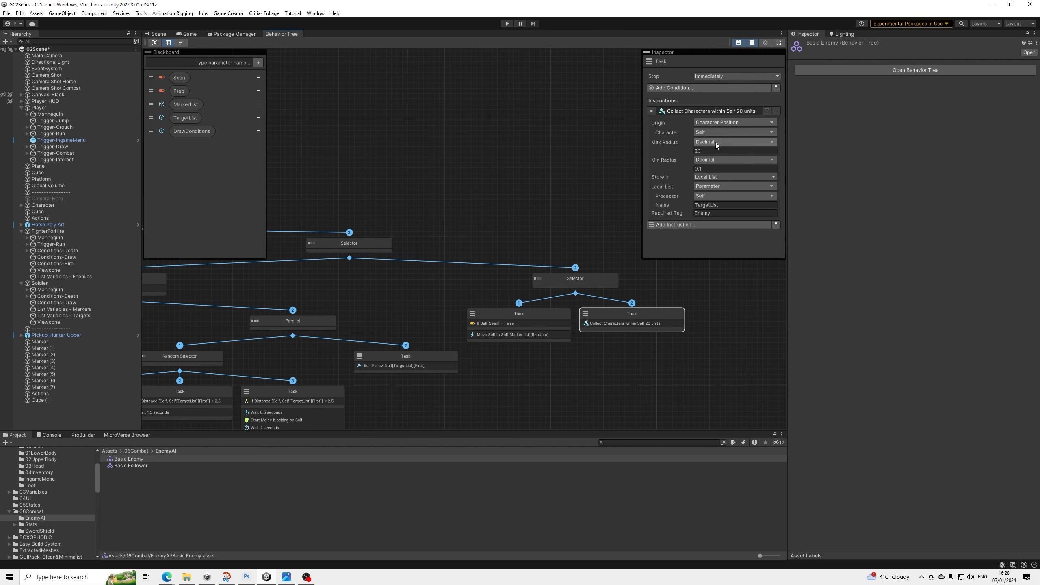
{"action": "left_click", "coordinate": [708, 213]}
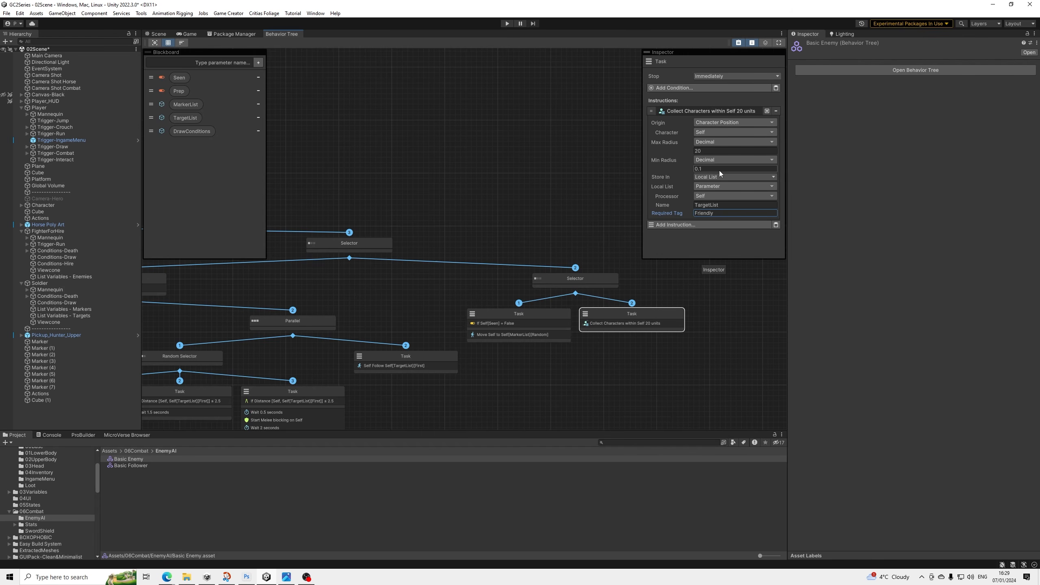
Move the Seen = False condition from the movement task to the new parent Selector.
{"action": "left_click", "coordinate": [563, 327]}
{"action": "right_click", "coordinate": [714, 87]}
{"action": "left_click", "coordinate": [733, 92]}
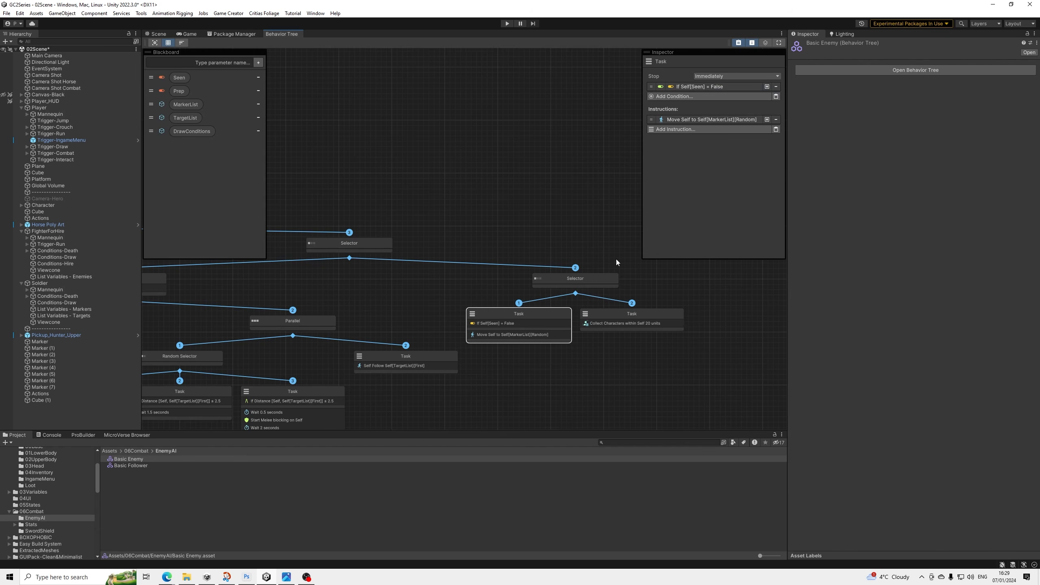
{"action": "left_click", "coordinate": [593, 278]}
{"action": "left_click", "coordinate": [776, 88]}
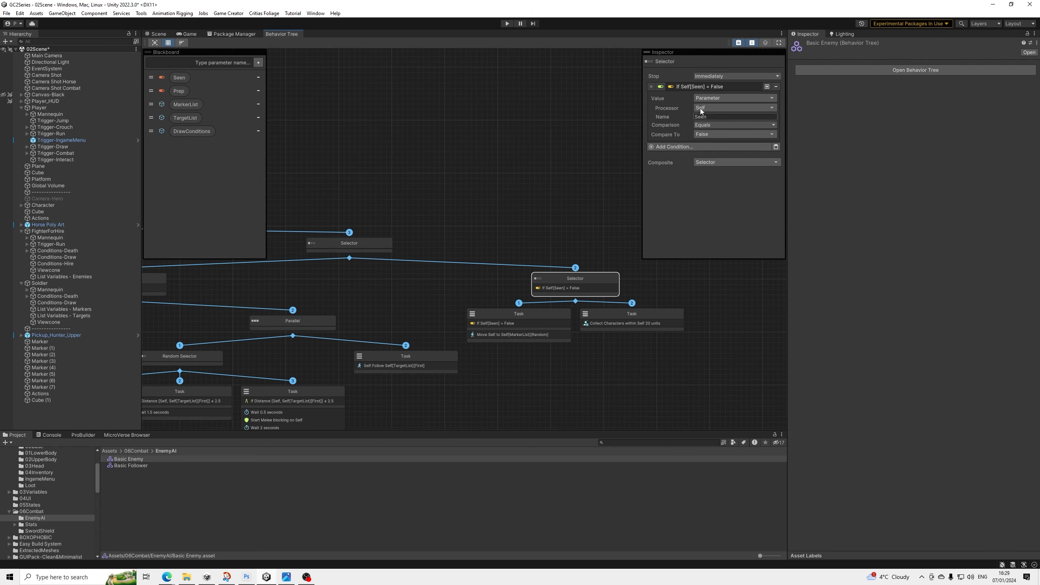
{"action": "left_click", "coordinate": [536, 320]}
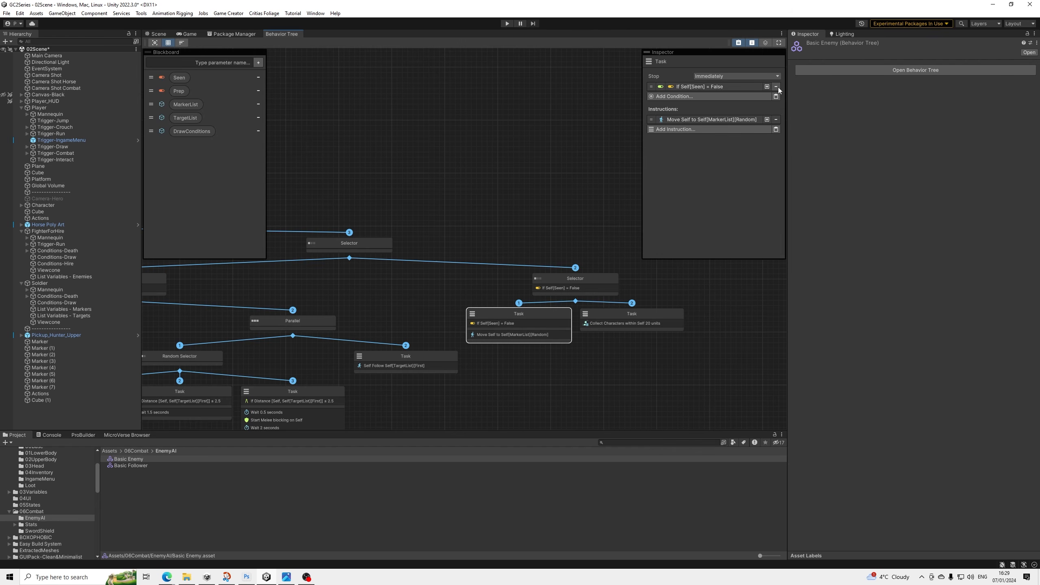
{"action": "left_click", "coordinate": [775, 86]}
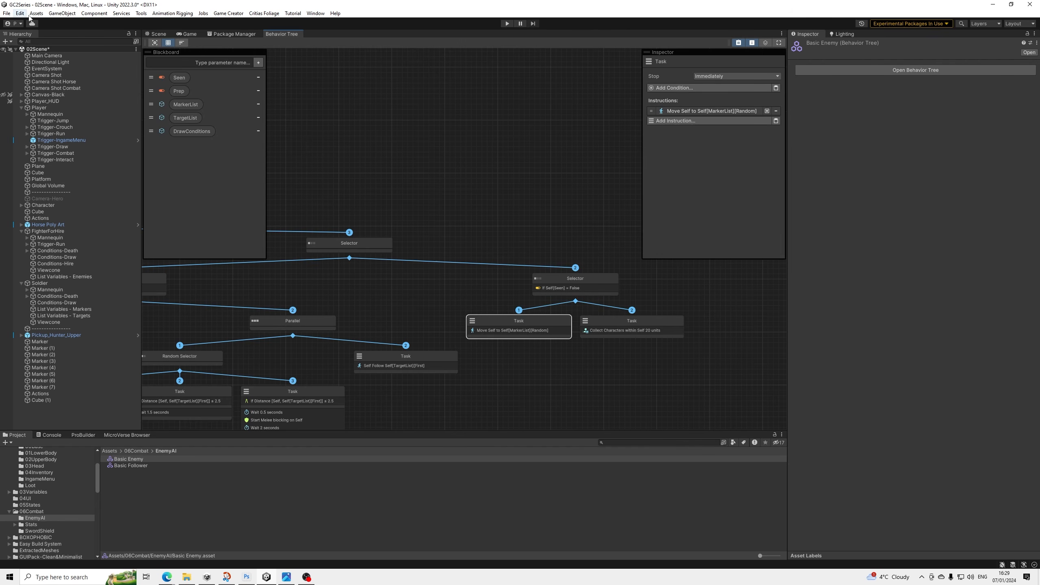
Save the scene and return to the scene view.
{"action": "left_click", "coordinate": [6, 13]}
{"action": "left_click", "coordinate": [19, 52]}
{"action": "left_click", "coordinate": [158, 35]}
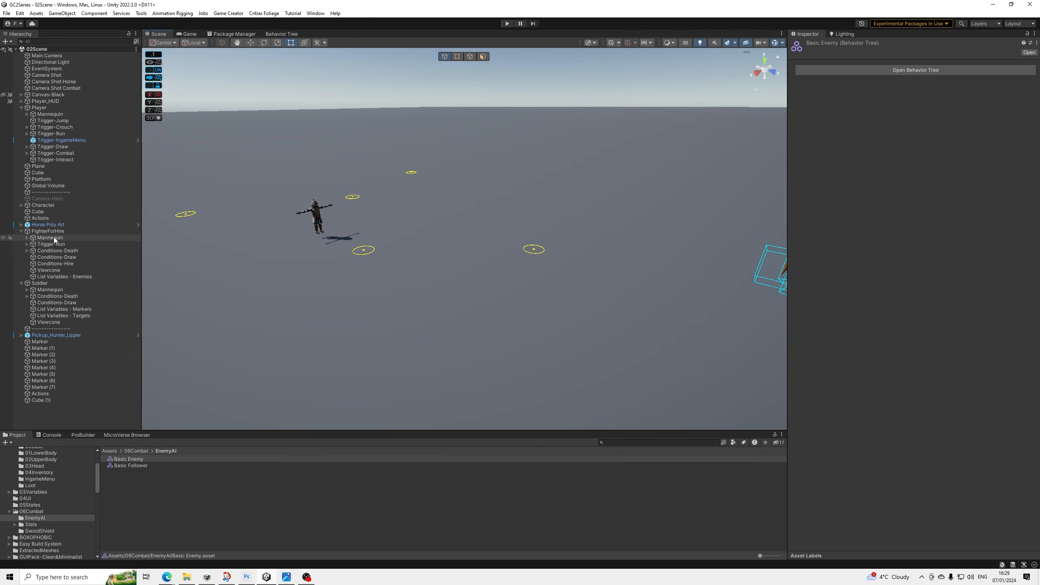
Assign List Variables - Targets to the TargetList parameter of Soldier's Processor and save the scene.
{"action": "left_click", "coordinate": [106, 232]}
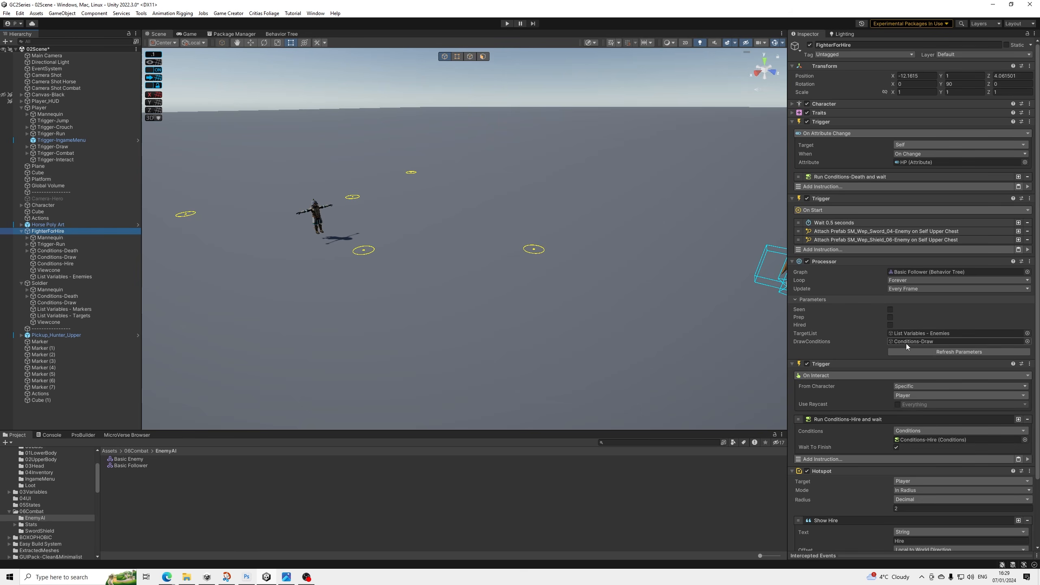
{"action": "left_click", "coordinate": [40, 283]}
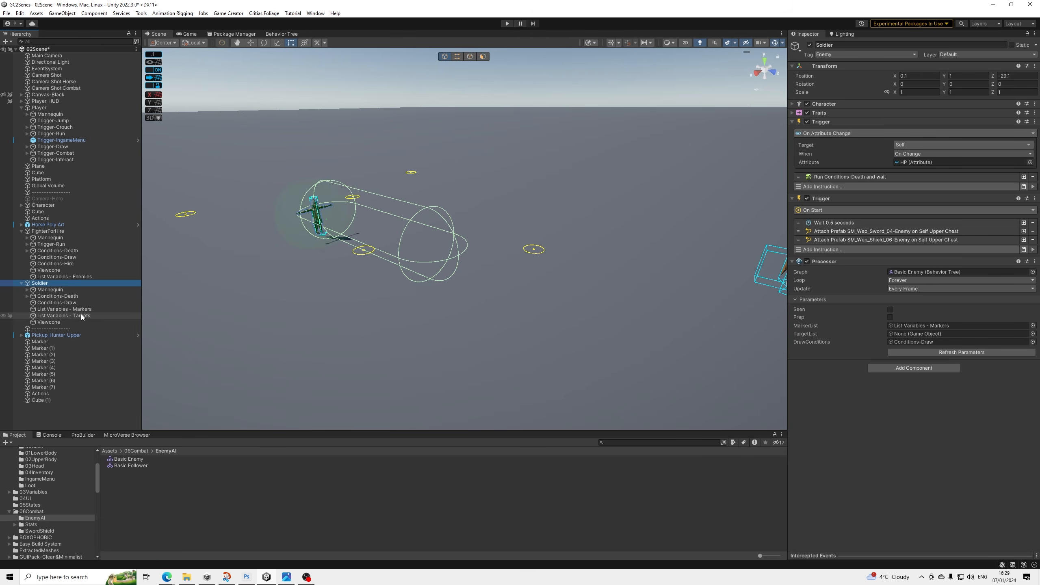
{"action": "left_click_drag", "start_coordinate": [81, 314], "coordinate": [908, 334]}
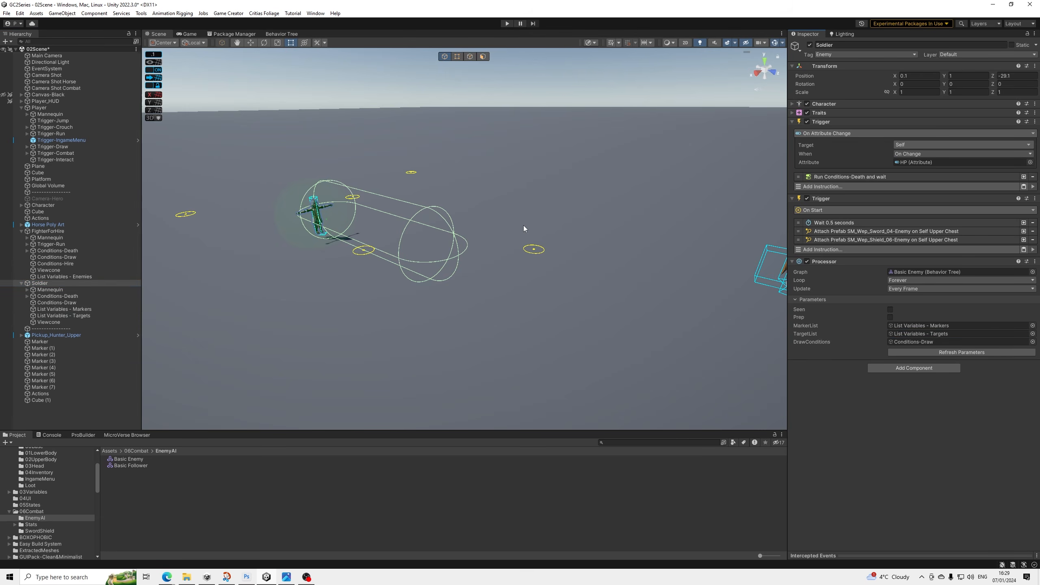
{"action": "middle_click_drag", "start_coordinate": [523, 225], "coordinate": [523, 225]}
{"action": "middle_click_drag", "start_coordinate": [281, 195], "coordinate": [330, 212]}
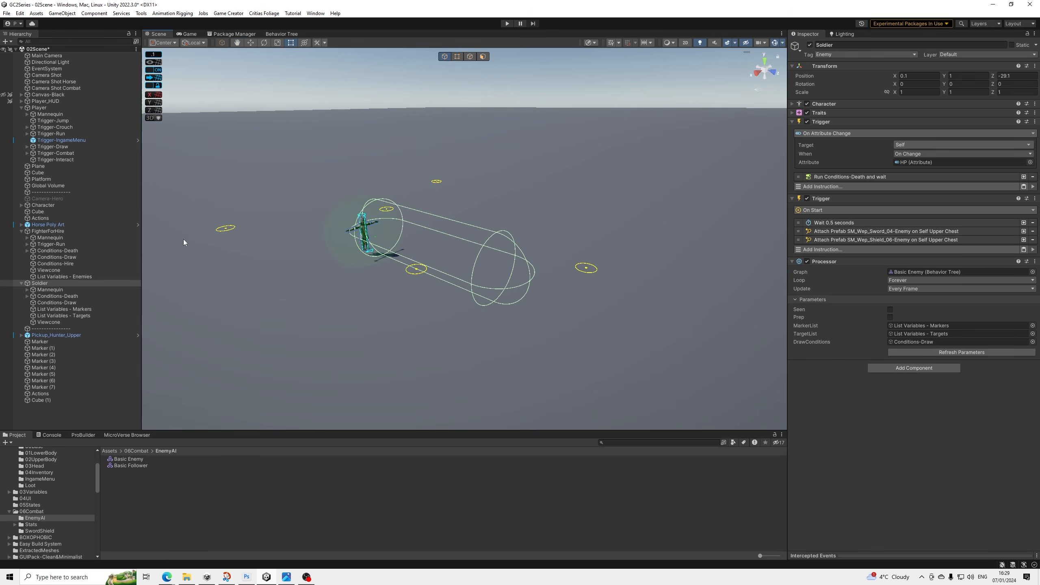
{"action": "left_click", "coordinate": [6, 13]}
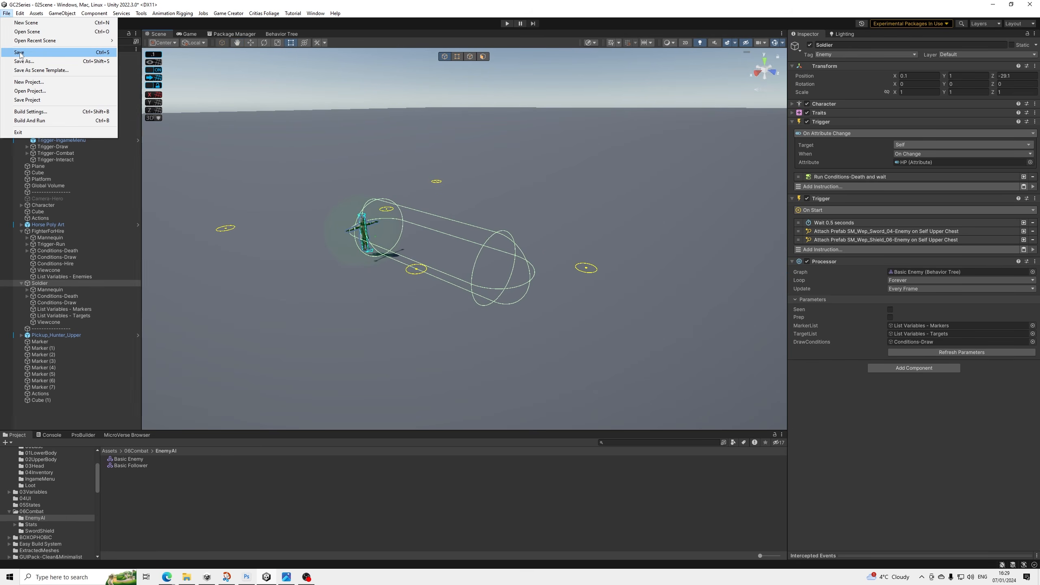
{"action": "left_click", "coordinate": [24, 54]}
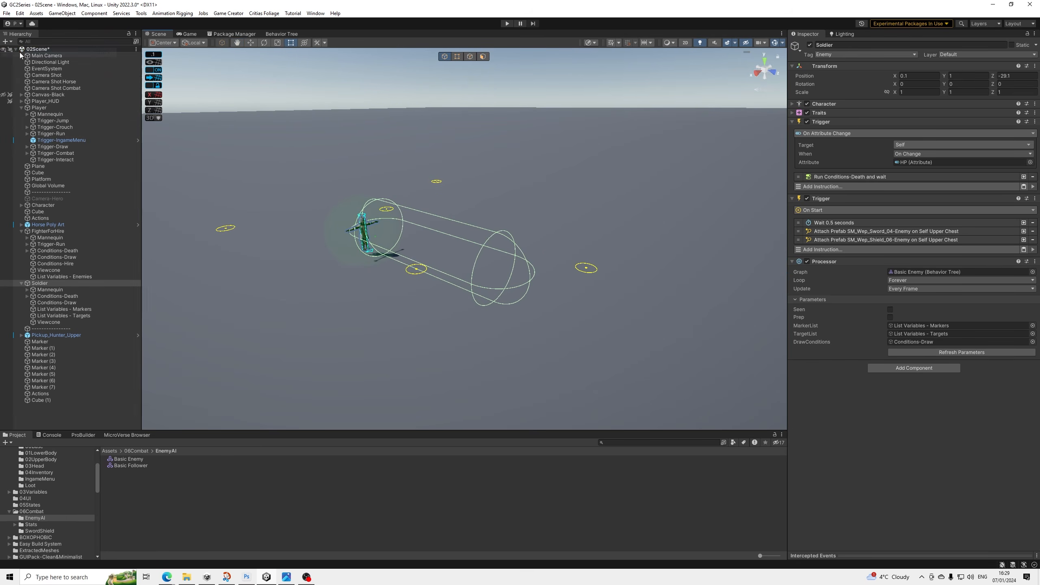
Review the Collect Characters task and the Follow task's target settings in the Basic Enemy behavior tree.
{"action": "left_click", "coordinate": [280, 34]}
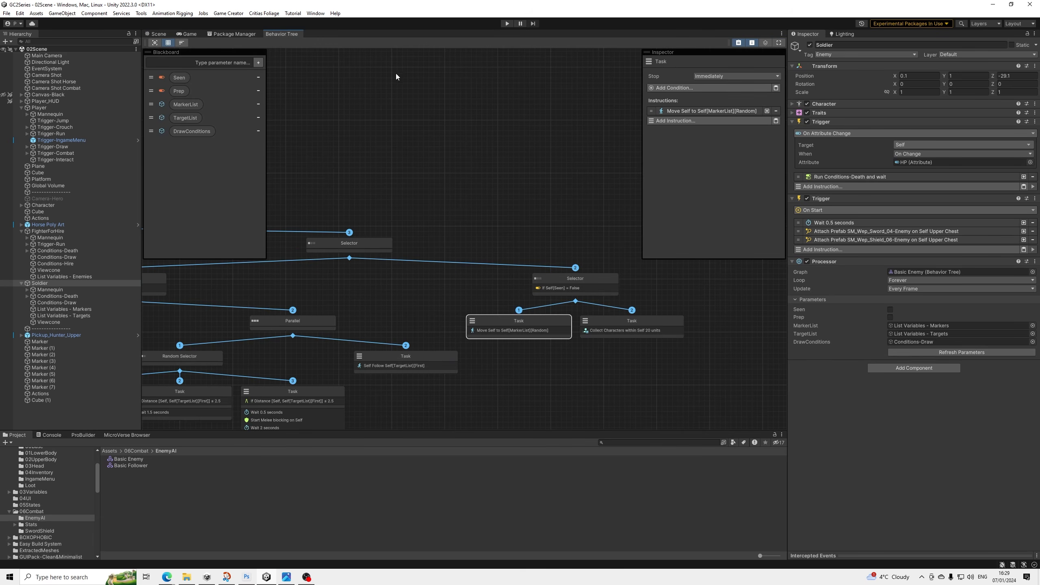
{"action": "left_click", "coordinate": [590, 318]}
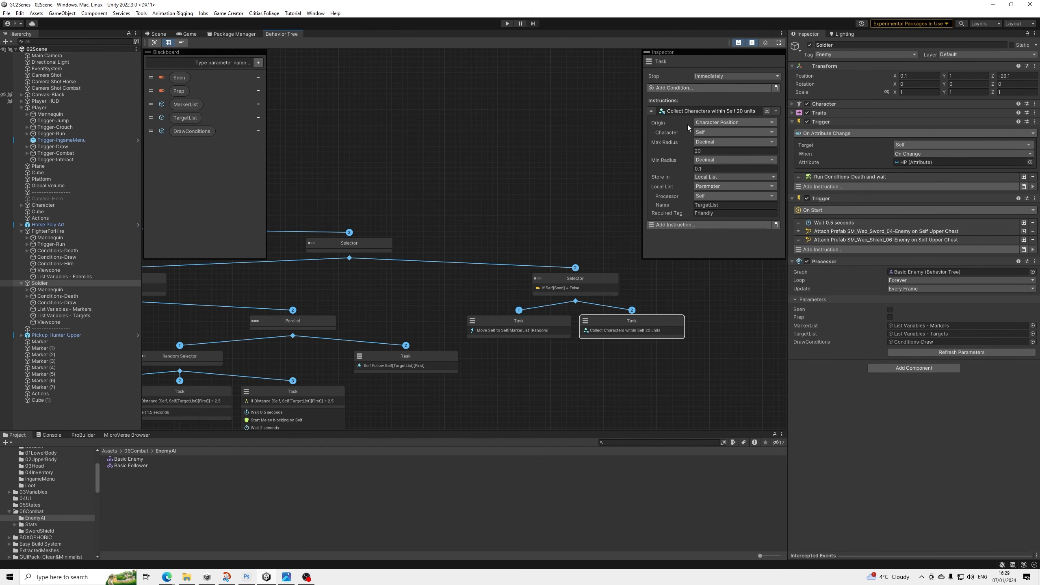
{"action": "left_click", "coordinate": [686, 111]}
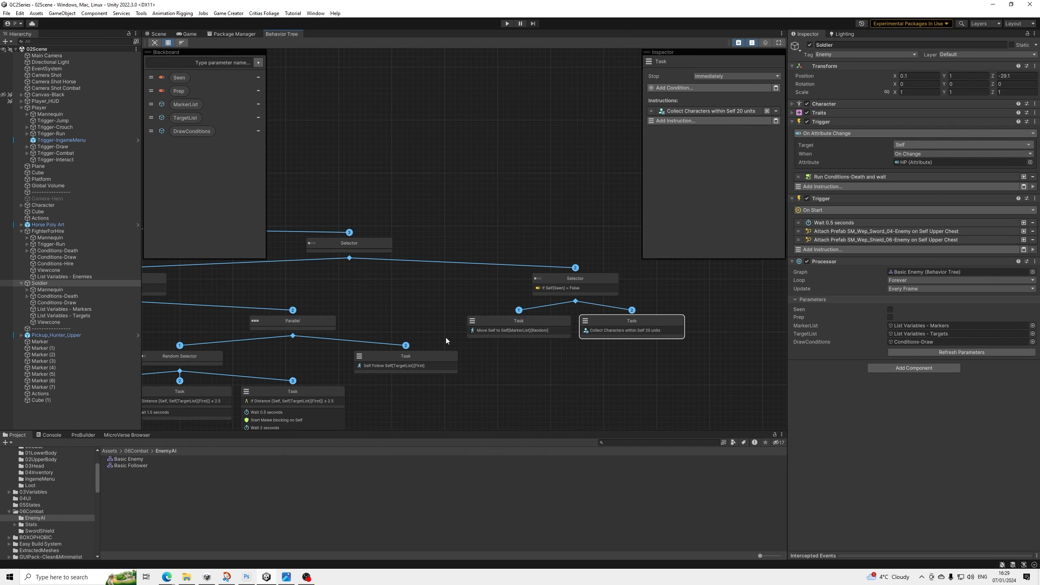
{"action": "middle_click_drag", "start_coordinate": [445, 337], "coordinate": [606, 299]}
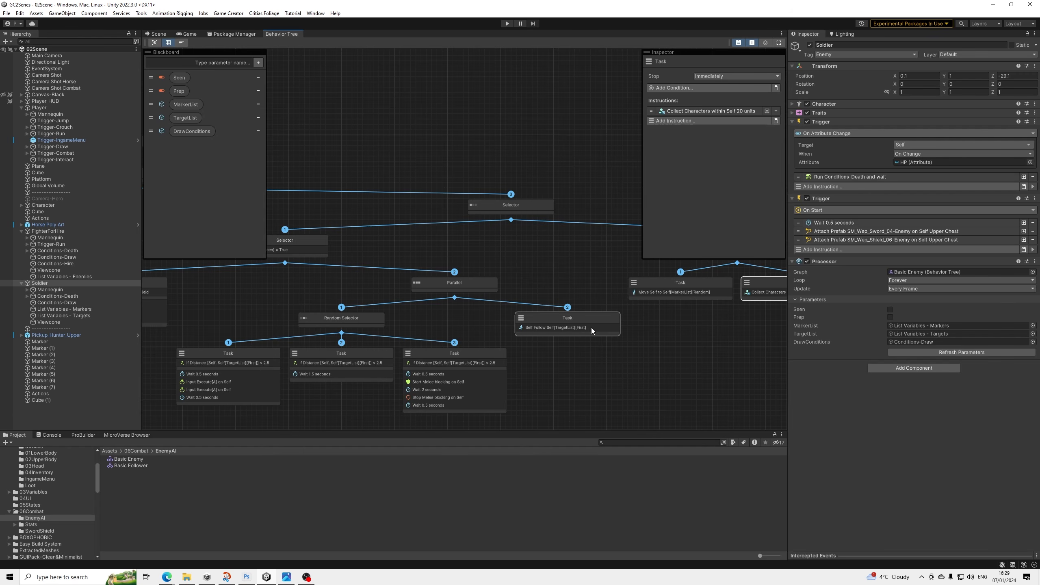
{"action": "middle_click_drag", "start_coordinate": [591, 328], "coordinate": [481, 330]}
{"action": "left_click", "coordinate": [460, 330]}
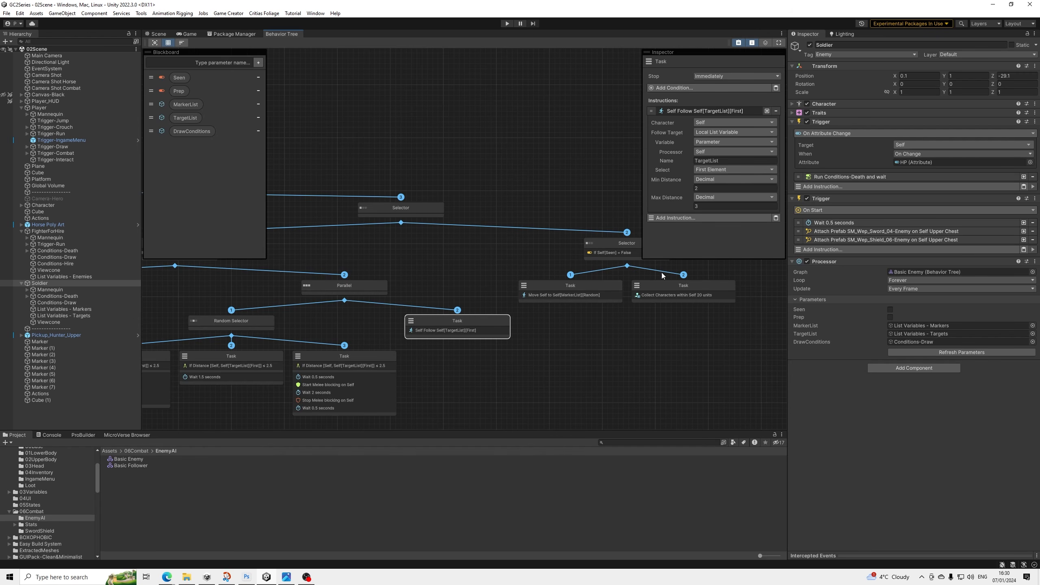
{"action": "middle_click_drag", "start_coordinate": [651, 275], "coordinate": [629, 279]}
Change the composite type of the Seen = False Selector to Parallel.
{"action": "left_click", "coordinate": [607, 256]}
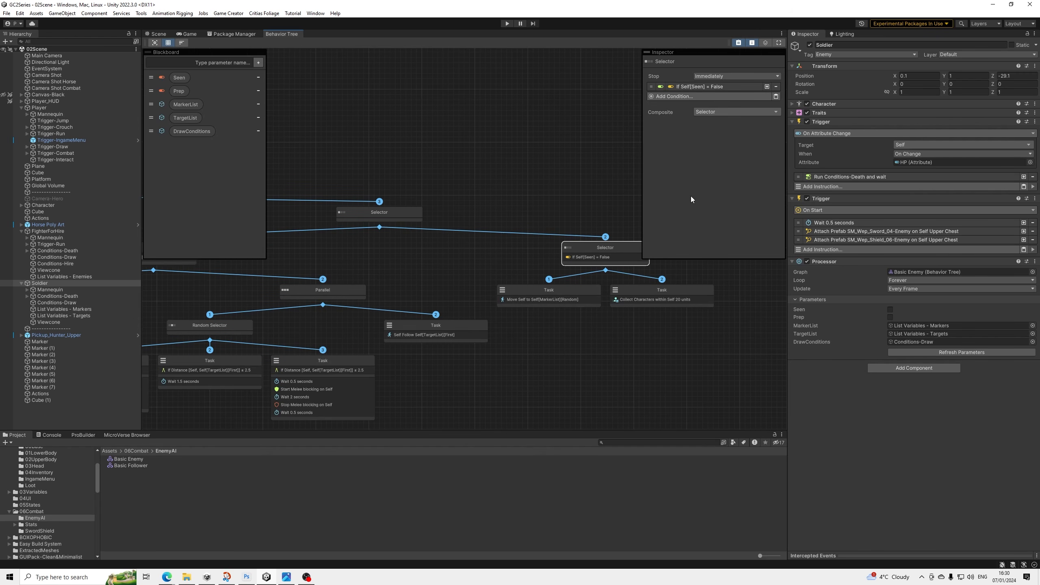
{"action": "left_click", "coordinate": [703, 112]}
{"action": "left_click", "coordinate": [700, 137]}
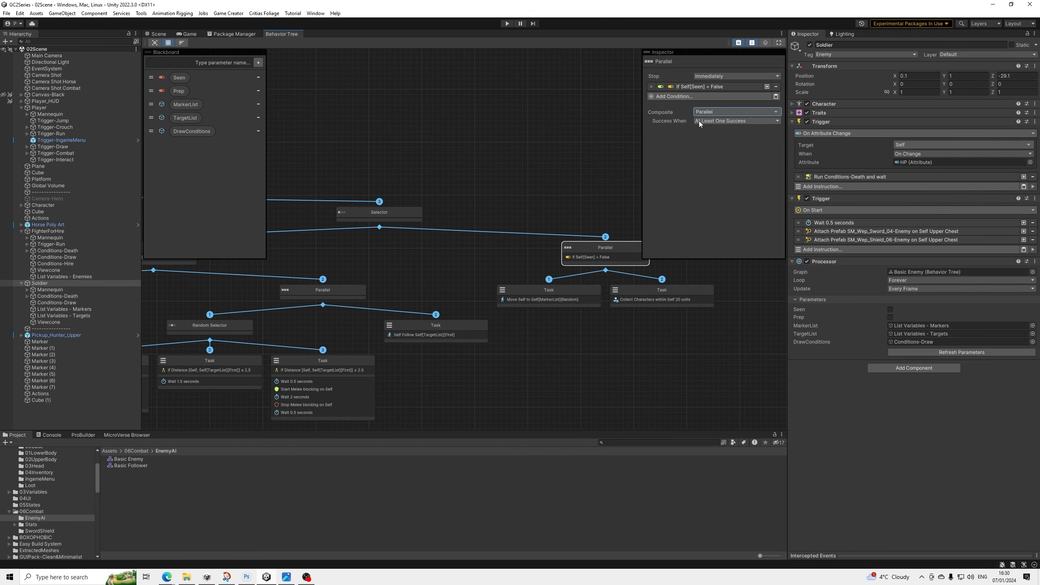
{"action": "left_click", "coordinate": [666, 251]}
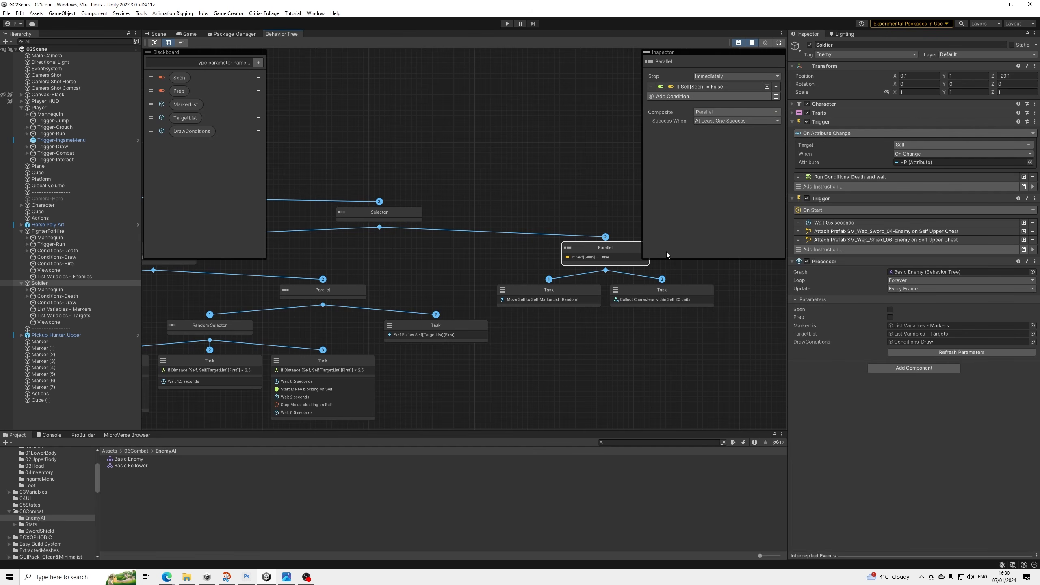
Check the movement and Collect Characters tasks under the Parallel node, and save the scene.
{"action": "left_click", "coordinate": [603, 331]}
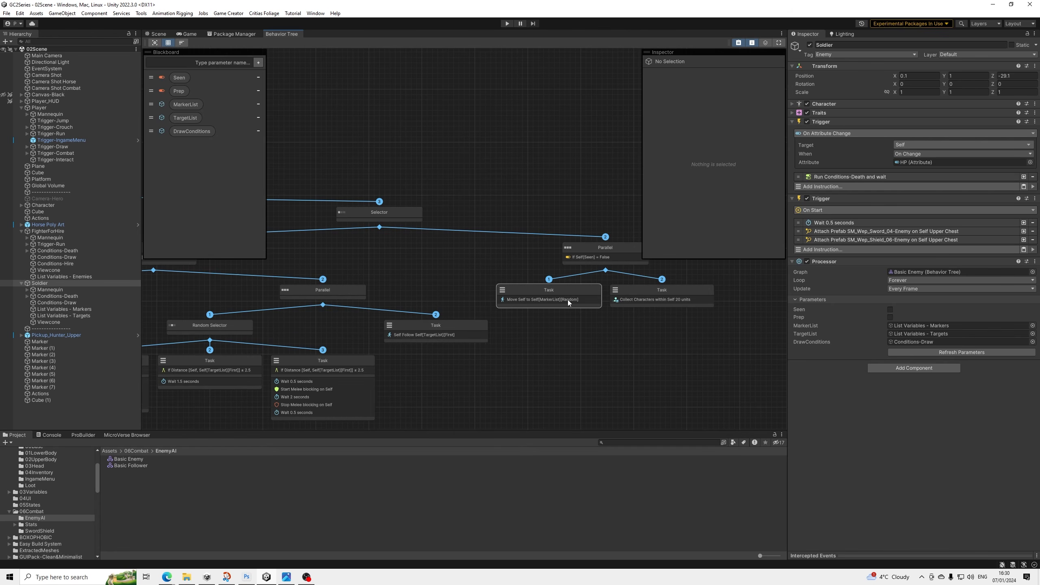
{"action": "left_click", "coordinate": [552, 301]}
{"action": "left_click", "coordinate": [642, 298]}
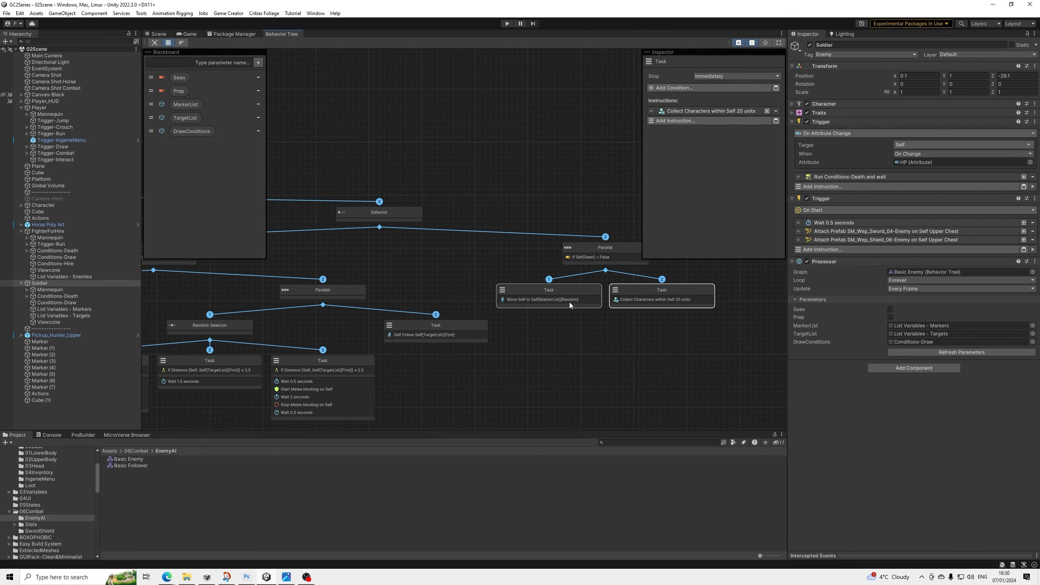
{"action": "left_click", "coordinate": [569, 302]}
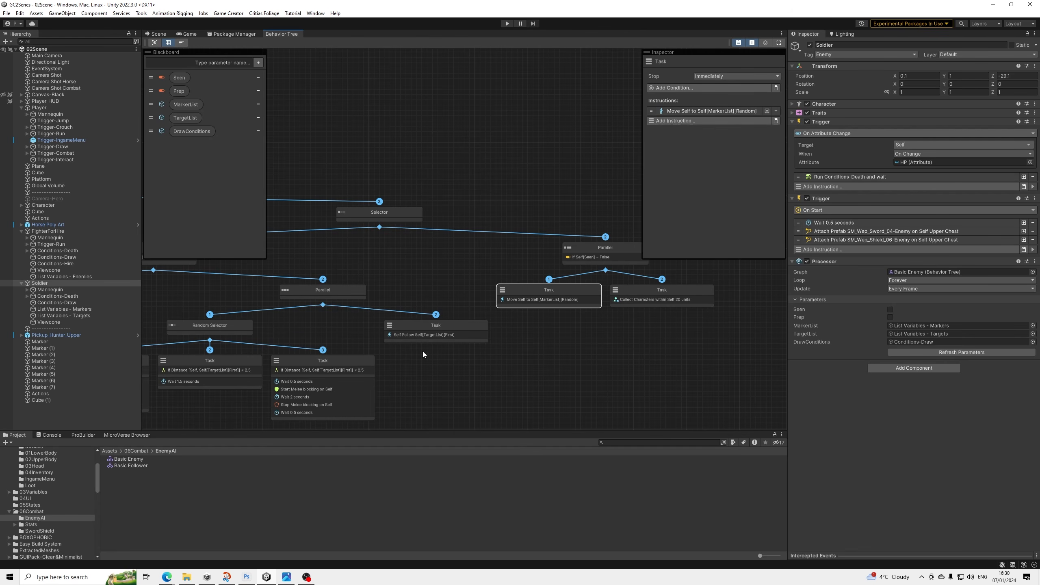
{"action": "left_click", "coordinate": [7, 13]}
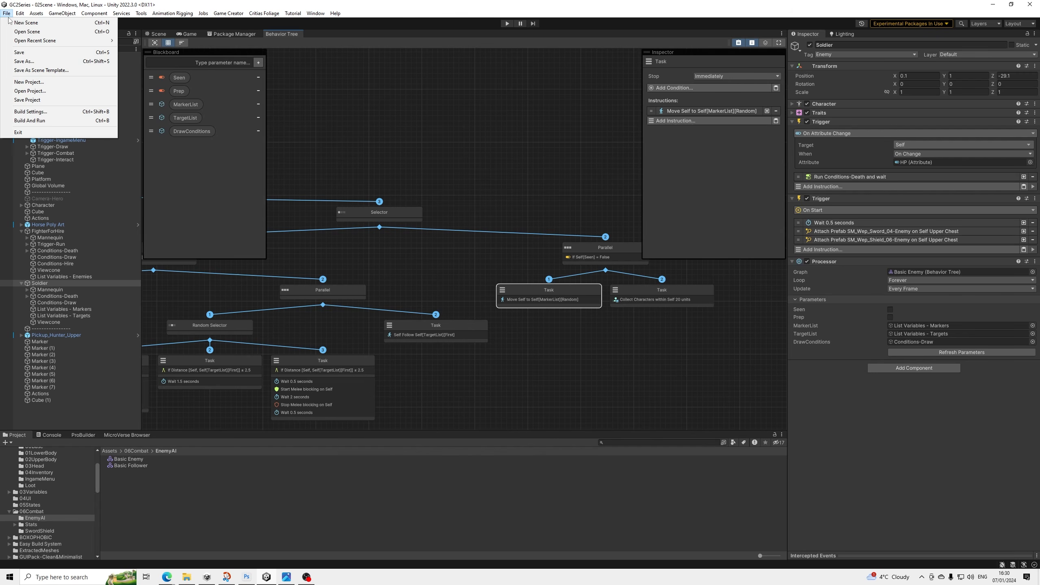
{"action": "left_click", "coordinate": [18, 52]}
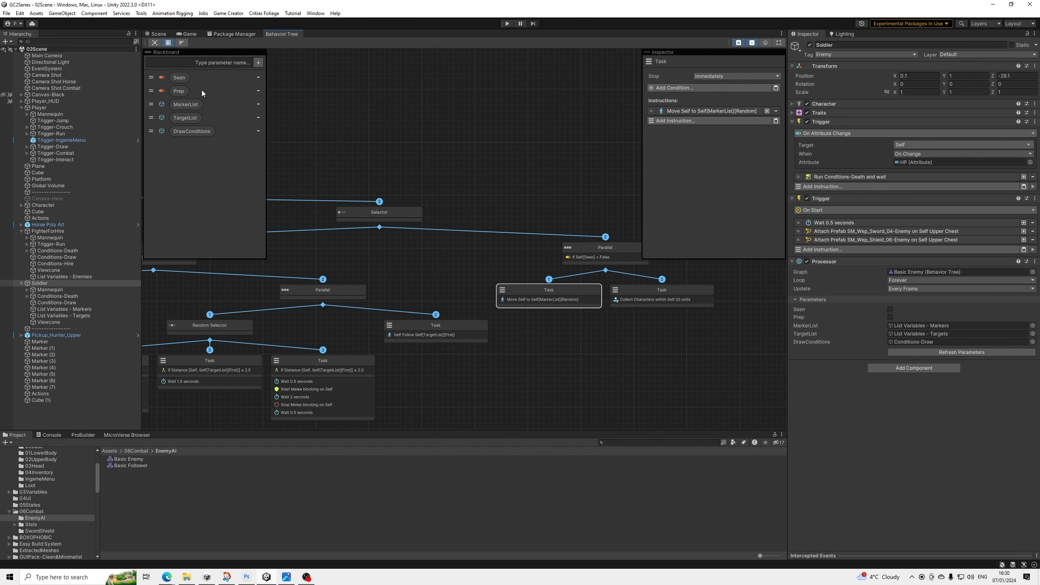
Check Soldier's Processor parameters against the behavior tree, and inspect its view cone and surrounding markers in the scene.
{"action": "middle_click_drag", "start_coordinate": [307, 227], "coordinate": [413, 246]}
{"action": "scroll", "coordinate": [377, 256], "scroll_direction": "down", "scroll_amount": 2}
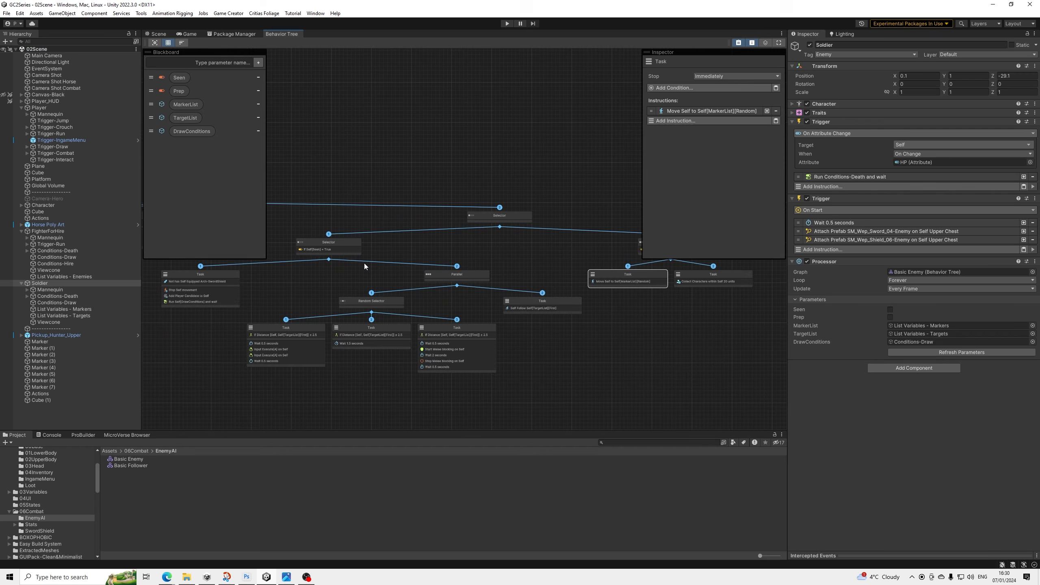
{"action": "left_click", "coordinate": [165, 35]}
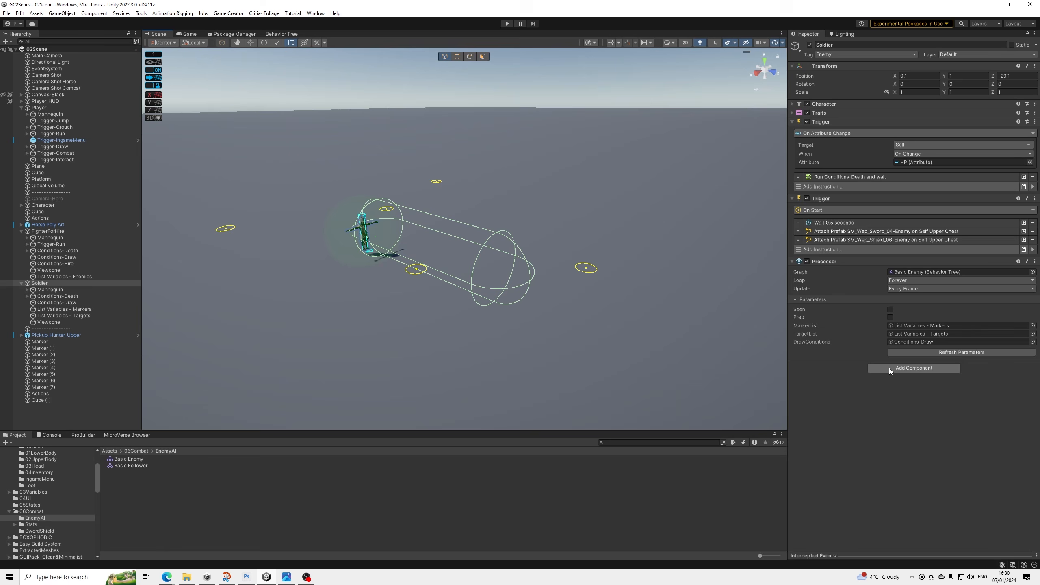
{"action": "left_click", "coordinate": [825, 300]}
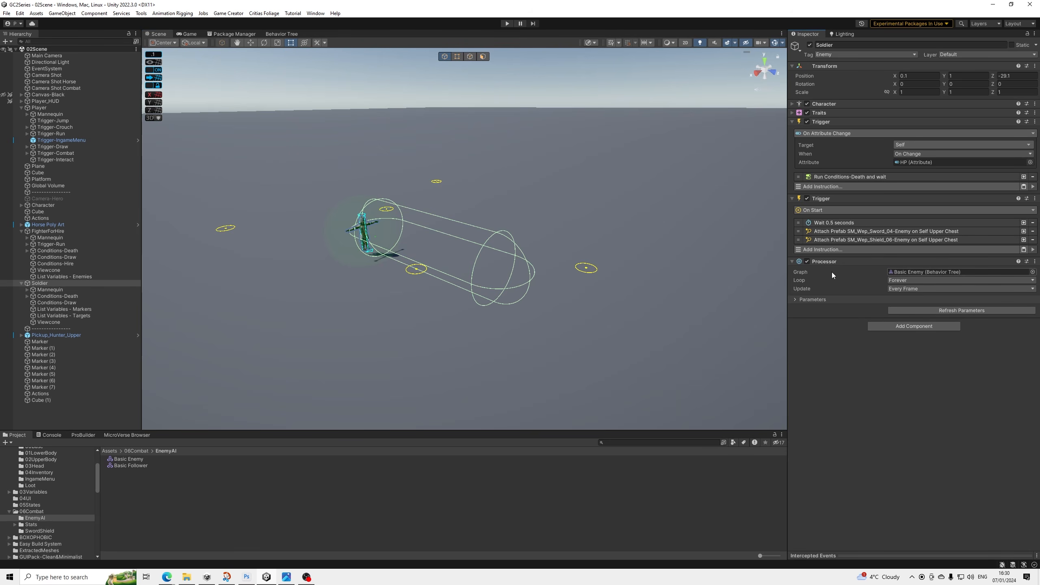
{"action": "left_click", "coordinate": [833, 261]}
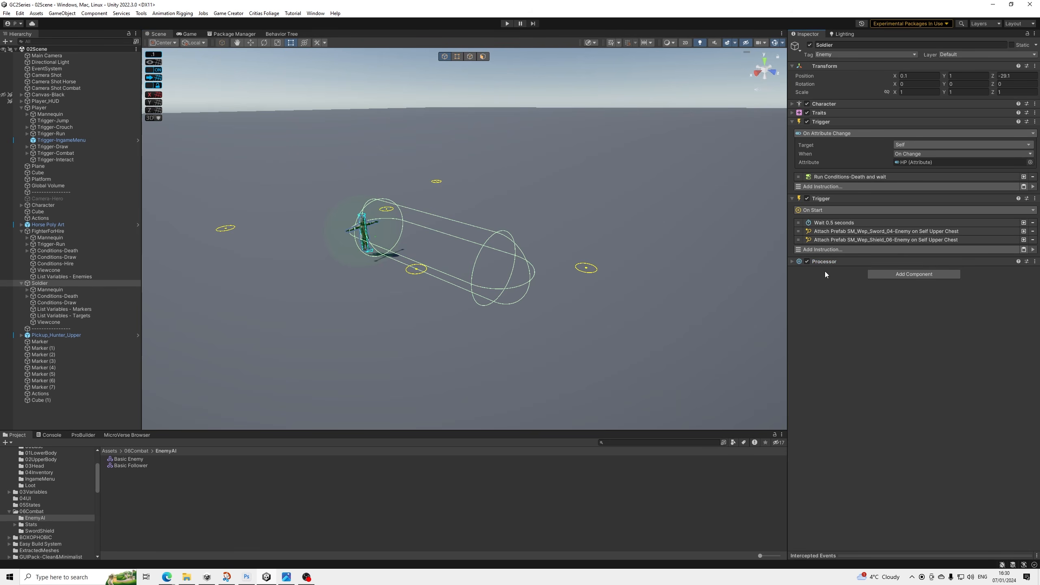
{"action": "left_click", "coordinate": [840, 261]}
{"action": "left_click", "coordinate": [807, 300]}
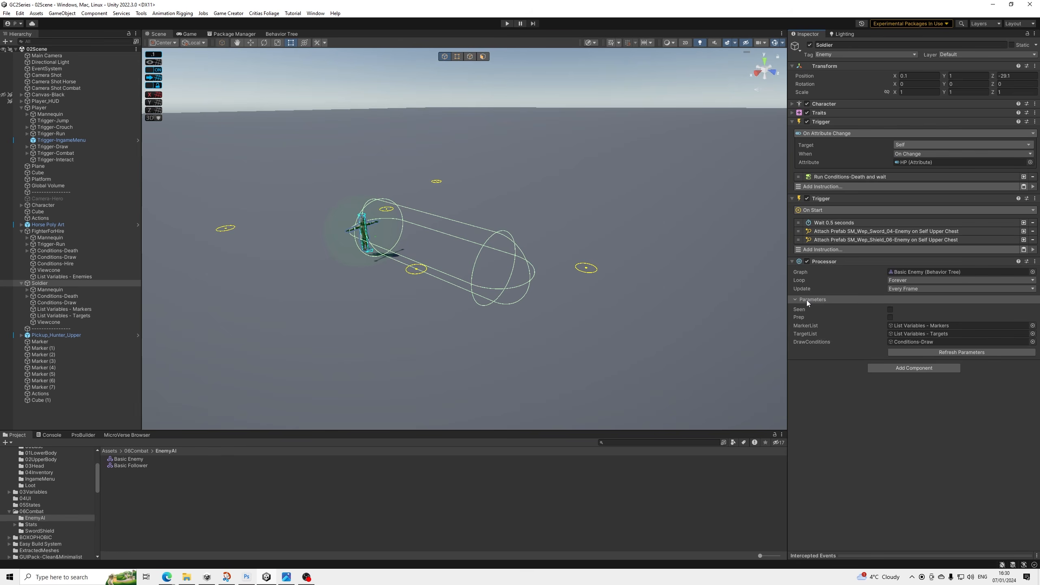
{"action": "left_click", "coordinate": [807, 301]}
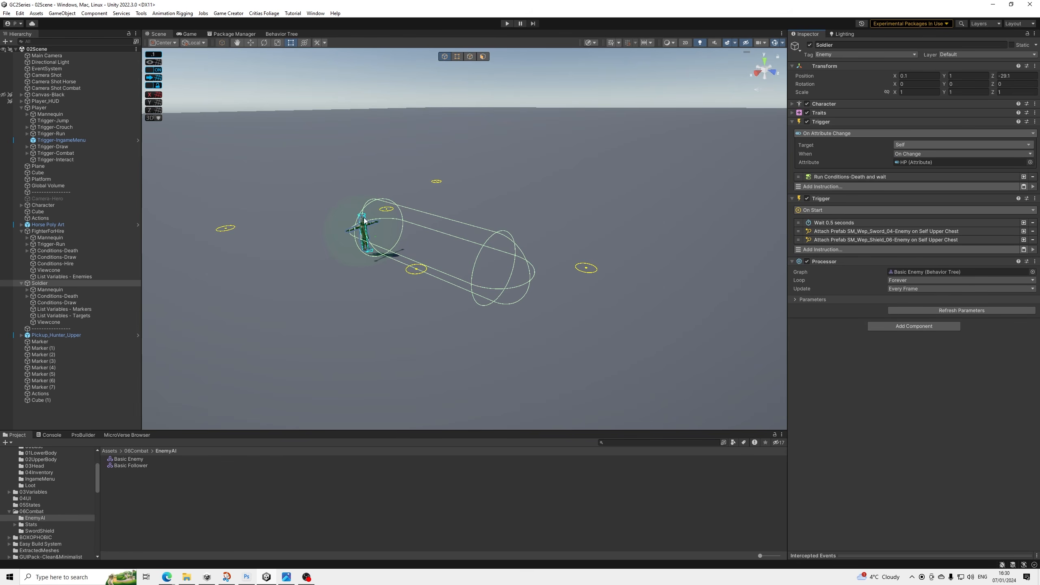
{"action": "middle_click_drag", "start_coordinate": [358, 286], "coordinate": [429, 285]}
{"action": "scroll", "coordinate": [450, 291], "scroll_direction": "up", "scroll_amount": 1}
{"action": "scroll", "coordinate": [435, 284], "scroll_direction": "up", "scroll_amount": 2}
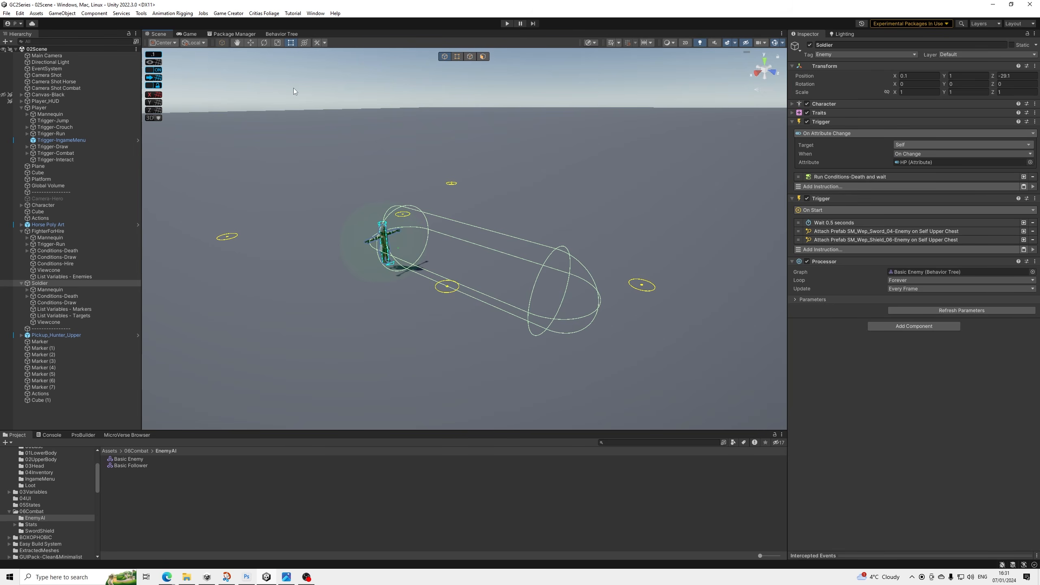
Add a new composite under the Parallel node of the Seen = True branch and set its type to Parallel.
{"action": "left_click", "coordinate": [281, 34]}
{"action": "middle_click_drag", "start_coordinate": [440, 292], "coordinate": [562, 337]}
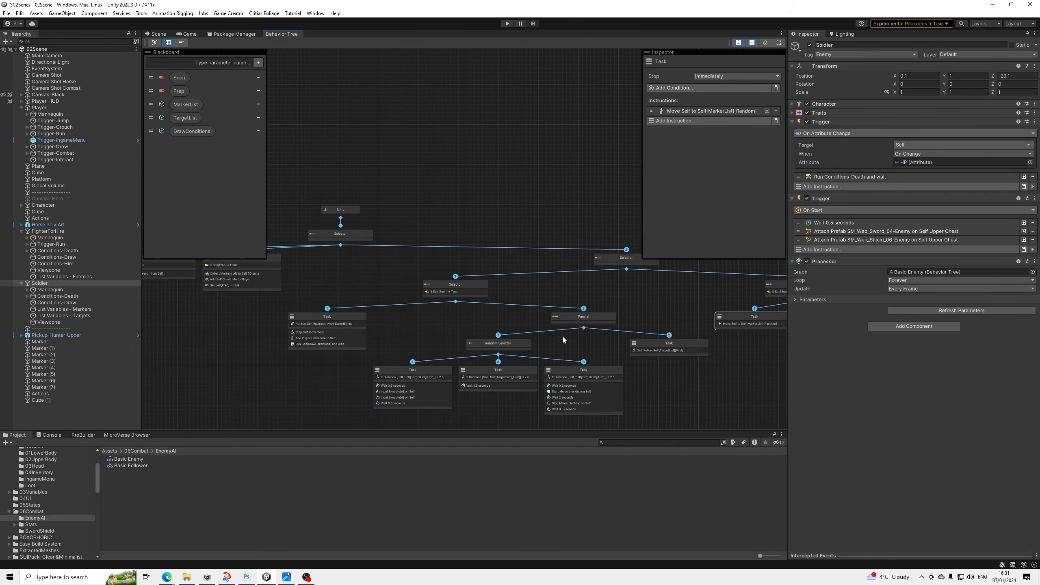
{"action": "middle_click_drag", "start_coordinate": [445, 313], "coordinate": [531, 296]}
{"action": "scroll", "coordinate": [553, 305], "scroll_direction": "up", "scroll_amount": 3}
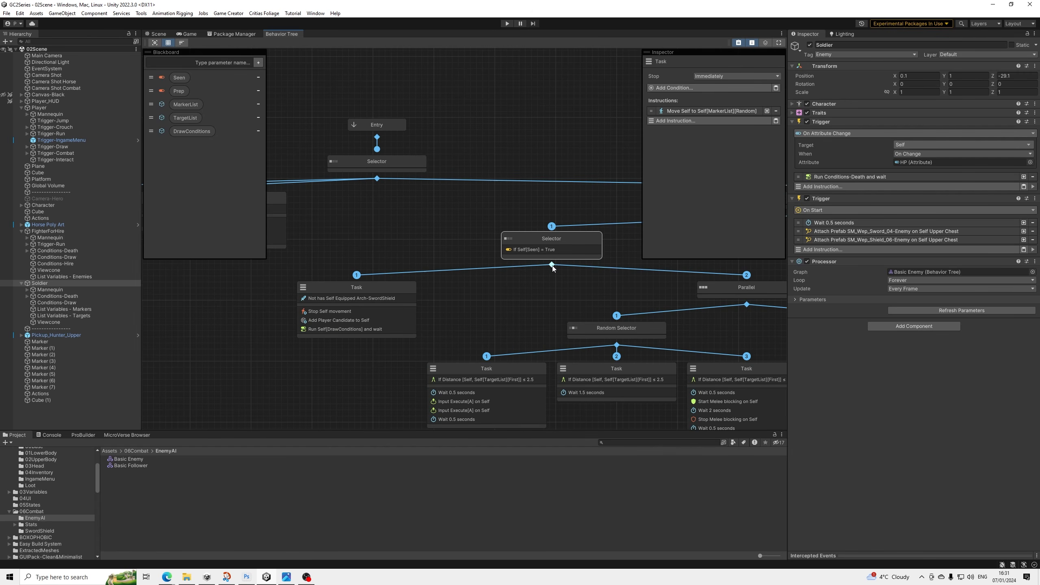
{"action": "middle_click_drag", "start_coordinate": [658, 297], "coordinate": [487, 296]}
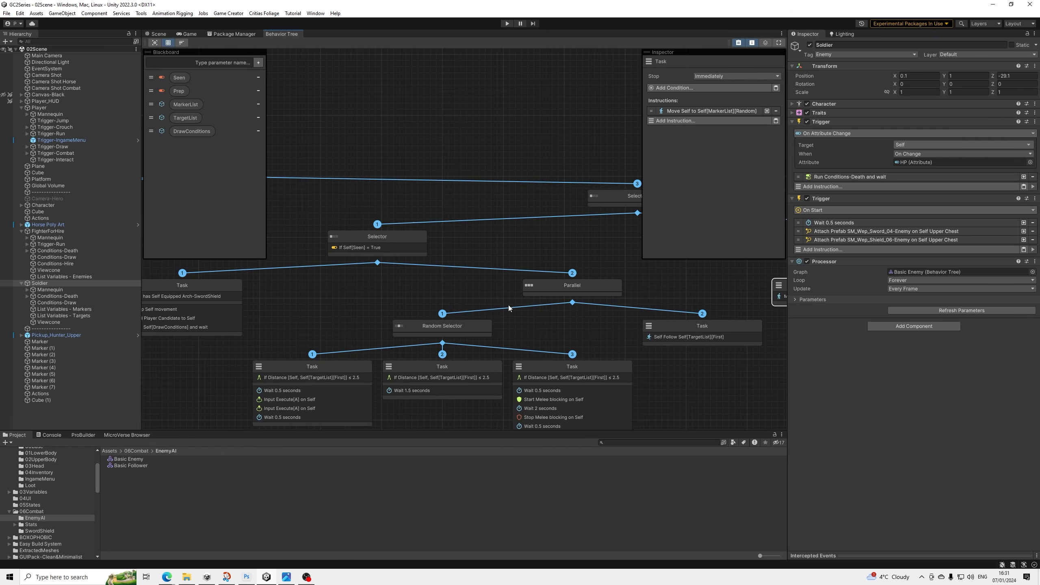
{"action": "middle_click_drag", "start_coordinate": [551, 309], "coordinate": [349, 288]}
{"action": "left_click_drag", "start_coordinate": [371, 281], "coordinate": [608, 342]}
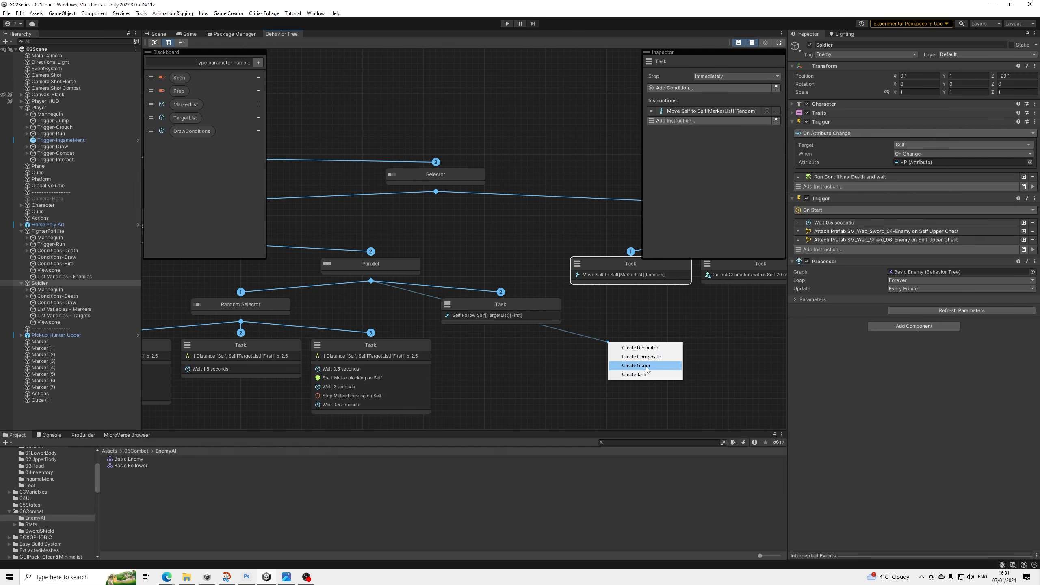
{"action": "left_click", "coordinate": [640, 356]}
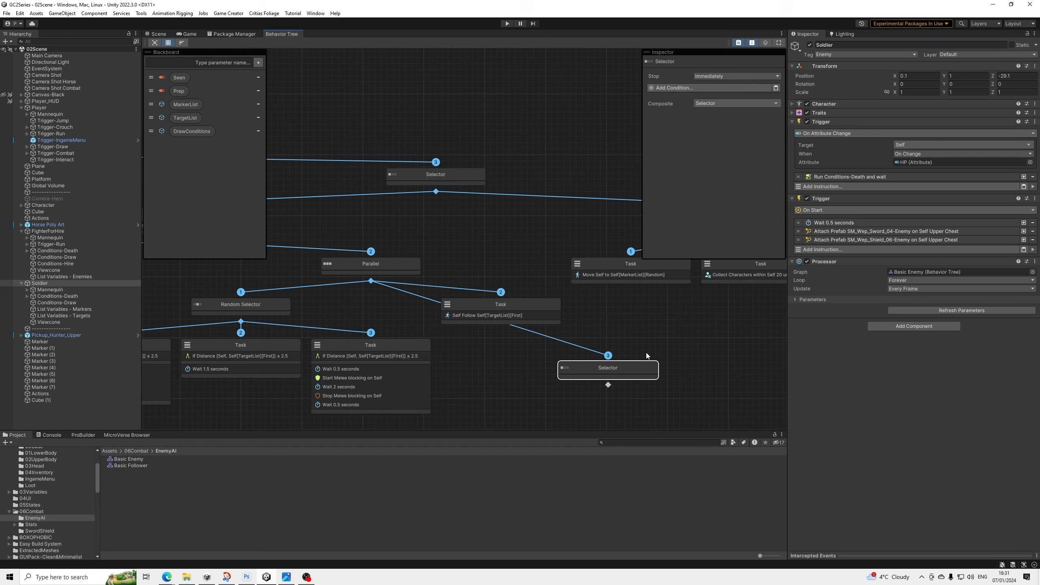
{"action": "left_click", "coordinate": [701, 105]}
{"action": "left_click", "coordinate": [714, 139]}
Reconnect the Follow task as a child of the new Parallel node and place it below that node.
{"action": "middle_click_drag", "start_coordinate": [586, 323], "coordinate": [547, 328]}
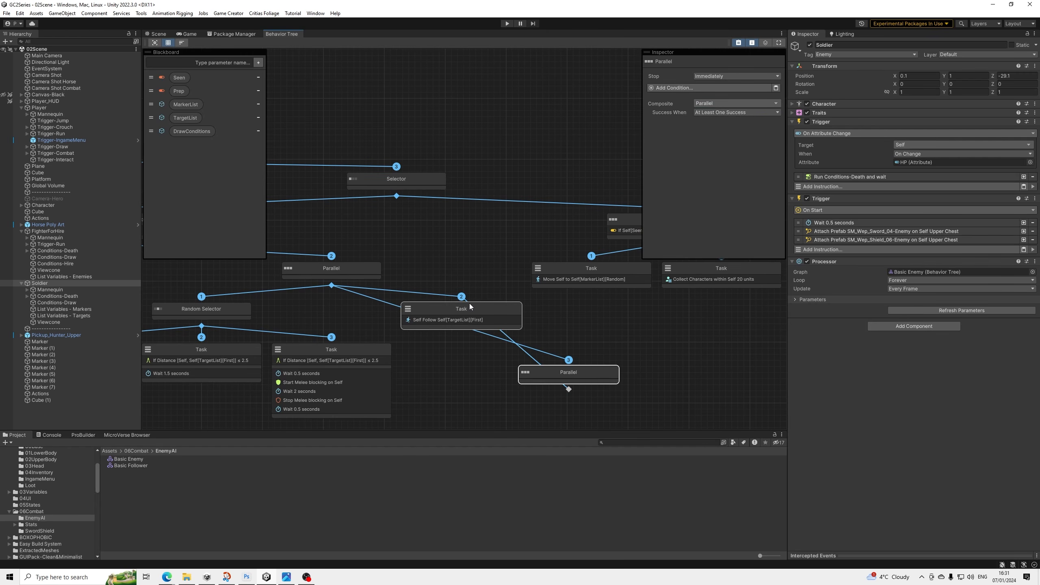
{"action": "left_click_drag", "start_coordinate": [470, 303], "coordinate": [508, 414]}
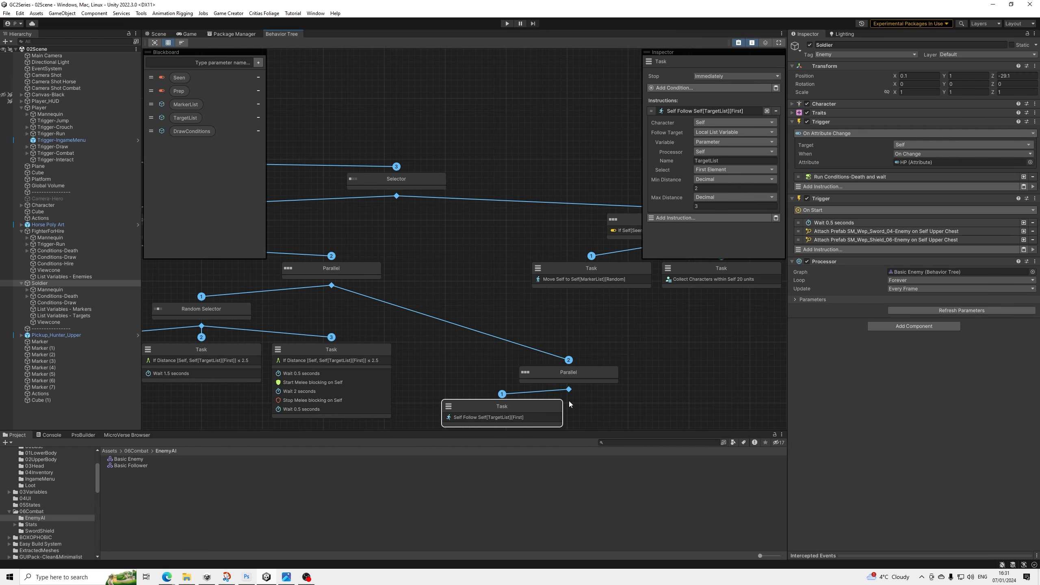
{"action": "middle_click_drag", "start_coordinate": [568, 401], "coordinate": [519, 383]}
{"action": "left_click", "coordinate": [541, 266]}
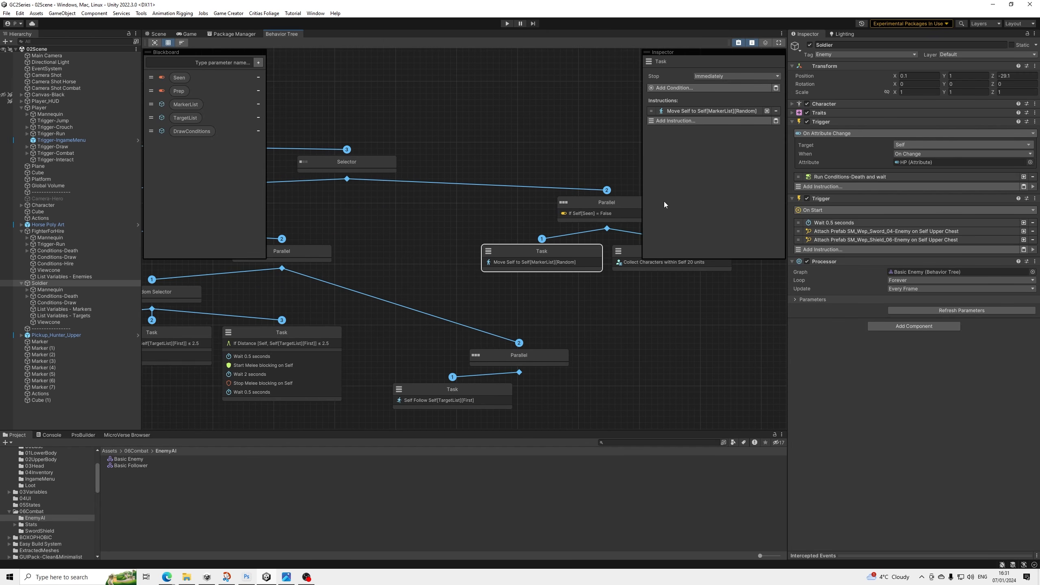
{"action": "right_click", "coordinate": [710, 112]}
{"action": "left_click", "coordinate": [723, 117]}
{"action": "left_click_drag", "start_coordinate": [520, 372], "coordinate": [559, 391]}
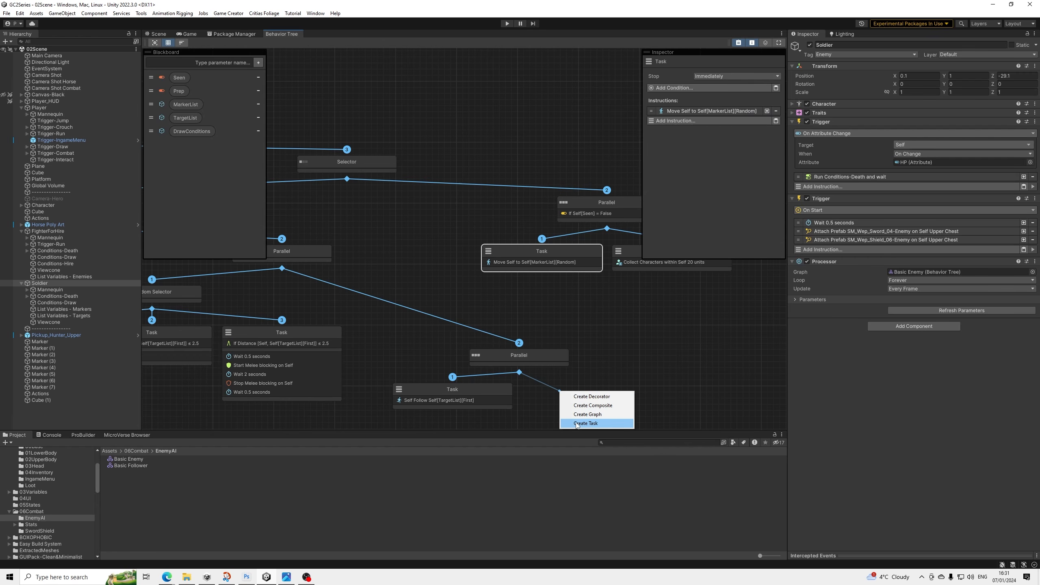
{"action": "left_click", "coordinate": [588, 353]}
{"action": "scroll", "coordinate": [631, 275], "scroll_direction": "down", "scroll_amount": 1}
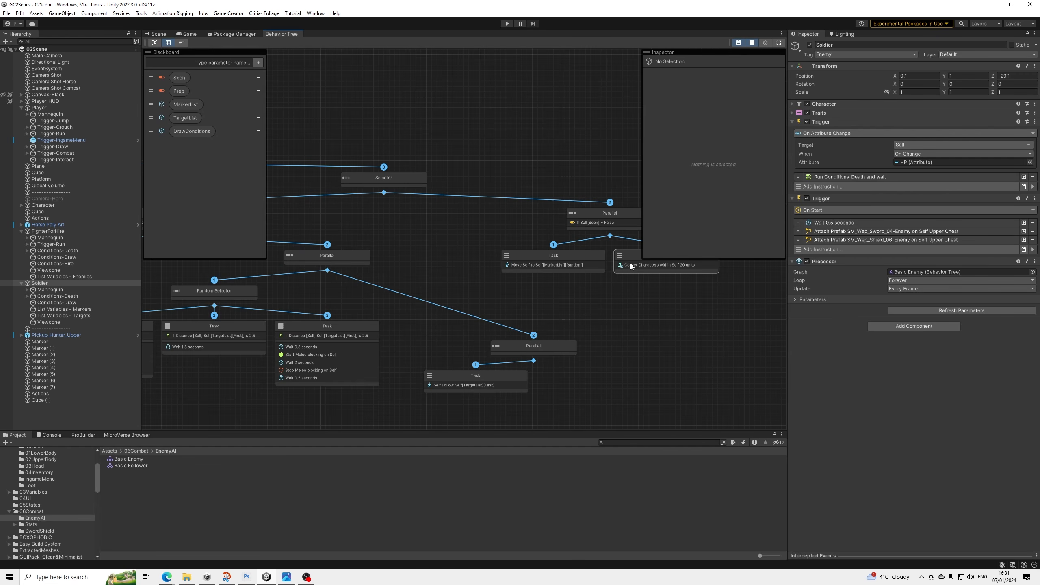
Duplicate the Collect Characters task, connect the copy to the new Parallel beside the Follow task, and auto-arrange the graph.
{"action": "left_click", "coordinate": [630, 263]}
{"action": "right_click", "coordinate": [719, 113]}
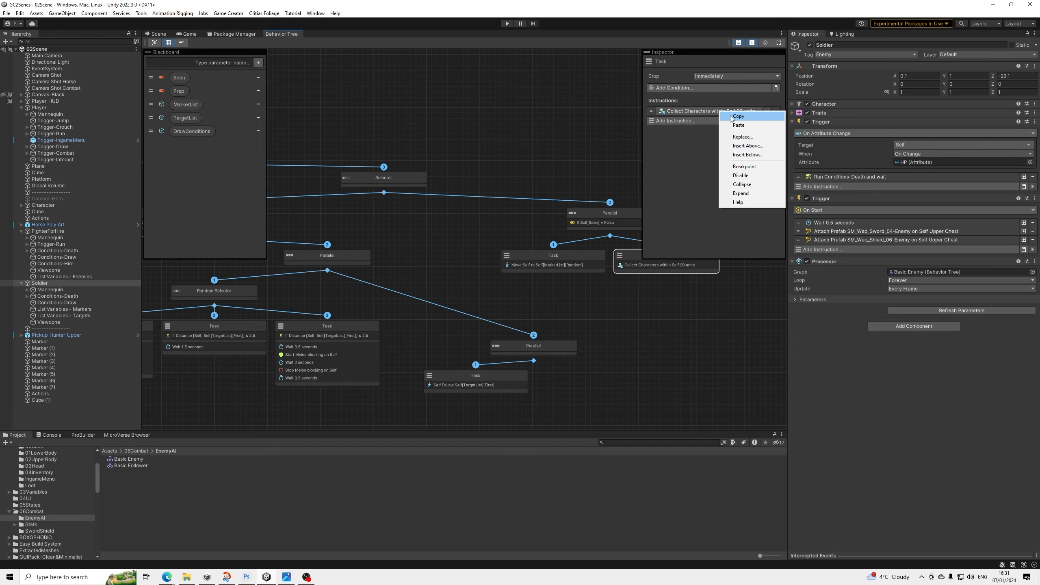
{"action": "left_click", "coordinate": [731, 116]}
{"action": "right_click", "coordinate": [628, 263]}
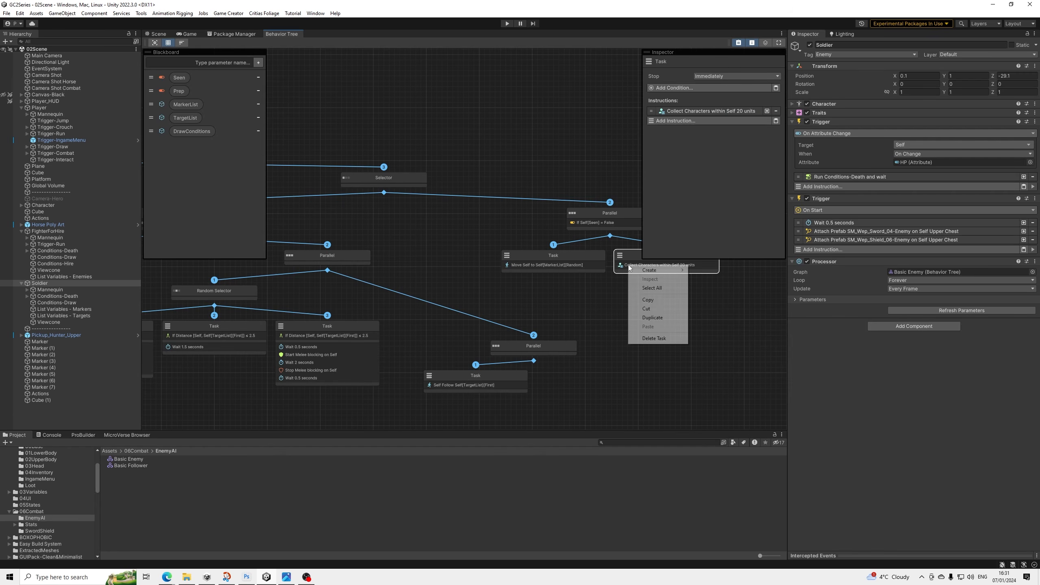
{"action": "left_click", "coordinate": [645, 319]}
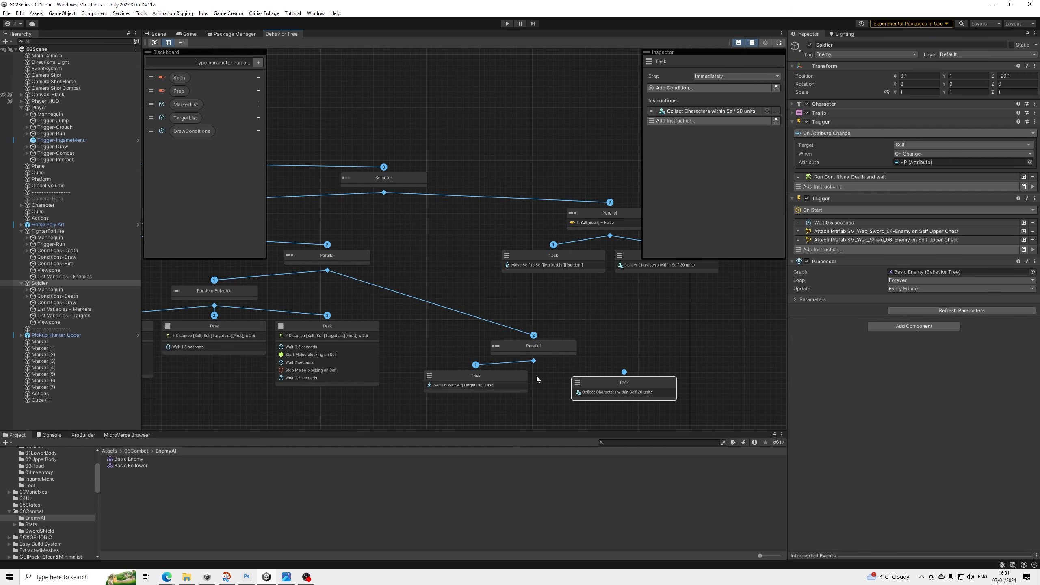
{"action": "left_click_drag", "start_coordinate": [534, 361], "coordinate": [589, 381]}
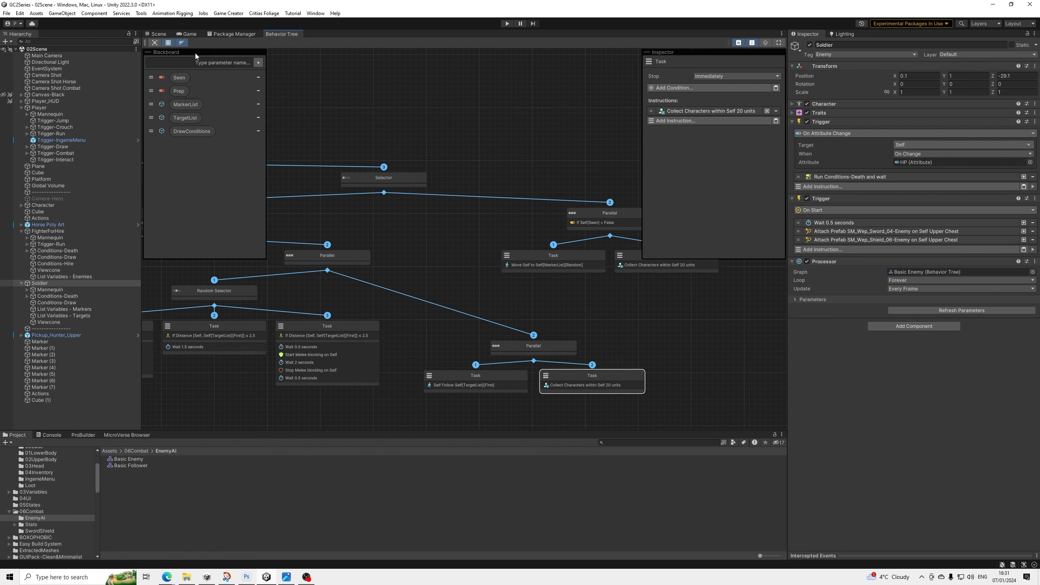
{"action": "left_click", "coordinate": [181, 43]}
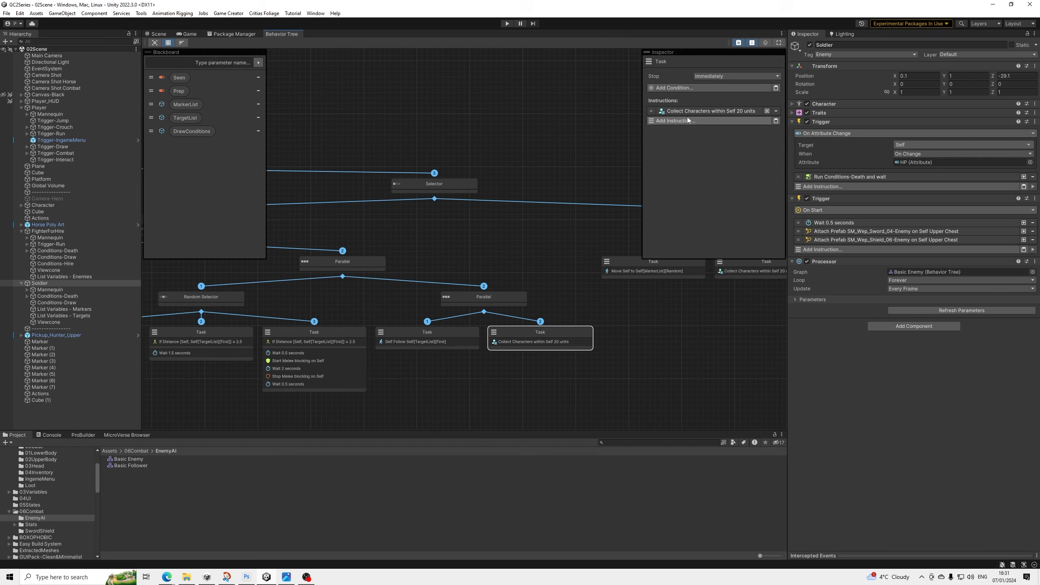
Check the duplicated Collect Characters task's radius, TargetList and Friendly tag settings, and save the scene.
{"action": "left_click", "coordinate": [471, 342]}
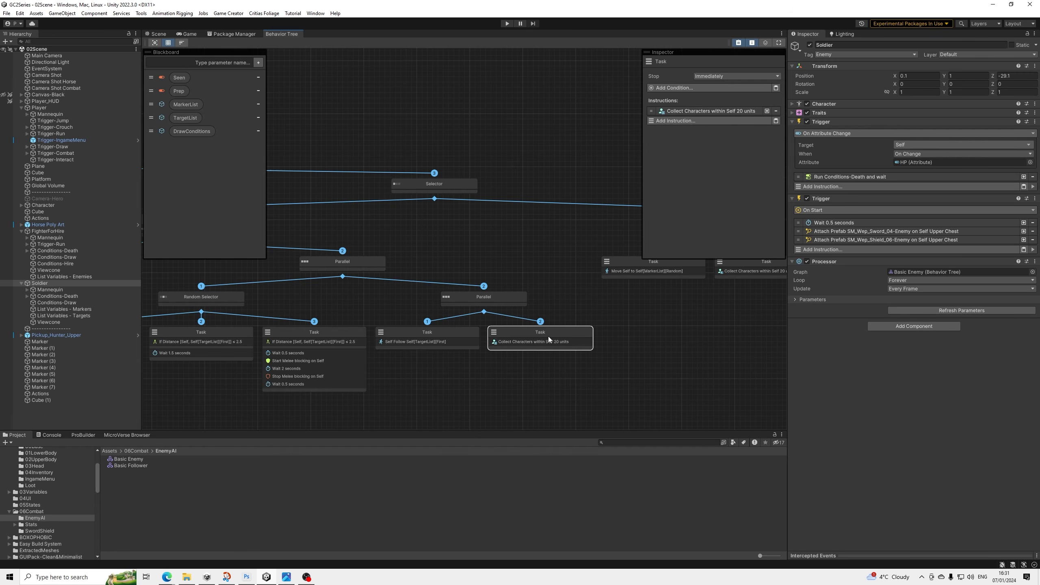
{"action": "left_click", "coordinate": [553, 338]}
{"action": "left_click", "coordinate": [661, 112]}
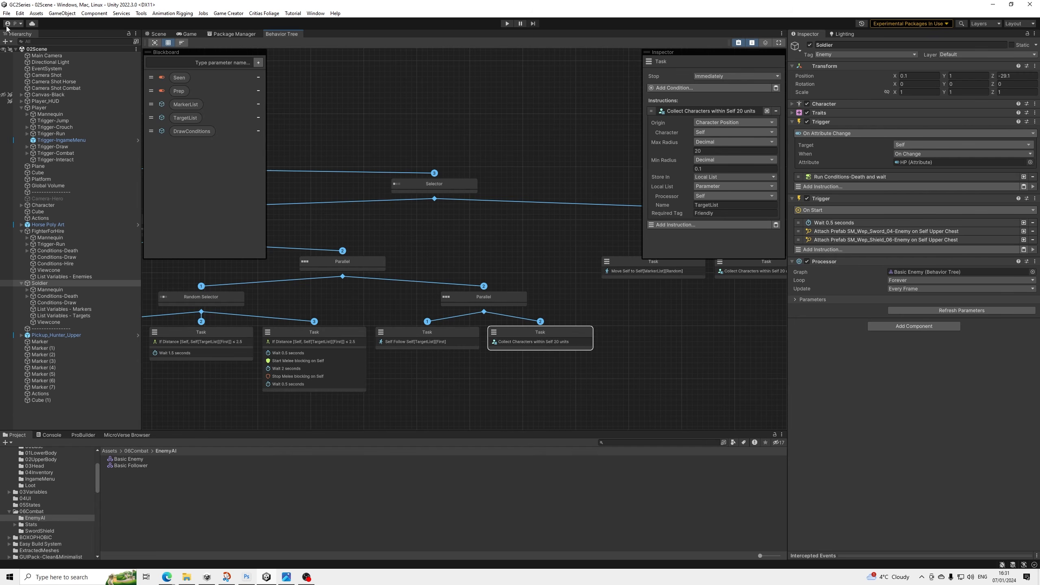
{"action": "left_click", "coordinate": [7, 13]}
{"action": "left_click", "coordinate": [15, 52]}
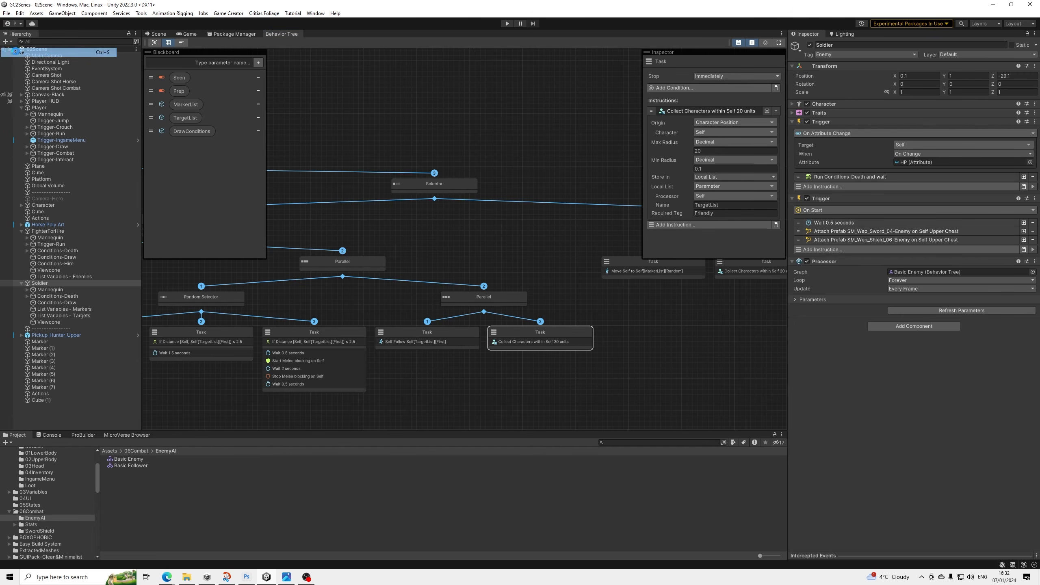
Run the game, show Soldier's List Variables - Targets in the inspector, and have the player interact with the fighter to hire him.
{"action": "left_click", "coordinate": [156, 34]}
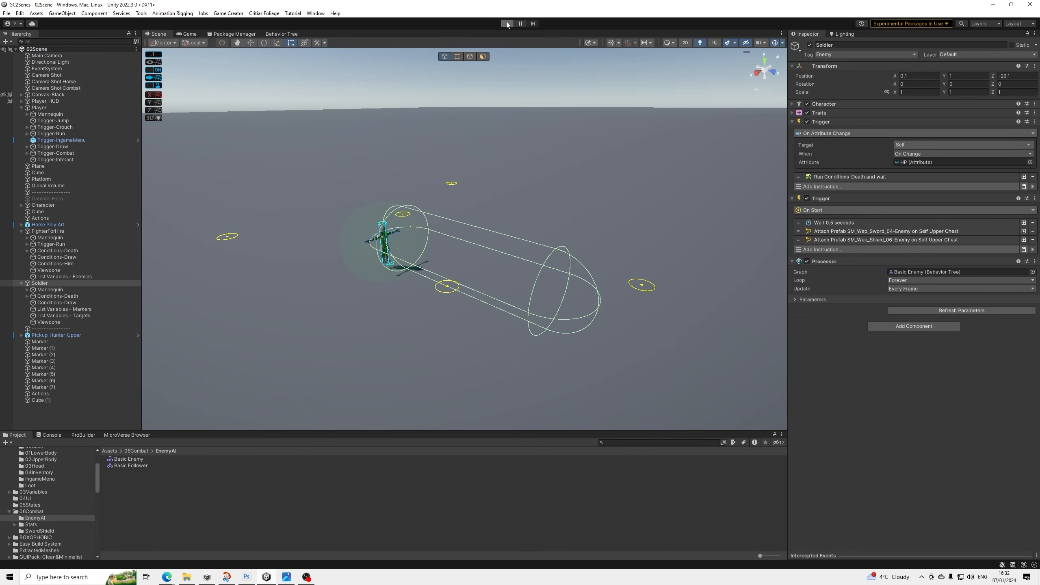
{"action": "left_click", "coordinate": [507, 23]}
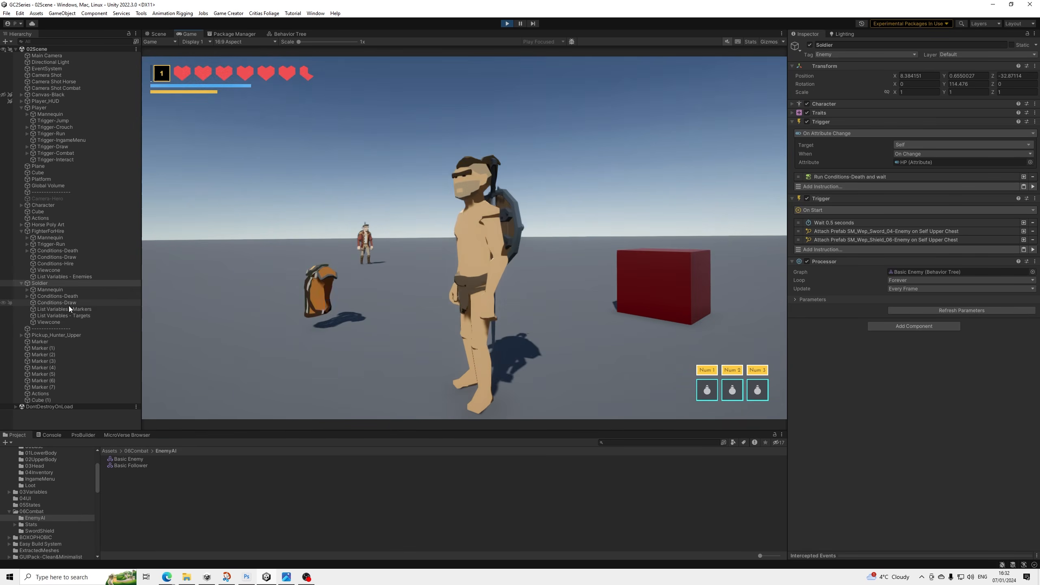
{"action": "left_click", "coordinate": [71, 317]}
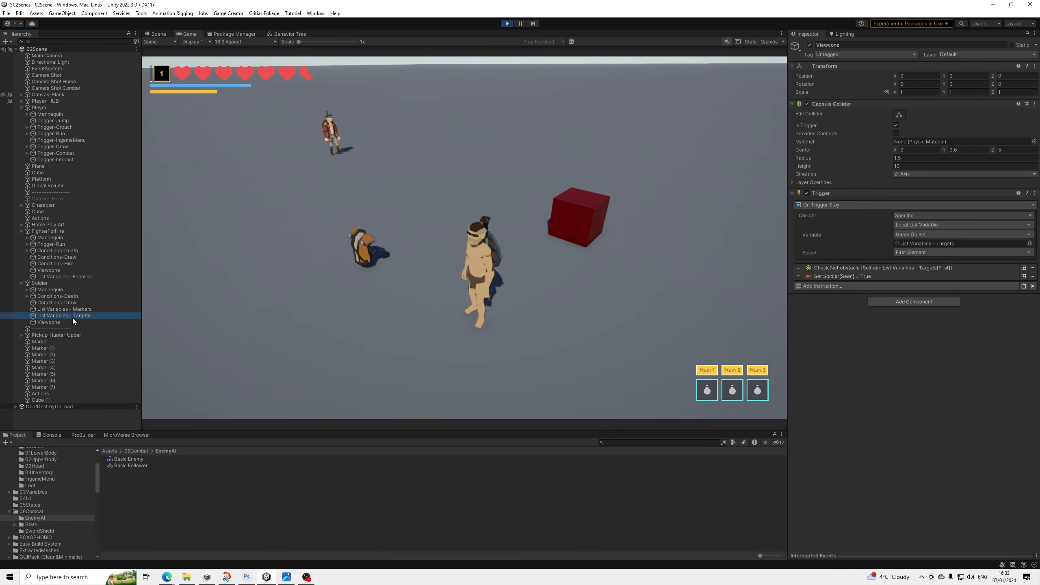
{"action": "left_click", "coordinate": [450, 151]}
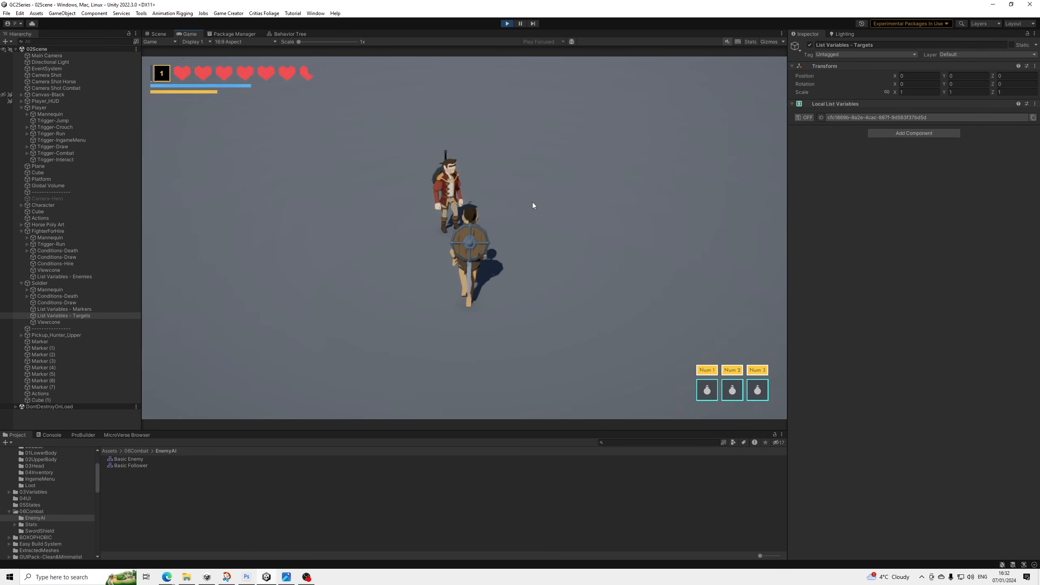
{"action": "key", "text": "e"}
{"action": "key", "text": "w"}
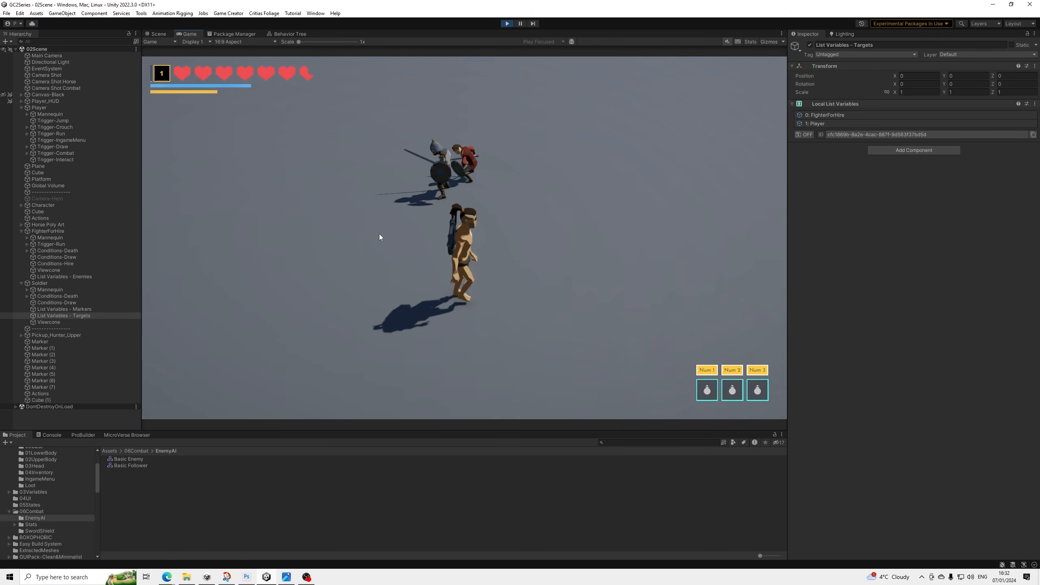
Move the player around the fighting Soldier and hired fighter to observe the combat and the contents of the target list.
{"action": "key", "text": "a"}
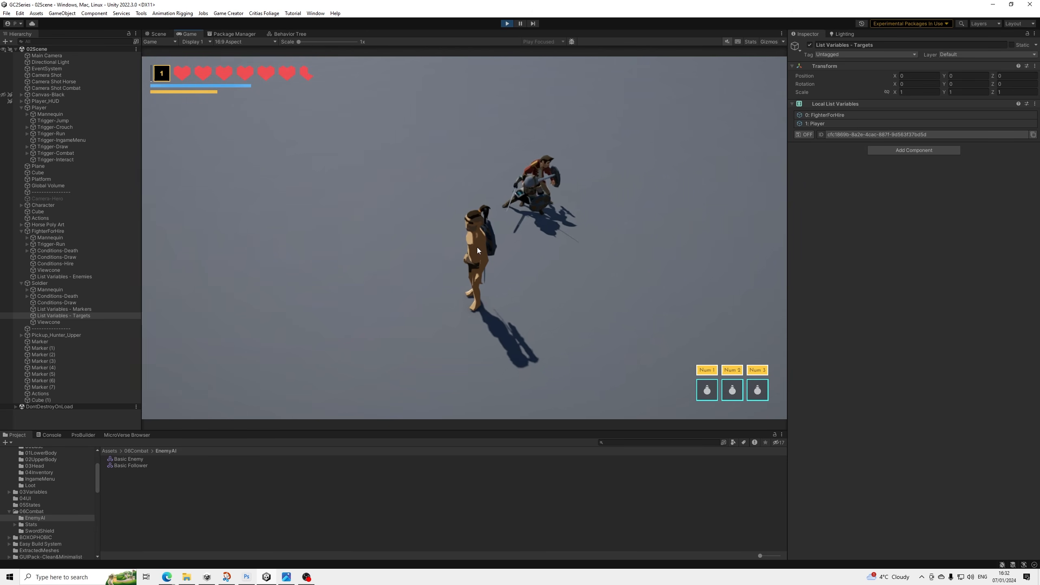
{"action": "key", "text": "a"}
{"action": "key", "text": "d"}
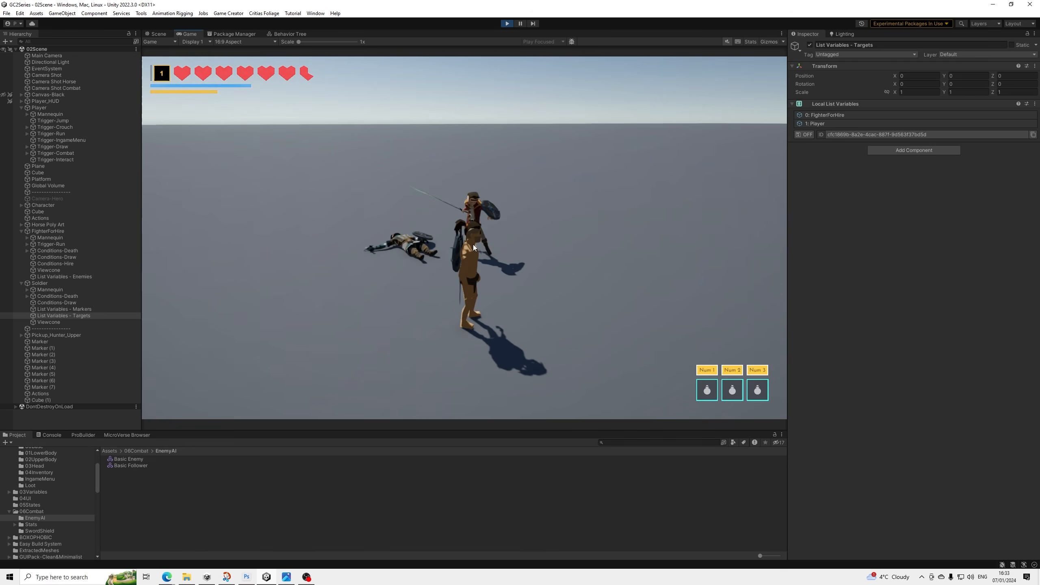
{"action": "key", "text": "a"}
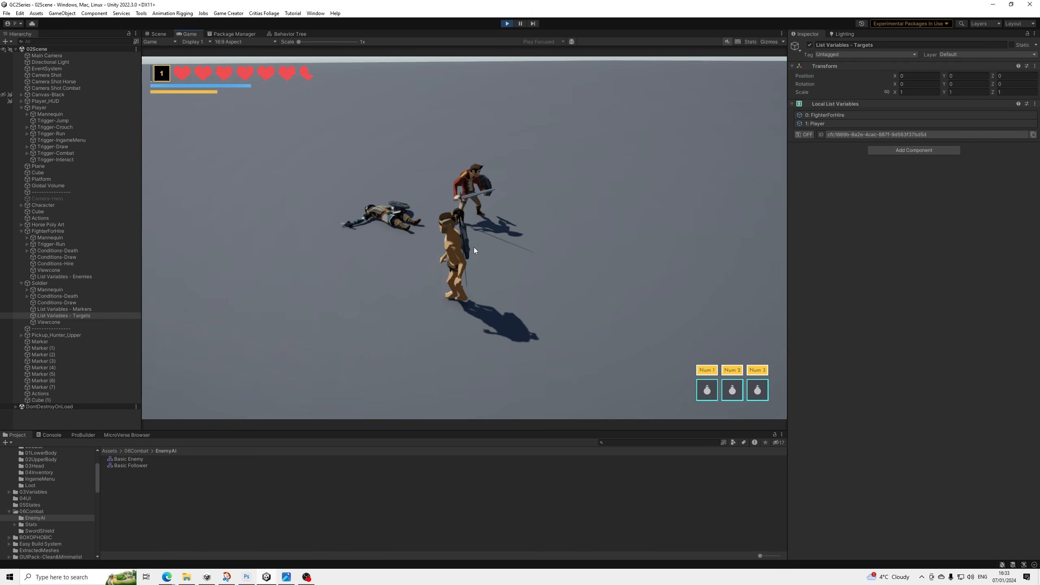
{"action": "key", "text": "w"}
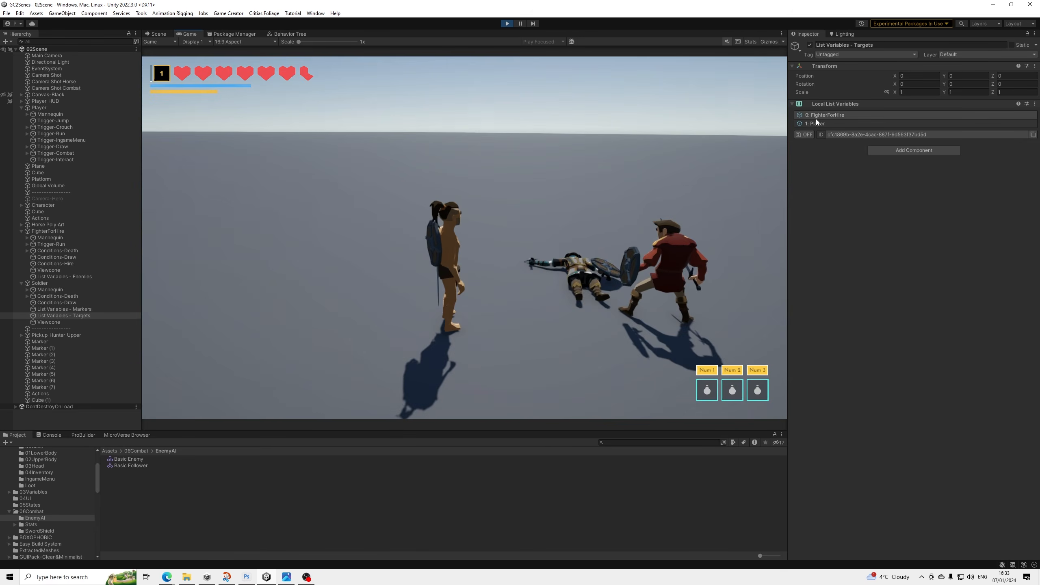
{"action": "key", "text": "w"}
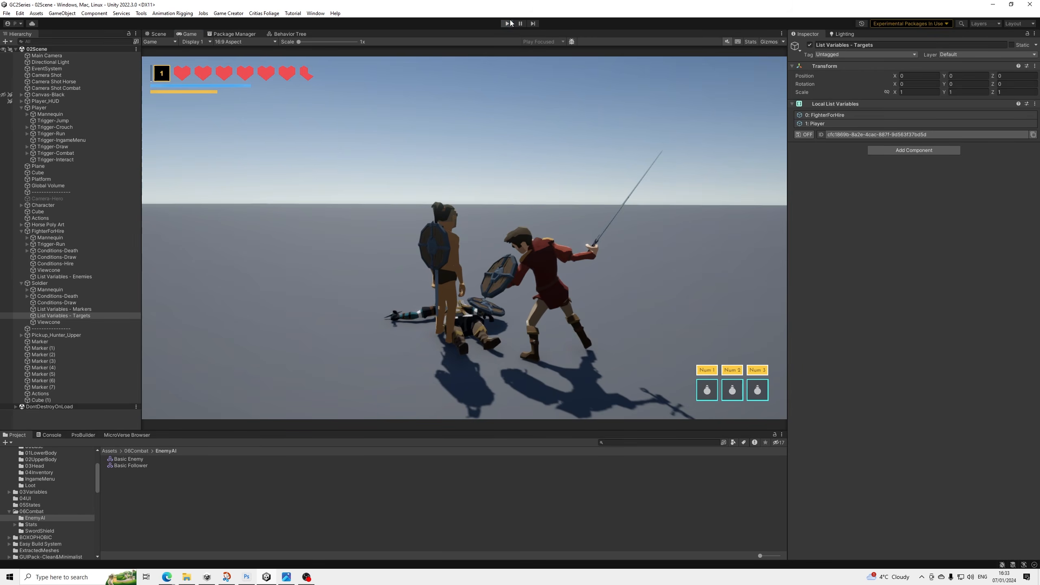
Restart play mode and have the player approach the fighter and hire him again.
{"action": "left_click", "coordinate": [510, 23]}
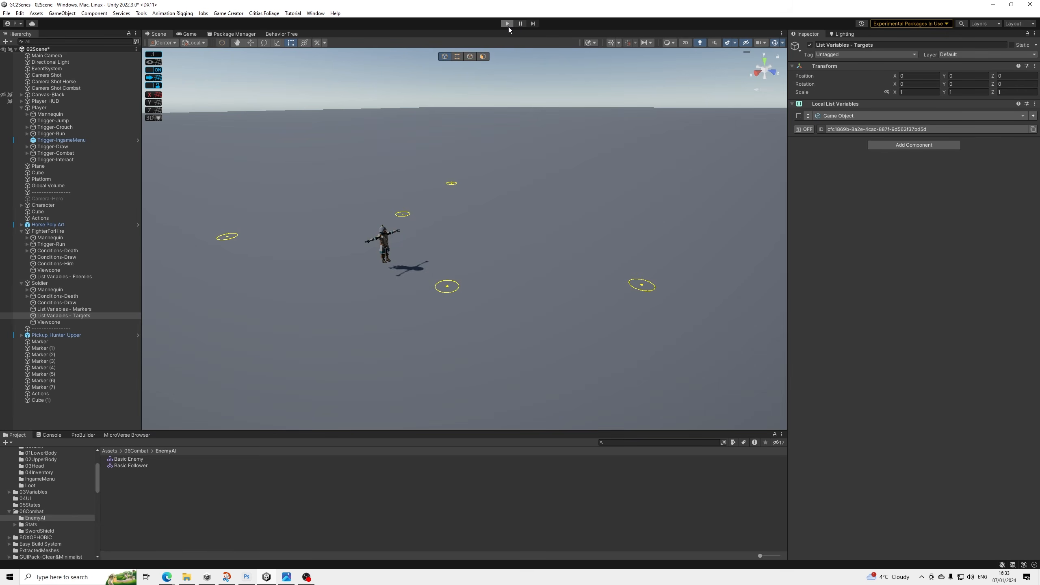
{"action": "left_click", "coordinate": [508, 25]}
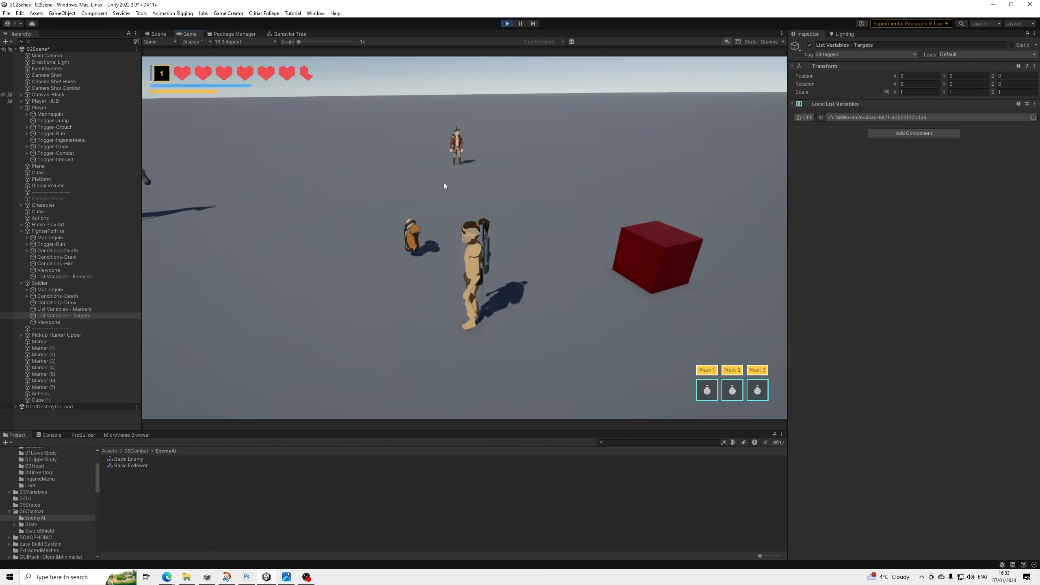
{"action": "key", "text": "w"}
{"action": "key", "text": "w"}
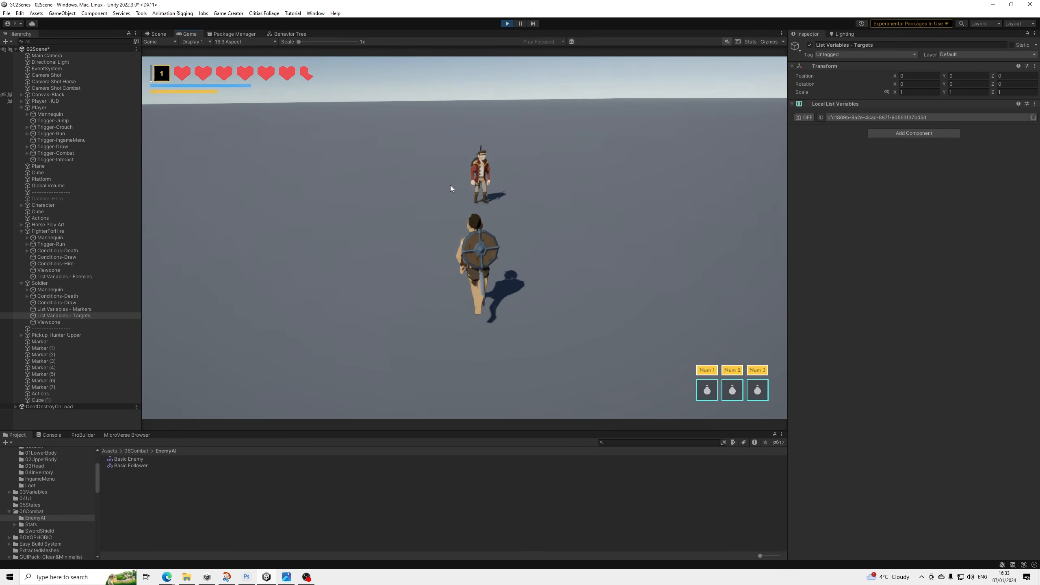
{"action": "key", "text": "f"}
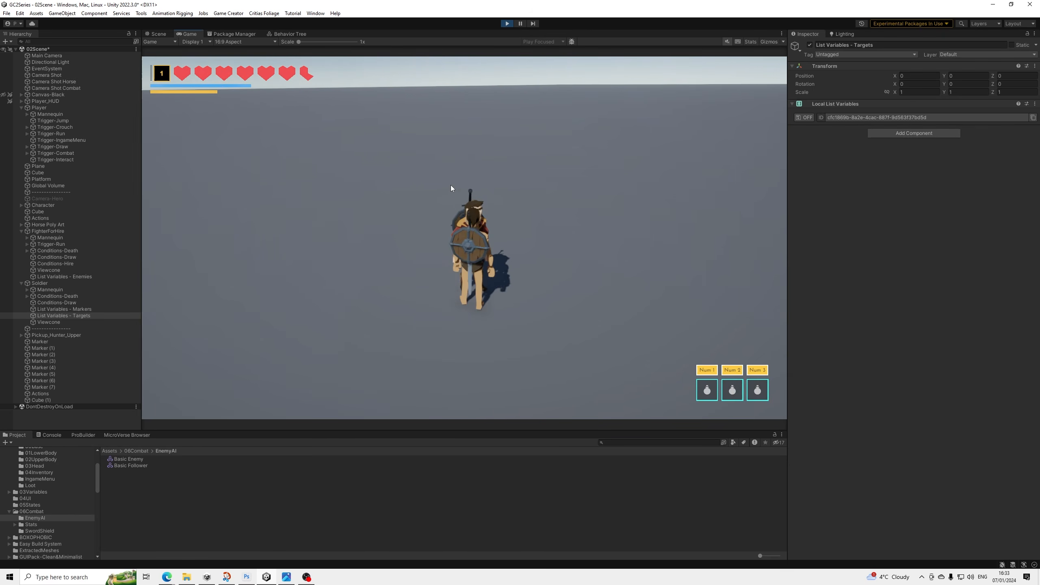
Lead the hired fighter to Soldier, observe the fight and Soldier's target list from around them, and end play mode.
{"action": "key", "text": "w"}
{"action": "key", "text": "w"}
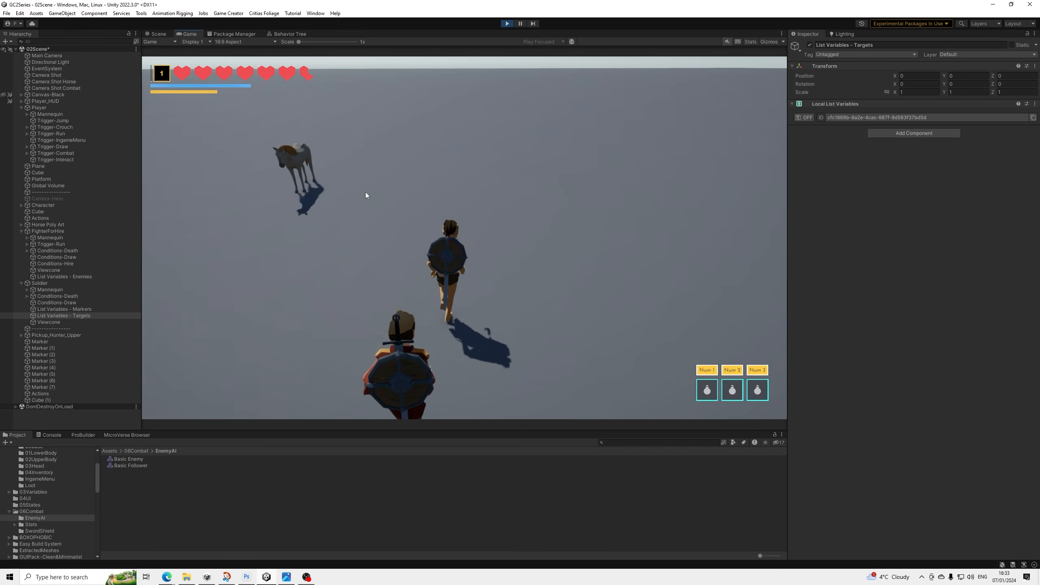
{"action": "key", "text": "w"}
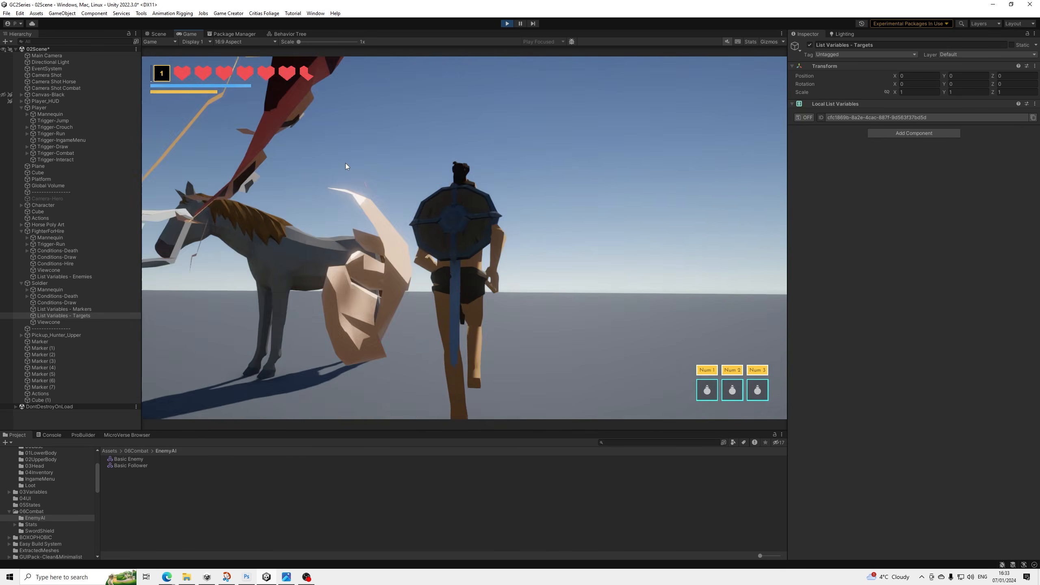
{"action": "key", "text": "w"}
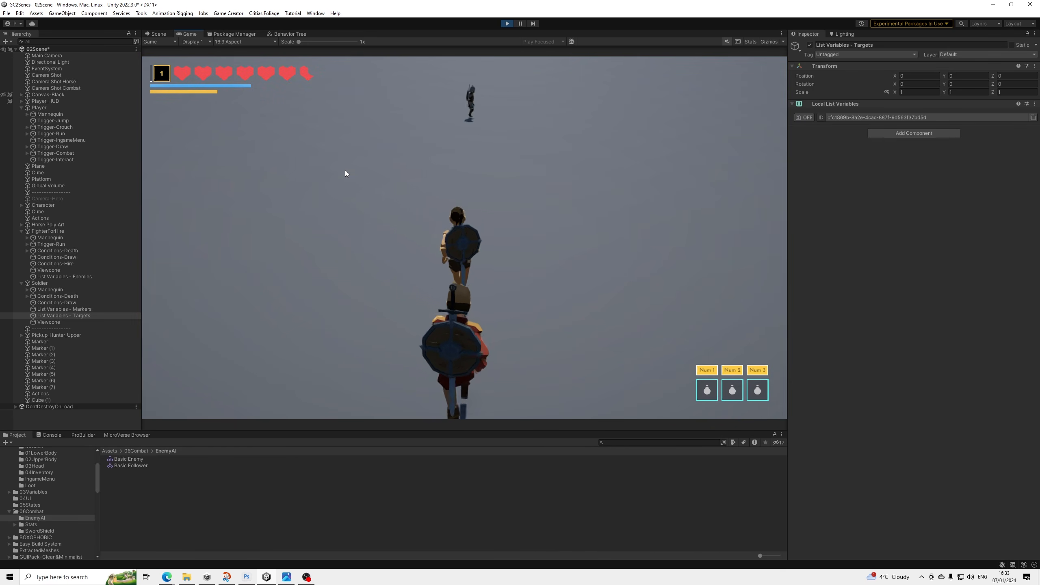
{"action": "key", "text": "w"}
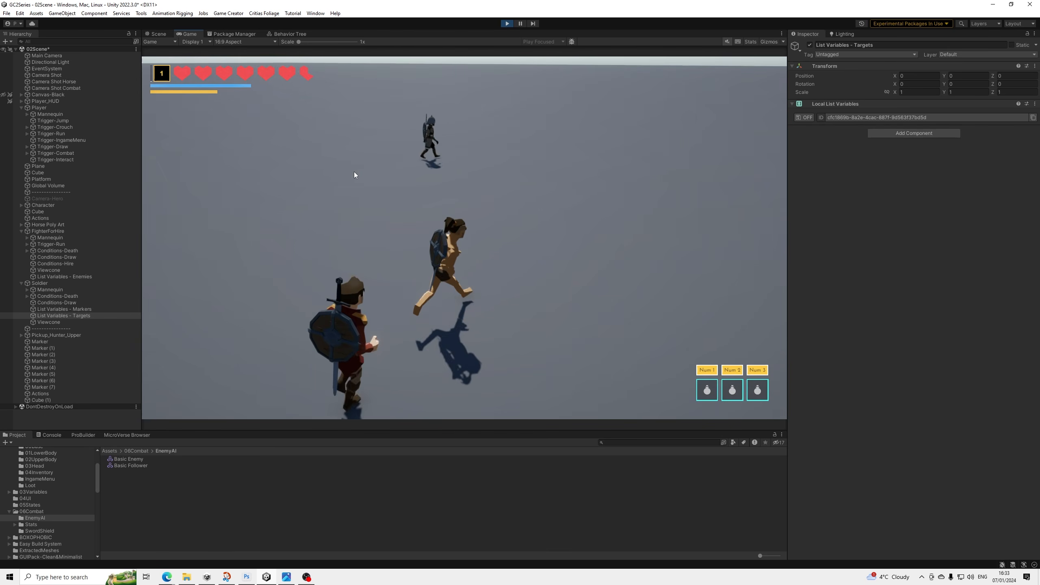
{"action": "key", "text": "w"}
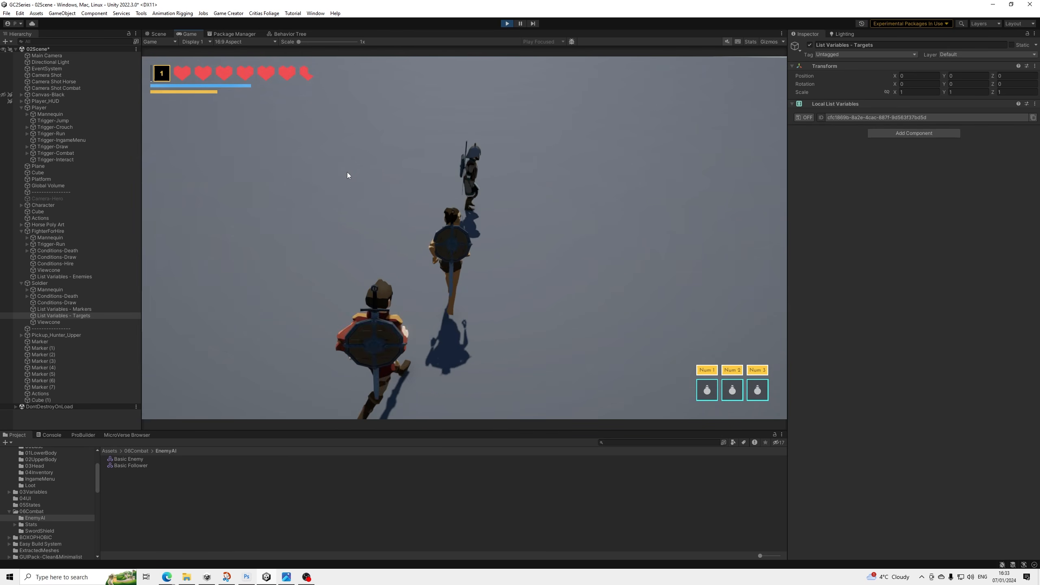
{"action": "key", "text": "s"}
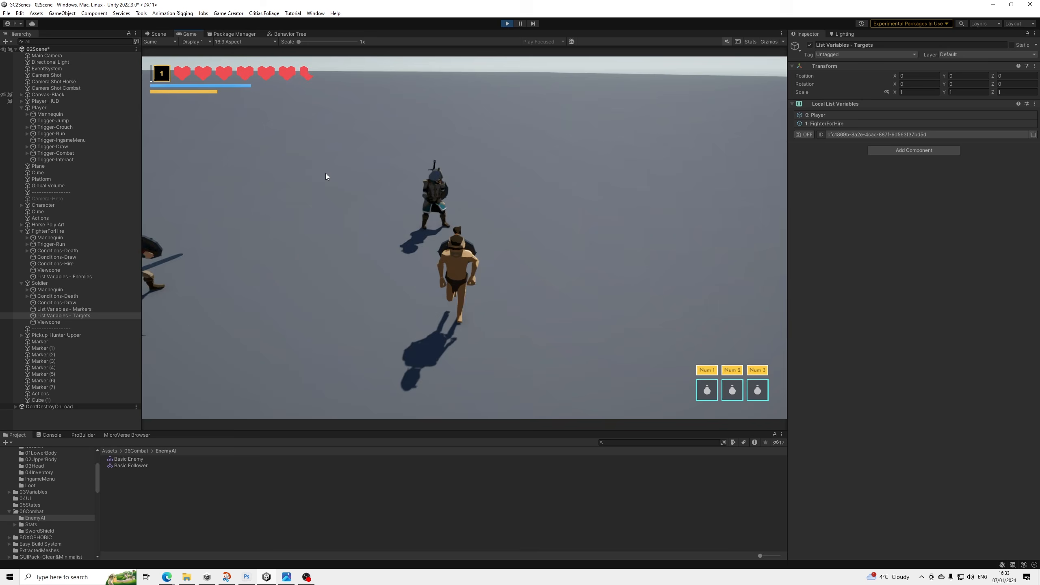
{"action": "key", "text": "a"}
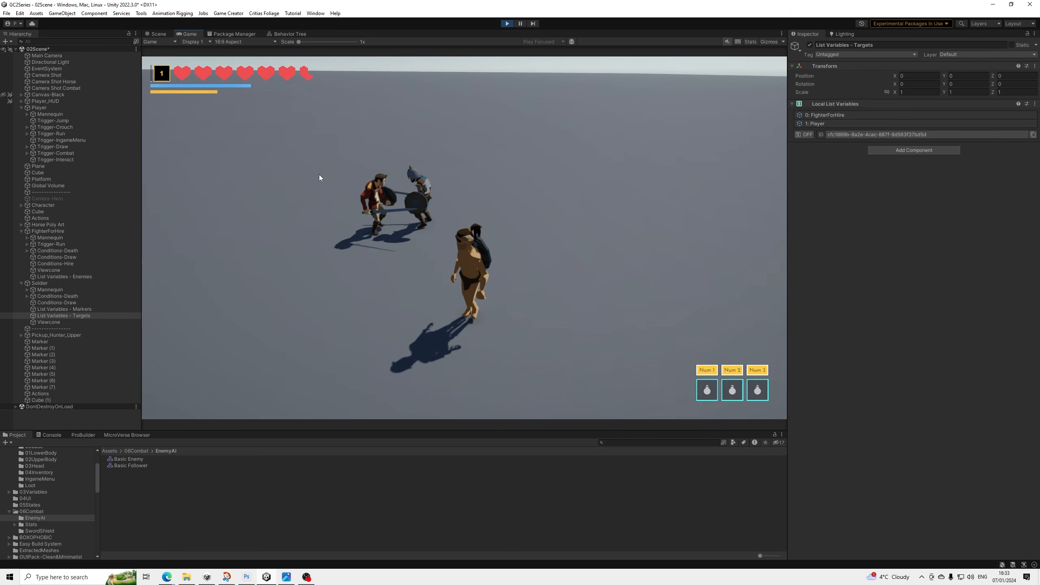
{"action": "key", "text": "a"}
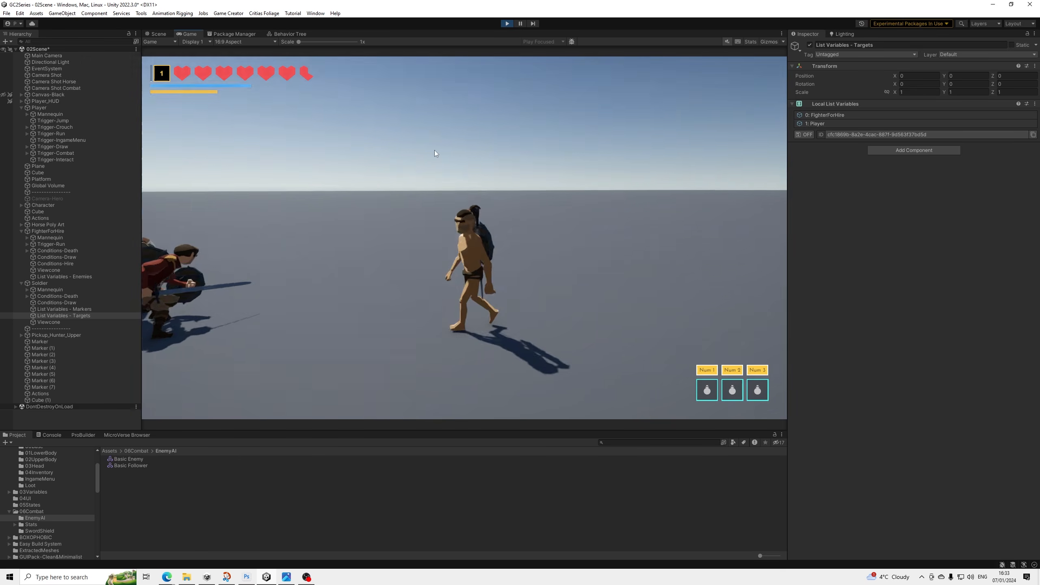
{"action": "key", "text": "s"}
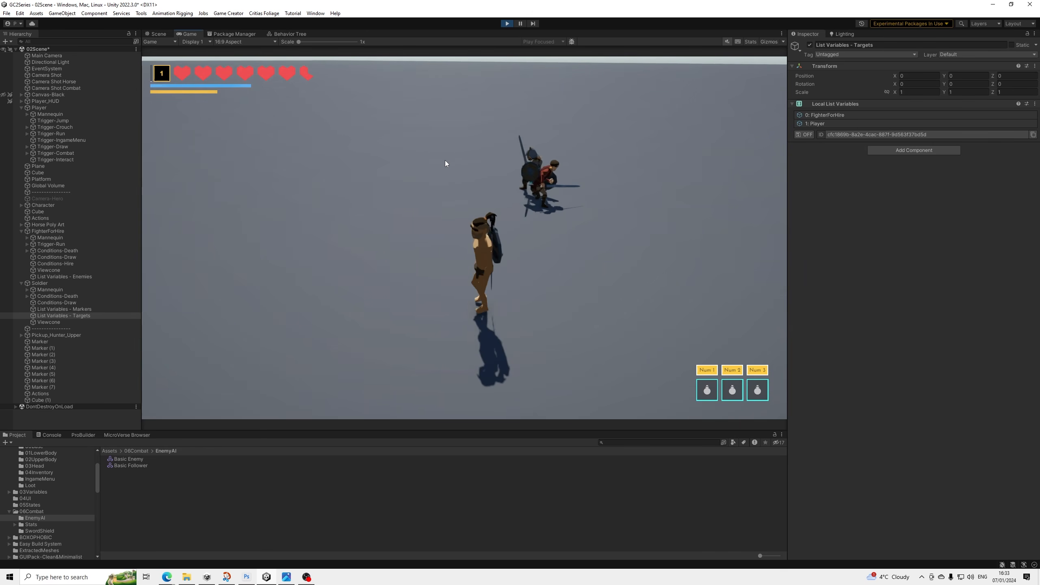
{"action": "key", "text": "a"}
{"action": "key", "text": "a"}
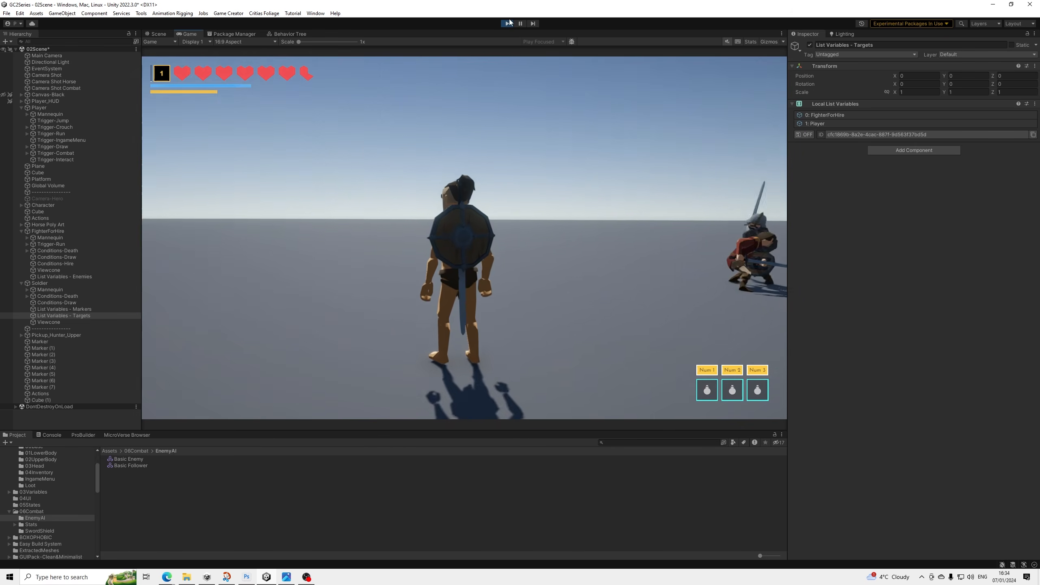
{"action": "left_click", "coordinate": [509, 21]}
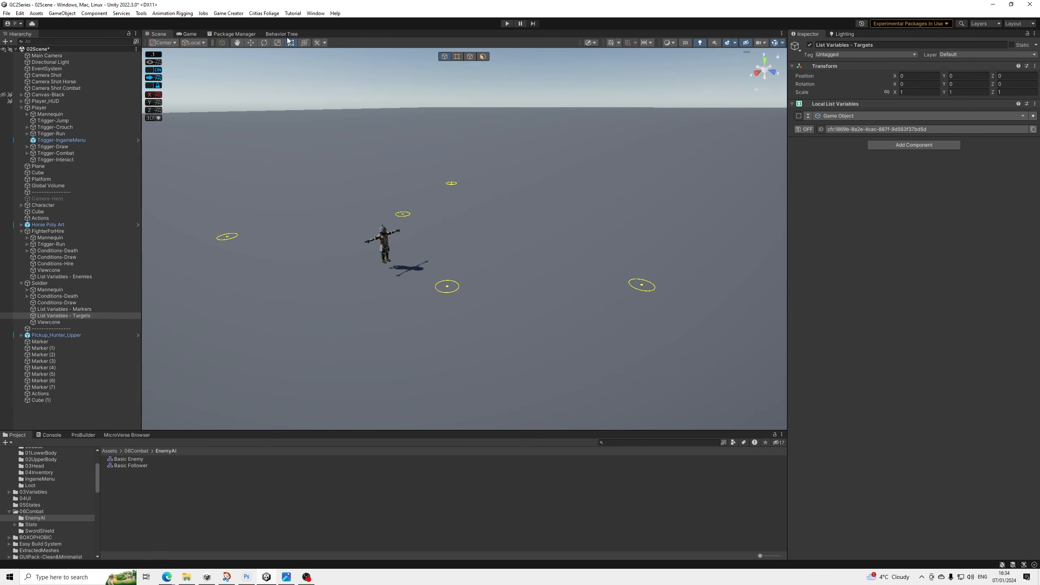
Open the Basic Follower behavior tree and examine its Follow task and surrounding Parallel branch with the node inspector shown.
{"action": "left_click", "coordinate": [283, 35]}
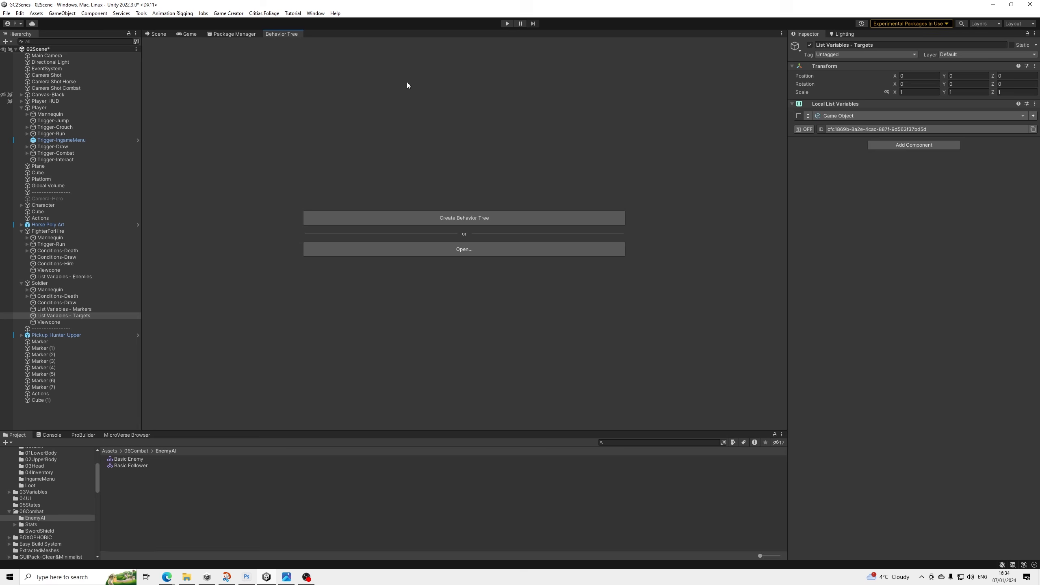
{"action": "double_click", "coordinate": [145, 464]}
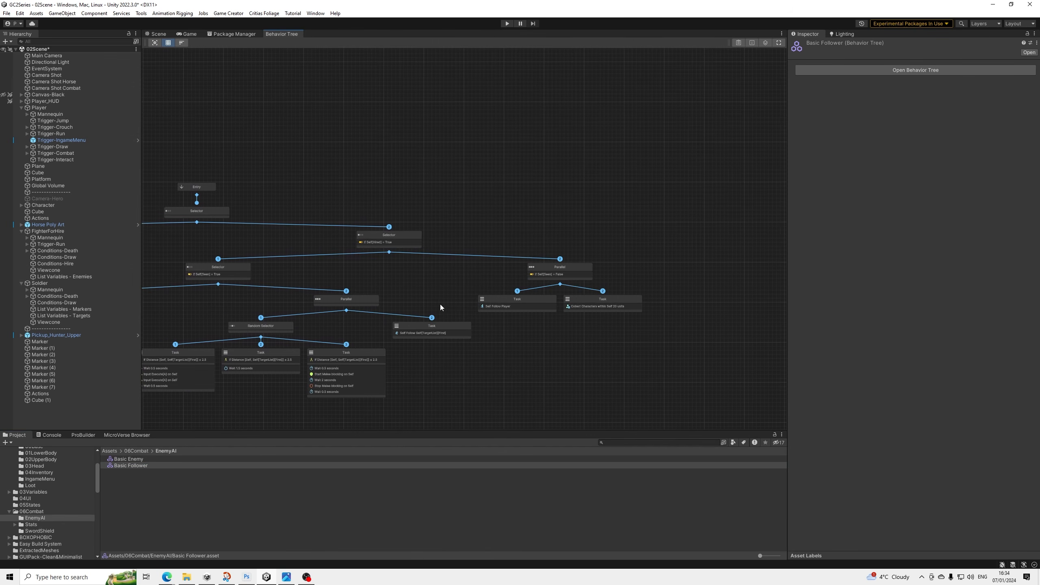
{"action": "middle_click_drag", "start_coordinate": [399, 308], "coordinate": [505, 269]}
{"action": "scroll", "coordinate": [456, 306], "scroll_direction": "up", "scroll_amount": 3}
{"action": "left_click", "coordinate": [530, 289]}
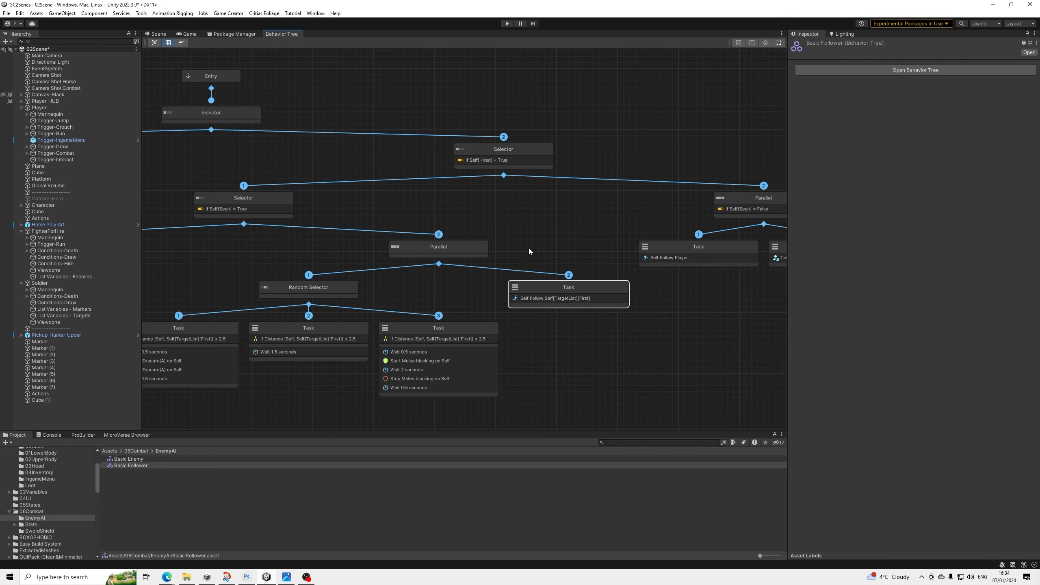
{"action": "left_click", "coordinate": [752, 43]}
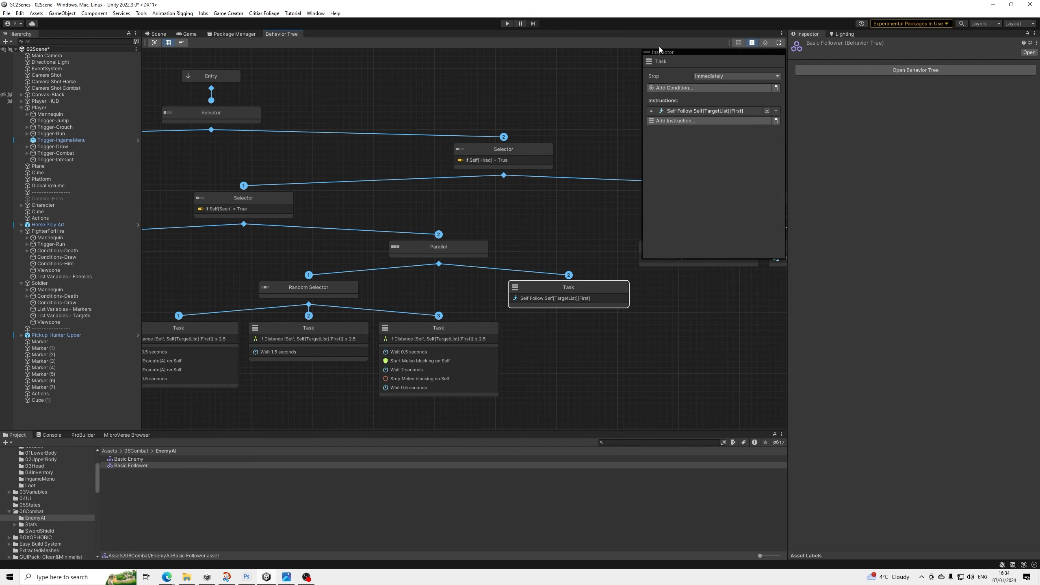
{"action": "middle_click_drag", "start_coordinate": [588, 144], "coordinate": [588, 216]}
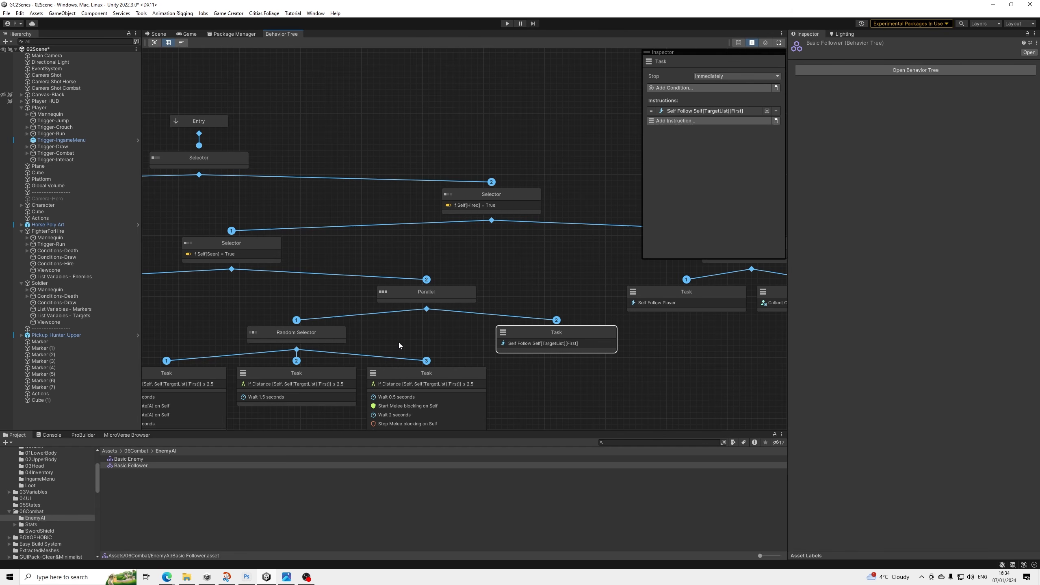
{"action": "middle_click_drag", "start_coordinate": [399, 343], "coordinate": [495, 329]}
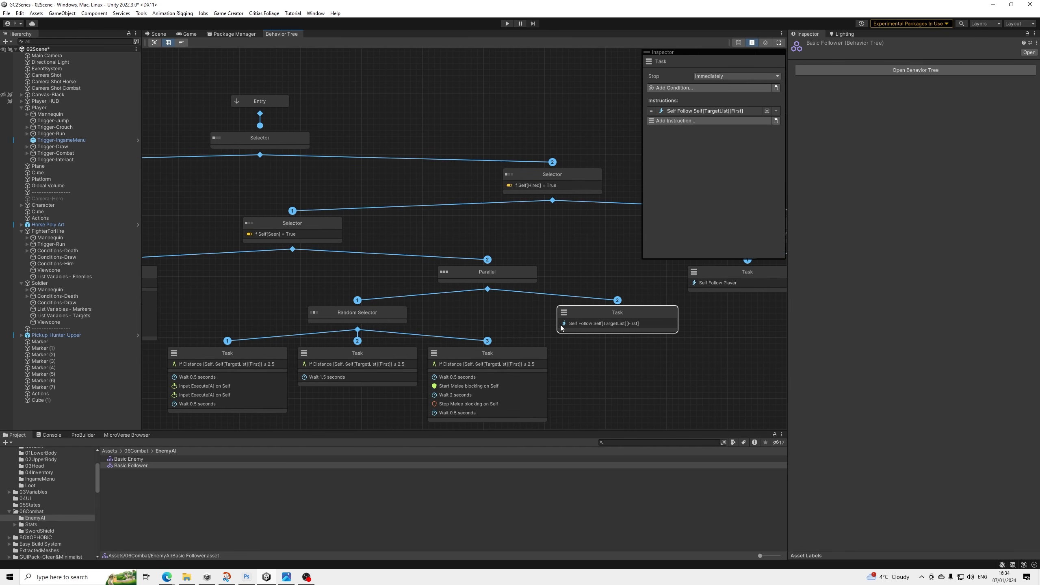
{"action": "middle_click_drag", "start_coordinate": [561, 326], "coordinate": [461, 325]}
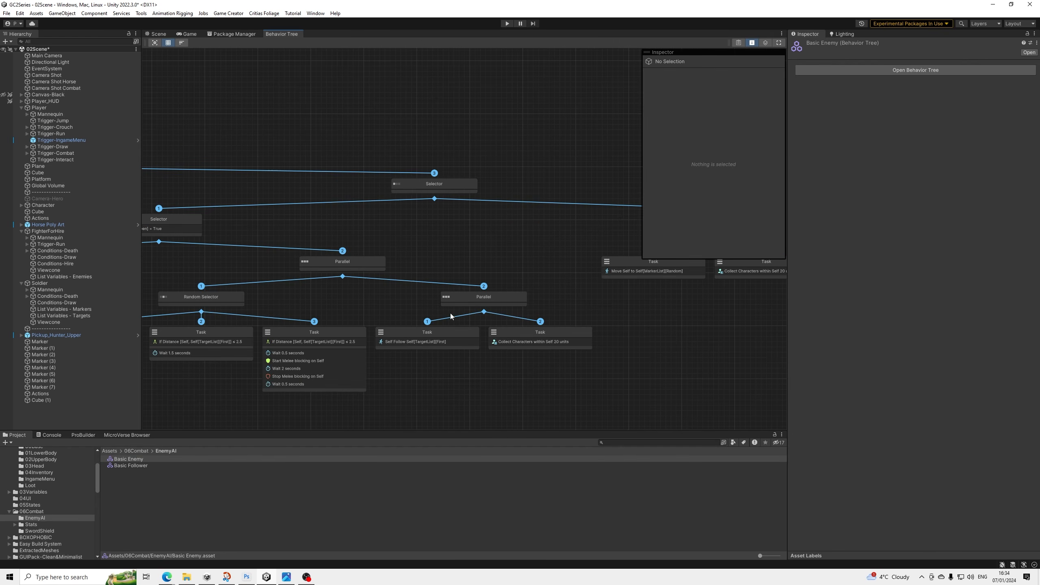
Examine the settings of the Follow task and its parent Parallel in the Basic Enemy behavior tree.
{"action": "left_click", "coordinate": [431, 344]}
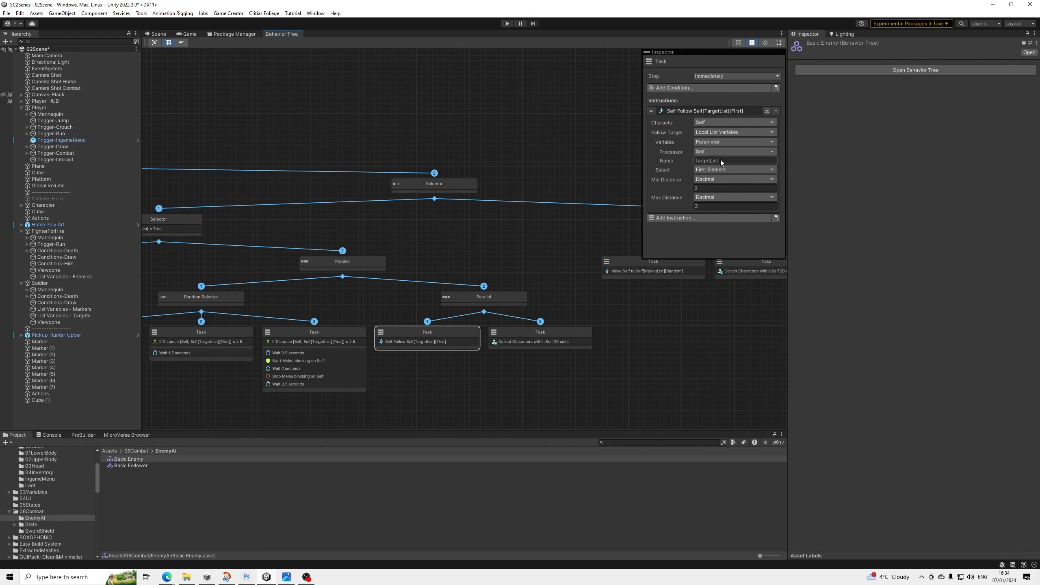
{"action": "left_click", "coordinate": [493, 303]}
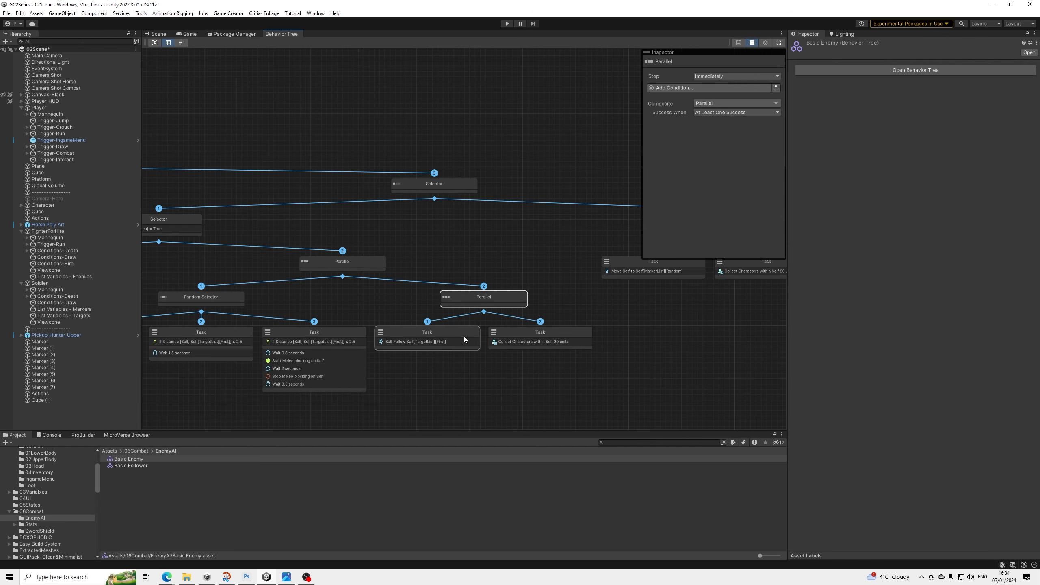
Search the instructions for "rotat" and add a Mannequin Rotation instruction to the Basic Enemy tree's Follow task.
{"action": "left_click", "coordinate": [434, 337]}
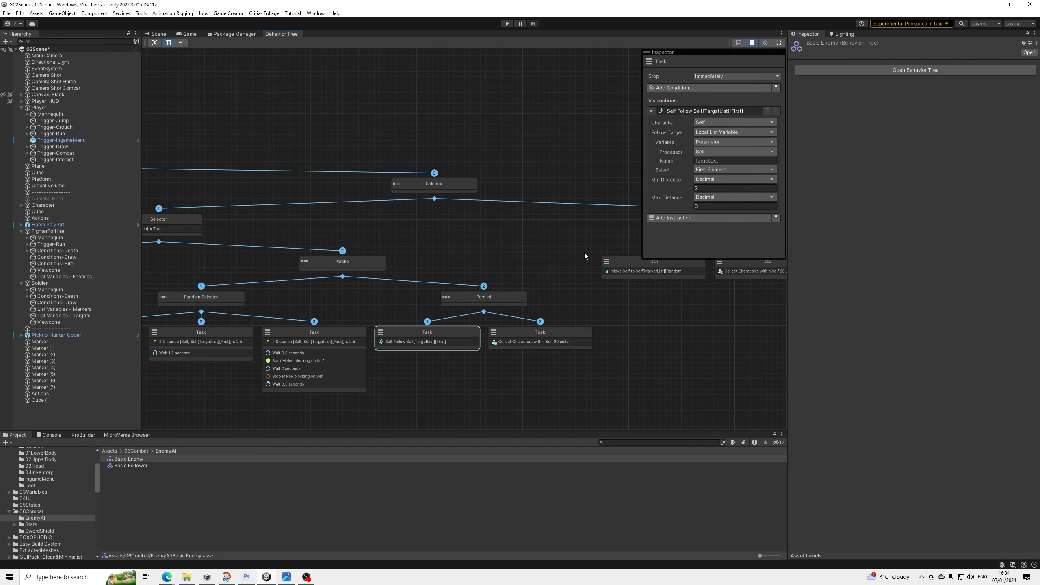
{"action": "left_click", "coordinate": [689, 218]}
{"action": "type", "text": "rotat"}
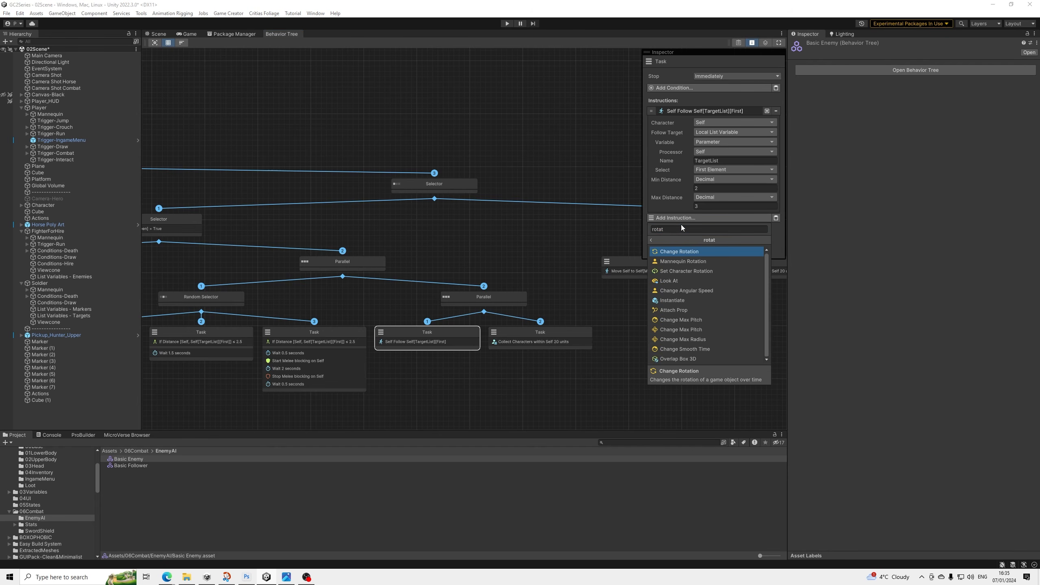
{"action": "key", "text": "Down"}
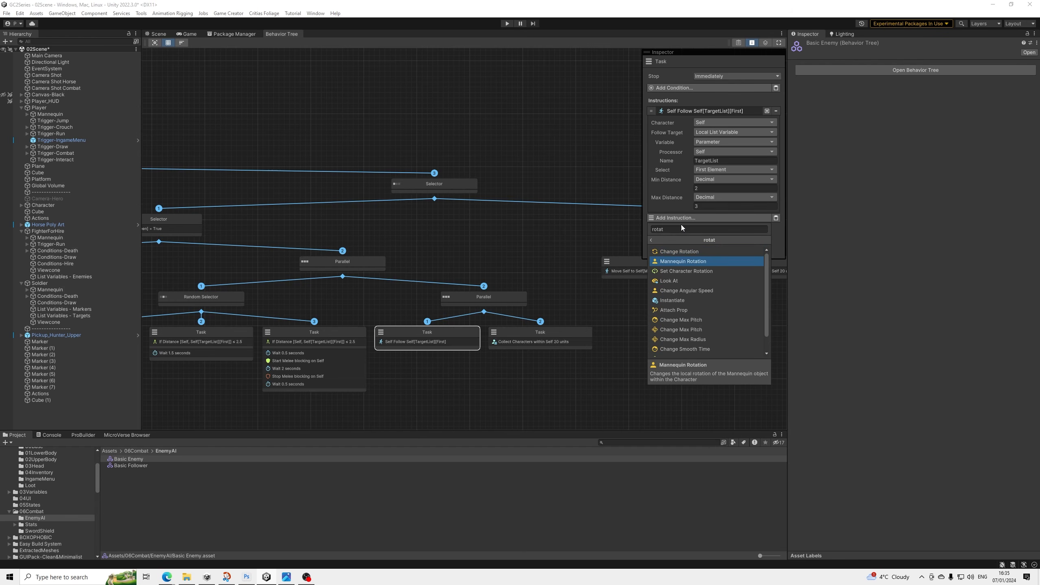
{"action": "key", "text": "Down"}
{"action": "key", "text": "Down"}
{"action": "key", "text": "Down"}
{"action": "key", "text": "Down"}
{"action": "key", "text": "Down"}
{"action": "key", "text": "Down"}
{"action": "key", "text": "Down"}
{"action": "key", "text": "Down"}
{"action": "key", "text": "Down"}
{"action": "key", "text": "Down"}
{"action": "key", "text": "Down"}
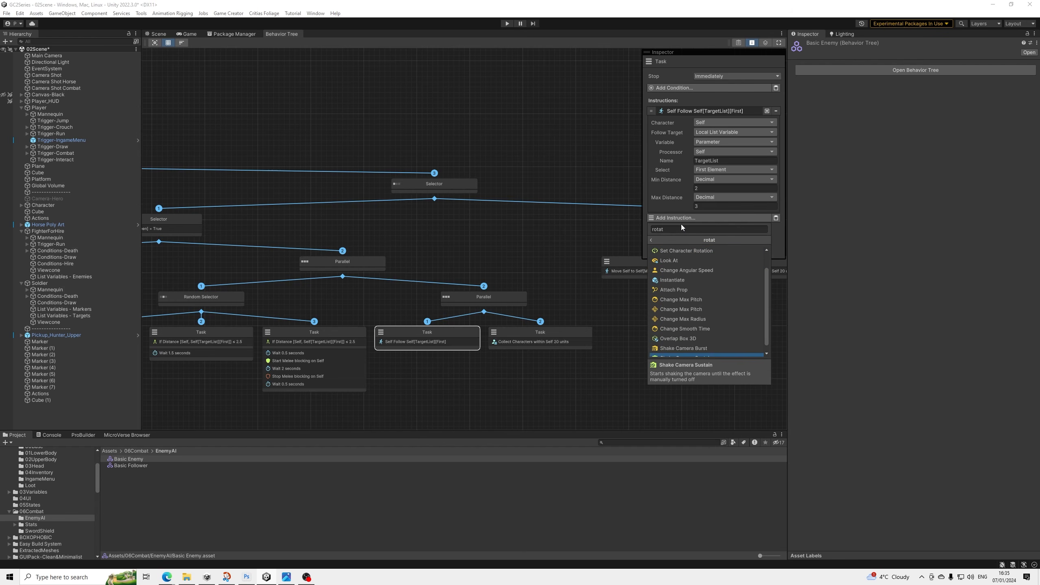
{"action": "key", "text": "Up"}
{"action": "key", "text": "Up"}
{"action": "key", "text": "Up"}
{"action": "key", "text": "Up"}
{"action": "key", "text": "Up"}
{"action": "key", "text": "Up"}
{"action": "key", "text": "Up"}
{"action": "key", "text": "Up"}
{"action": "key", "text": "Up"}
{"action": "key", "text": "Up"}
{"action": "key", "text": "Up"}
{"action": "key", "text": "Up"}
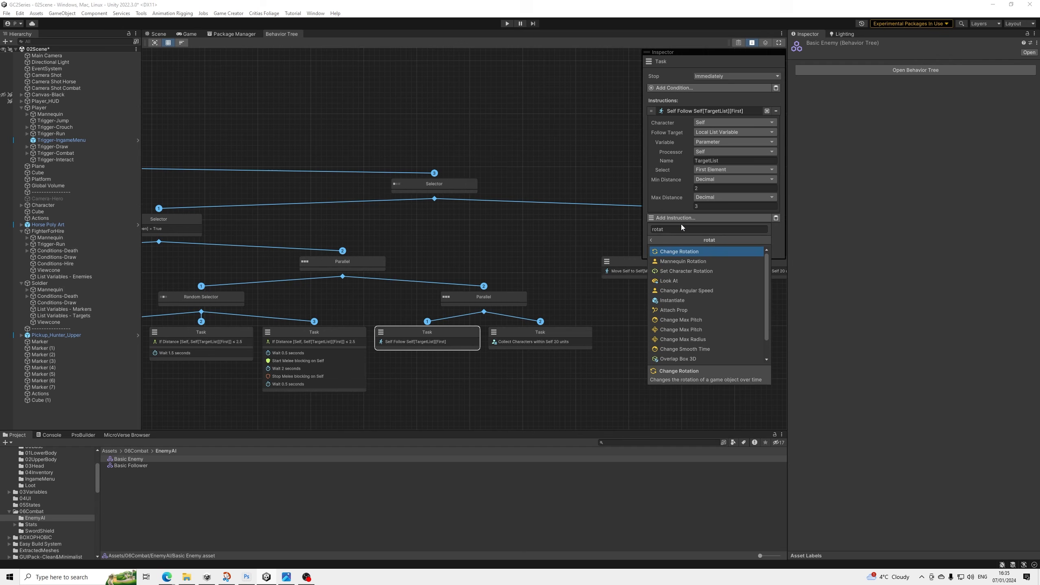
{"action": "key", "text": "Down"}
{"action": "key", "text": "Return"}
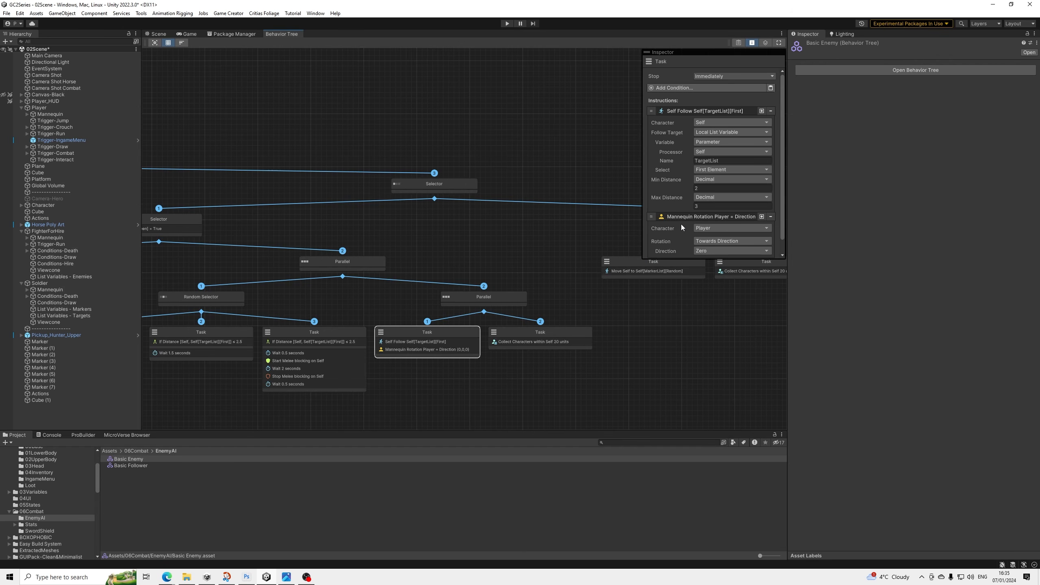
Set the Mannequin Rotation instruction's character to Self and its direction to a Local List Variable.
{"action": "scroll", "coordinate": [693, 208], "scroll_direction": "down", "scroll_amount": 2}
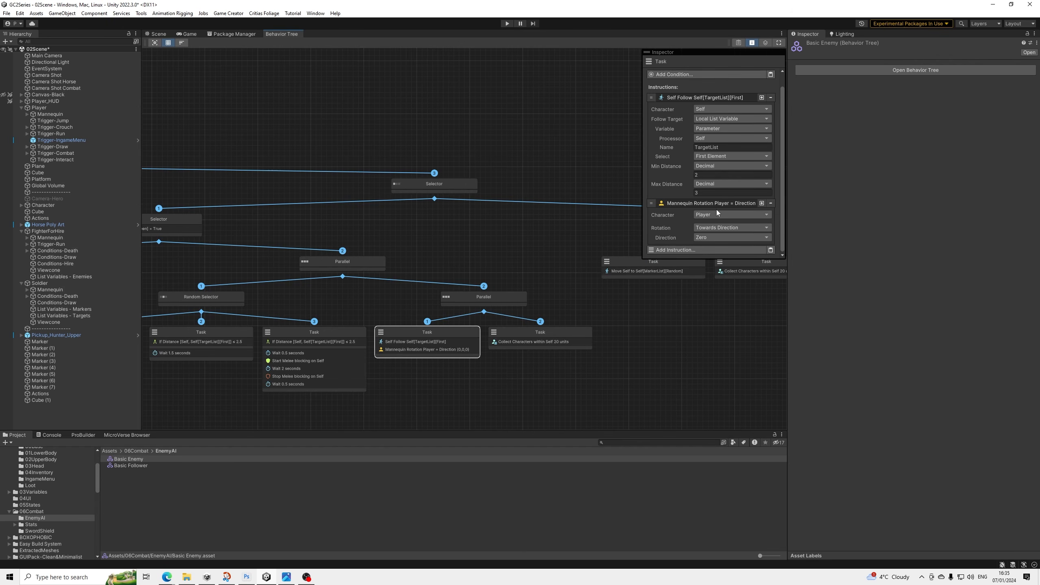
{"action": "left_click", "coordinate": [708, 212]}
{"action": "left_click", "coordinate": [707, 247]}
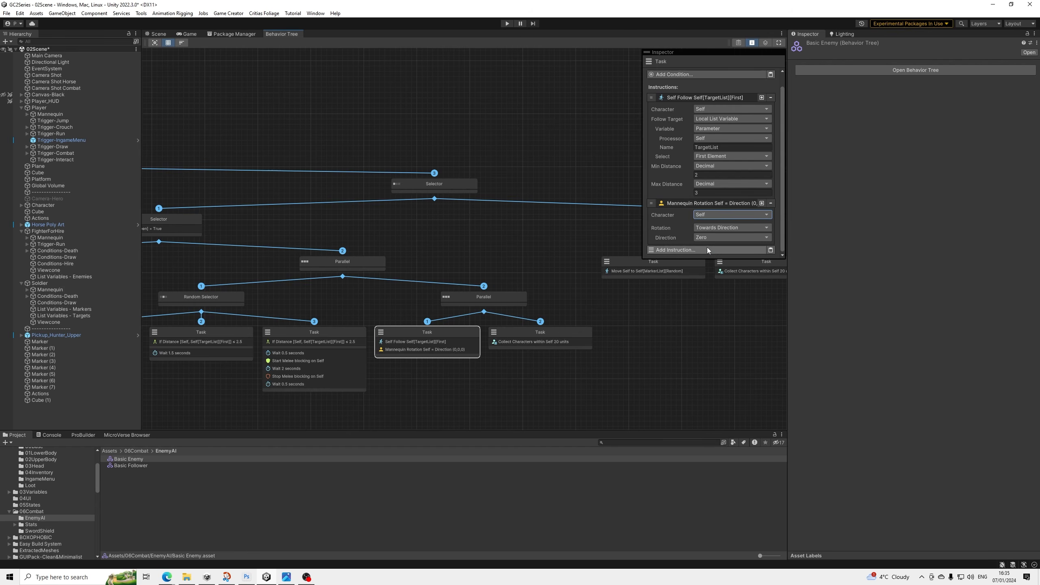
{"action": "left_click", "coordinate": [720, 237]}
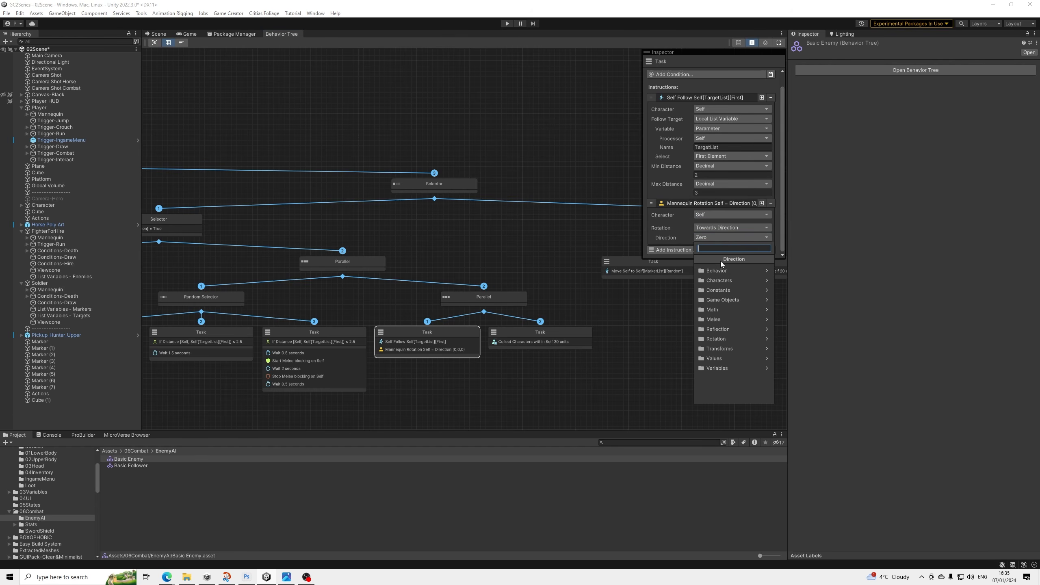
{"action": "left_click", "coordinate": [718, 370]}
{"action": "left_click", "coordinate": [721, 290]}
{"action": "scroll", "coordinate": [719, 231], "scroll_direction": "down", "scroll_amount": 2}
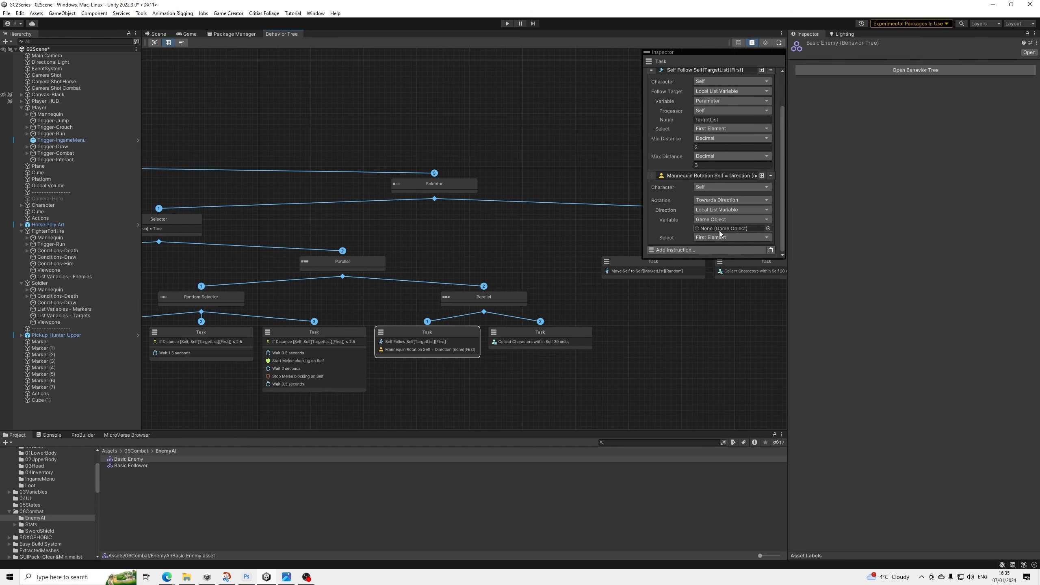
Set the rotation direction's variable to Parameter with Self as processor and the name TargetList.
{"action": "left_click", "coordinate": [757, 222]}
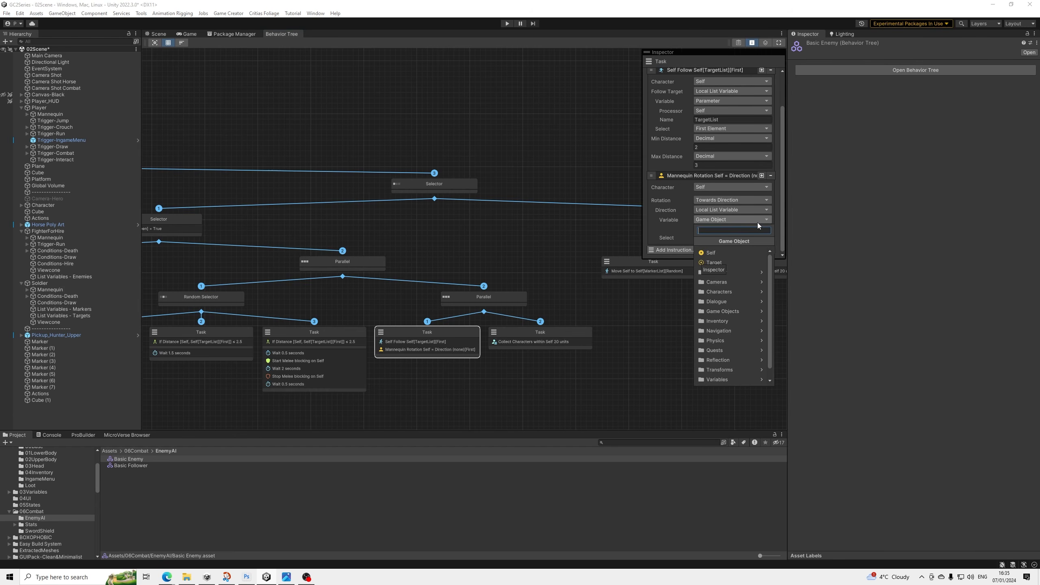
{"action": "left_click", "coordinate": [722, 275]}
{"action": "left_click", "coordinate": [717, 257]}
{"action": "left_click", "coordinate": [719, 239]}
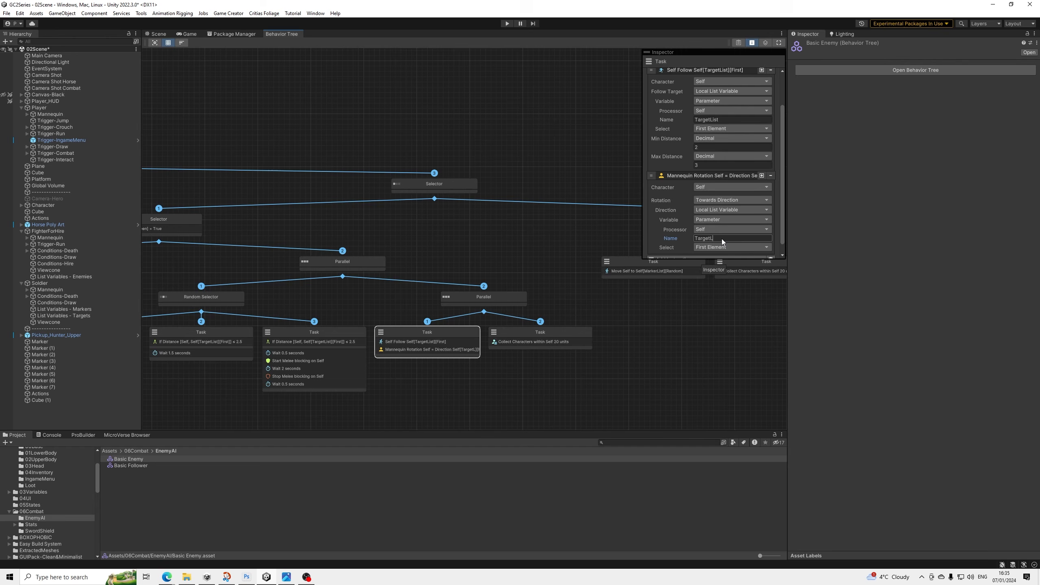
{"action": "scroll", "coordinate": [721, 238], "scroll_direction": "down", "scroll_amount": 1}
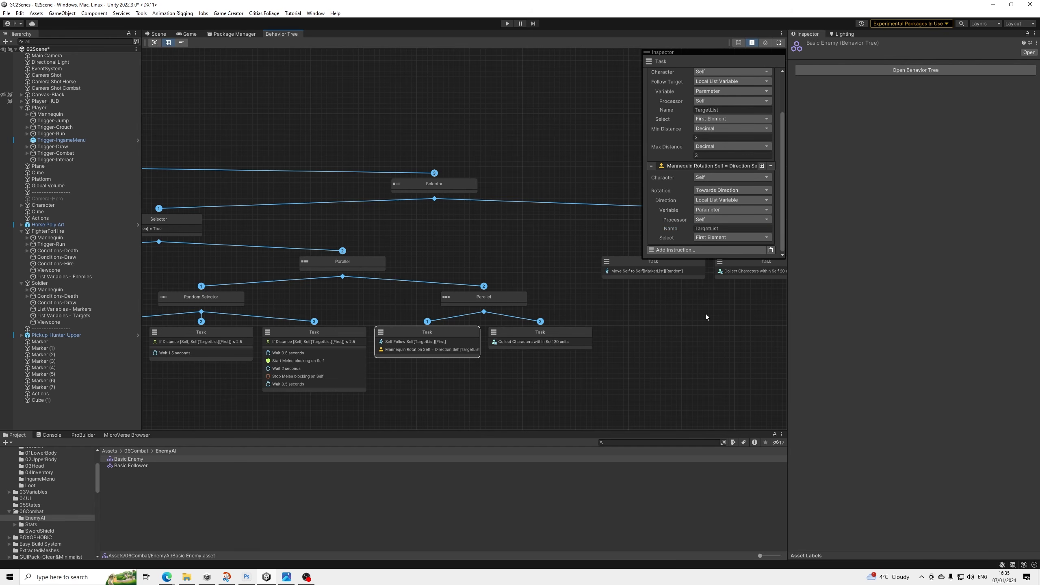
Save the scene with the updated Basic Enemy behavior tree.
{"action": "right_click", "coordinate": [697, 168]}
{"action": "left_click", "coordinate": [711, 174]}
{"action": "left_click", "coordinate": [6, 13]}
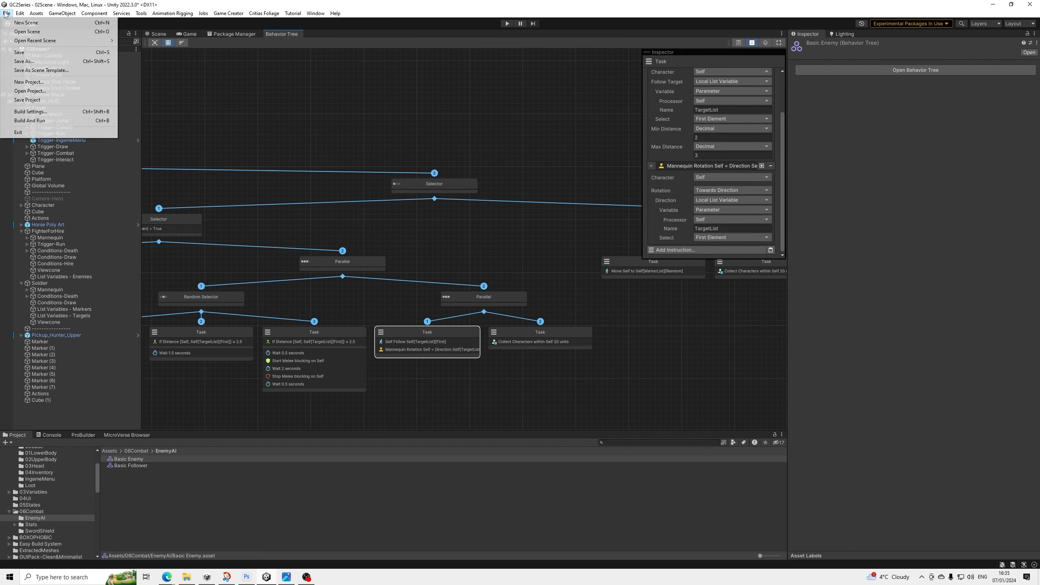
{"action": "left_click", "coordinate": [19, 52]}
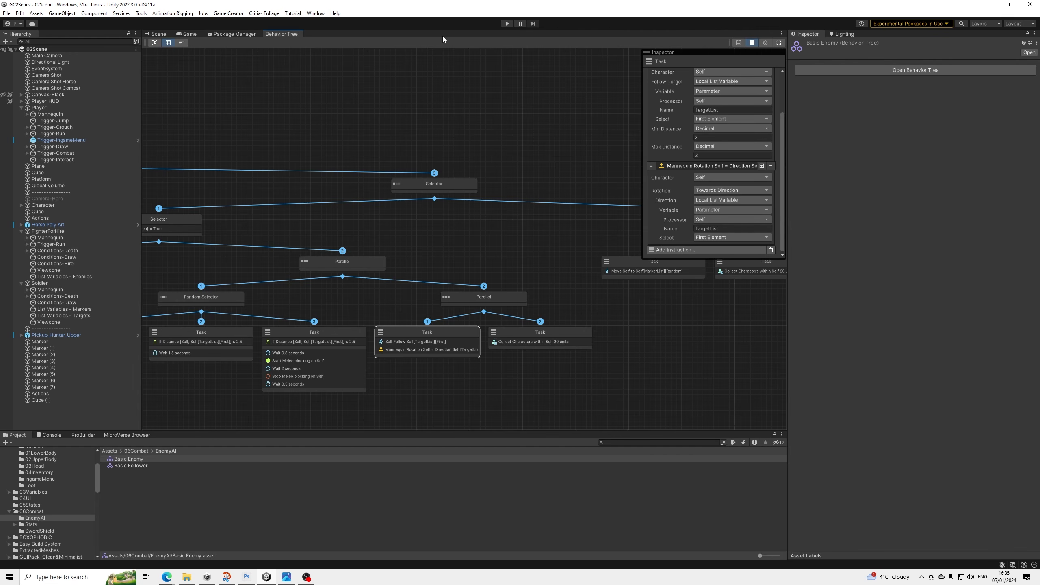
Start play mode, walk to the fighter for hire and lead them past the horse towards Soldier.
{"action": "left_click", "coordinate": [157, 34]}
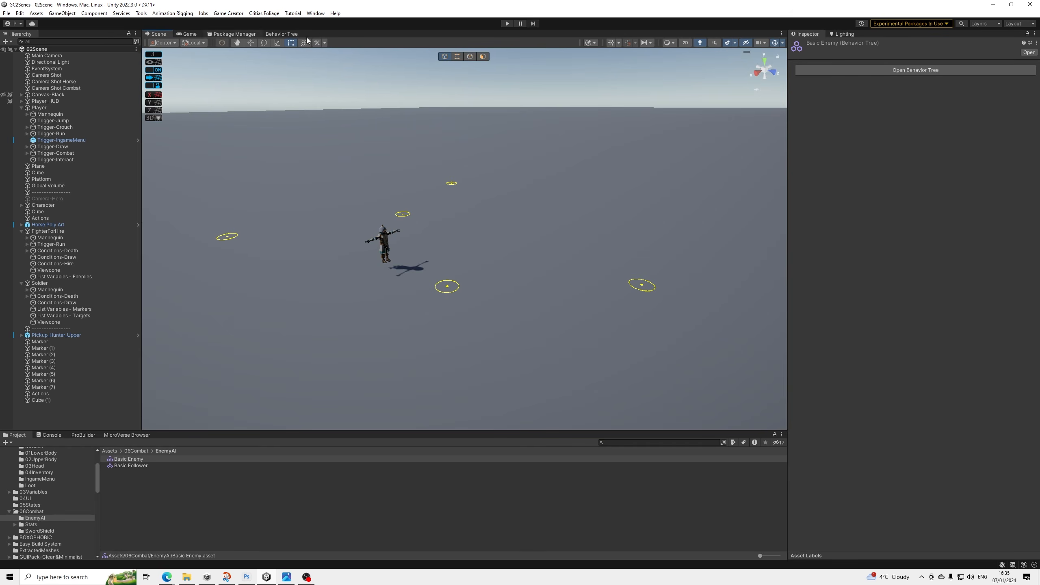
{"action": "left_click", "coordinate": [507, 23]}
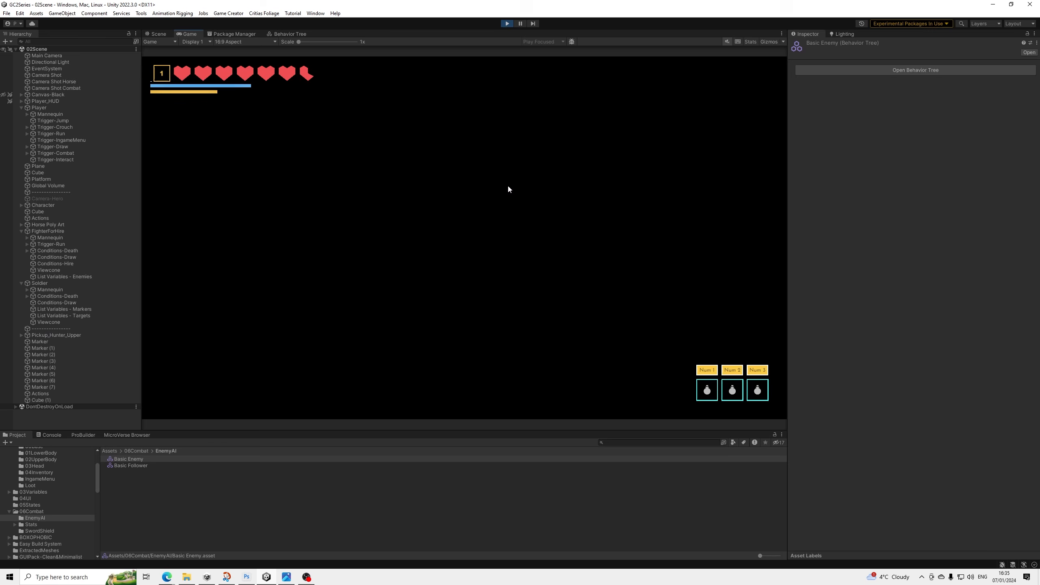
{"action": "key", "text": "w"}
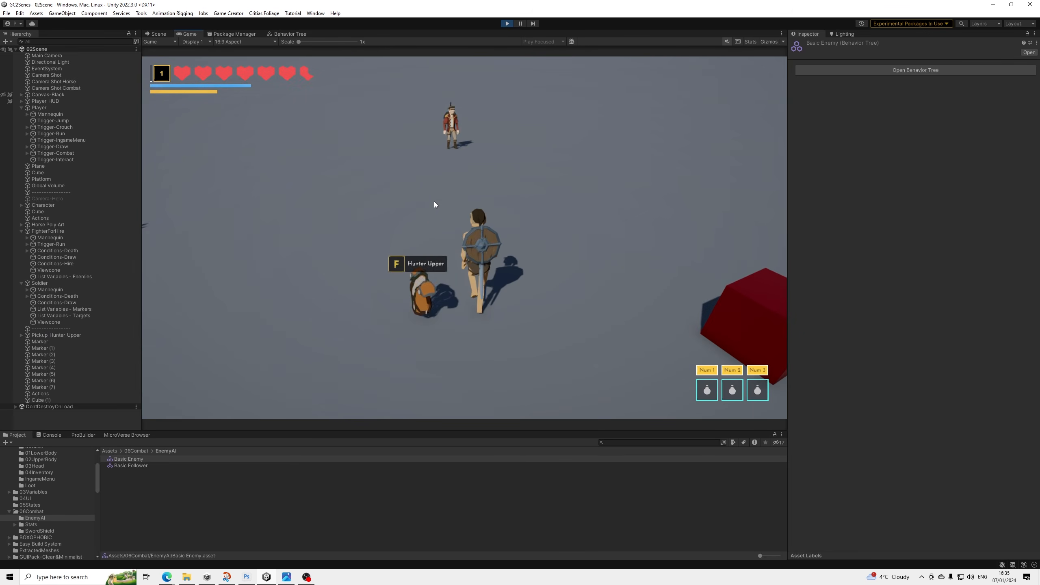
{"action": "key", "text": "w"}
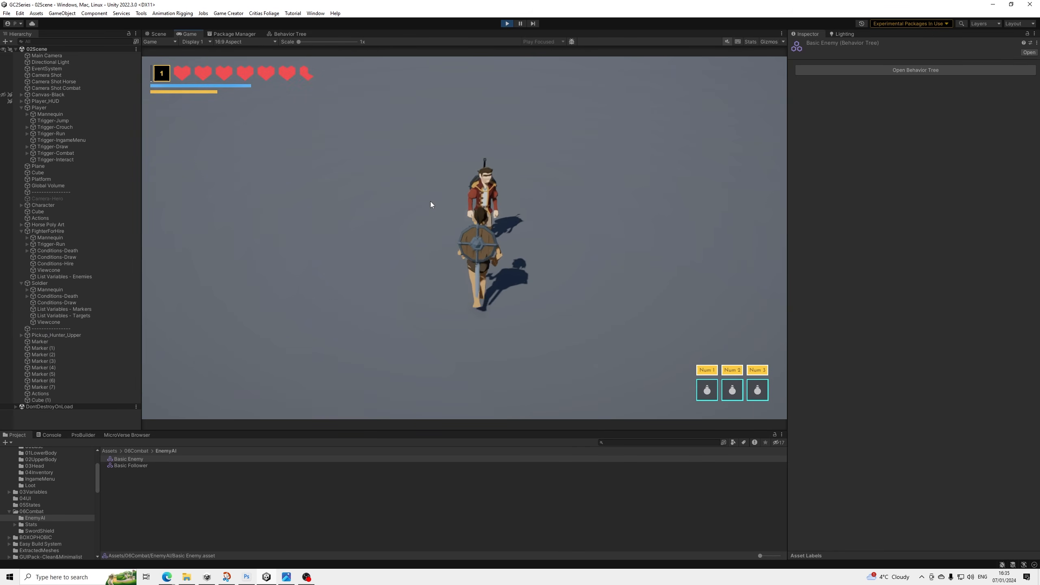
{"action": "key", "text": "w"}
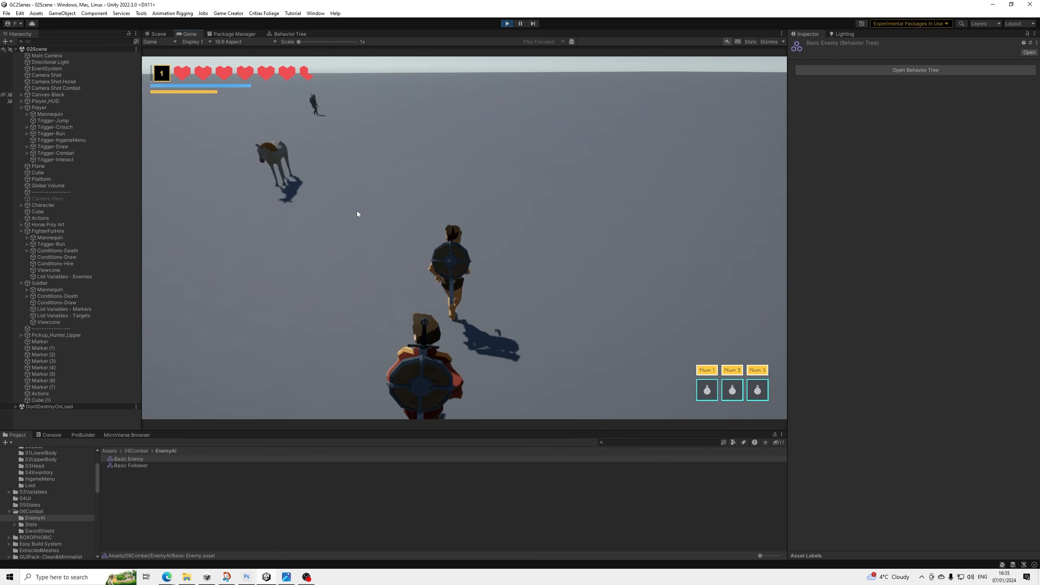
{"action": "key", "text": "w"}
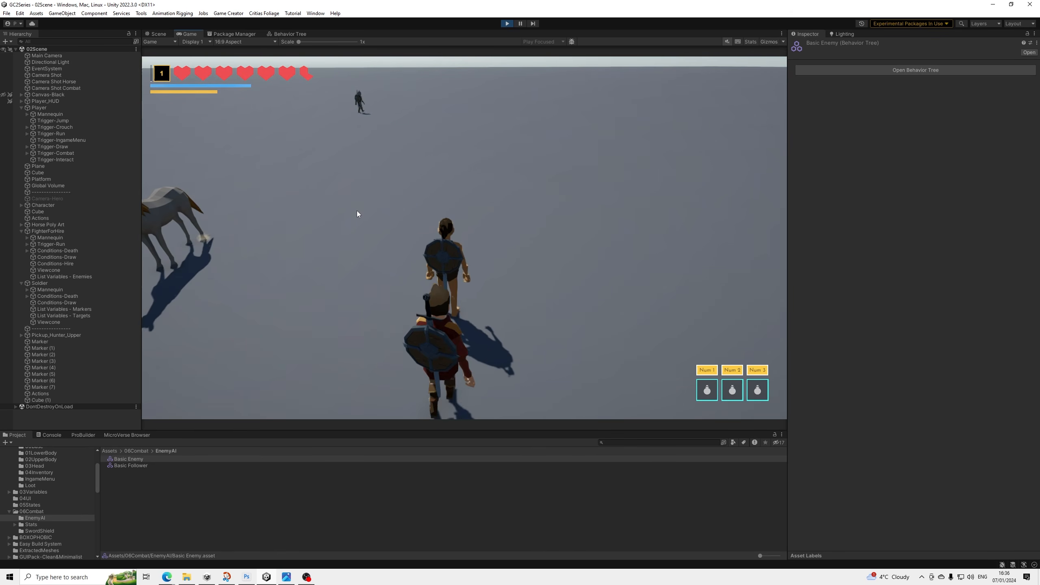
{"action": "key", "text": "d"}
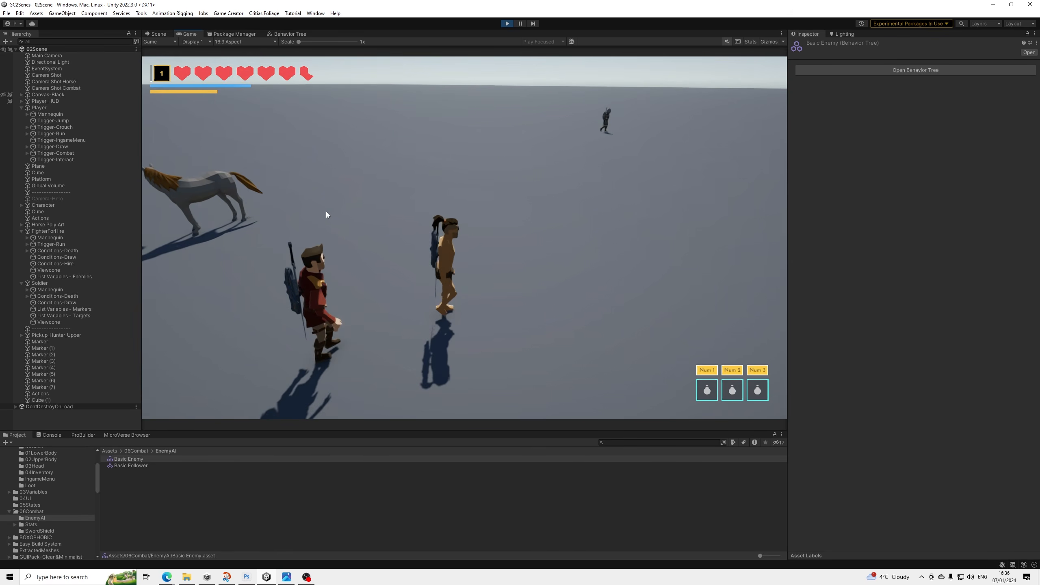
{"action": "key", "text": "d"}
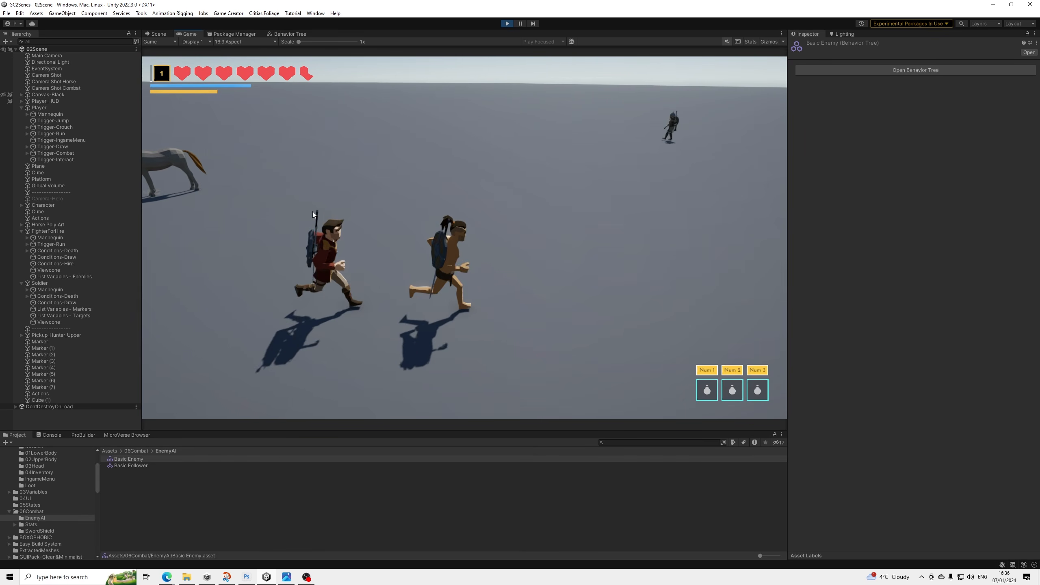
{"action": "key", "text": "d"}
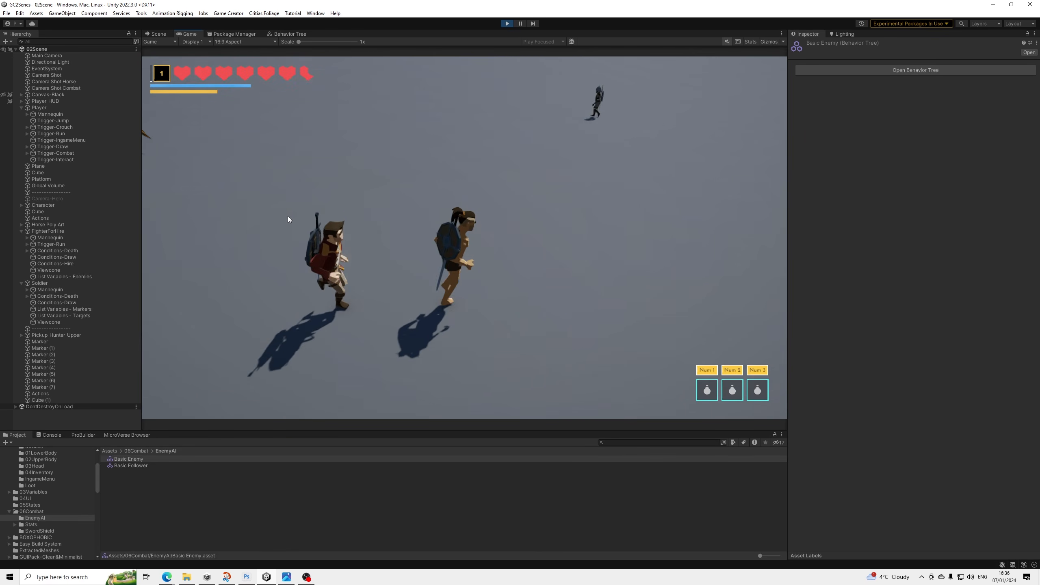
Approach Soldier with the hired fighter, observe how Soldier turns and fights, and end play mode.
{"action": "key", "text": "w"}
{"action": "key", "text": "w"}
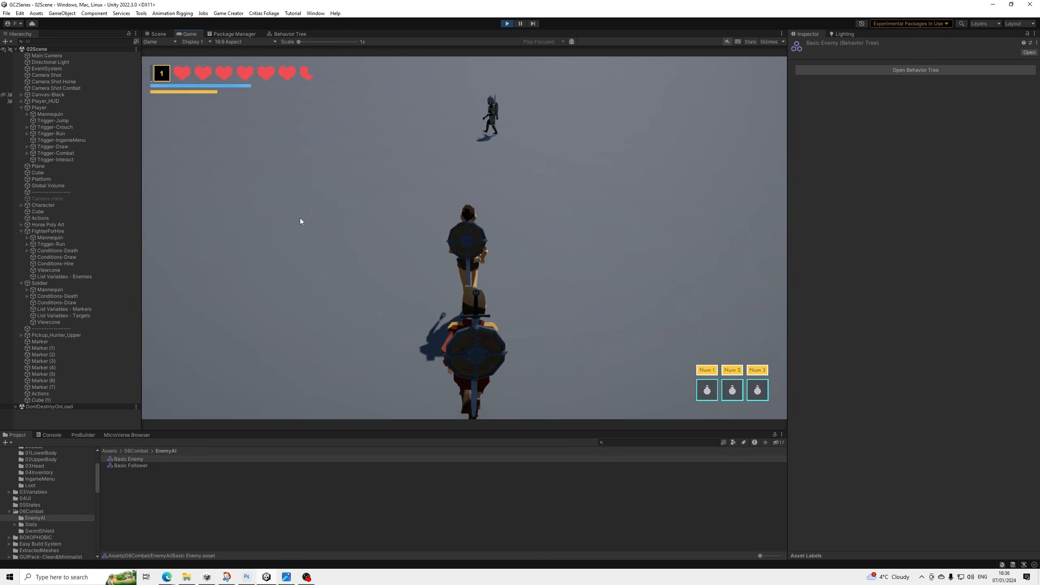
{"action": "key", "text": "w"}
{"action": "key", "text": "a"}
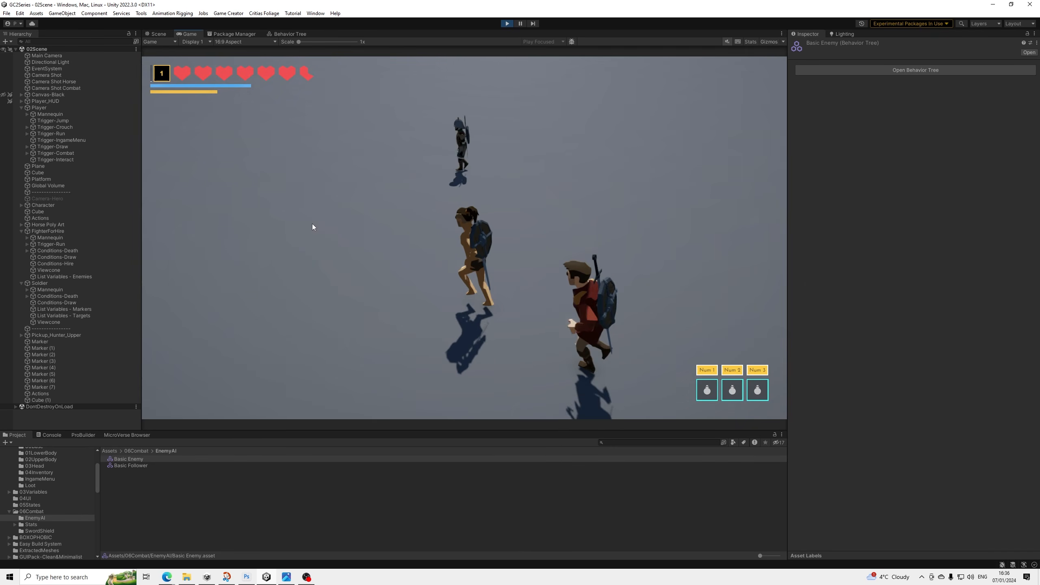
{"action": "key", "text": "a"}
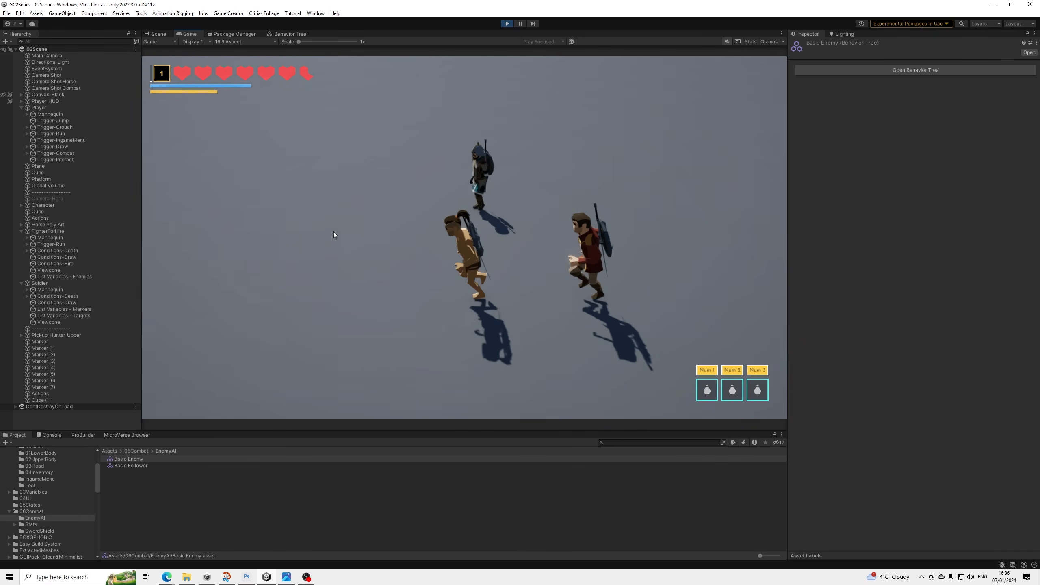
{"action": "key", "text": "w"}
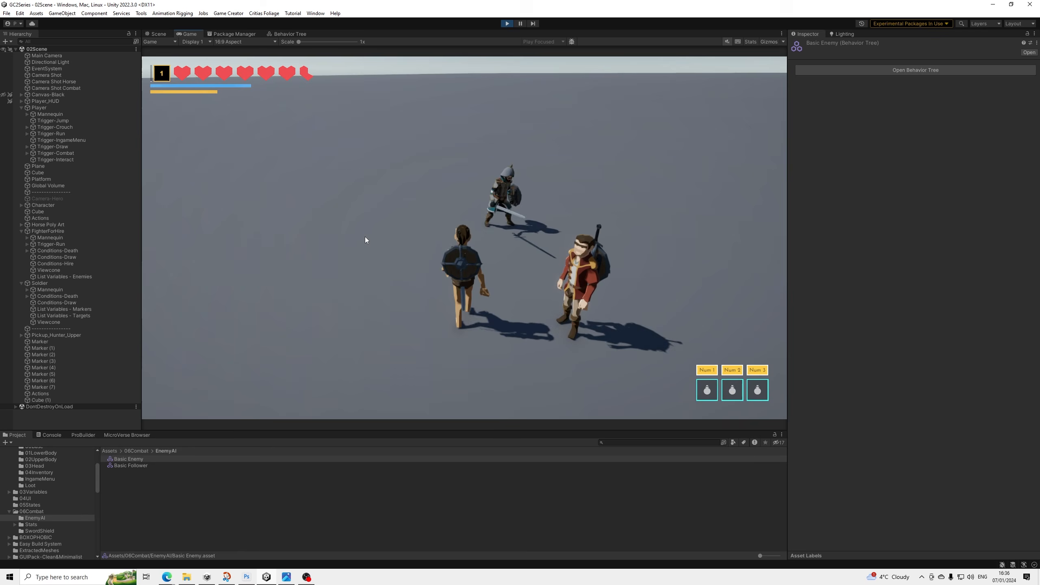
{"action": "key", "text": "d"}
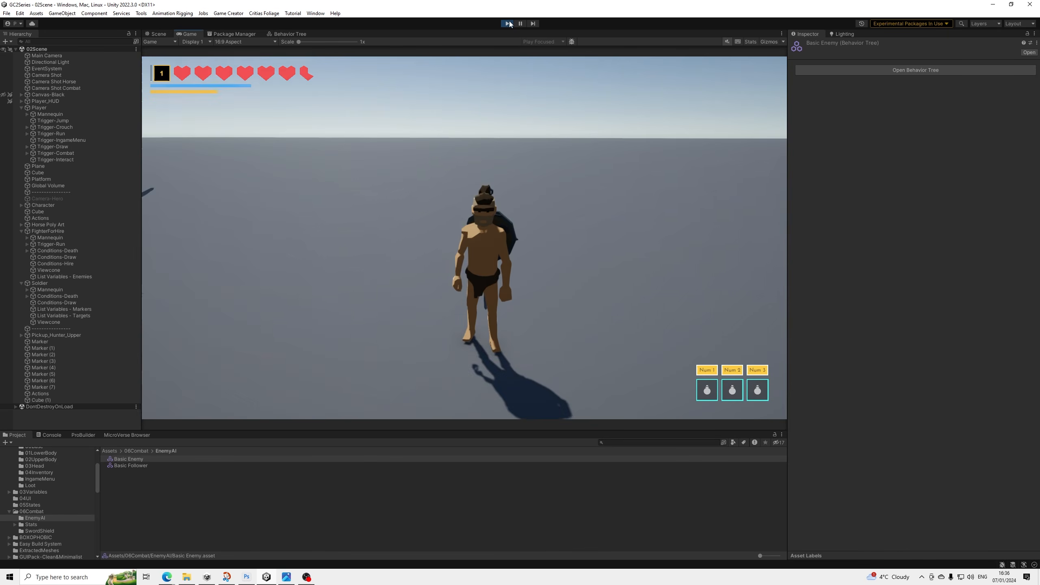
{"action": "left_click", "coordinate": [508, 23]}
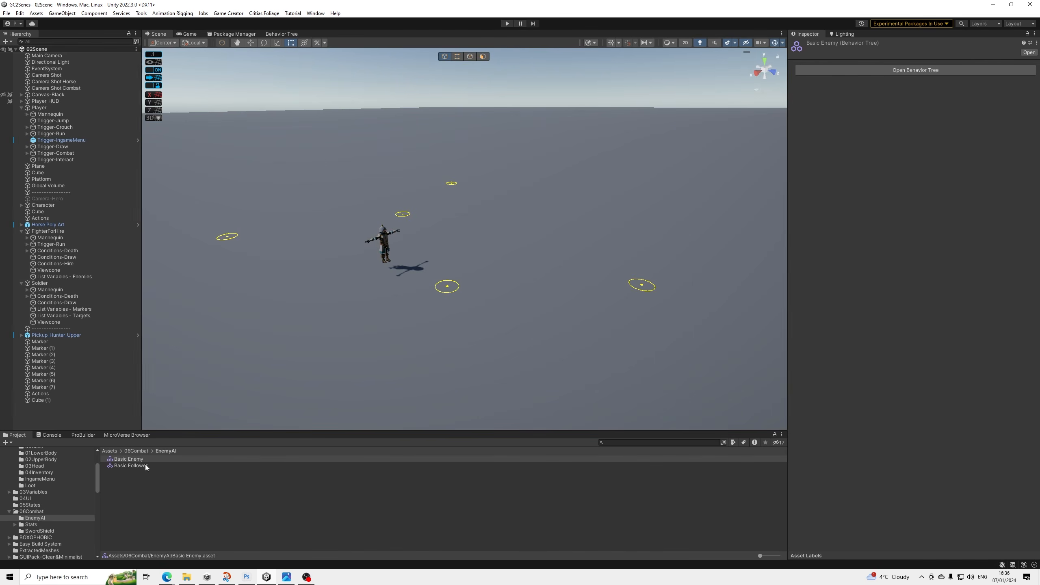
Copy the lower Parallel node and its Collect Characters task from the Basic Enemy behavior tree.
{"action": "left_click", "coordinate": [144, 464]}
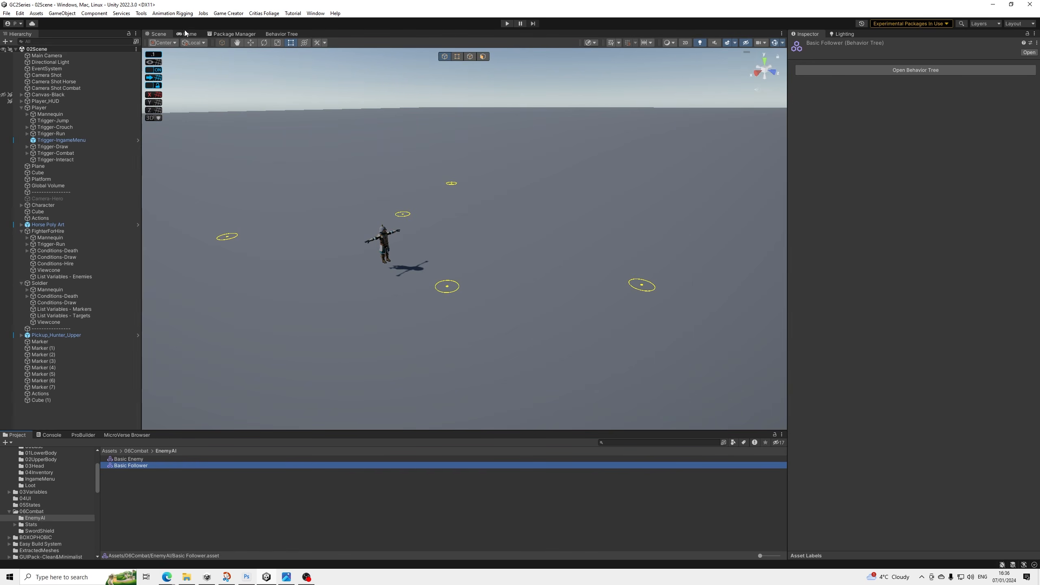
{"action": "double_click", "coordinate": [132, 459]}
{"action": "left_click", "coordinate": [499, 333]}
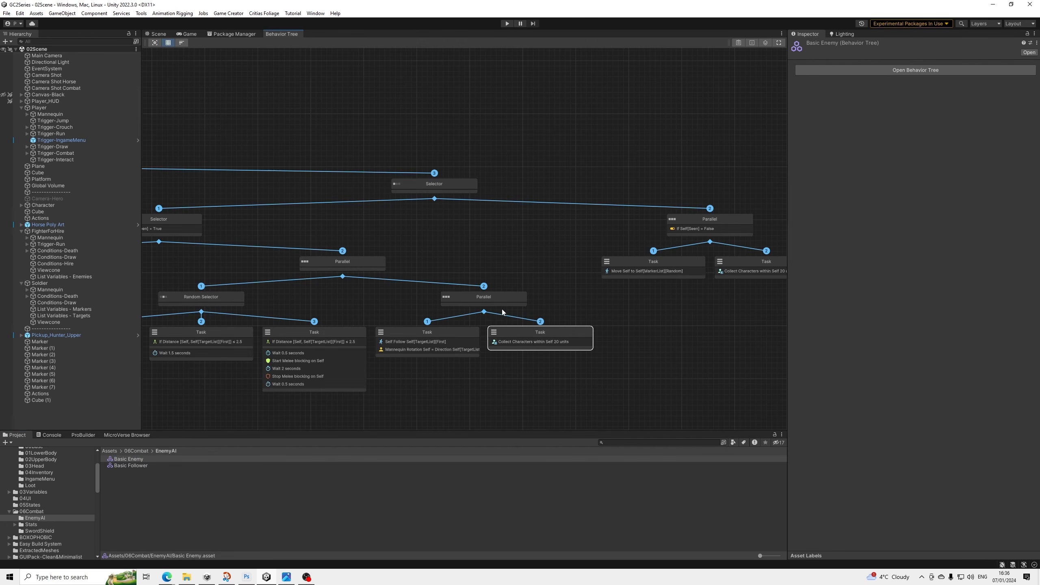
{"action": "left_click", "coordinate": [493, 302]}
{"action": "right_click", "coordinate": [492, 302]}
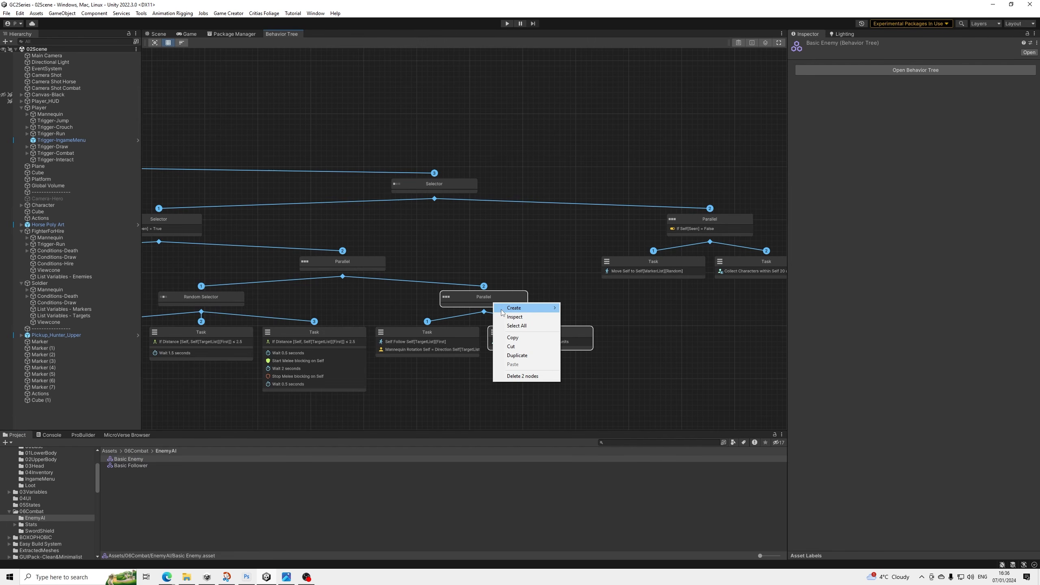
{"action": "left_click", "coordinate": [511, 338]}
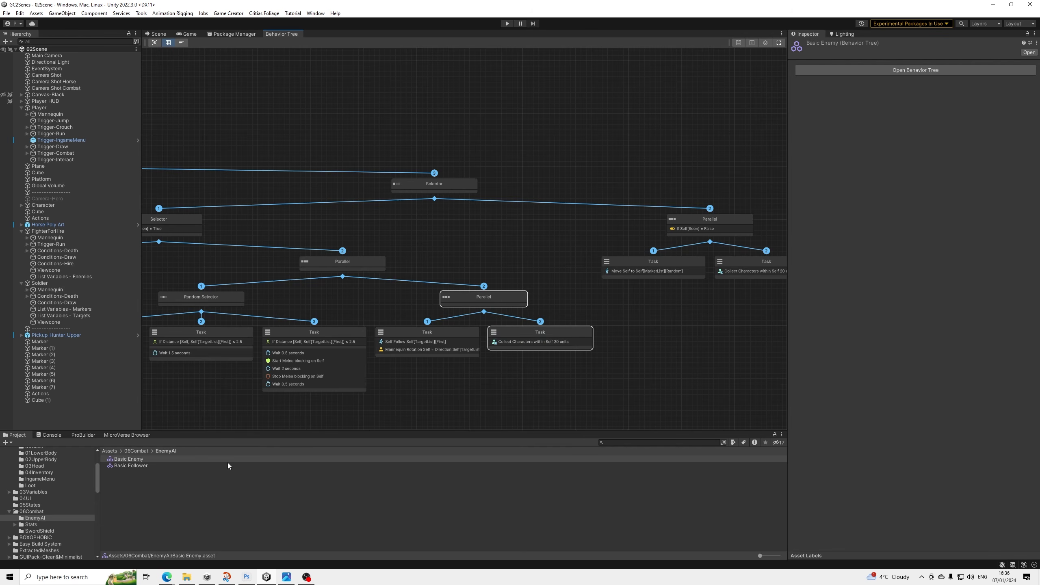
Paste the Collect Characters task into the Basic Follower tree and place it below the Follow Self[TargetList][First] task.
{"action": "double_click", "coordinate": [141, 466]}
{"action": "right_click", "coordinate": [558, 375]}
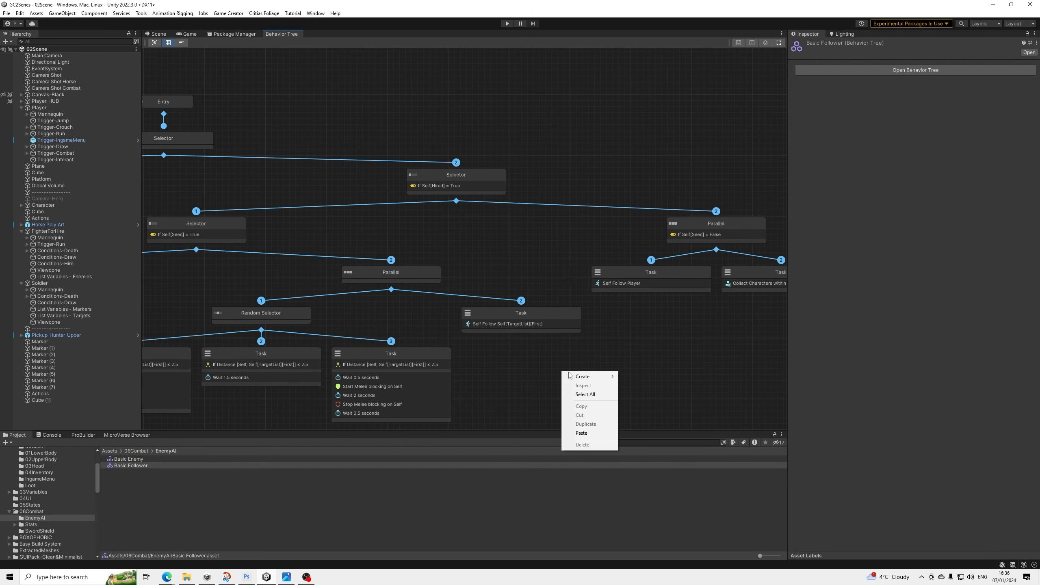
{"action": "left_click", "coordinate": [591, 434]}
{"action": "scroll", "coordinate": [599, 397], "scroll_direction": "down", "scroll_amount": 3}
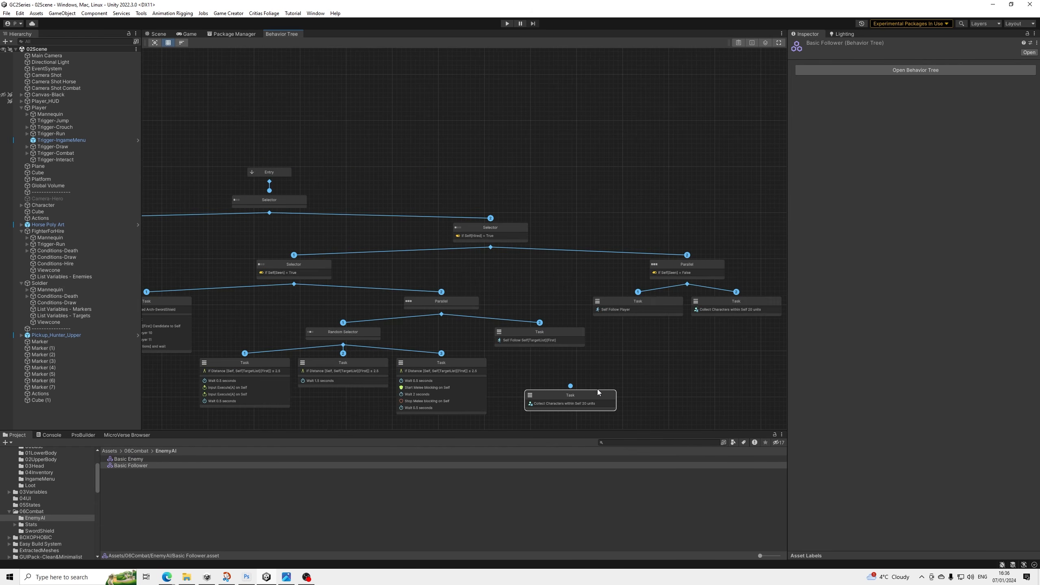
{"action": "double_click", "coordinate": [143, 459]}
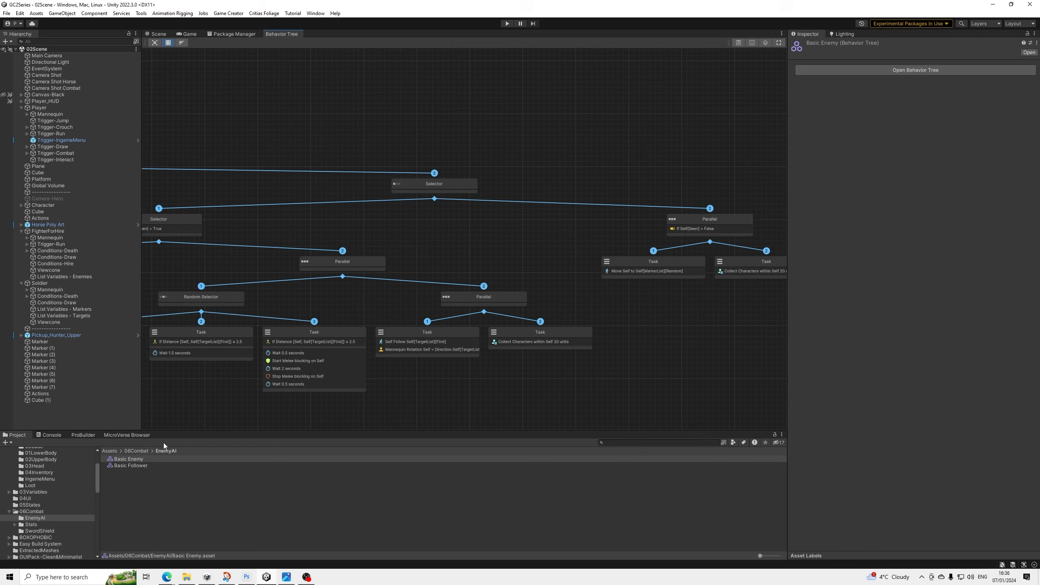
{"action": "double_click", "coordinate": [133, 465]}
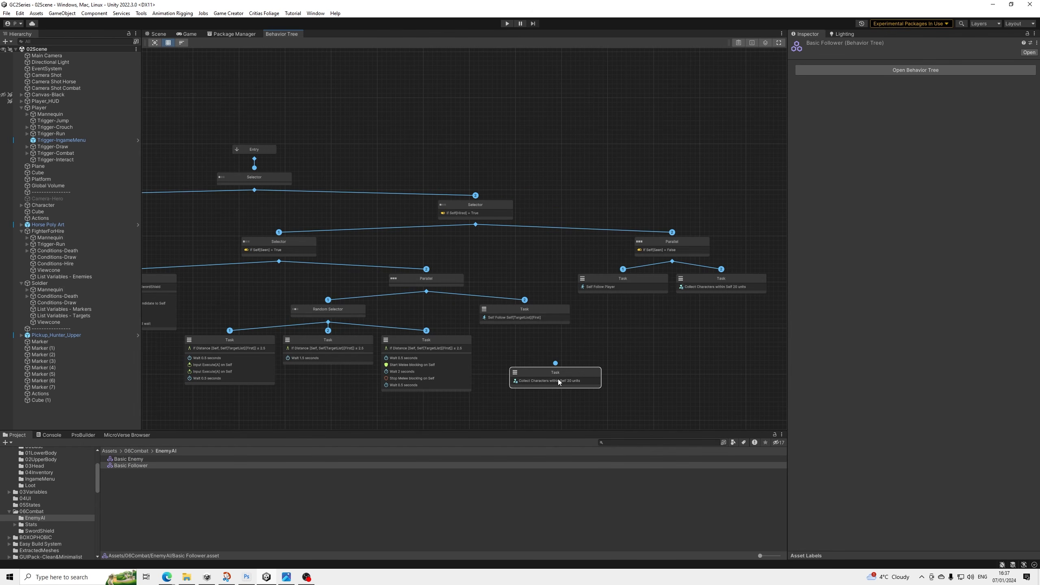
{"action": "left_click_drag", "start_coordinate": [557, 377], "coordinate": [577, 349]}
{"action": "scroll", "coordinate": [554, 346], "scroll_direction": "up", "scroll_amount": 1}
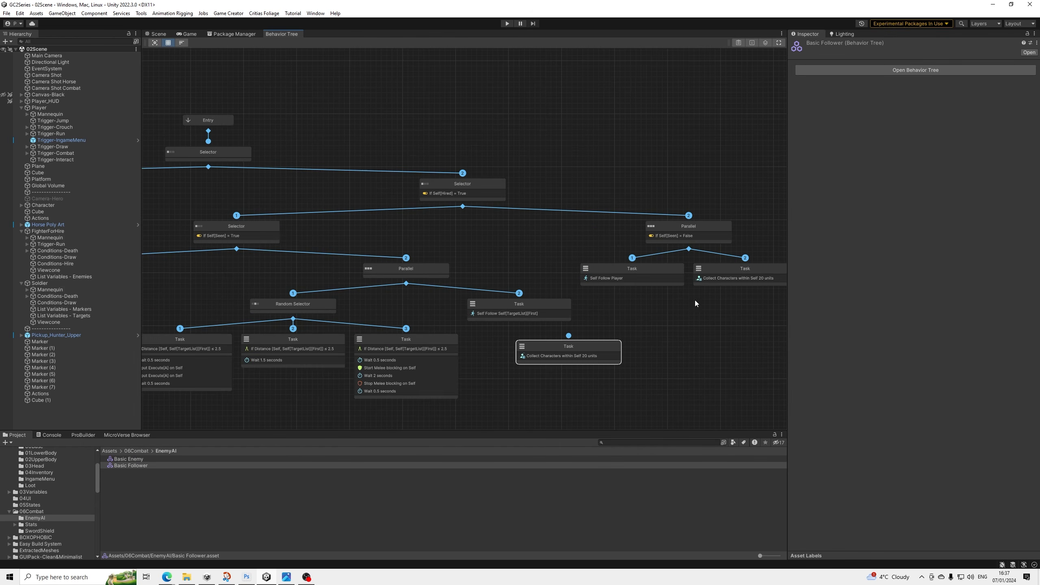
Compare the required tags of the pasted and existing Collect Characters tasks, and delete the pasted one tagged Friendly.
{"action": "left_click", "coordinate": [752, 42]}
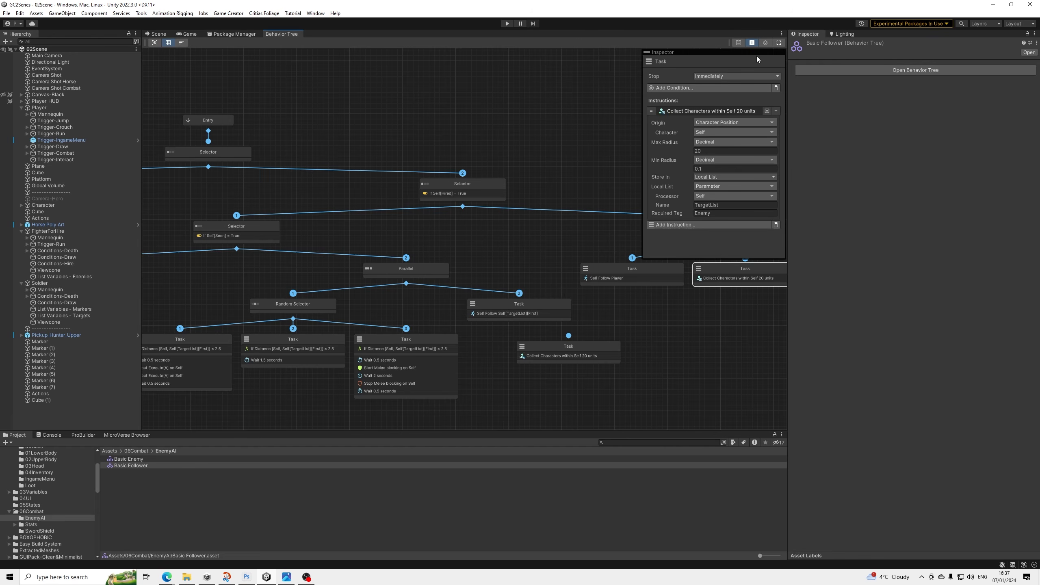
{"action": "left_click", "coordinate": [571, 348]}
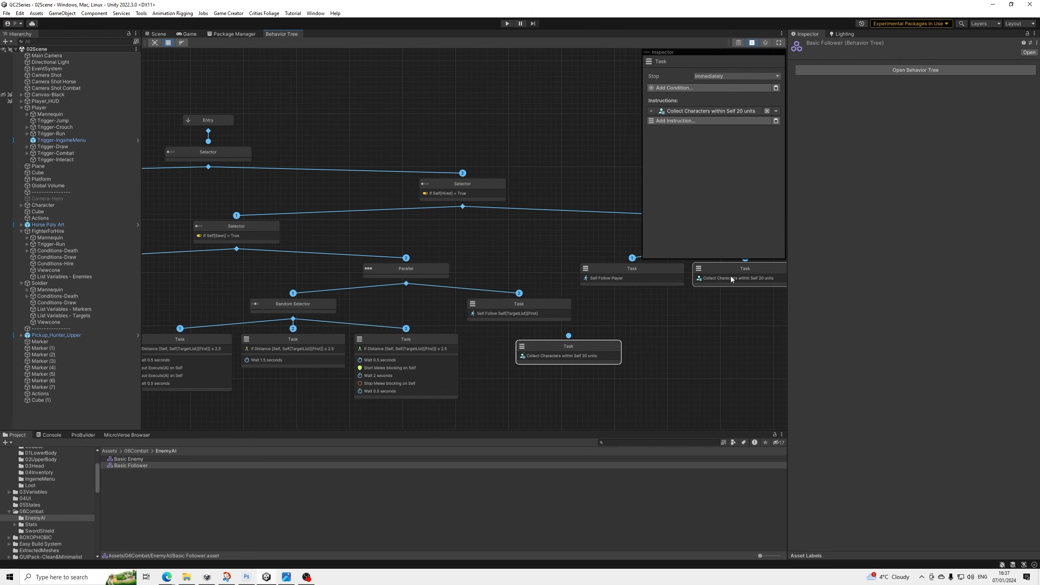
{"action": "left_click", "coordinate": [743, 112]}
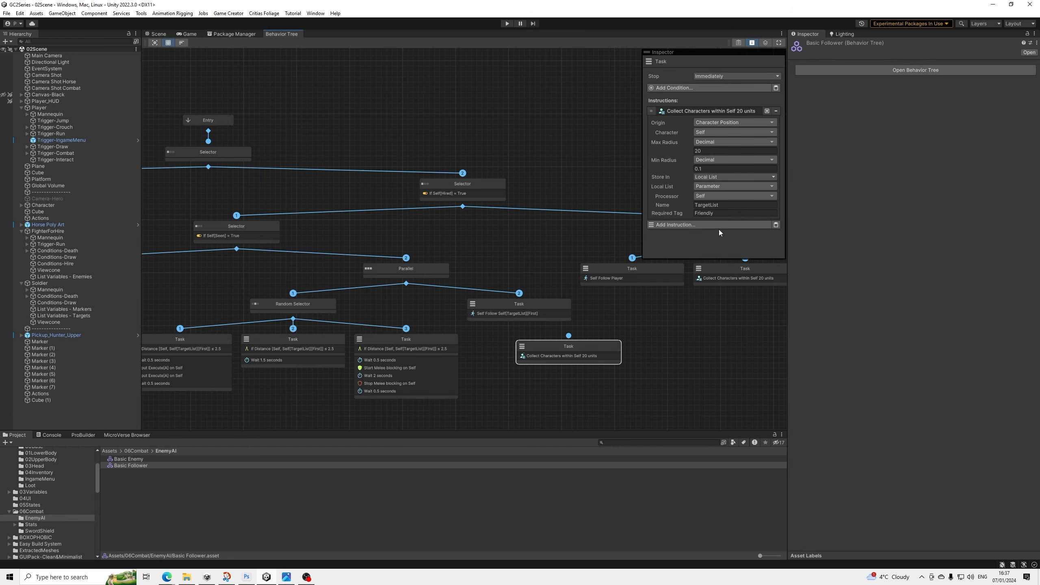
{"action": "left_click", "coordinate": [717, 276]}
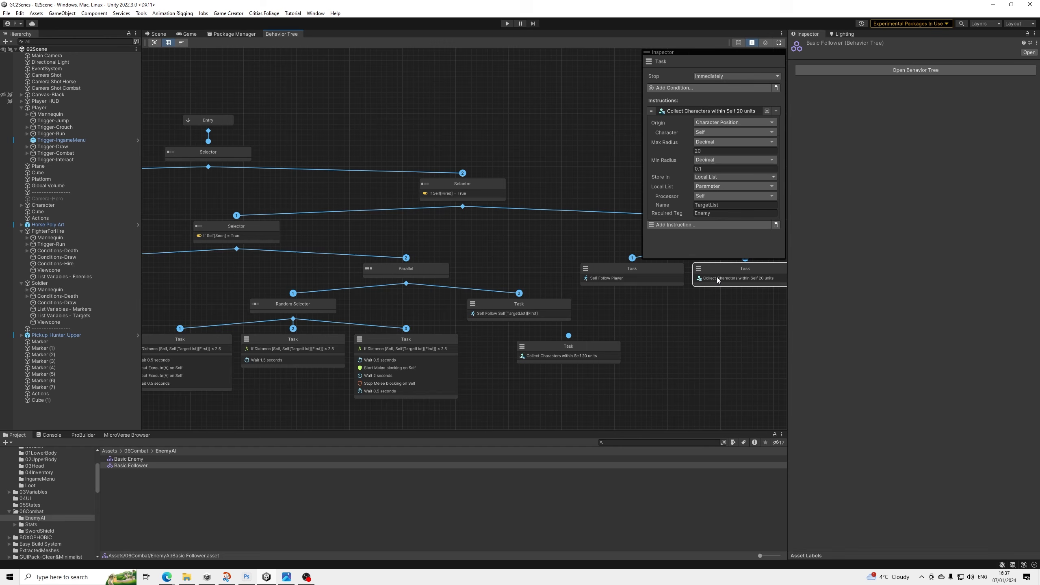
{"action": "left_click", "coordinate": [581, 350]}
{"action": "key", "text": "Delete"}
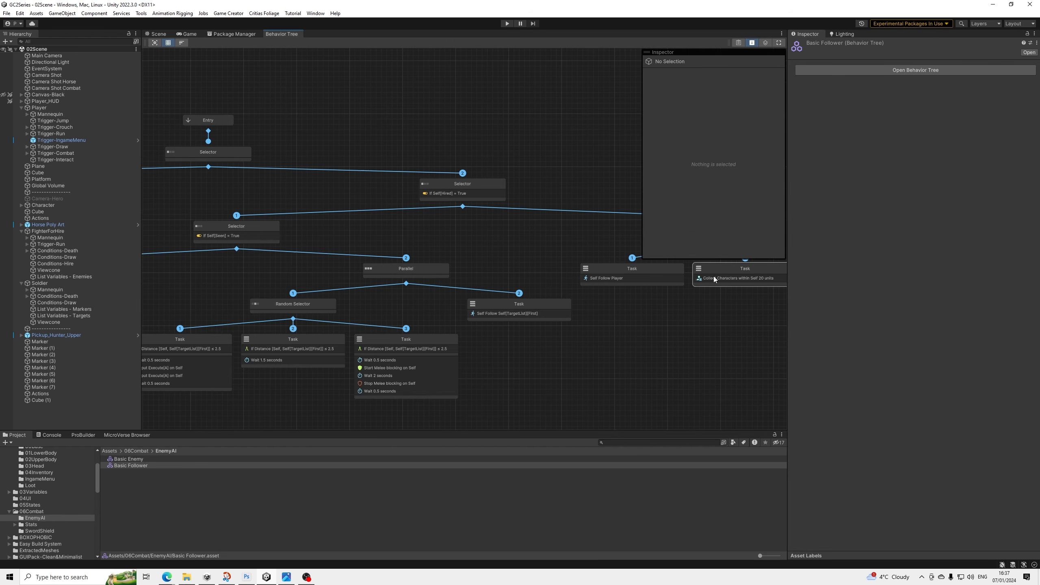
Duplicate the Collect Characters task tagged Enemy and place the copy below the Self Follow Self[TargetList][First] task.
{"action": "right_click", "coordinate": [713, 276]}
{"action": "left_click", "coordinate": [728, 327]}
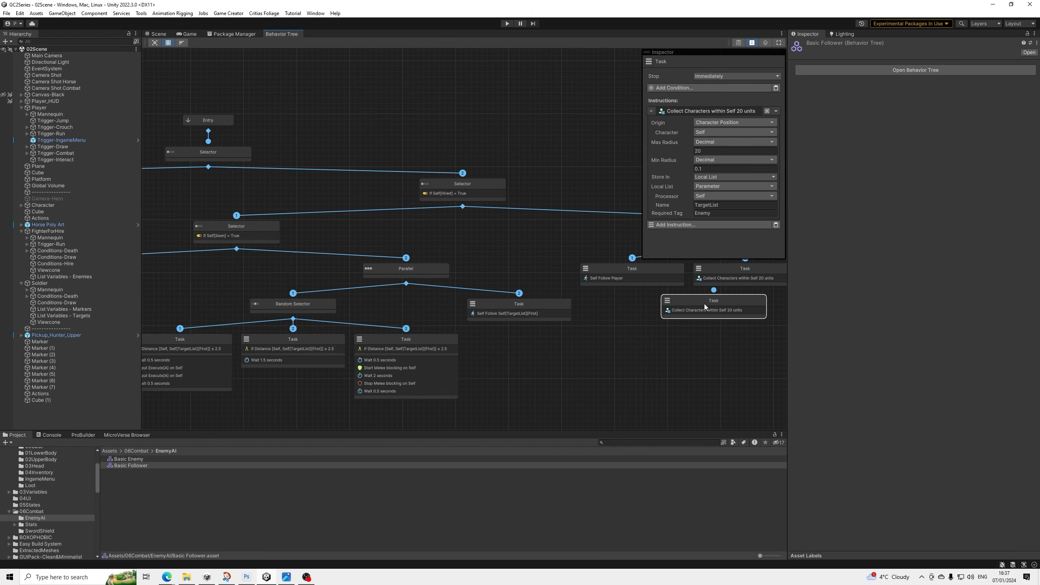
{"action": "left_click_drag", "start_coordinate": [703, 304], "coordinate": [600, 360]}
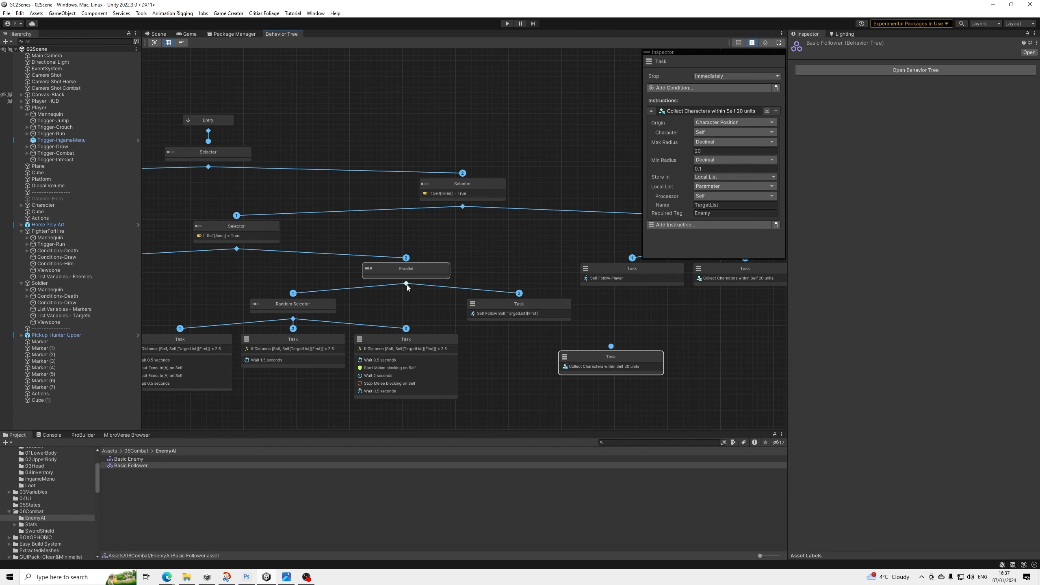
Create a composite node under the combat branch's Parallel node and set its composite type to Parallel.
{"action": "left_click_drag", "start_coordinate": [406, 283], "coordinate": [618, 318]}
{"action": "left_click", "coordinate": [659, 334]}
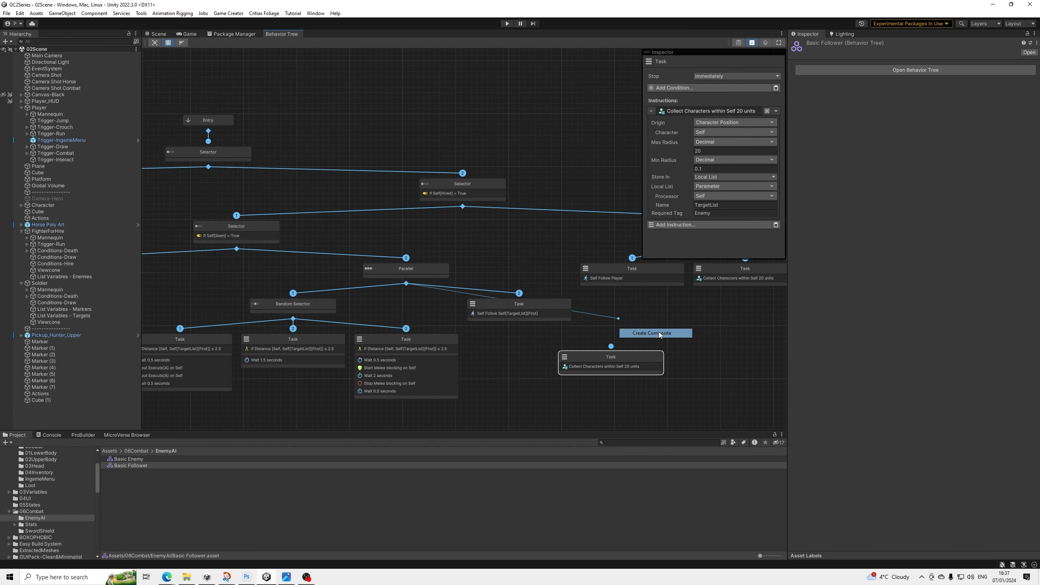
{"action": "left_click", "coordinate": [721, 103]}
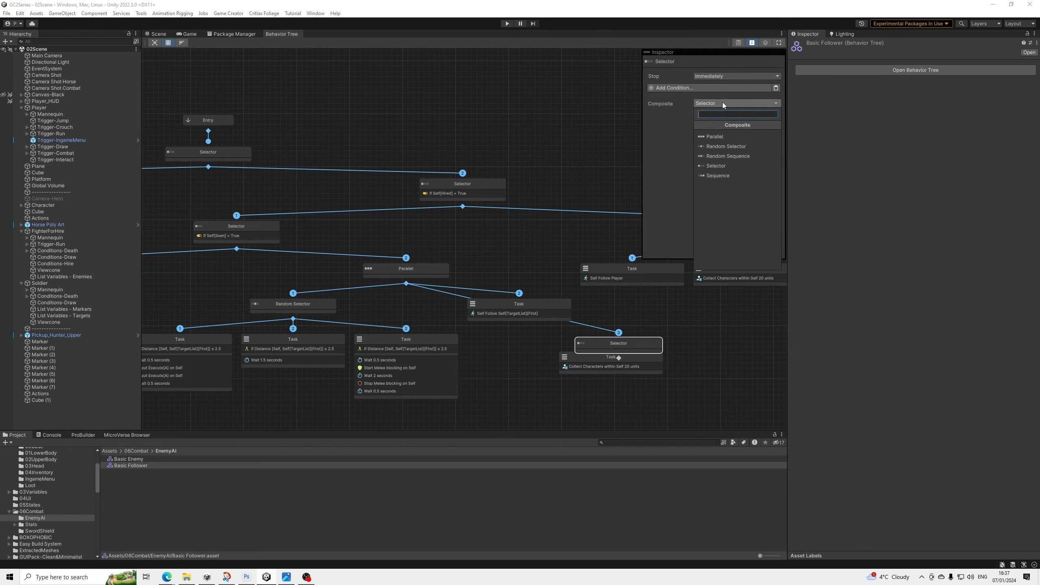
{"action": "left_click", "coordinate": [716, 136]}
Connect the Self Follow Self[TargetList][First] task and the duplicated Collect Characters task to the new Parallel node, and auto-arrange the tree.
{"action": "left_click_drag", "start_coordinate": [601, 339], "coordinate": [519, 293]}
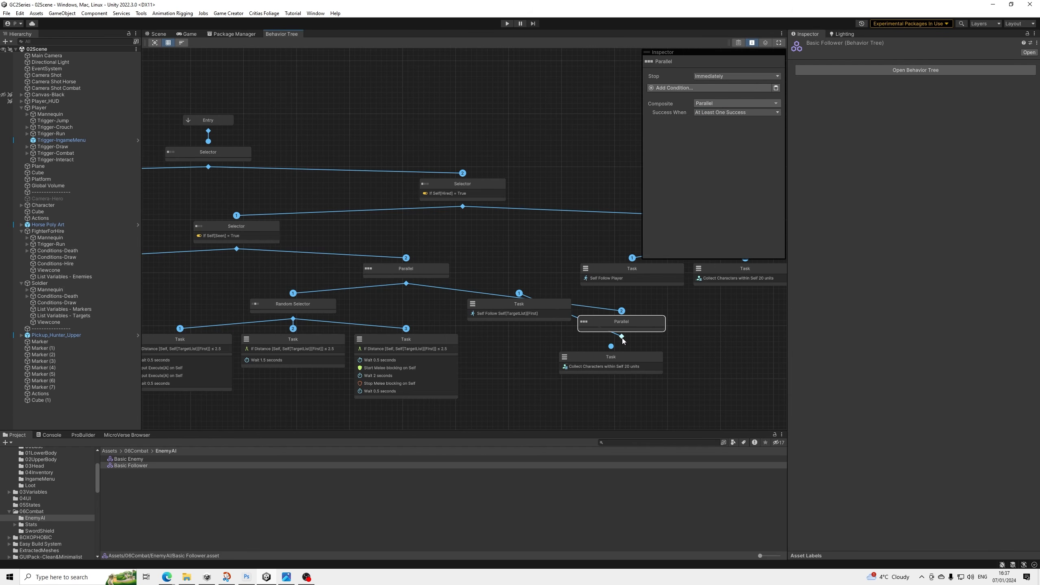
{"action": "left_click_drag", "start_coordinate": [623, 340], "coordinate": [597, 347]}
{"action": "left_click", "coordinate": [177, 44]}
{"action": "left_click", "coordinate": [562, 339]}
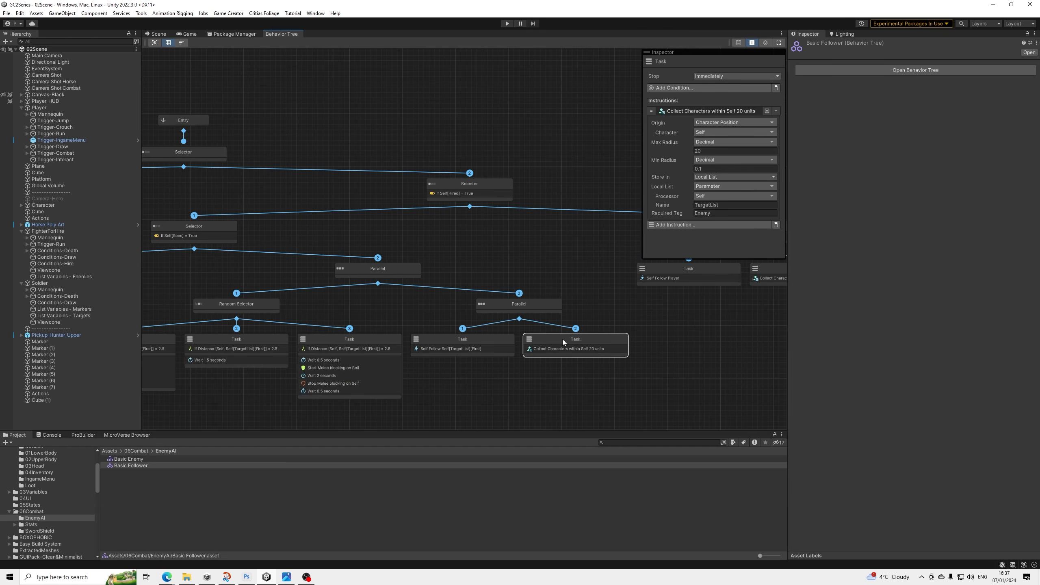
Copy the Mannequin Rotation instruction from the Self Follow Self[TargetList][First] task in the Basic Enemy tree.
{"action": "left_click", "coordinate": [483, 348]}
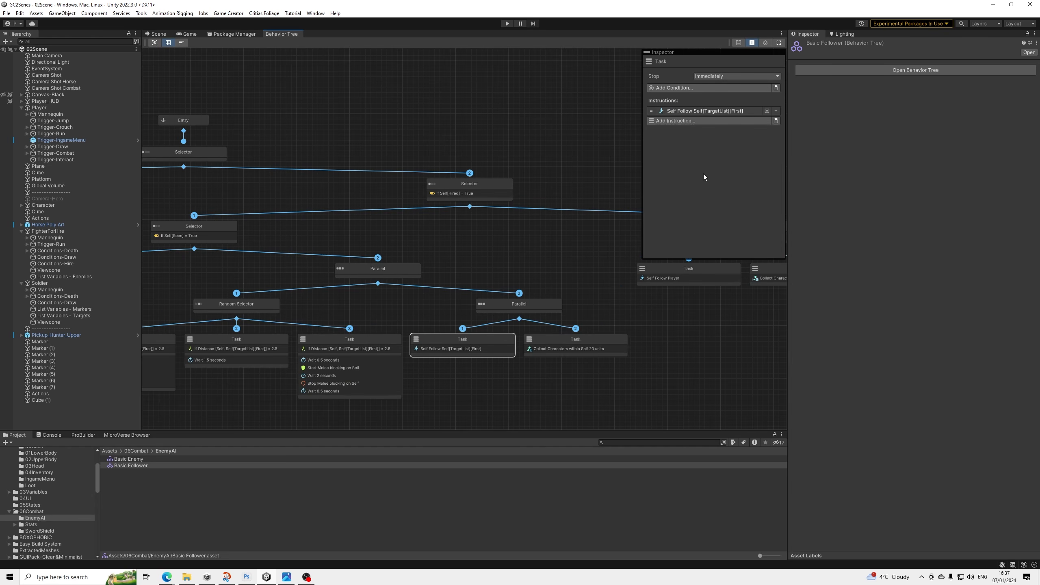
{"action": "left_click", "coordinate": [706, 111]}
{"action": "left_click", "coordinate": [707, 111]}
{"action": "left_click", "coordinate": [135, 459]}
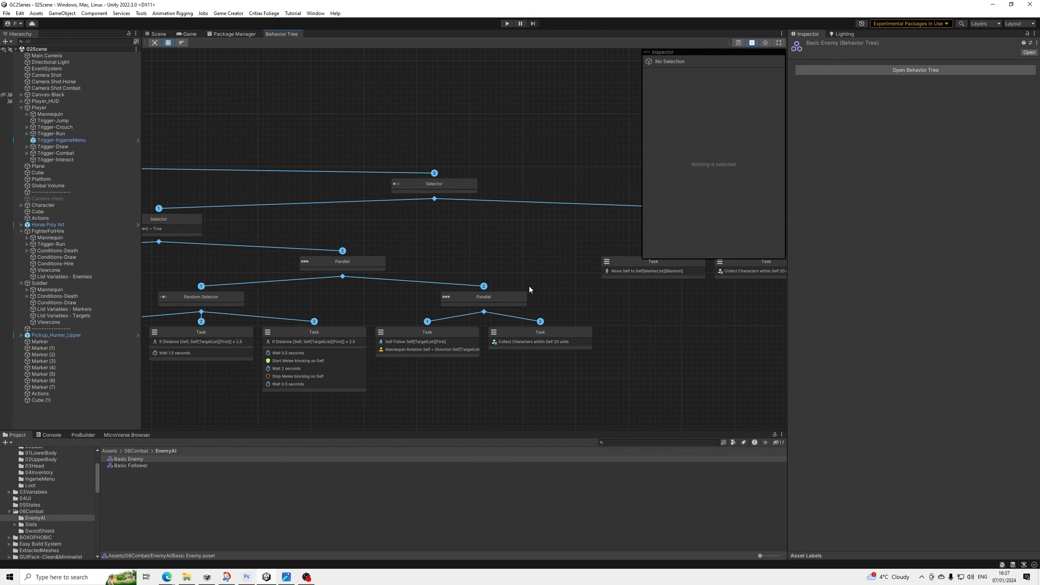
{"action": "left_click", "coordinate": [434, 347]}
{"action": "right_click", "coordinate": [690, 215]}
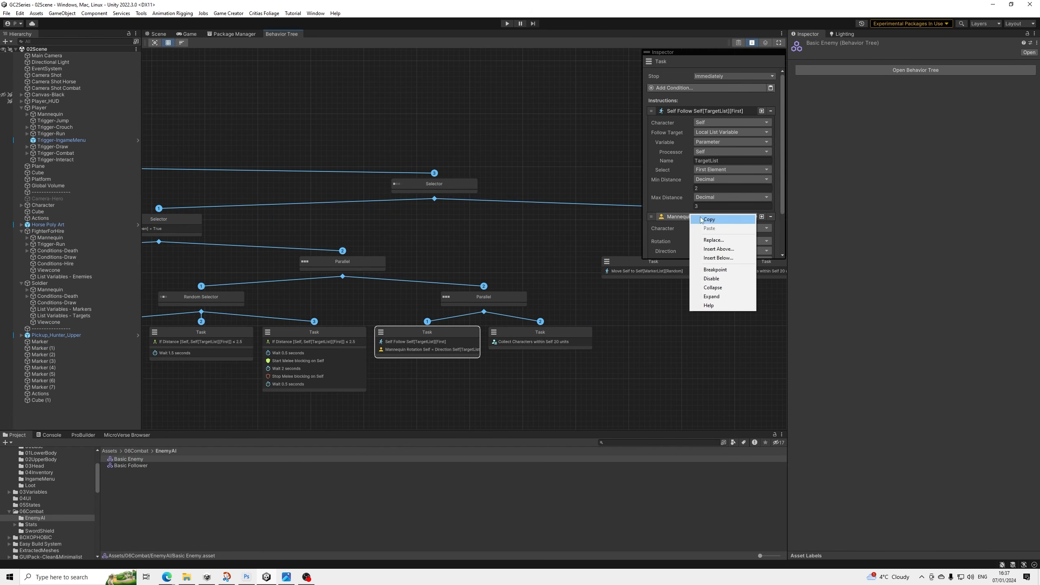
{"action": "left_click", "coordinate": [700, 218]}
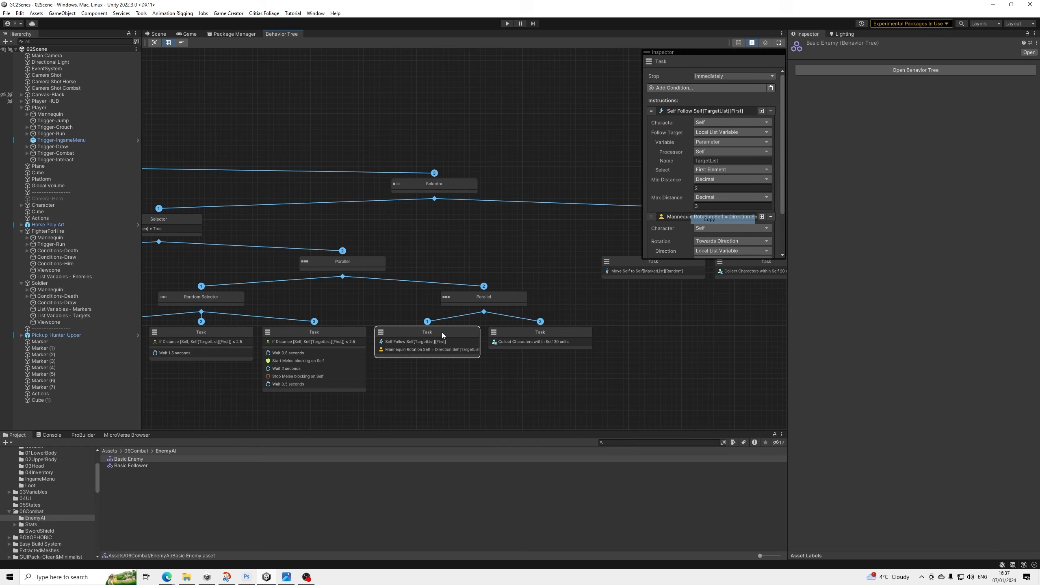
Paste the Mannequin Rotation instruction into the Basic Follower tree's Self Follow Self[TargetList][First] task and save the scene.
{"action": "left_click", "coordinate": [135, 466]}
{"action": "left_click", "coordinate": [471, 339]}
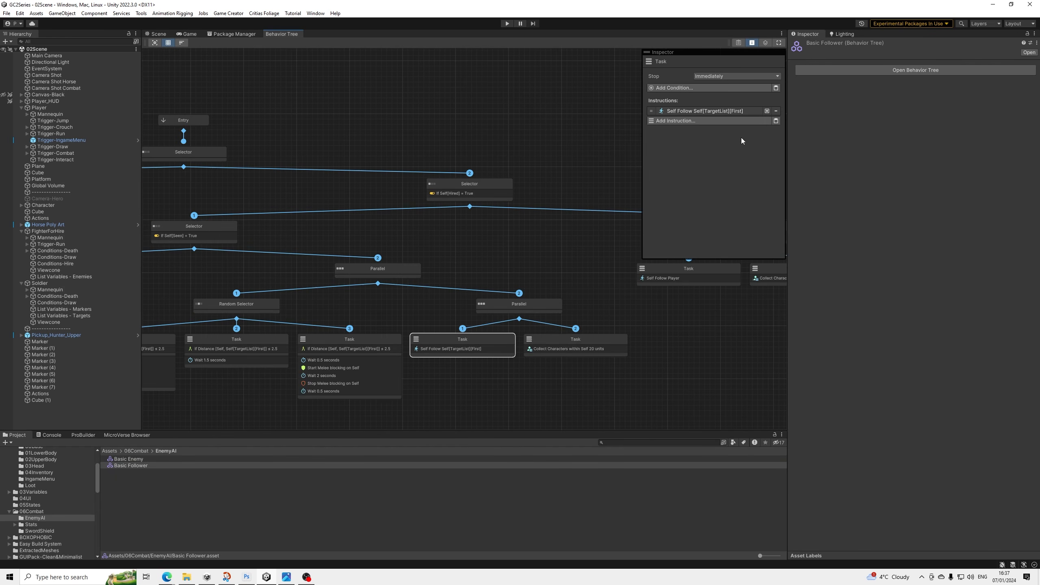
{"action": "left_click", "coordinate": [775, 120]}
{"action": "left_click", "coordinate": [681, 119]}
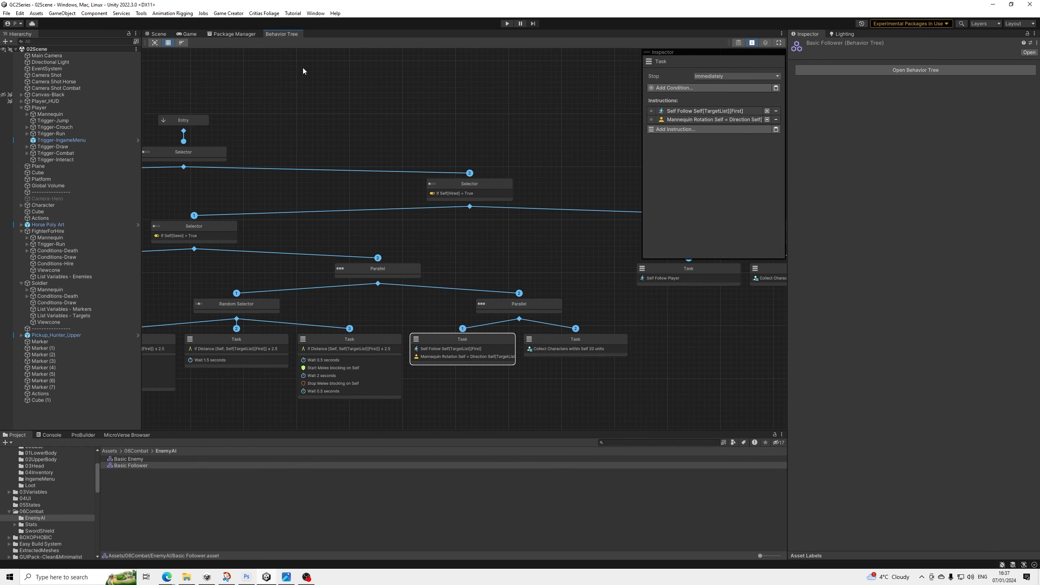
{"action": "left_click", "coordinate": [681, 120]}
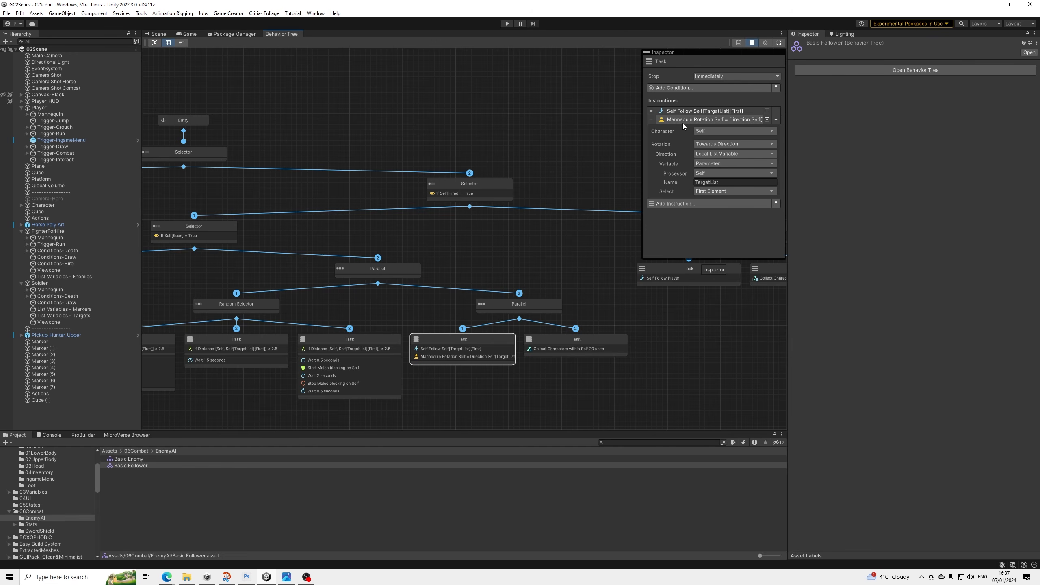
{"action": "left_click", "coordinate": [679, 120]}
{"action": "left_click", "coordinate": [7, 13]}
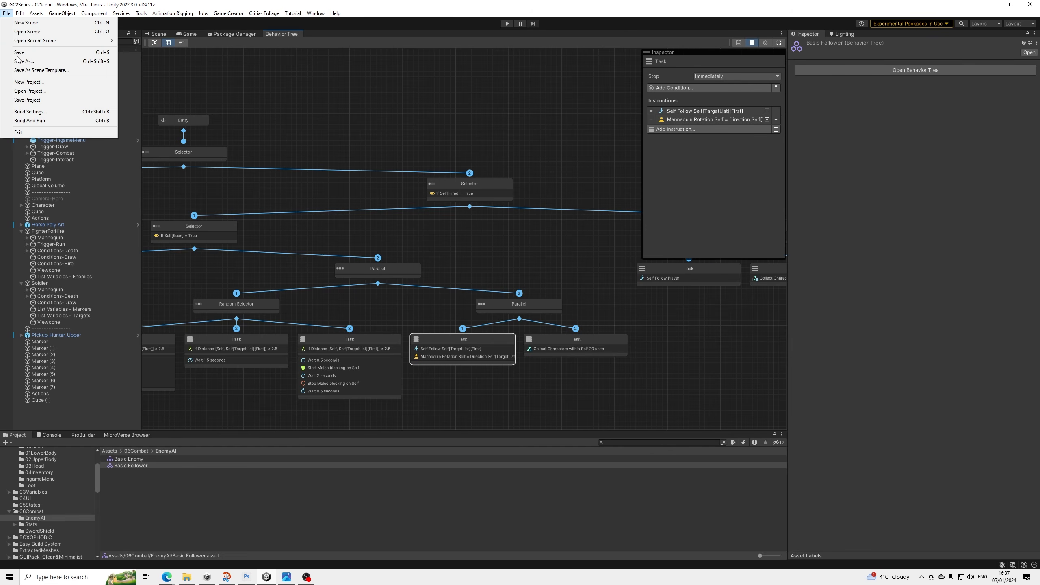
{"action": "left_click", "coordinate": [19, 52]}
Start play mode, walk the player to the fighter for hire and hire them.
{"action": "left_click", "coordinate": [158, 34]}
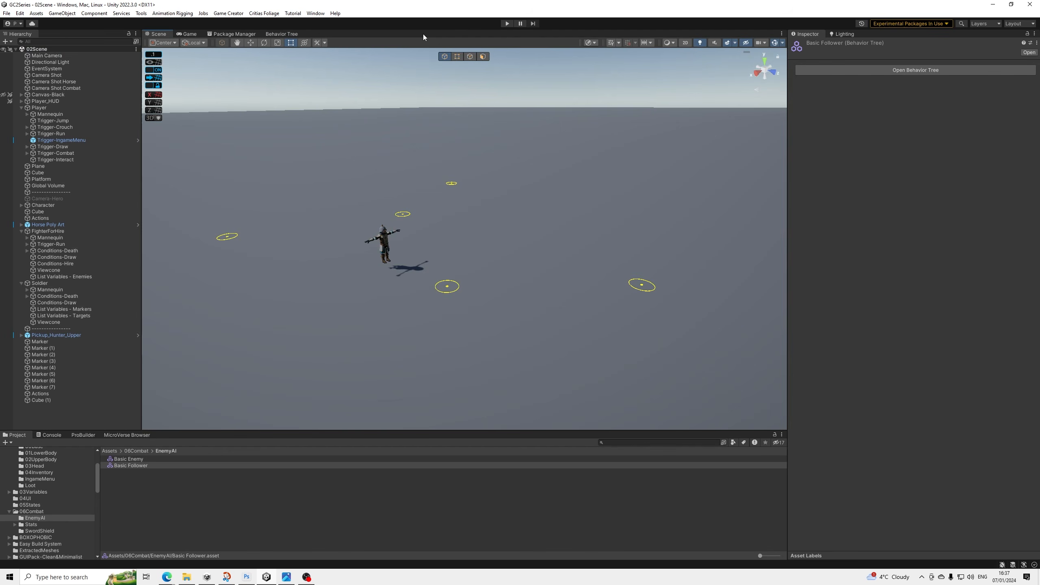
{"action": "left_click", "coordinate": [508, 23]}
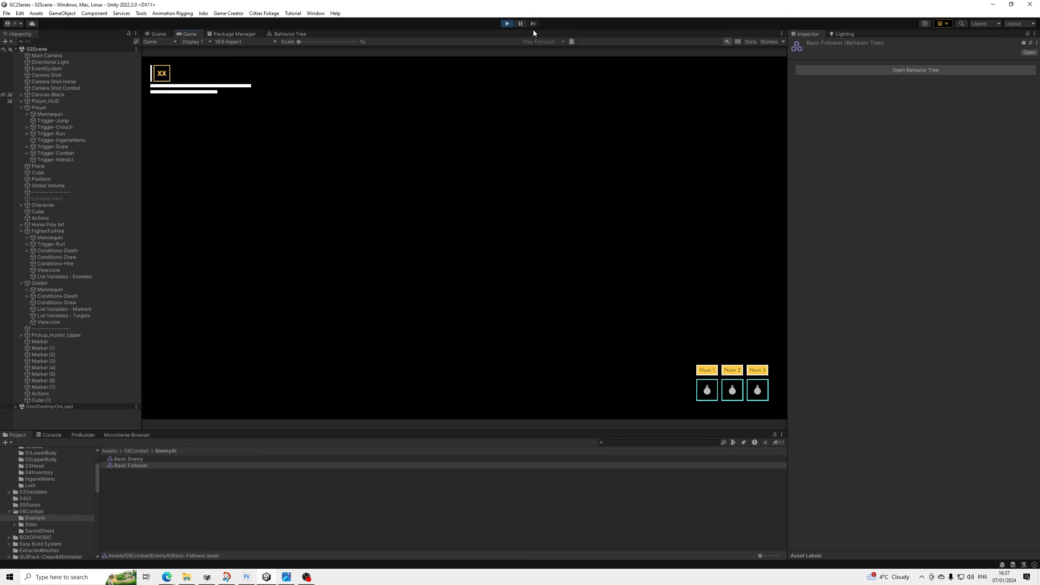
{"action": "key", "text": "q"}
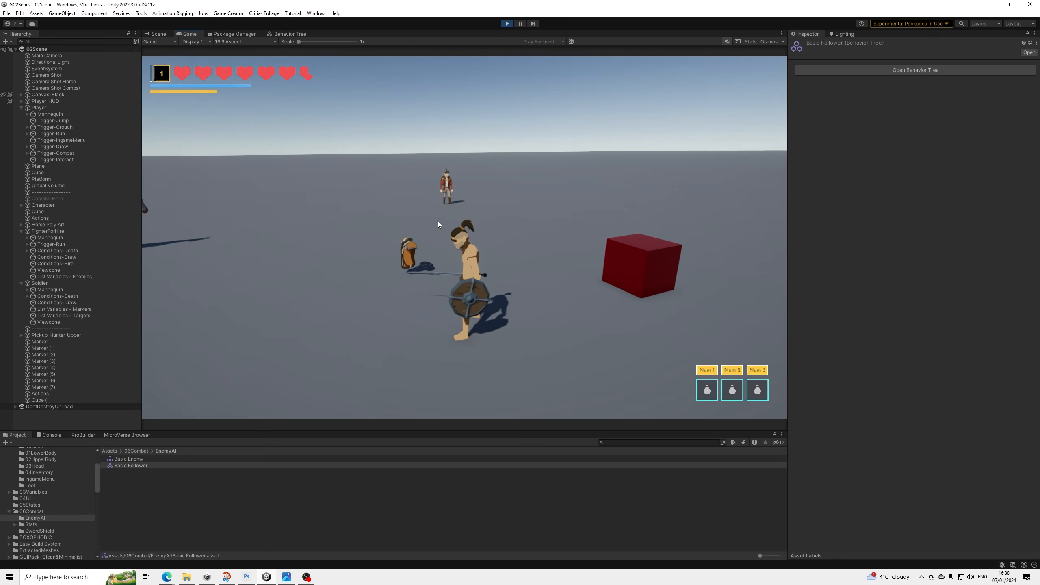
{"action": "key", "text": "q"}
{"action": "key", "text": "w"}
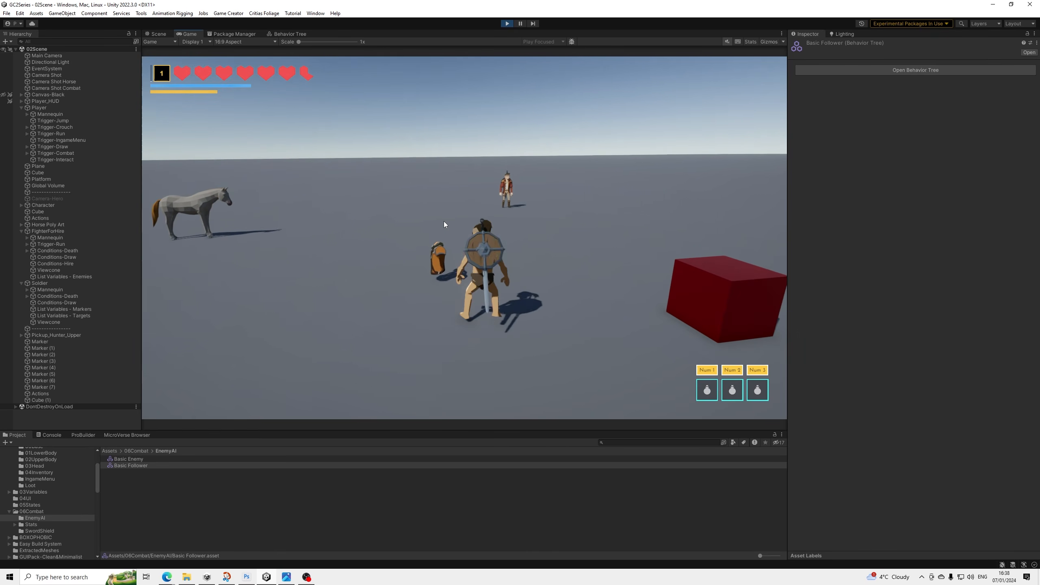
{"action": "key", "text": "w"}
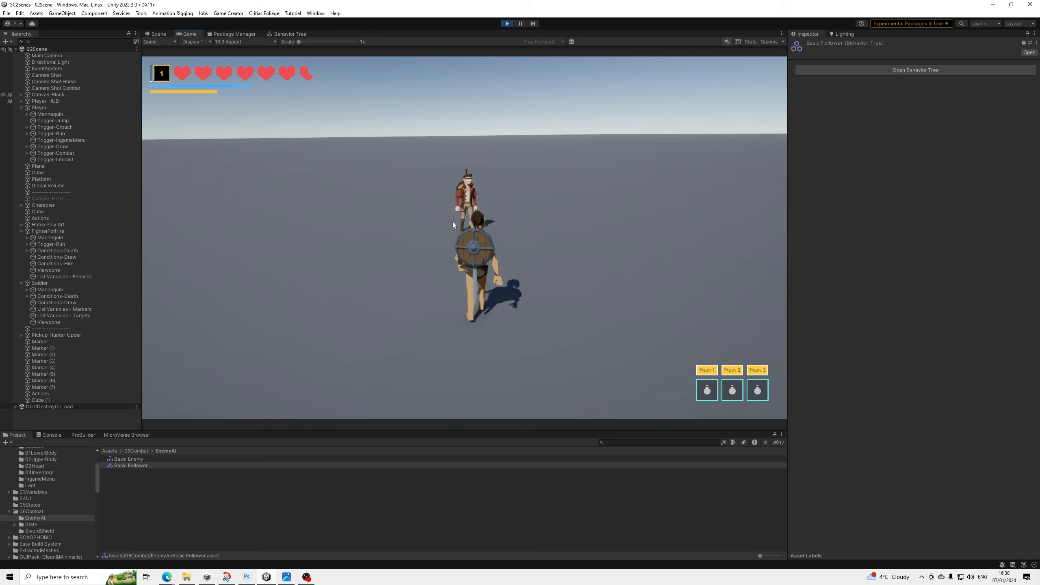
{"action": "key", "text": "f"}
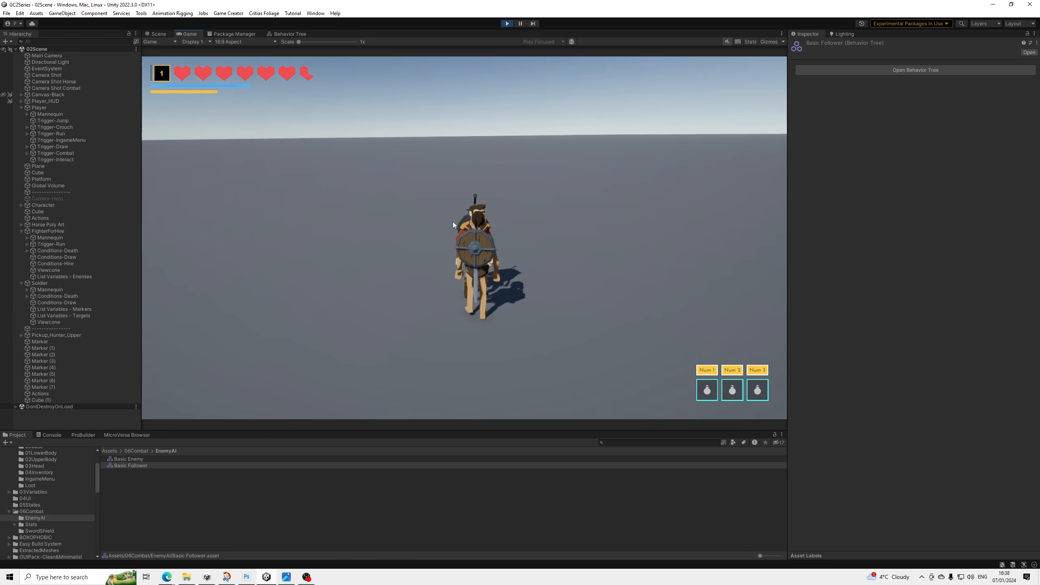
Lead the hired fighter past the horse and across the plane up to Soldier.
{"action": "key", "text": "w"}
{"action": "key", "text": "w"}
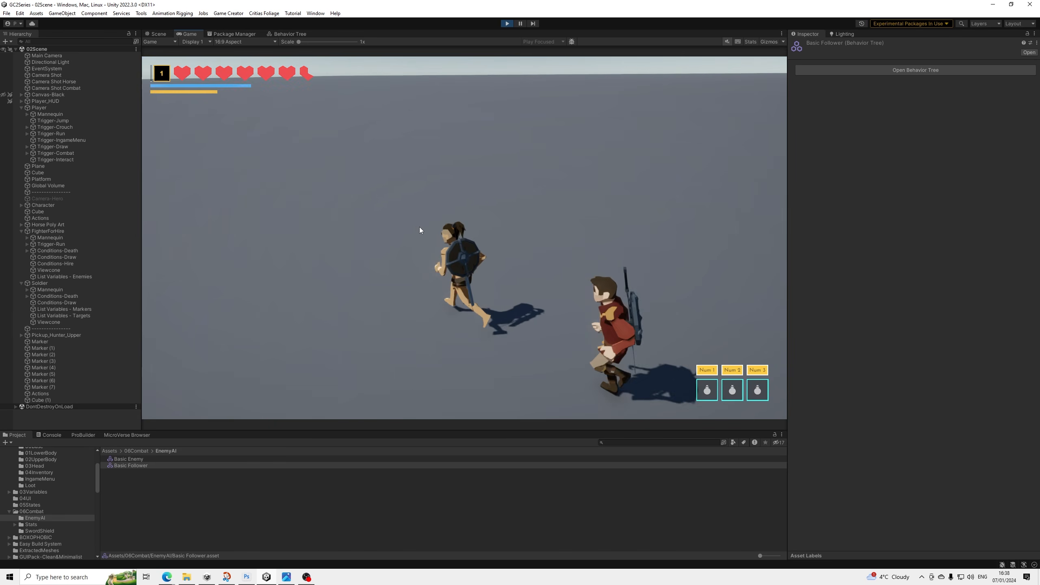
{"action": "key", "text": "w"}
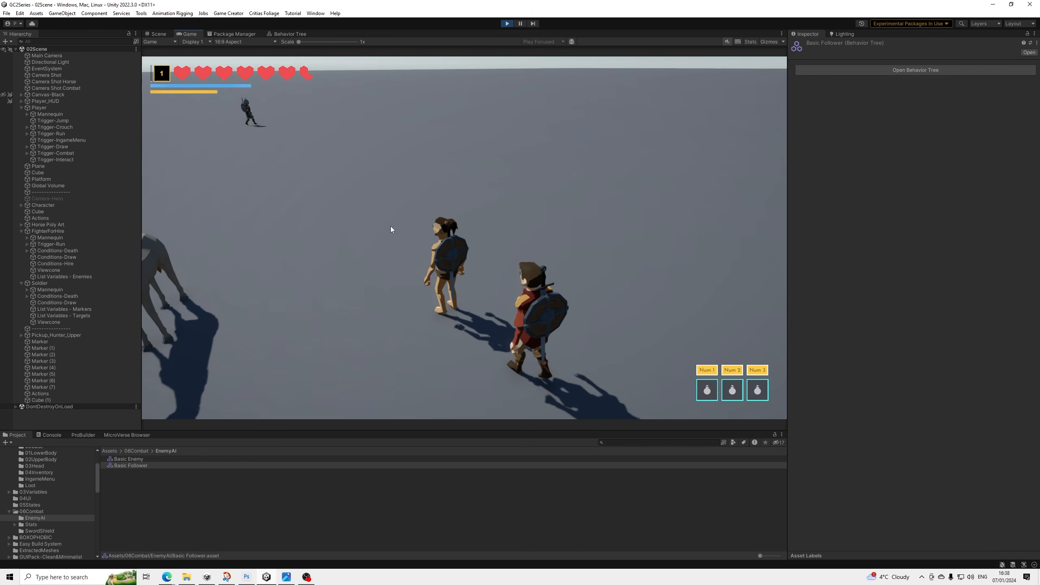
{"action": "key", "text": "w"}
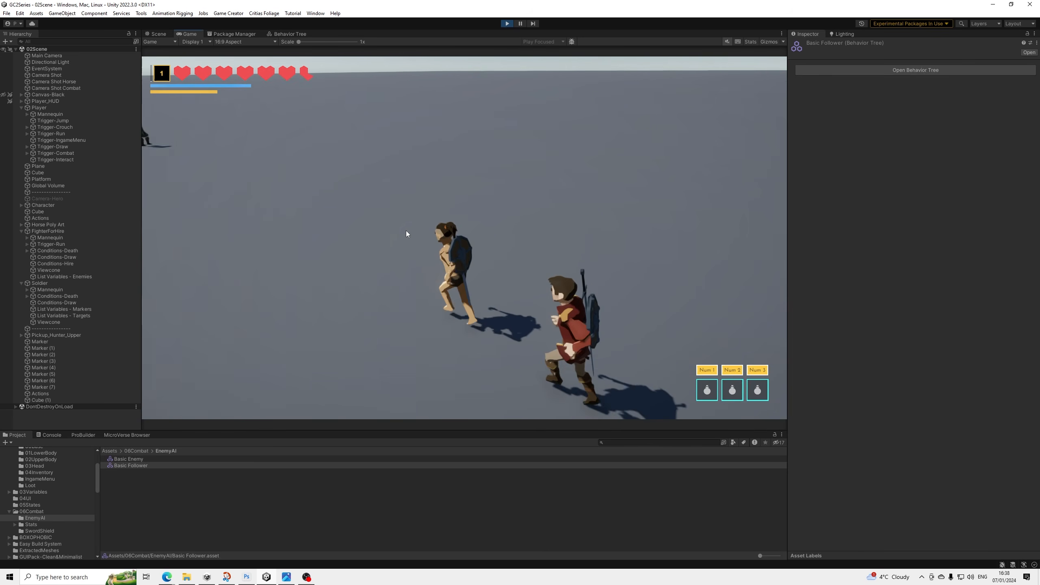
{"action": "key", "text": "w"}
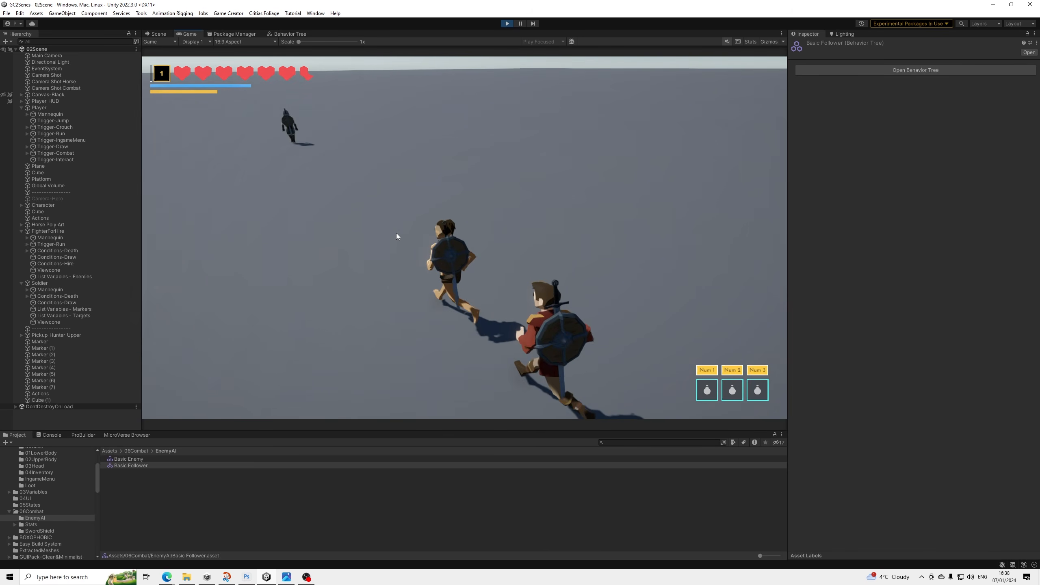
{"action": "key", "text": "w"}
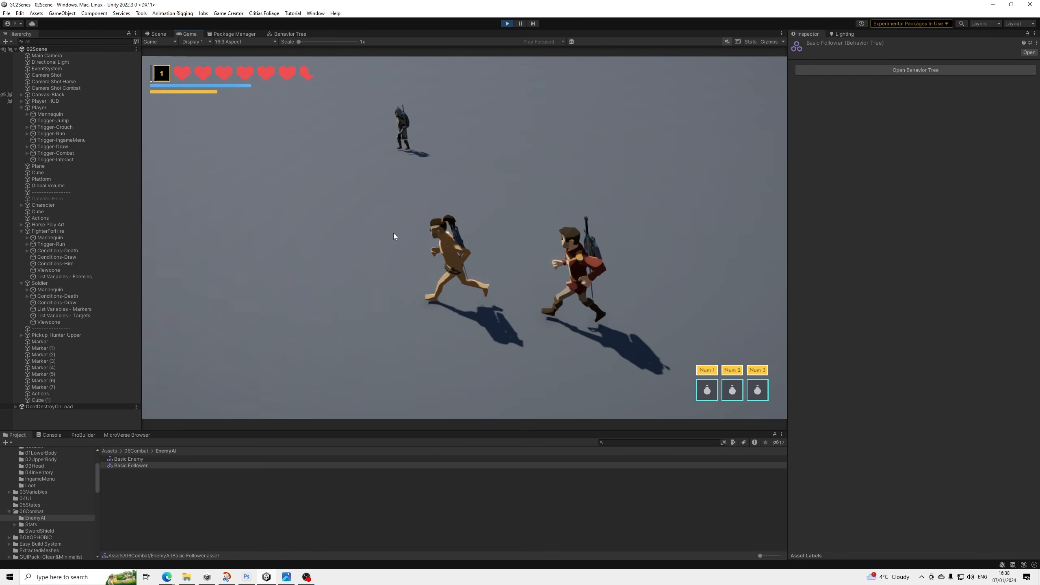
{"action": "key", "text": "a"}
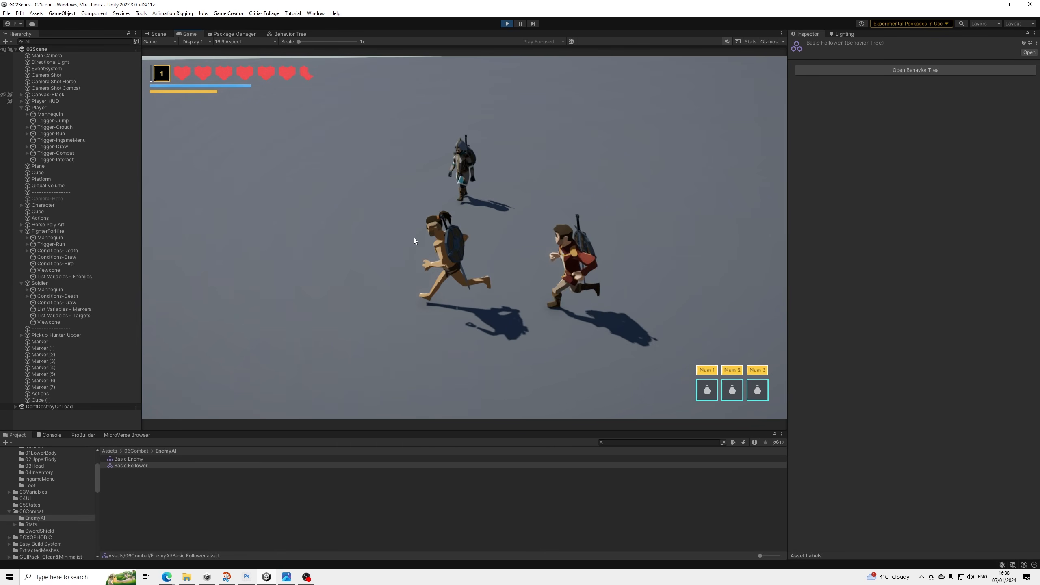
{"action": "key", "text": "w"}
Move the player around the fight and observe how the hired fighter and Soldier follow and face each other.
{"action": "key", "text": "w"}
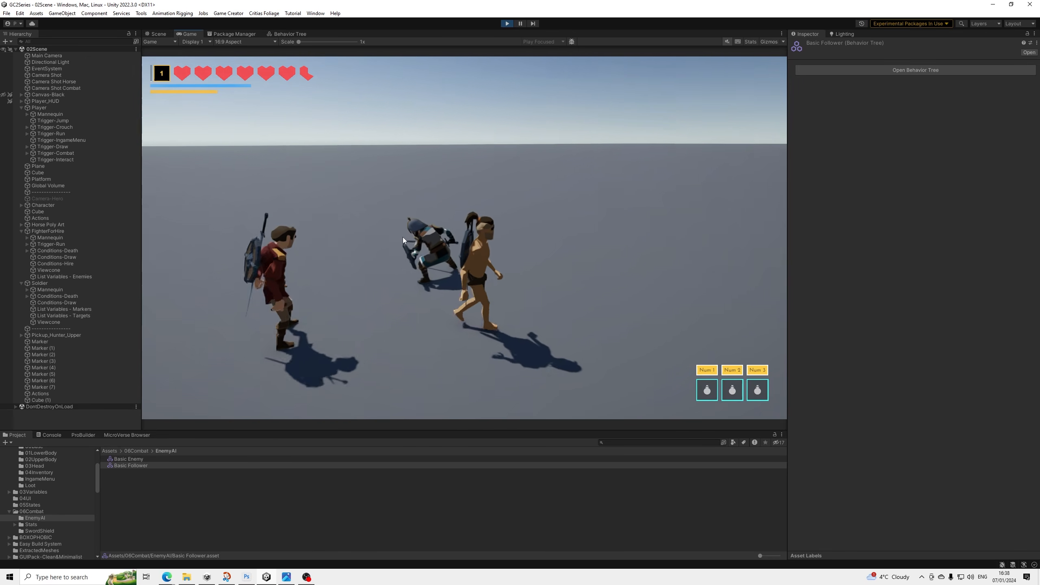
{"action": "key", "text": "s"}
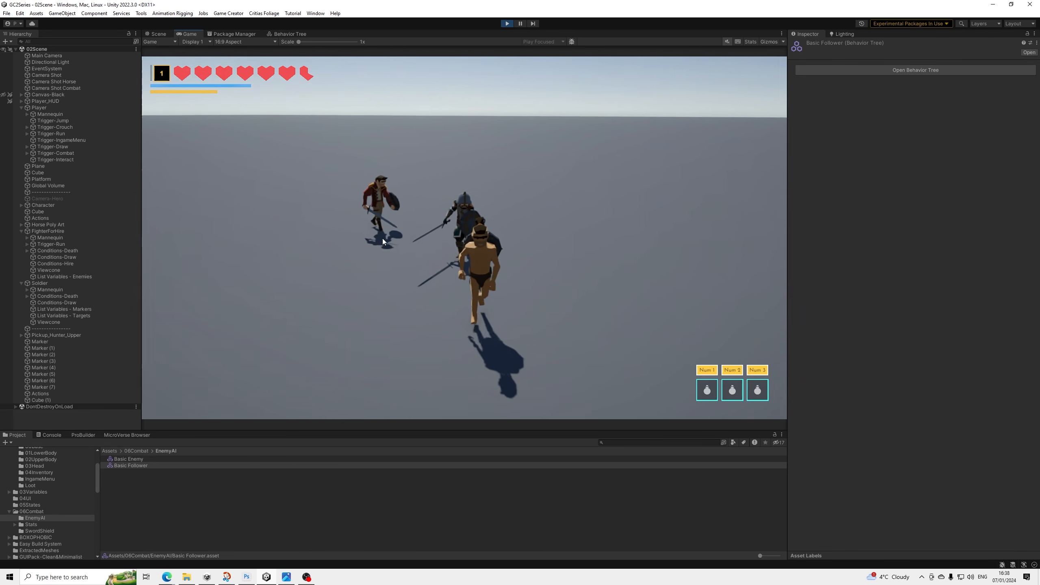
{"action": "key", "text": "a"}
{"action": "key", "text": "w"}
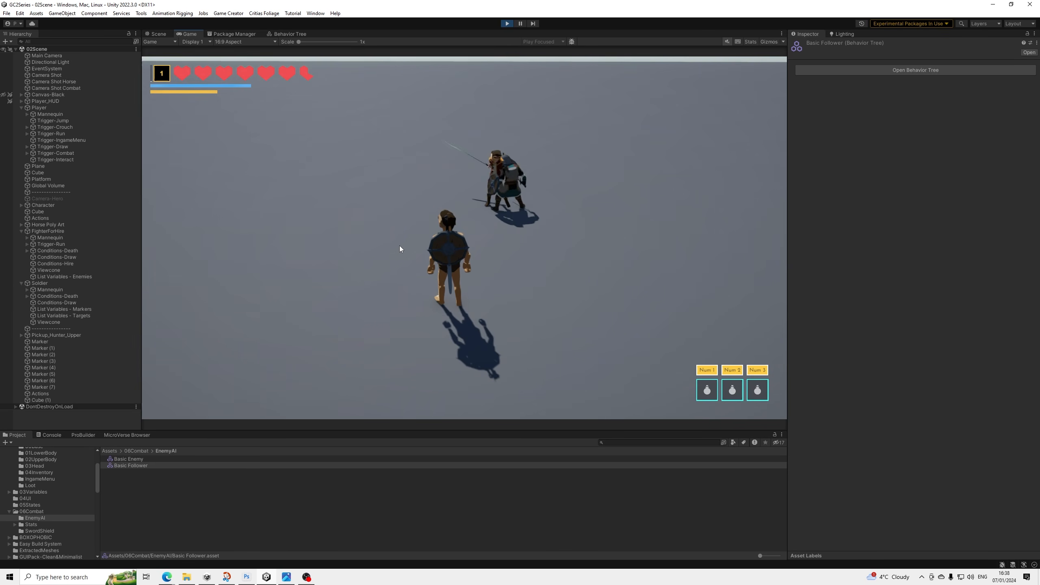
{"action": "scroll", "coordinate": [425, 240], "scroll_direction": "up", "scroll_amount": 3}
{"action": "scroll", "coordinate": [424, 240], "scroll_direction": "down", "scroll_amount": 3}
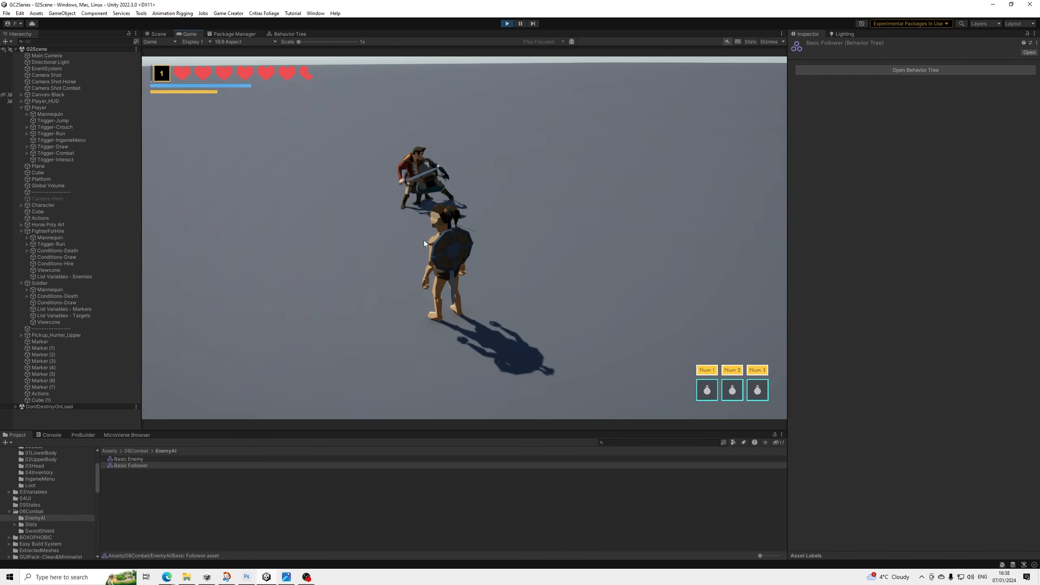
Circle the player around the fight, draw the player's weapon and attack Soldier alongside the hired fighter.
{"action": "key", "text": "a"}
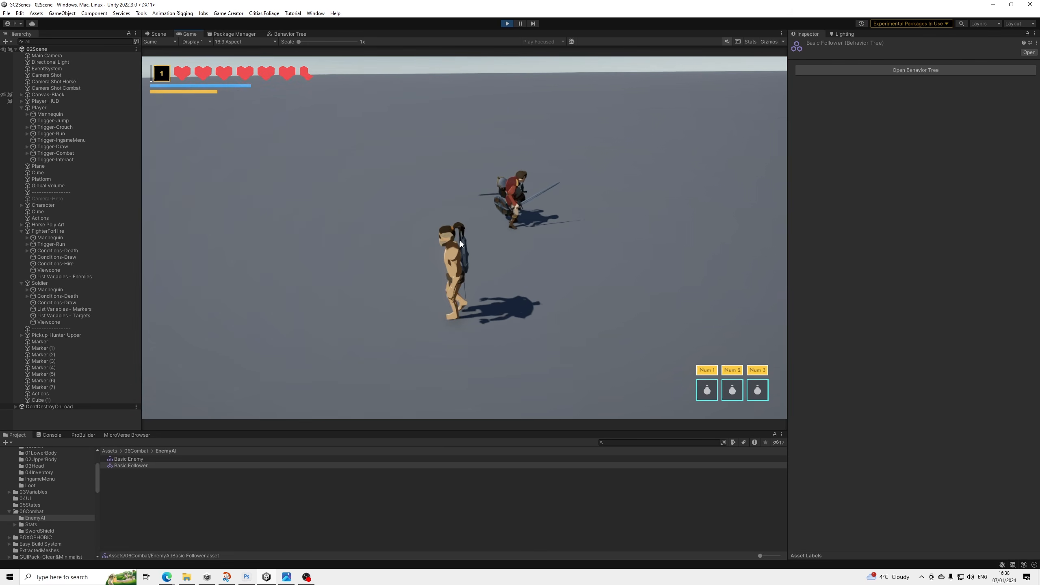
{"action": "key", "text": "w"}
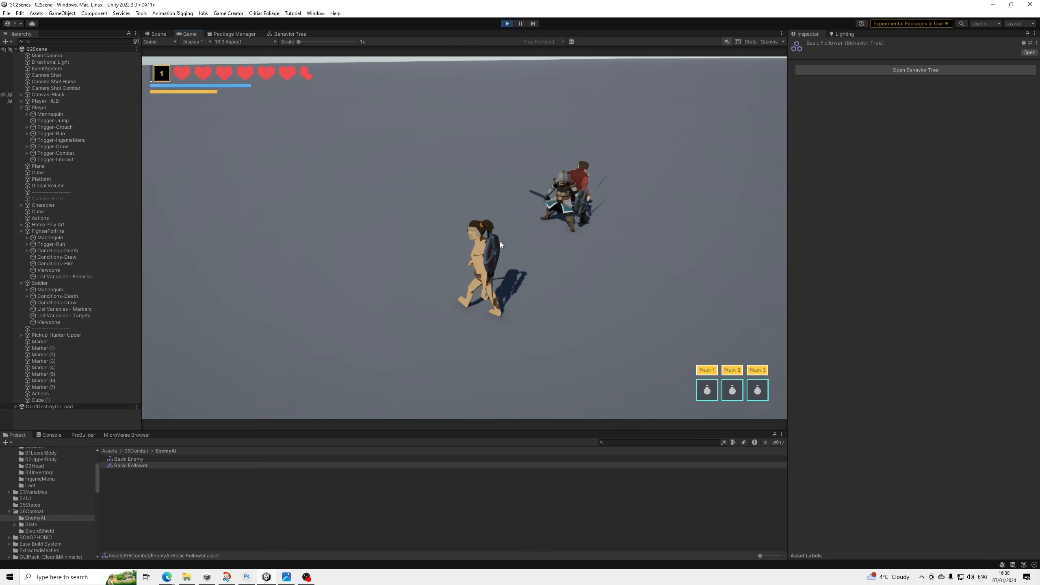
{"action": "key", "text": "w"}
{"action": "key", "text": "r"}
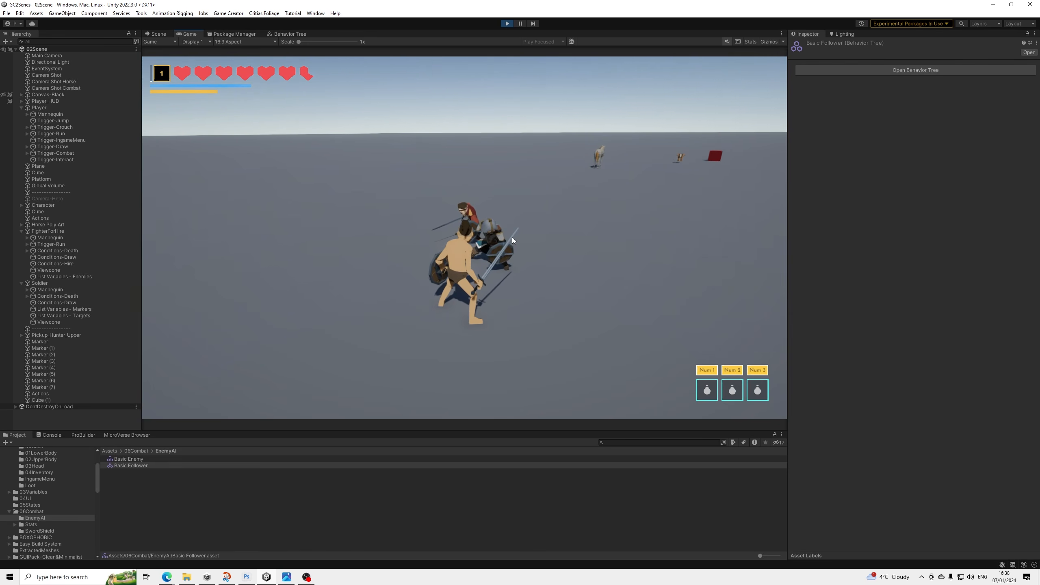
{"action": "left_click", "coordinate": [512, 238]}
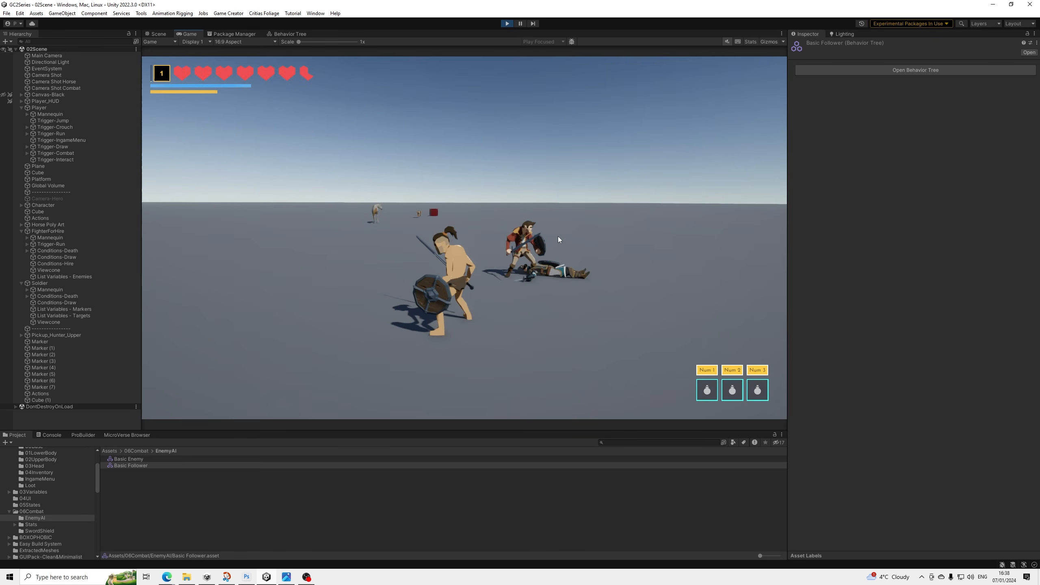
Walk the player around Soldier's body and observe how the hired fighter behaves after the fight.
{"action": "key", "text": "w"}
{"action": "key", "text": "d"}
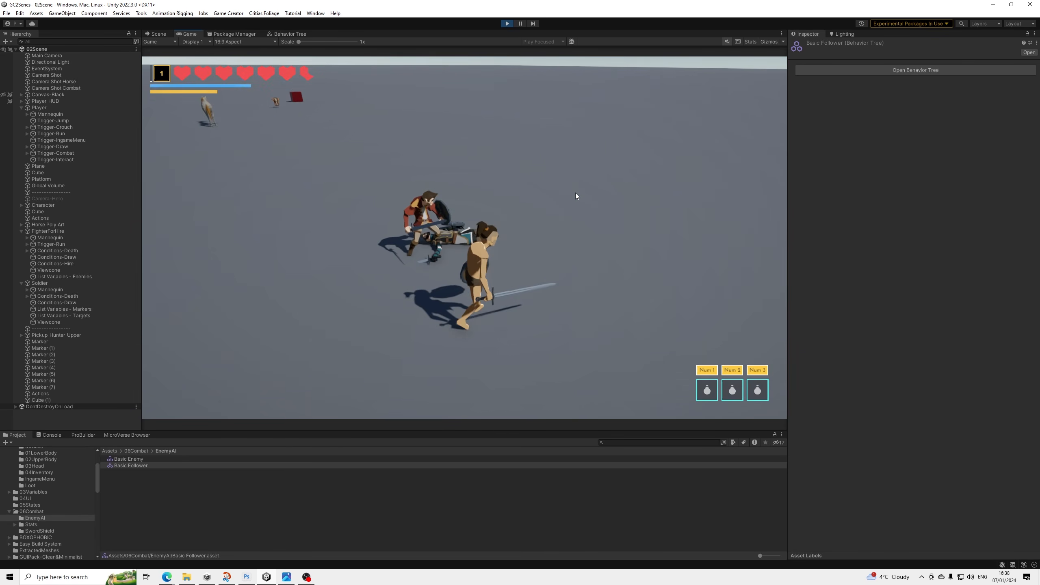
{"action": "key", "text": "w"}
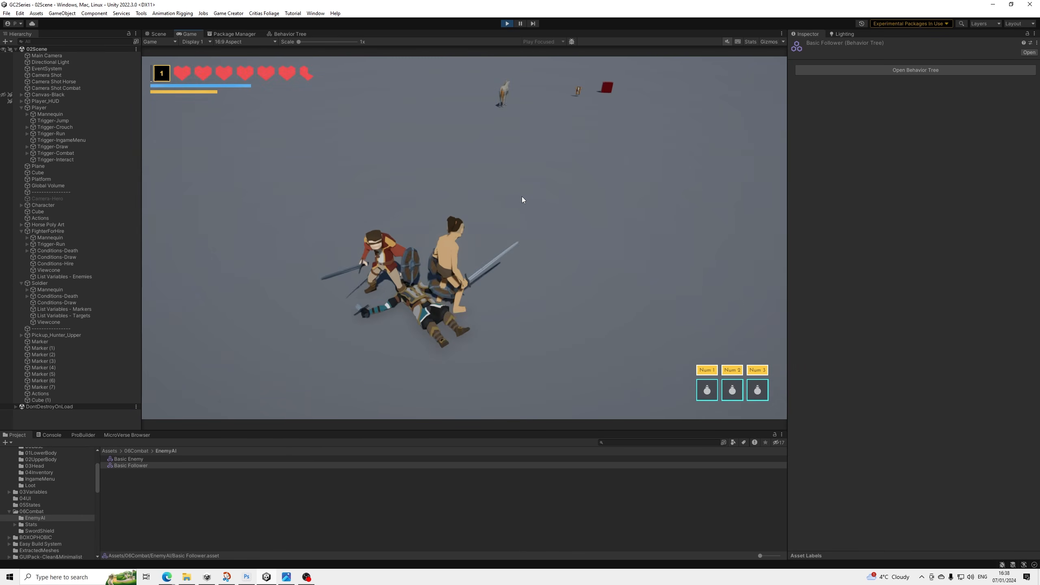
{"action": "key", "text": "a"}
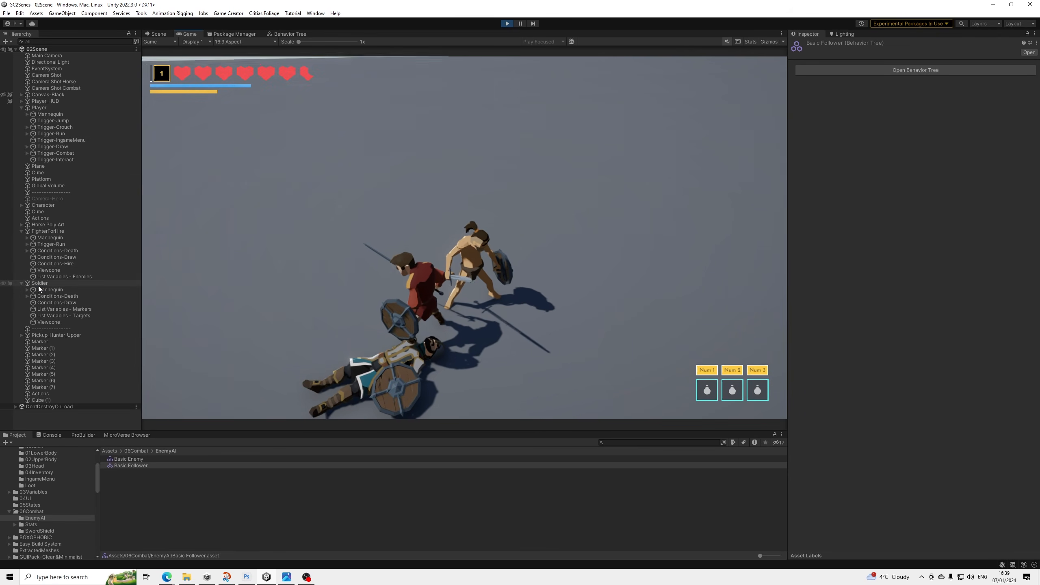
Inspect Soldier, FighterForHire and their Targets and Enemies list variables at runtime, and stop play mode.
{"action": "left_click", "coordinate": [38, 286]}
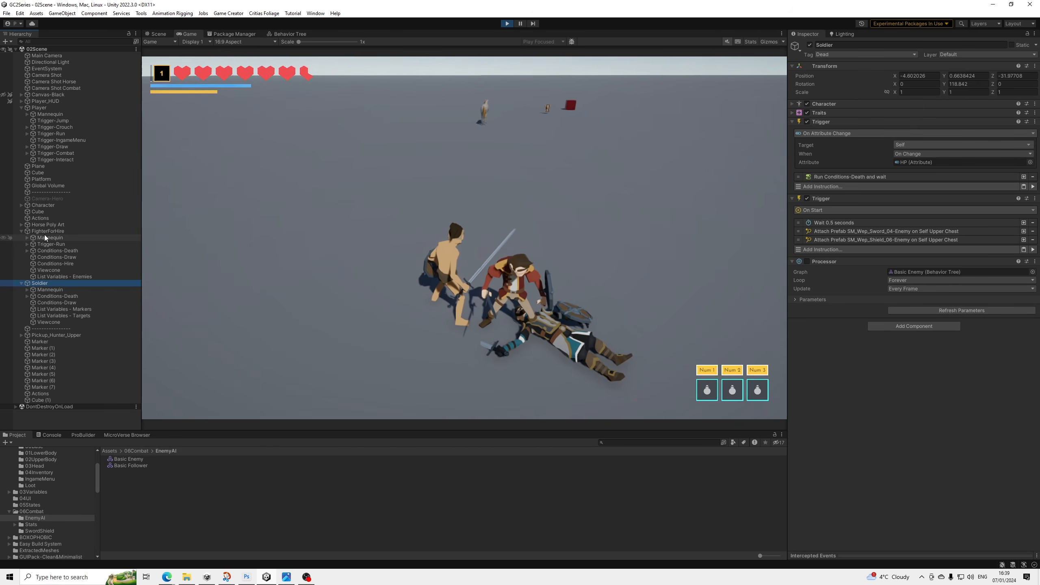
{"action": "left_click", "coordinate": [46, 232]}
{"action": "scroll", "coordinate": [914, 335], "scroll_direction": "down", "scroll_amount": 2}
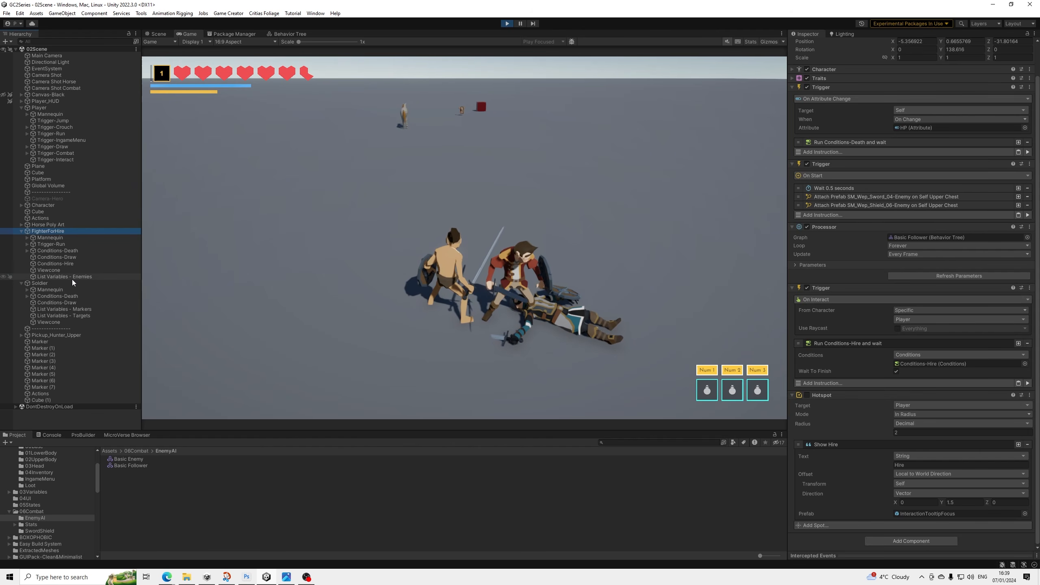
{"action": "left_click", "coordinate": [67, 277]}
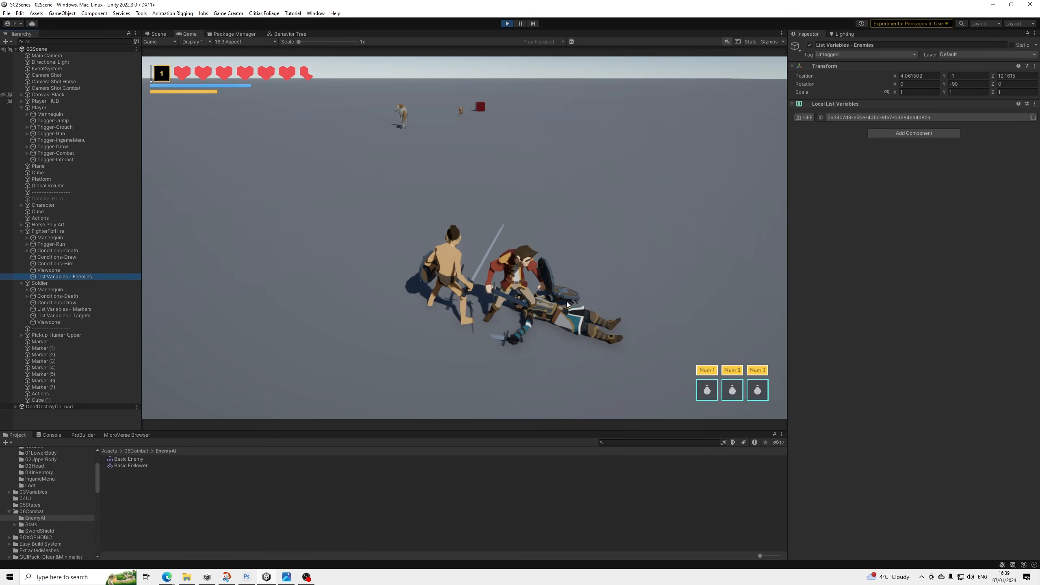
{"action": "left_click", "coordinate": [540, 192]}
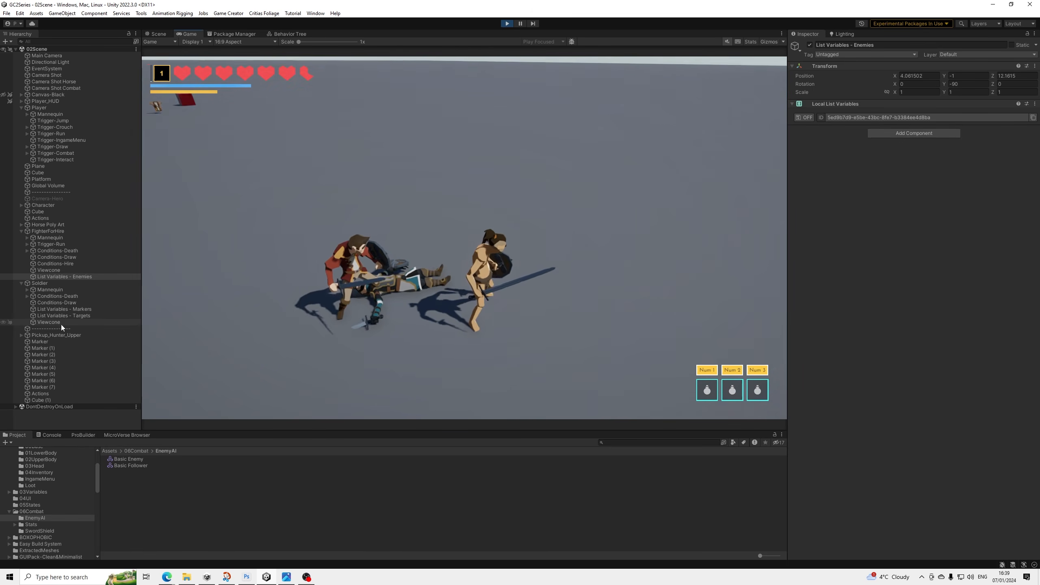
{"action": "left_click", "coordinate": [71, 316]}
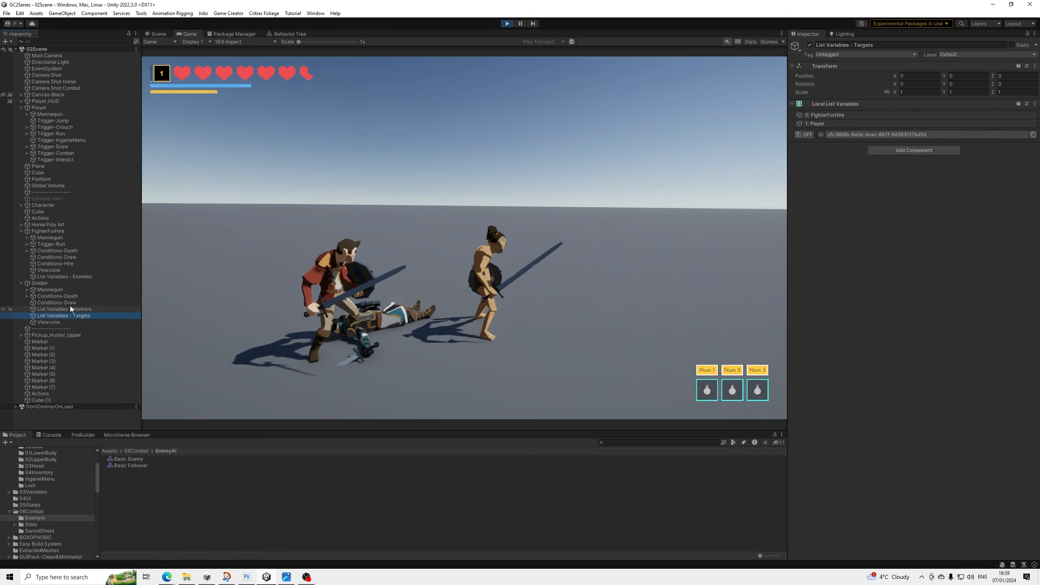
{"action": "left_click", "coordinate": [65, 277]}
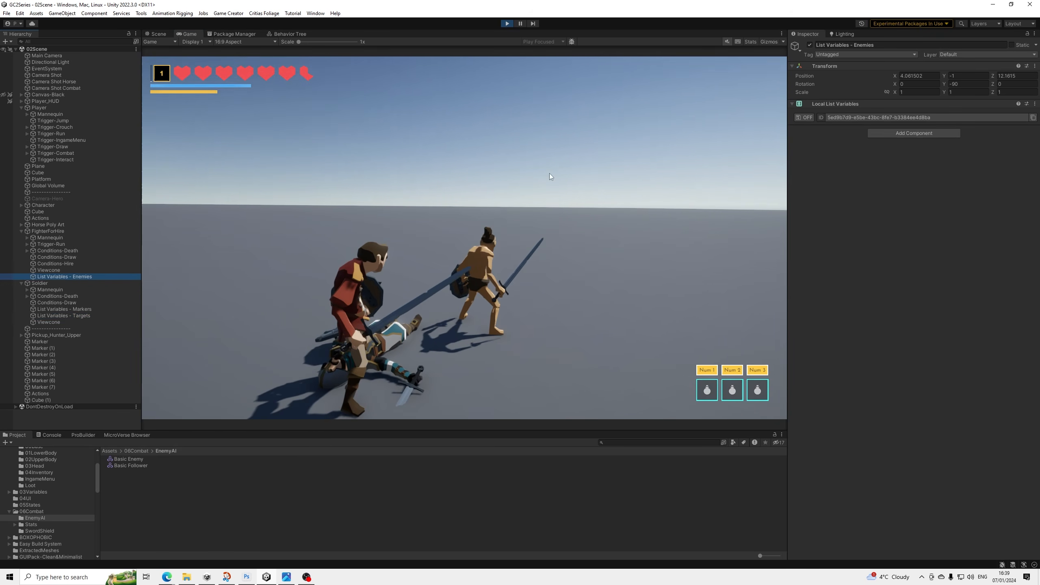
{"action": "left_click", "coordinate": [564, 158]}
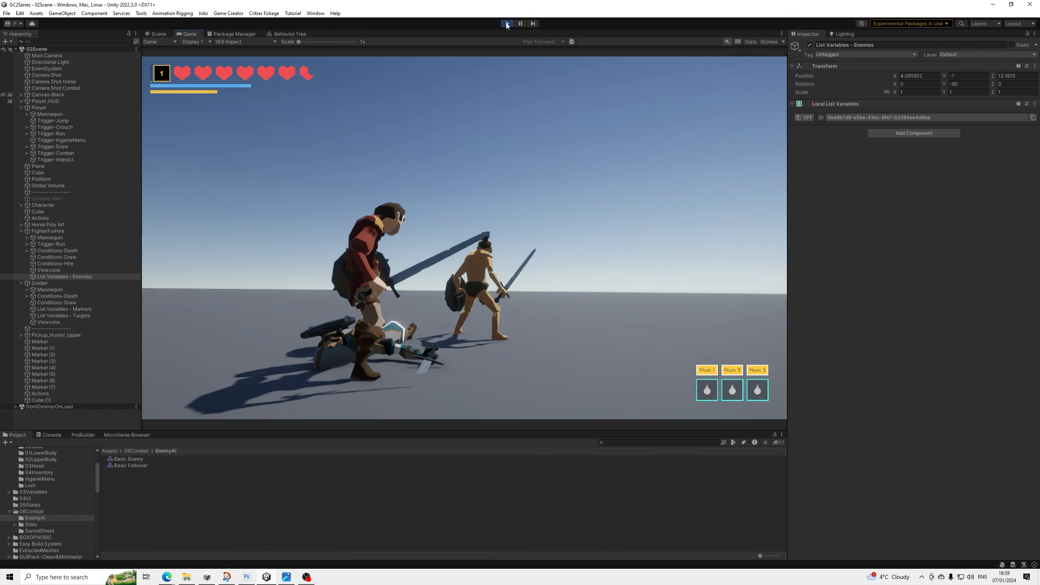
{"action": "left_click", "coordinate": [507, 23]}
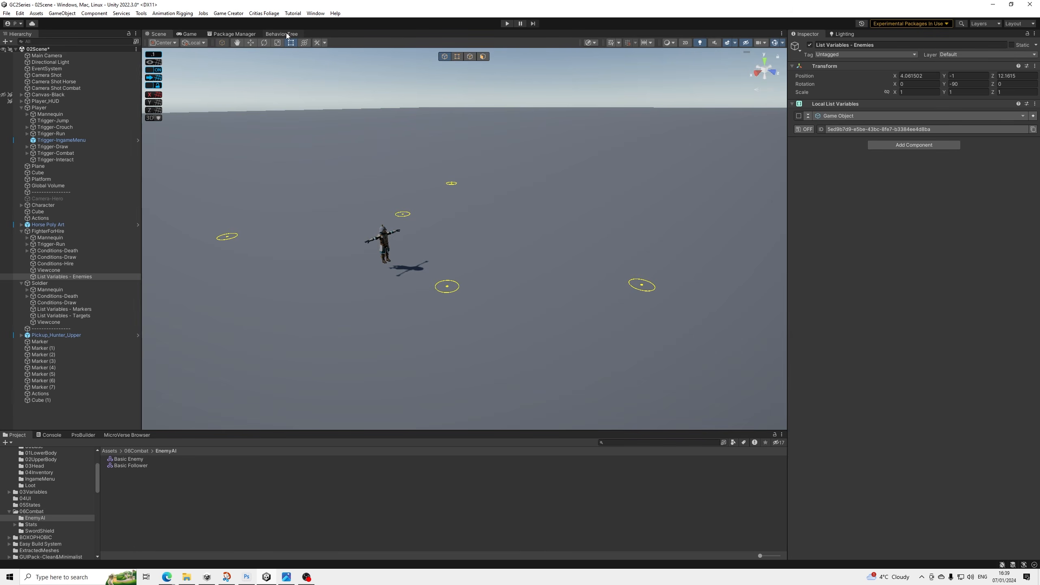
Open the Basic Follower behavior tree and examine its Self[Seen] = True branch and the weapon-drawing task.
{"action": "left_click", "coordinate": [287, 35]}
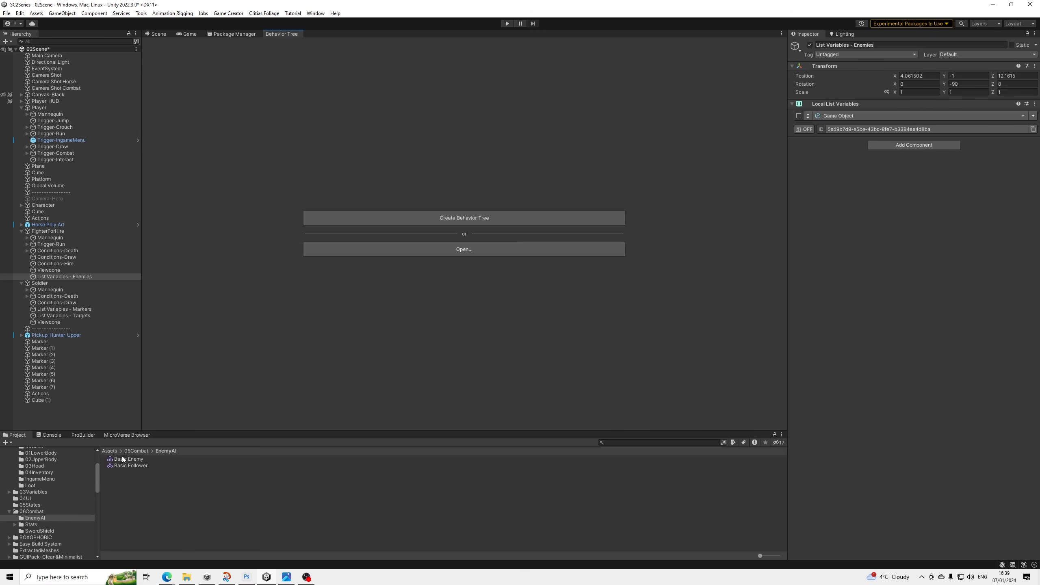
{"action": "left_click", "coordinate": [127, 466]}
{"action": "scroll", "coordinate": [491, 277], "scroll_direction": "down", "scroll_amount": 3}
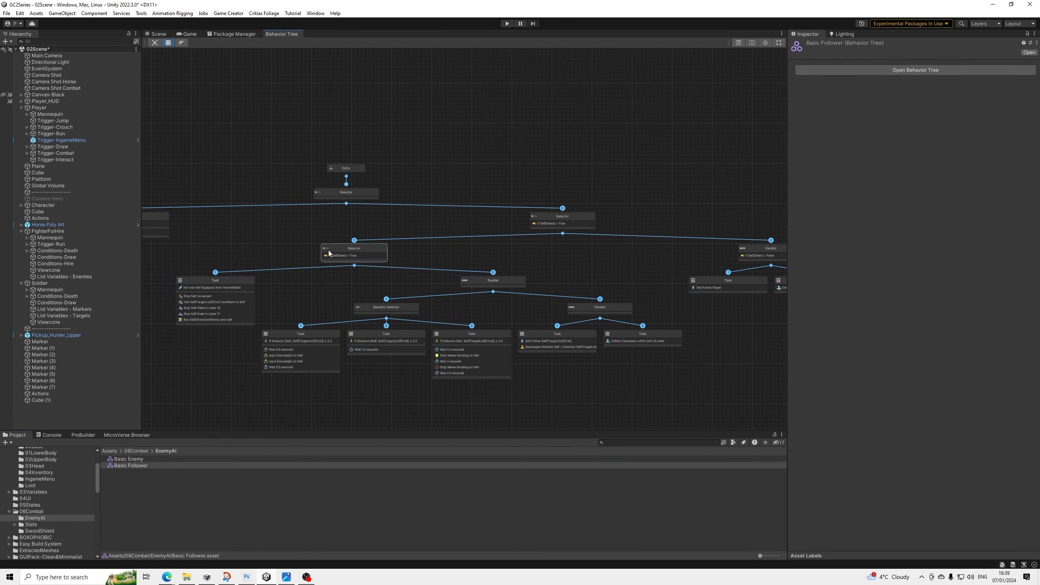
{"action": "scroll", "coordinate": [330, 258], "scroll_direction": "up", "scroll_amount": 5}
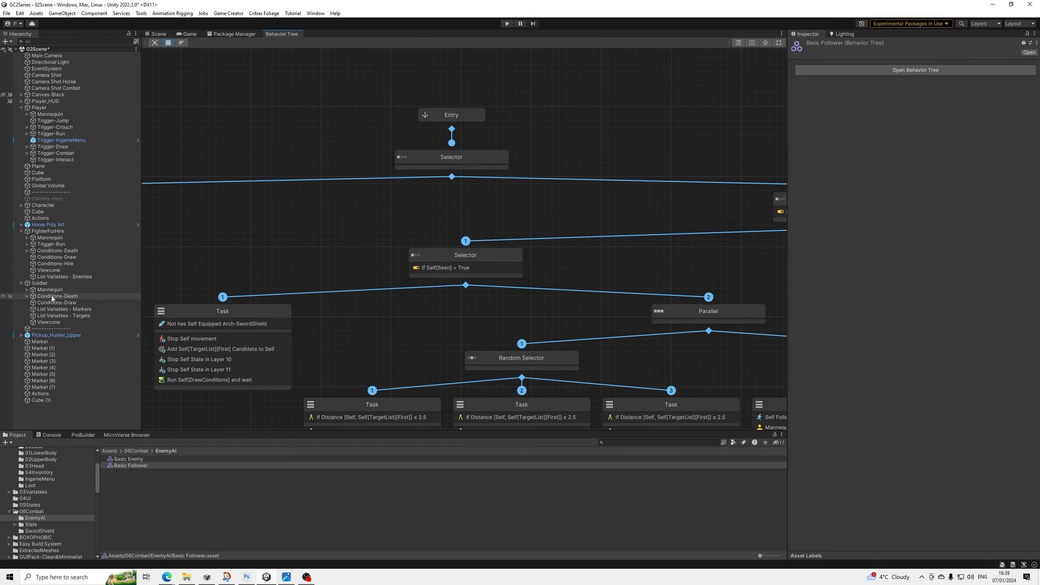
{"action": "scroll", "coordinate": [352, 298], "scroll_direction": "down", "scroll_amount": 3}
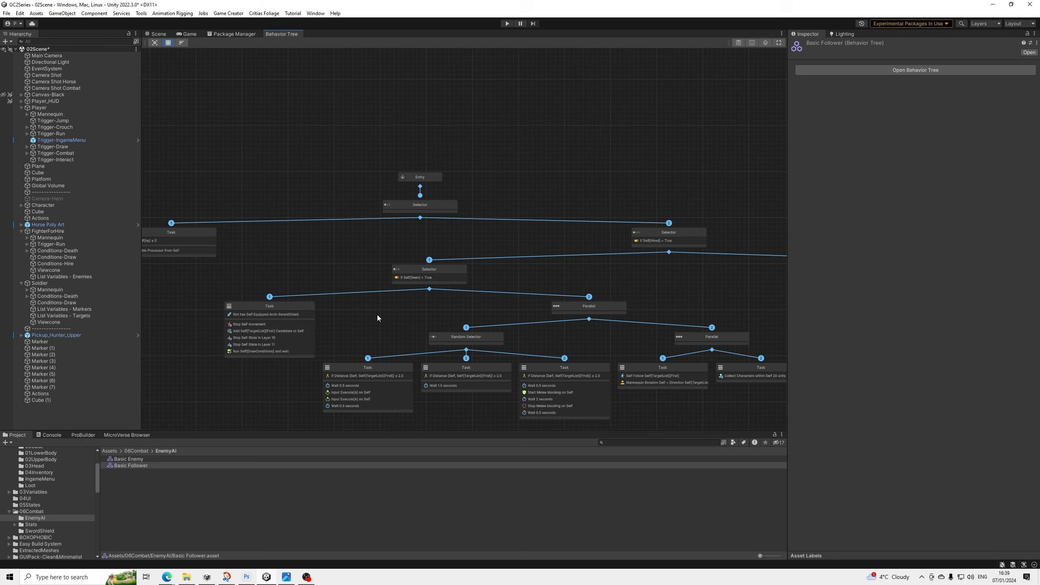
{"action": "middle_click_drag", "start_coordinate": [377, 315], "coordinate": [313, 310]}
{"action": "left_click", "coordinate": [230, 338]}
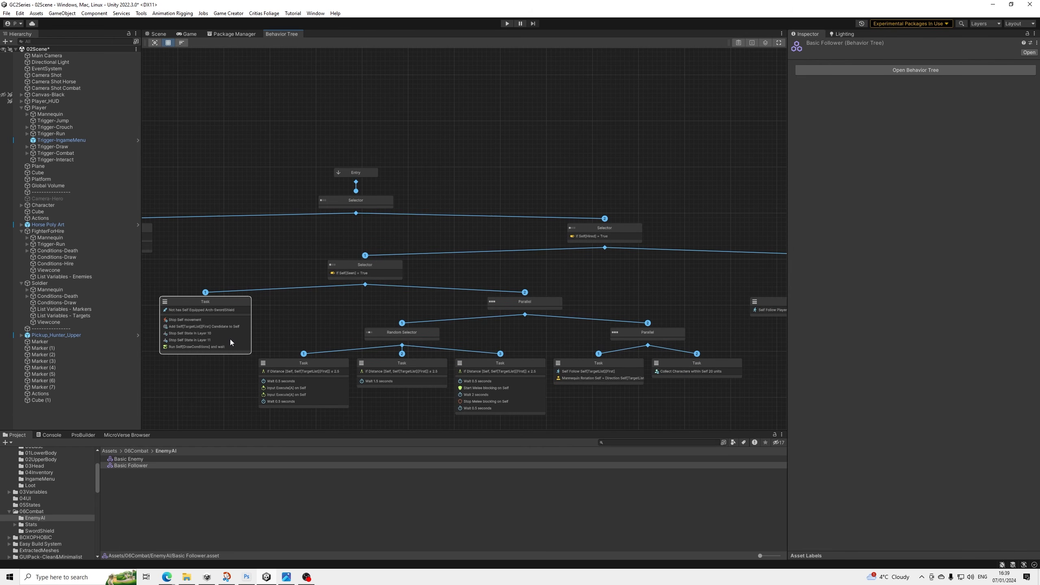
{"action": "scroll", "coordinate": [427, 301], "scroll_direction": "down", "scroll_amount": 1}
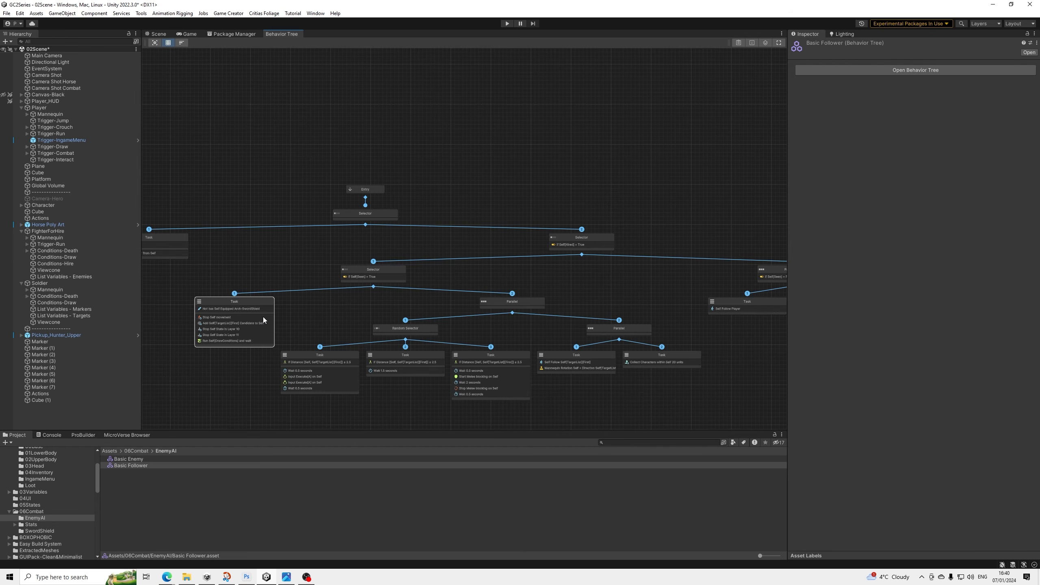
{"action": "middle_click_drag", "start_coordinate": [586, 246], "coordinate": [508, 281]}
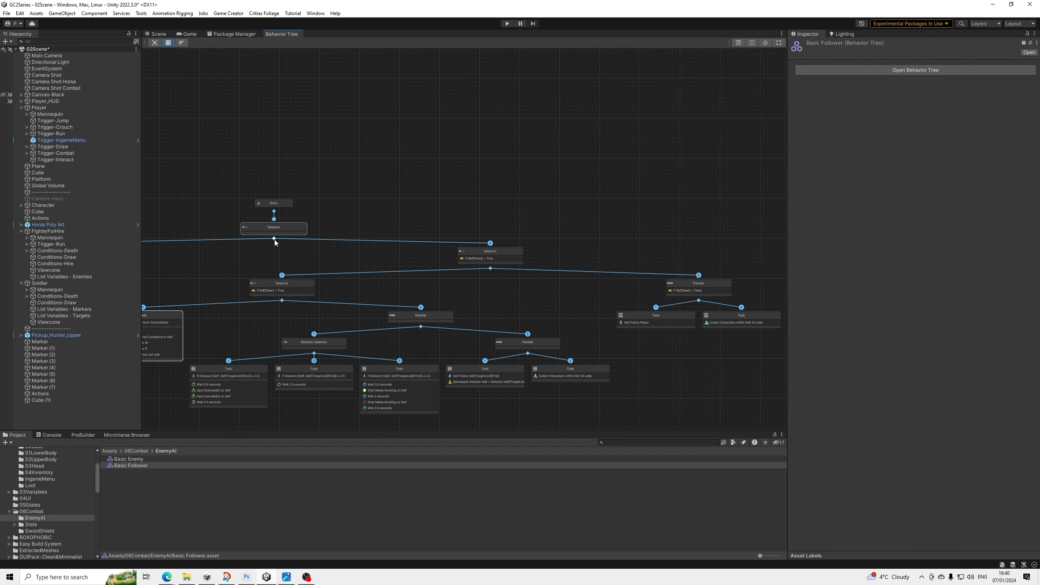
Add a Task node under the Self[Hired] = True selector, ahead of the Self[Seen] = True selector, and auto-arrange the tree.
{"action": "left_click_drag", "start_coordinate": [274, 239], "coordinate": [479, 249]}
{"action": "left_click_drag", "start_coordinate": [261, 265], "coordinate": [282, 275]}
{"action": "left_click_drag", "start_coordinate": [491, 270], "coordinate": [285, 282]}
{"action": "left_click_drag", "start_coordinate": [190, 284], "coordinate": [196, 286]}
{"action": "left_click", "coordinate": [214, 315]}
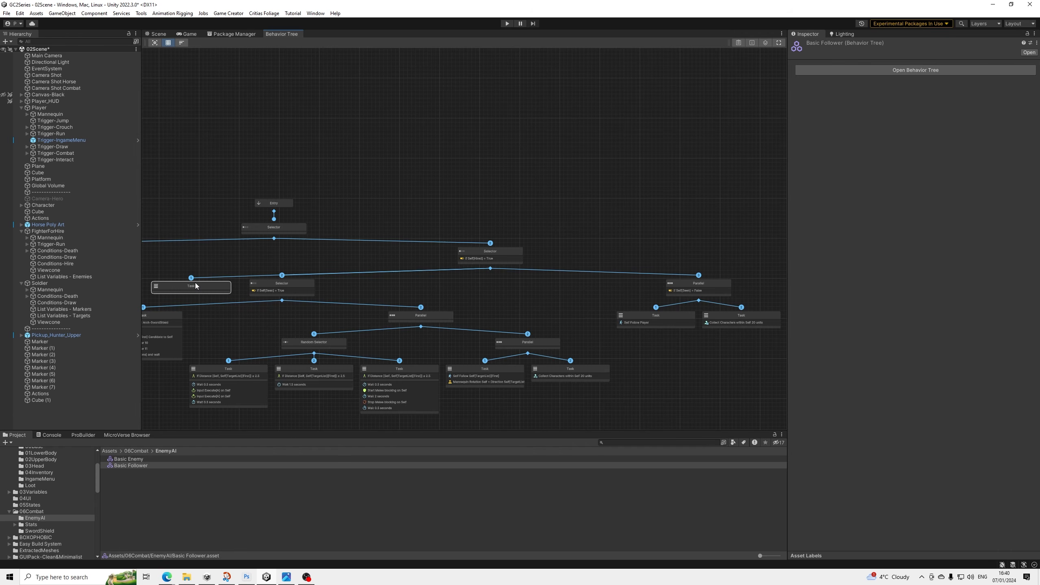
{"action": "middle_click_drag", "start_coordinate": [220, 285], "coordinate": [365, 276]}
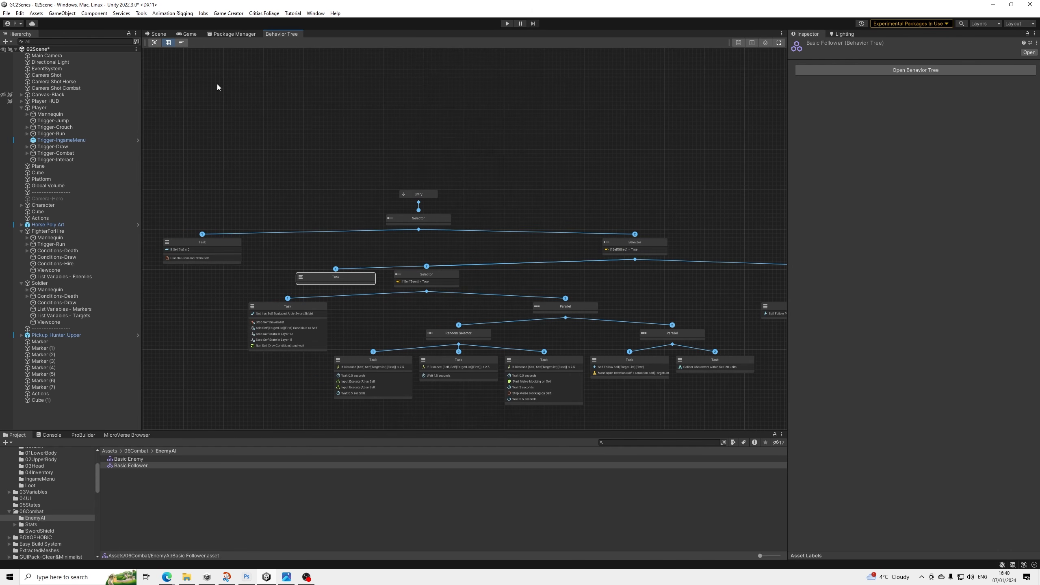
{"action": "left_click", "coordinate": [182, 43]}
{"action": "middle_click_drag", "start_coordinate": [285, 287], "coordinate": [349, 287]}
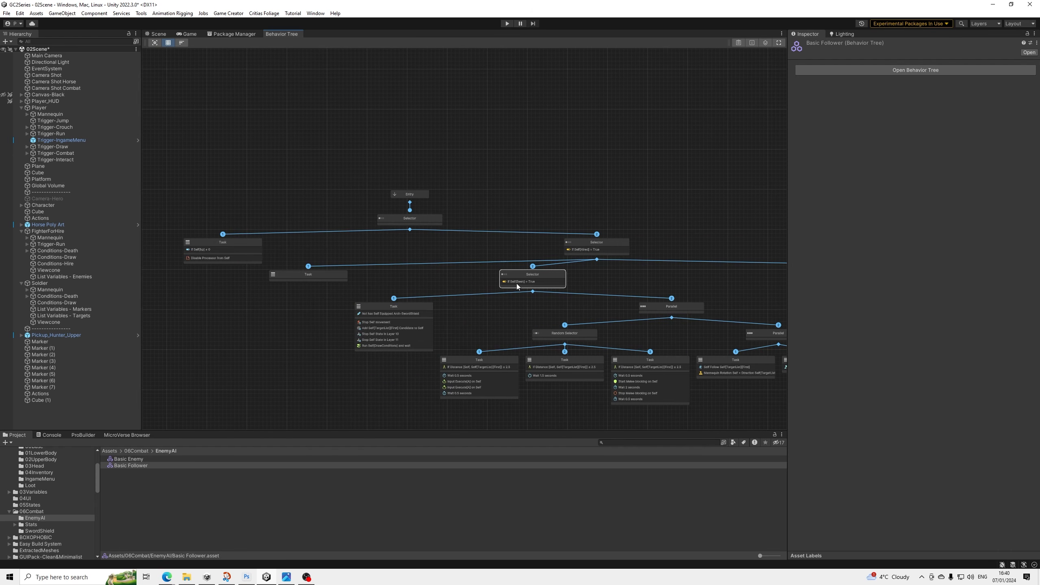
Copy the Self[Seen] = True condition from the neighbouring selector into the new empty Task.
{"action": "left_click", "coordinate": [756, 41]}
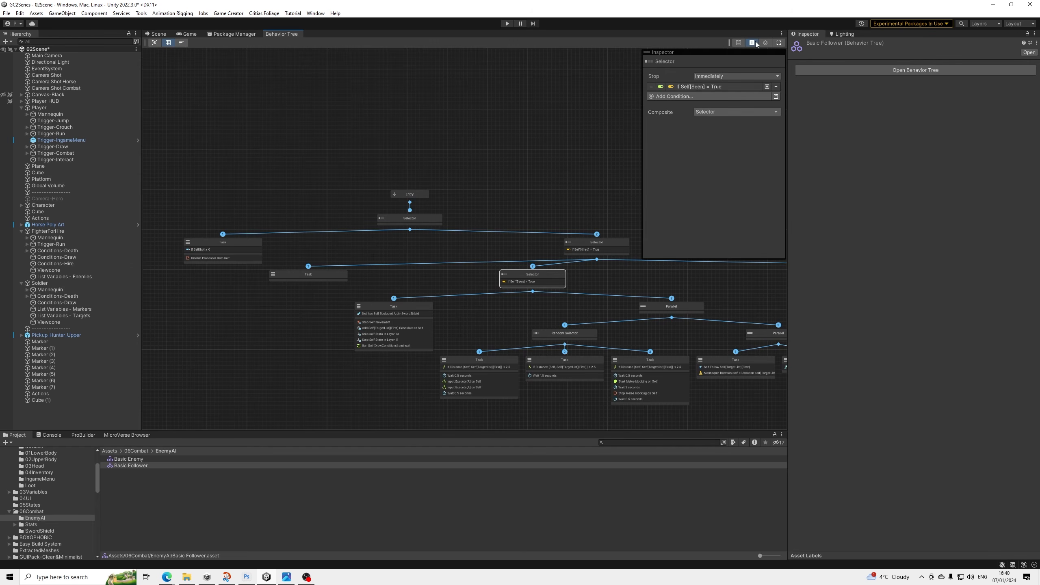
{"action": "right_click", "coordinate": [719, 88]}
{"action": "left_click", "coordinate": [738, 94]}
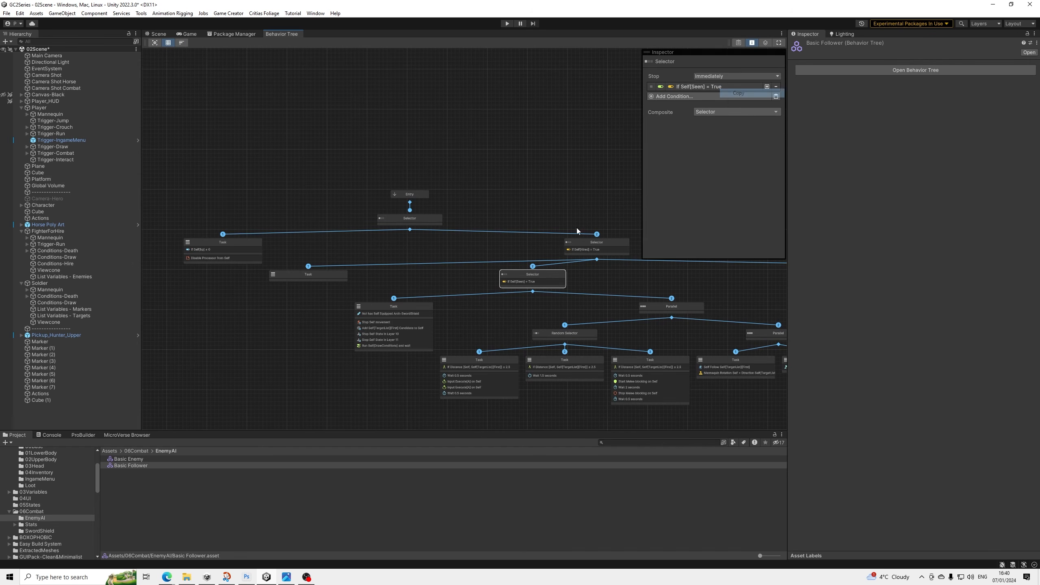
{"action": "left_click", "coordinate": [332, 280]}
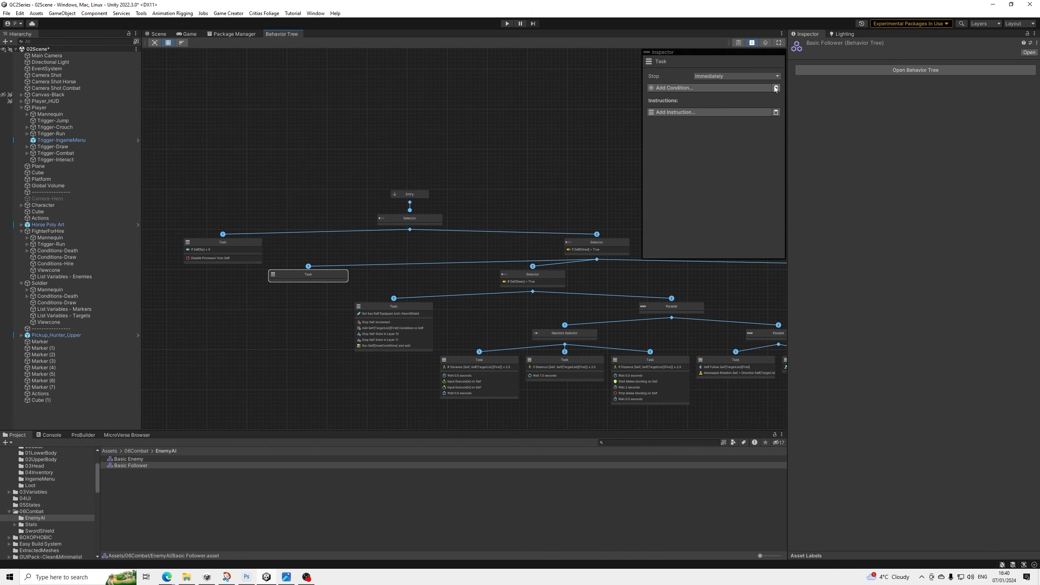
{"action": "left_click", "coordinate": [774, 88]}
{"action": "left_click", "coordinate": [678, 89]}
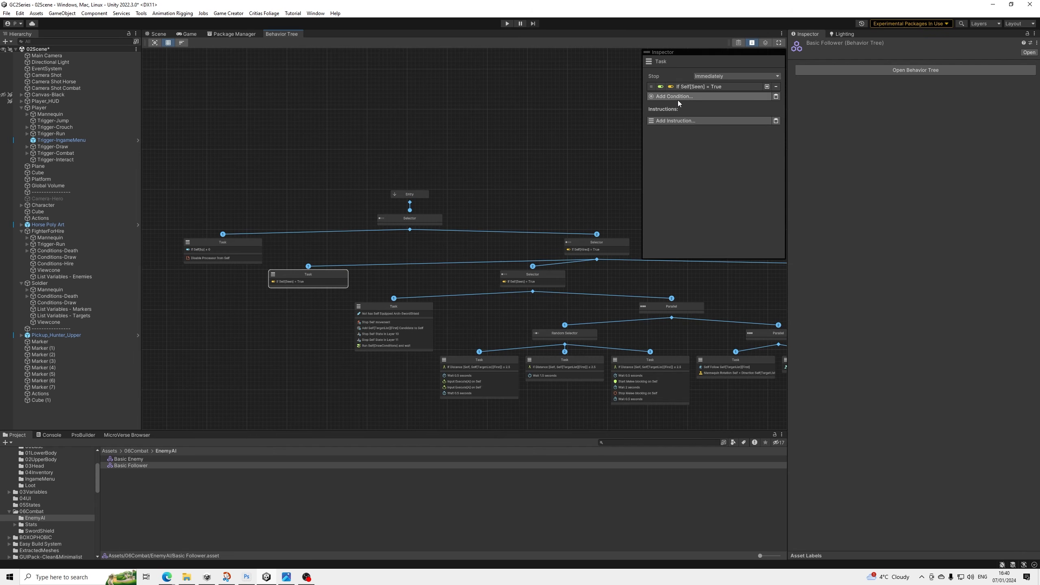
Add a List is Empty condition to the new Task, using Self's TargetList parameter as the local list.
{"action": "left_click", "coordinate": [679, 98]}
{"action": "type", "text": "vari"}
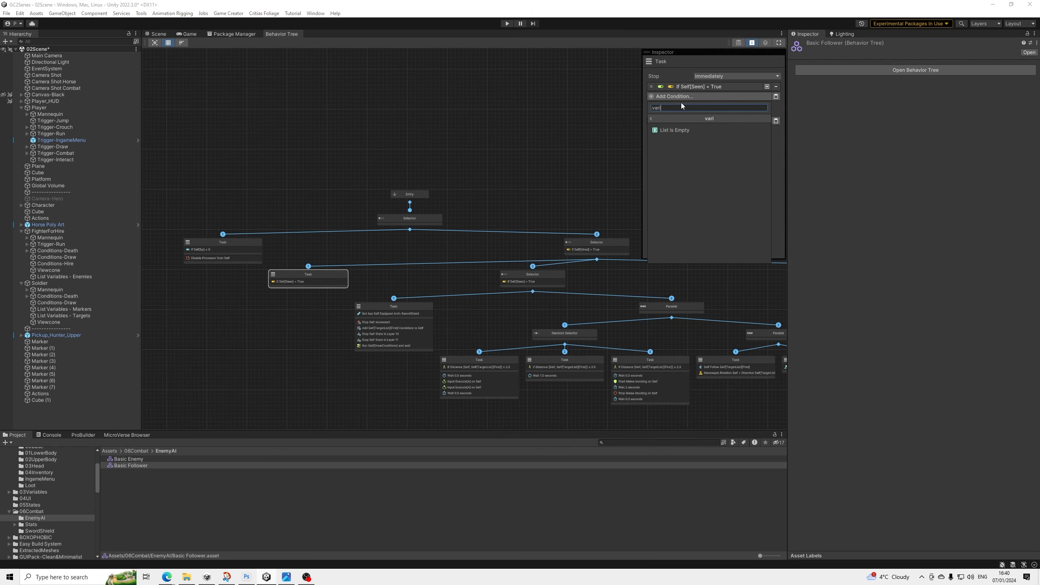
{"action": "key", "text": "Return"}
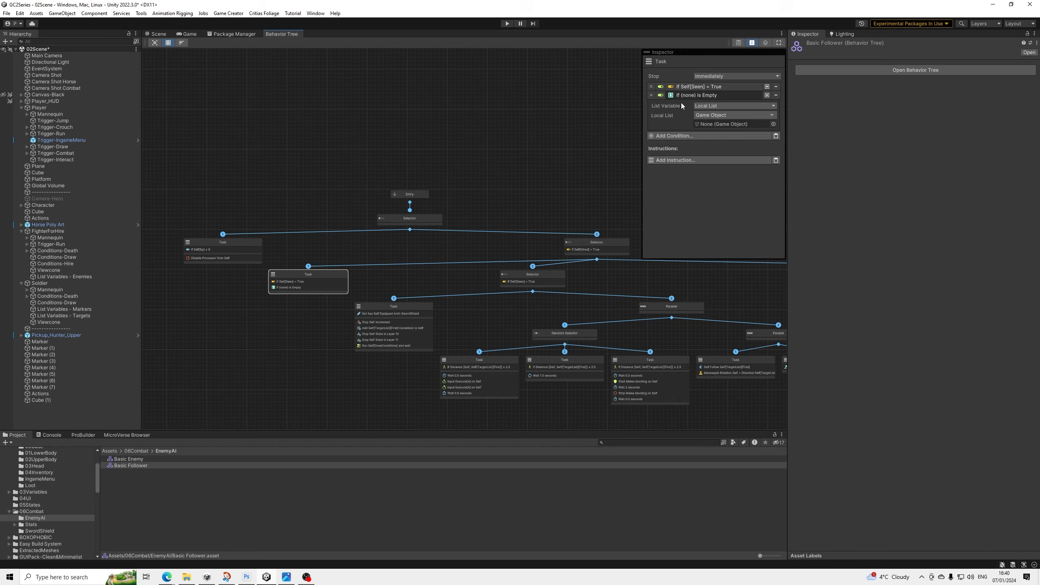
{"action": "left_click", "coordinate": [718, 116]}
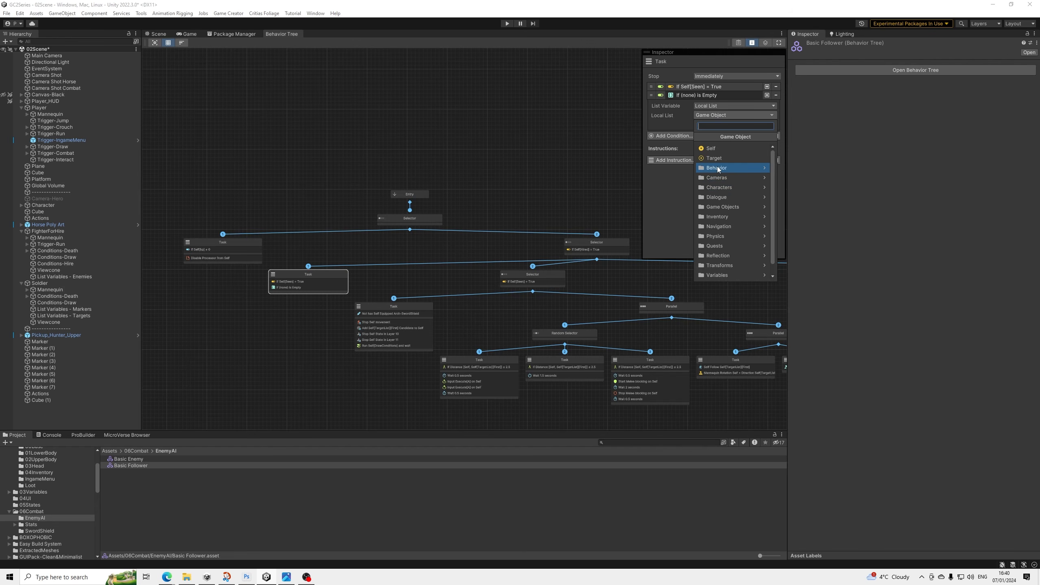
{"action": "left_click", "coordinate": [720, 167]}
{"action": "left_click", "coordinate": [724, 151]}
{"action": "left_click", "coordinate": [699, 133]}
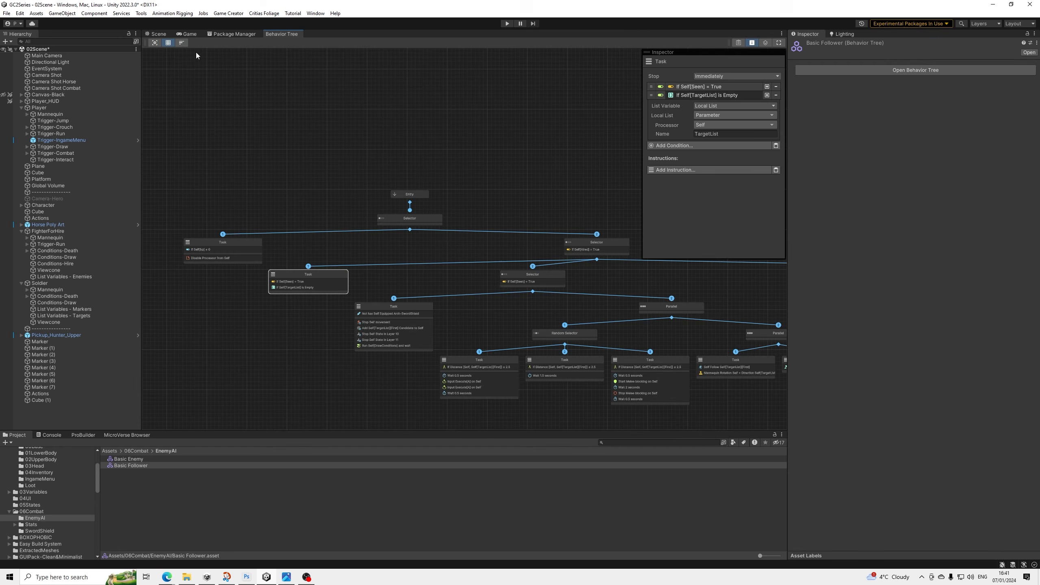
{"action": "left_click", "coordinate": [700, 94]}
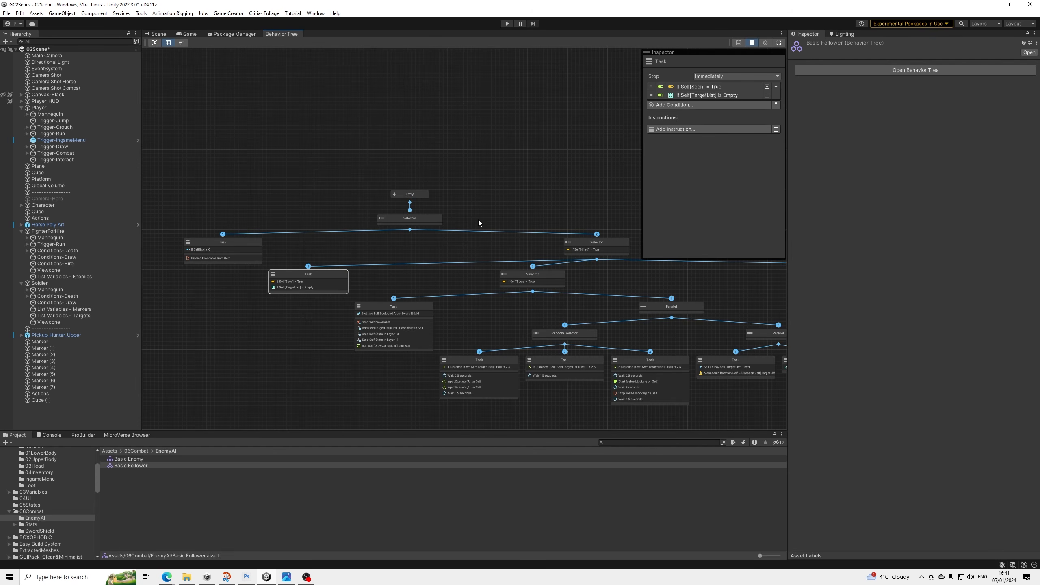
Copy the Arch-SwordShield equipped condition from the weapon-drawing task into the new Task and invert it to require the weapon equipped.
{"action": "left_click", "coordinate": [409, 321]}
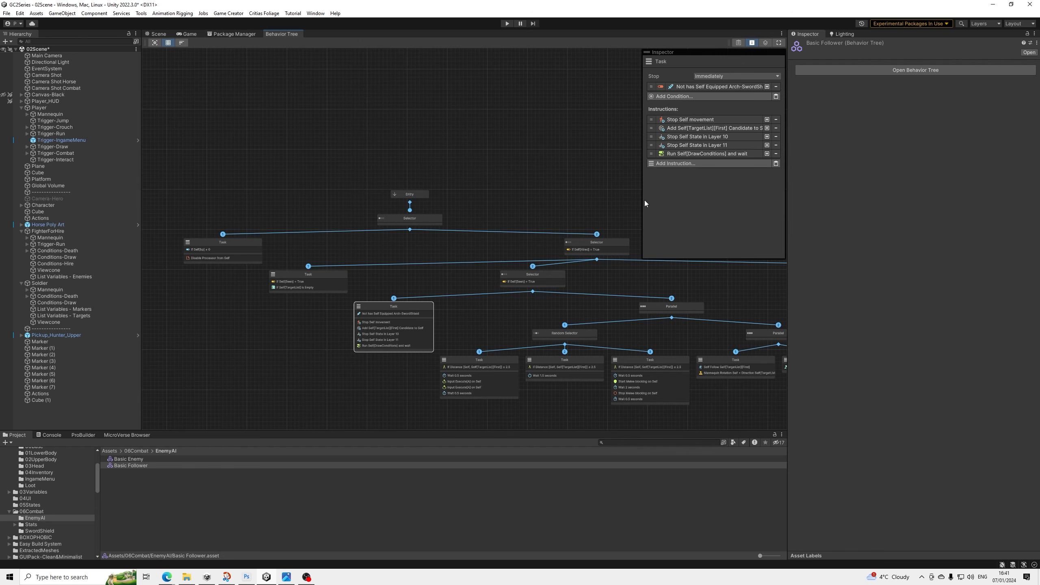
{"action": "right_click", "coordinate": [697, 88]}
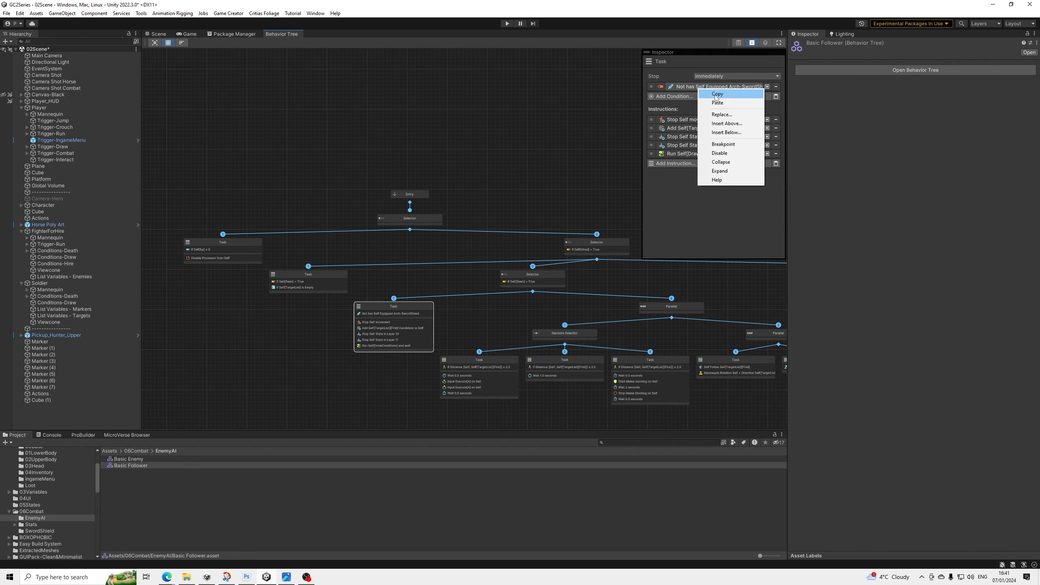
{"action": "left_click", "coordinate": [717, 93]}
{"action": "left_click", "coordinate": [325, 276]}
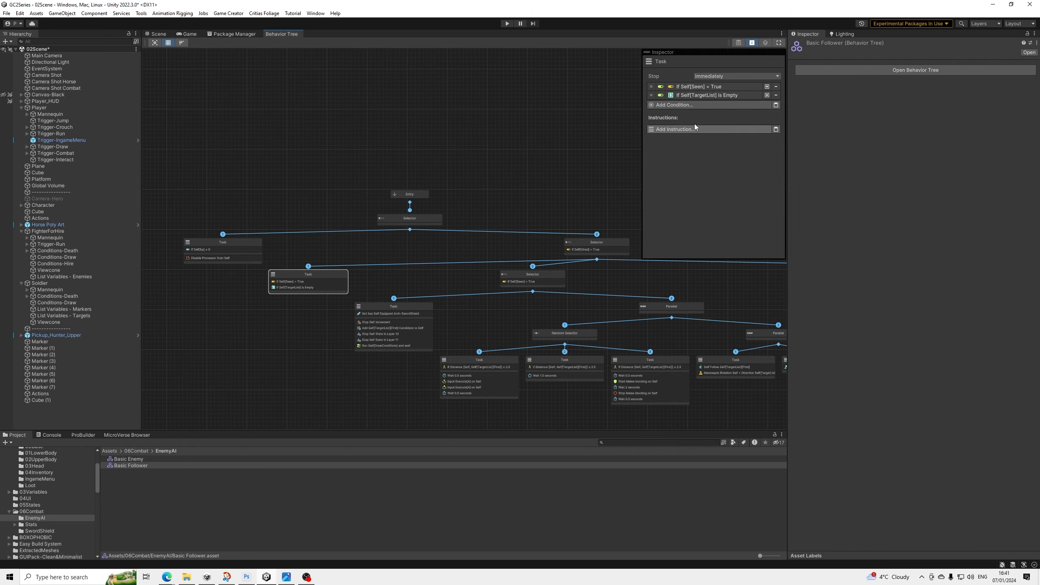
{"action": "left_click", "coordinate": [775, 105]}
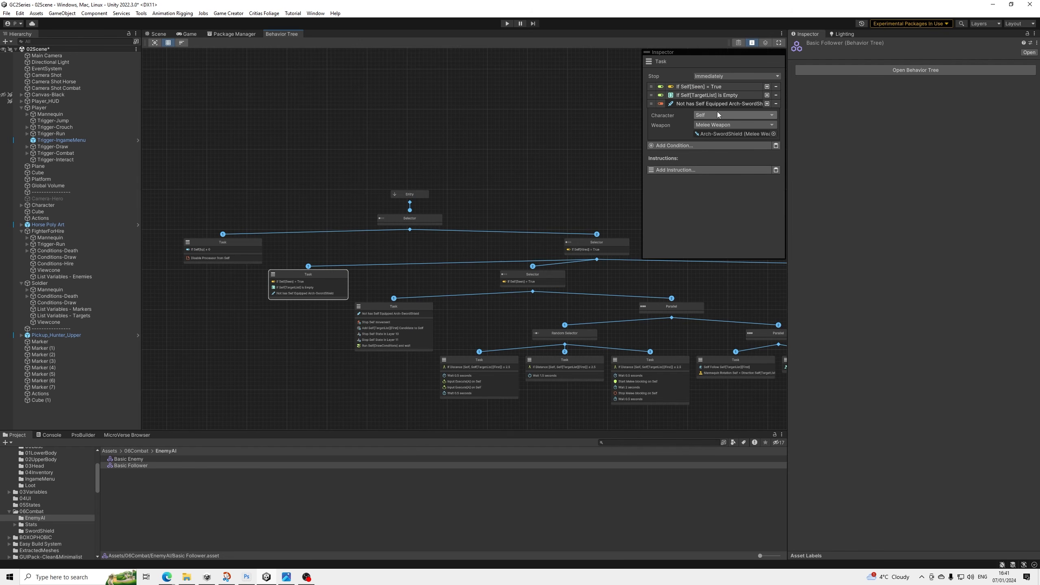
{"action": "left_click", "coordinate": [686, 104]}
{"action": "left_click", "coordinate": [390, 330]}
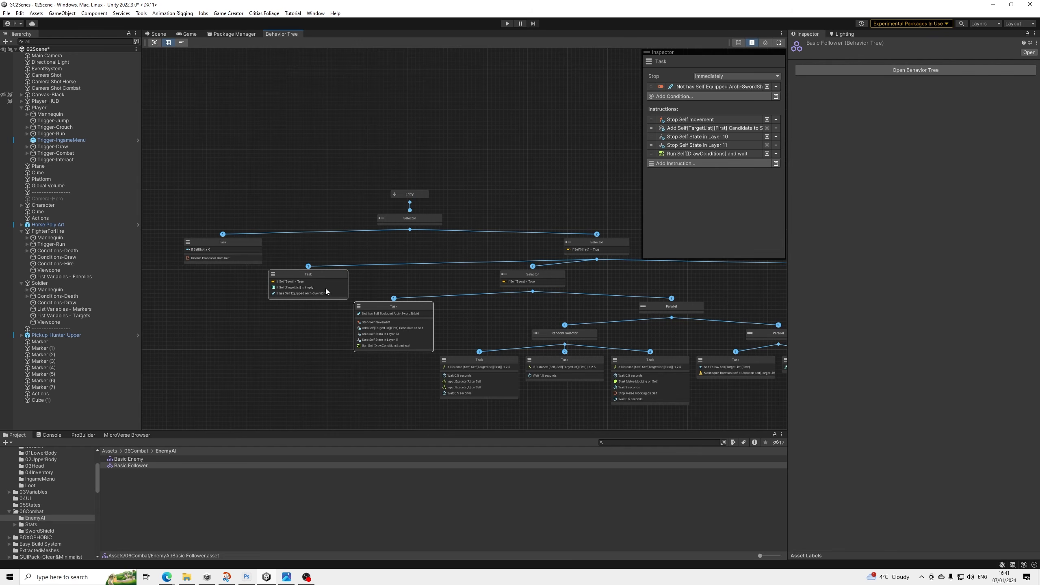
{"action": "middle_click_drag", "start_coordinate": [507, 301], "coordinate": [429, 299]}
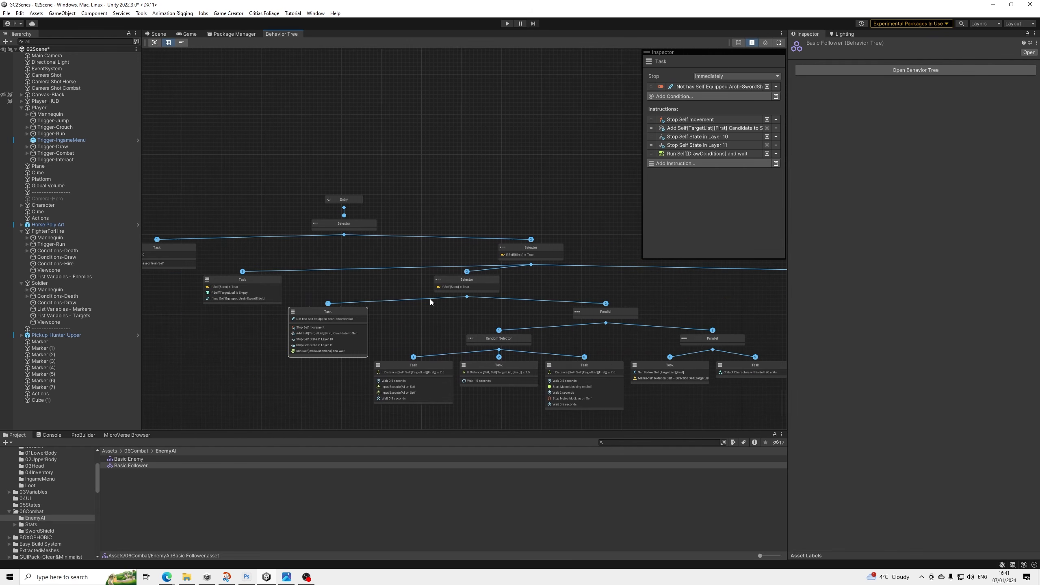
Add a Set Bool instruction to the new Task that checks for the empty TargetList.
{"action": "left_click", "coordinate": [250, 294]}
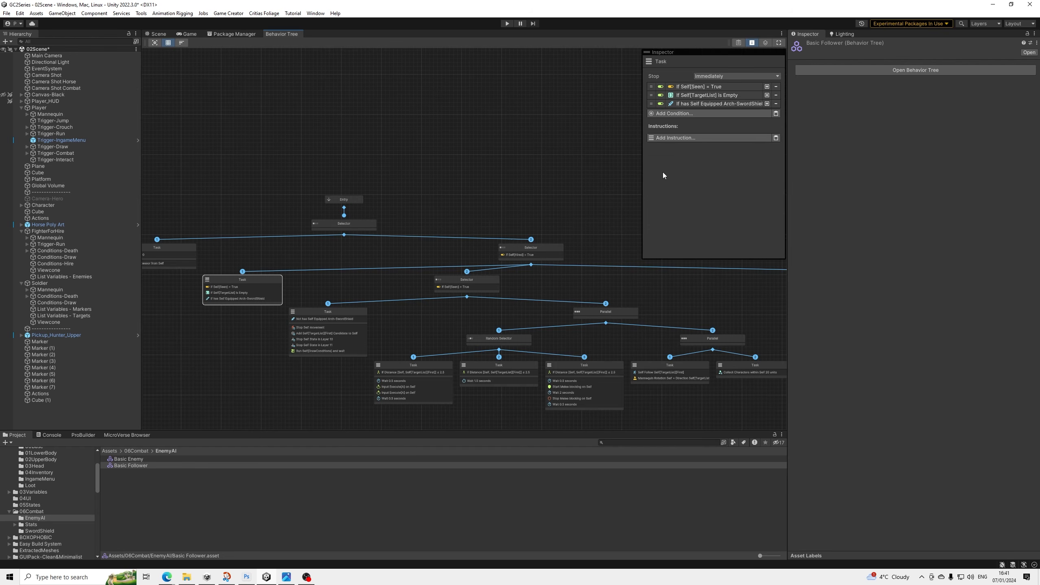
{"action": "left_click", "coordinate": [669, 138]}
{"action": "type", "text": "se"}
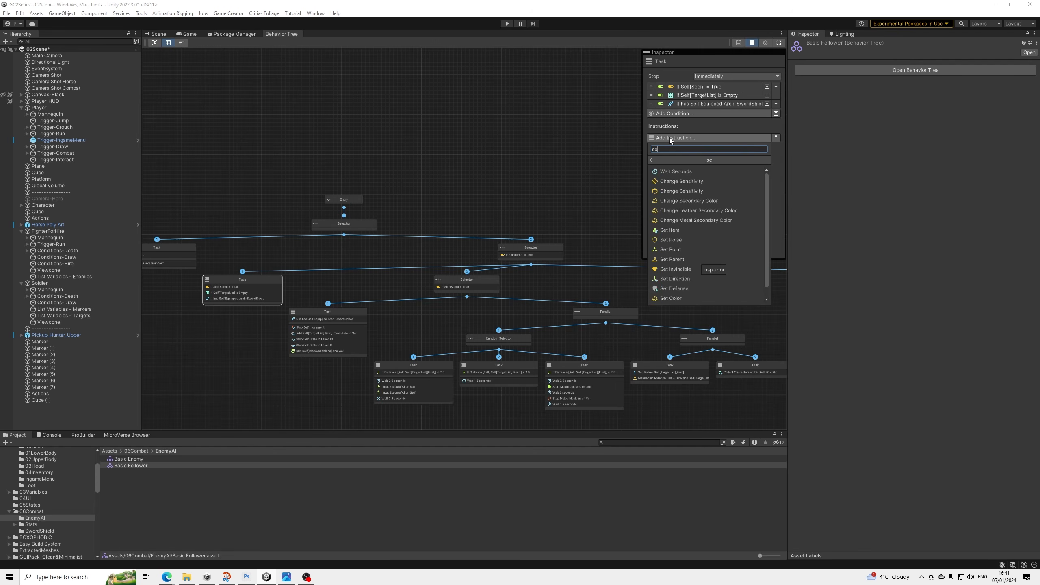
{"action": "key", "text": "BackSpace"}
{"action": "key", "text": "BackSpace"}
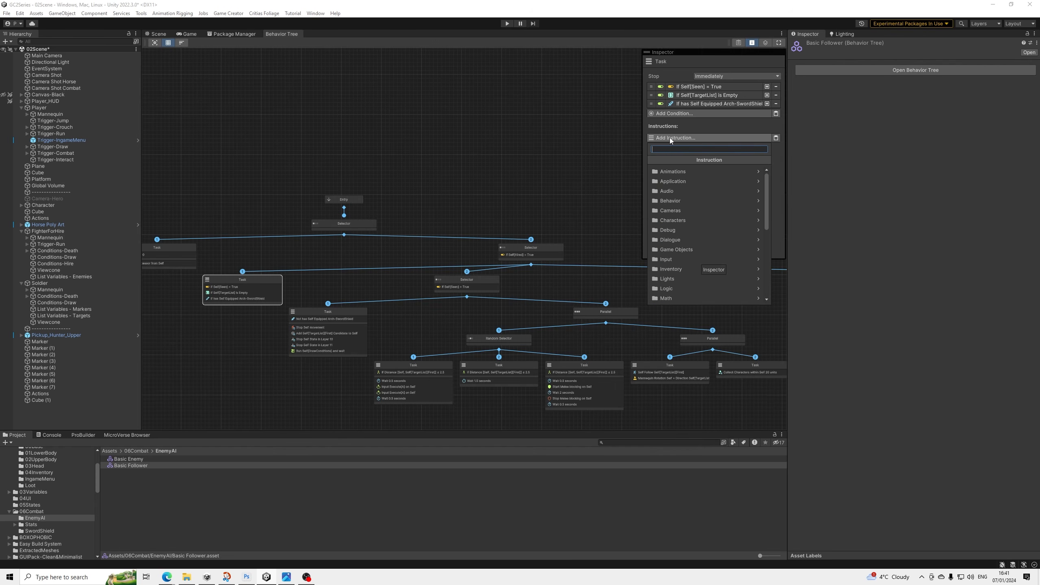
{"action": "type", "text": "bool"}
{"action": "key", "text": "Down"}
{"action": "key", "text": "Down"}
{"action": "key", "text": "Down"}
{"action": "key", "text": "Down"}
{"action": "key", "text": "Down"}
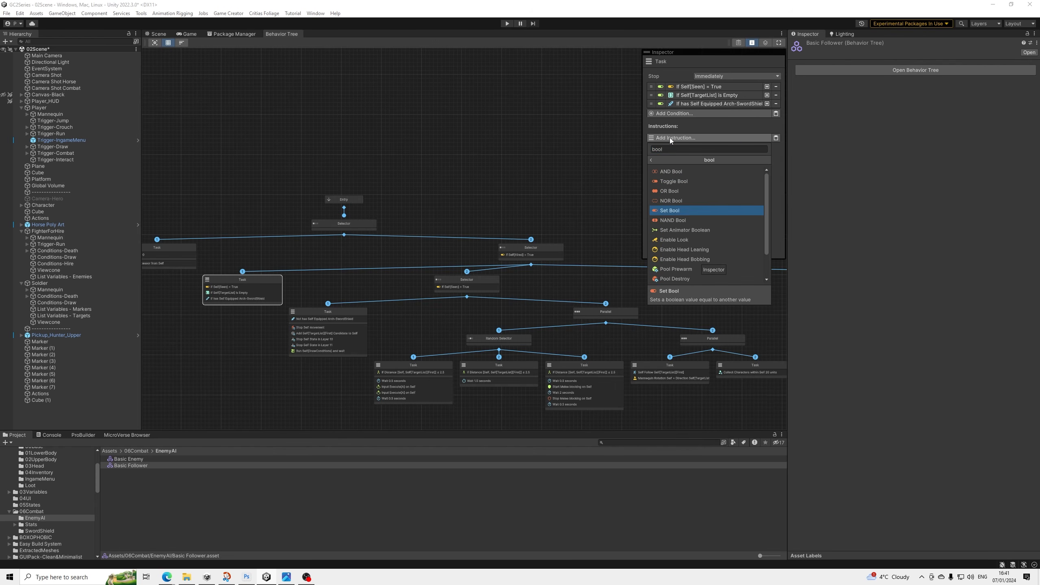
{"action": "key", "text": "Return"}
Configure the Set Bool instruction to set Self's Seen parameter to False.
{"action": "left_click", "coordinate": [732, 147]}
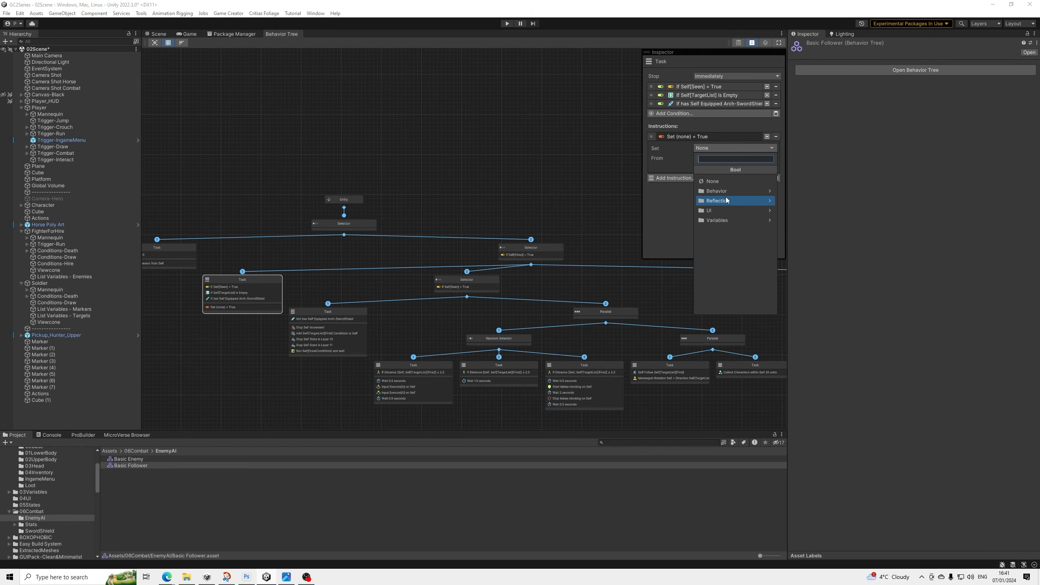
{"action": "left_click", "coordinate": [727, 200]}
{"action": "left_click", "coordinate": [724, 181]}
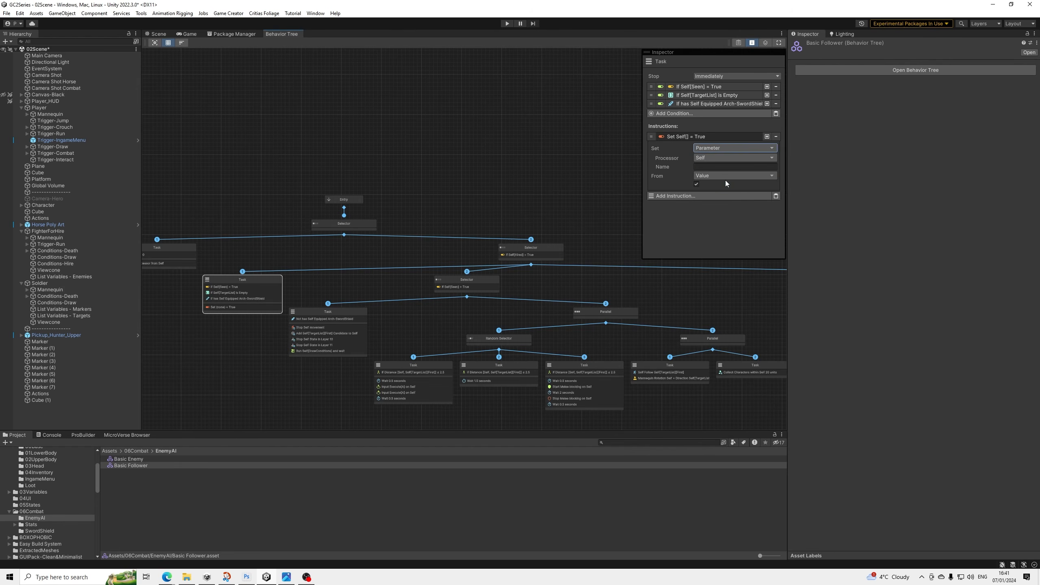
{"action": "left_click", "coordinate": [699, 167]}
{"action": "type", "text": "Seen"}
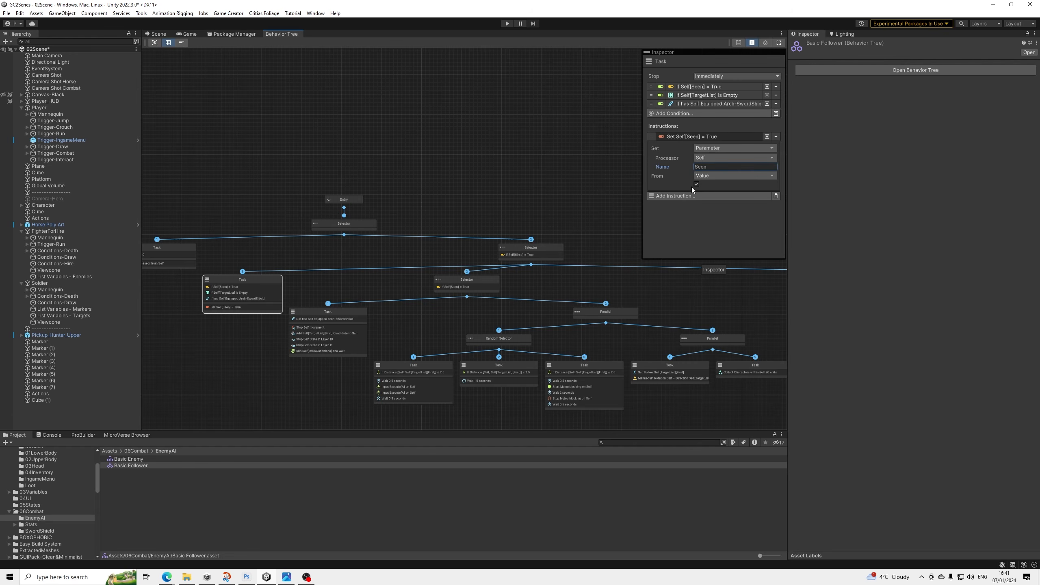
{"action": "left_click", "coordinate": [696, 185]}
{"action": "left_click", "coordinate": [707, 136]}
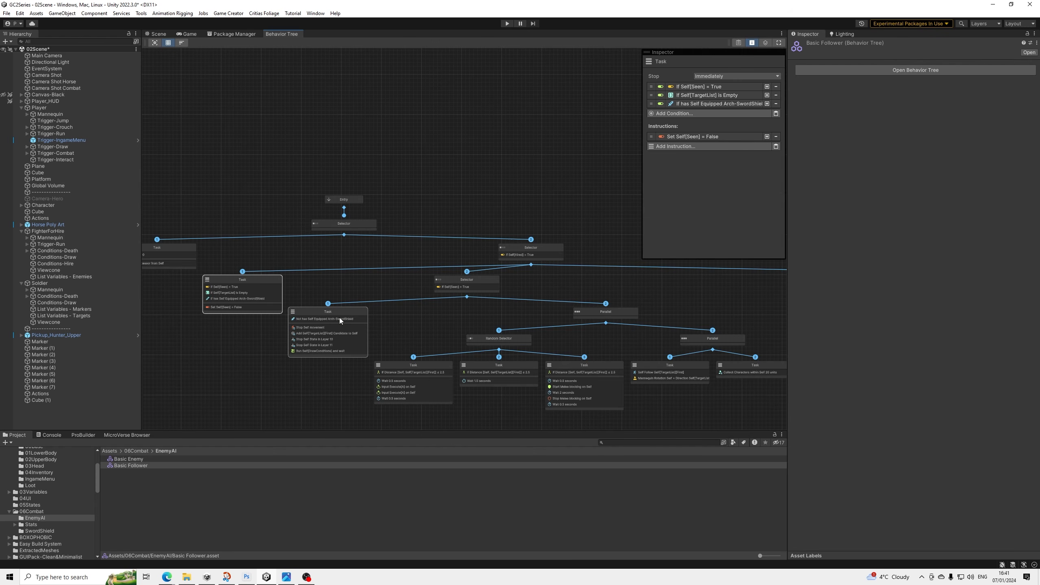
Copy the Run Self[DrawConditions] instruction from the weapon-drawing task into the new Task and place it before the Set Self[Seen] instruction.
{"action": "left_click", "coordinate": [321, 323]}
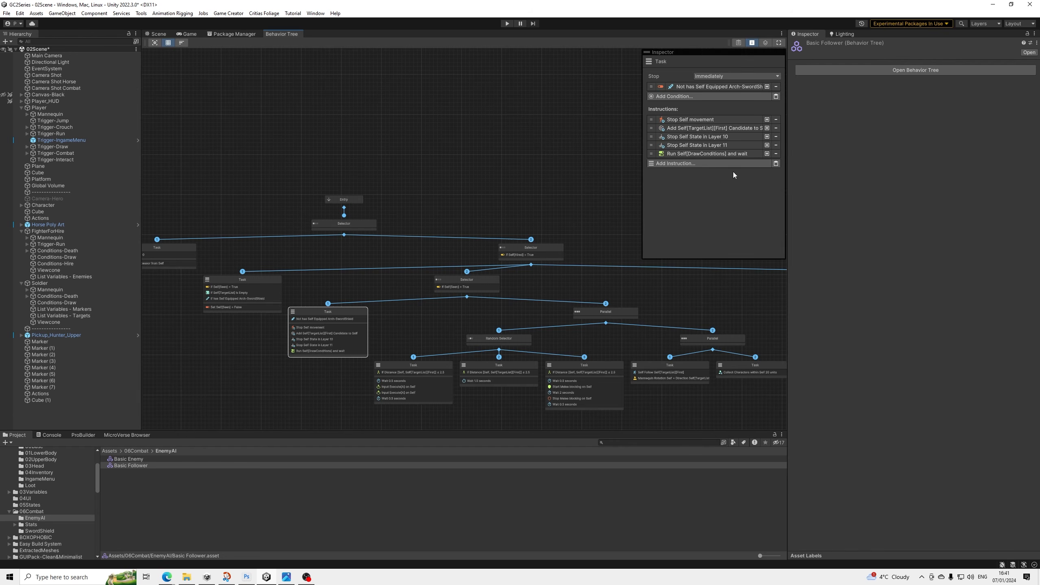
{"action": "right_click", "coordinate": [729, 157]}
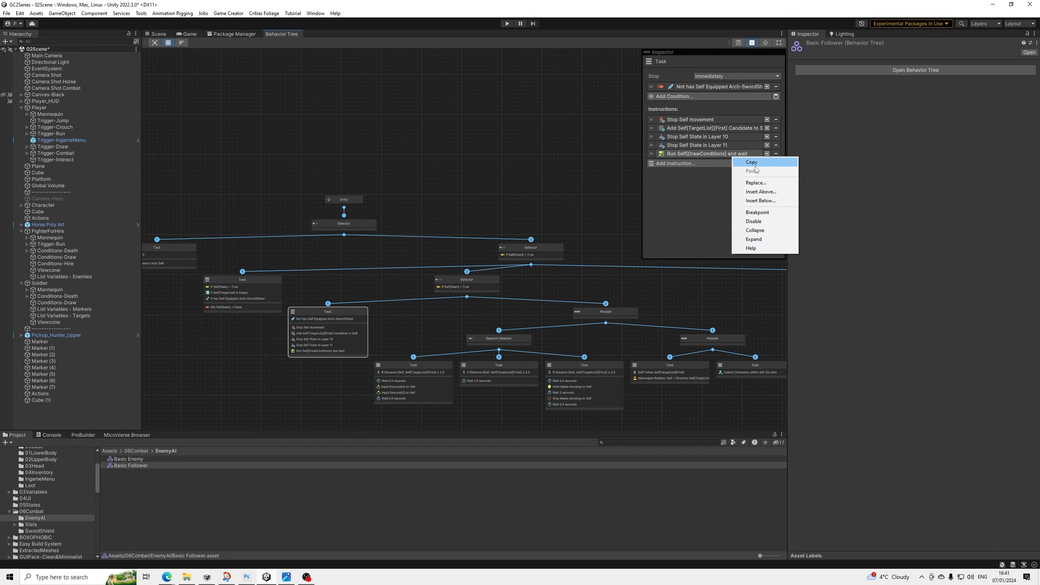
{"action": "left_click", "coordinate": [751, 162]}
{"action": "left_click", "coordinate": [266, 305]}
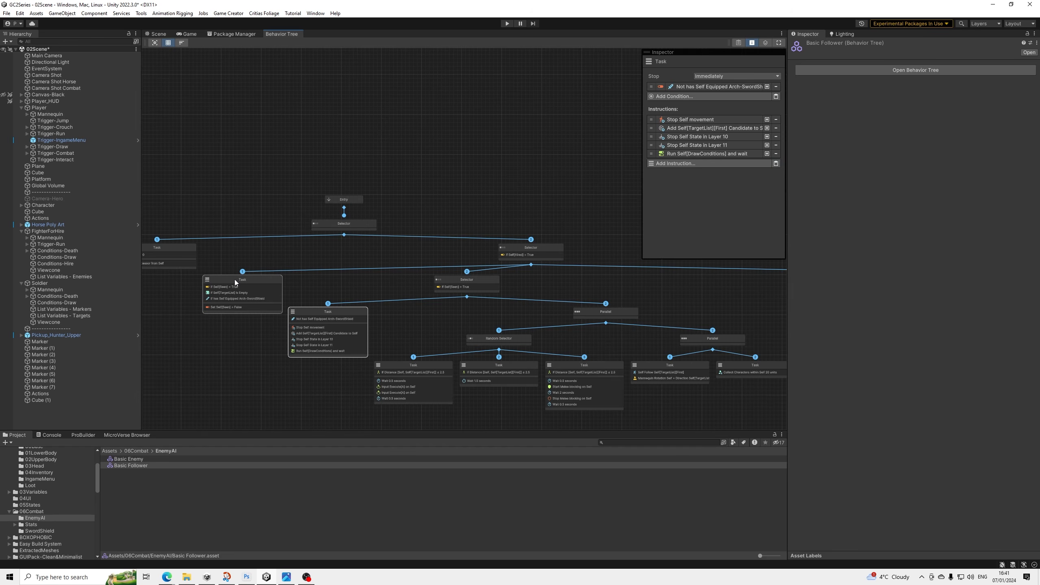
{"action": "left_click", "coordinate": [776, 147]}
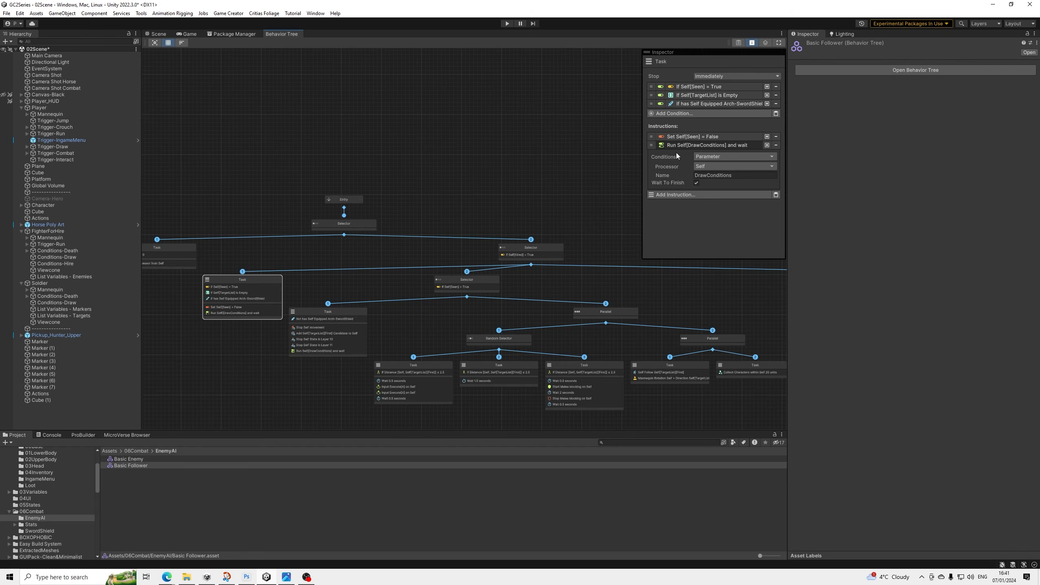
{"action": "left_click_drag", "start_coordinate": [651, 147], "coordinate": [657, 135]}
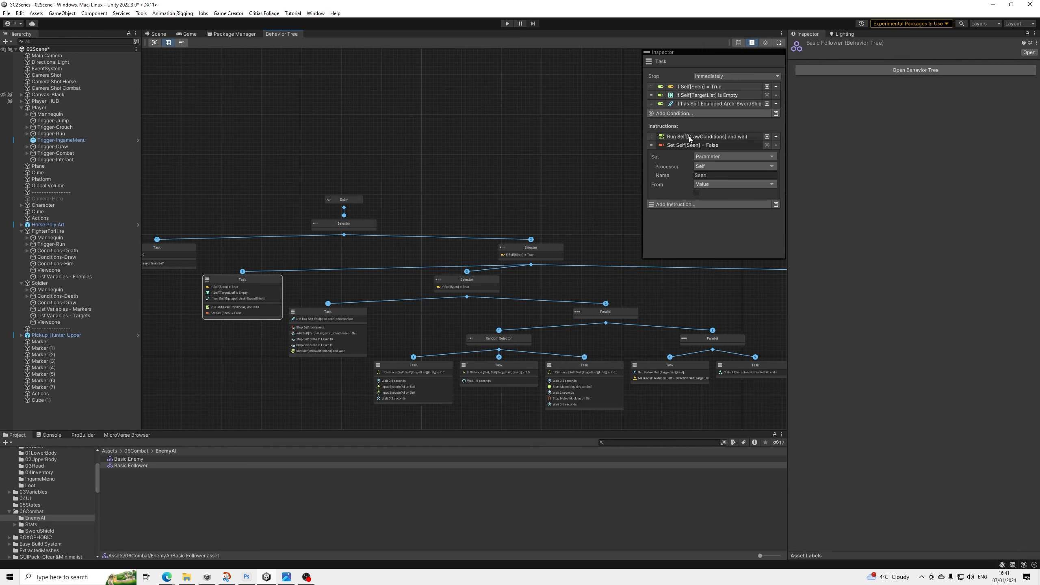
{"action": "left_click", "coordinate": [688, 137]}
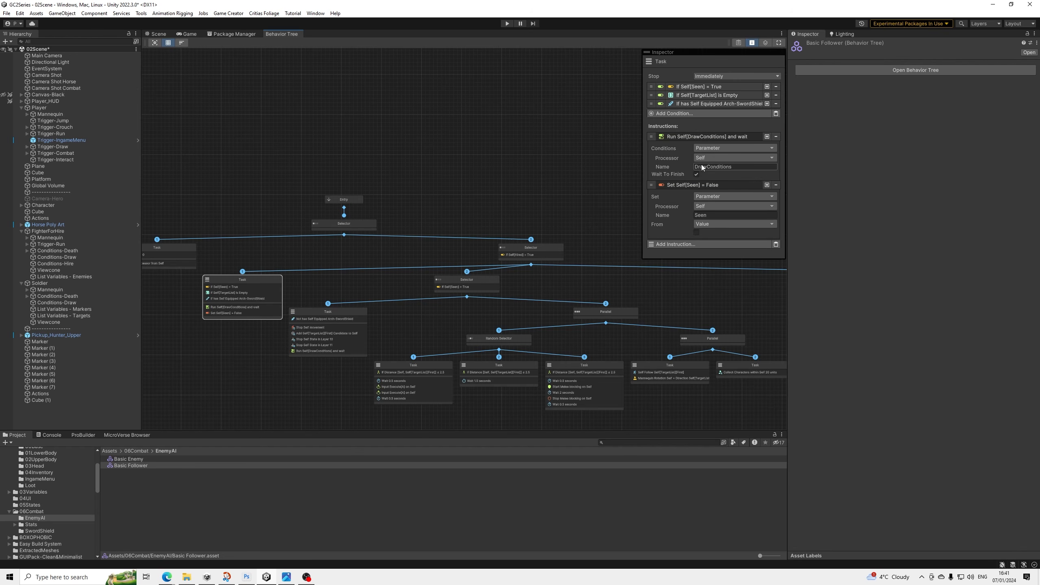
In Soldier's Conditions-Draw, switch the Non-Mounted UnEquip branch's equipped-weapon condition from Player to a Character reference.
{"action": "left_click", "coordinate": [63, 302]}
{"action": "left_click", "coordinate": [858, 116]}
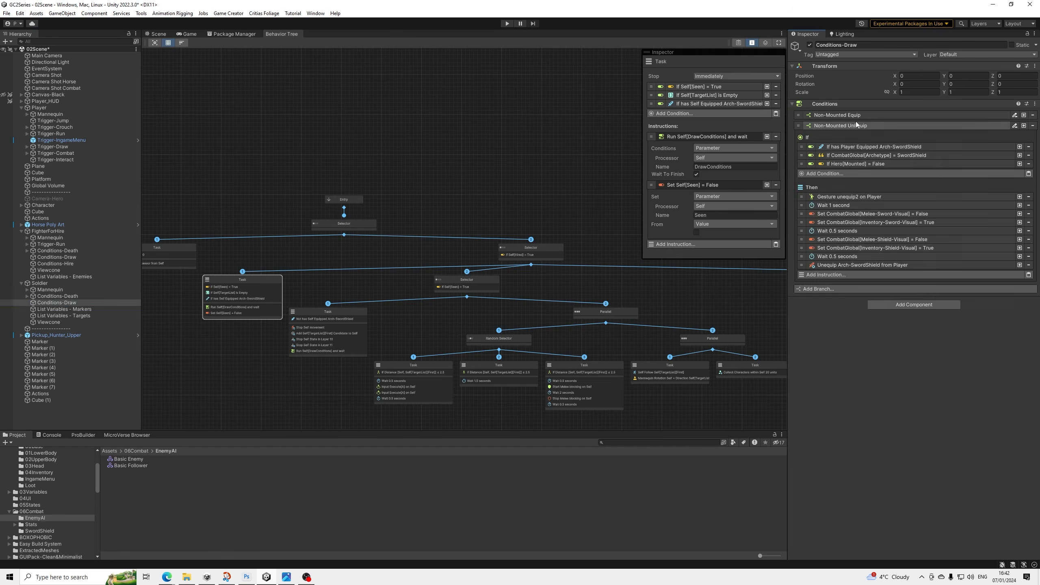
{"action": "left_click", "coordinate": [858, 116]}
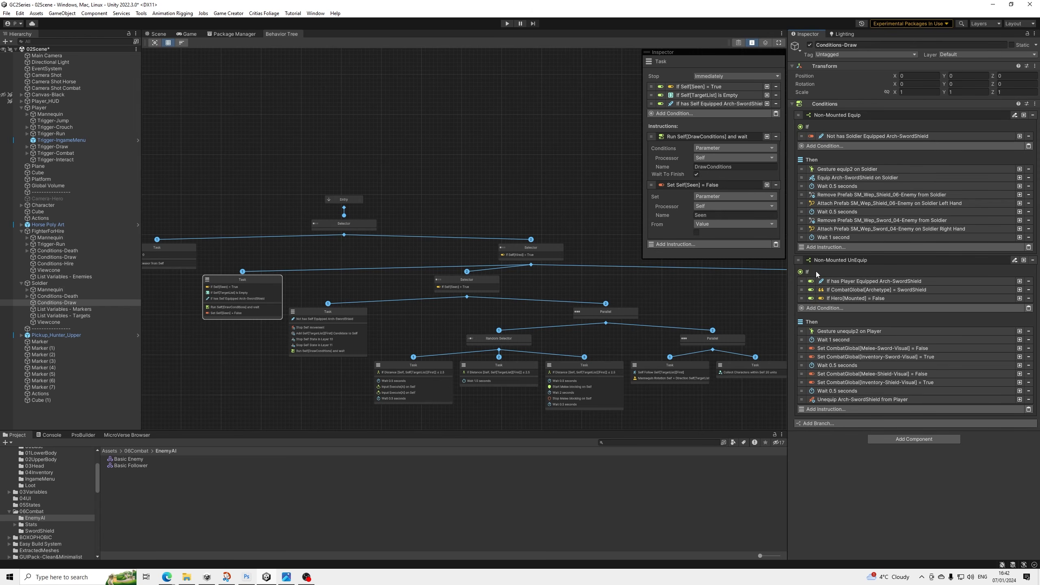
{"action": "left_click", "coordinate": [876, 281]}
{"action": "left_click", "coordinate": [942, 293]}
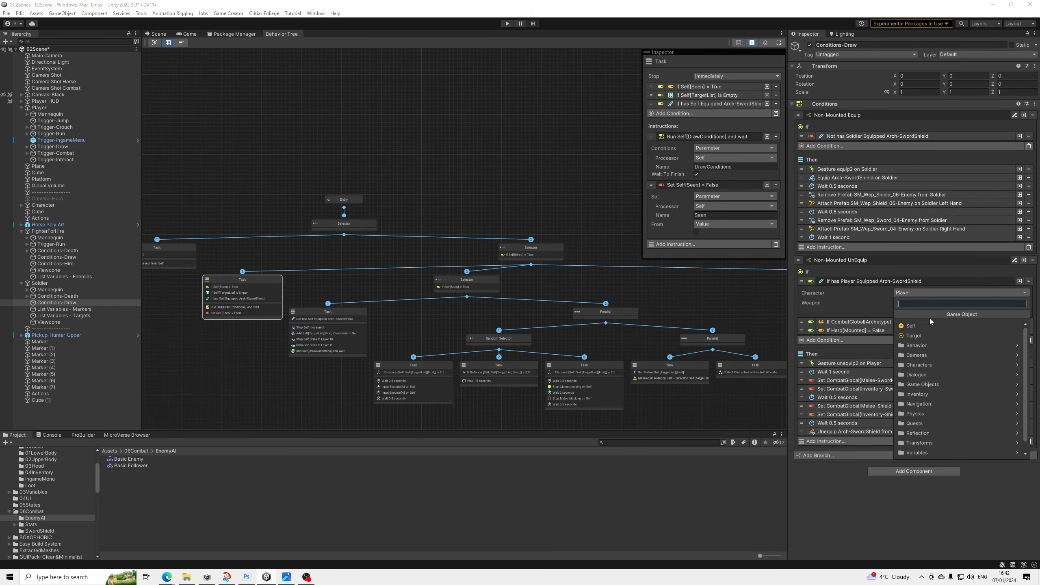
{"action": "left_click", "coordinate": [913, 324]}
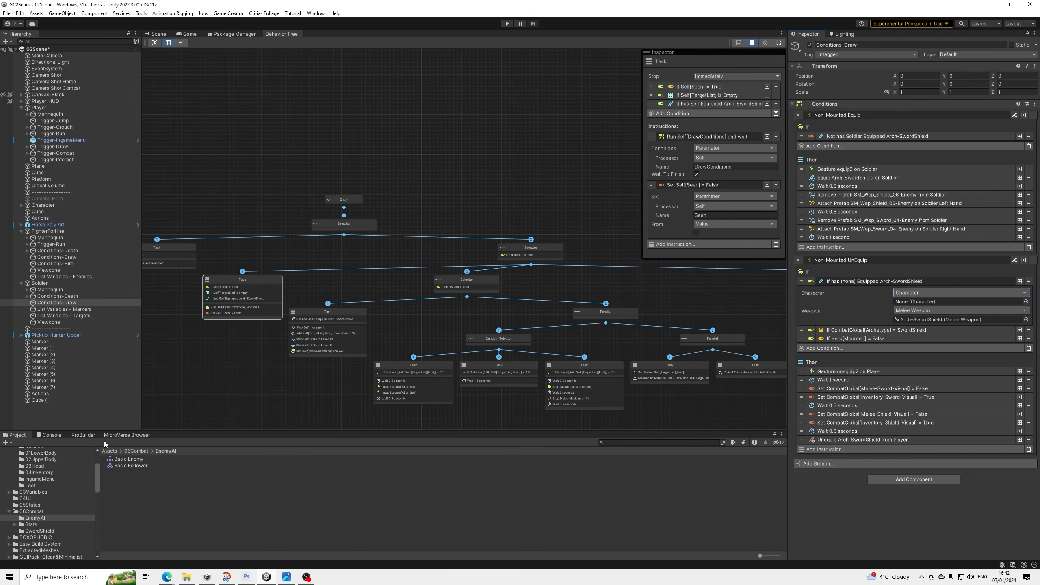
{"action": "scroll", "coordinate": [219, 336], "scroll_direction": "down", "scroll_amount": 1}
{"action": "middle_click_drag", "start_coordinate": [221, 330], "coordinate": [260, 331]}
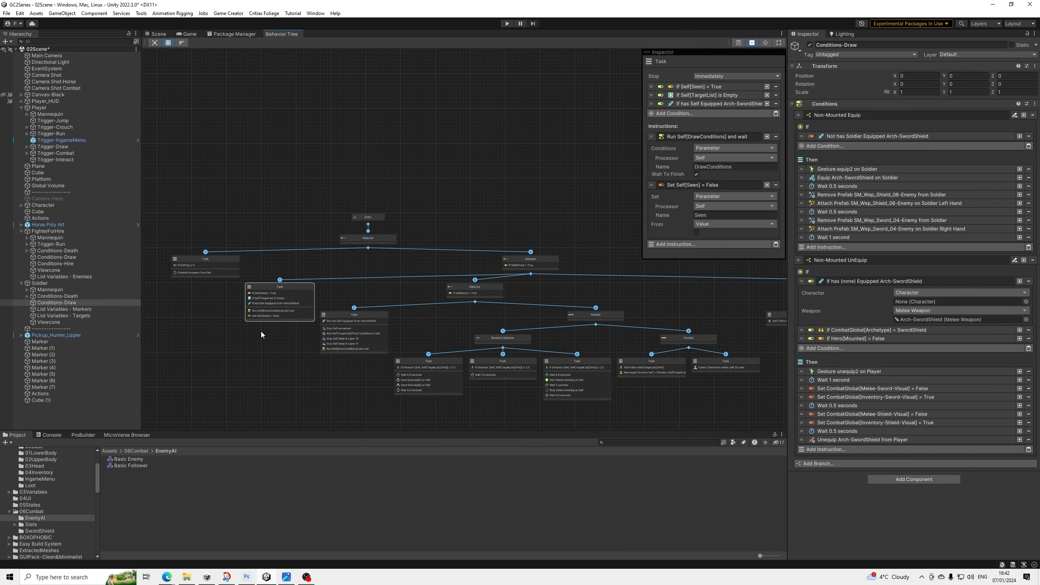
{"action": "scroll", "coordinate": [261, 331], "scroll_direction": "up", "scroll_amount": 2}
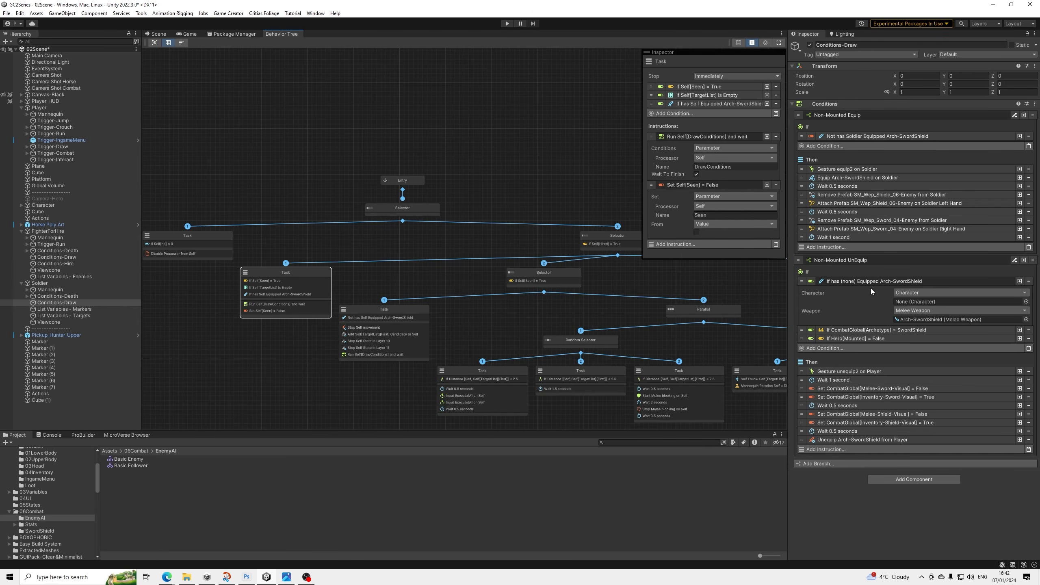
{"action": "left_click", "coordinate": [823, 260]}
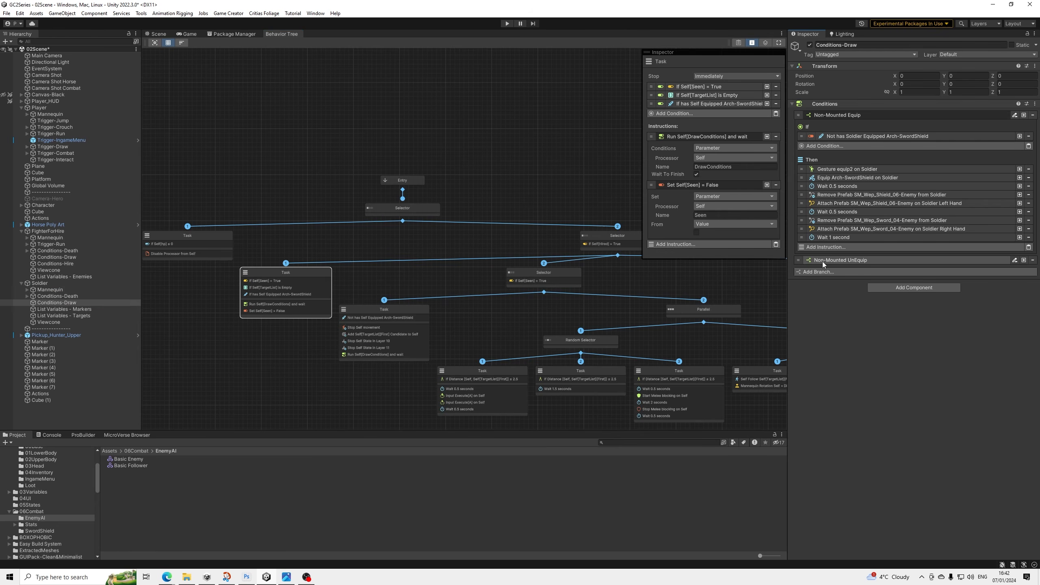
In FighterForHire's Conditions-Draw, make the Non-Mounted UnEquip branch's equipped-weapon condition check the FighterForHire character.
{"action": "left_click", "coordinate": [60, 256]}
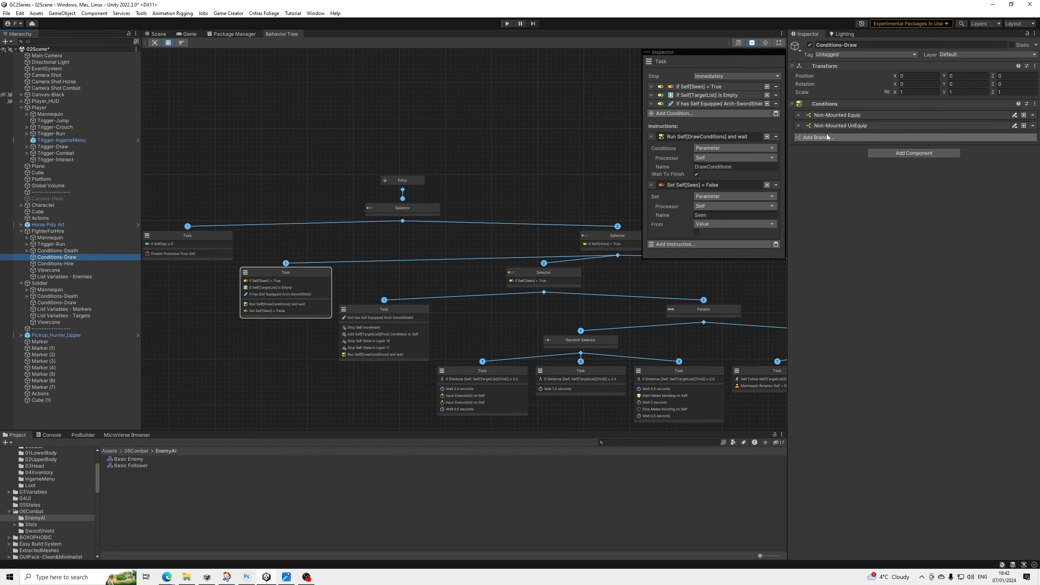
{"action": "left_click", "coordinate": [839, 126]}
{"action": "left_click", "coordinate": [869, 146]}
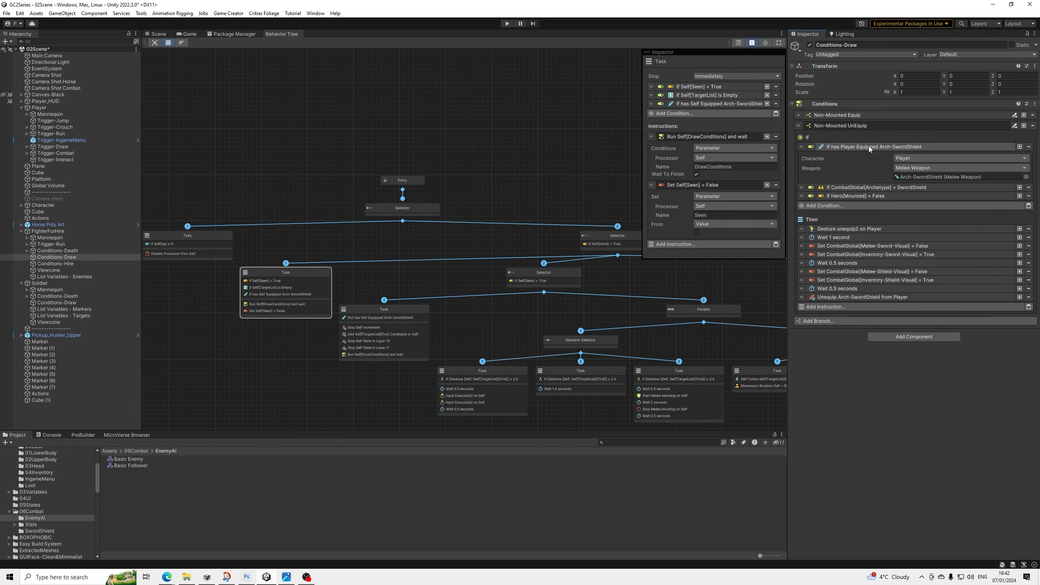
{"action": "left_click", "coordinate": [905, 159]}
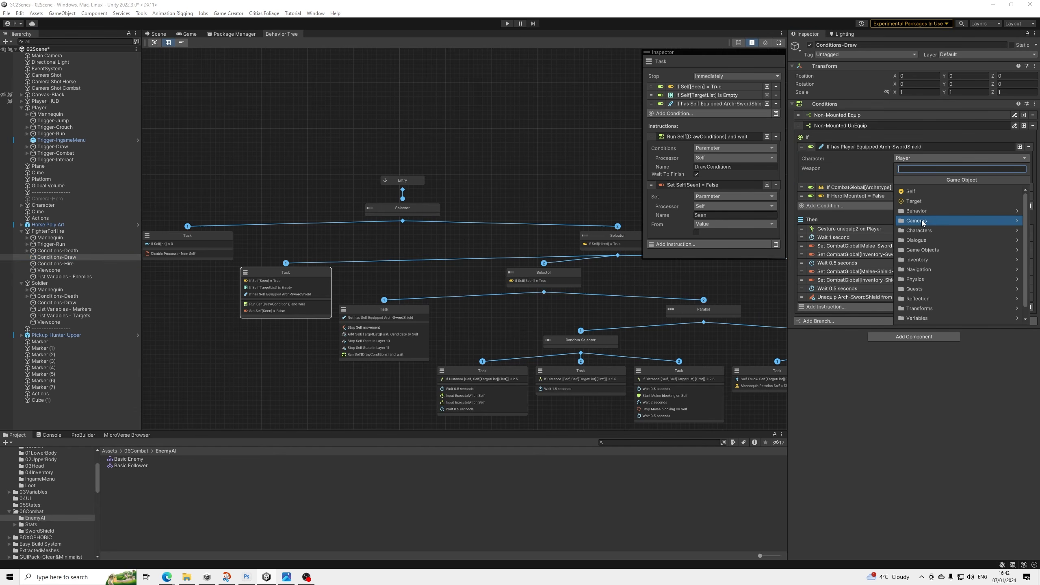
{"action": "left_click", "coordinate": [919, 230]}
{"action": "left_click", "coordinate": [917, 191]}
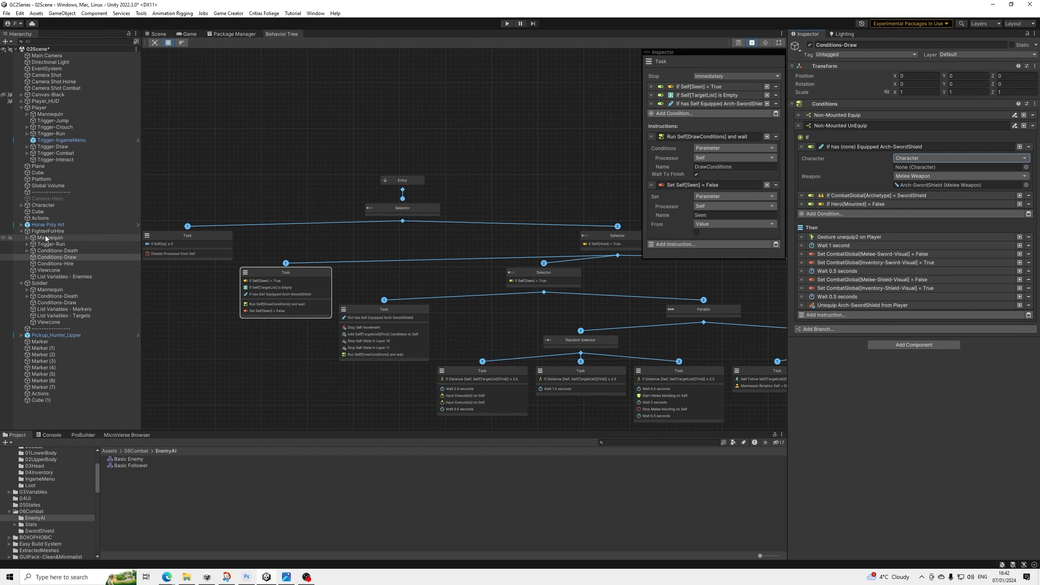
{"action": "left_click_drag", "start_coordinate": [833, 202], "coordinate": [958, 167]}
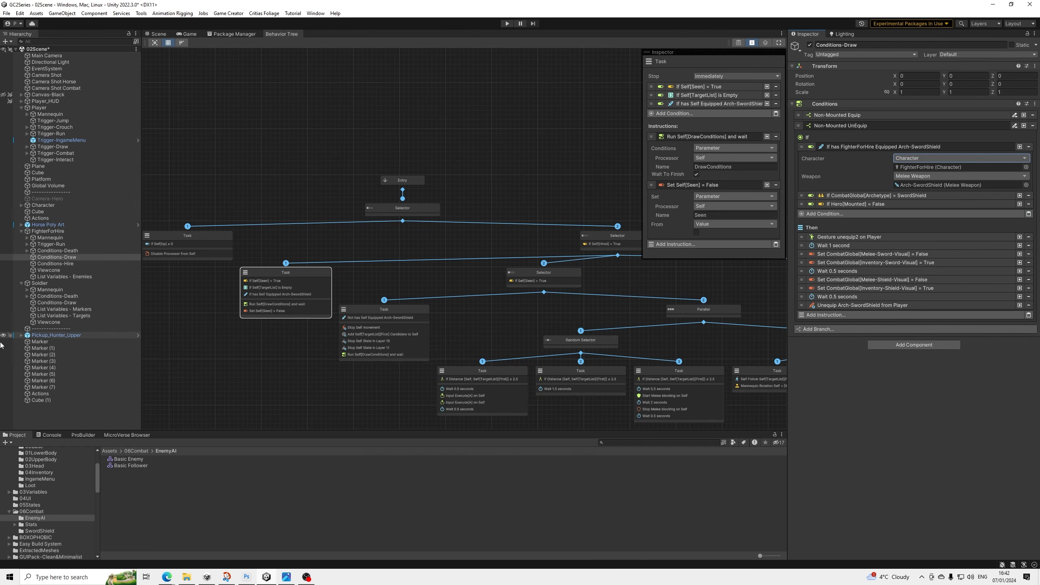
{"action": "left_click", "coordinate": [19, 284]}
{"action": "left_click", "coordinate": [19, 285]}
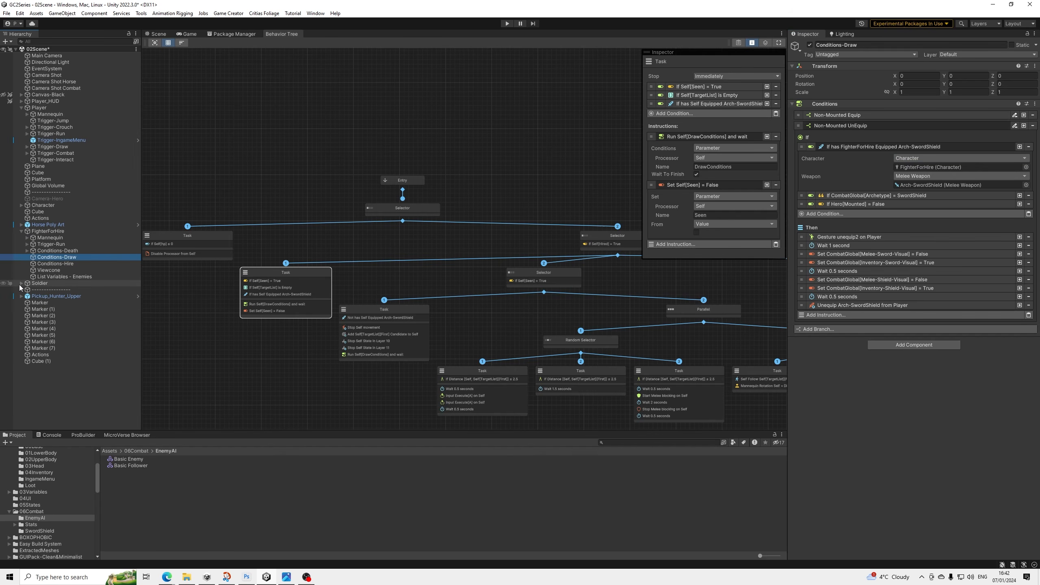
Examine the CombatGlobal[Archetype] = SwordShield condition in the Non-Mounted UnEquip branch and compare it with the Non-Mounted Equip branch.
{"action": "left_click", "coordinate": [870, 197]}
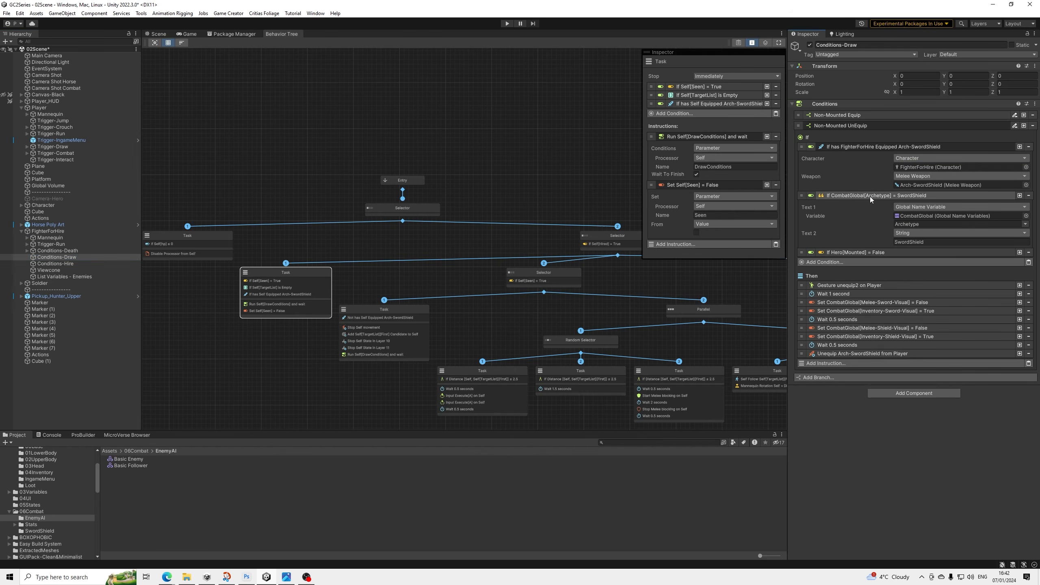
{"action": "left_click", "coordinate": [859, 113]}
{"action": "left_click", "coordinate": [858, 113]}
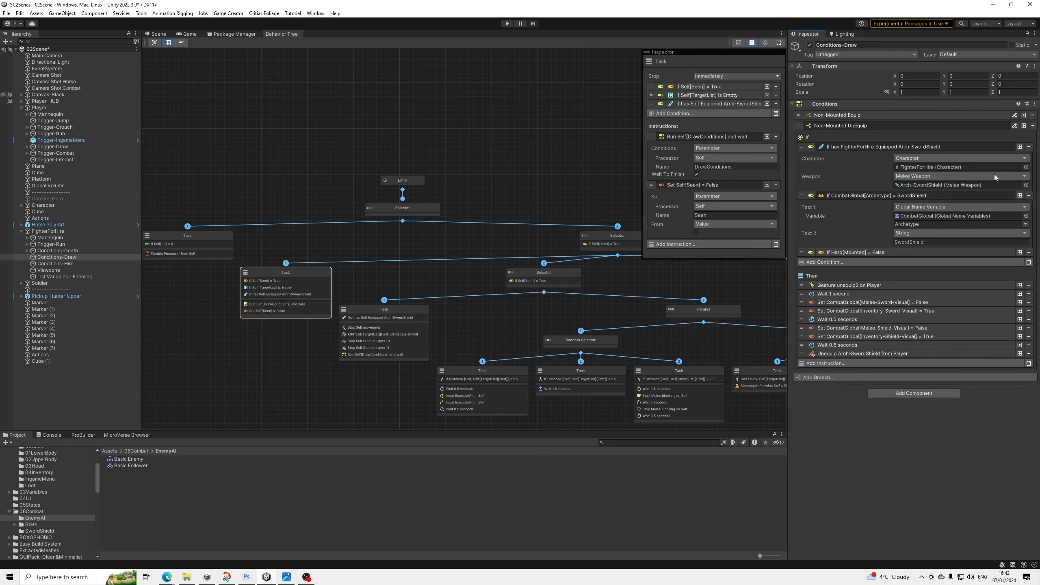
Remove the CombatGlobal[Archetype] and Hero[Mounted] conditions from the Non-Mounted UnEquip branch of FighterForHire's Conditions-Draw.
{"action": "left_click", "coordinate": [1028, 195]}
{"action": "left_click", "coordinate": [1028, 195]}
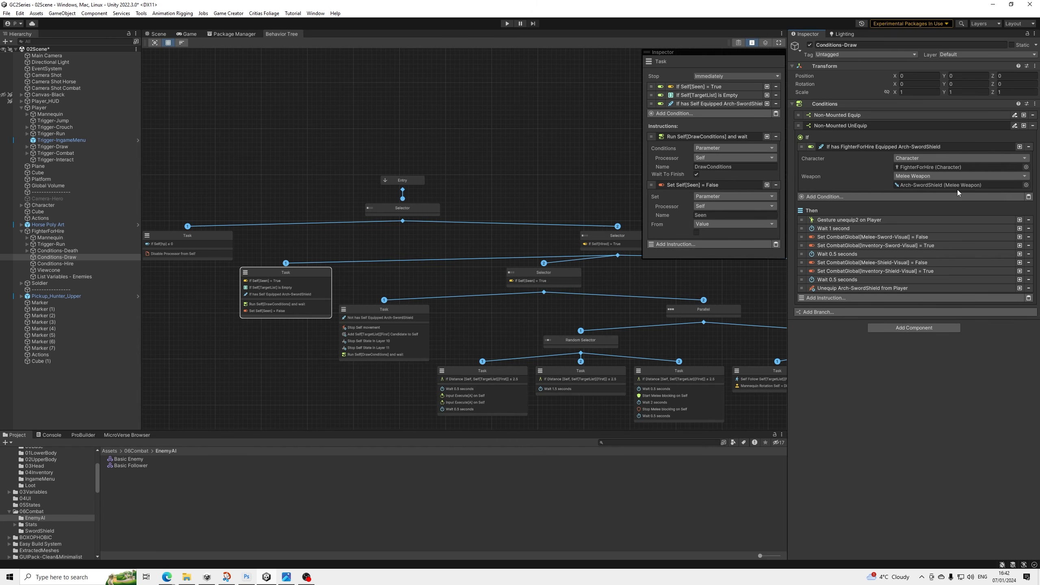
{"action": "left_click", "coordinate": [837, 147]}
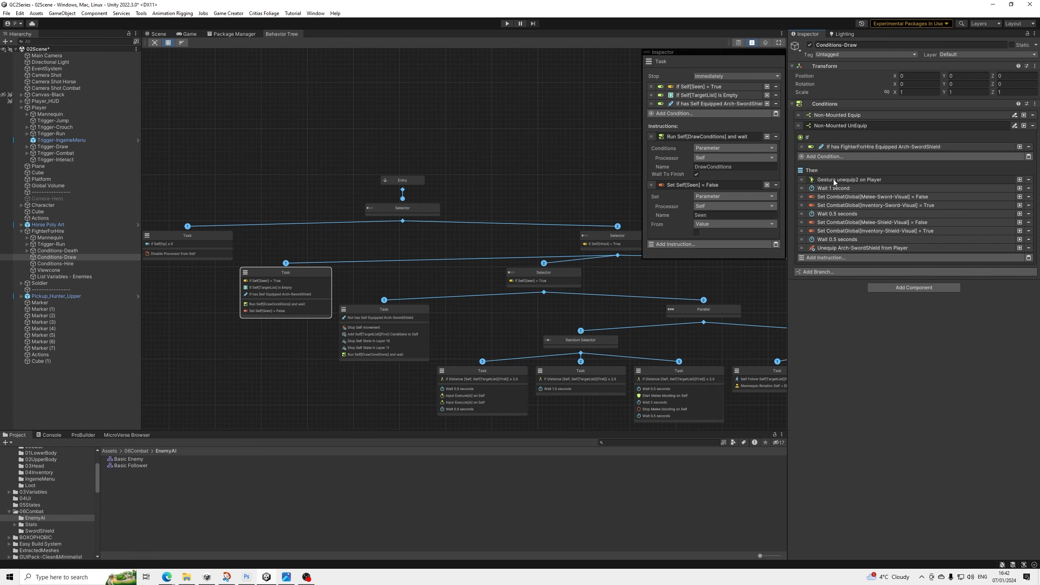
Make the unequip2 gesture in the Non-Mounted UnEquip branch play on the FighterForHire character.
{"action": "left_click", "coordinate": [833, 179]}
{"action": "left_click", "coordinate": [911, 191]}
{"action": "left_click", "coordinate": [917, 263]}
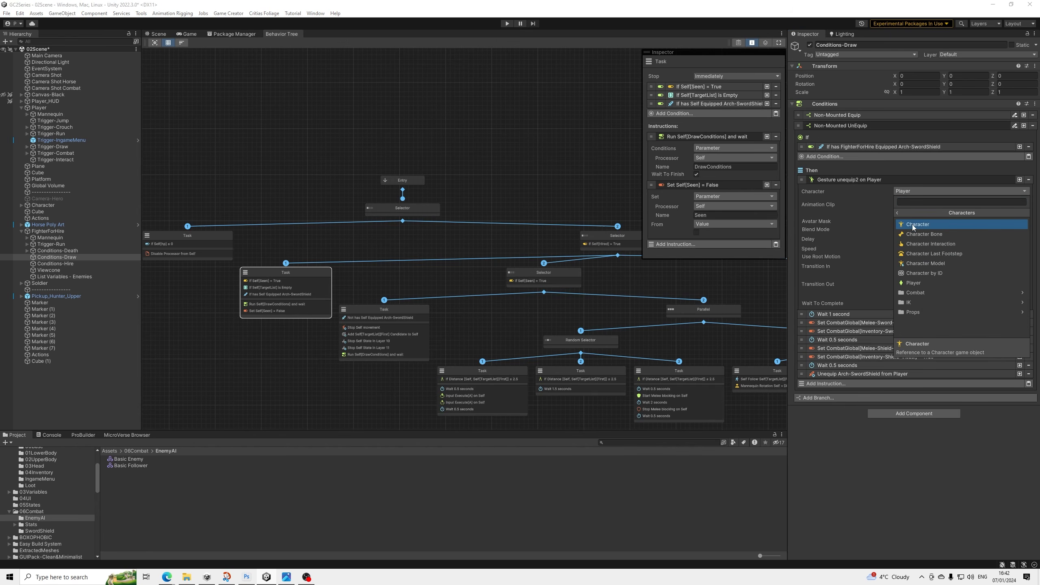
{"action": "left_click", "coordinate": [912, 226]}
{"action": "left_click_drag", "start_coordinate": [48, 232], "coordinate": [922, 200]}
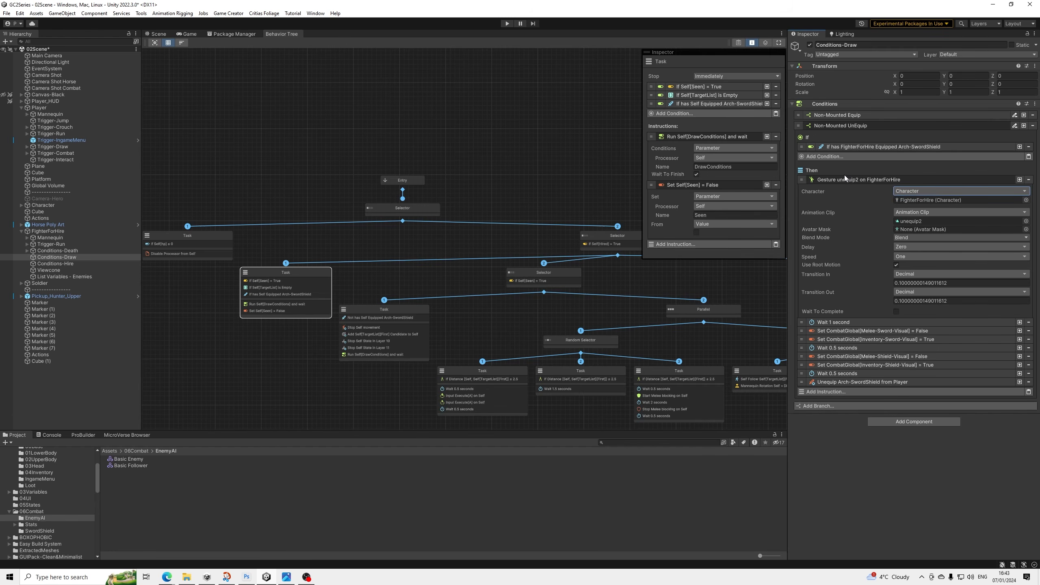
{"action": "left_click", "coordinate": [844, 177]}
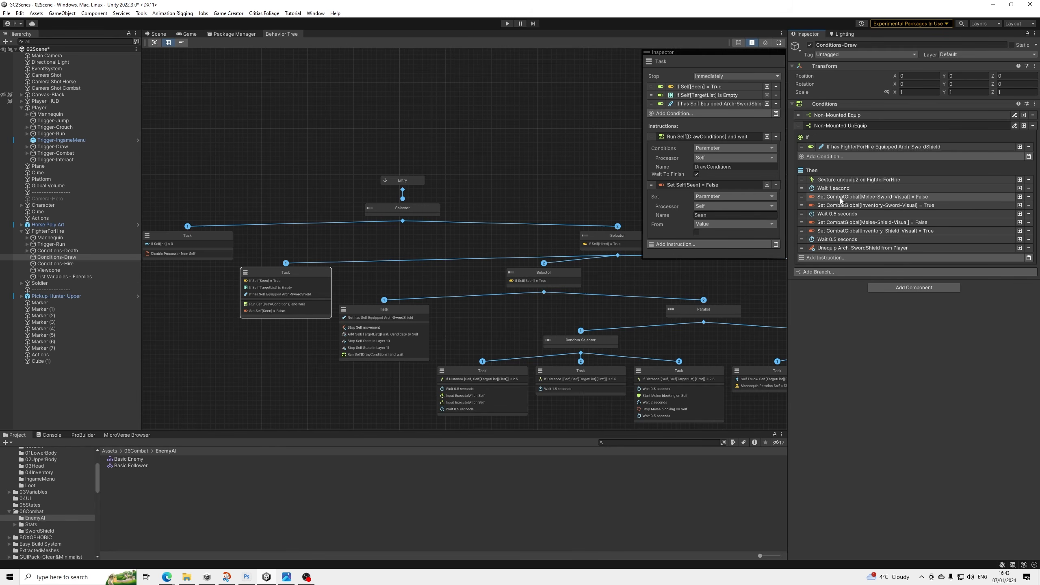
Copy the Attach Prefab SM_Wep_Sword_04-Enemy instruction from FighterForHire's On Start trigger into the Non-Mounted UnEquip branch of Conditions-Draw.
{"action": "left_click", "coordinate": [849, 116]}
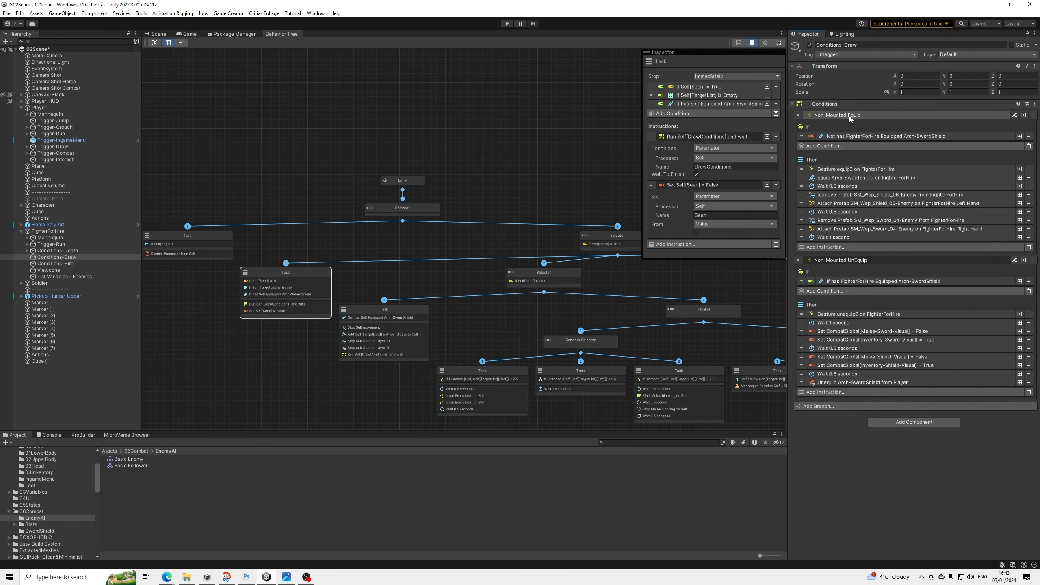
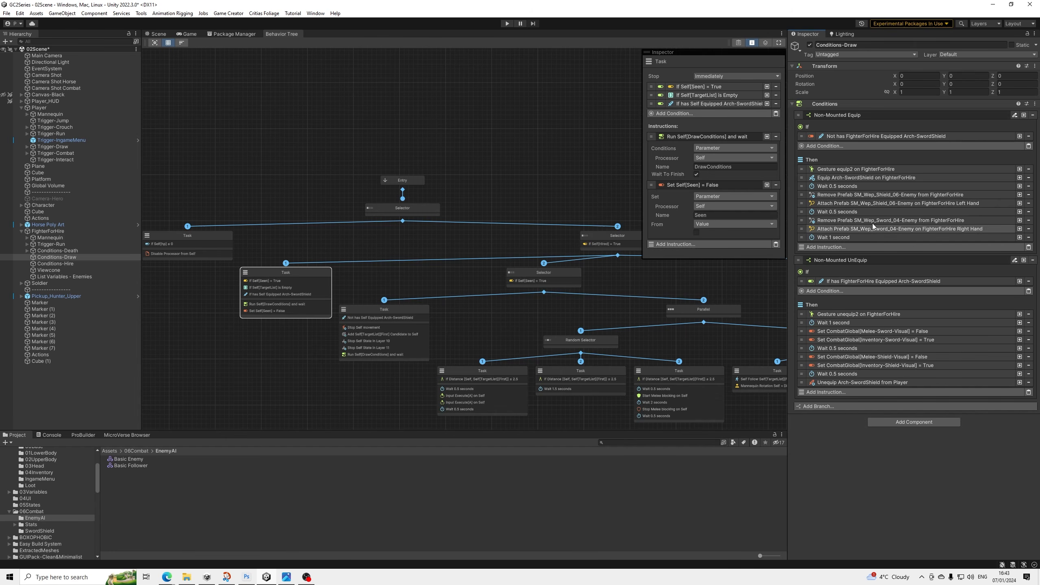
{"action": "left_click", "coordinate": [47, 231]}
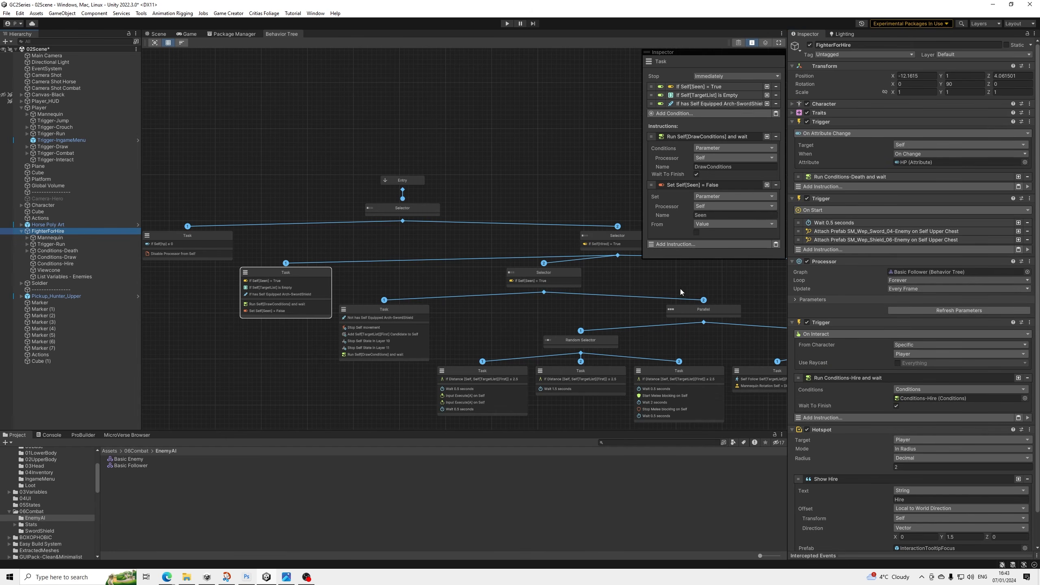
{"action": "right_click", "coordinate": [878, 231]}
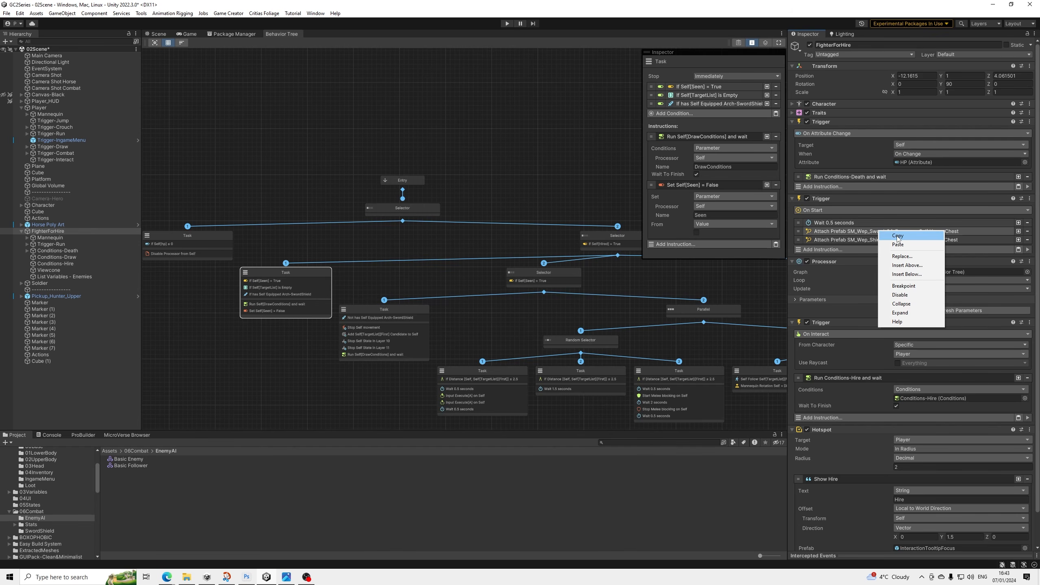
{"action": "left_click", "coordinate": [896, 237]}
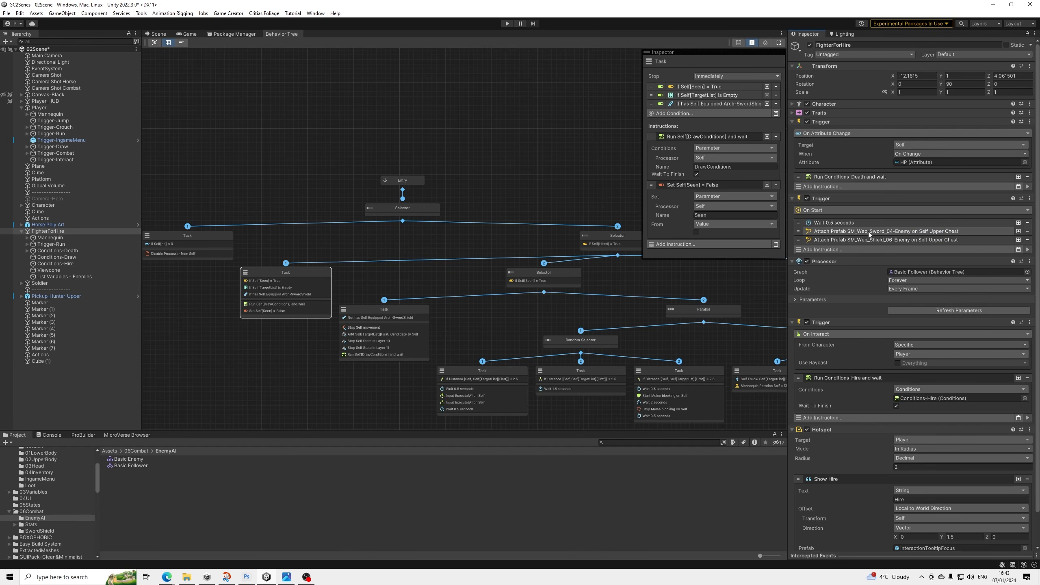
{"action": "left_click", "coordinate": [68, 257]}
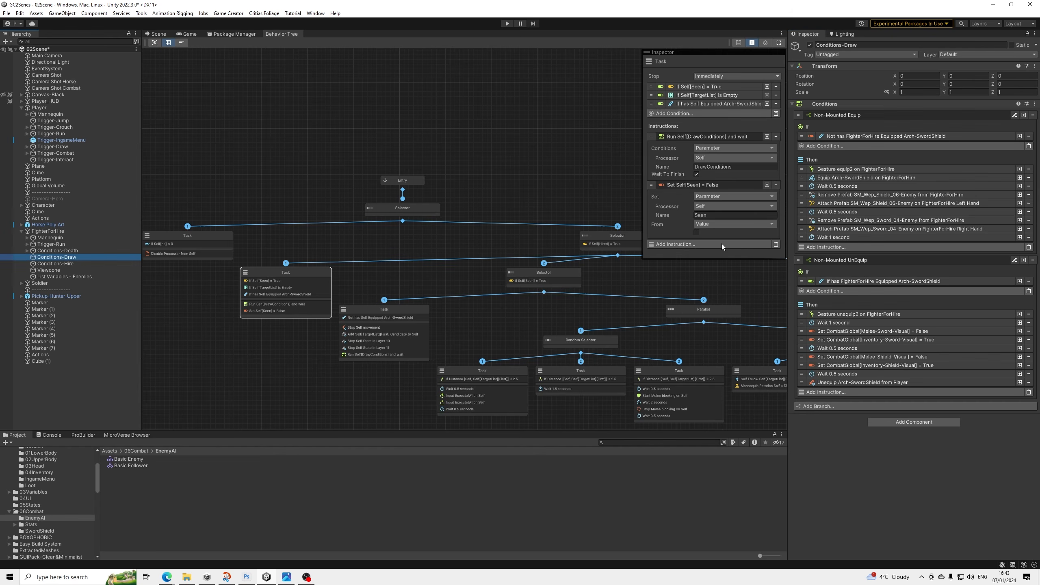
{"action": "left_click", "coordinate": [1028, 392]}
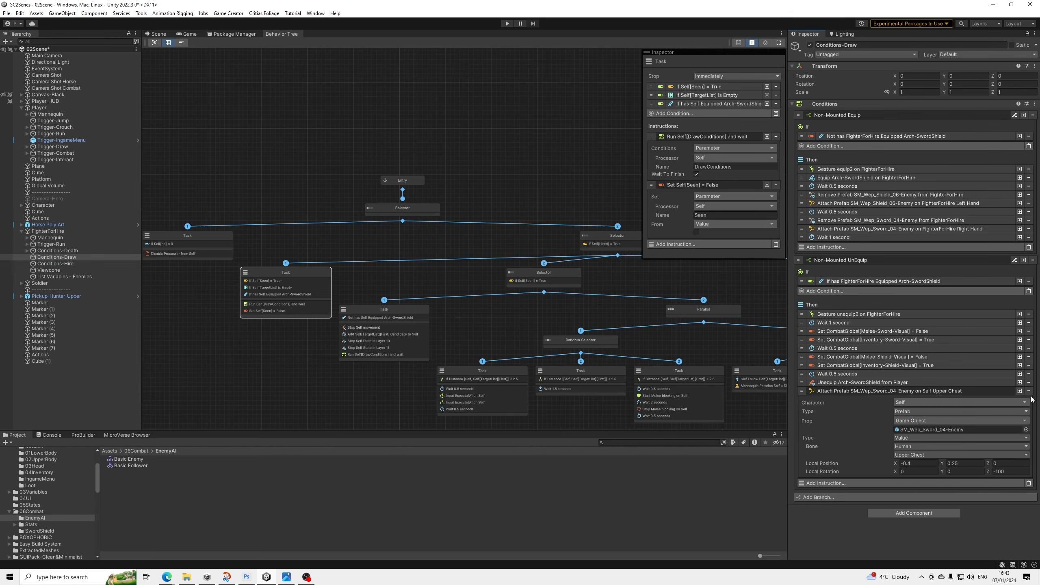
Set the pasted sword Attach Prefab instruction's character to a Character reference pointing at FighterForHire.
{"action": "left_click", "coordinate": [982, 402]}
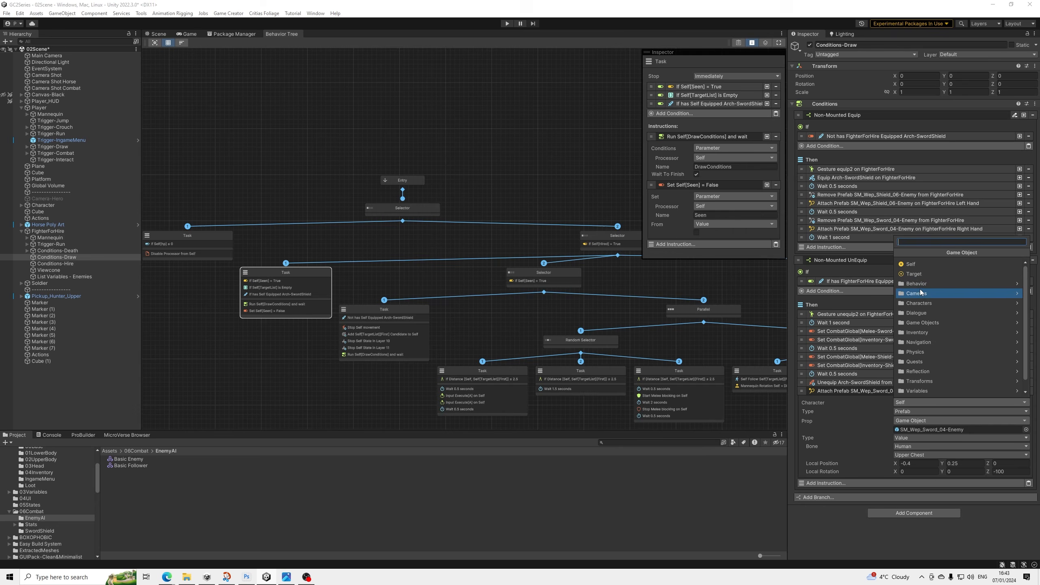
{"action": "left_click", "coordinate": [918, 303]}
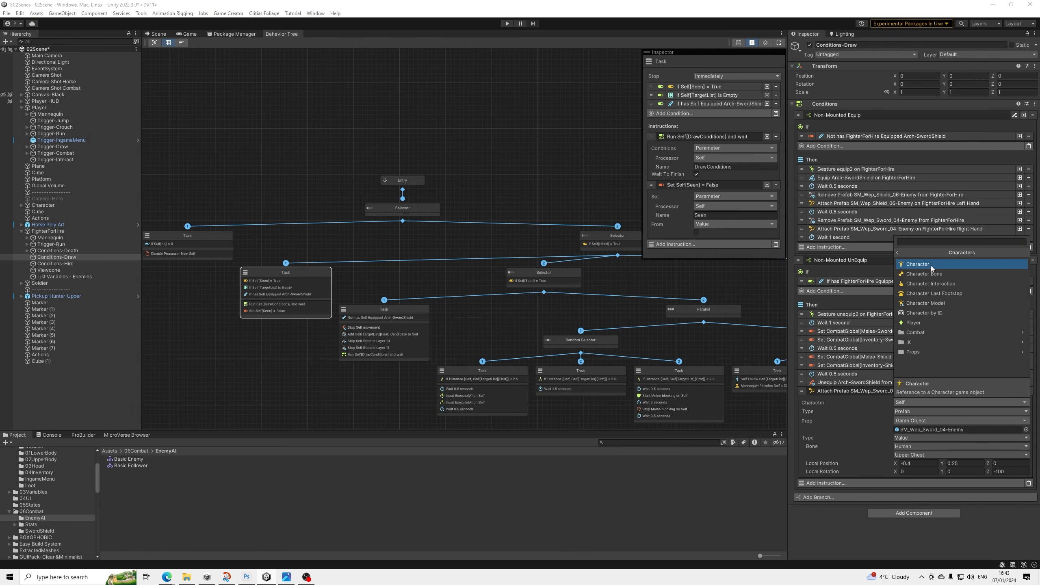
{"action": "left_click", "coordinate": [931, 265]}
{"action": "left_click_drag", "start_coordinate": [47, 231], "coordinate": [958, 410]}
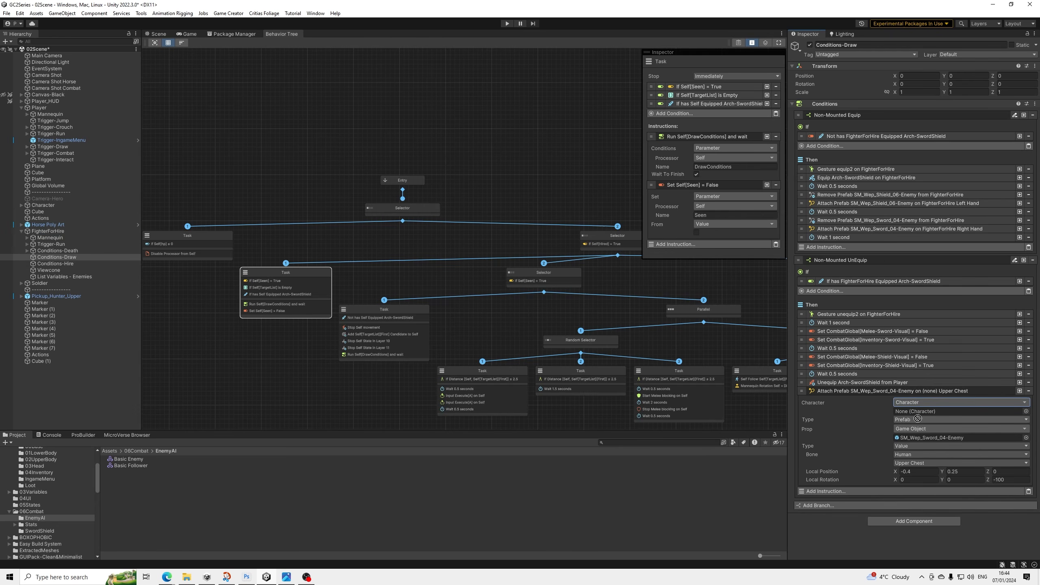
Copy the Attach Prefab SM_Wep_Shield_06-Enemy instruction from FighterForHire's On Start trigger into the Non-Mounted UnEquip branch.
{"action": "left_click", "coordinate": [45, 232]}
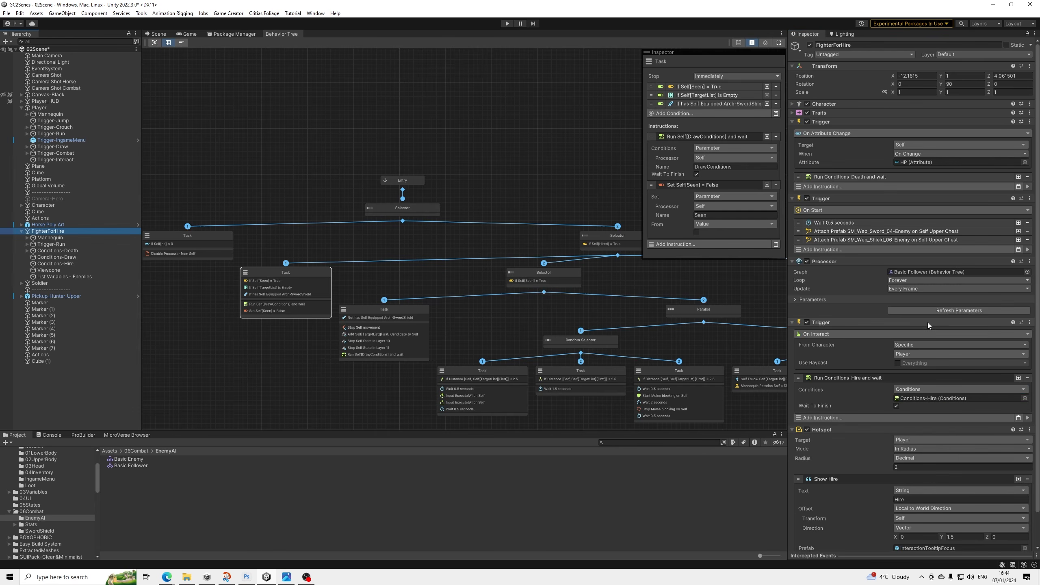
{"action": "right_click", "coordinate": [875, 241]}
{"action": "left_click", "coordinate": [888, 247]}
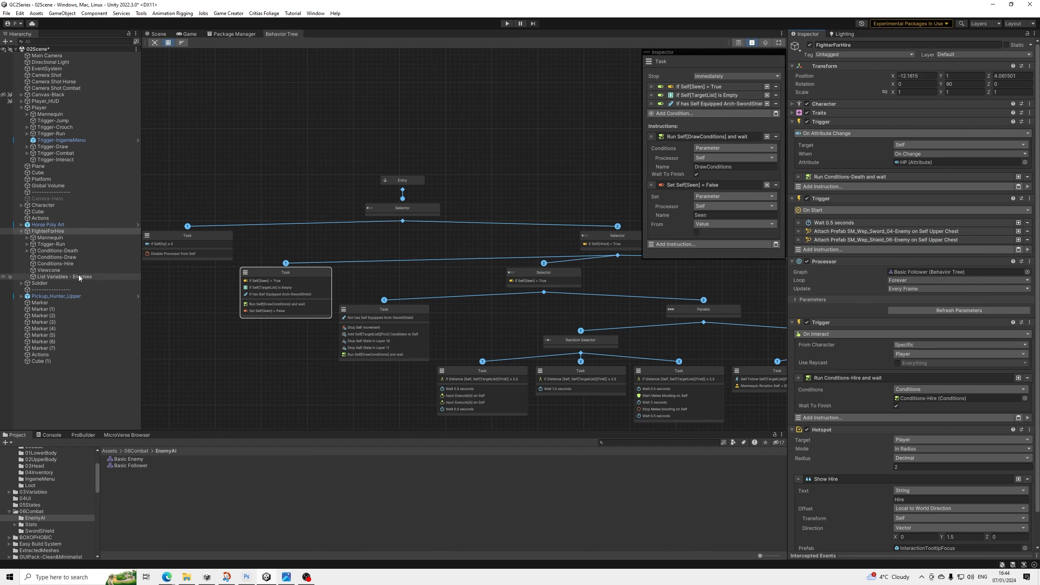
{"action": "left_click", "coordinate": [51, 277]}
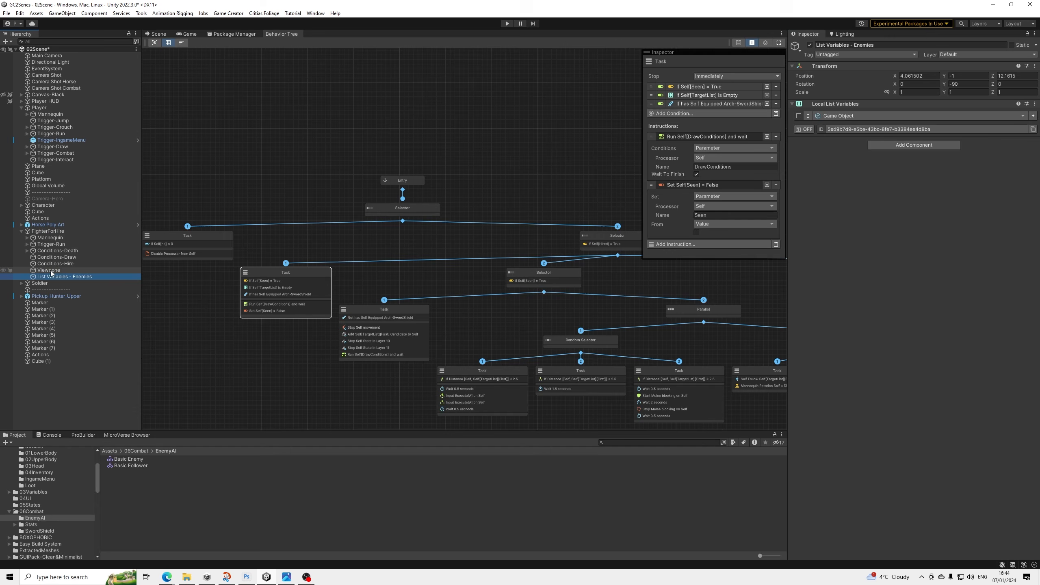
{"action": "left_click", "coordinate": [67, 258]}
{"action": "left_click", "coordinate": [1029, 491]}
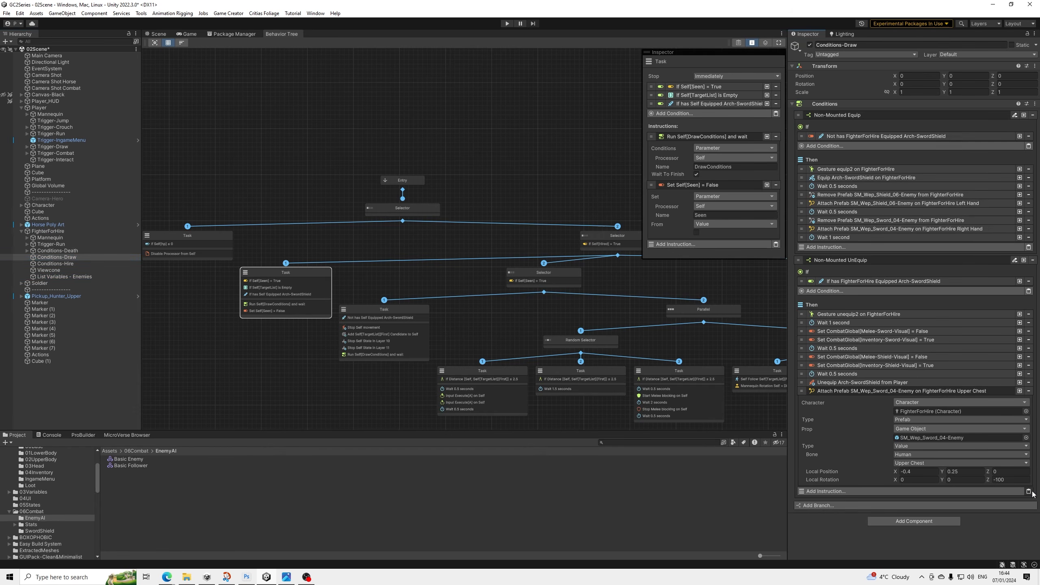
{"action": "scroll", "coordinate": [930, 482], "scroll_direction": "down", "scroll_amount": 2}
Make the pasted shield Attach Prefab instruction target the FighterForHire character through a Character reference.
{"action": "left_click", "coordinate": [911, 458]}
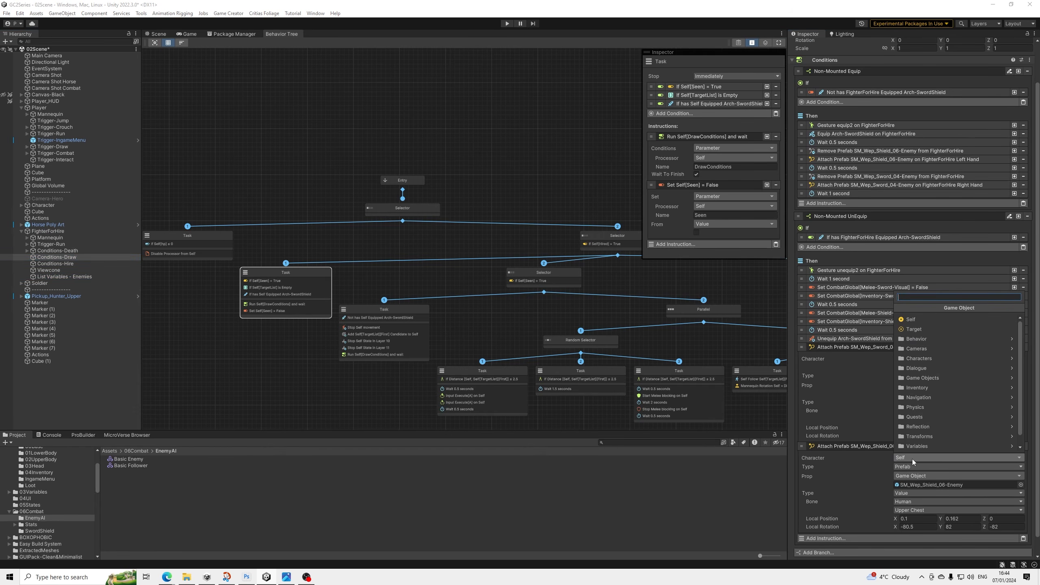
{"action": "left_click", "coordinate": [913, 358]}
{"action": "left_click", "coordinate": [918, 321]}
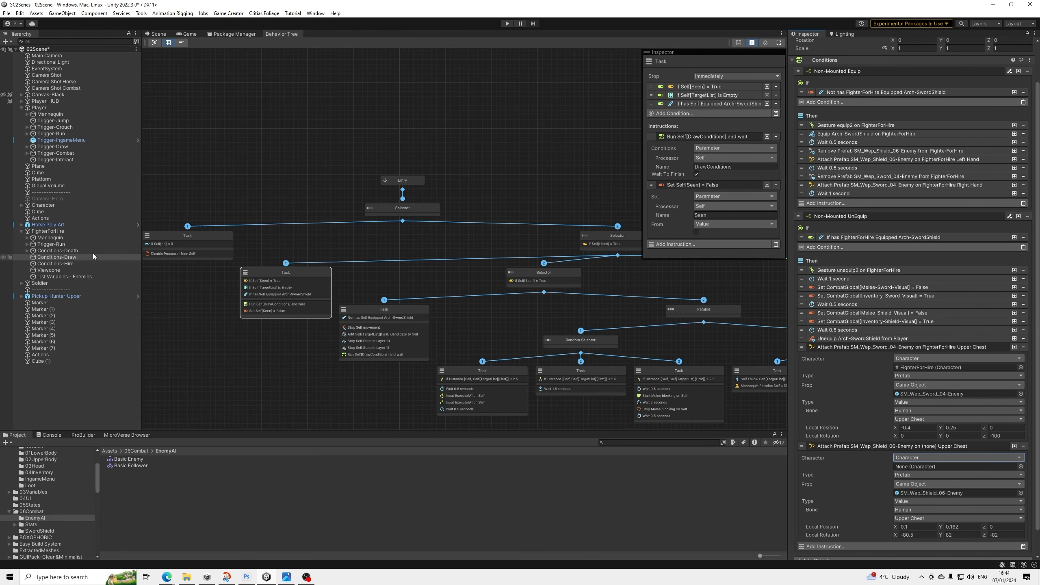
{"action": "left_click_drag", "start_coordinate": [50, 231], "coordinate": [909, 467]}
{"action": "left_click", "coordinate": [847, 446]}
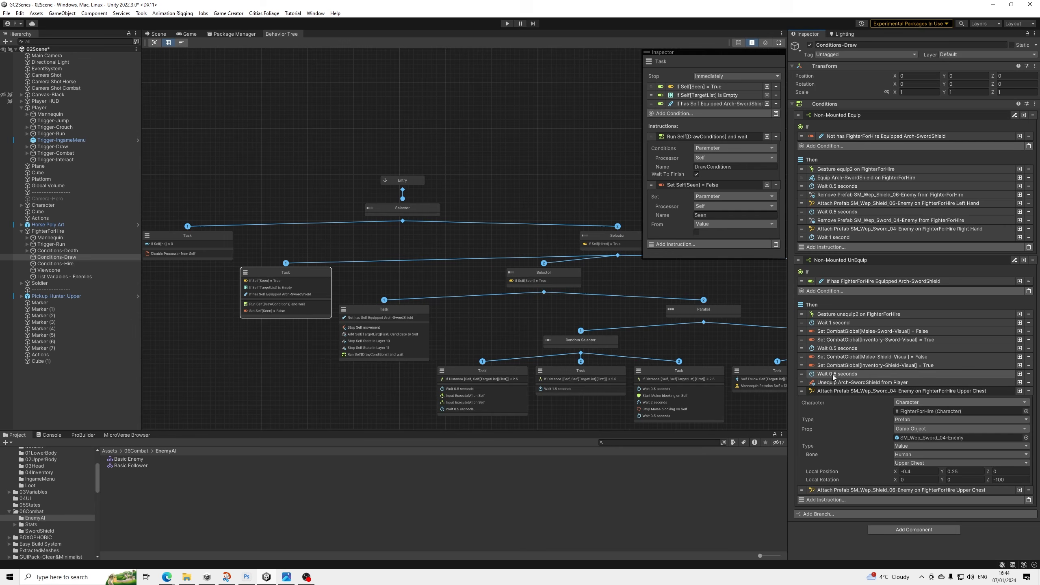
Reorder the UnEquip instructions so the sword attachment follows Melee-Sword-Visual = False and the shield attachment follows Melee-Shield-Visual = False.
{"action": "left_click", "coordinate": [831, 391]}
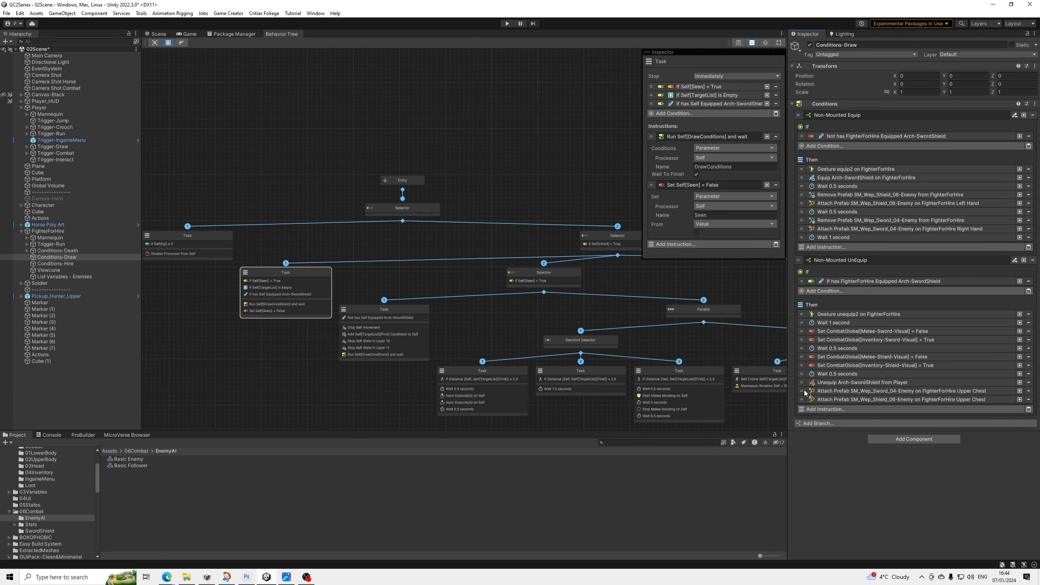
{"action": "left_click_drag", "start_coordinate": [804, 392], "coordinate": [799, 335]}
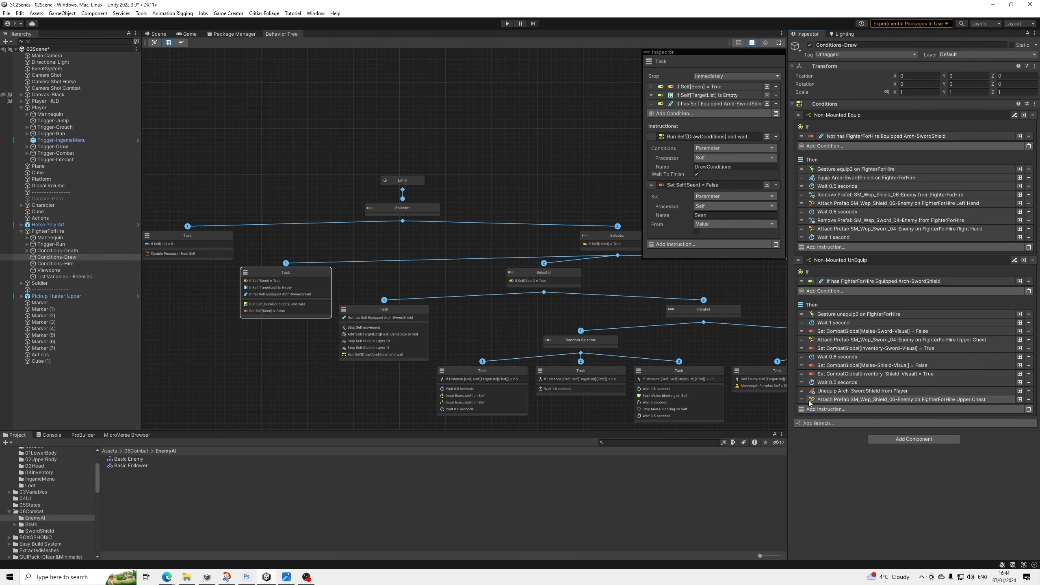
{"action": "left_click_drag", "start_coordinate": [806, 401], "coordinate": [801, 373]}
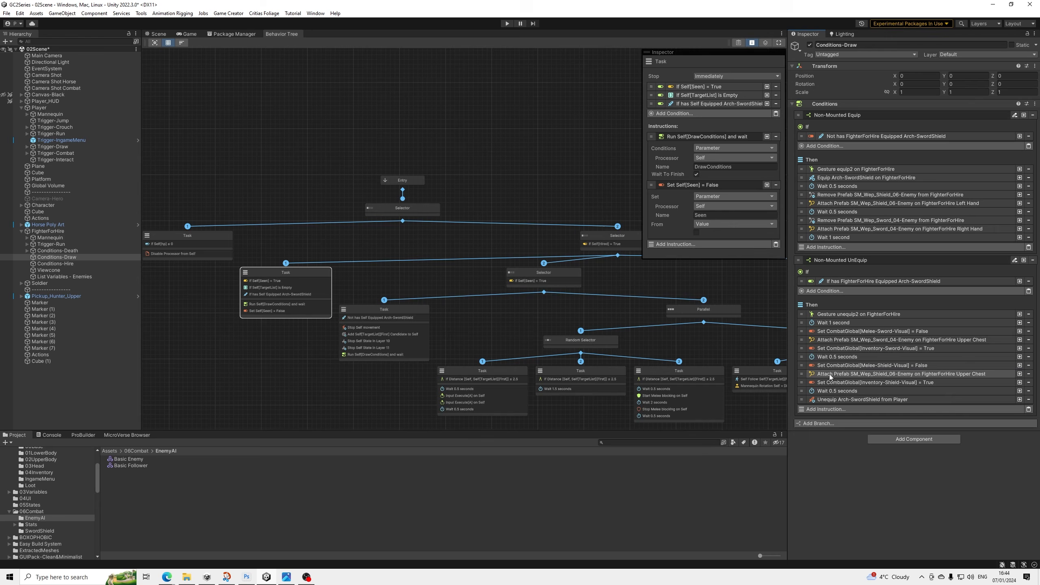
Delete the four Set CombatGlobal sword and shield visual instructions from the Non-Mounted UnEquip branch.
{"action": "left_click", "coordinate": [1028, 383]}
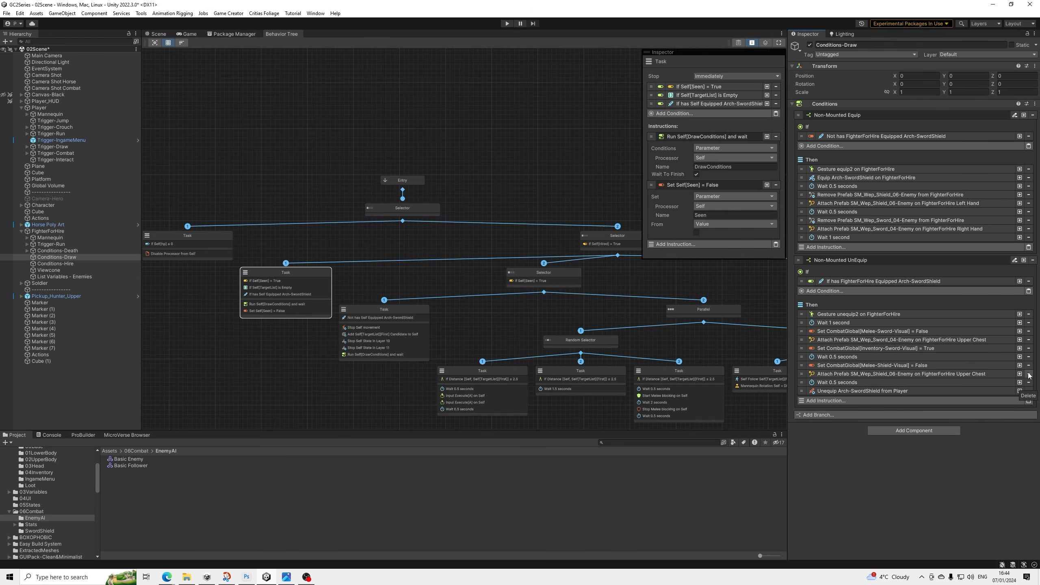
{"action": "left_click", "coordinate": [1028, 364]}
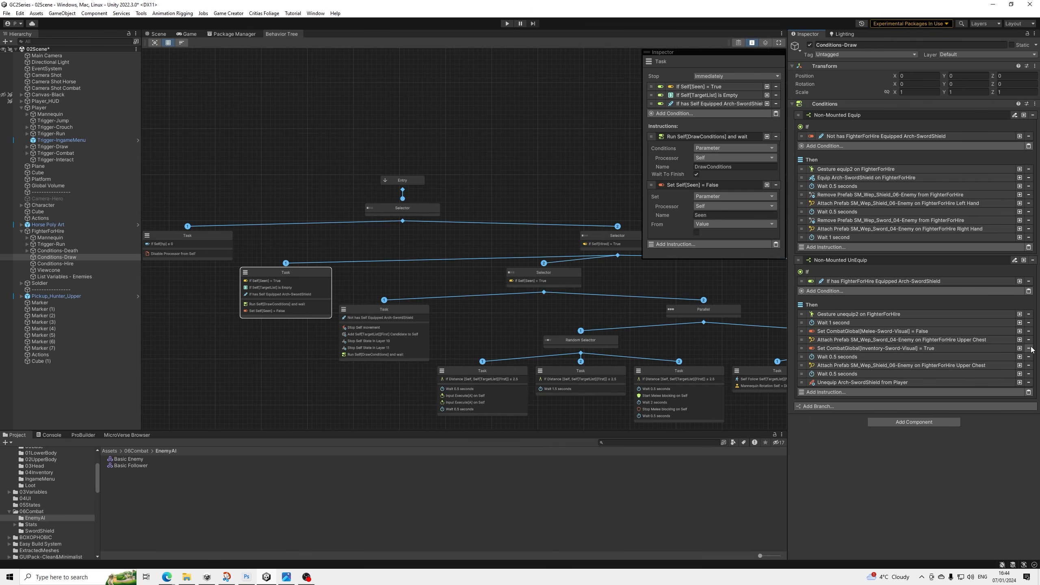
{"action": "left_click", "coordinate": [1028, 349]}
{"action": "left_click", "coordinate": [1028, 331]}
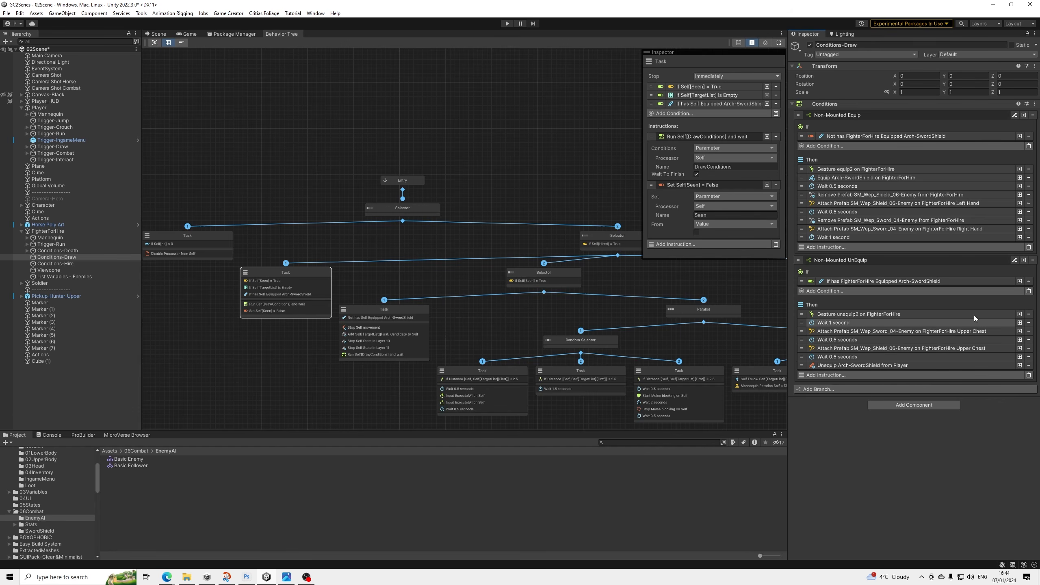
Copy the Remove Prefab SM_Wep_Sword_04-Enemy instruction from the Equip branch into UnEquip, directly before the sword attachment.
{"action": "right_click", "coordinate": [830, 221]}
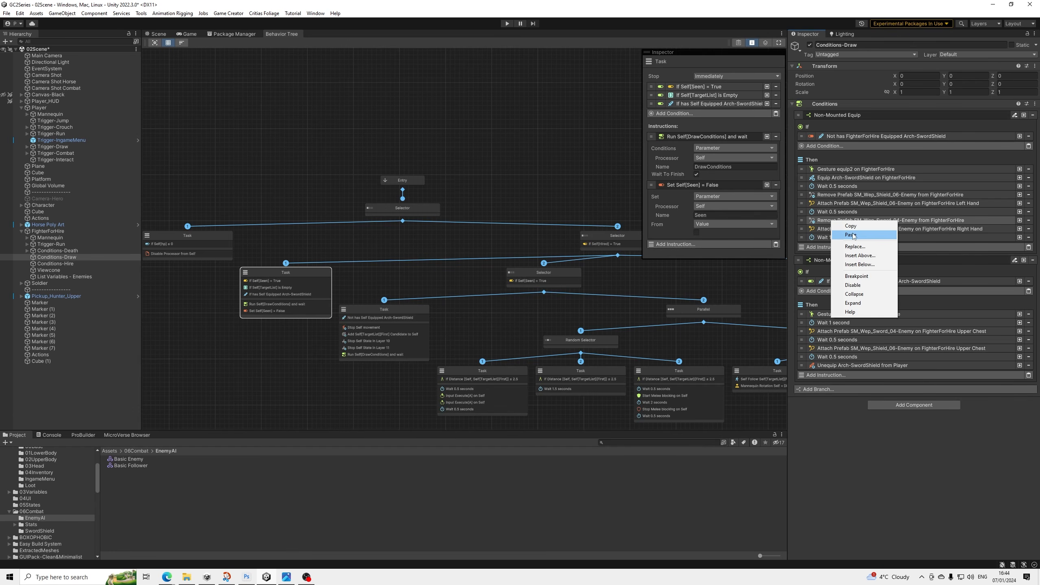
{"action": "left_click", "coordinate": [852, 227]}
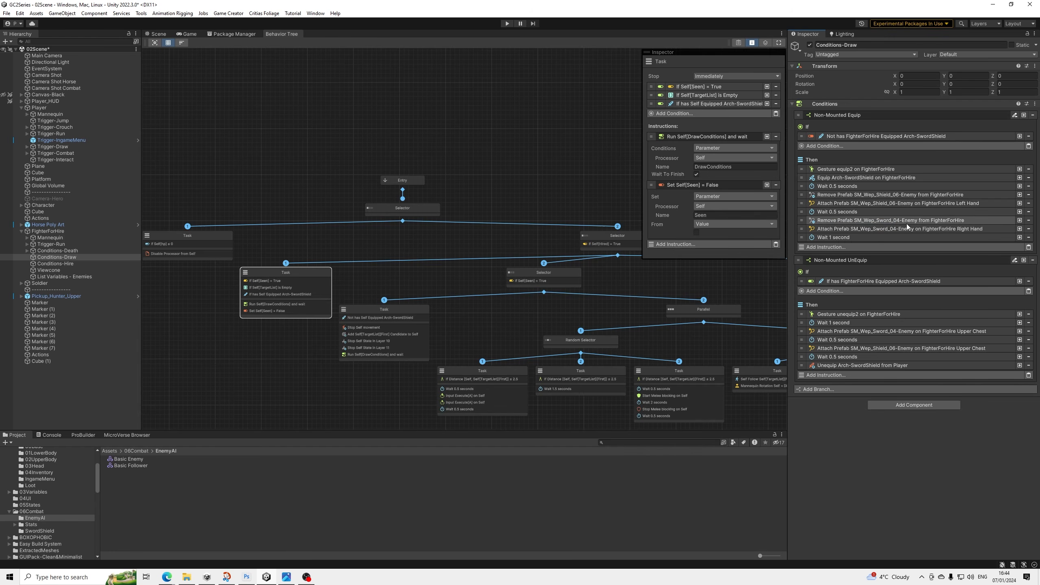
{"action": "left_click", "coordinate": [1027, 375]}
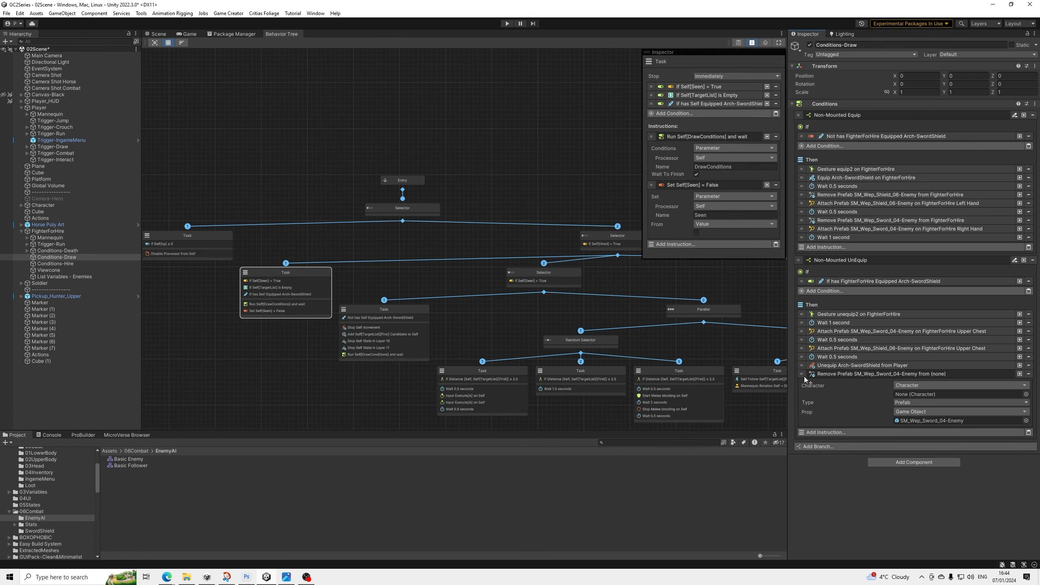
{"action": "left_click_drag", "start_coordinate": [803, 376], "coordinate": [811, 332]}
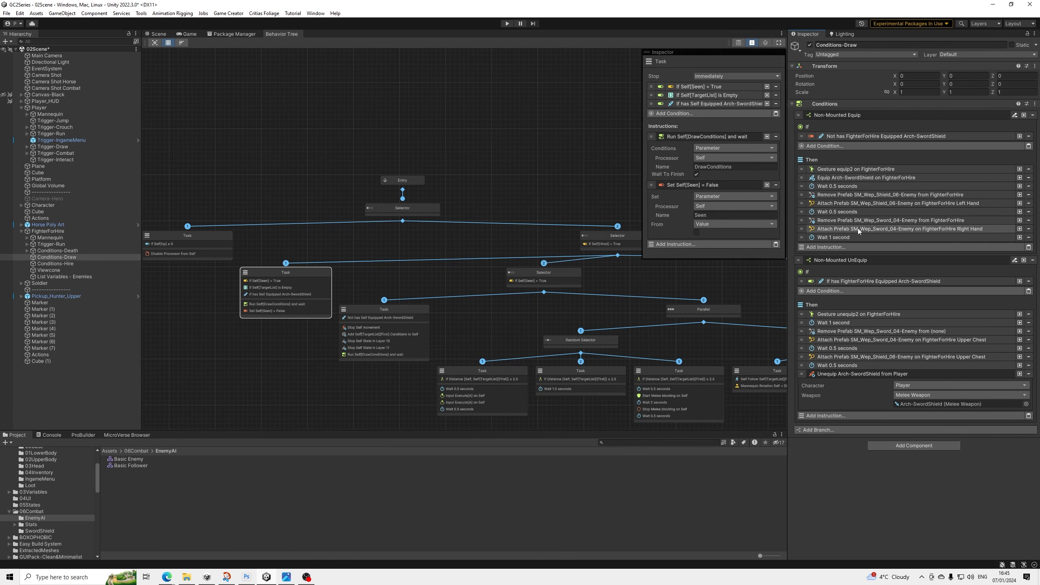
Copy the Remove Prefab SM_Wep_Shield_06-Enemy instruction from the Equip branch into UnEquip, directly before the shield attachment.
{"action": "right_click", "coordinate": [862, 194]}
{"action": "left_click", "coordinate": [875, 202]}
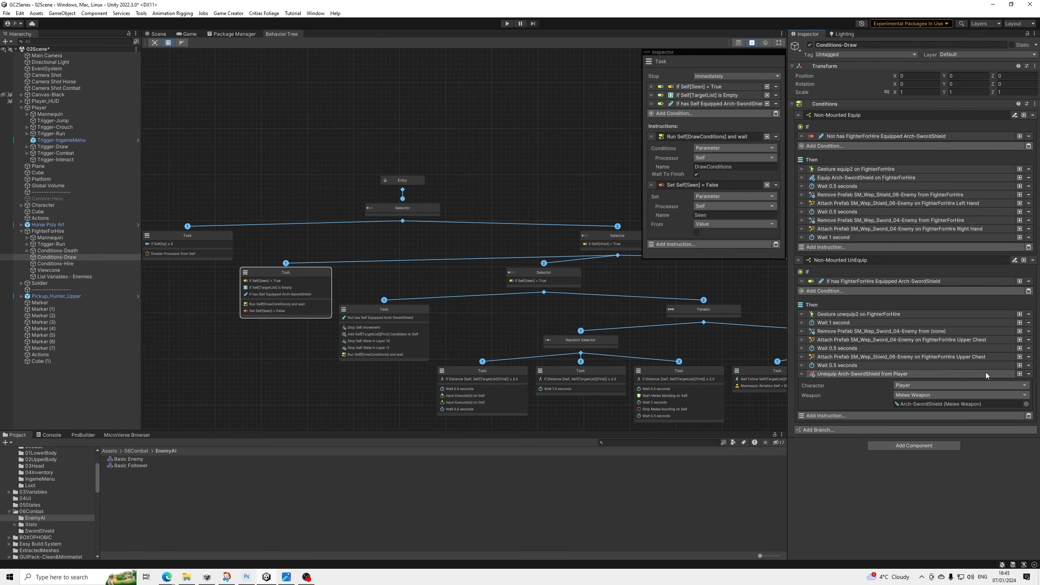
{"action": "left_click", "coordinate": [1028, 415]}
{"action": "left_click_drag", "start_coordinate": [798, 418], "coordinate": [802, 360]}
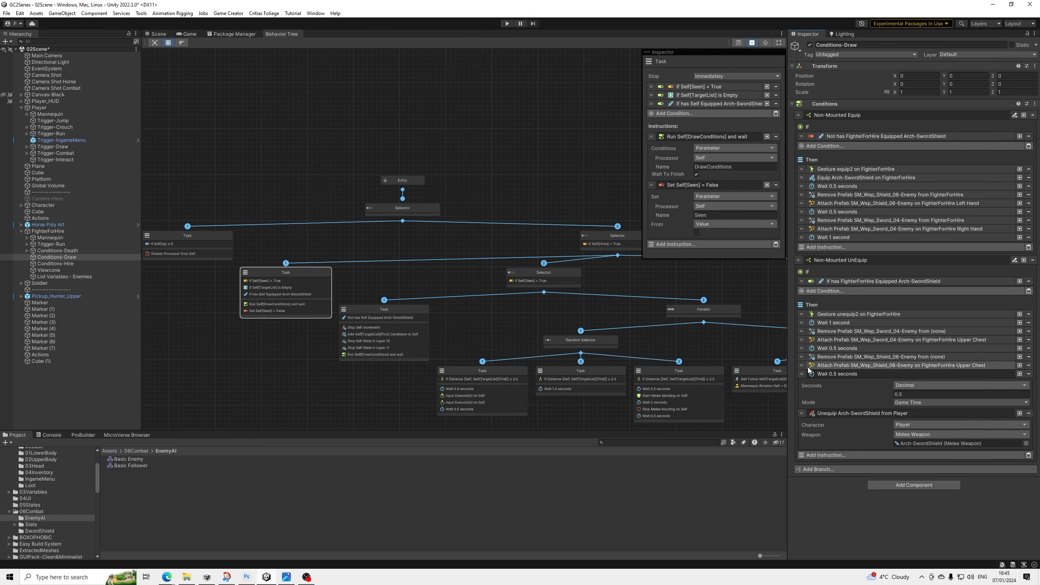
Set the Character of the Unequip Arch-SwordShield instruction in the Non-Mounted UnEquip branch to the FighterForHire character.
{"action": "left_click", "coordinate": [912, 424]}
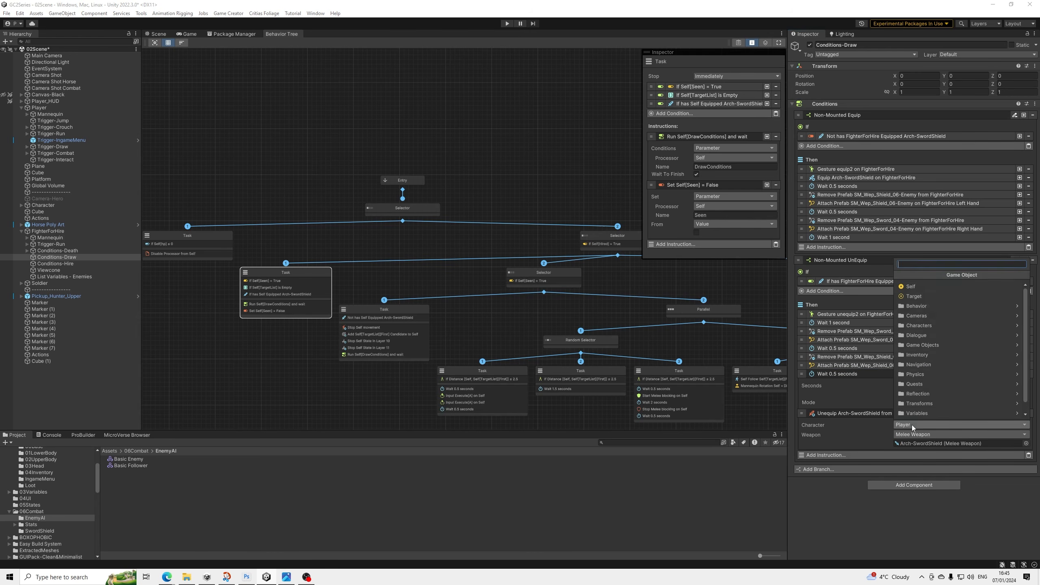
{"action": "left_click", "coordinate": [918, 325]}
{"action": "left_click", "coordinate": [918, 286]}
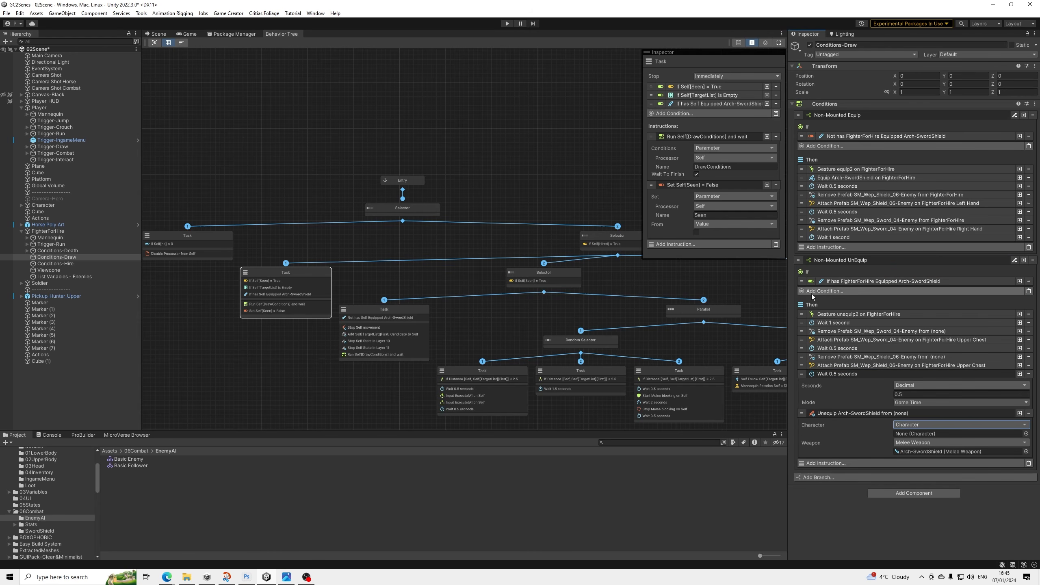
{"action": "left_click_drag", "start_coordinate": [42, 229], "coordinate": [915, 434]}
{"action": "left_click", "coordinate": [876, 413]}
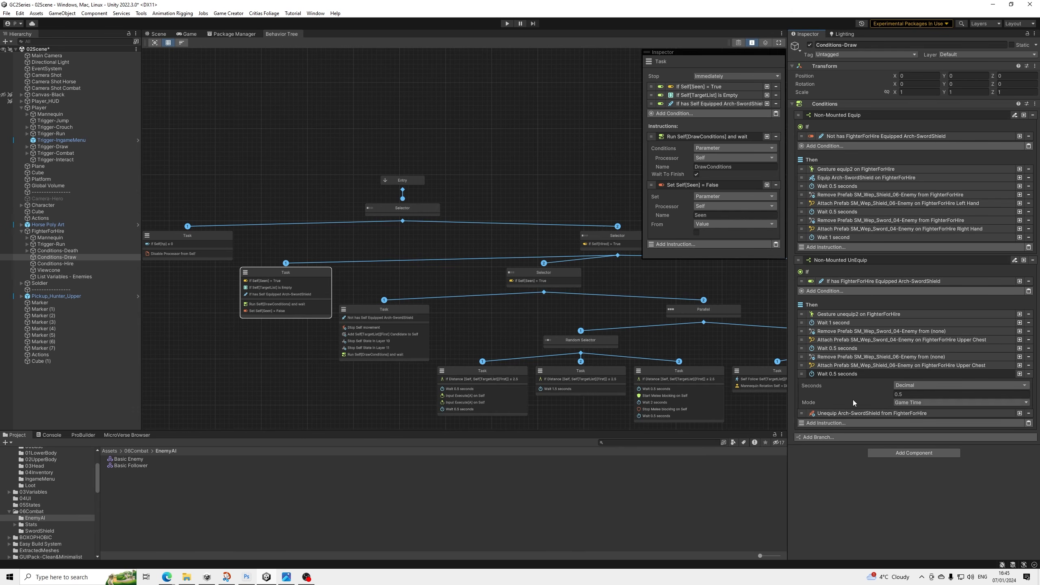
Assign FighterForHire as the Character of the UnEquip branch's Remove Prefab SM_Wep_Shield_06-Enemy instruction, checking its prefab against the shield attachments.
{"action": "left_click", "coordinate": [836, 372]}
{"action": "left_click", "coordinate": [847, 356]}
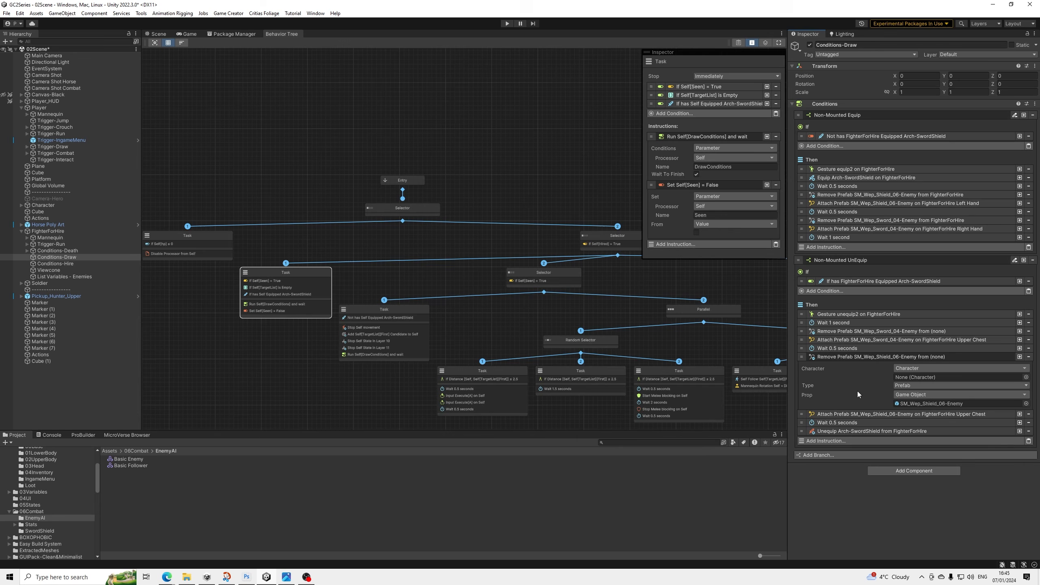
{"action": "left_click", "coordinate": [868, 415]}
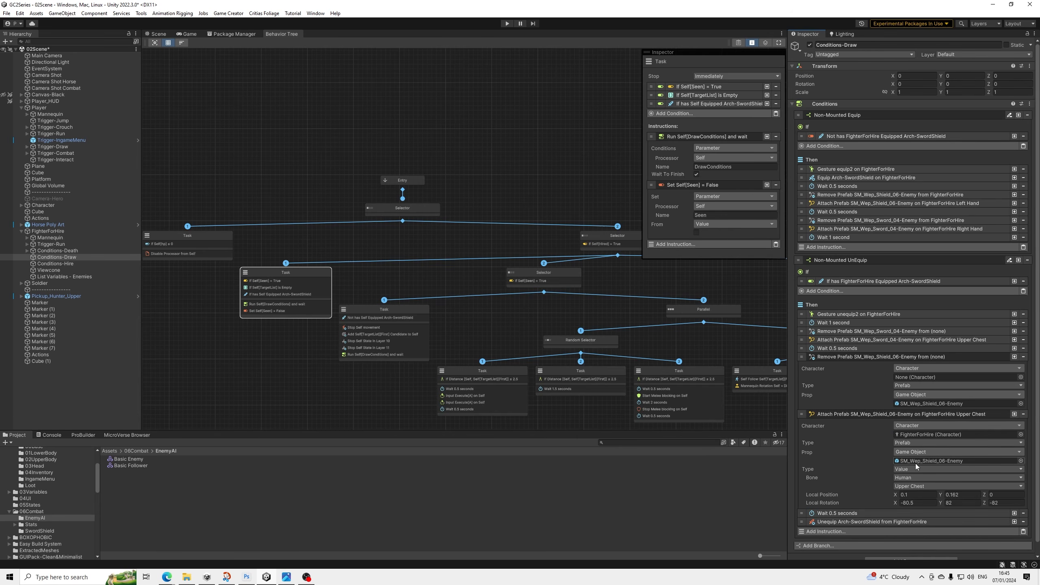
{"action": "left_click", "coordinate": [938, 204]}
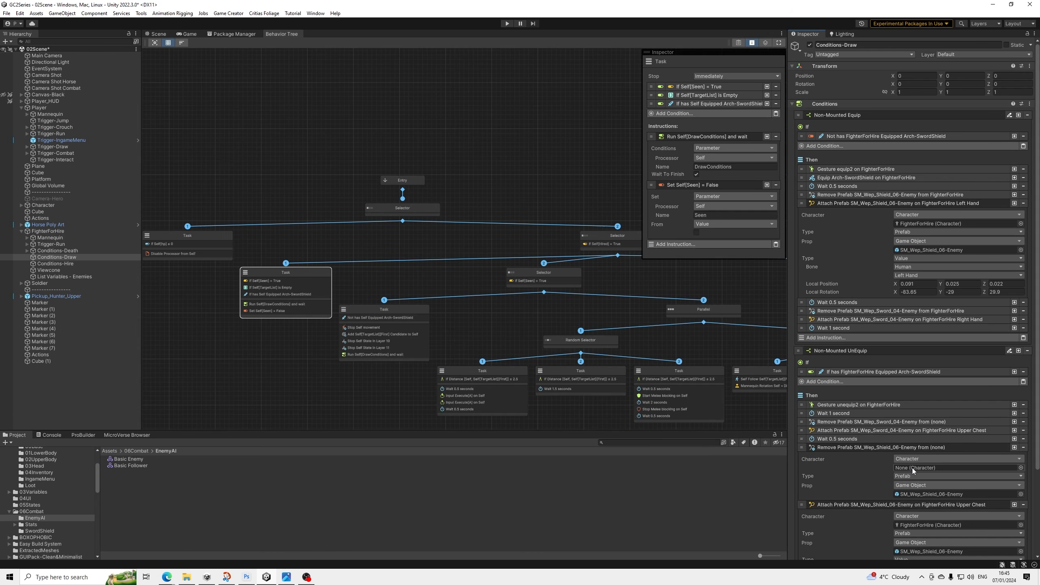
{"action": "scroll", "coordinate": [980, 436], "scroll_direction": "down", "scroll_amount": 1}
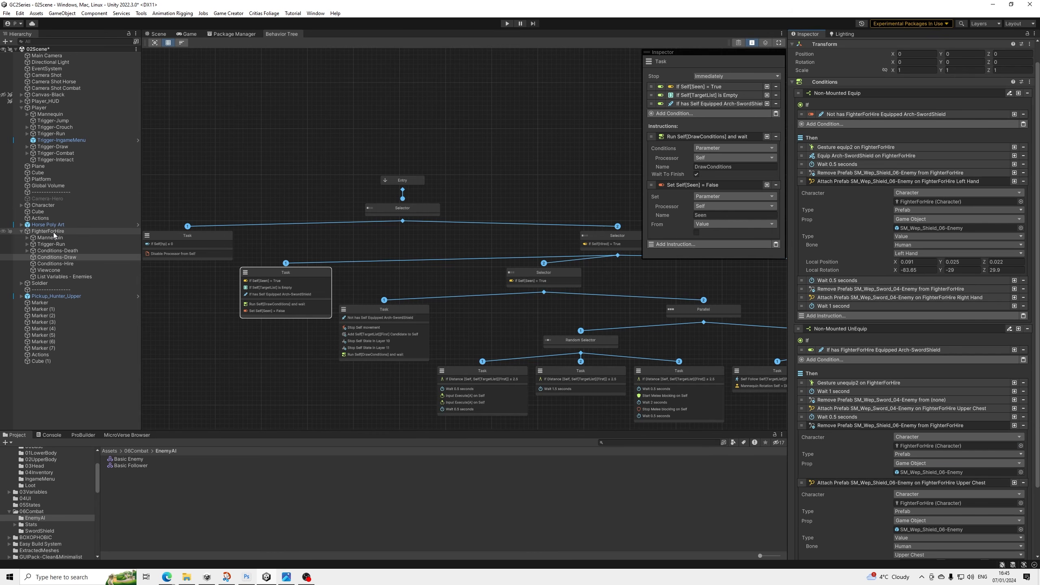
{"action": "left_click_drag", "start_coordinate": [53, 232], "coordinate": [916, 450]}
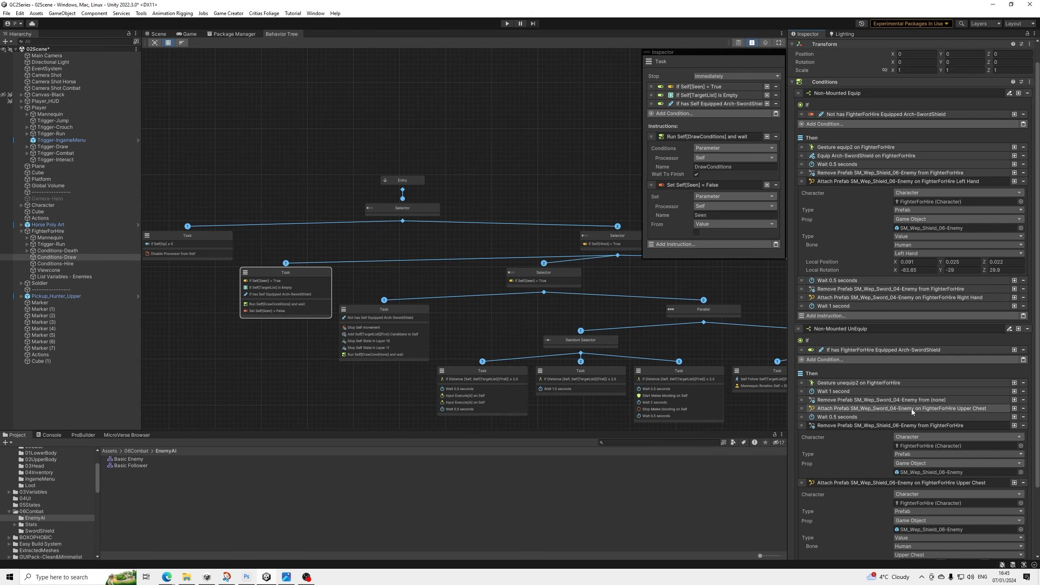
Assign FighterForHire as the Character of the UnEquip branch's Remove Prefab SM_Wep_Sword_04-Enemy instruction and collapse the expanded UnEquip instructions.
{"action": "left_click", "coordinate": [911, 397]}
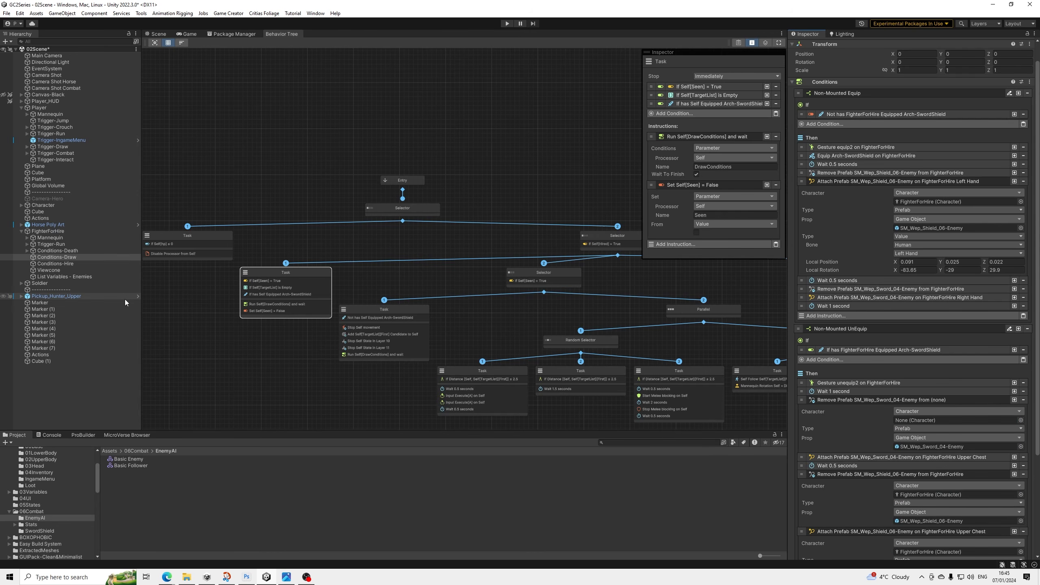
{"action": "left_click_drag", "start_coordinate": [56, 234], "coordinate": [917, 420]}
{"action": "left_click", "coordinate": [837, 400]}
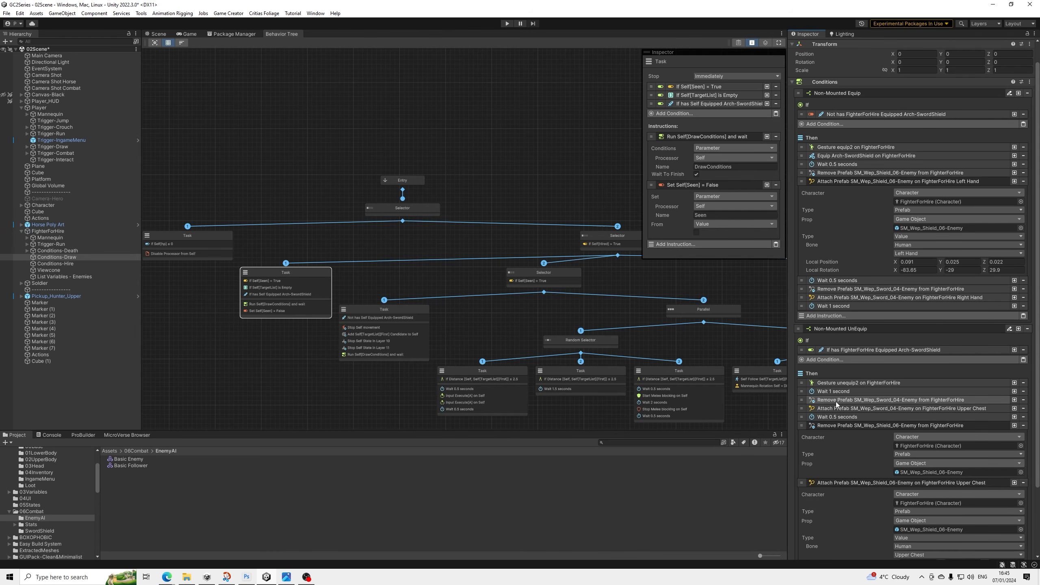
{"action": "left_click", "coordinate": [832, 425]}
{"action": "left_click", "coordinate": [833, 434]}
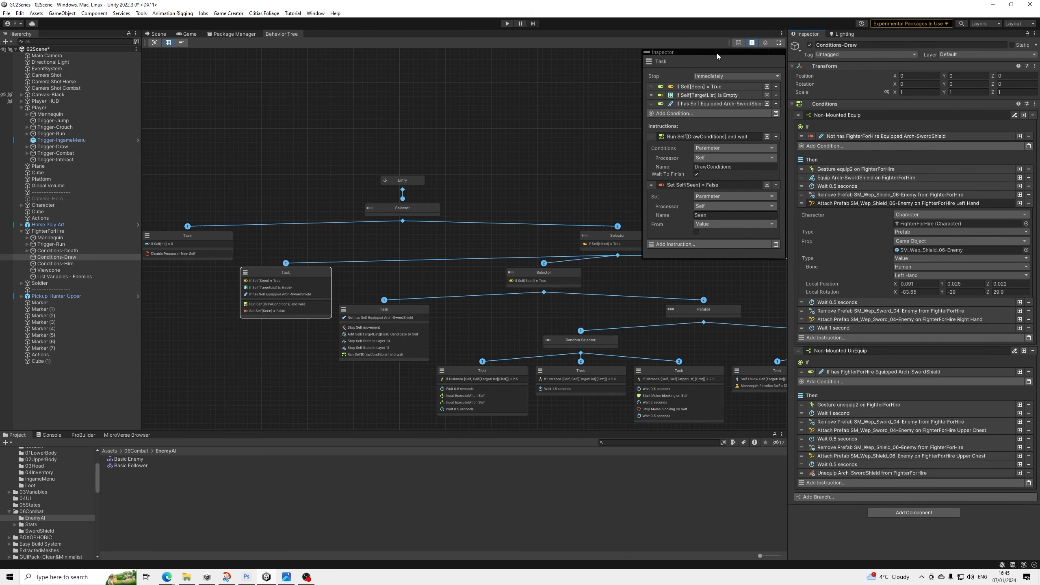
Hide the behavior tree's floating inspector, review the follower tree's branches and save the scene.
{"action": "left_click", "coordinate": [751, 44]}
{"action": "left_click", "coordinate": [7, 13]}
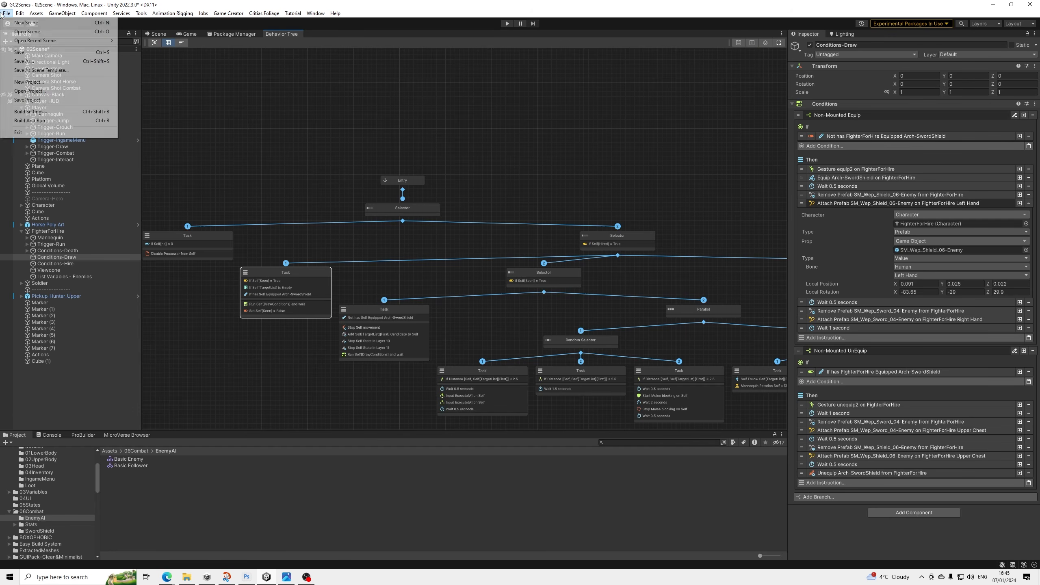
{"action": "left_click", "coordinate": [16, 53]}
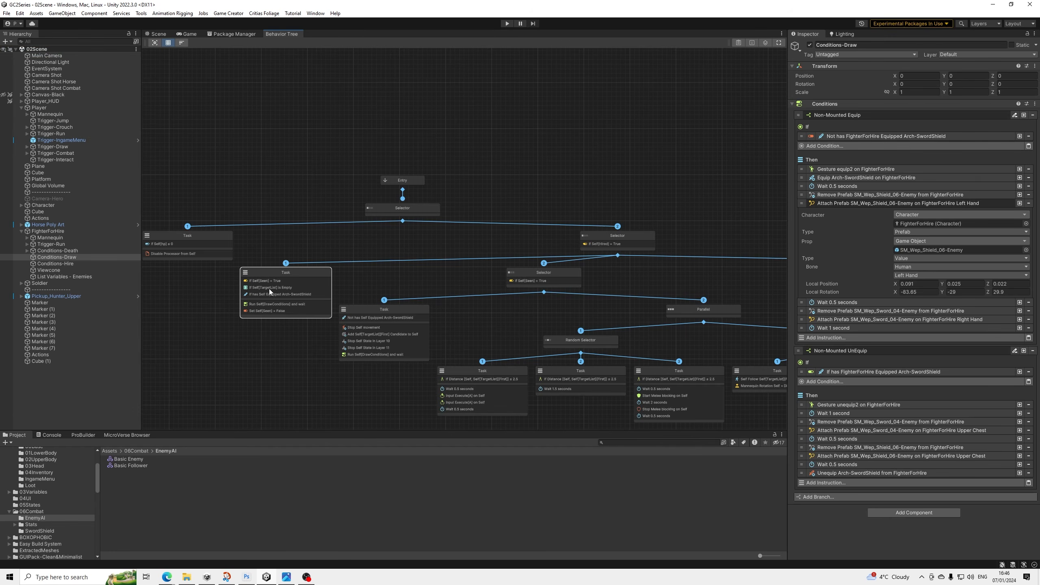
{"action": "middle_click_drag", "start_coordinate": [548, 294], "coordinate": [435, 303]}
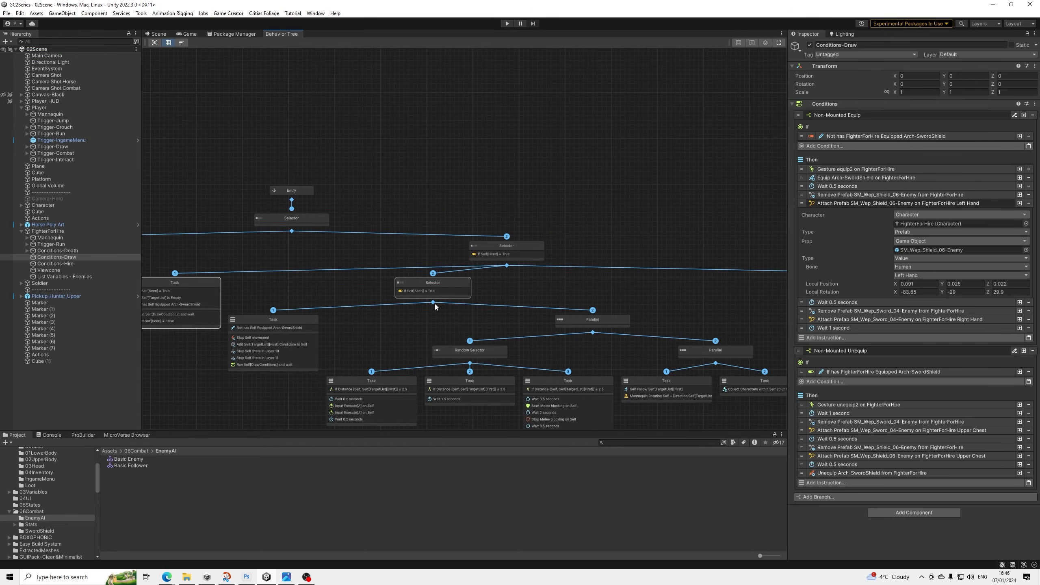
{"action": "scroll", "coordinate": [412, 315], "scroll_direction": "down", "scroll_amount": 2}
{"action": "middle_click_drag", "start_coordinate": [638, 312], "coordinate": [481, 305]}
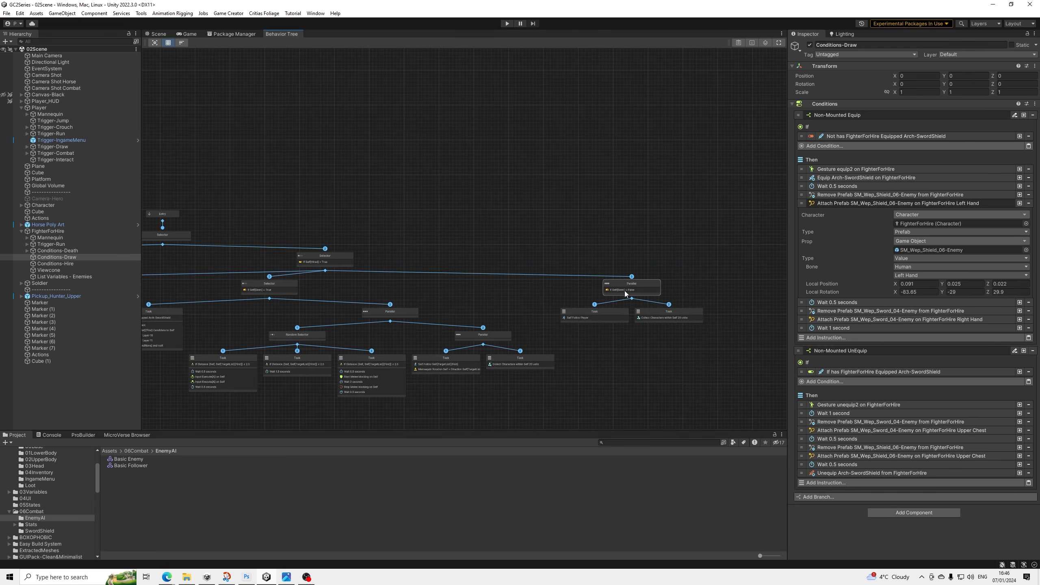
{"action": "left_click", "coordinate": [7, 13]}
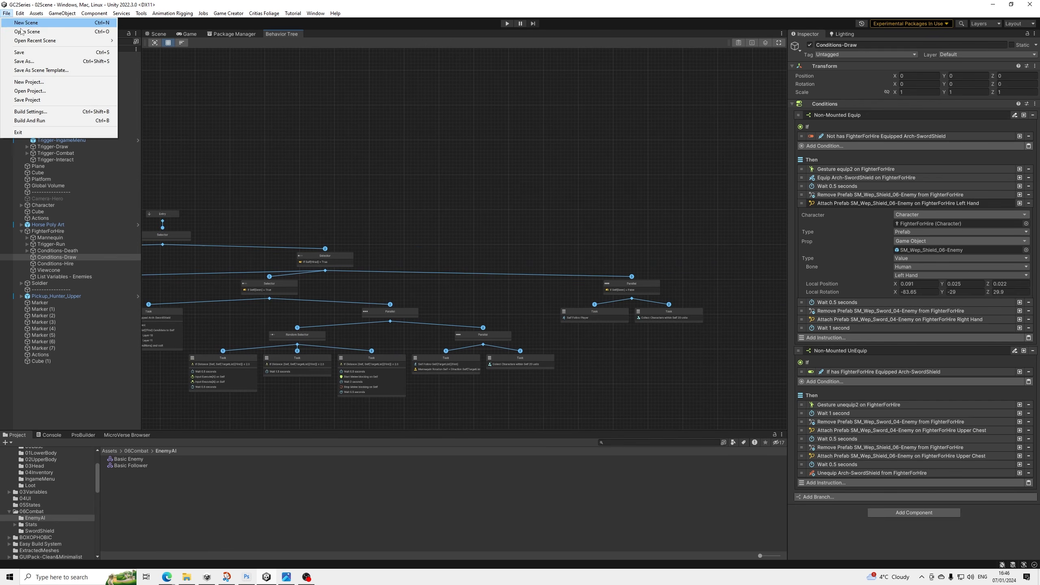
{"action": "left_click", "coordinate": [31, 52]}
Start play mode, run the player to FighterForHire and interact with him to hire him.
{"action": "left_click", "coordinate": [506, 24]}
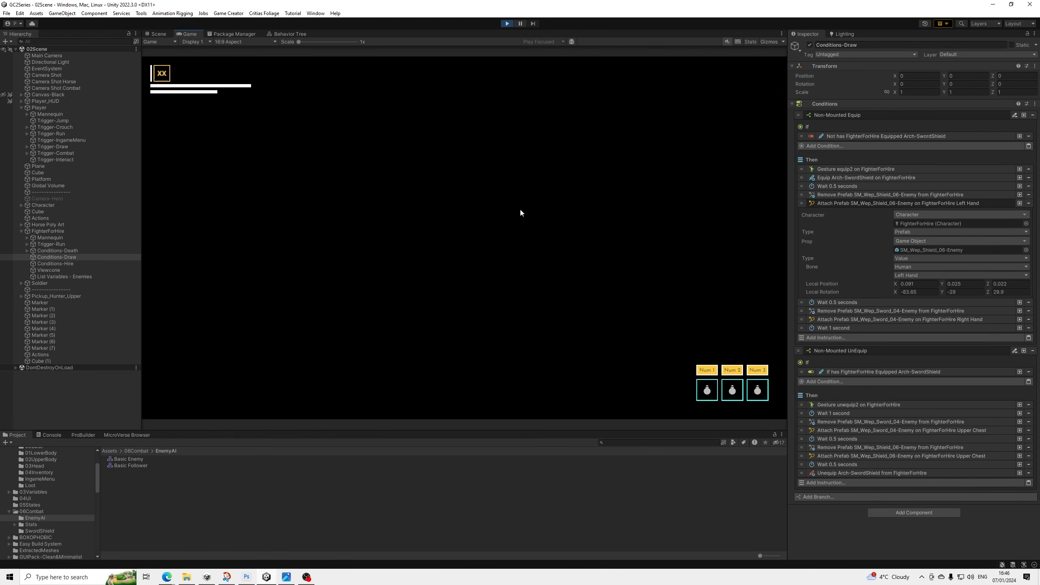
{"action": "key", "text": "w"}
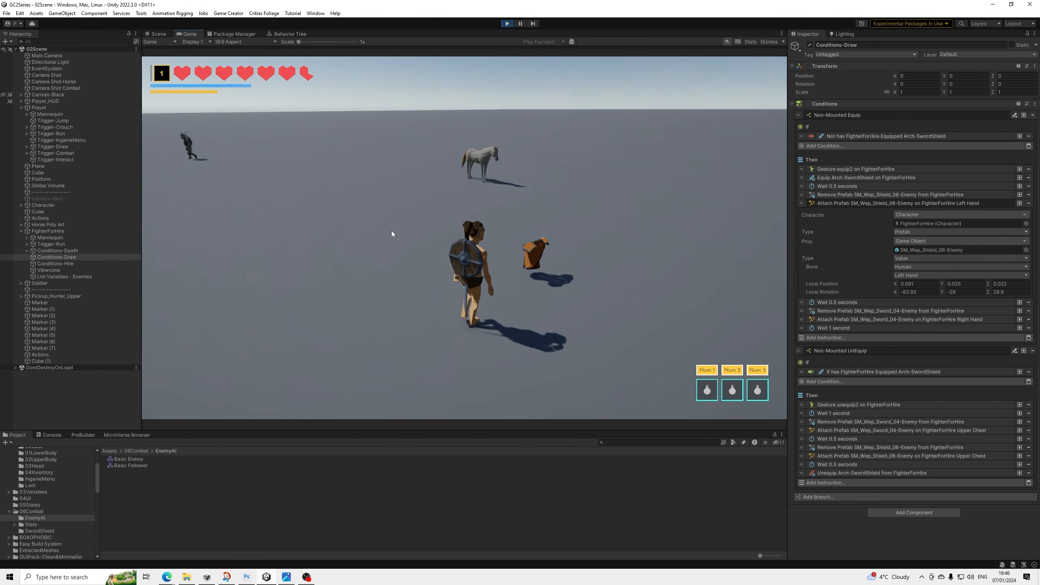
{"action": "key", "text": "w"}
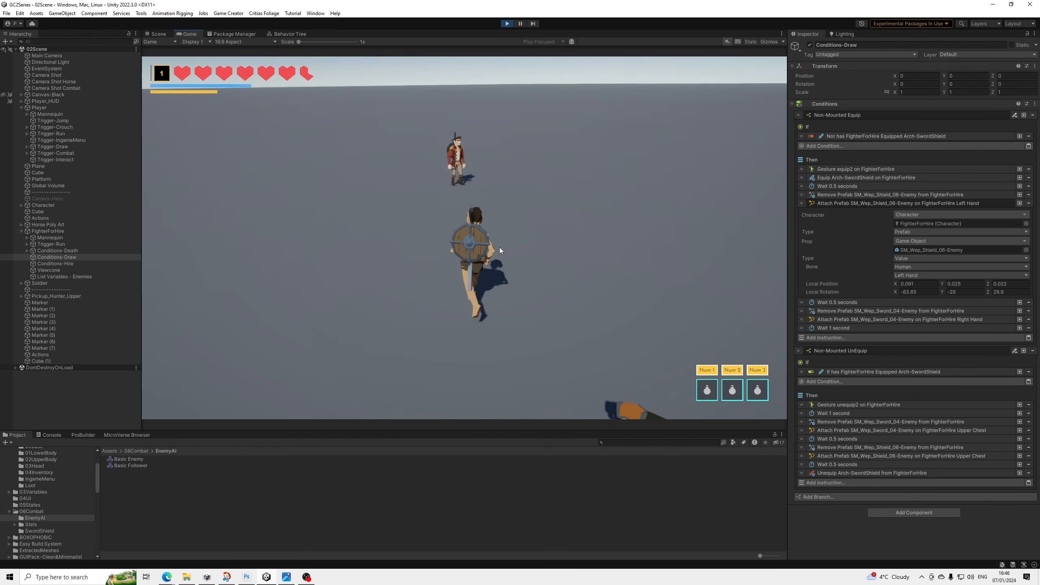
{"action": "key", "text": "w"}
{"action": "key", "text": "e"}
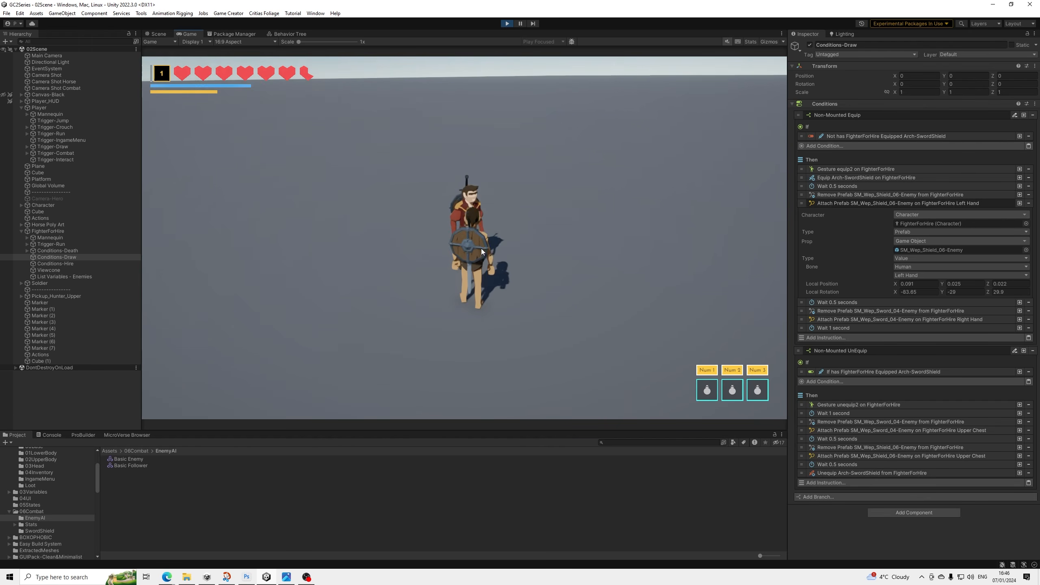
Lead the hired fighter past the horse and up to the enemy soldier to test the following behavior.
{"action": "key", "text": "w"}
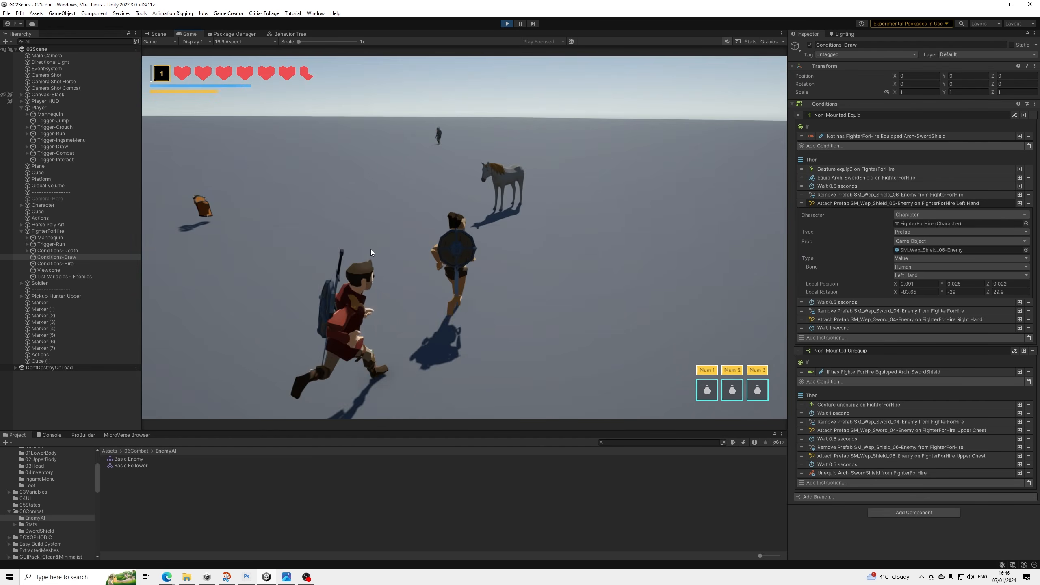
{"action": "key", "text": "w"}
{"action": "key", "text": "space"}
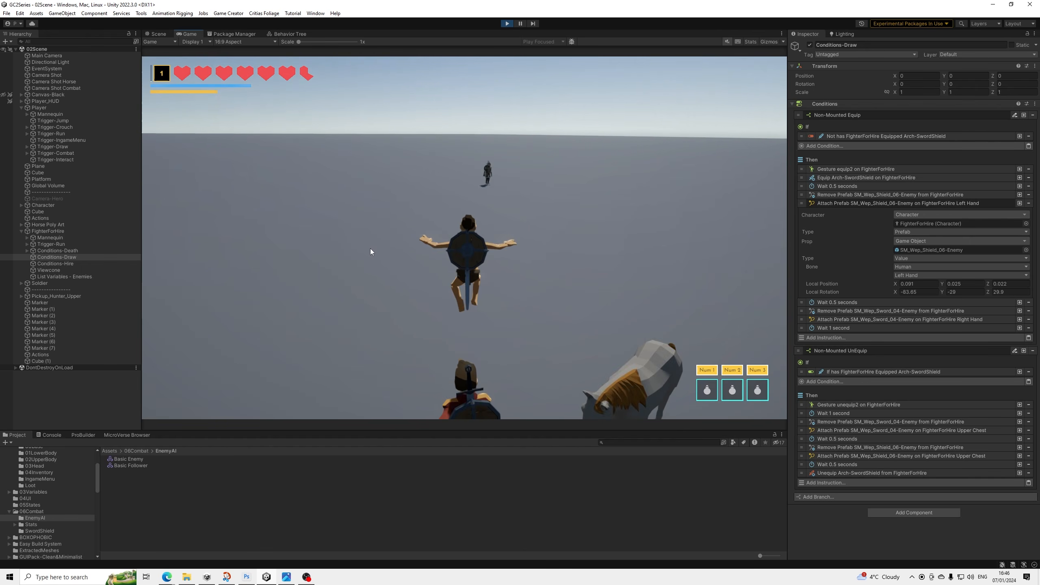
{"action": "key", "text": "w"}
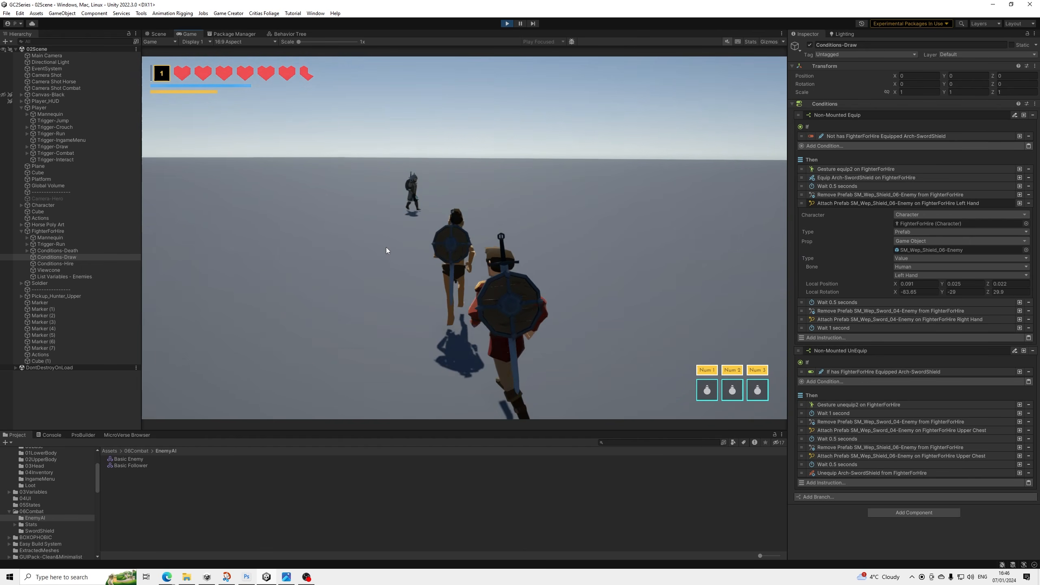
{"action": "key", "text": "d"}
{"action": "key", "text": "d"}
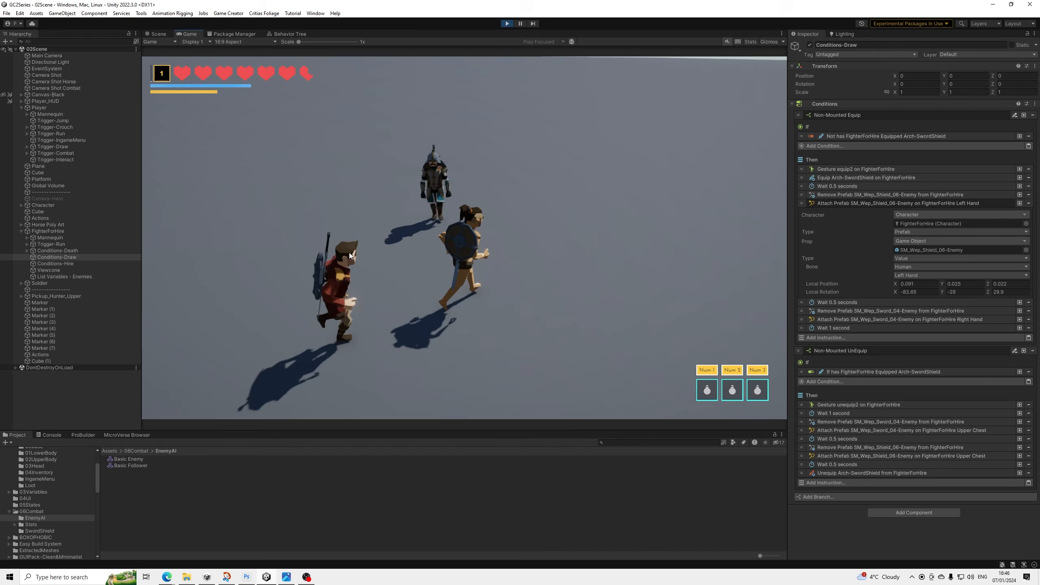
Circle the player around the enemy soldier with the follower nearby to test whether both draw weapons and fight.
{"action": "key", "text": "s"}
{"action": "key", "text": "a"}
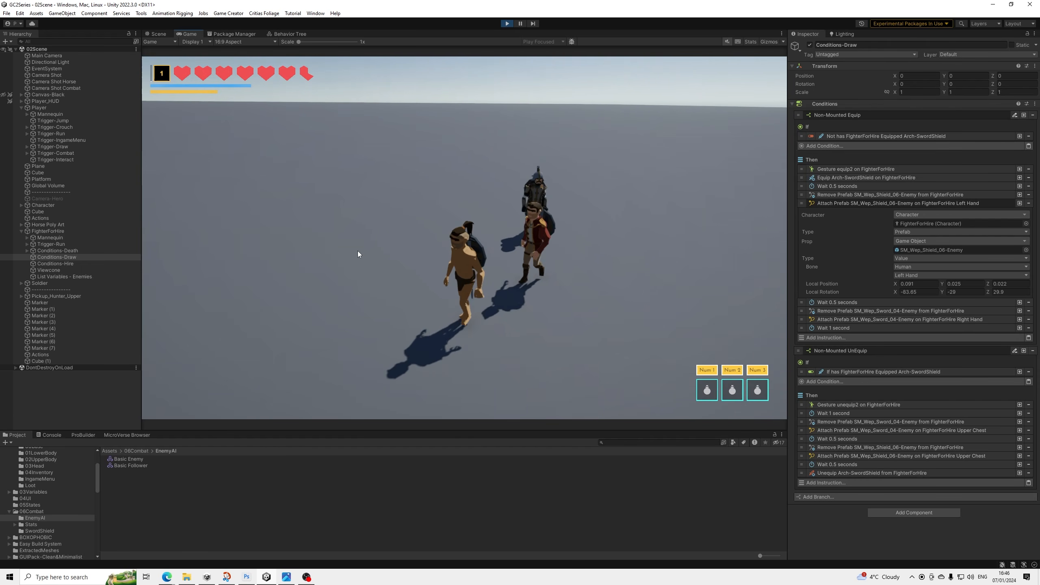
{"action": "key", "text": "s"}
{"action": "key", "text": "d"}
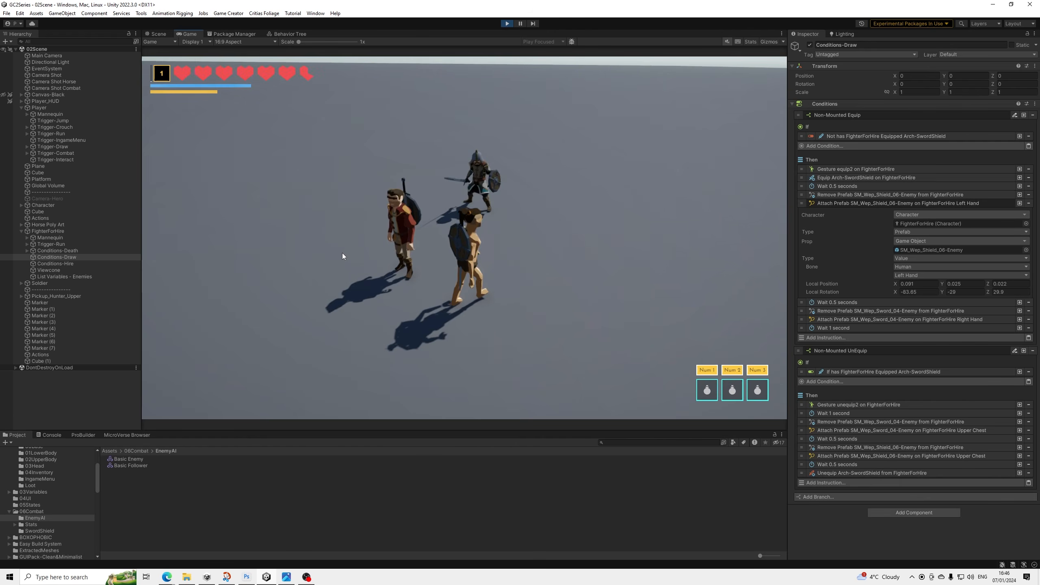
{"action": "key", "text": "s"}
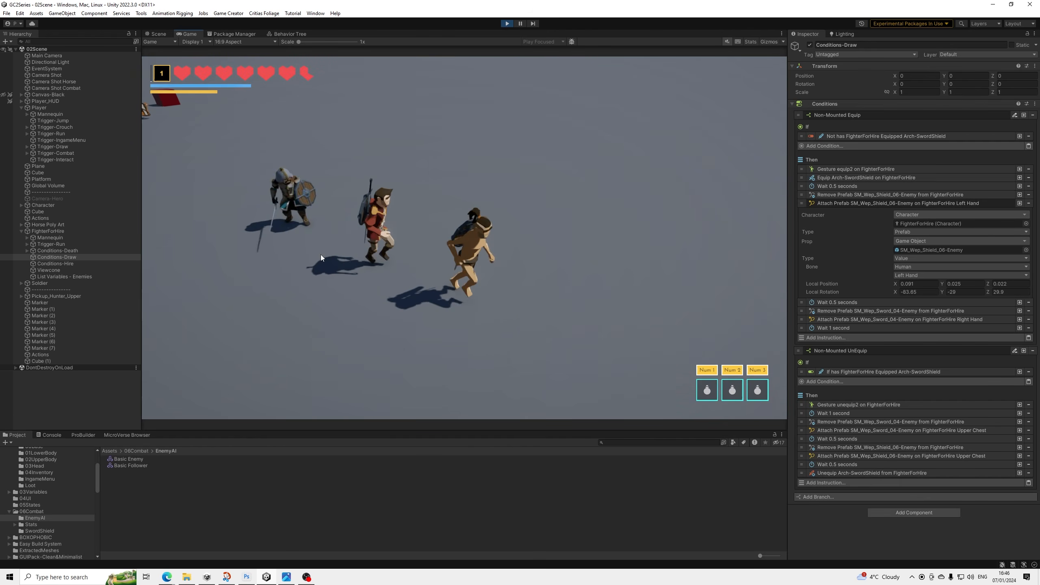
{"action": "key", "text": "a"}
{"action": "key", "text": "w"}
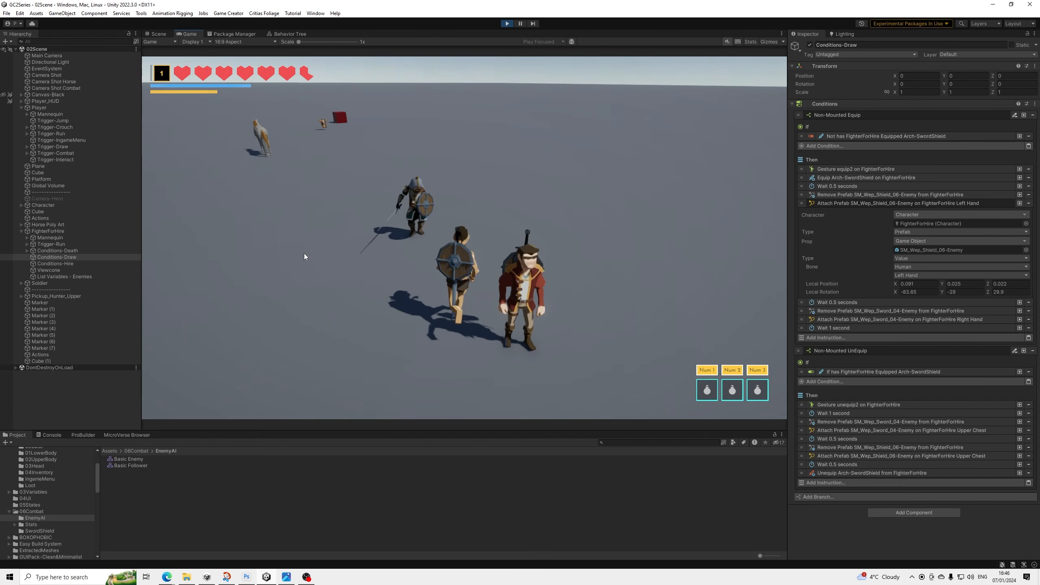
{"action": "key", "text": "s"}
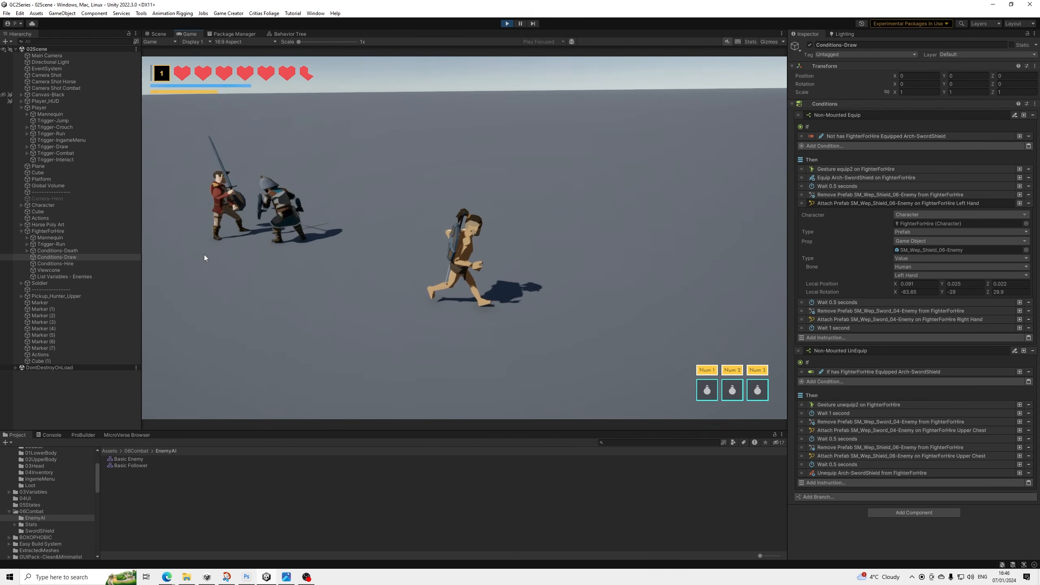
Move the player around the combatants to observe the fight between FighterForHire and the soldier.
{"action": "key", "text": "a"}
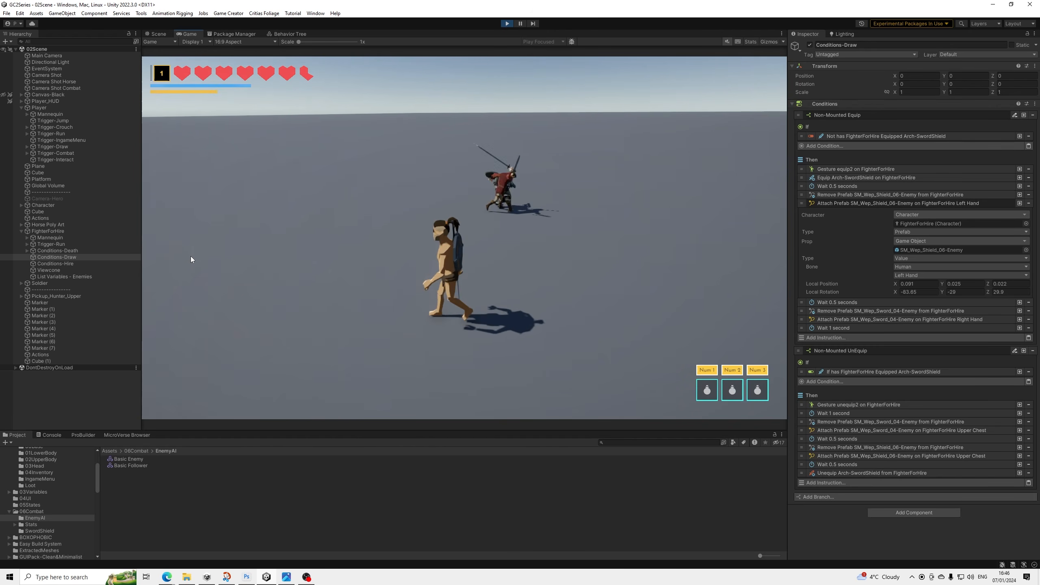
{"action": "key", "text": "w"}
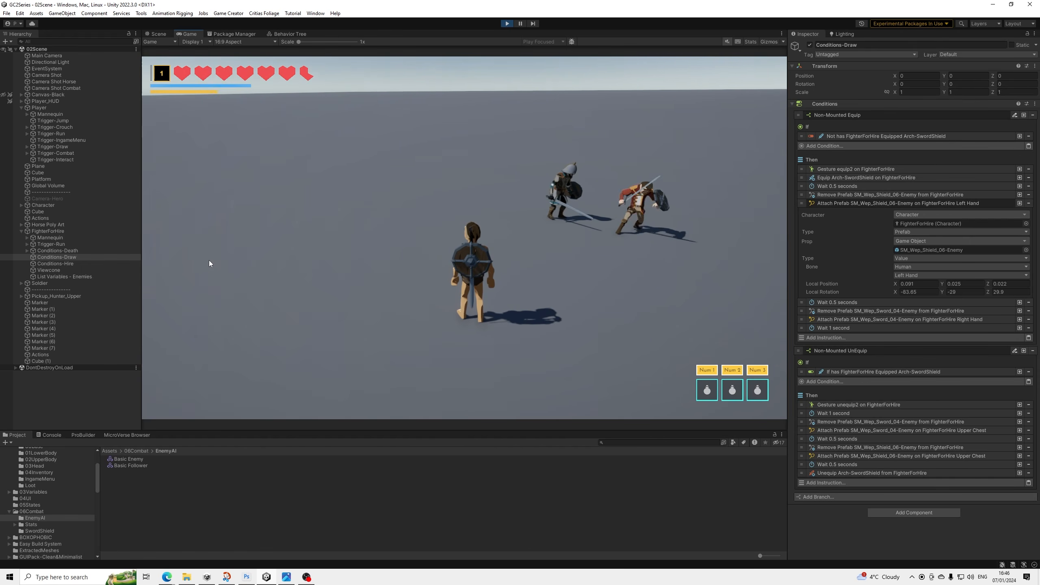
{"action": "key", "text": "d"}
{"action": "key", "text": "d"}
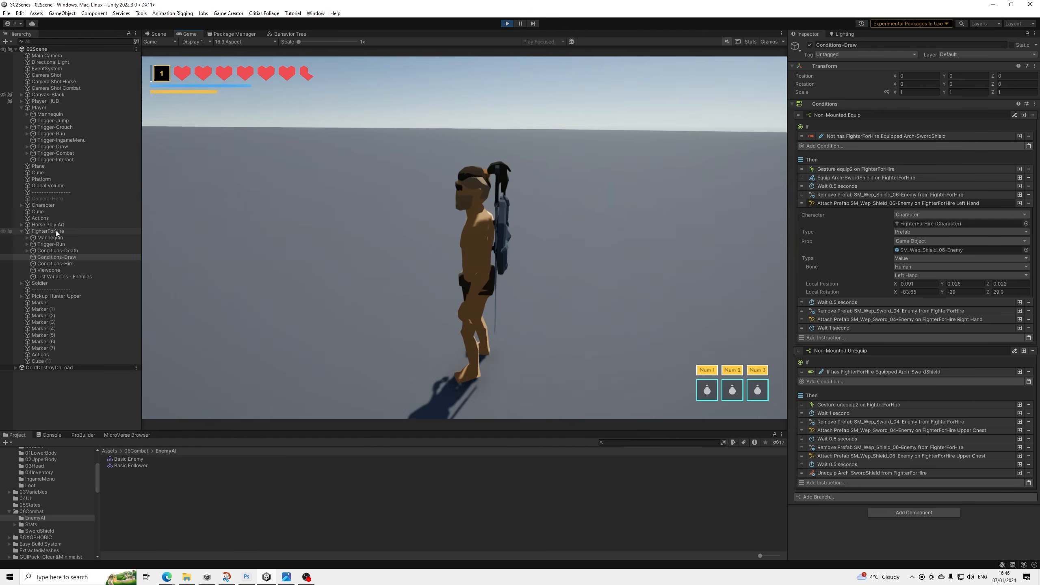
Inspect FighterForHire's Traits during the fight and draw the player's sword and shield.
{"action": "left_click", "coordinate": [55, 230]}
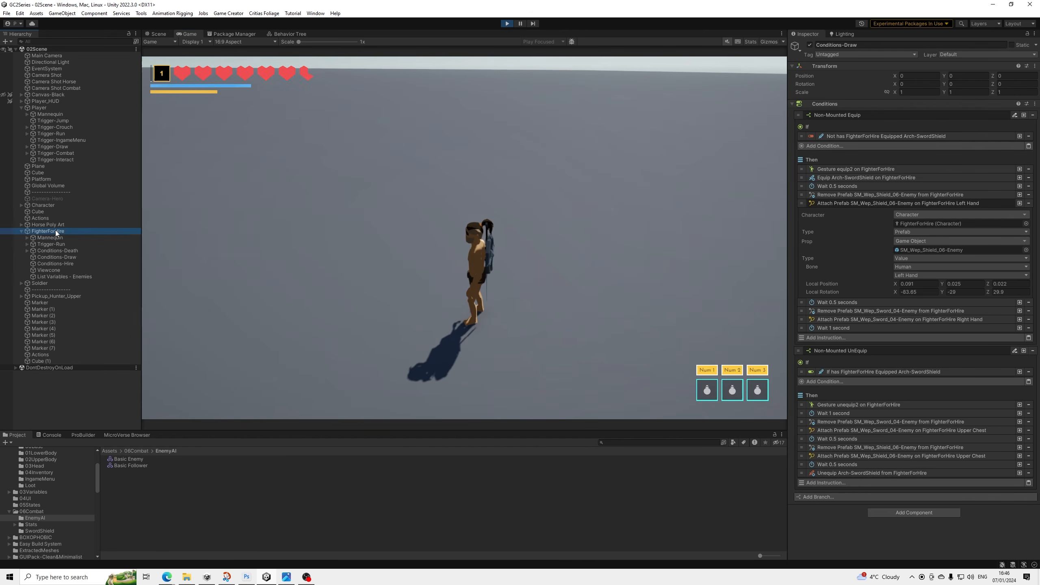
{"action": "left_click", "coordinate": [830, 113]}
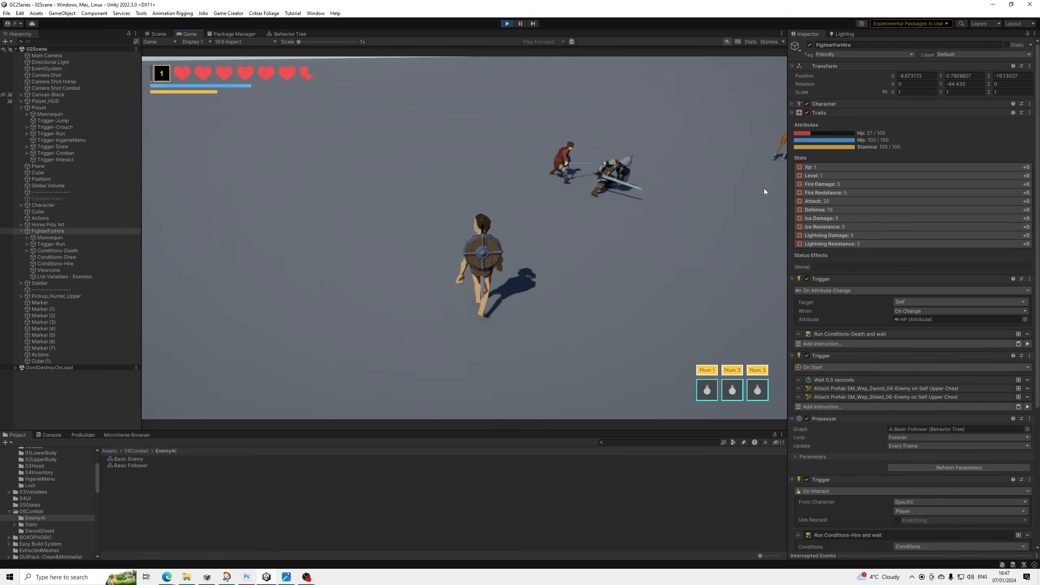
{"action": "key", "text": "q"}
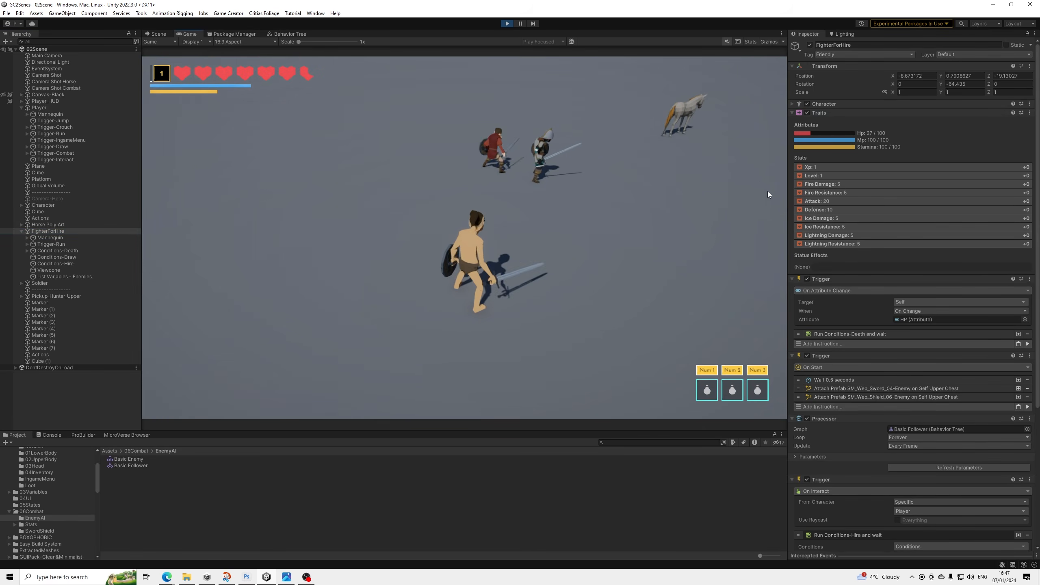
Move the player in on the soldier and attack with the sword to help FighterForHire finish the fight.
{"action": "key", "text": "w"}
{"action": "left_click", "coordinate": [768, 192]}
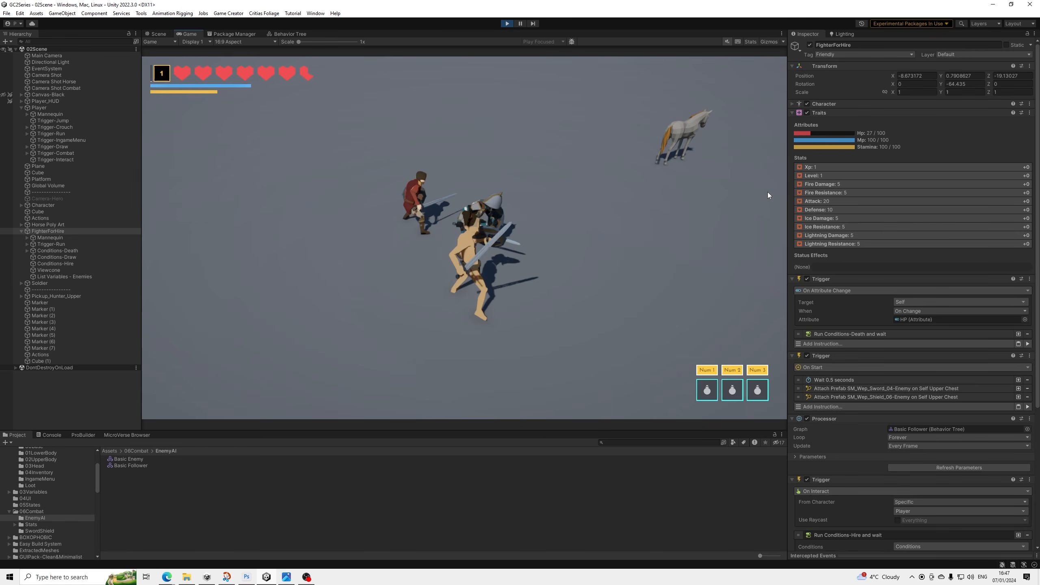
{"action": "left_click", "coordinate": [766, 192]}
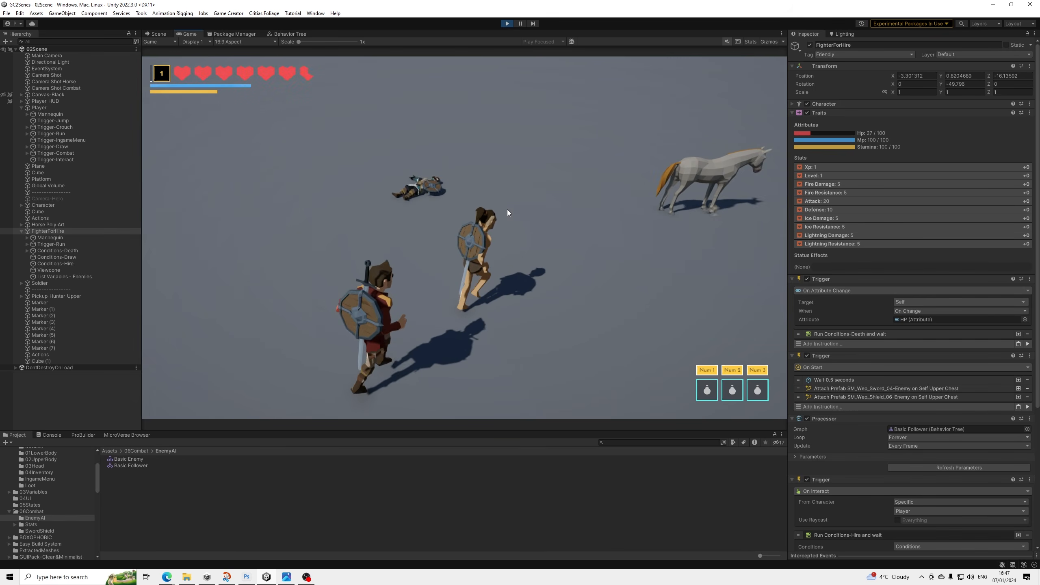
Run the player around the horse and the fallen soldier to test whether FighterForHire resumes following after combat.
{"action": "key", "text": "d"}
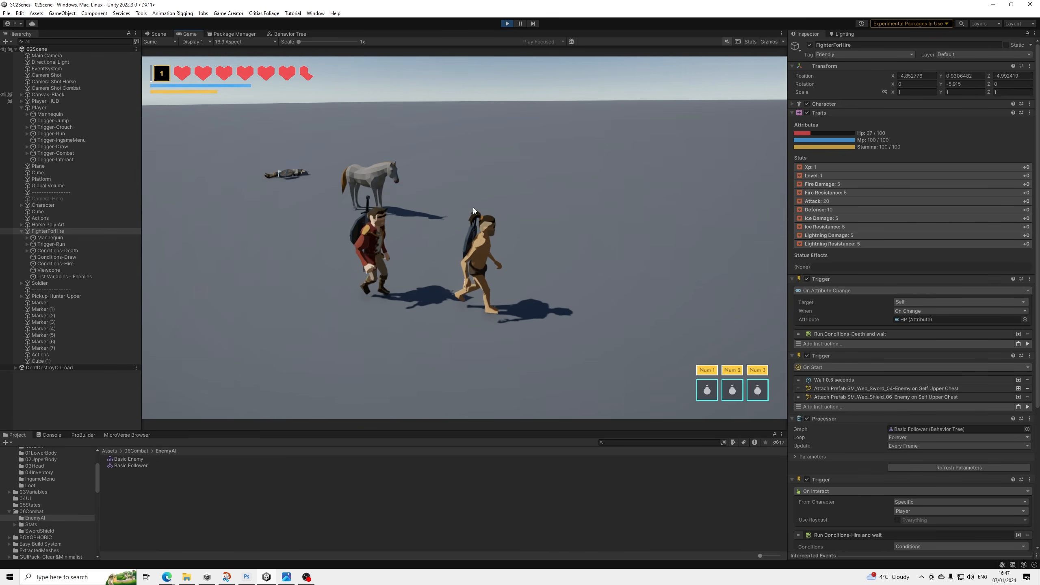
{"action": "key", "text": "d"}
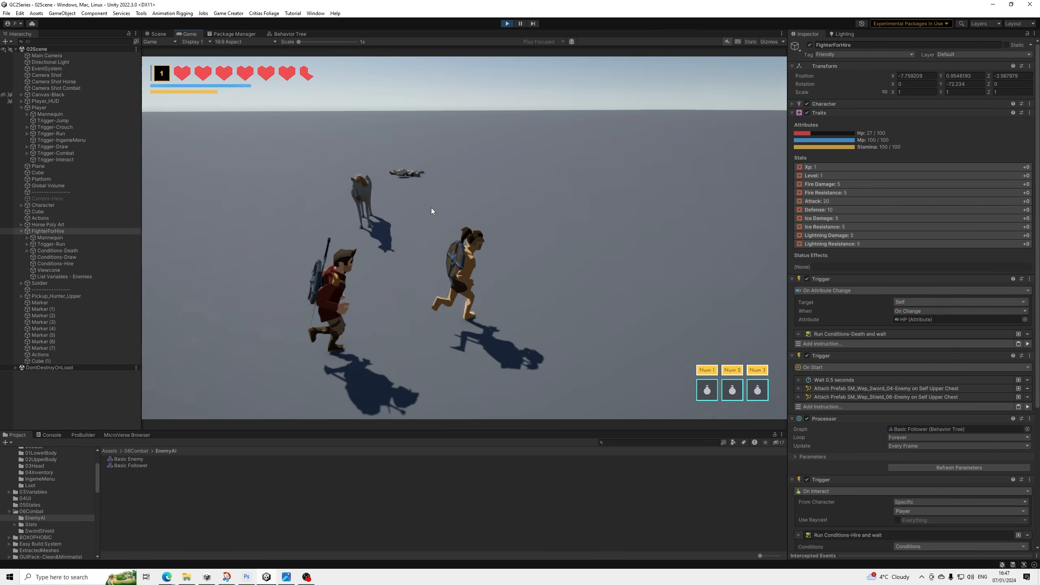
{"action": "key", "text": "w"}
{"action": "key", "text": "d"}
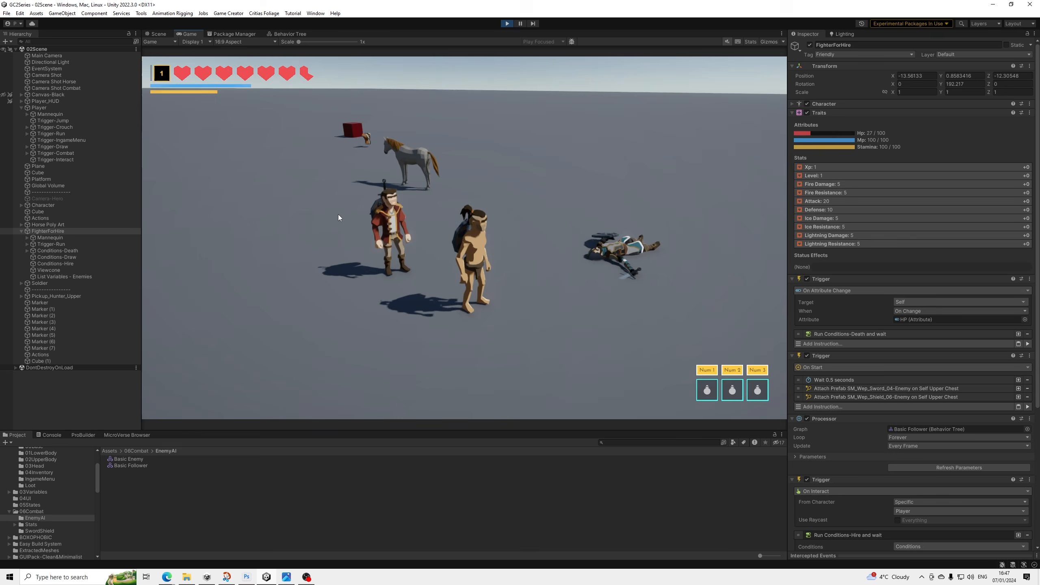
{"action": "key", "text": "d"}
{"action": "key", "text": "d"}
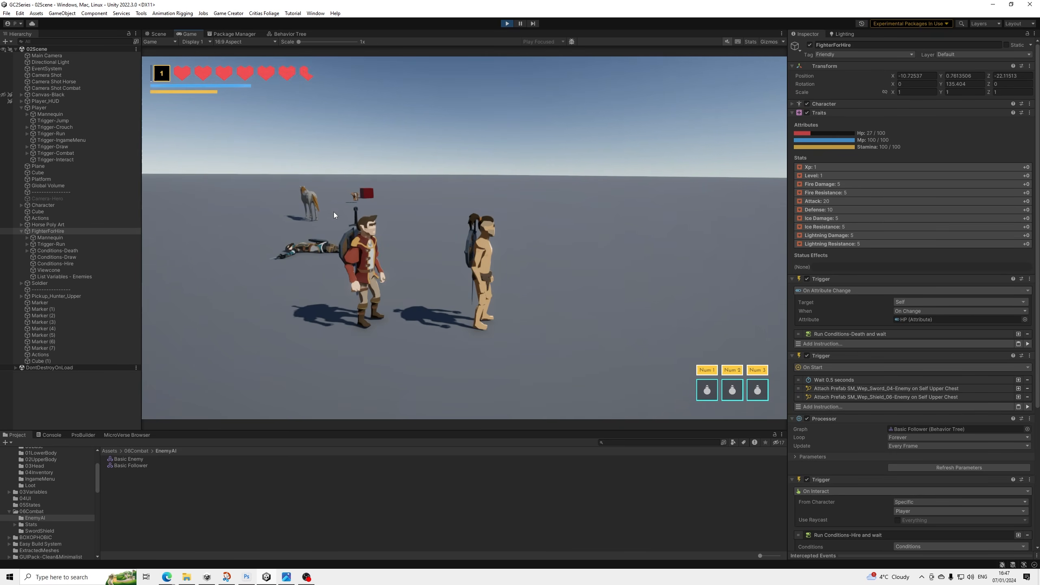
{"action": "key", "text": "d"}
{"action": "key", "text": "d"}
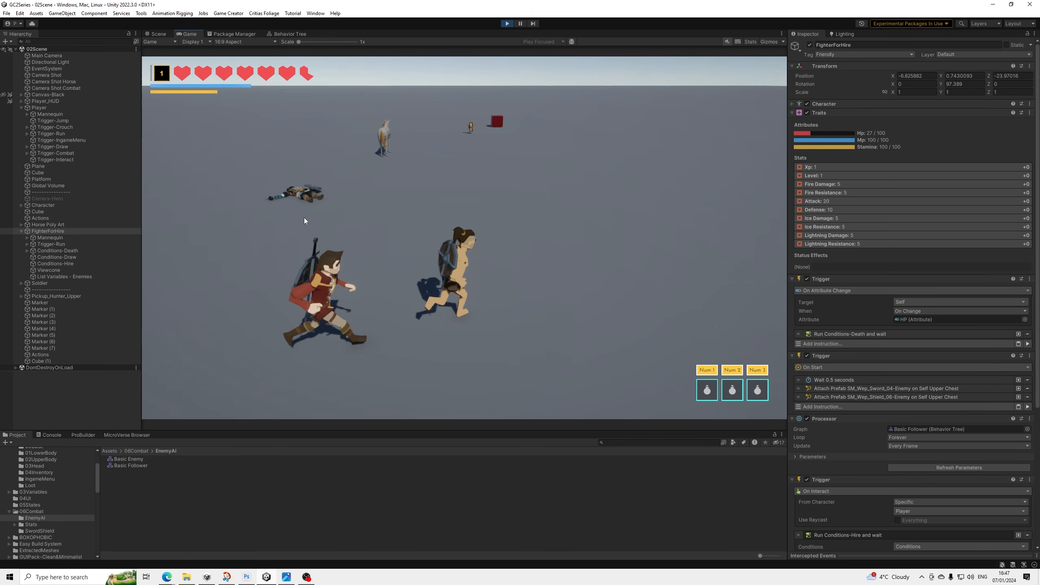
{"action": "key", "text": "w"}
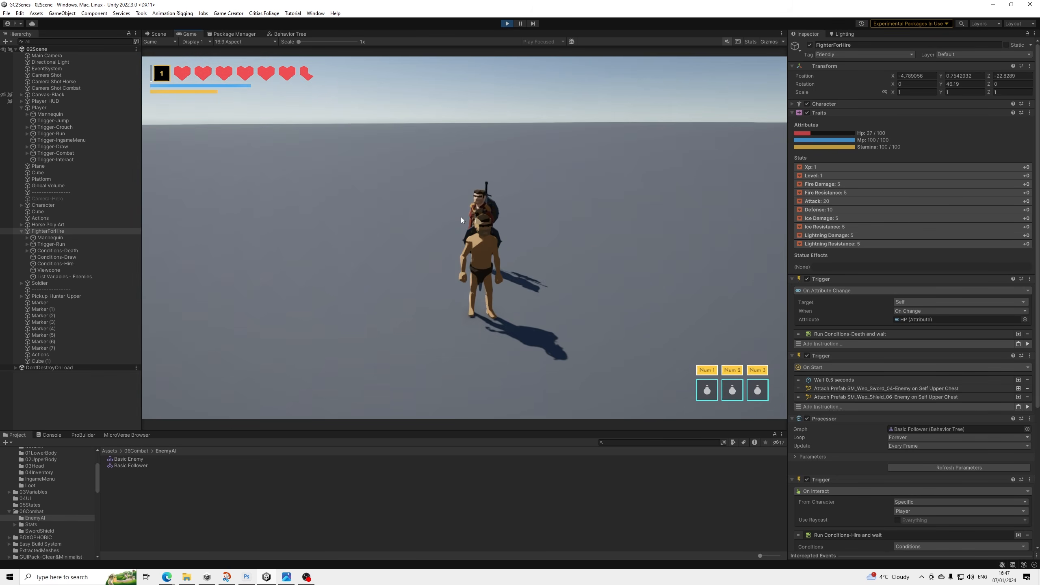